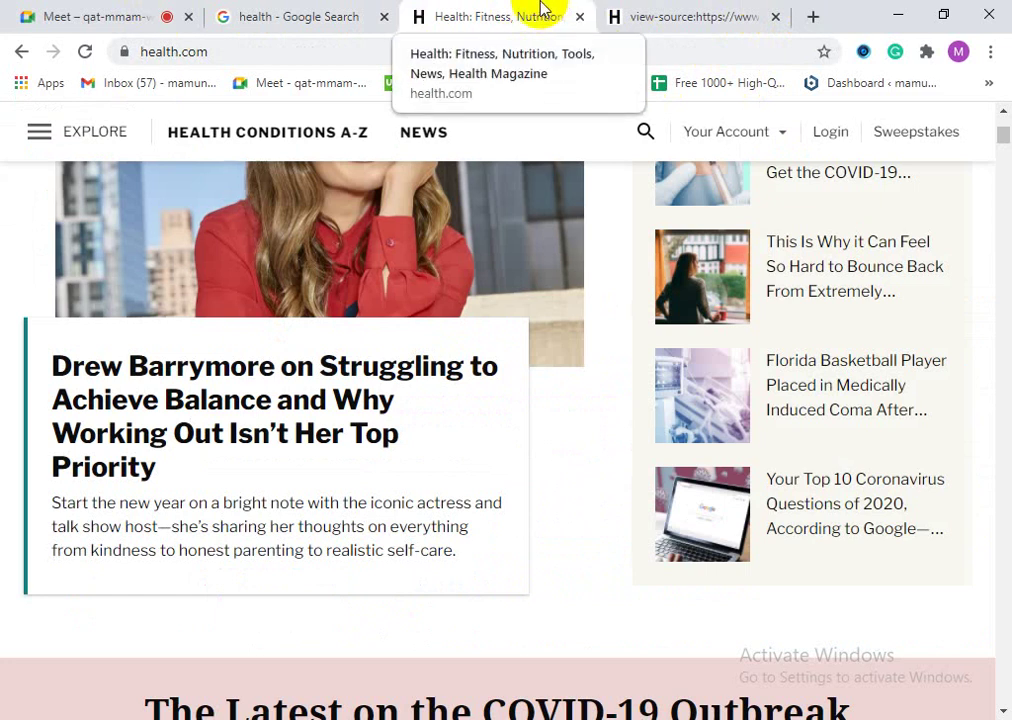
Step: Compare the health.com title in the page source with the title listed in the Google results for health
left_click(630, 25)
left_click(540, 20)
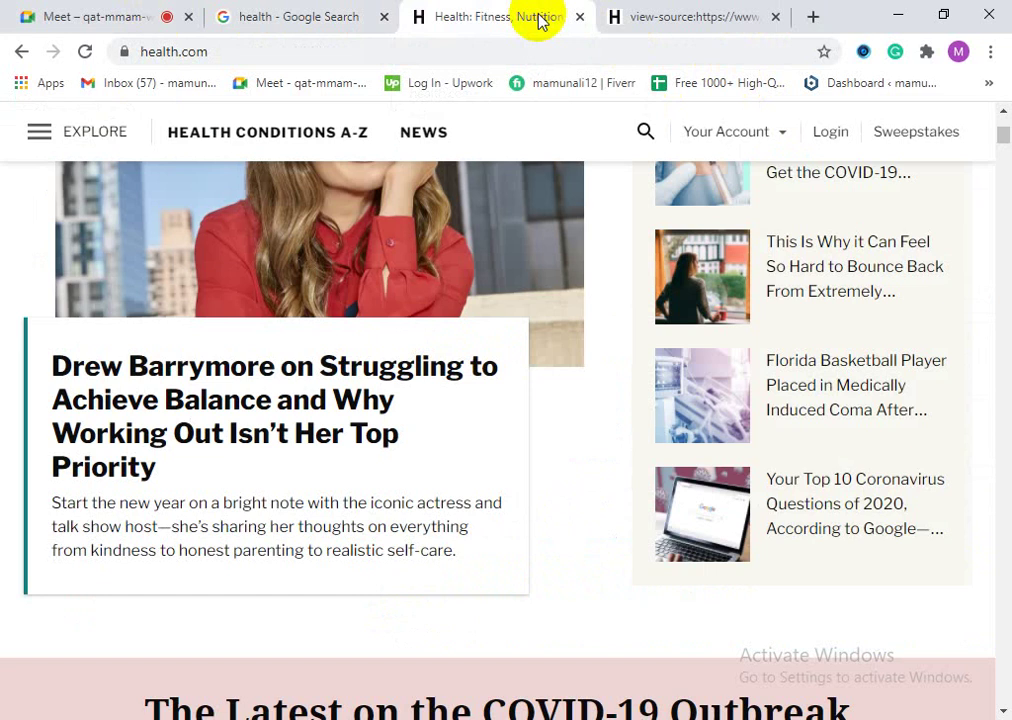
left_click(345, 14)
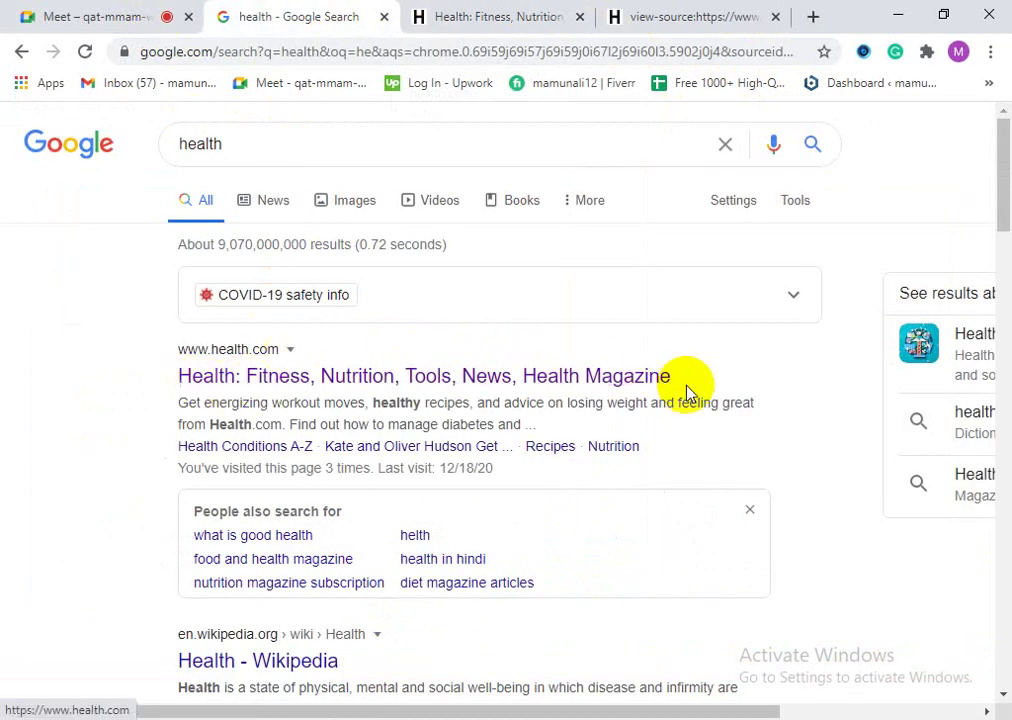
left_click(651, 16)
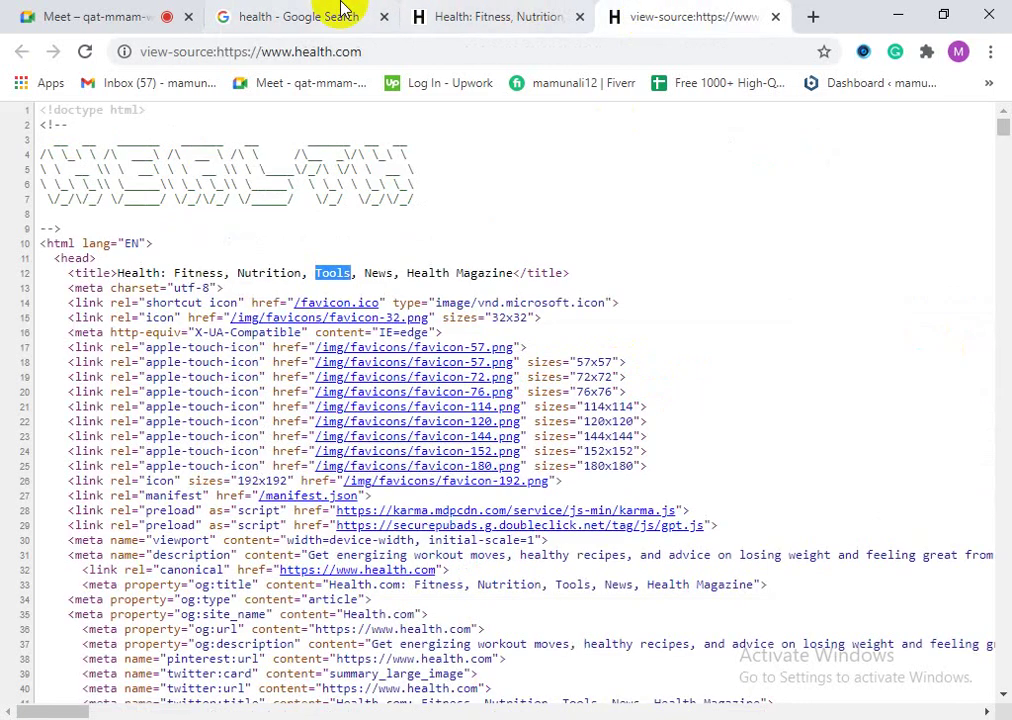
left_click(310, 12)
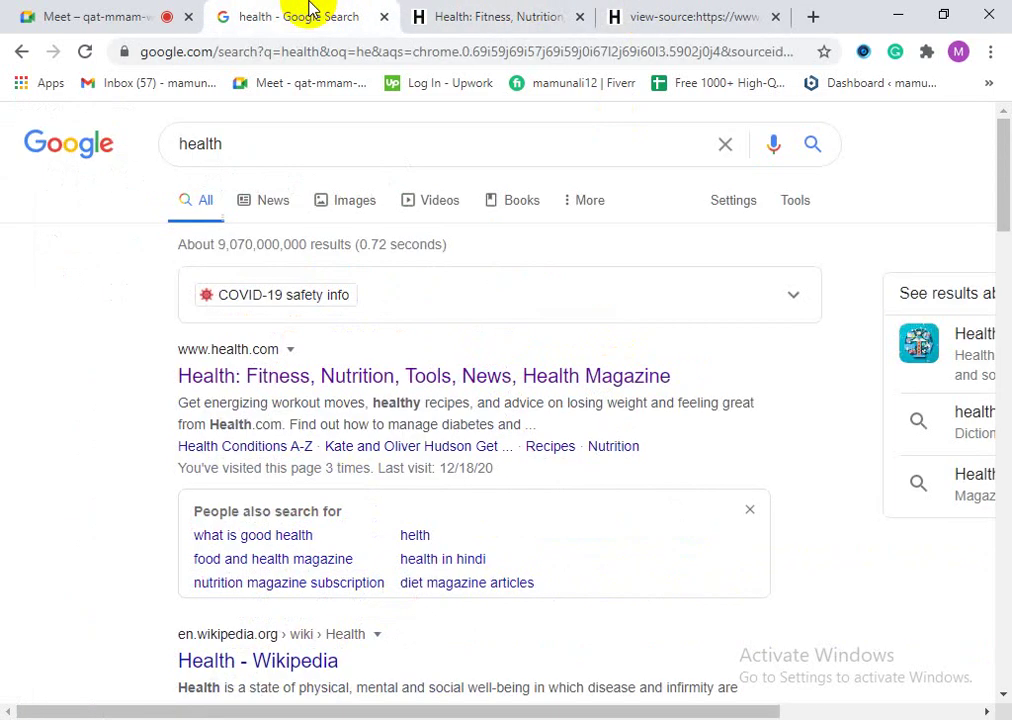
Step: Add a blank browser tab, close the health.com page source, and return to the Google results for health
left_click(813, 16)
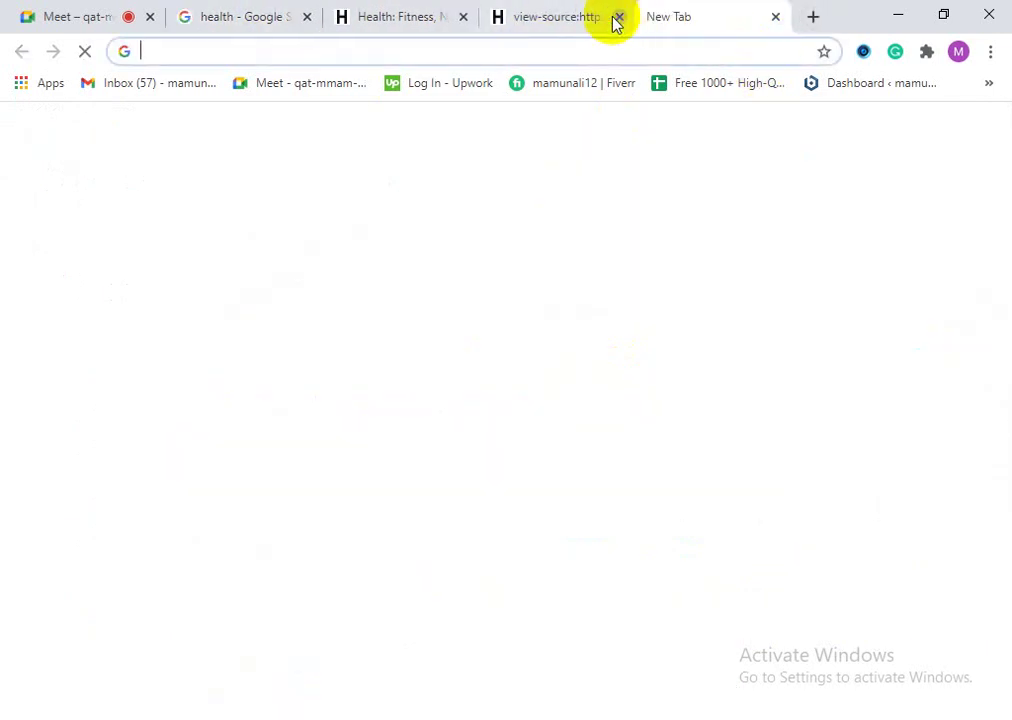
middle_click(556, 22)
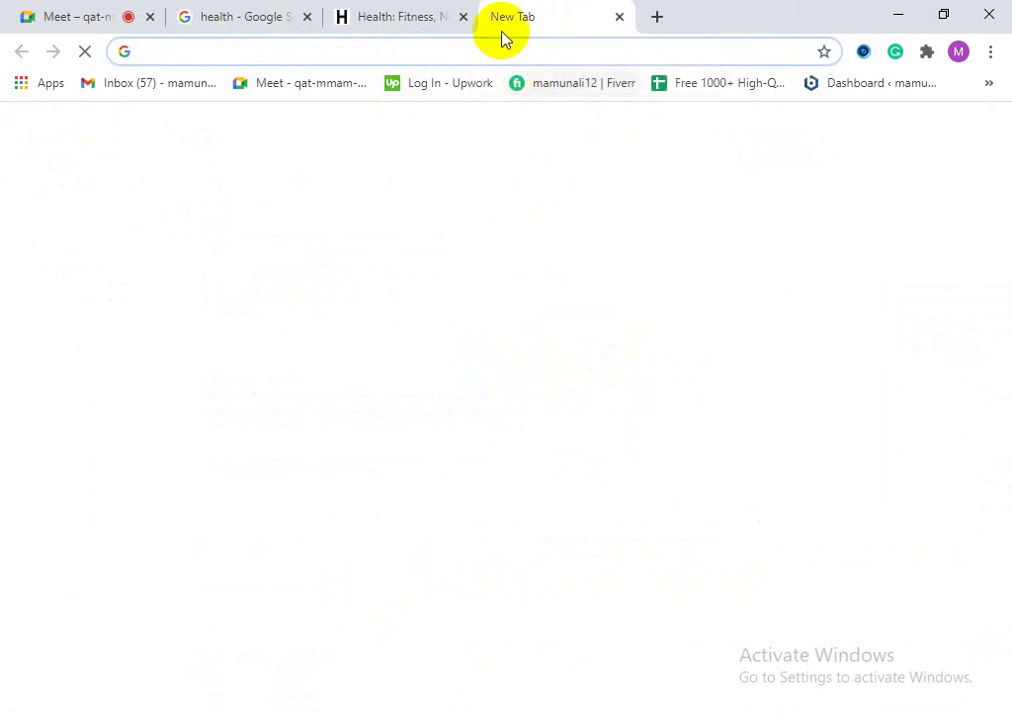
left_click(433, 8)
left_click(271, 10)
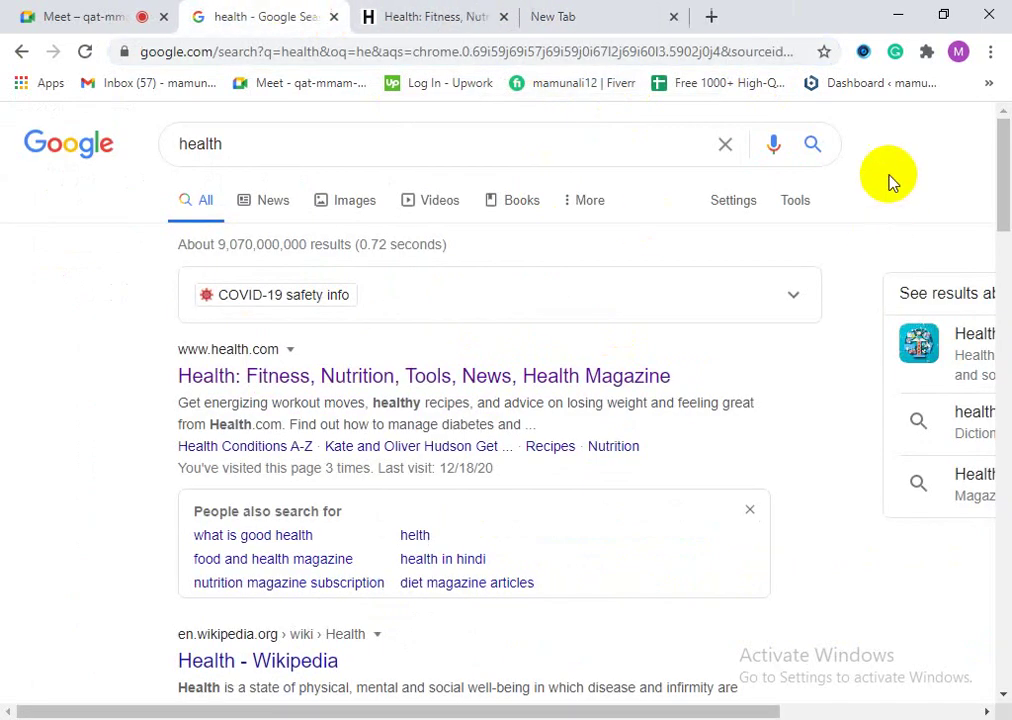
Step: Open the on page seo spreadsheet from the seo folder in Google Drive
left_click(647, 10)
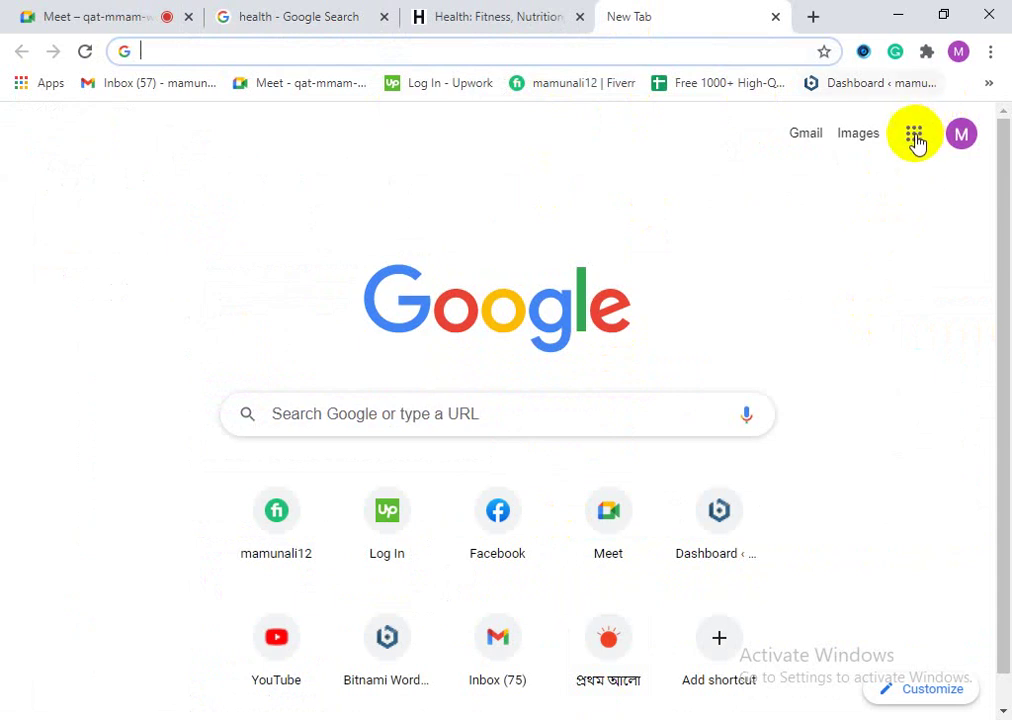
left_click(915, 138)
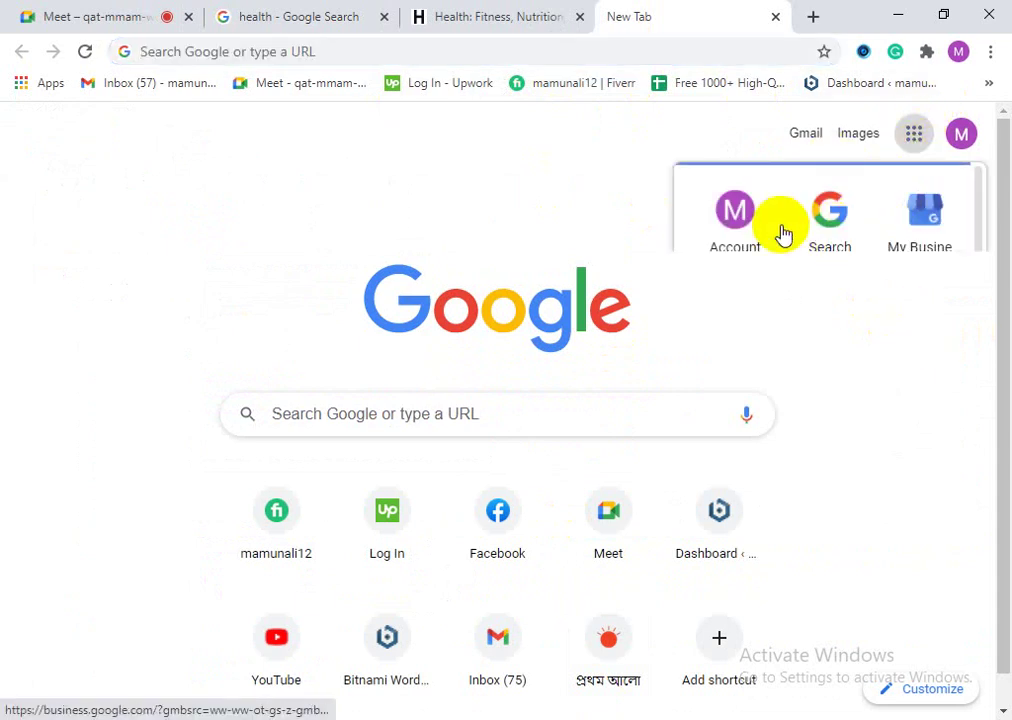
scroll(816, 405, "down", 2)
scroll(816, 405, "down", 2)
scroll(795, 436, "up", 2)
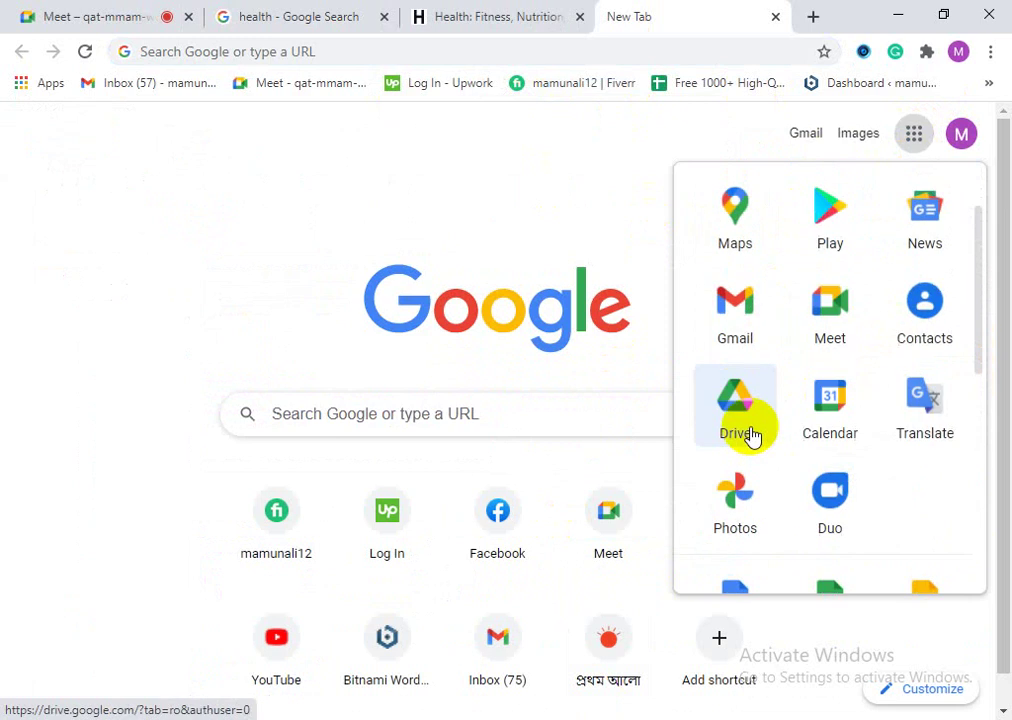
scroll(752, 434, "down", 3)
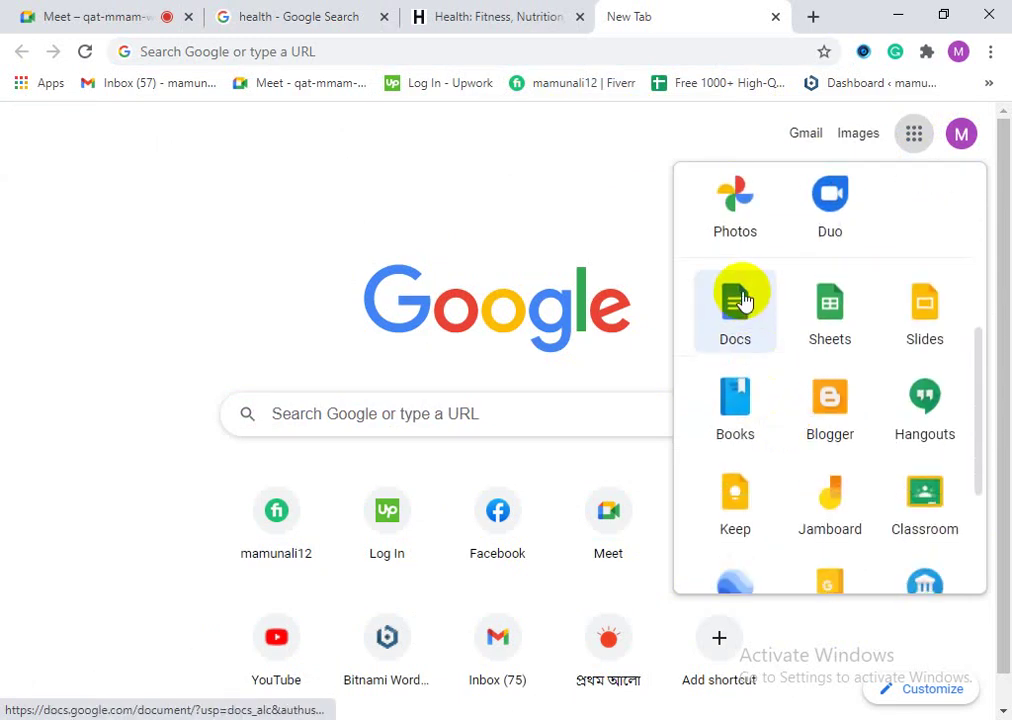
scroll(736, 290, "up", 1)
left_click(761, 221)
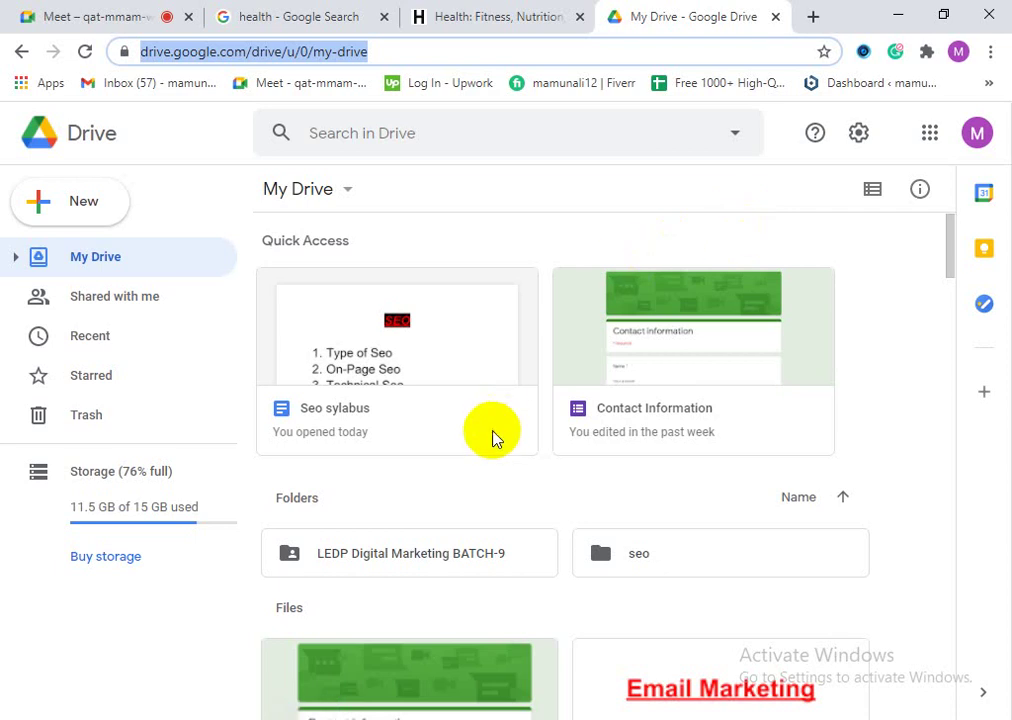
double_click(648, 557)
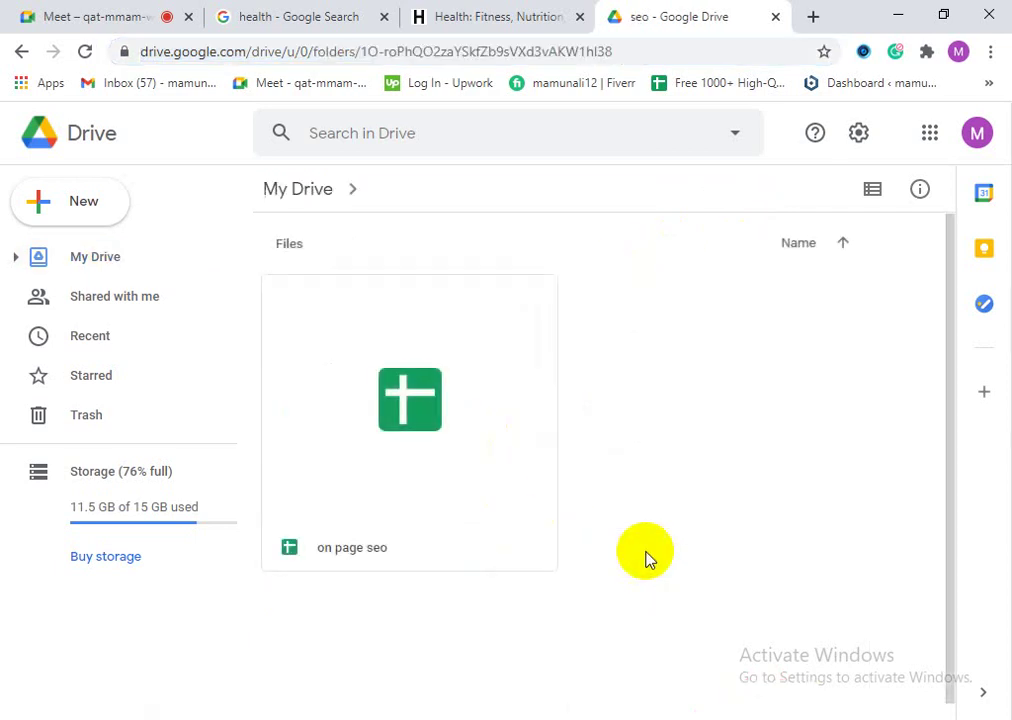
double_click(346, 464)
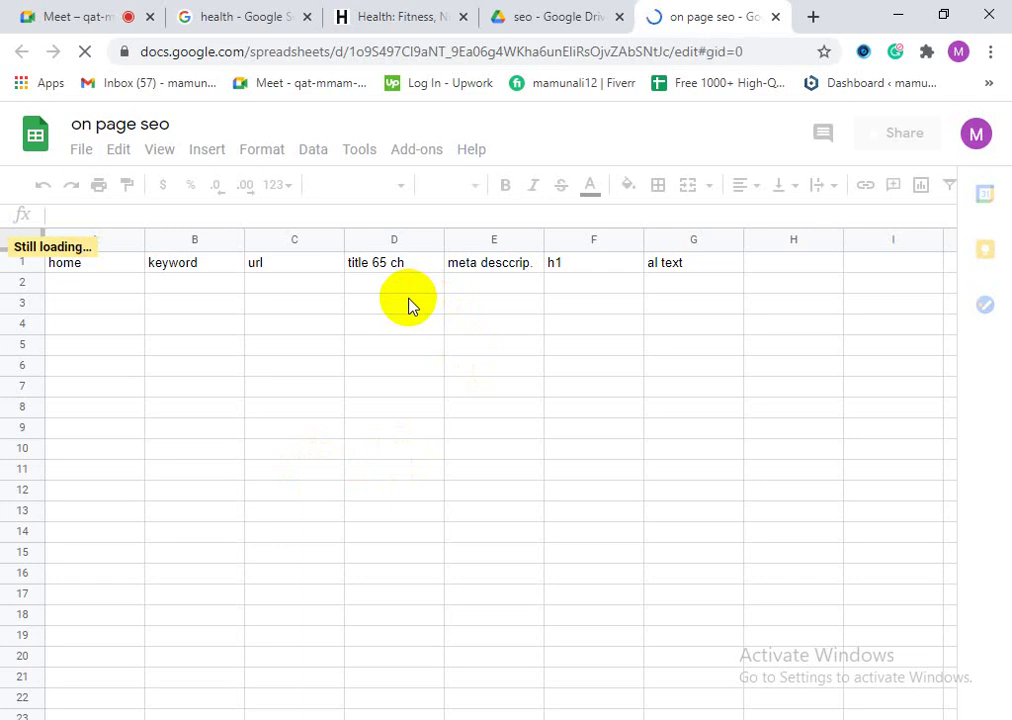
Step: Examine the health.com home page, including its navigation headings, lead article, Features list and COVID-19 section
left_click(402, 22)
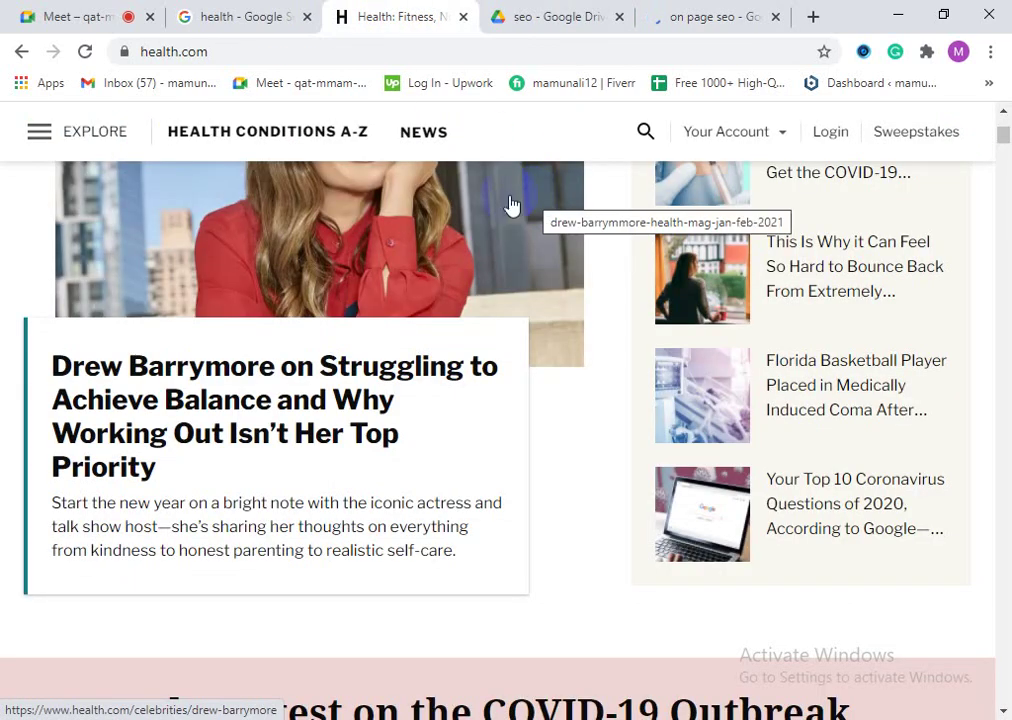
scroll(430, 325, "up", 4)
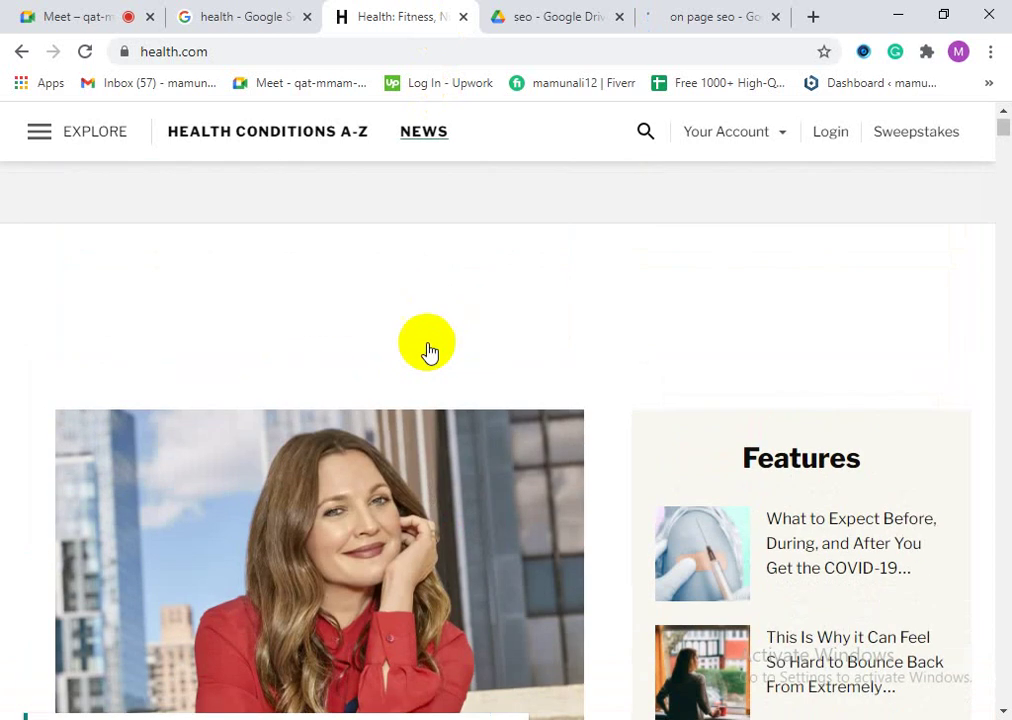
scroll(210, 271, "down", 4)
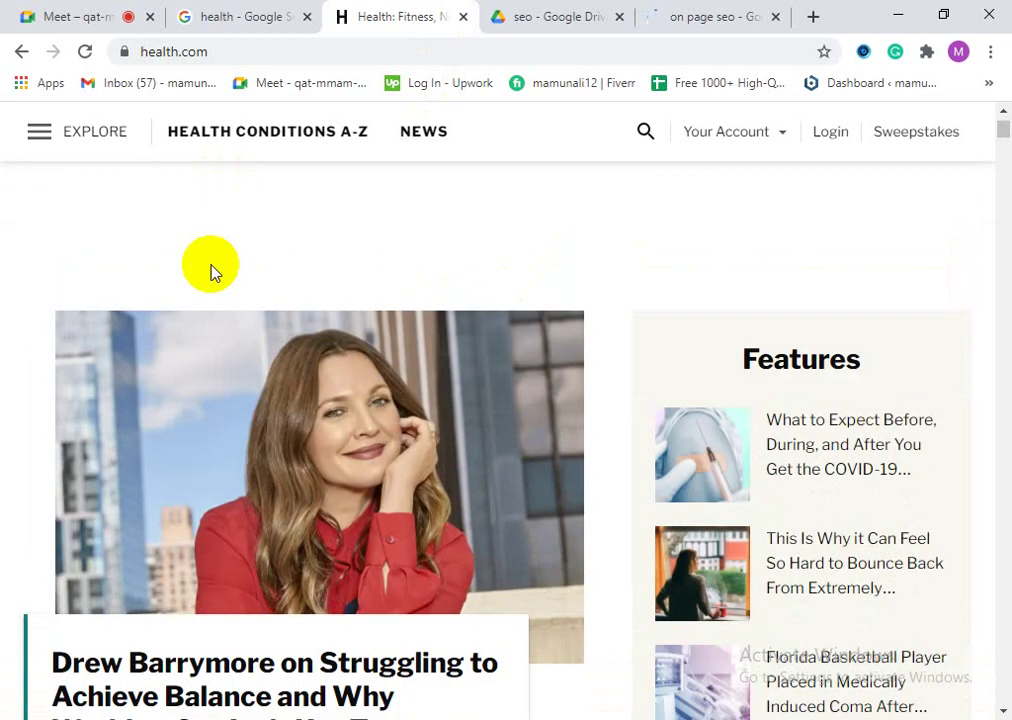
scroll(525, 333, "up", 4)
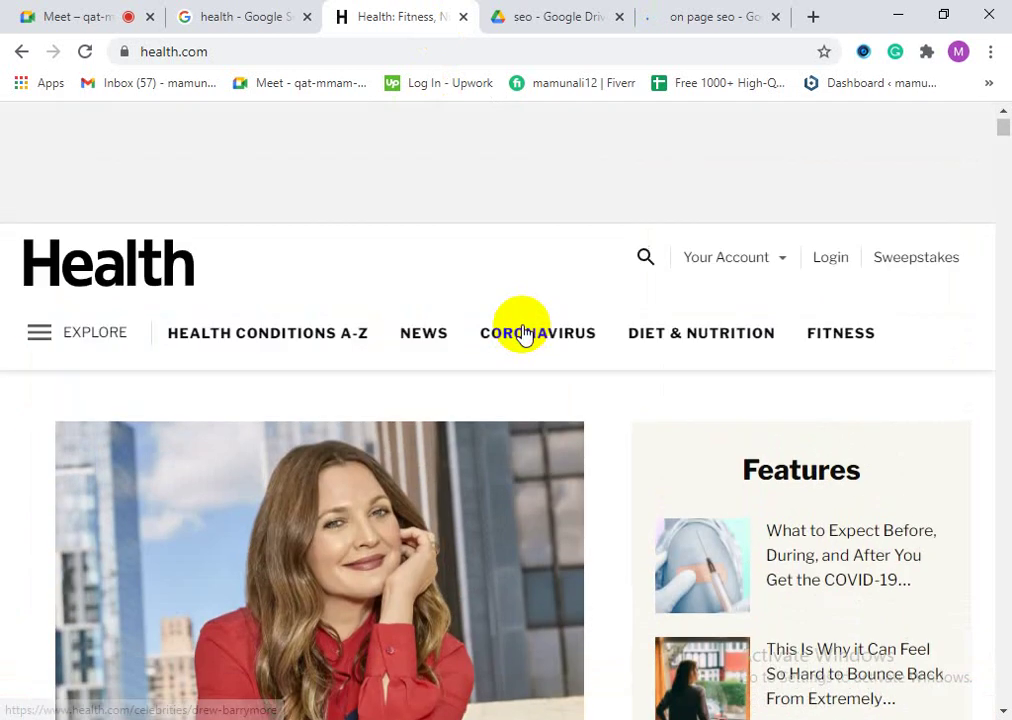
scroll(522, 335, "down", 2)
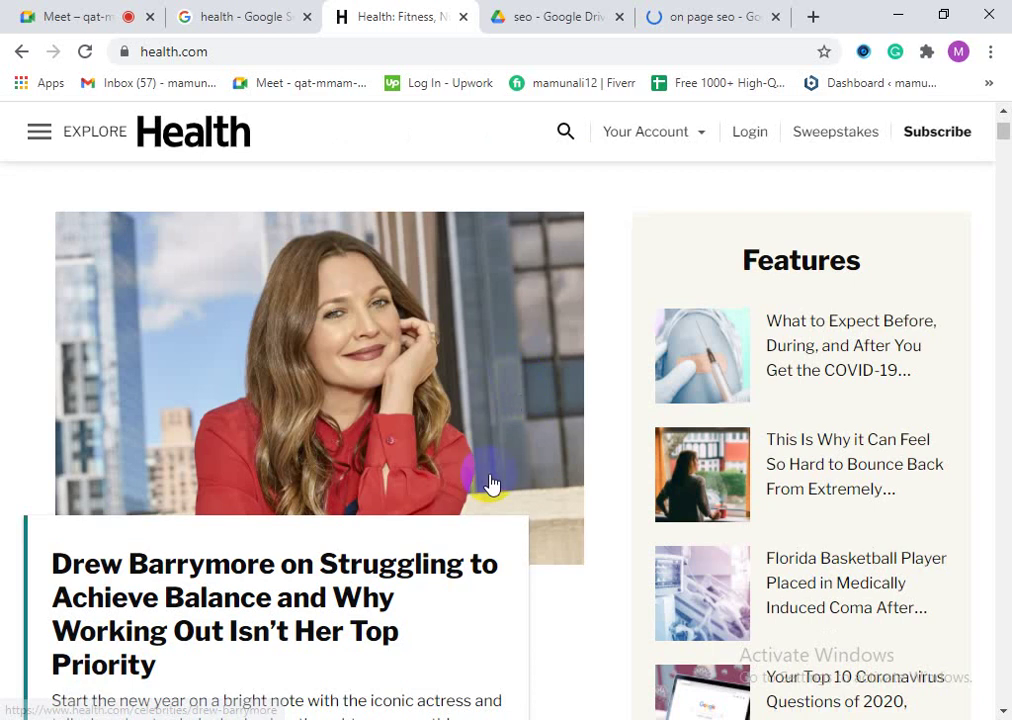
scroll(470, 390, "down", 4)
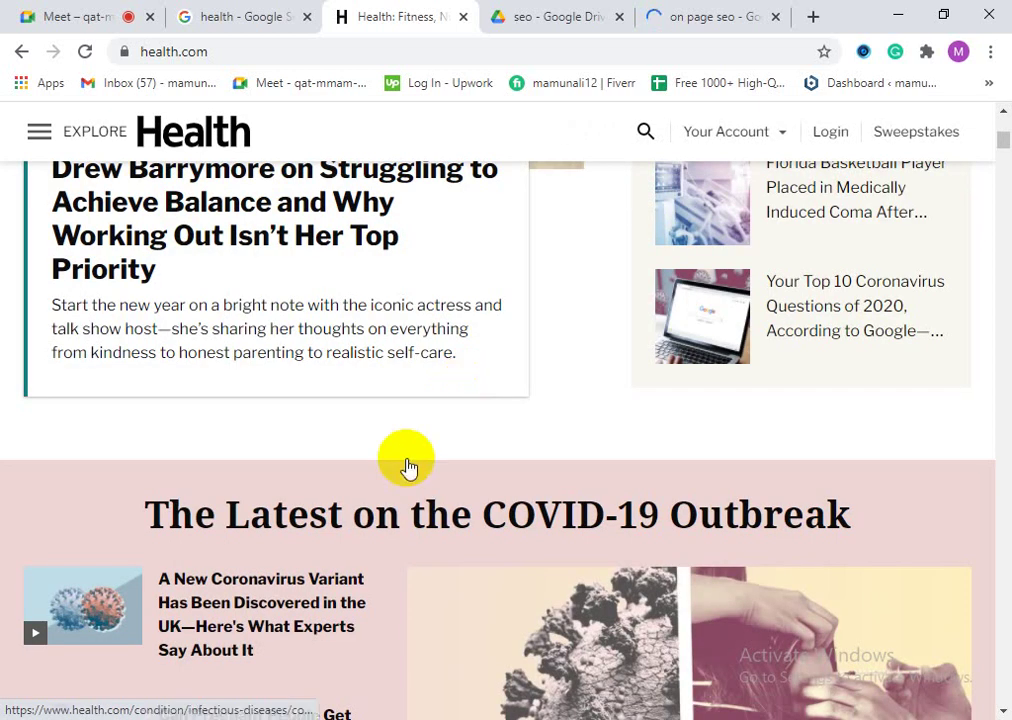
scroll(407, 465, "down", 4)
scroll(412, 465, "up", 7)
scroll(418, 465, "up", 3)
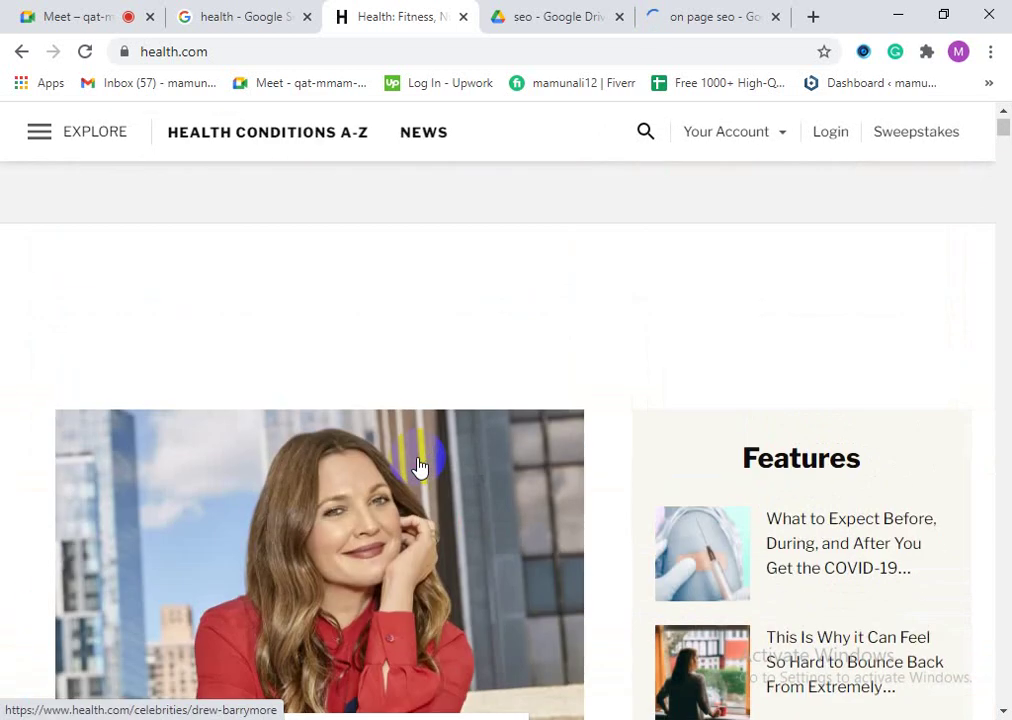
Step: Review the Google results for health, including the organic listings, local map results and People also ask questions
left_click(244, 10)
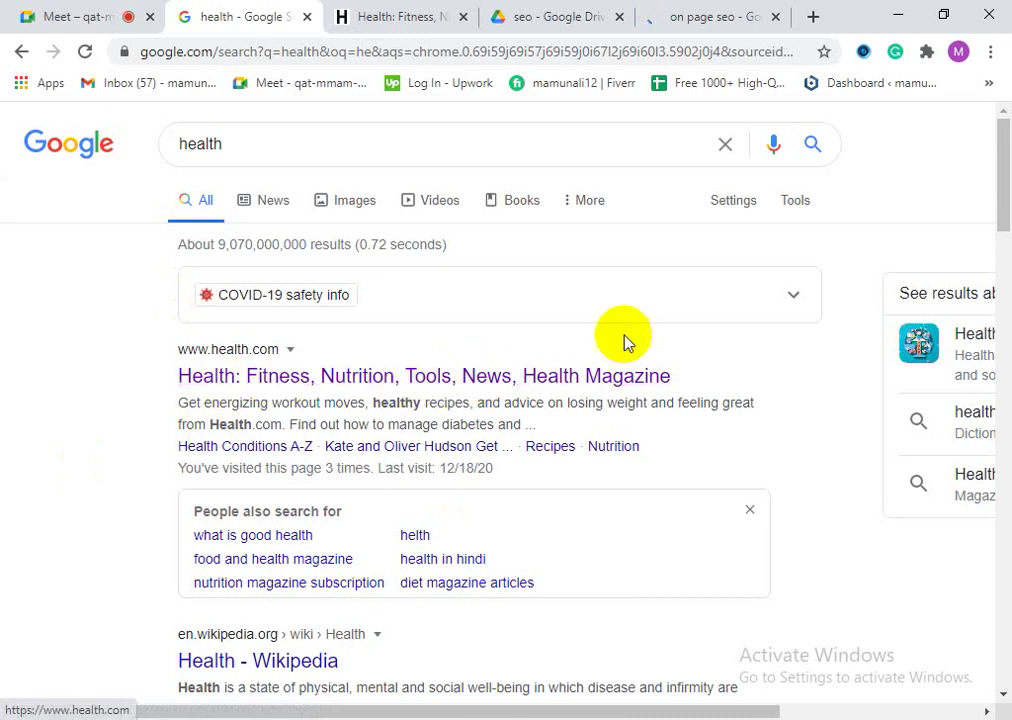
scroll(468, 486, "down", 5)
scroll(265, 366, "up", 2)
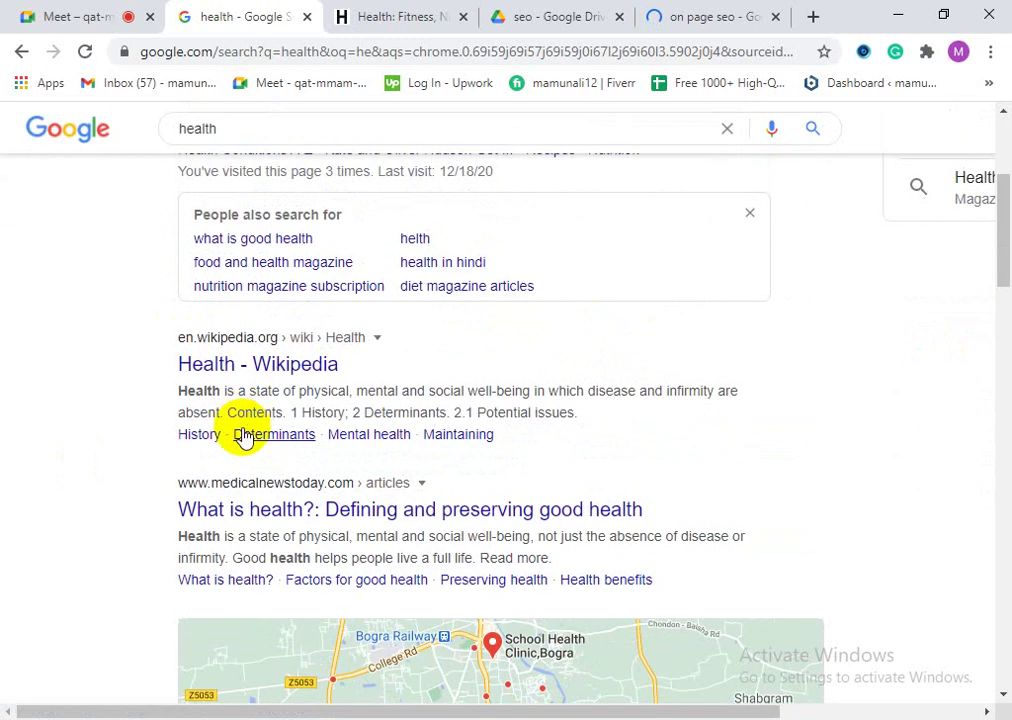
scroll(335, 520, "down", 2)
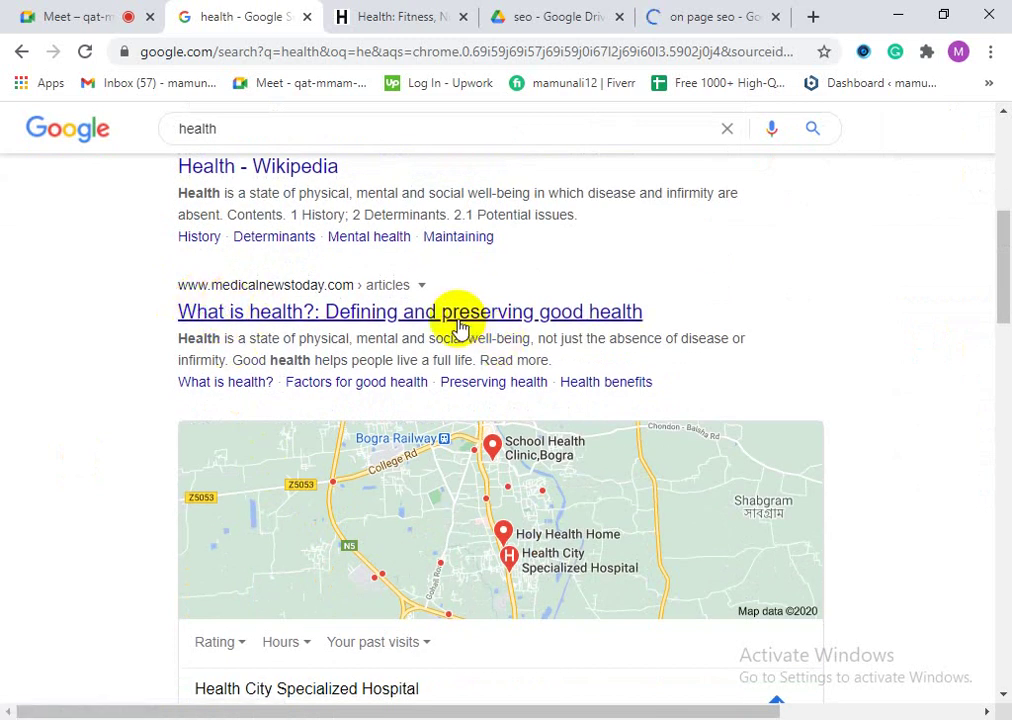
scroll(488, 445, "down", 6)
scroll(483, 510, "down", 1)
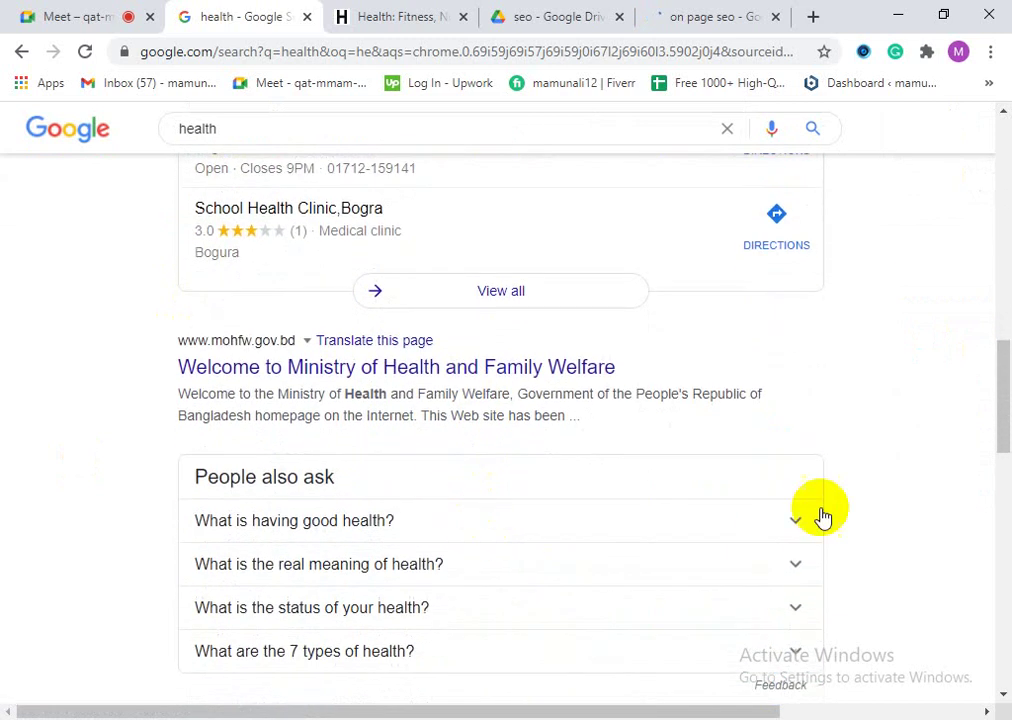
left_click_drag(997, 425, 998, 199)
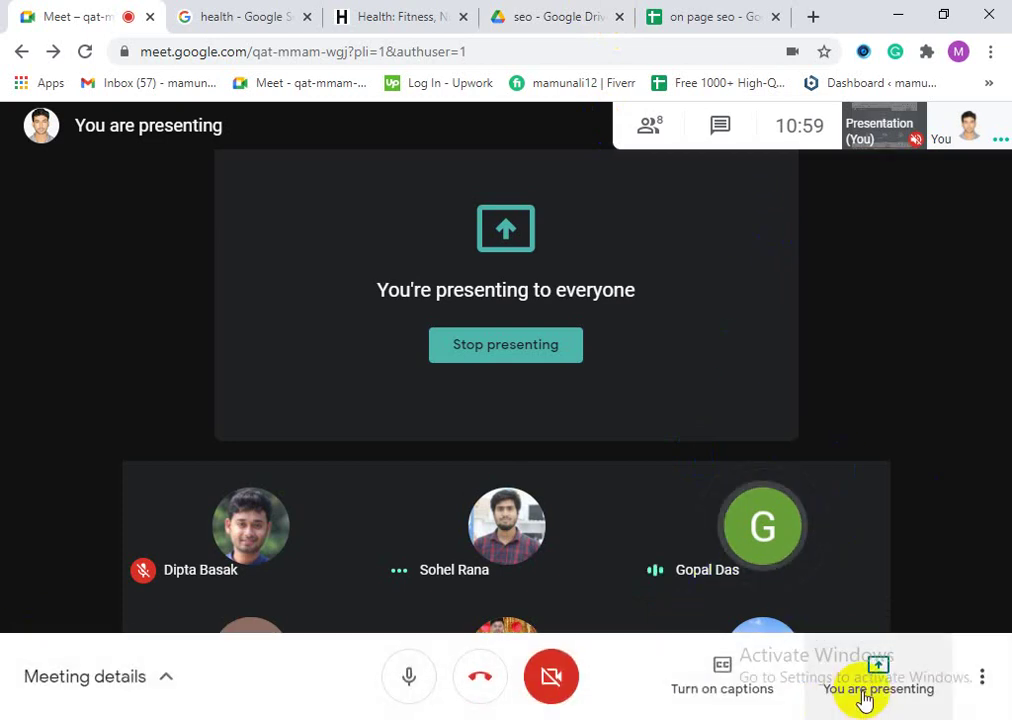
Step: Stop sharing the screen in the Google Meet call
left_click(858, 703)
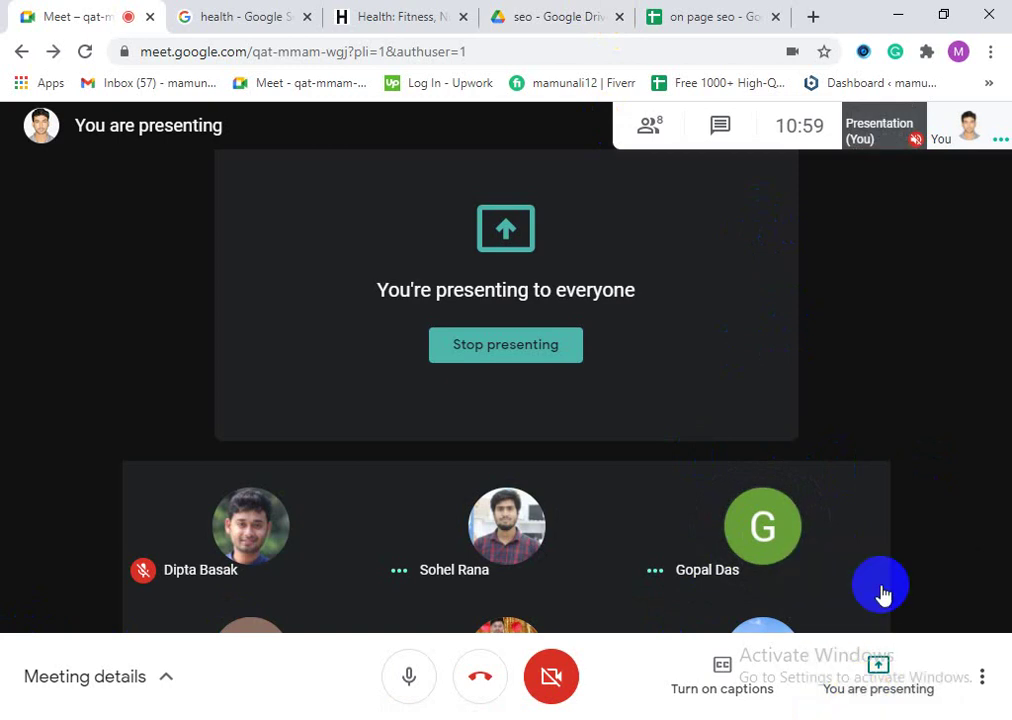
left_click(882, 593)
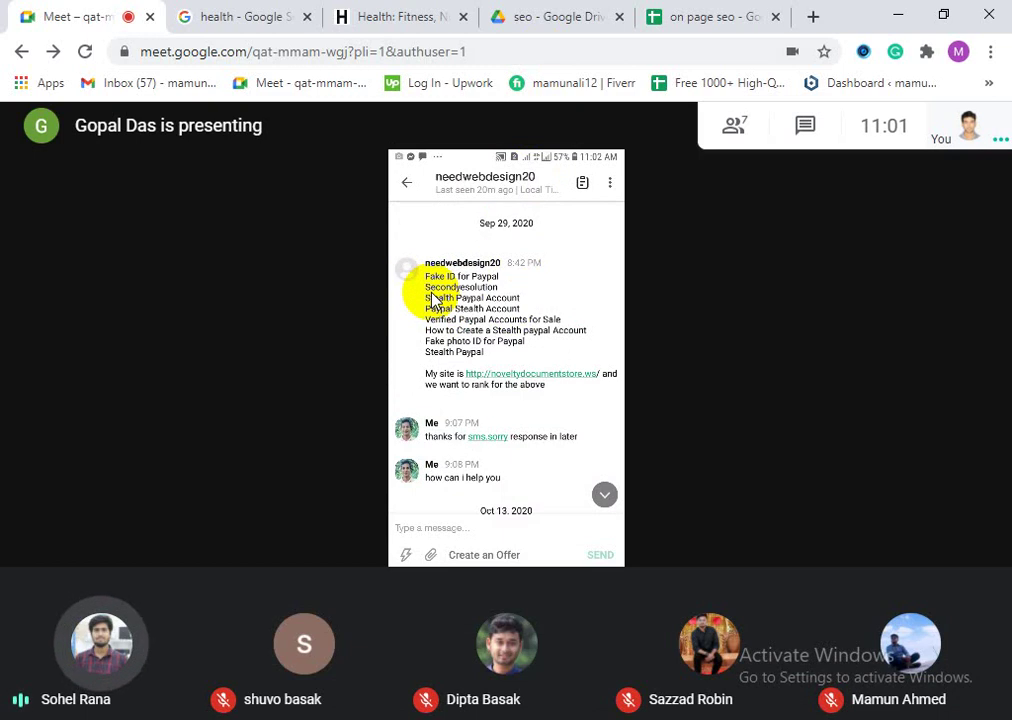
Step: Check the on page seo spreadsheet and examine the client's keyword list in the chat a participant presents in Google Meet
left_click(716, 22)
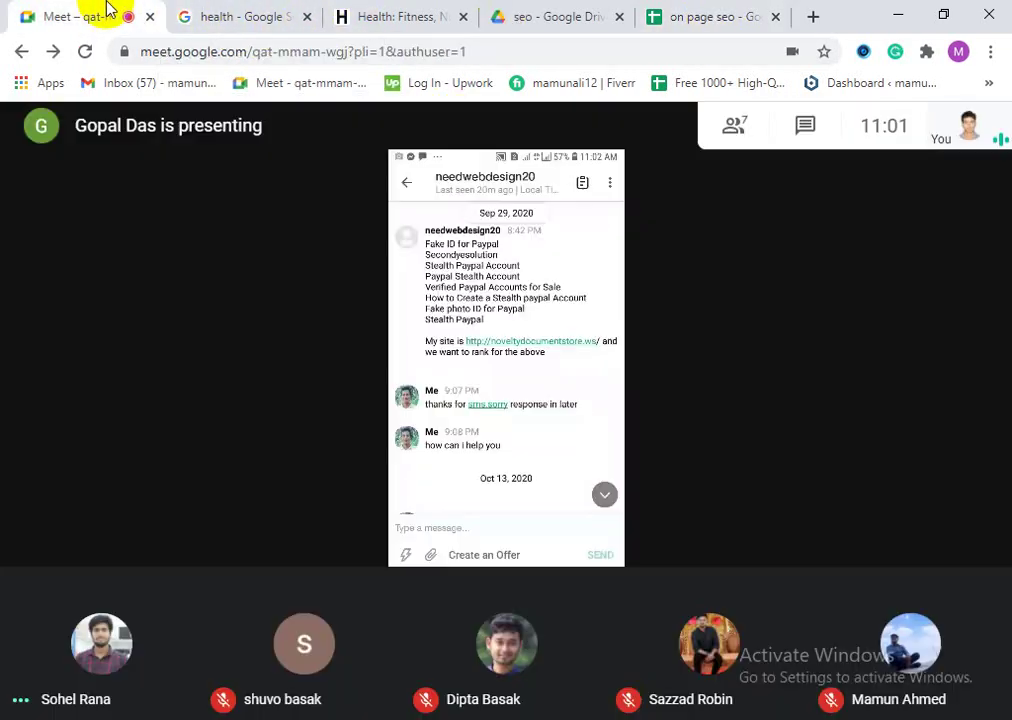
left_click(110, 12)
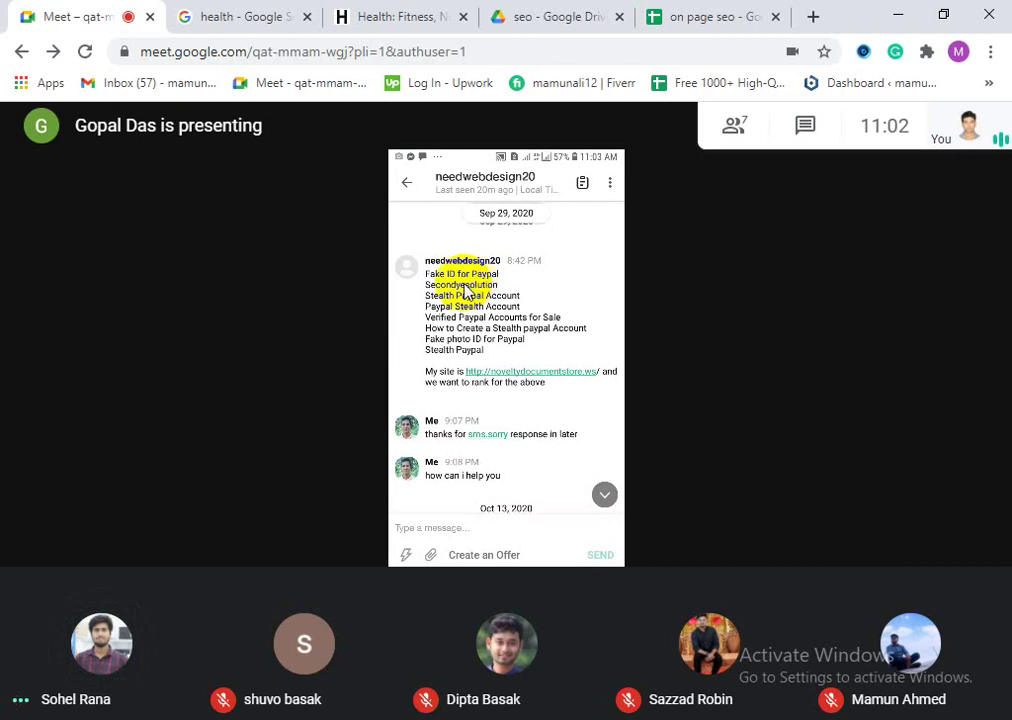
mouse_move(533, 289)
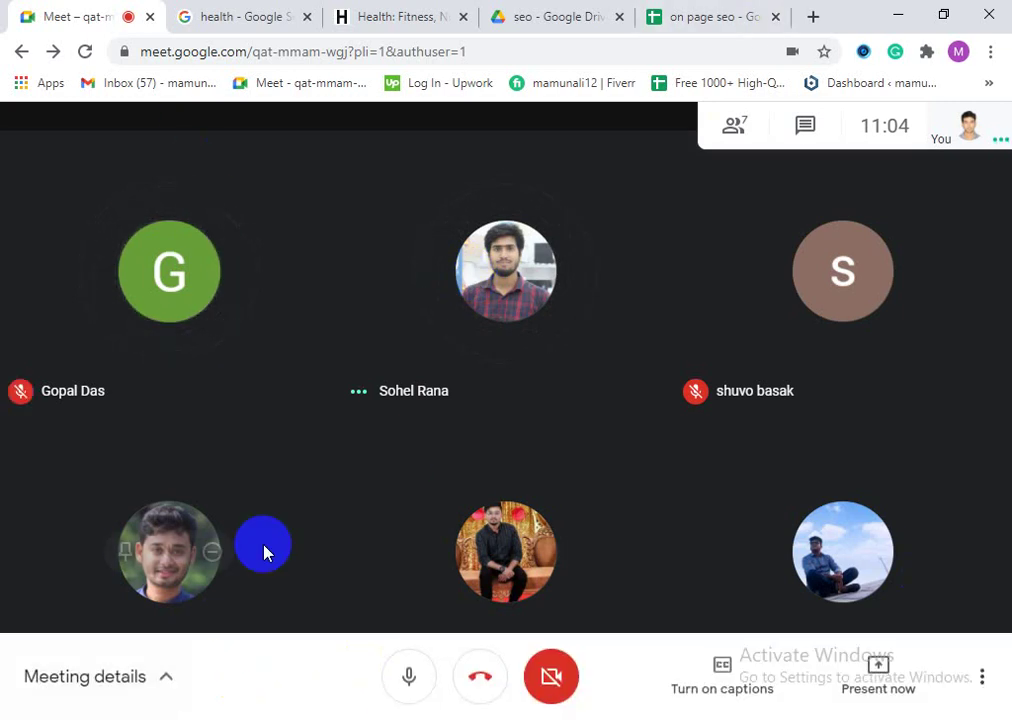
mouse_move(265, 552)
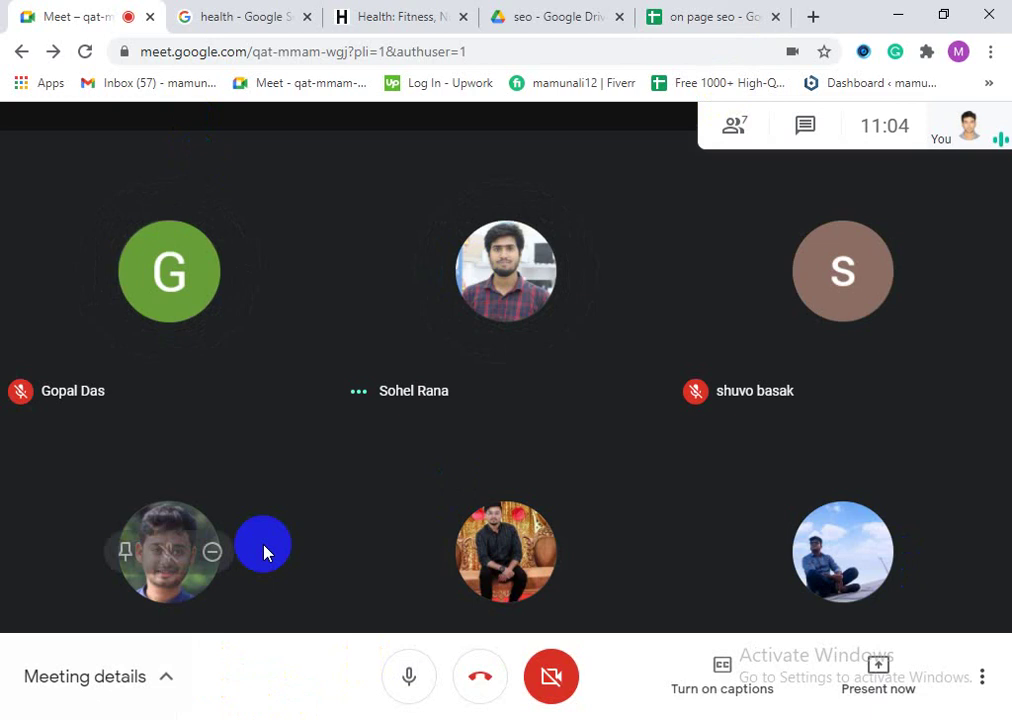
mouse_move(391, 196)
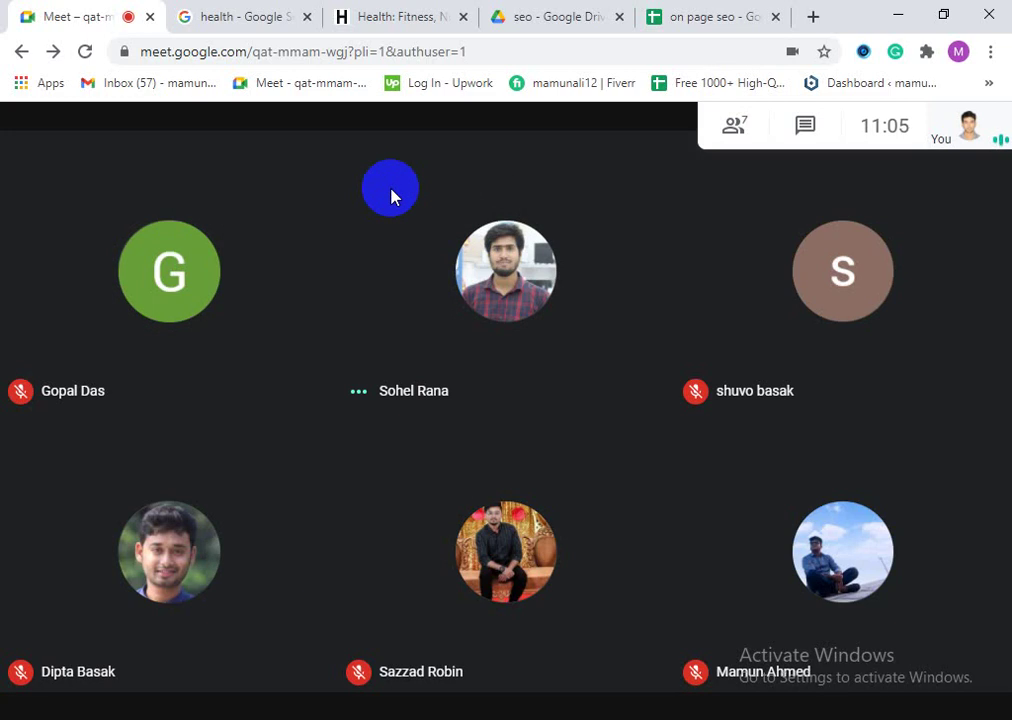
Step: View the keyword distribution sheet in the on page seo spreadsheet and return to the Google Meet call
left_click(684, 17)
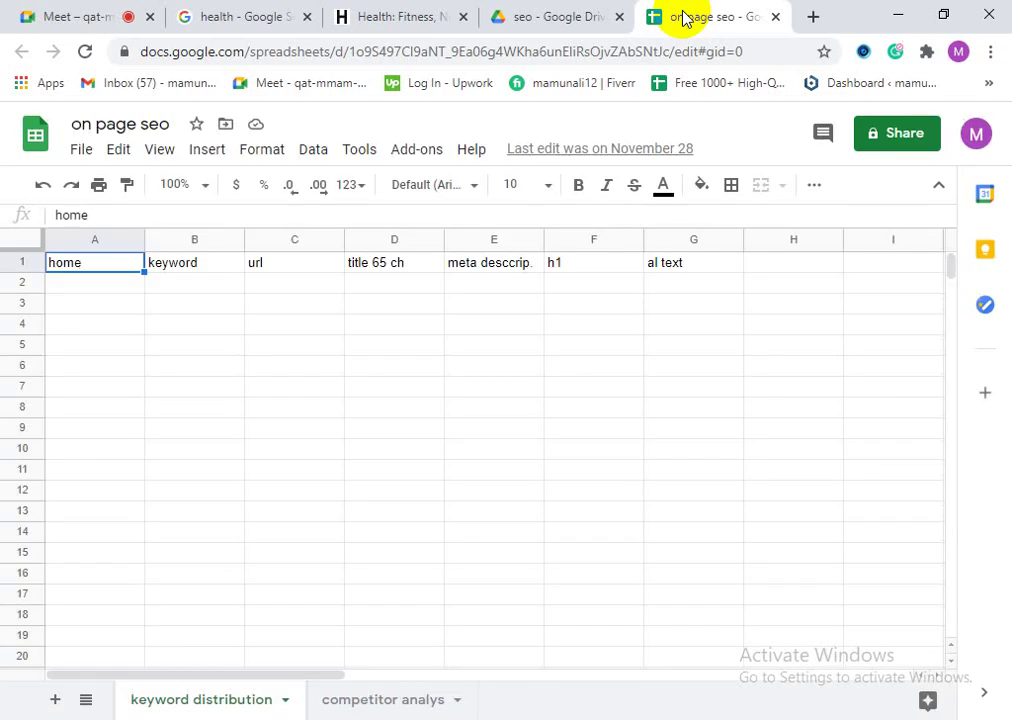
left_click(100, 14)
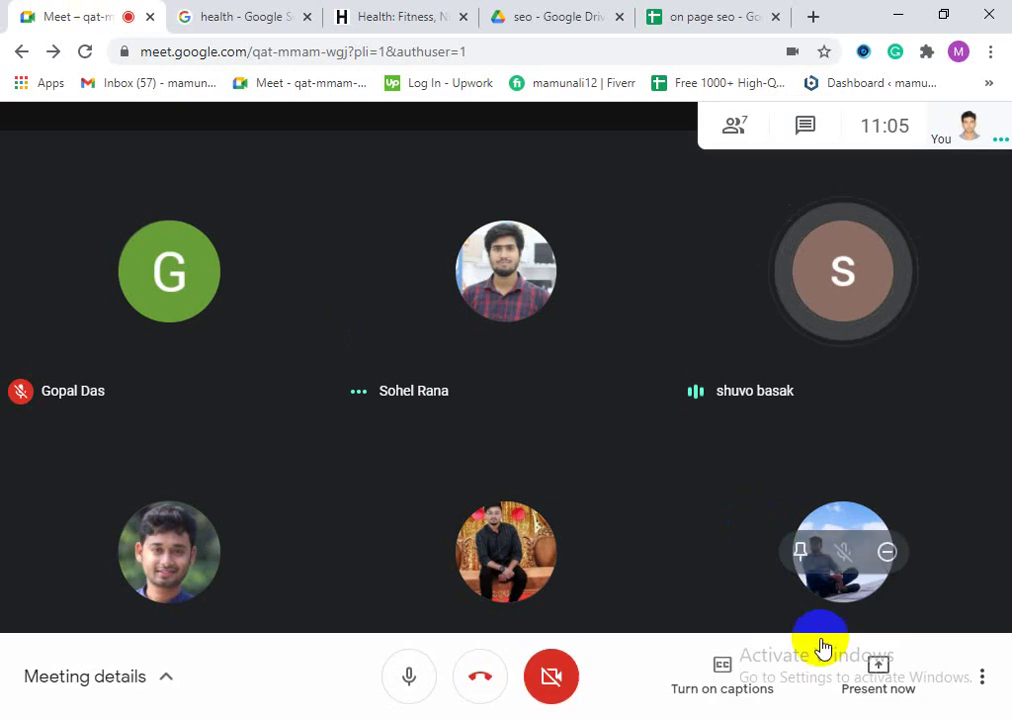
Step: Present the entire screen in the Google Meet call
left_click(862, 674)
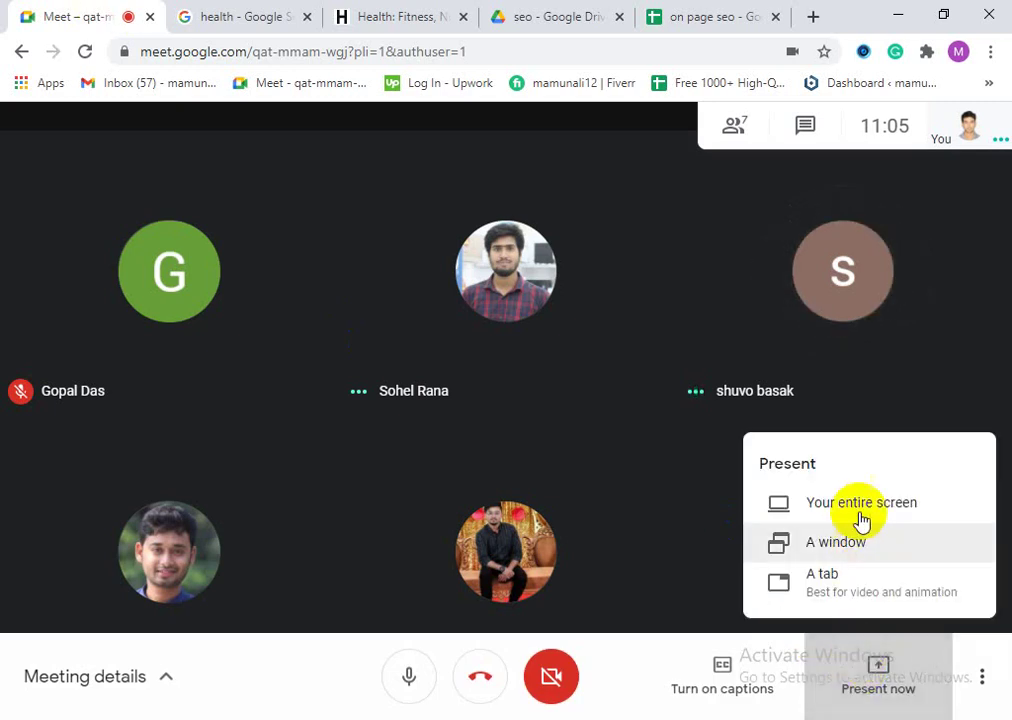
left_click(859, 505)
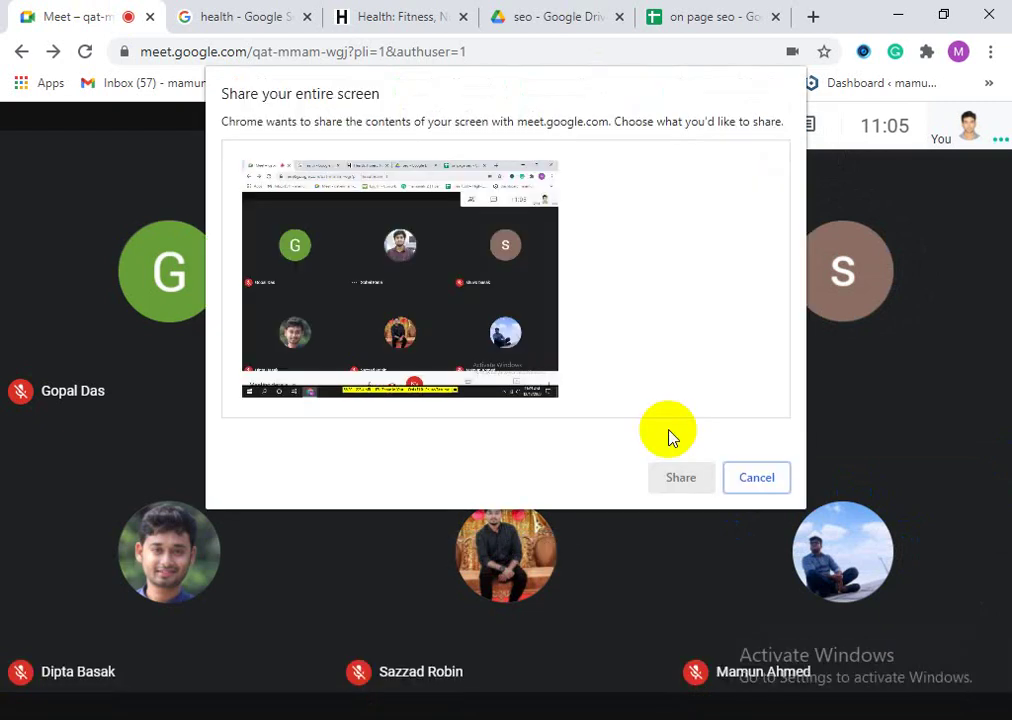
left_click(669, 487)
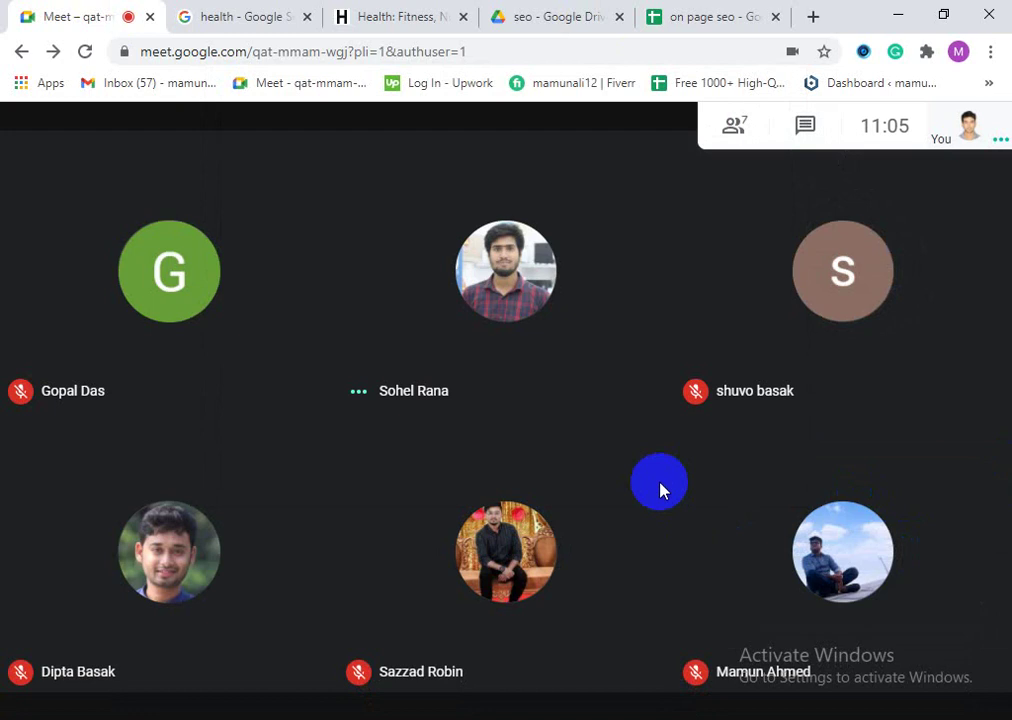
Step: Open the on page seo spreadsheet and point out the h1 and al text column headers
left_click(697, 20)
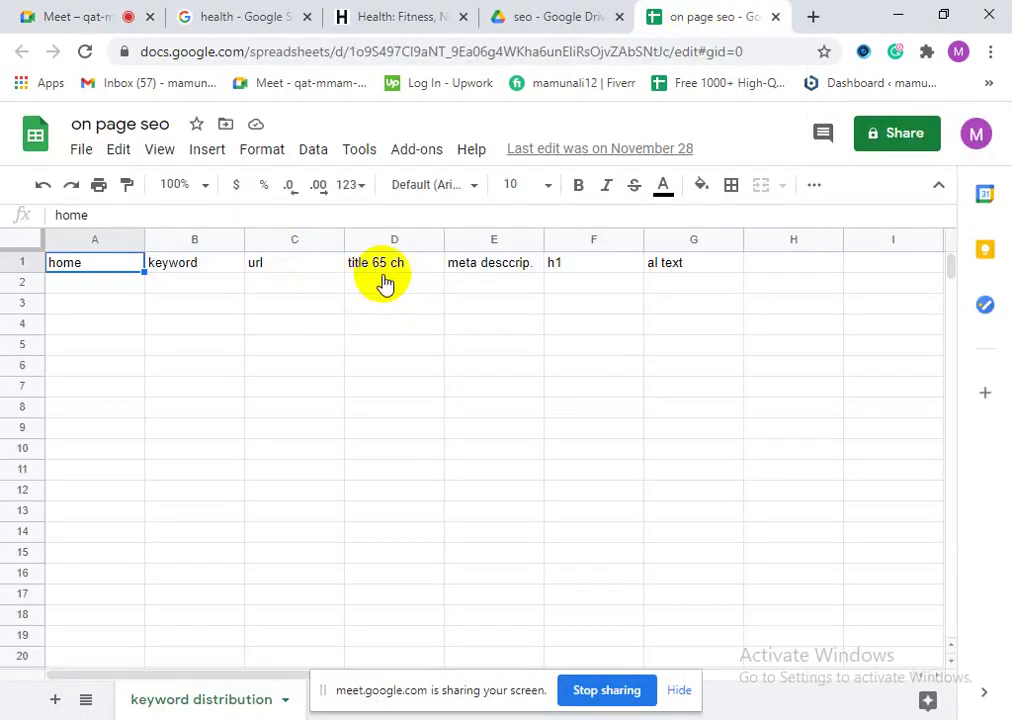
left_click(587, 268)
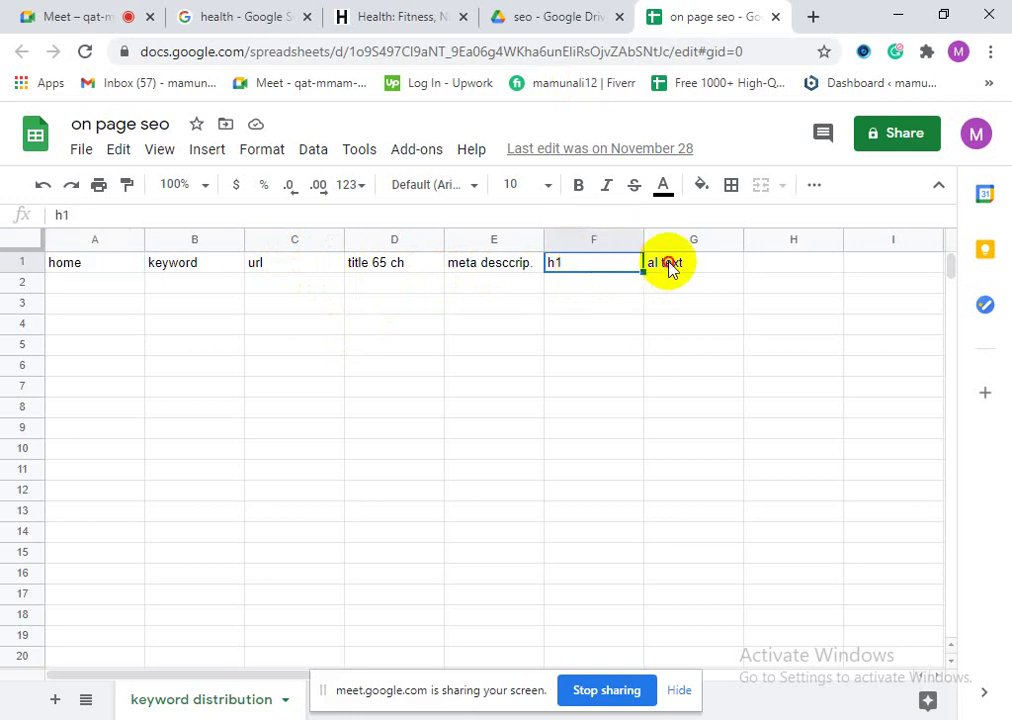
left_click(668, 268)
left_click(597, 268)
left_click(732, 268)
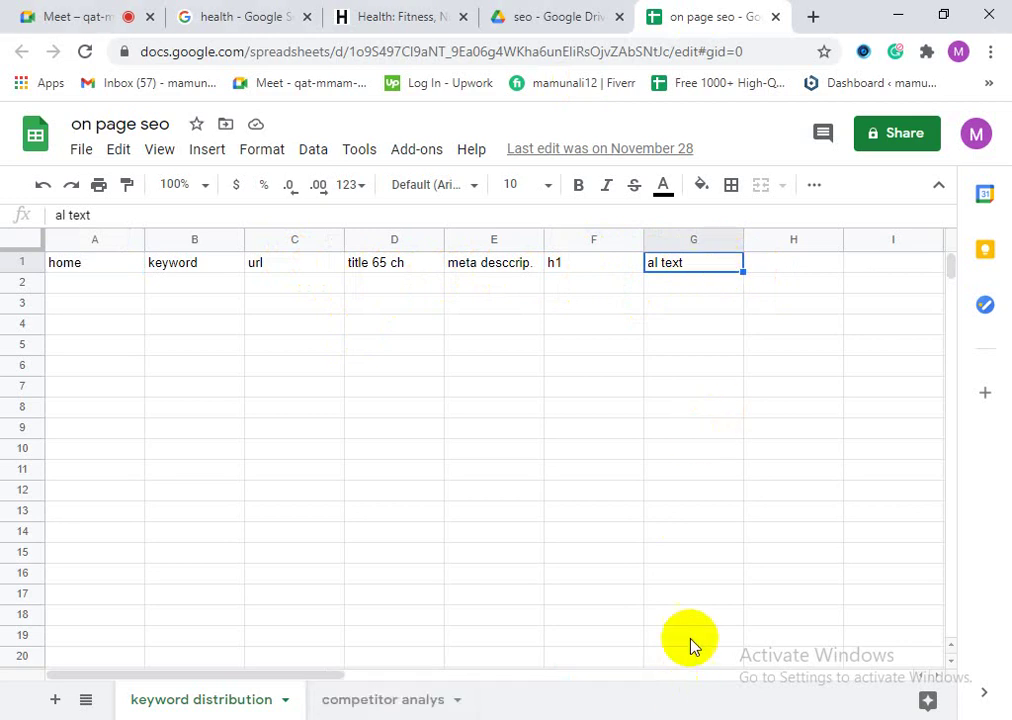
left_click(640, 266)
left_click(647, 266)
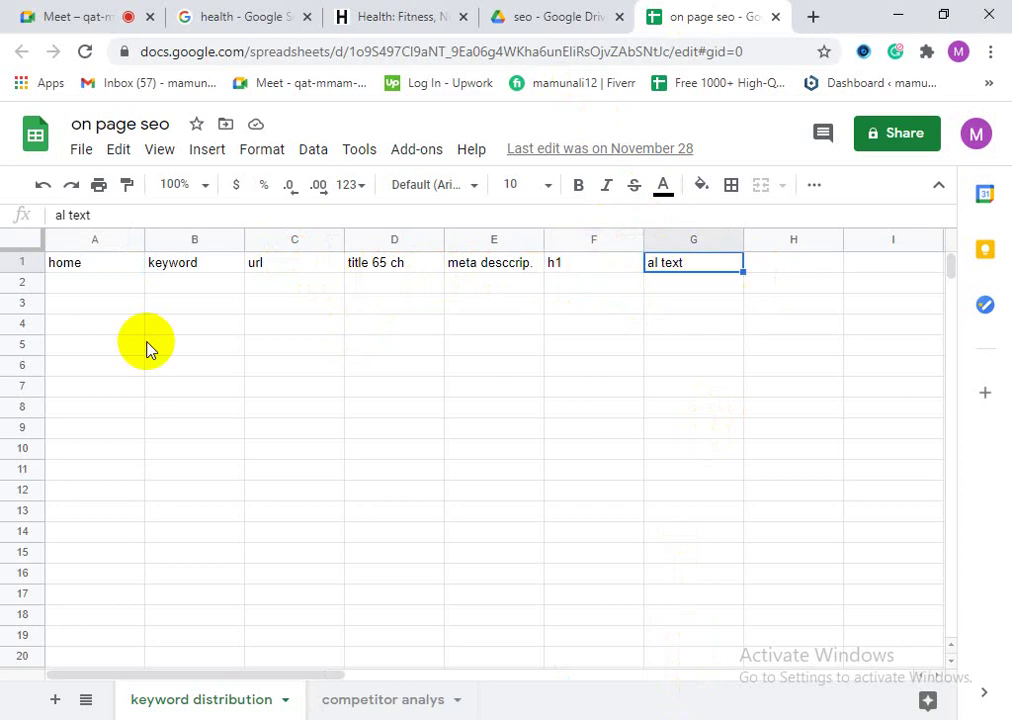
Step: Go over the h1 column header and the empty cells beneath it in the keyword distribution sheet
left_click(567, 272)
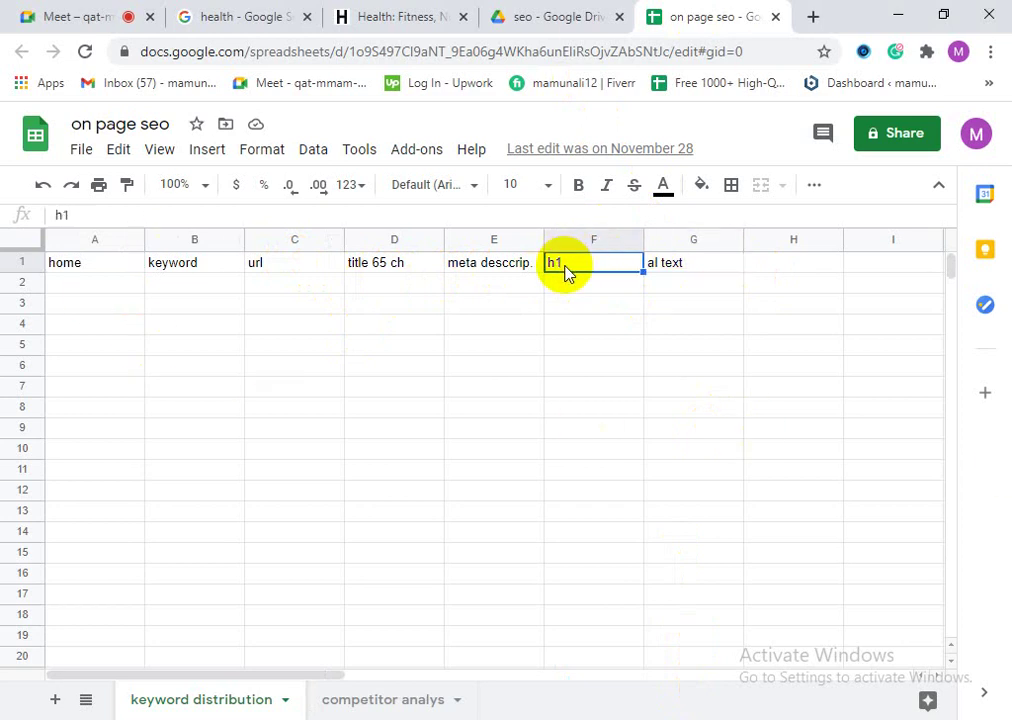
left_click(580, 280)
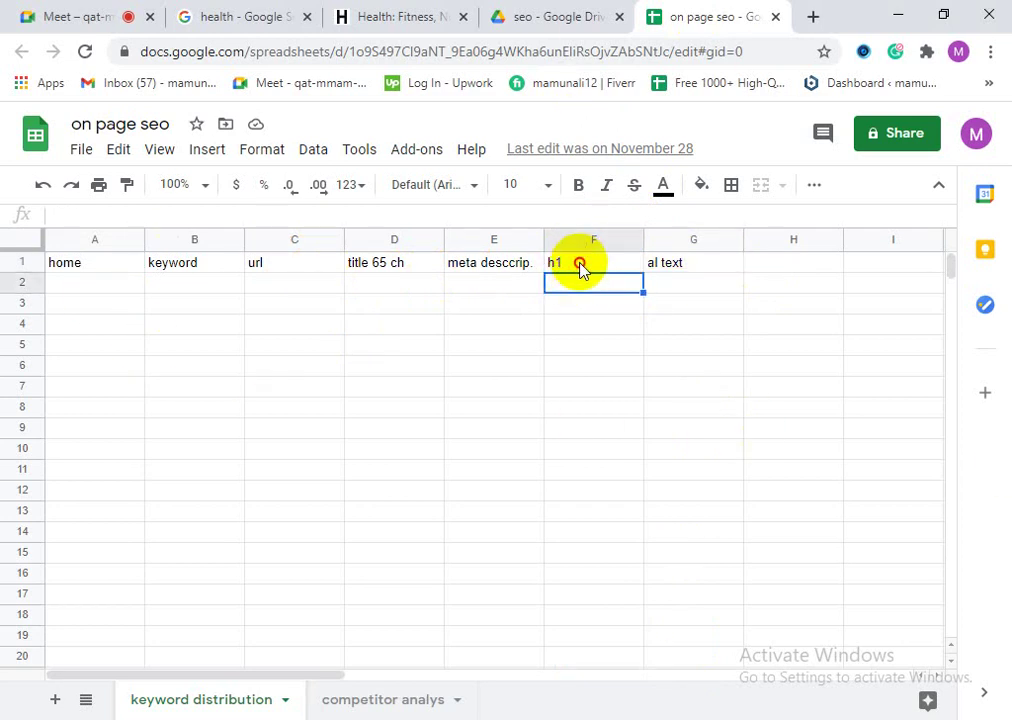
left_click(590, 266)
left_click(603, 286)
left_click(601, 268)
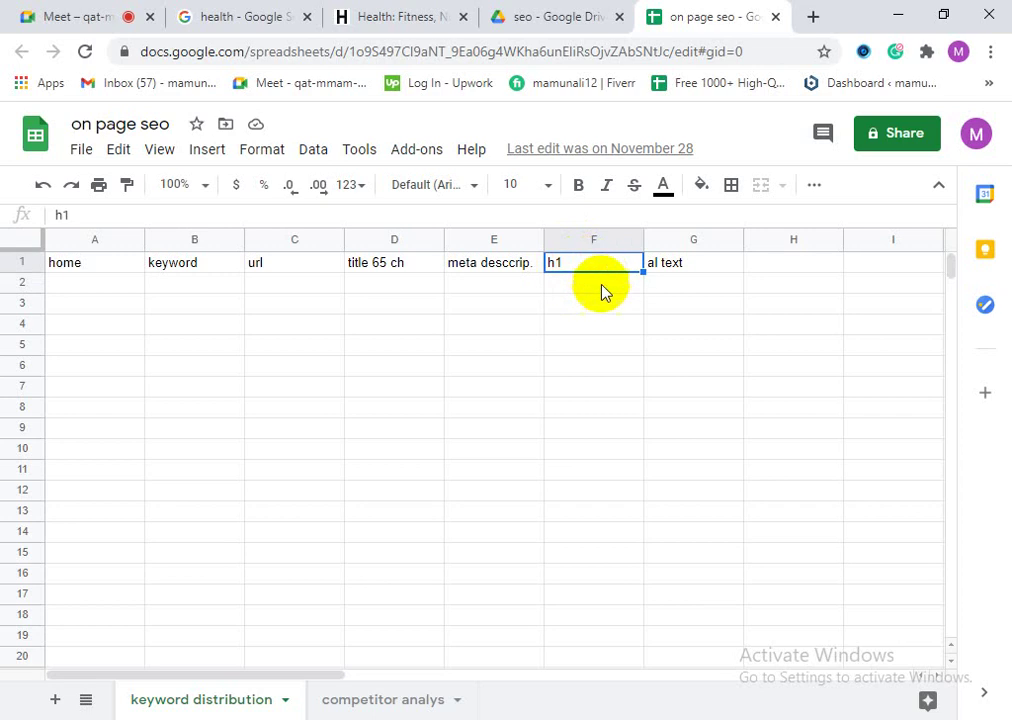
left_click(603, 294)
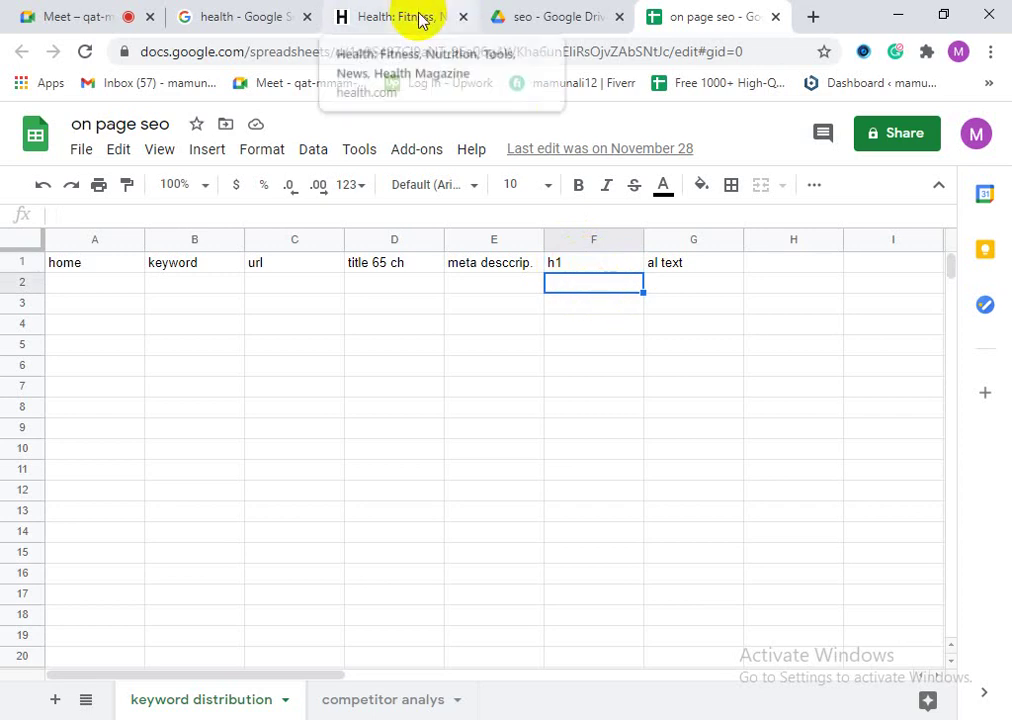
left_click(571, 266)
left_click(576, 295)
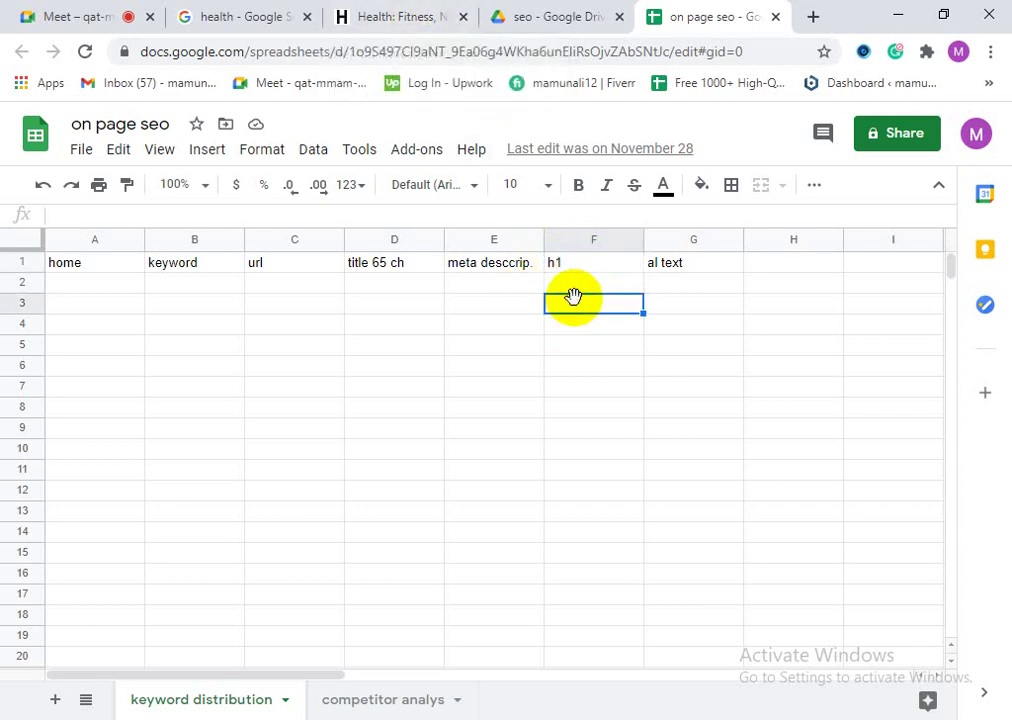
left_click(583, 269)
left_click(587, 286)
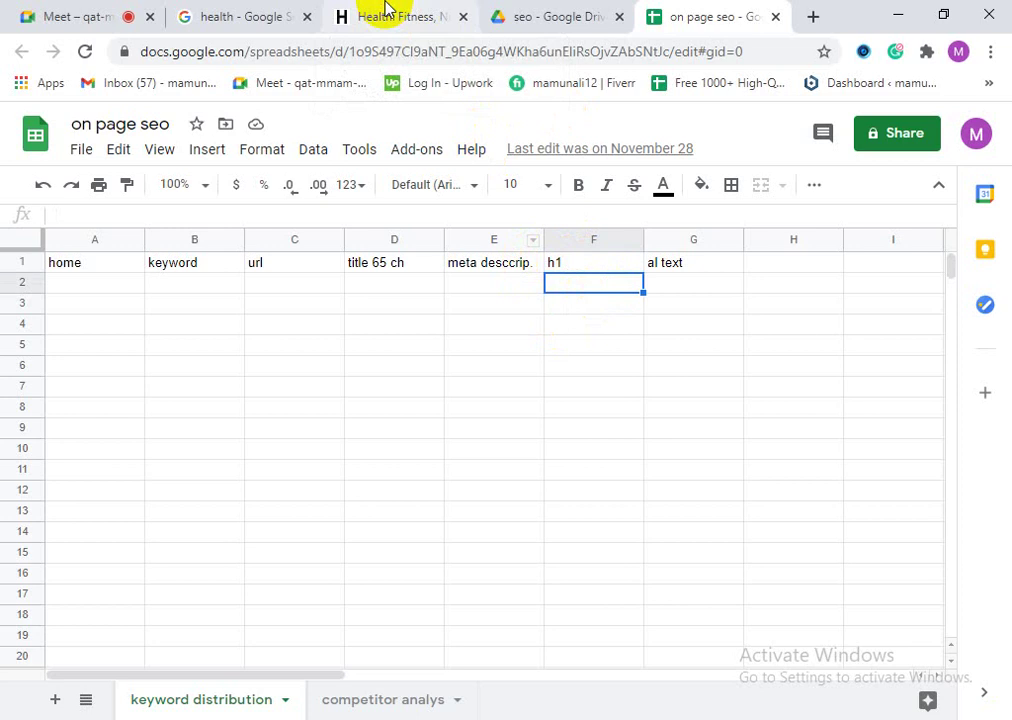
Step: Close the seo Google Drive page and look through the health.com homepage down to the COVID-19 Outbreak section
left_click(393, 15)
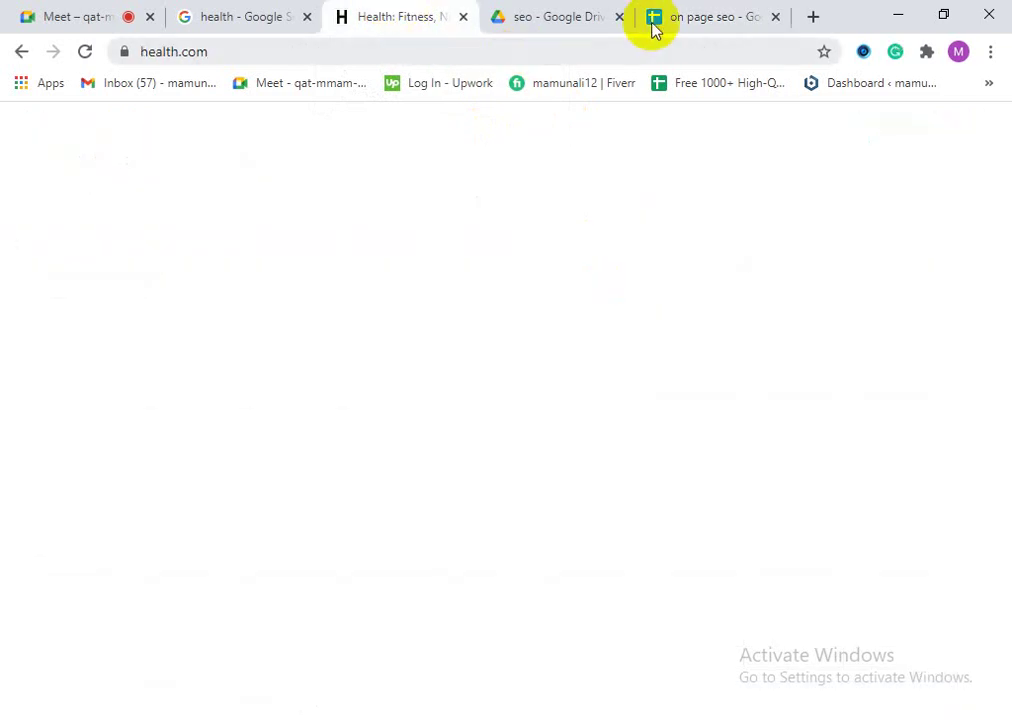
left_click(621, 17)
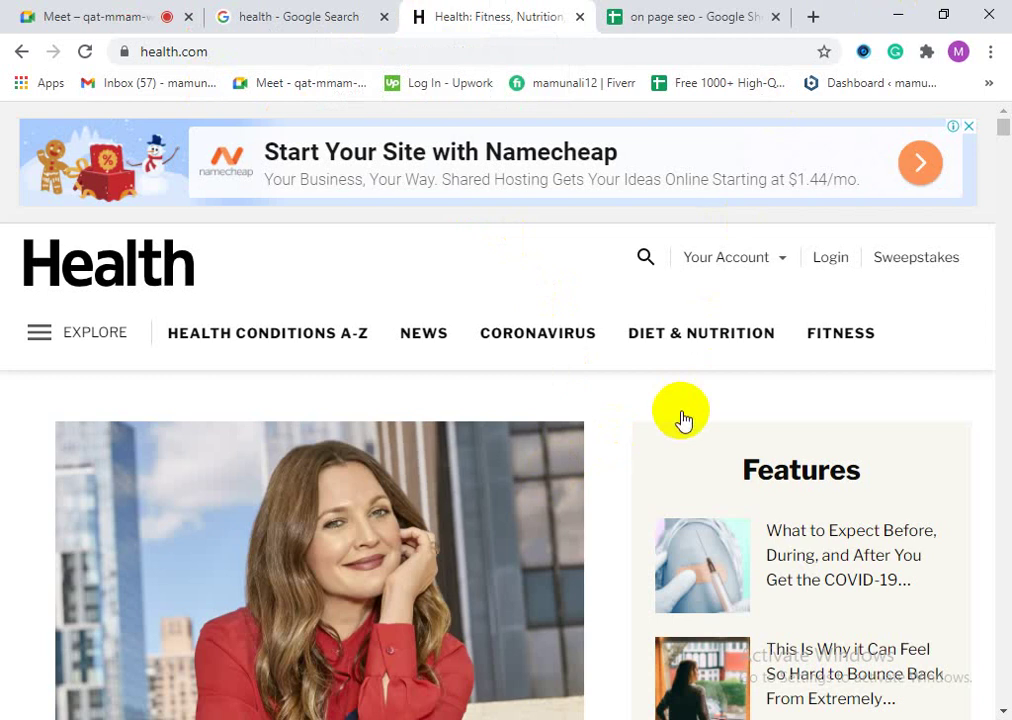
scroll(686, 420, "down", 3)
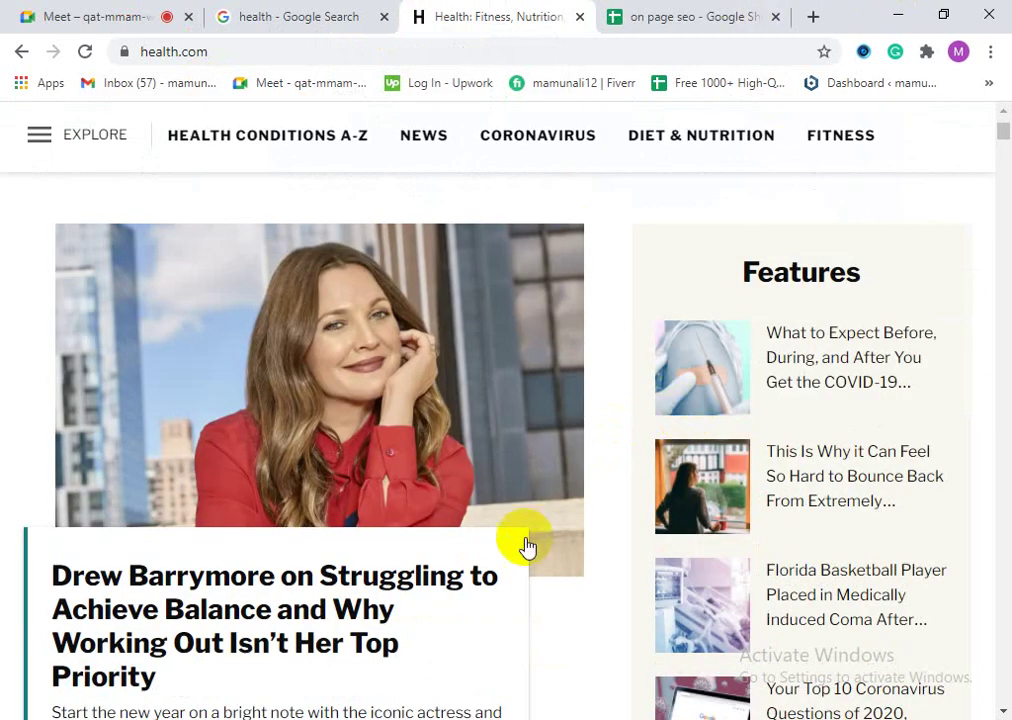
scroll(479, 538, "down", 4)
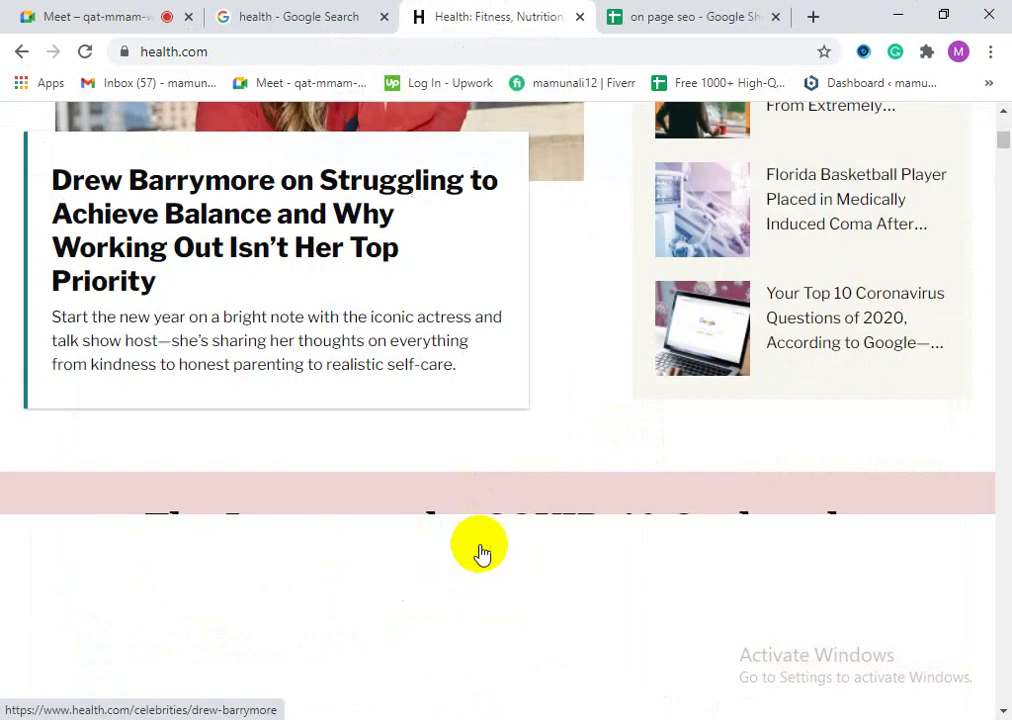
scroll(481, 554, "down", 1)
scroll(497, 537, "up", 2)
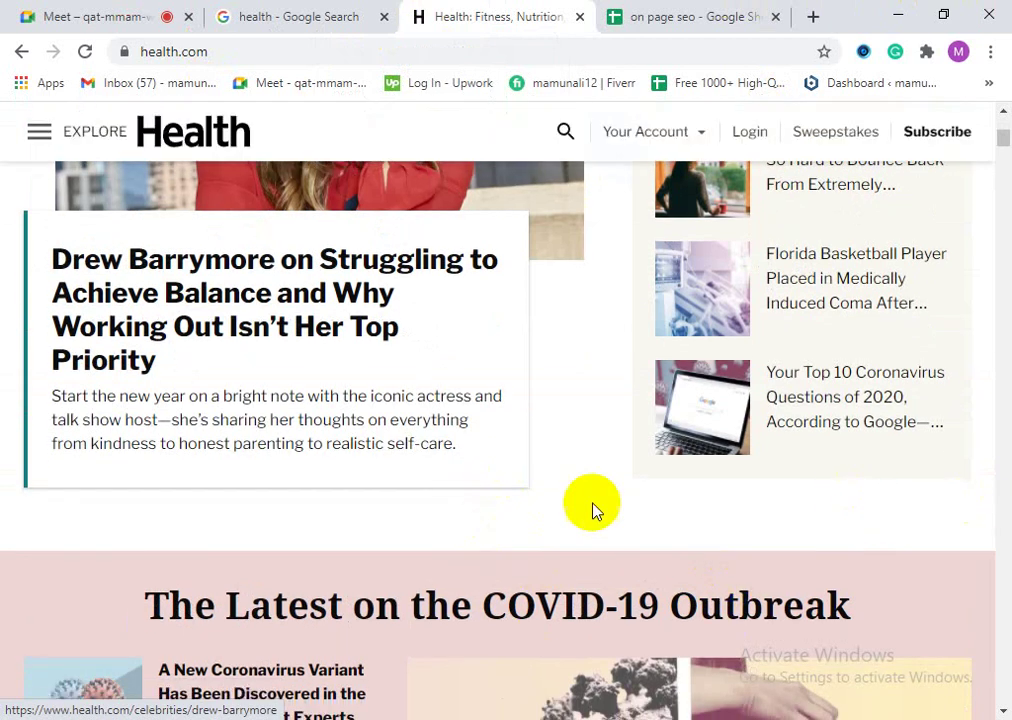
scroll(655, 530, "down", 3)
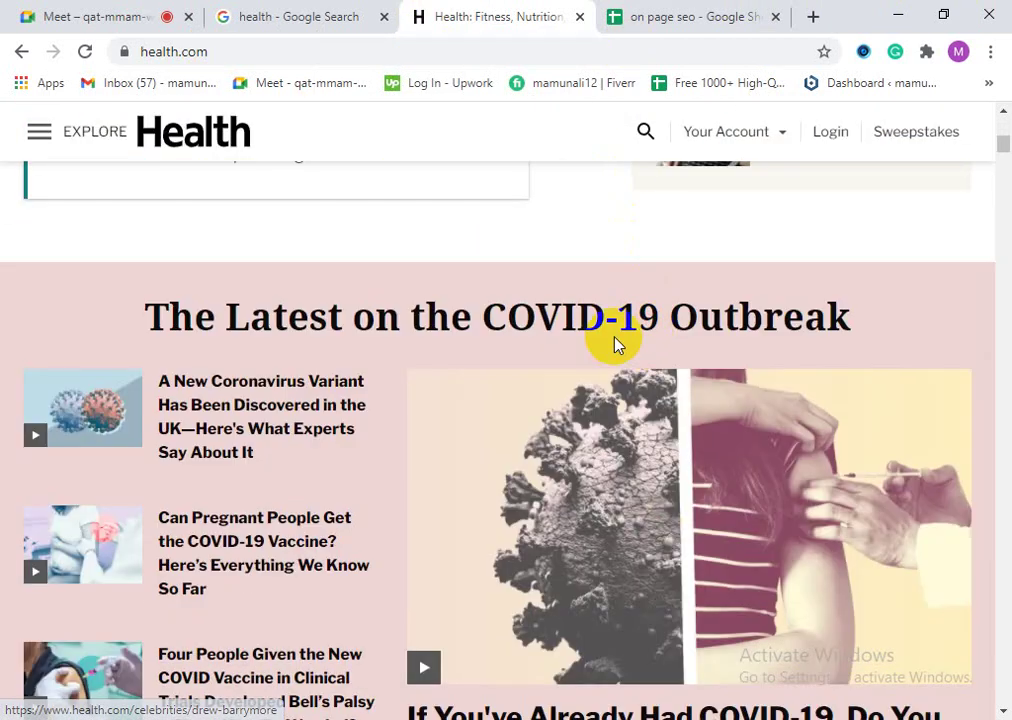
Step: Open the page source of the health.com homepage
right_click(655, 261)
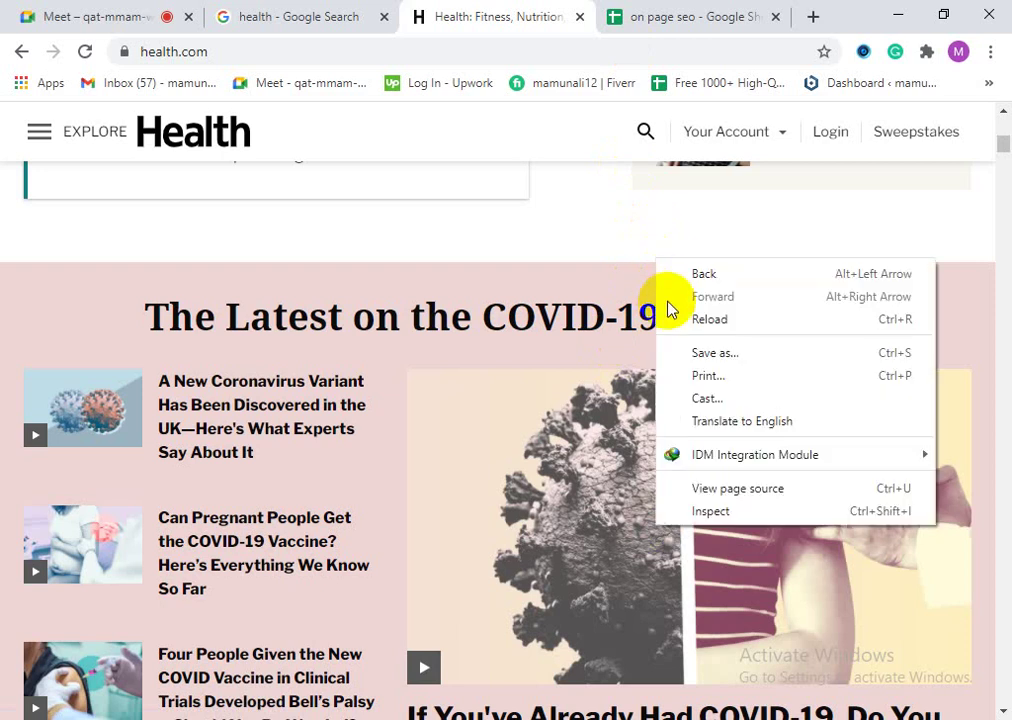
left_click(742, 490)
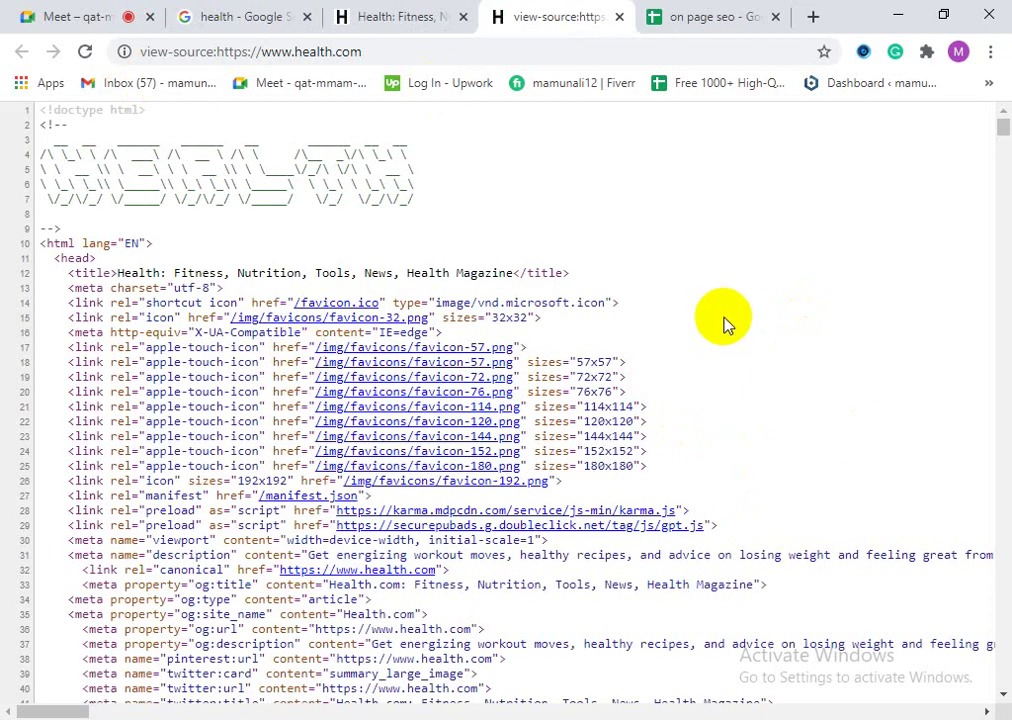
right_click(726, 323)
right_click(702, 323)
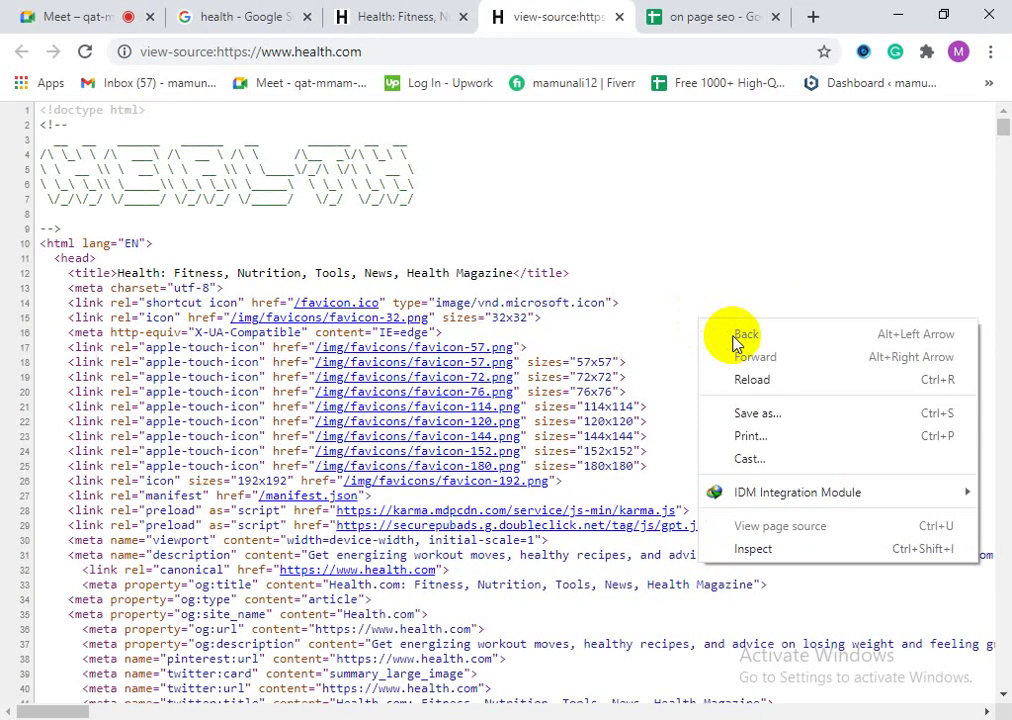
left_click(657, 330)
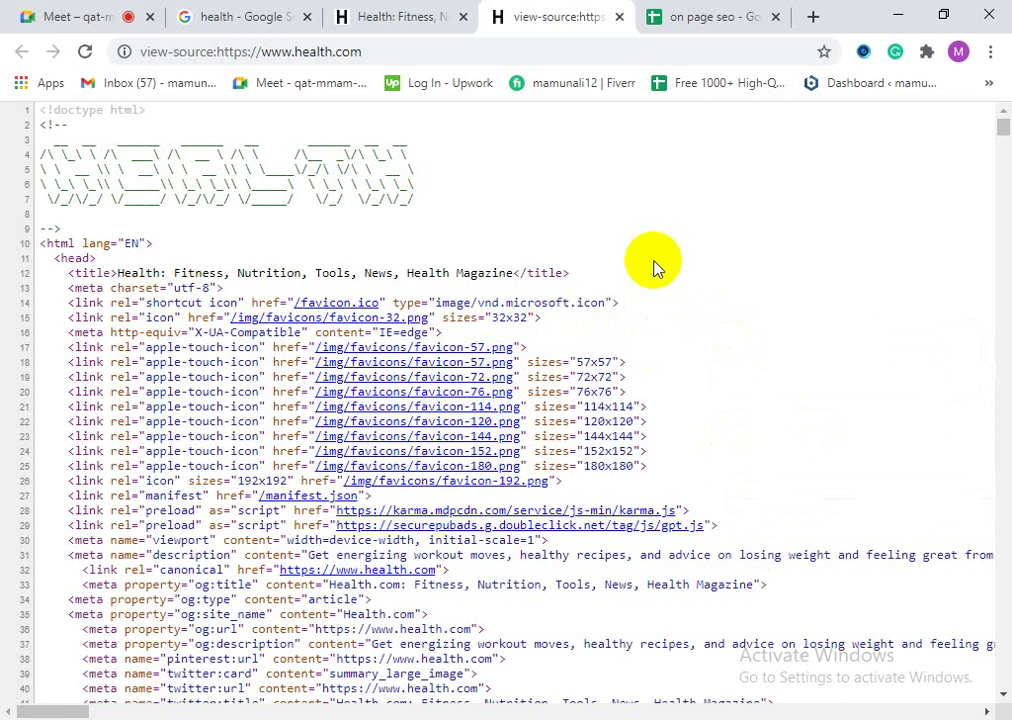
Step: Search the health.com page source for h1 and examine the code around the first match
key("ctrl+f")
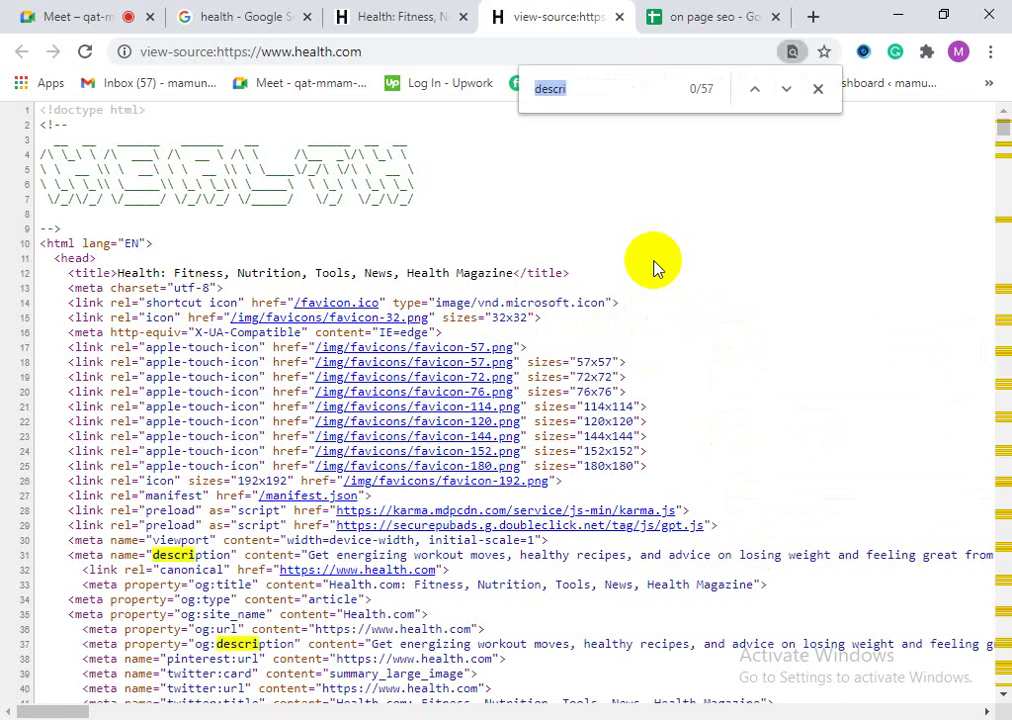
type("h1")
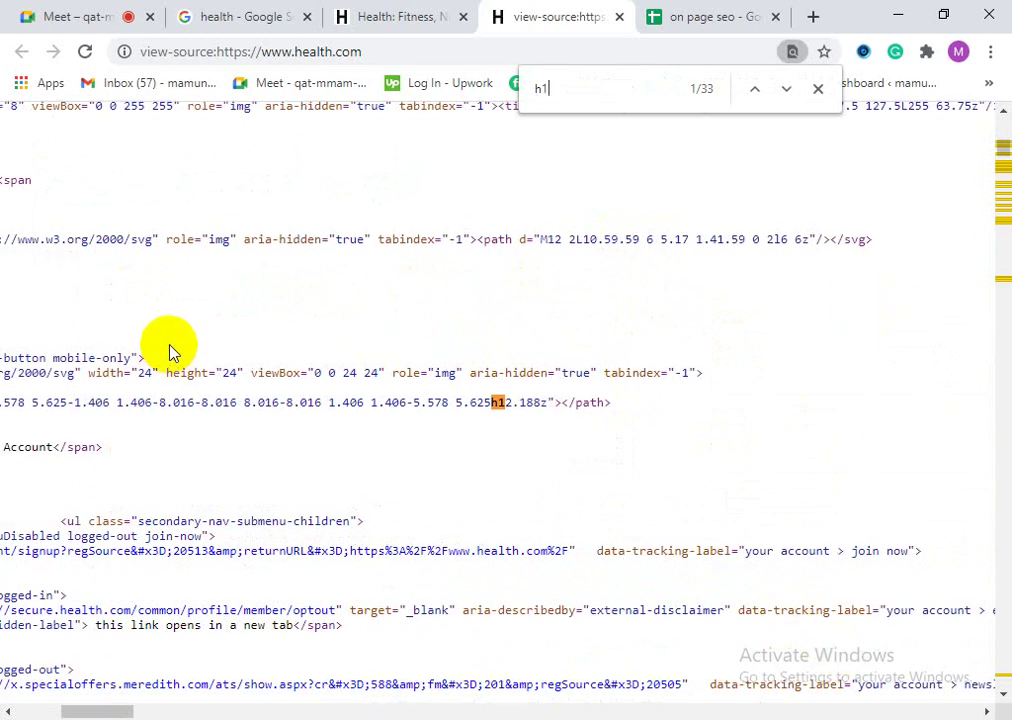
scroll(172, 348, "up", 7)
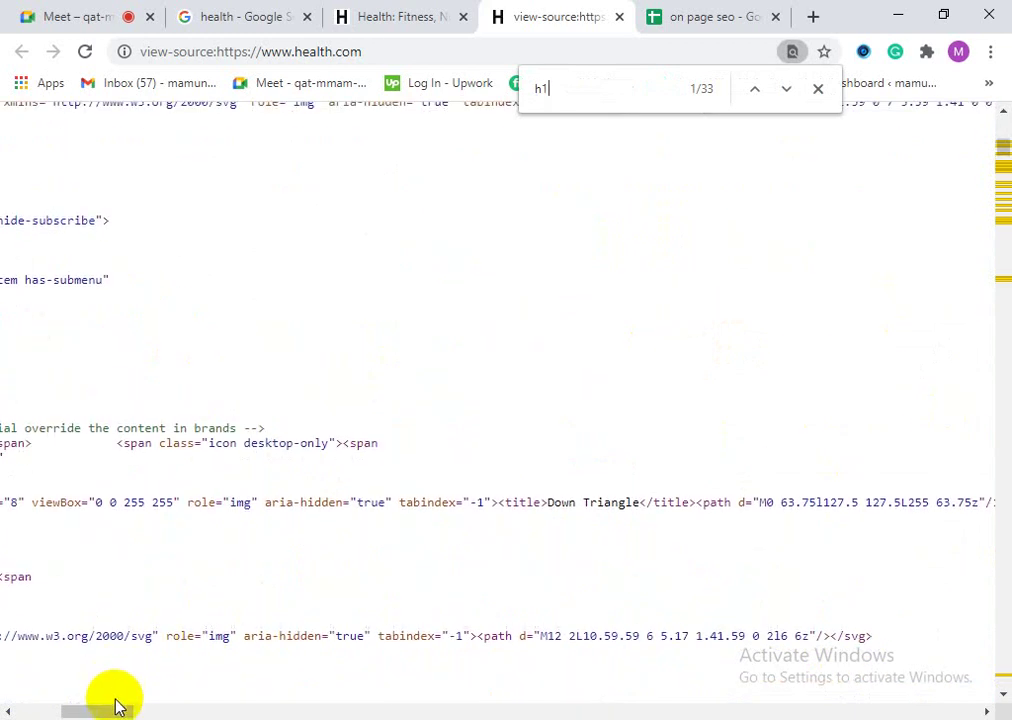
left_click_drag(102, 707, 23, 707)
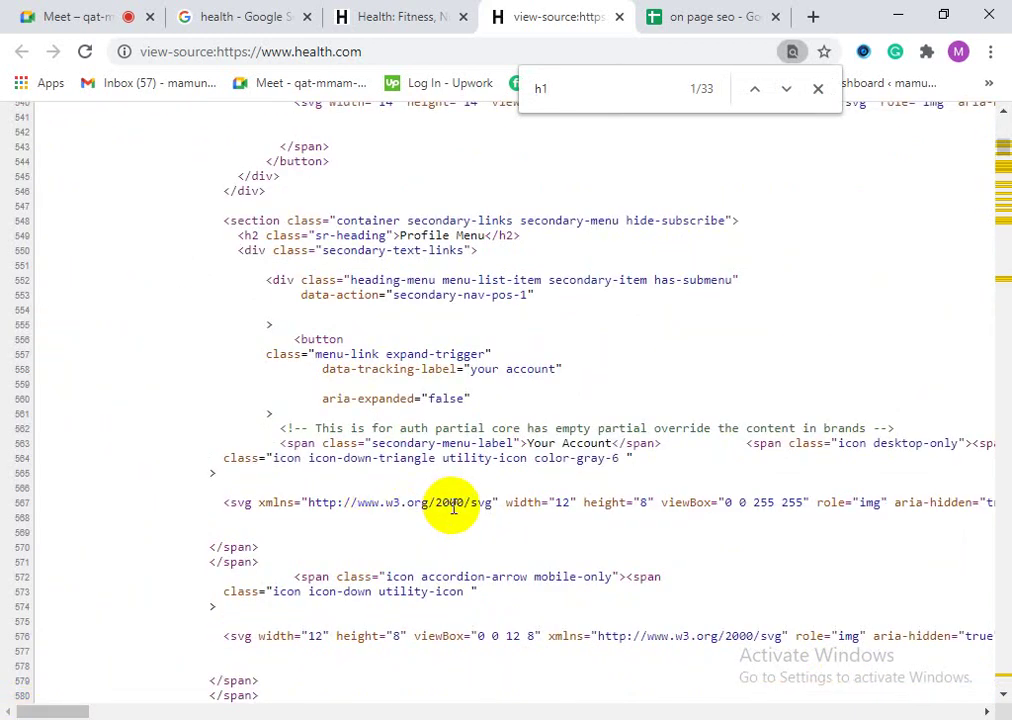
scroll(555, 424, "up", 10)
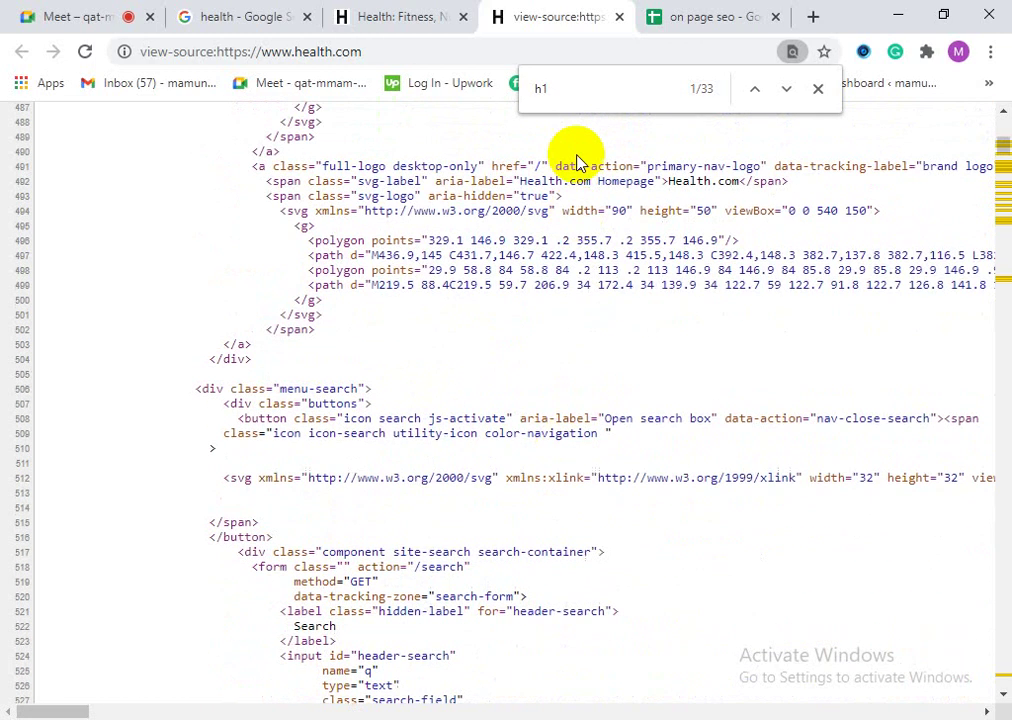
Step: Search the health.com page source for the opening tag <h1 and check the surrounding code
double_click(584, 101)
type("<h")
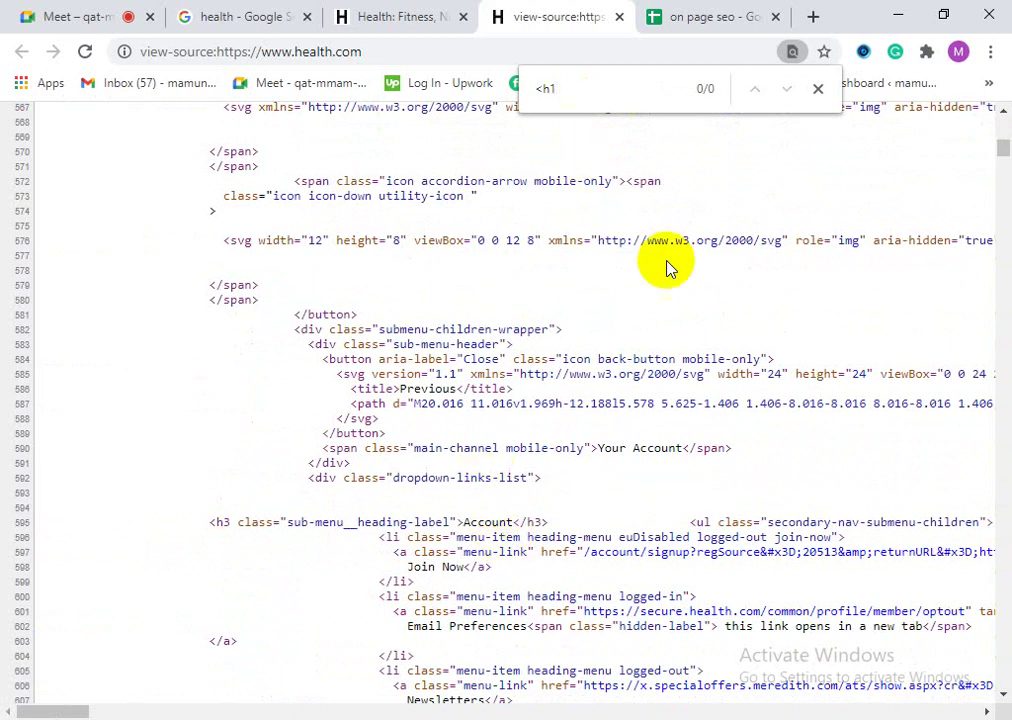
right_click(78, 446)
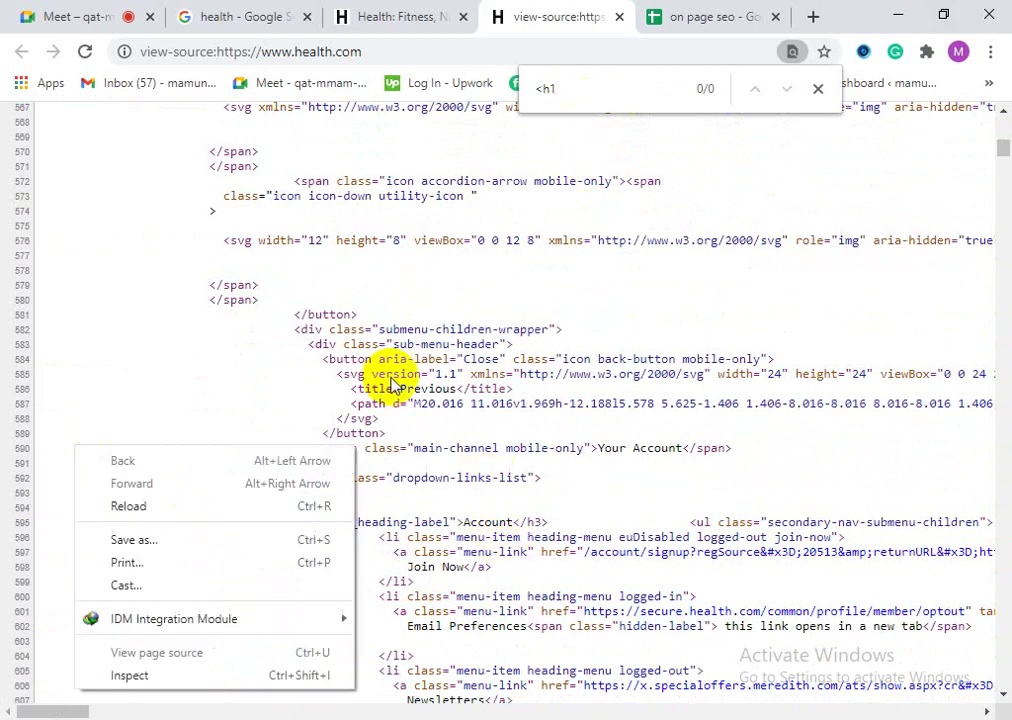
left_click(97, 415)
scroll(445, 510, "down", 1)
scroll(558, 457, "up", 2)
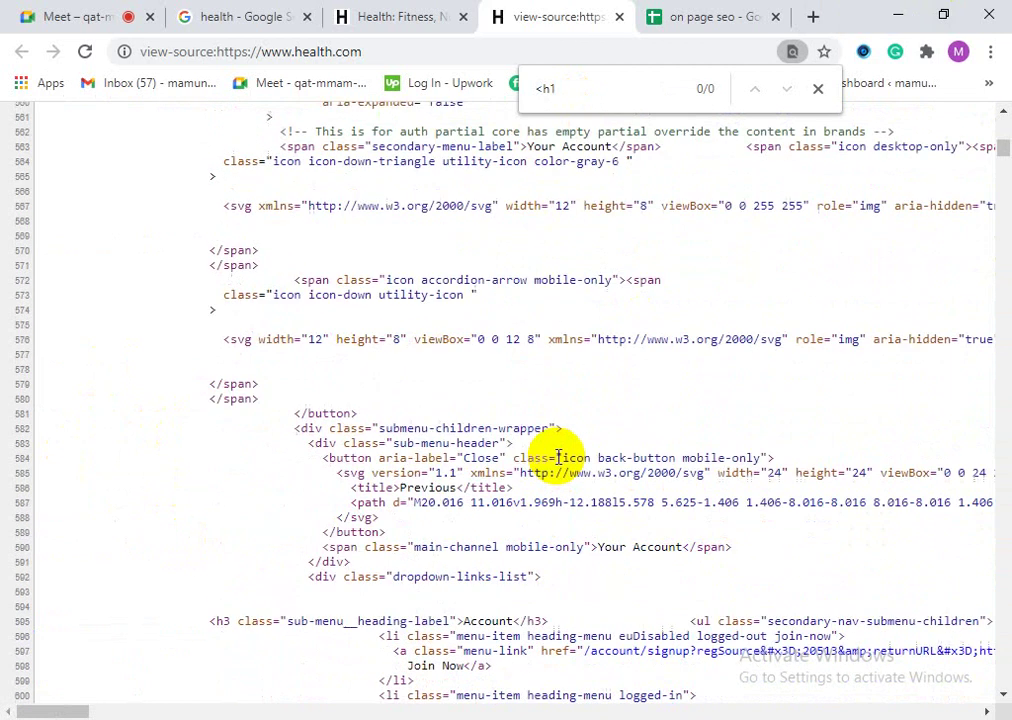
scroll(555, 455, "up", 3)
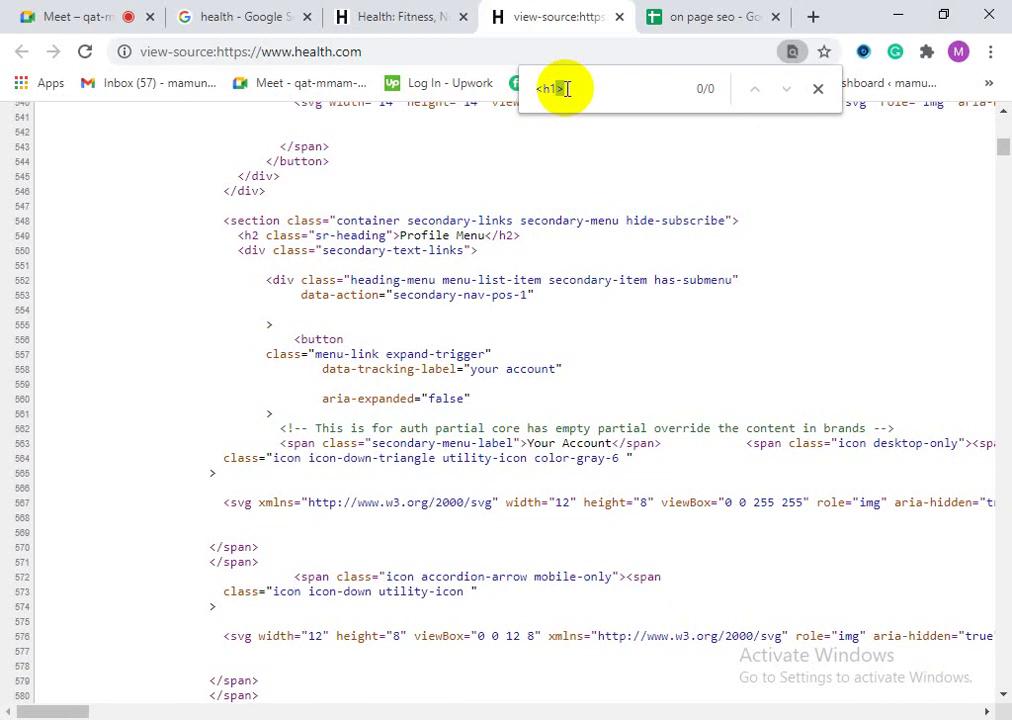
Step: Repeat the <h1 search in the page source and search for <h2 instead
key("BackSpace")
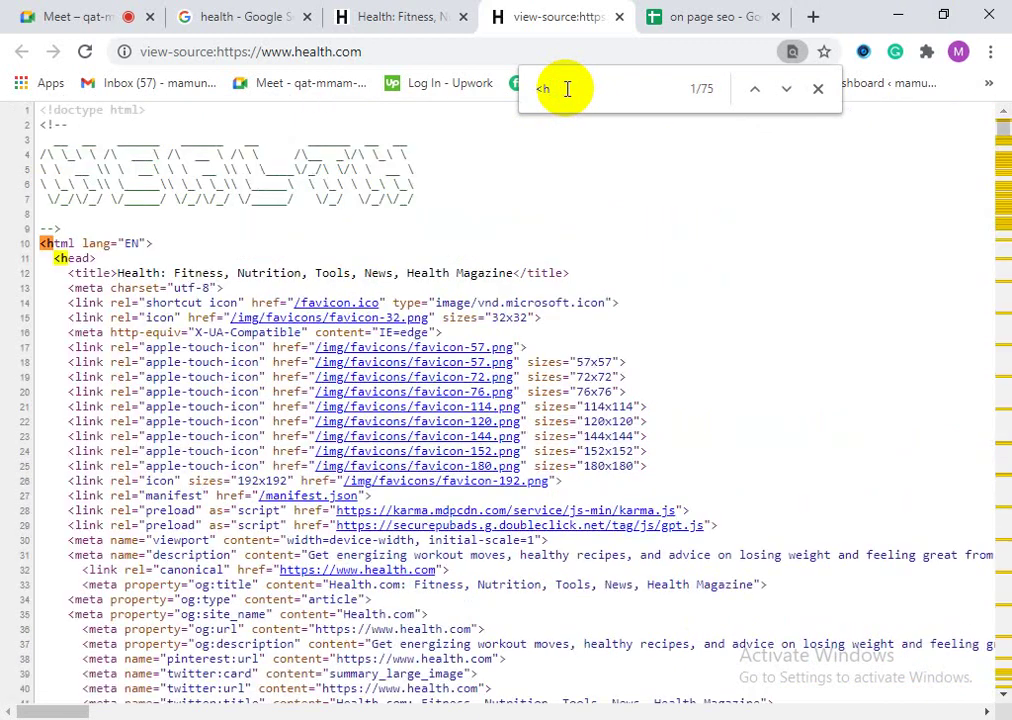
type("1")
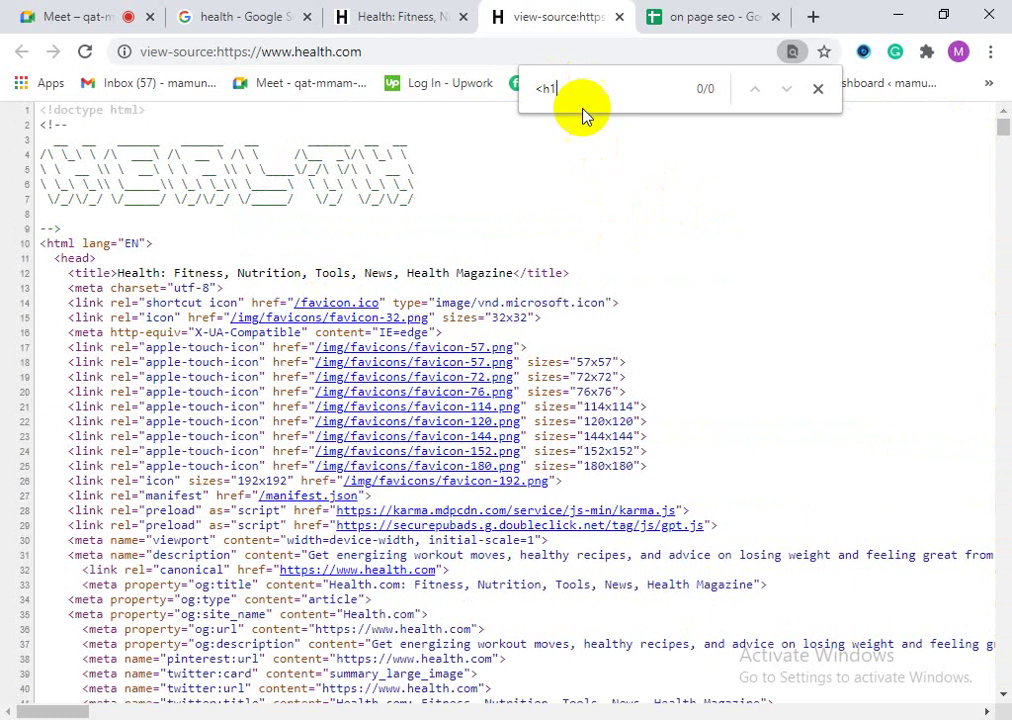
key("BackSpace")
type("2")
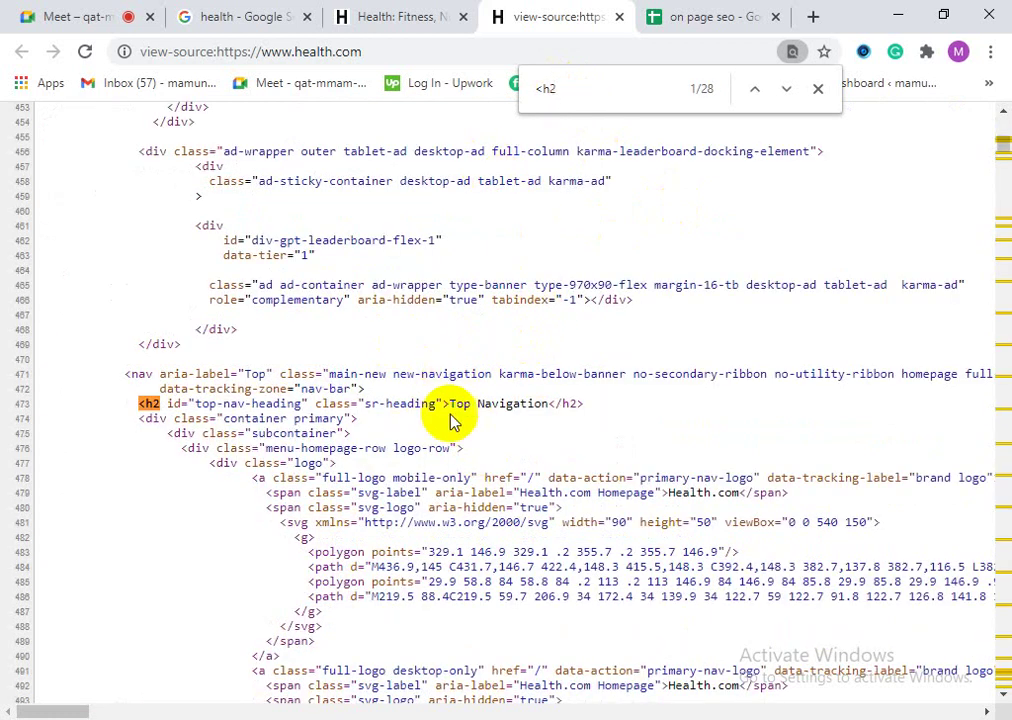
Step: Search the health.com page source for the <h3 tag and check the code around the first match
key("BackSpace")
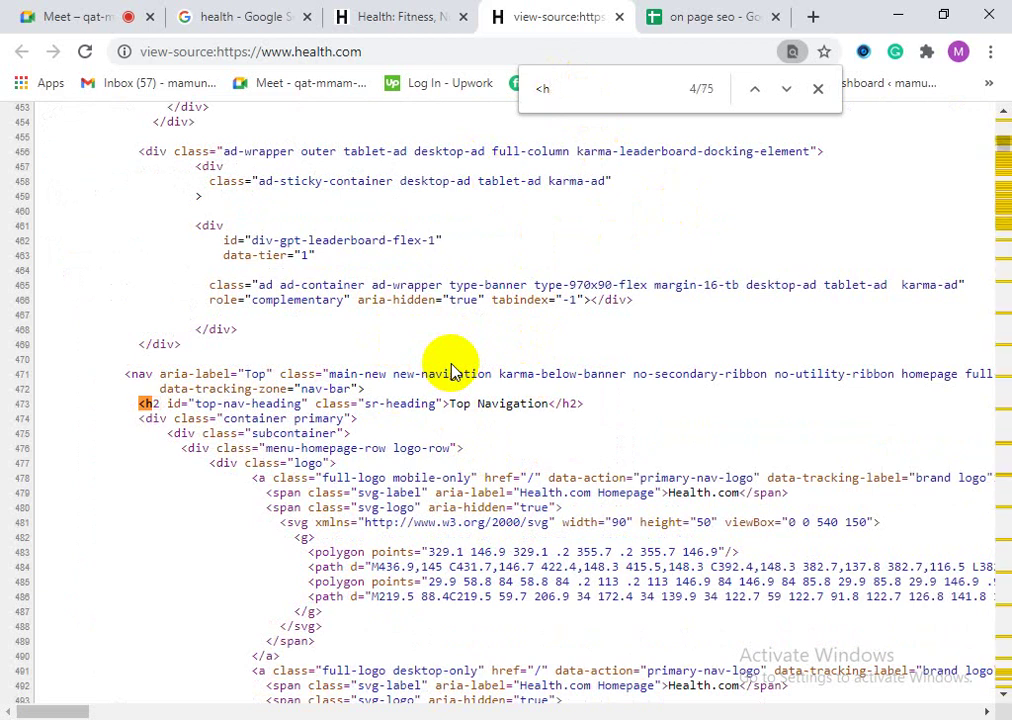
type("3")
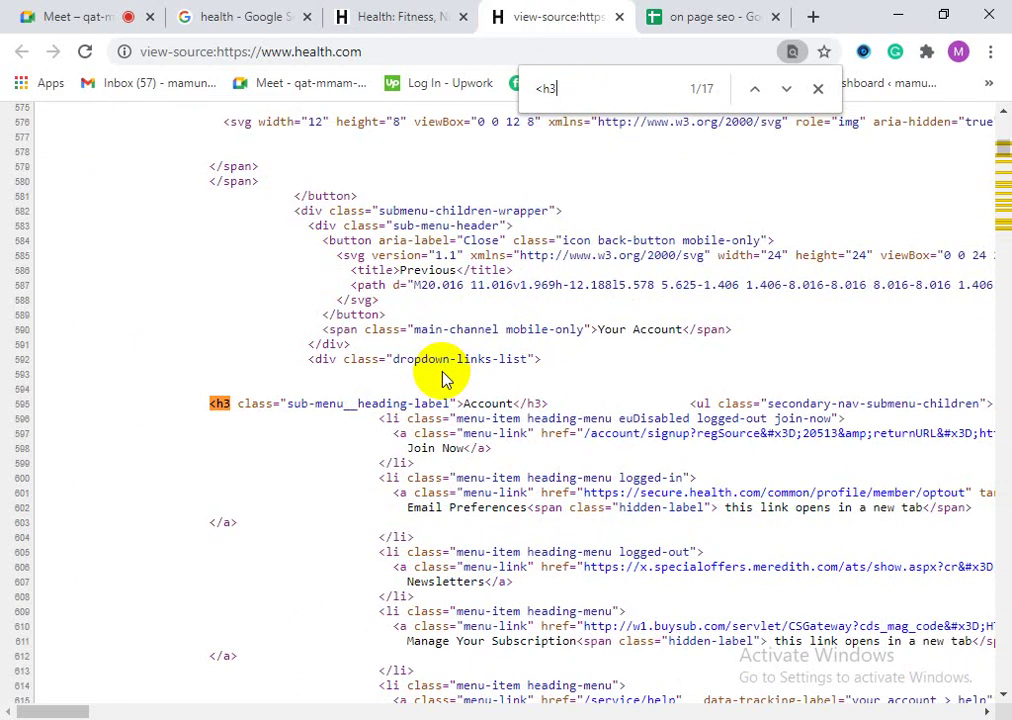
scroll(355, 510, "down", 3)
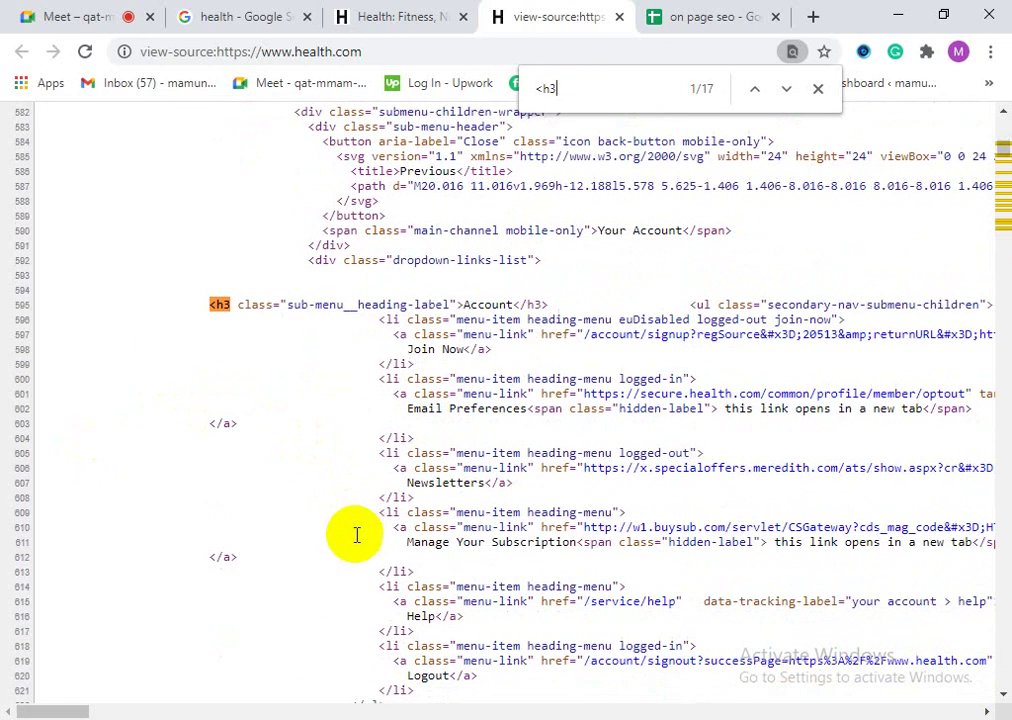
scroll(355, 555, "up", 1)
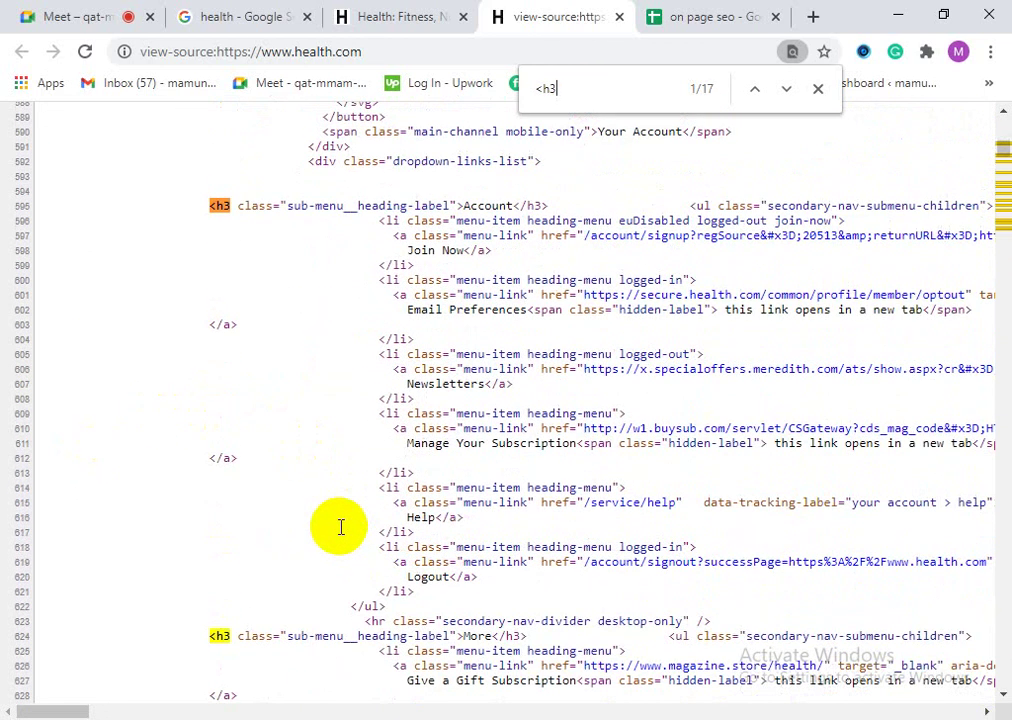
Step: Search the page source for <h4 and <h5 tags, and look over the surrounding headline code
key("BackSpace")
type("4")
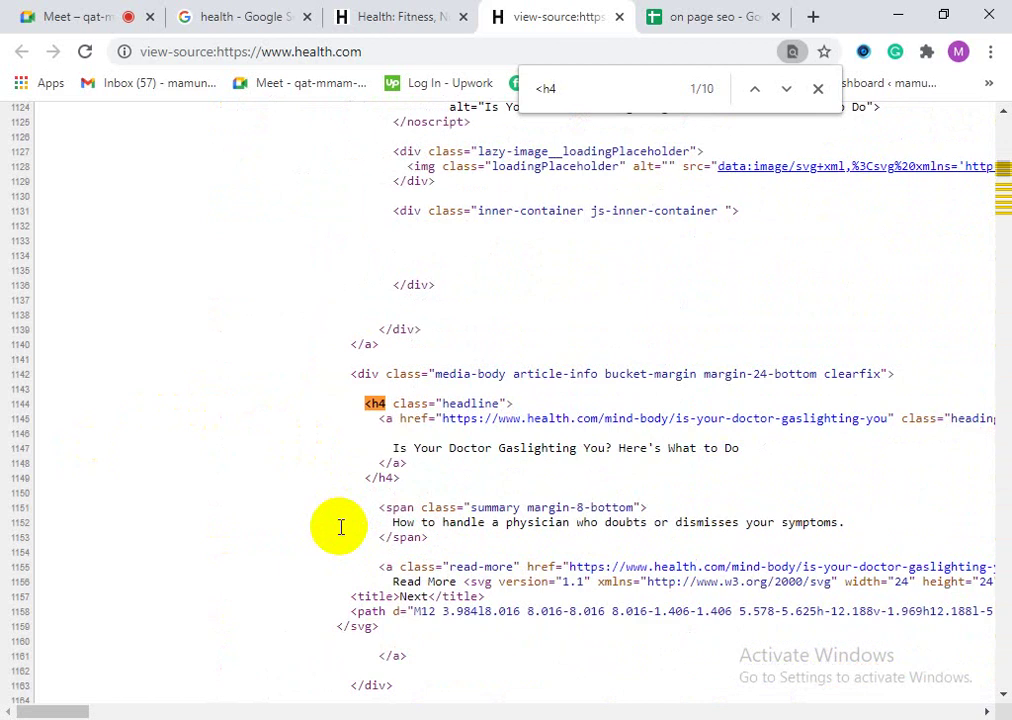
key("BackSpace")
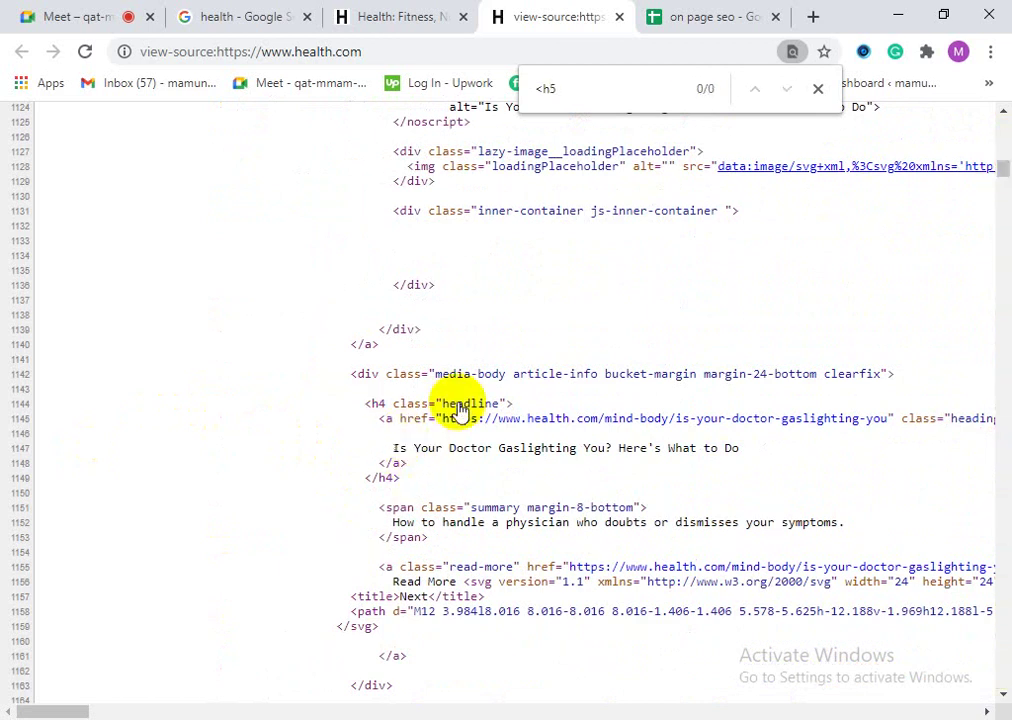
scroll(465, 390, "down", 3)
scroll(472, 410, "up", 8)
scroll(472, 418, "down", 10)
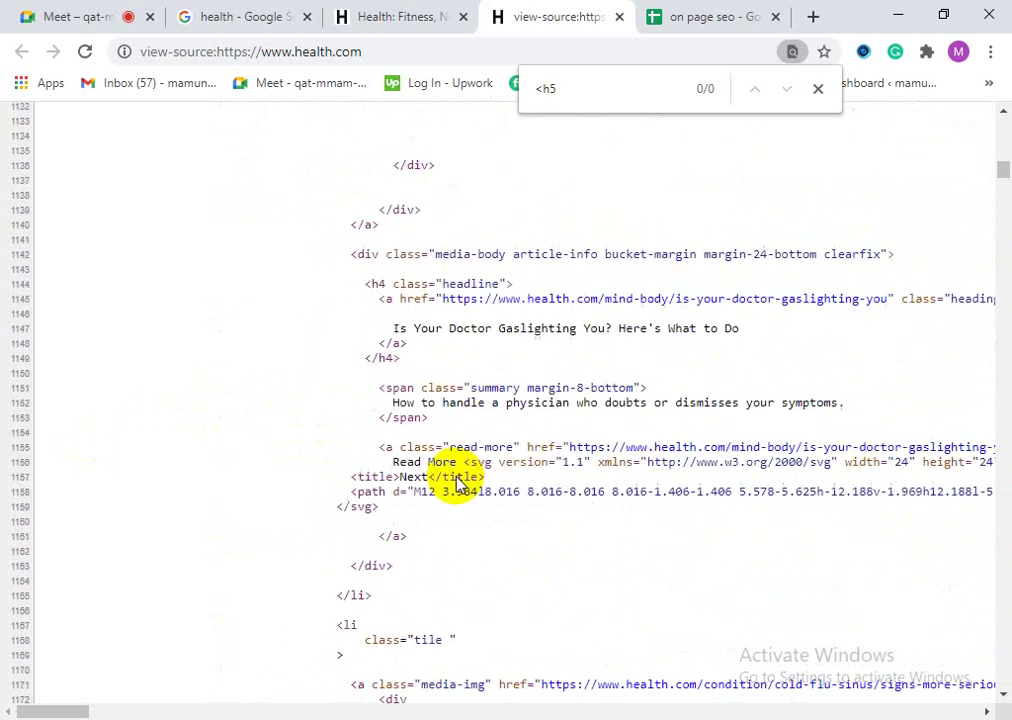
scroll(528, 327, "up", 3)
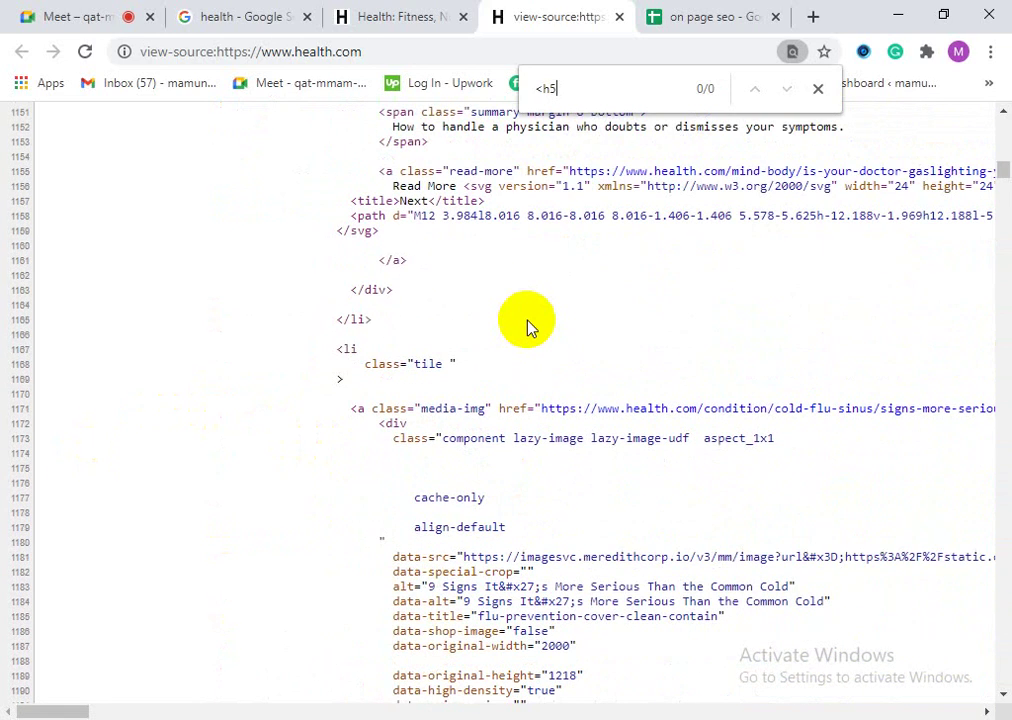
Step: Search the page source for <h1 again and examine the head metadata and schema code from the beginning
key("BackSpace")
type("1")
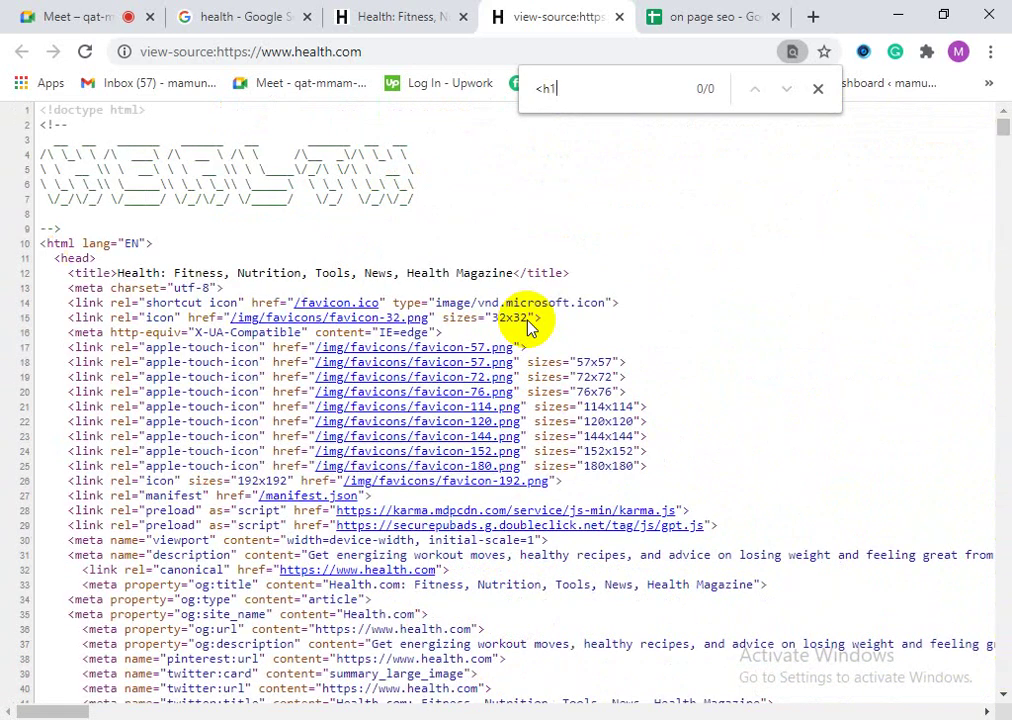
scroll(347, 505, "down", 3)
scroll(368, 535, "up", 1)
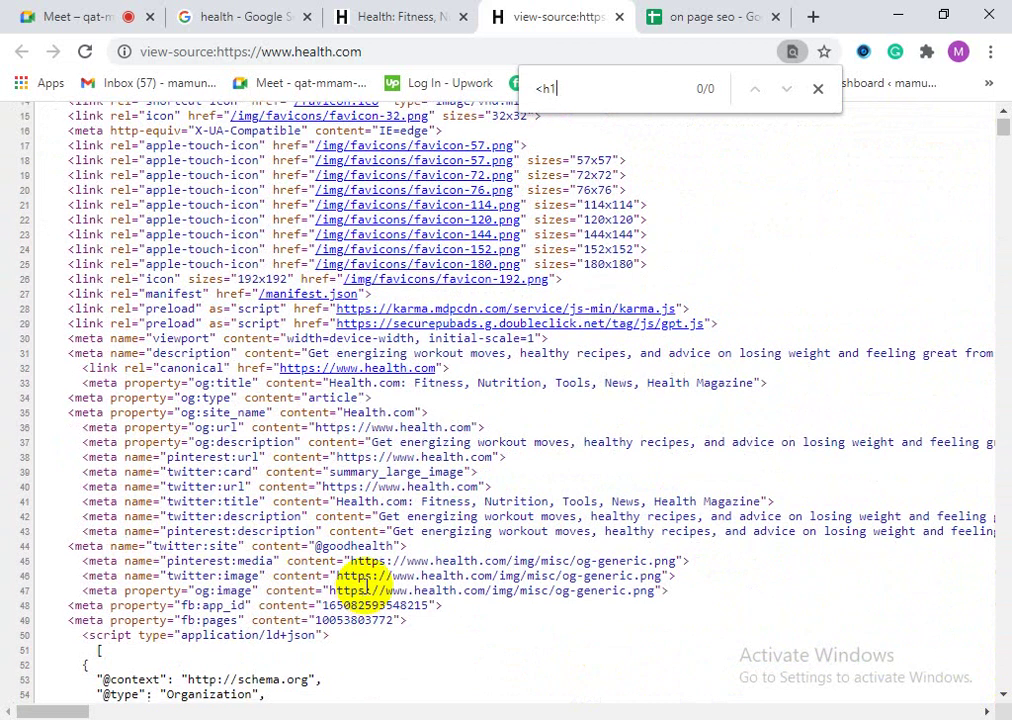
scroll(436, 636, "down", 4)
scroll(343, 425, "down", 7)
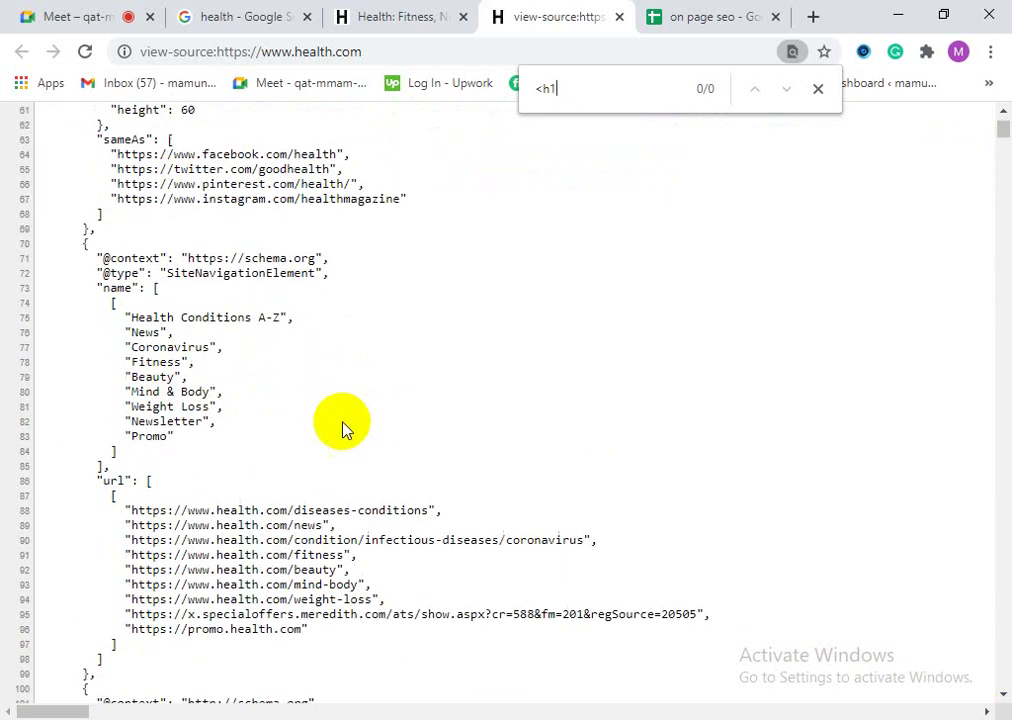
scroll(390, 404, "up", 1)
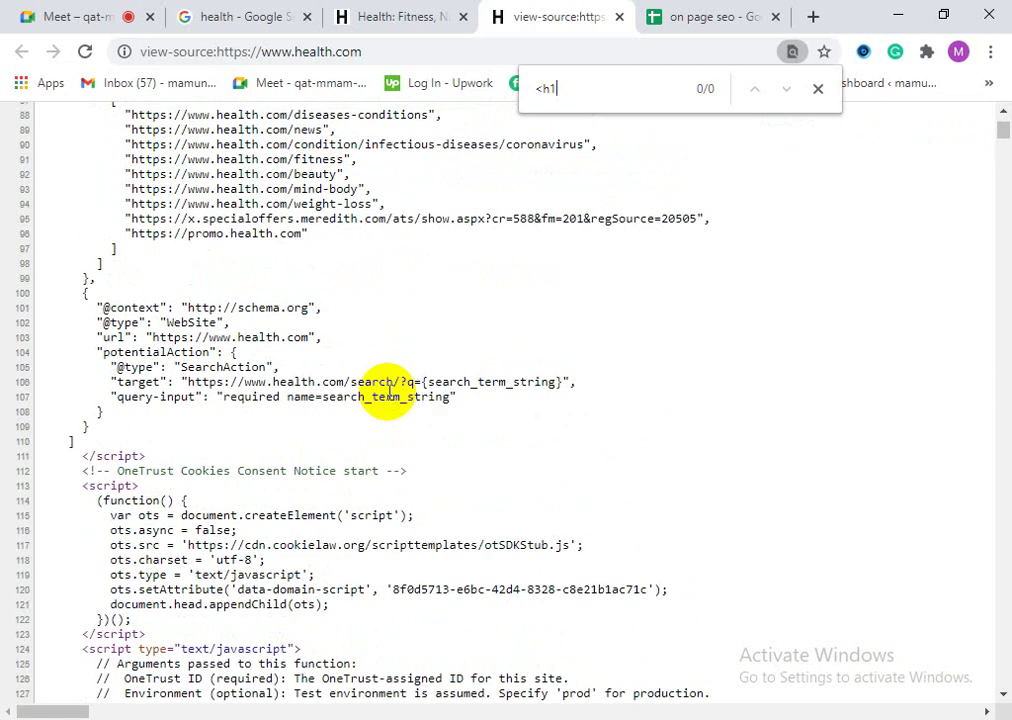
Step: Search the page source for <h2 and highlight part of the Top Navigation heading's code
key("BackSpace")
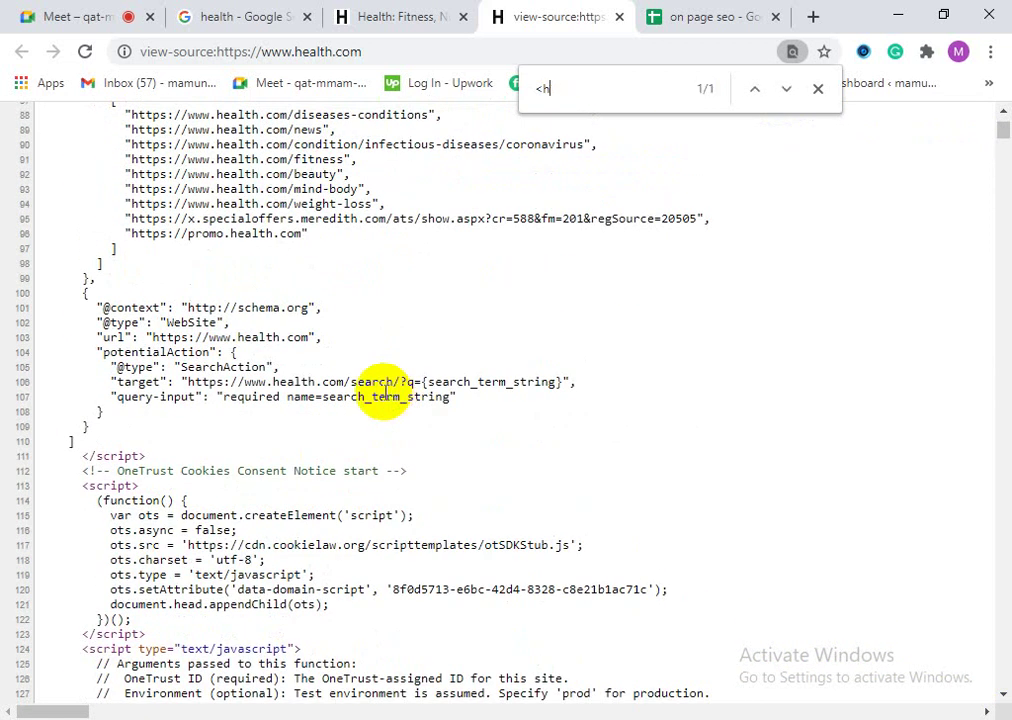
type("2")
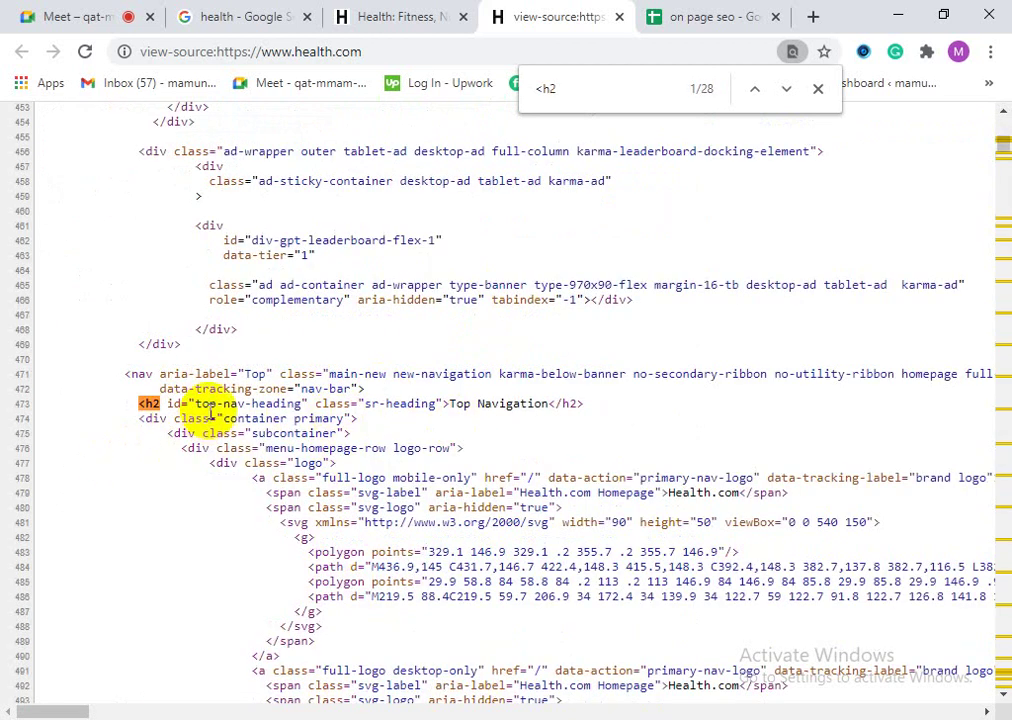
left_click(486, 410)
triple_click(470, 411)
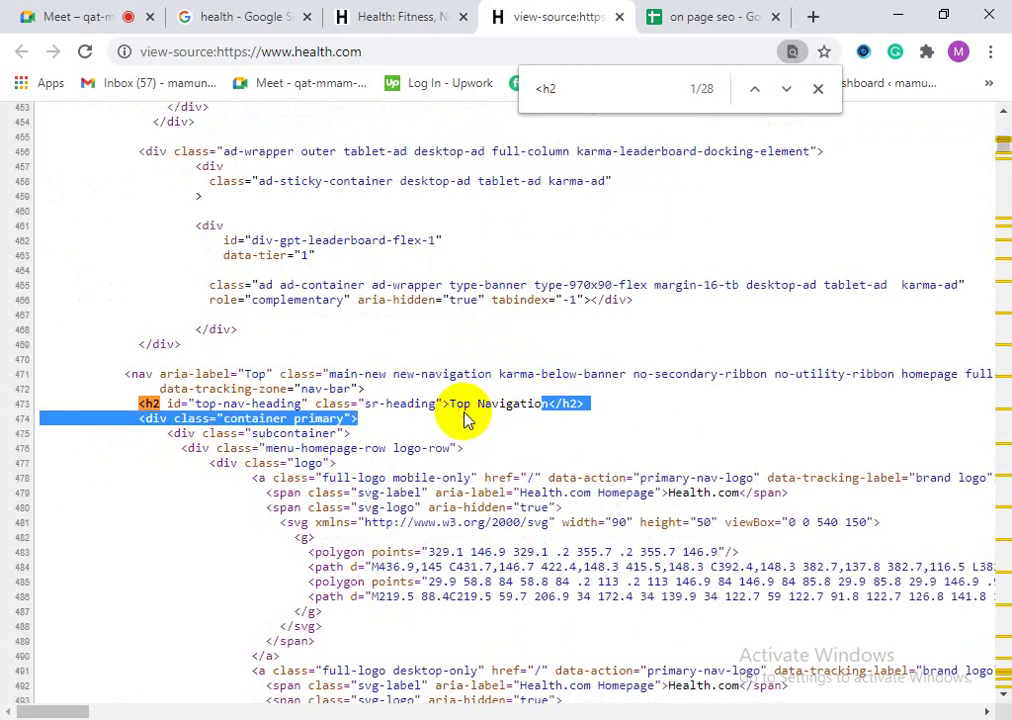
left_click(429, 402)
scroll(507, 437, "down", 4)
scroll(507, 437, "up", 4)
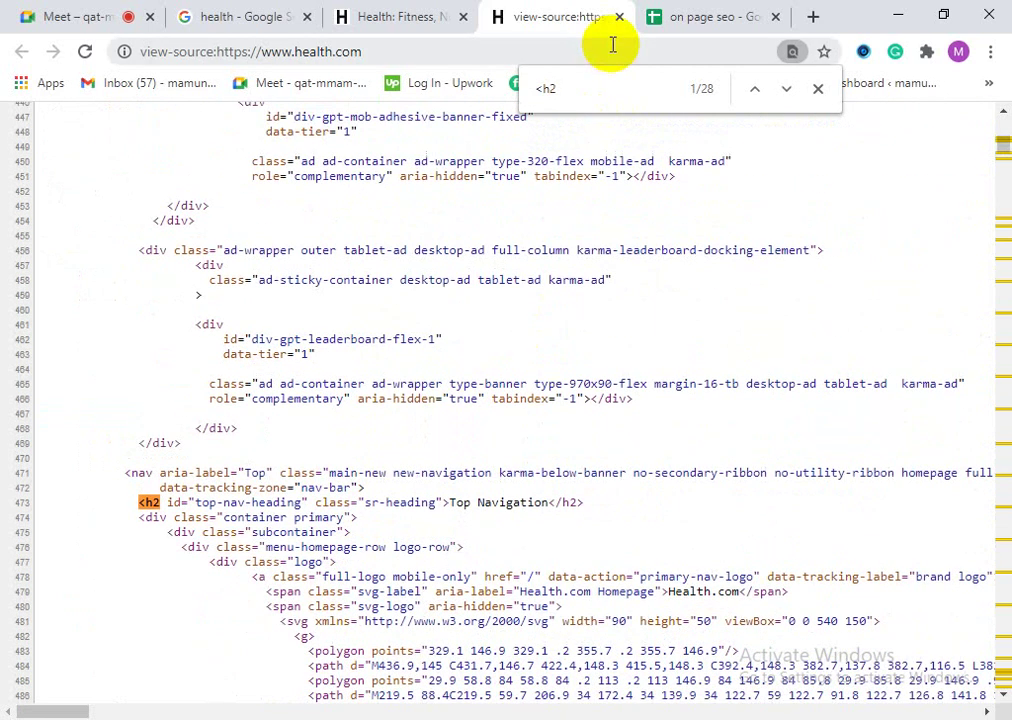
Step: Check the page source for <h1 once more, then close the page source
key("BackSpace")
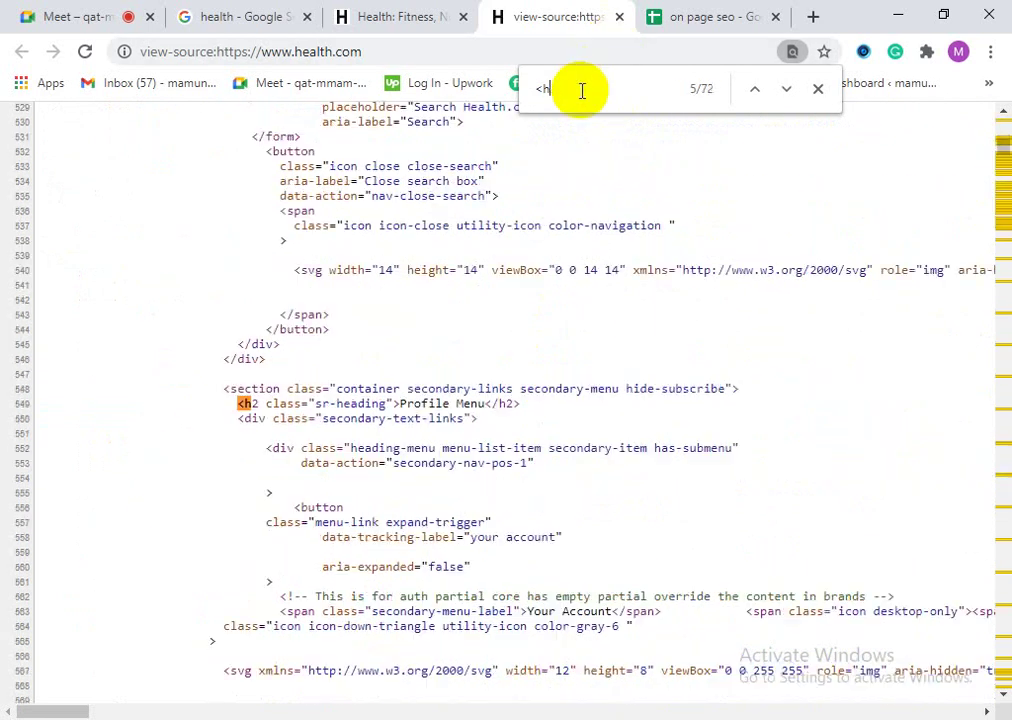
type("1")
scroll(593, 193, "up", 15)
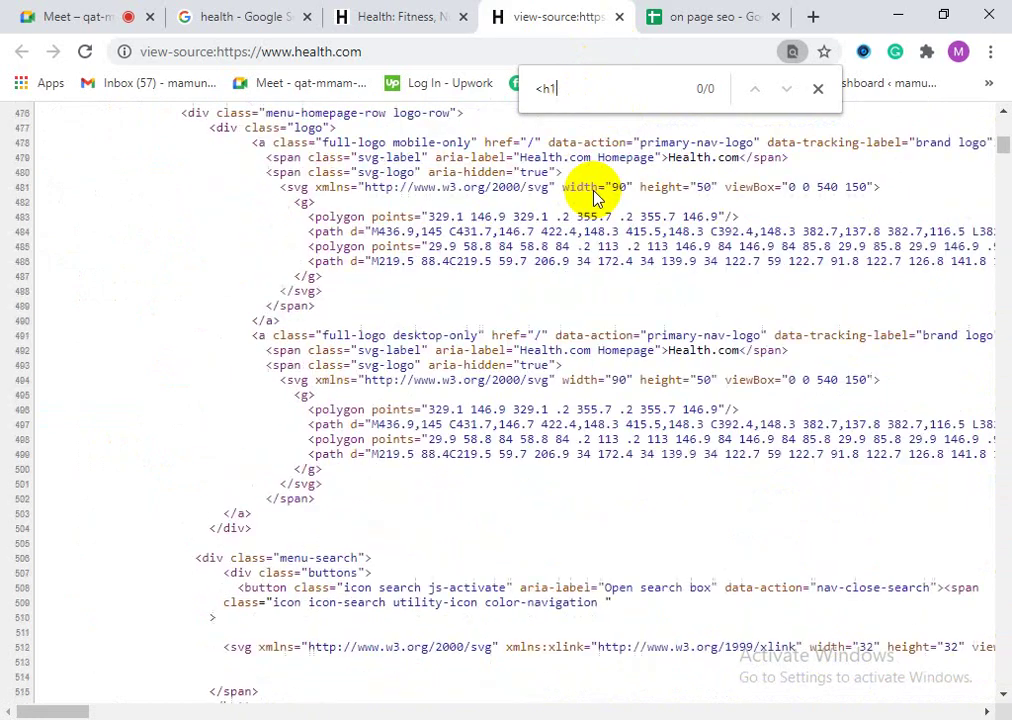
scroll(593, 196, "up", 15)
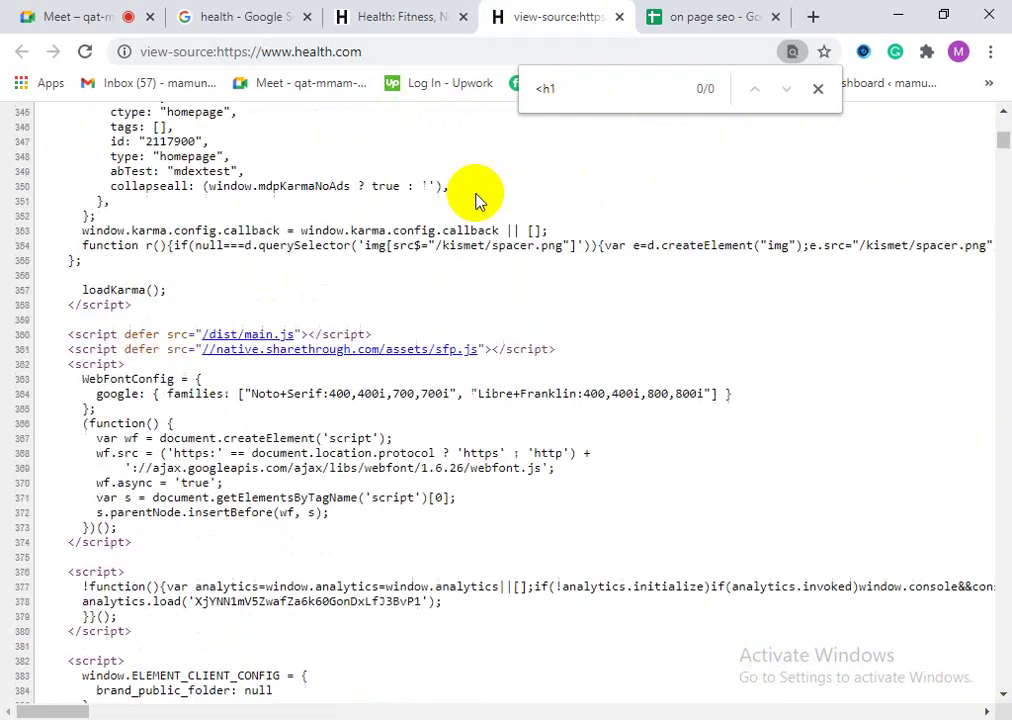
scroll(520, 323, "up", 5)
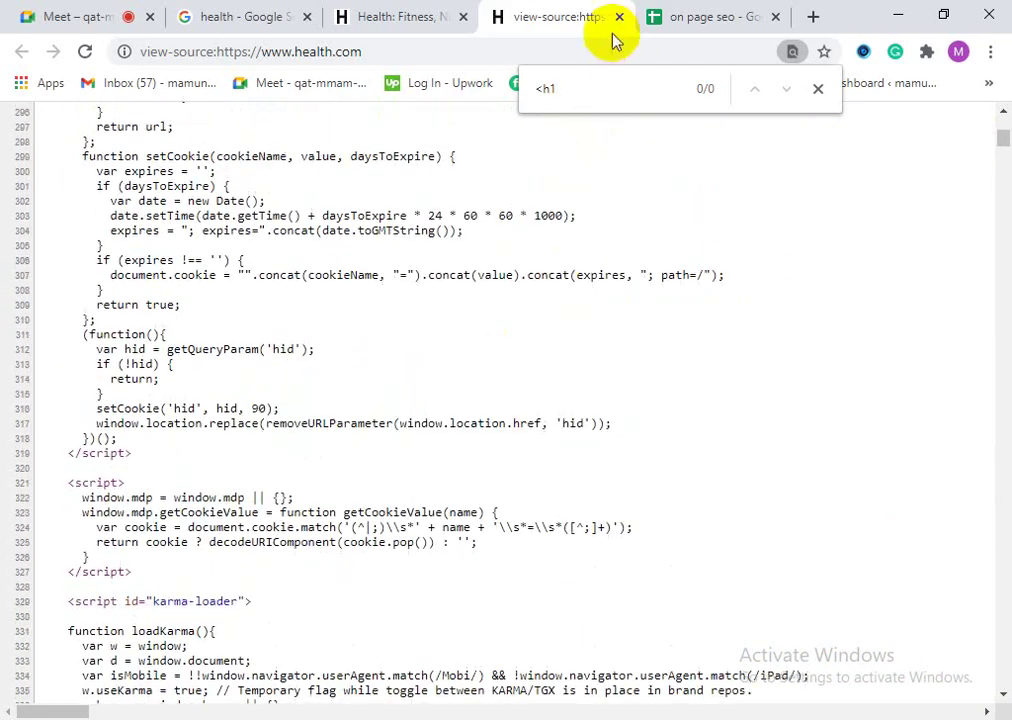
scroll(703, 285, "up", 7)
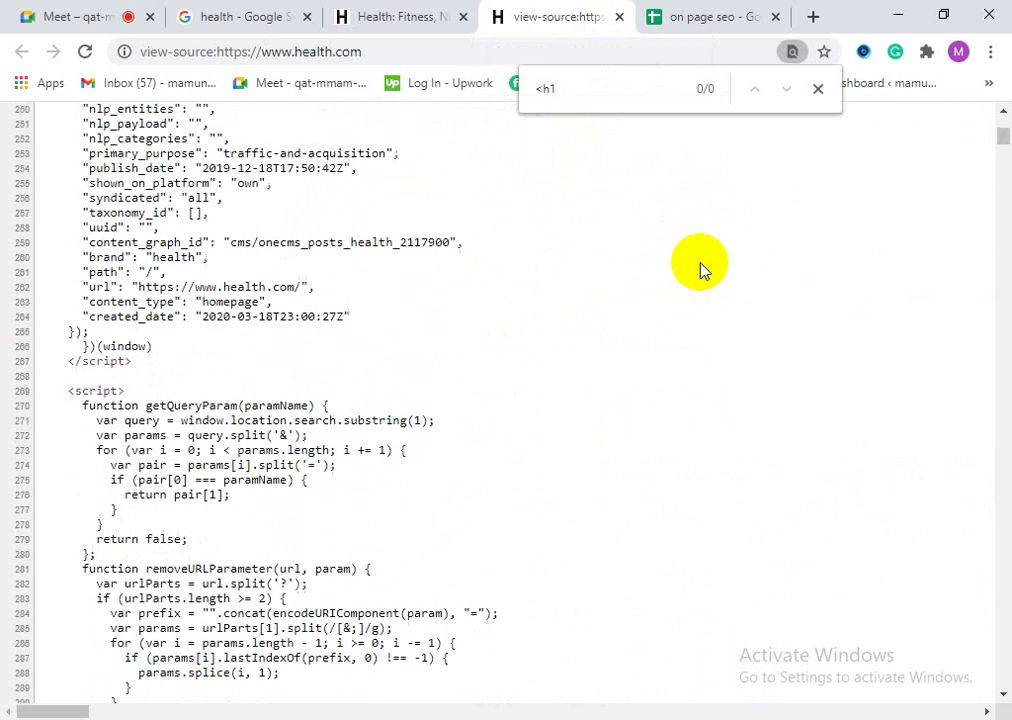
left_click(619, 17)
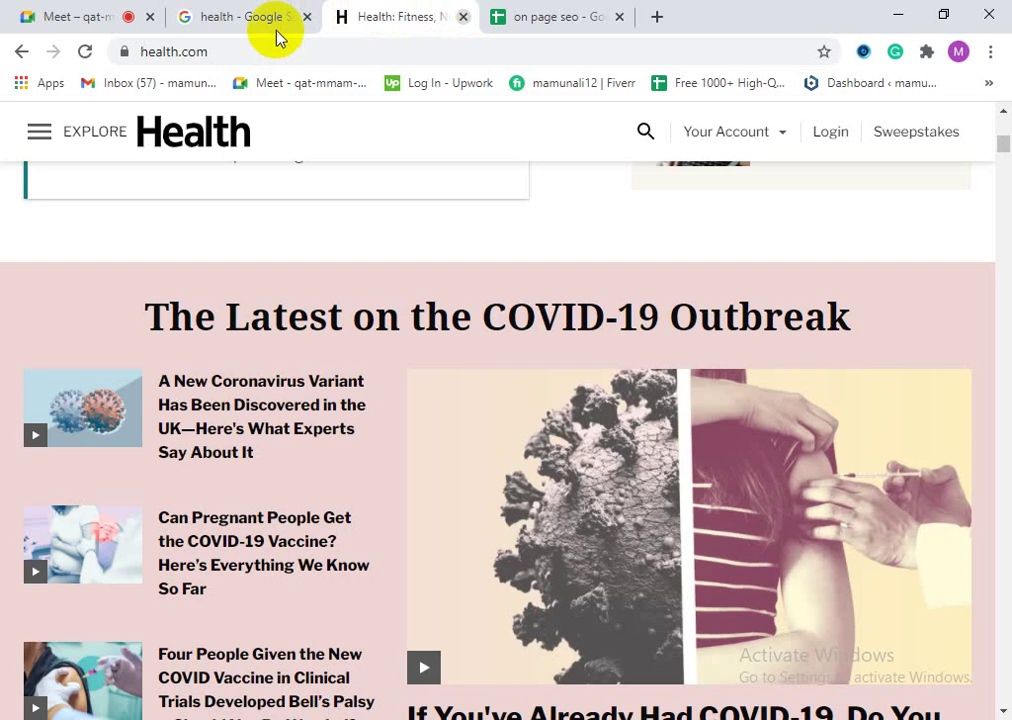
Step: Switch to the Google Meet lobby and rejoin the class meeting with the camera off
key("alt+Tab")
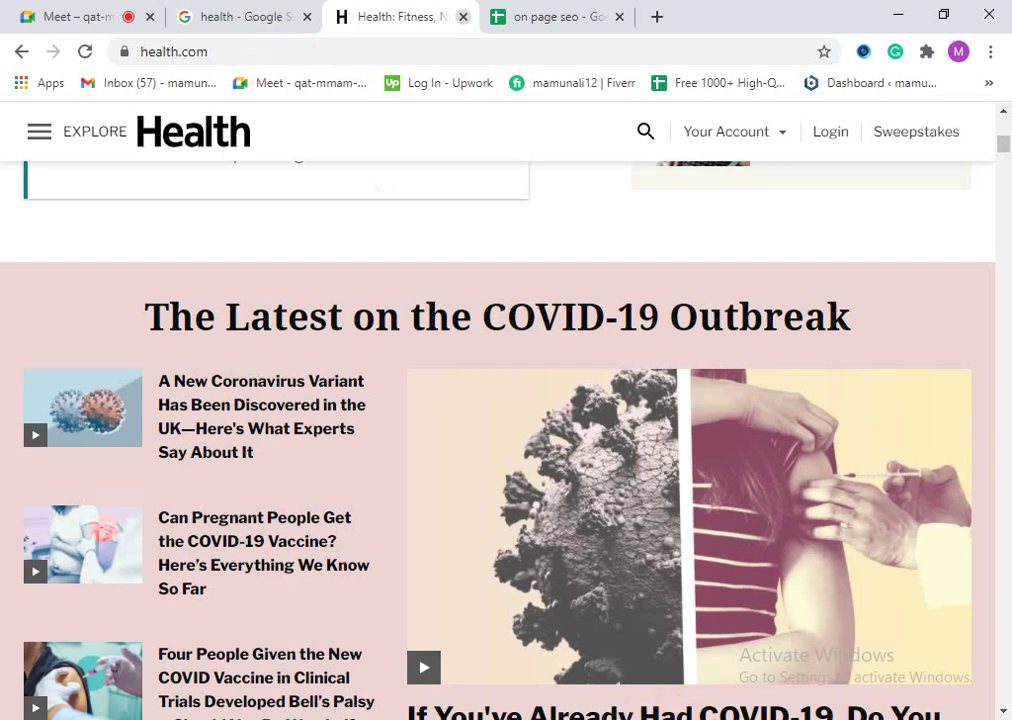
key("ctrl+w")
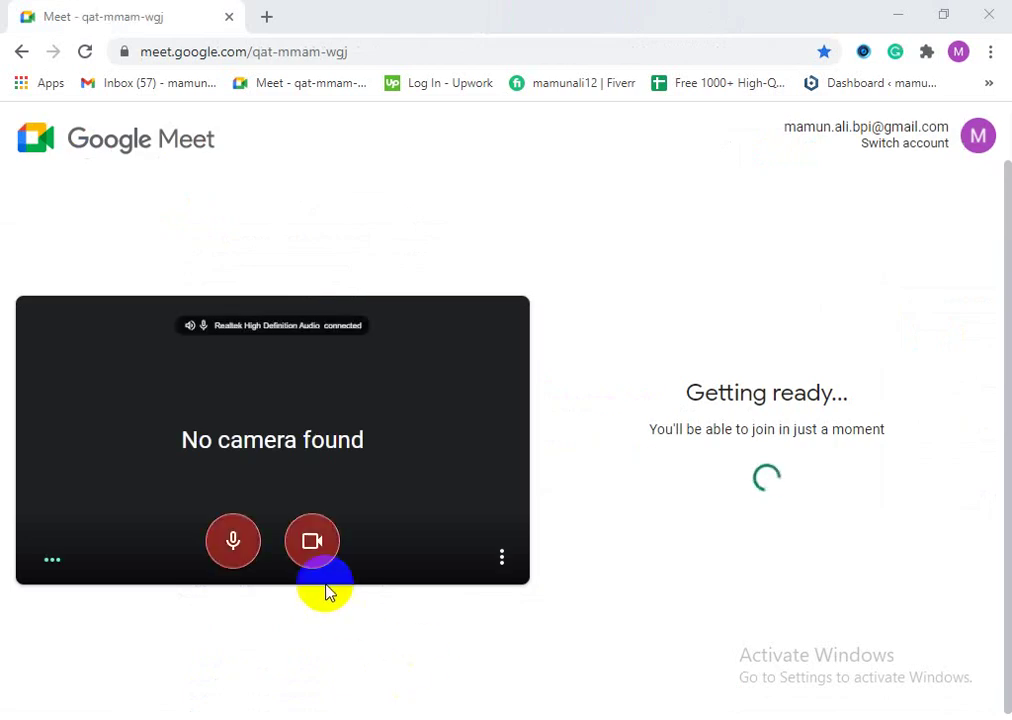
left_click(245, 545)
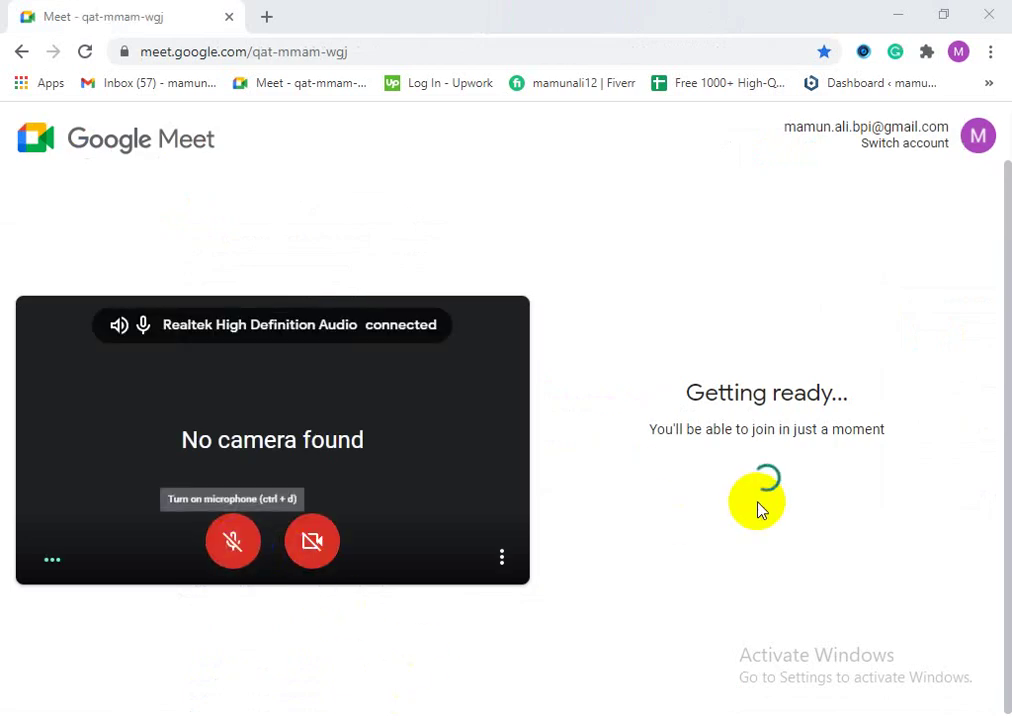
left_click(474, 465)
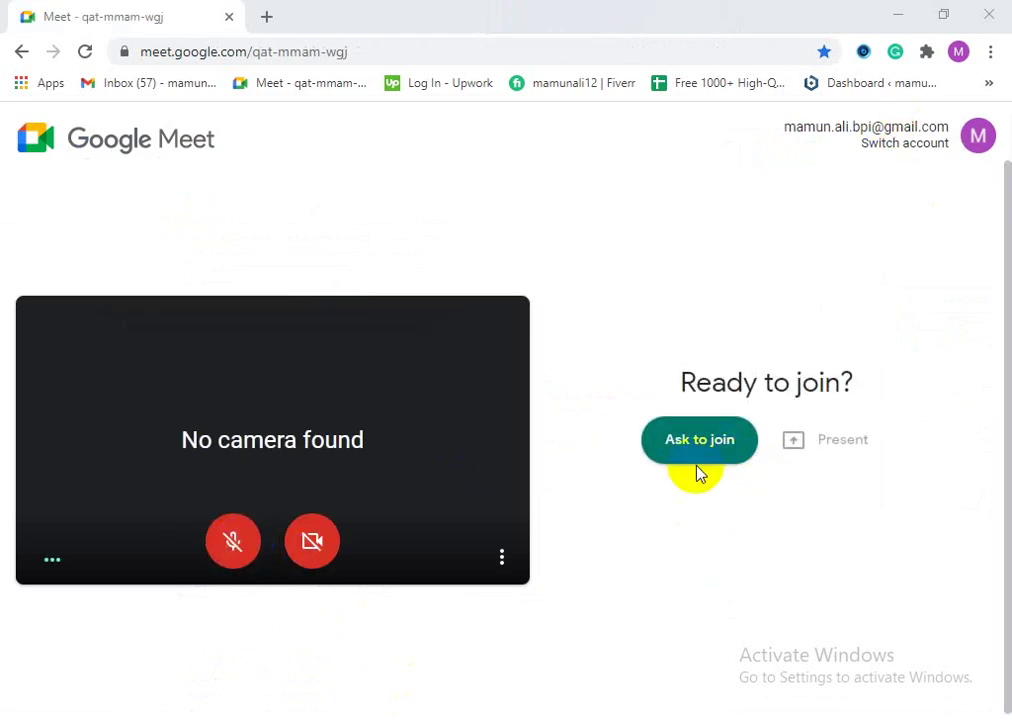
left_click(170, 537)
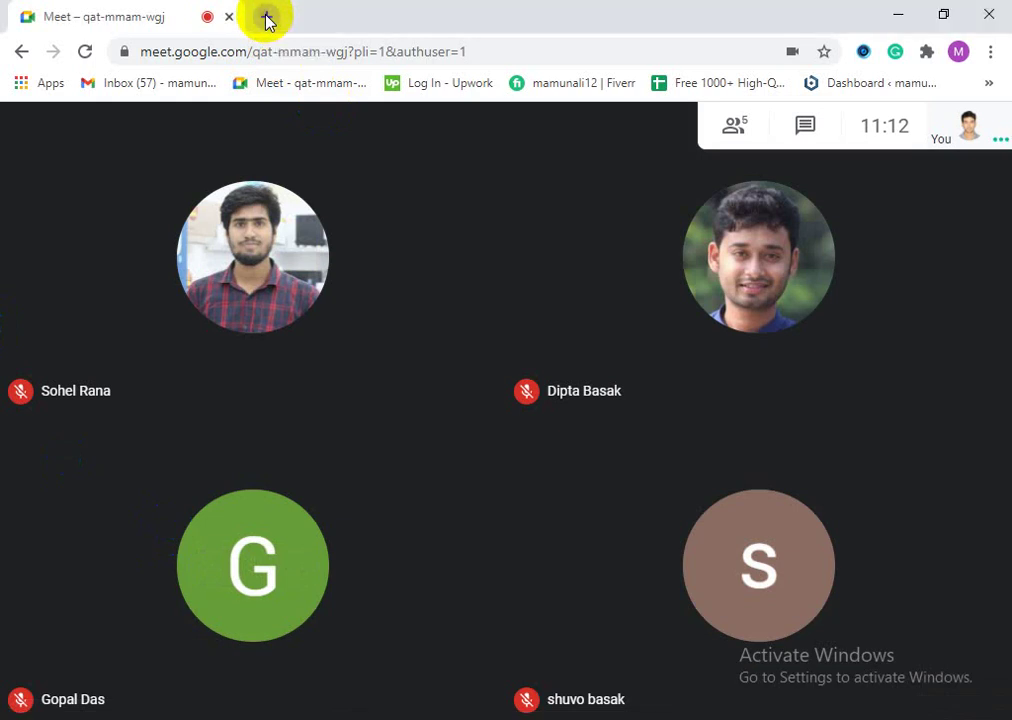
Step: Open a new blank browser tab alongside the rejoined meeting
left_click(267, 18)
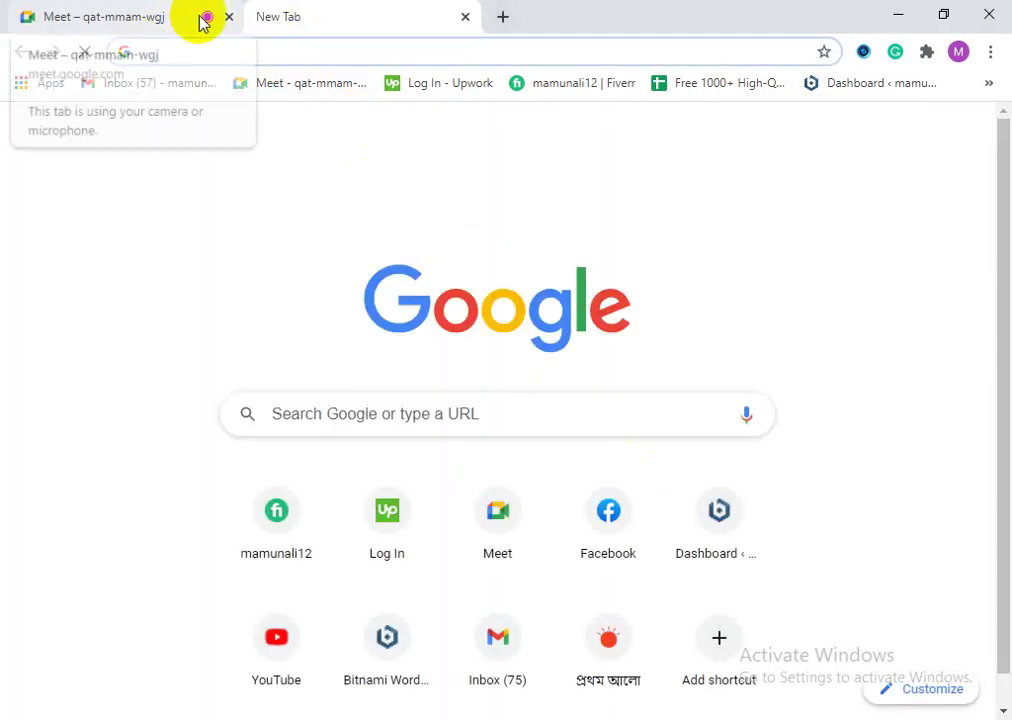
left_click(165, 12)
left_click(570, 618)
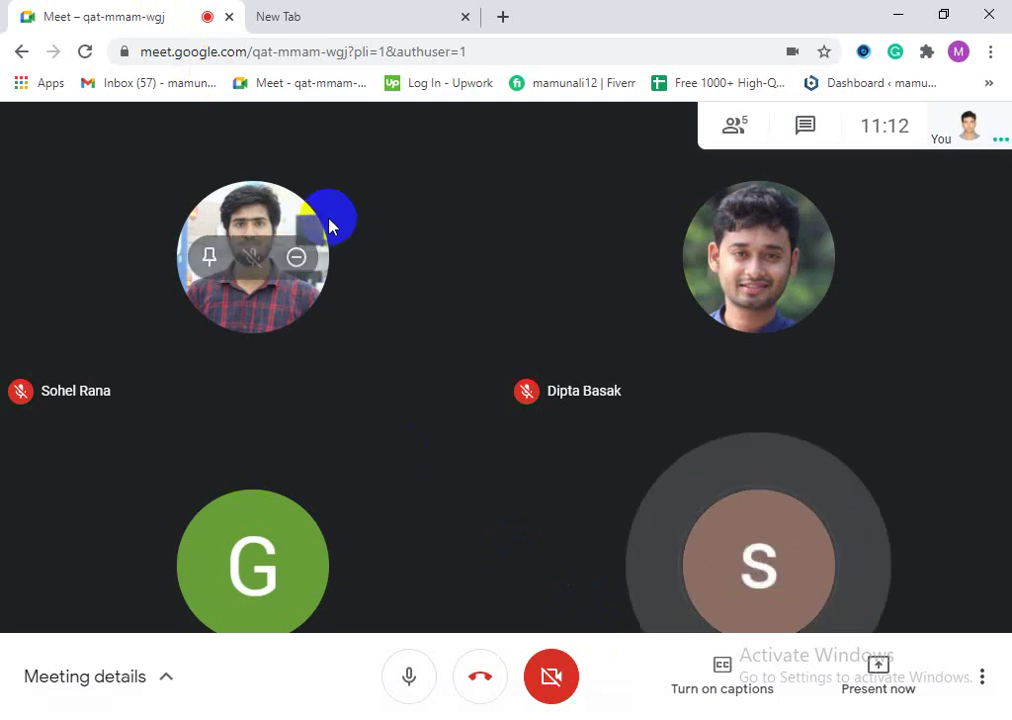
left_click(357, 44)
left_click(347, 14)
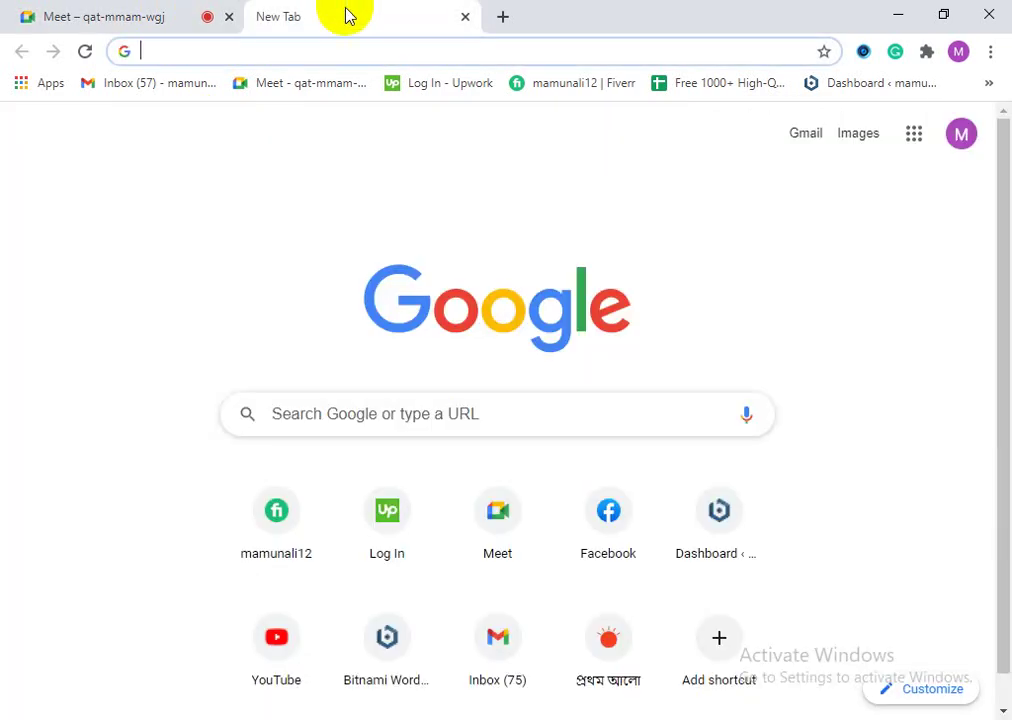
Step: Return to the meeting and present the entire screen to the participants
left_click(80, 14)
left_click(877, 684)
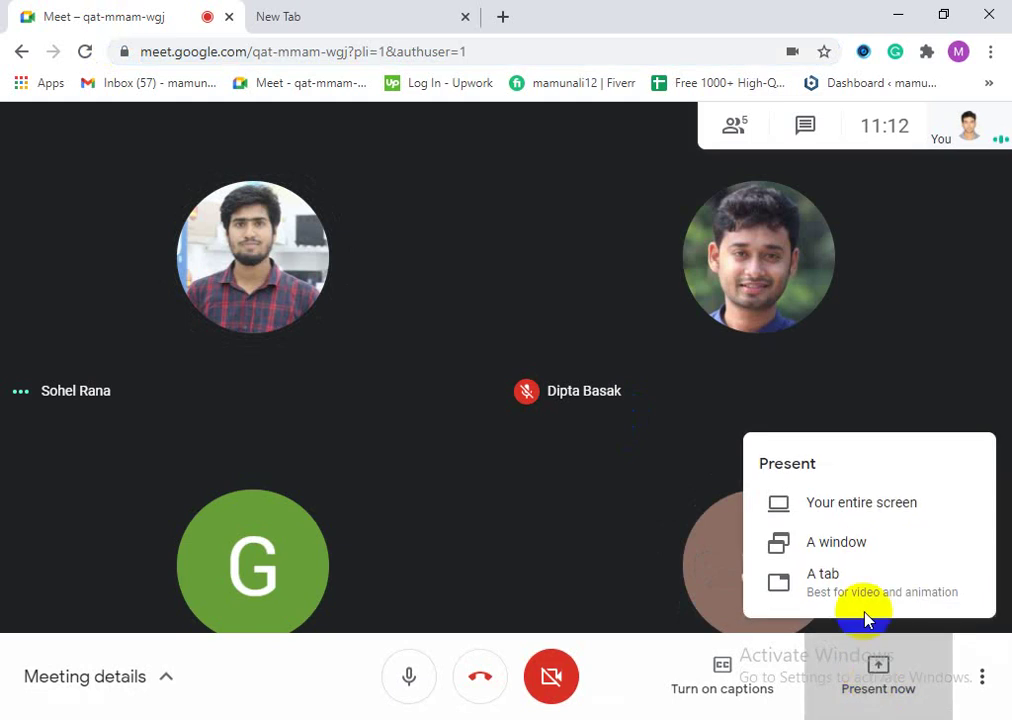
left_click(848, 508)
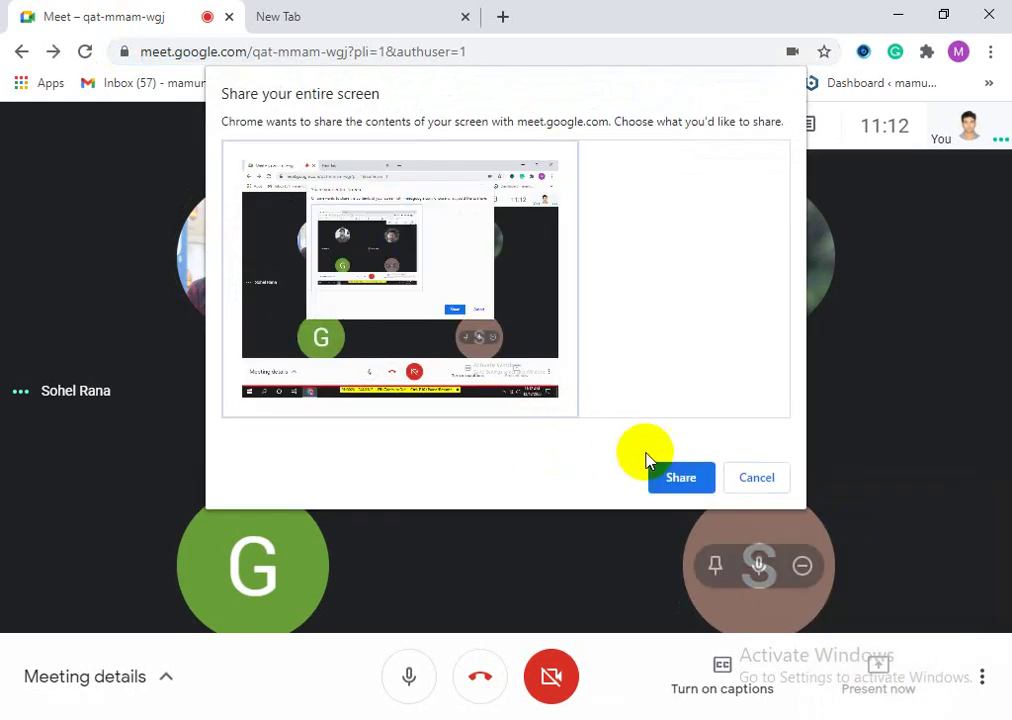
left_click(681, 477)
Step: Search Google for health in the blank browser tab
left_click(410, 8)
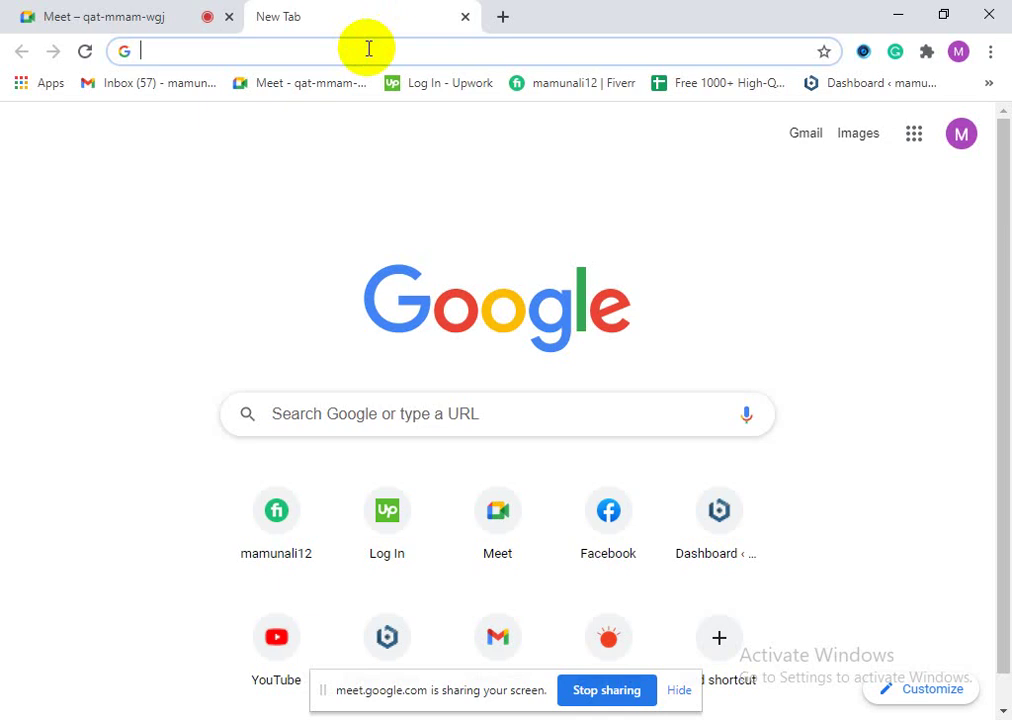
type("heal")
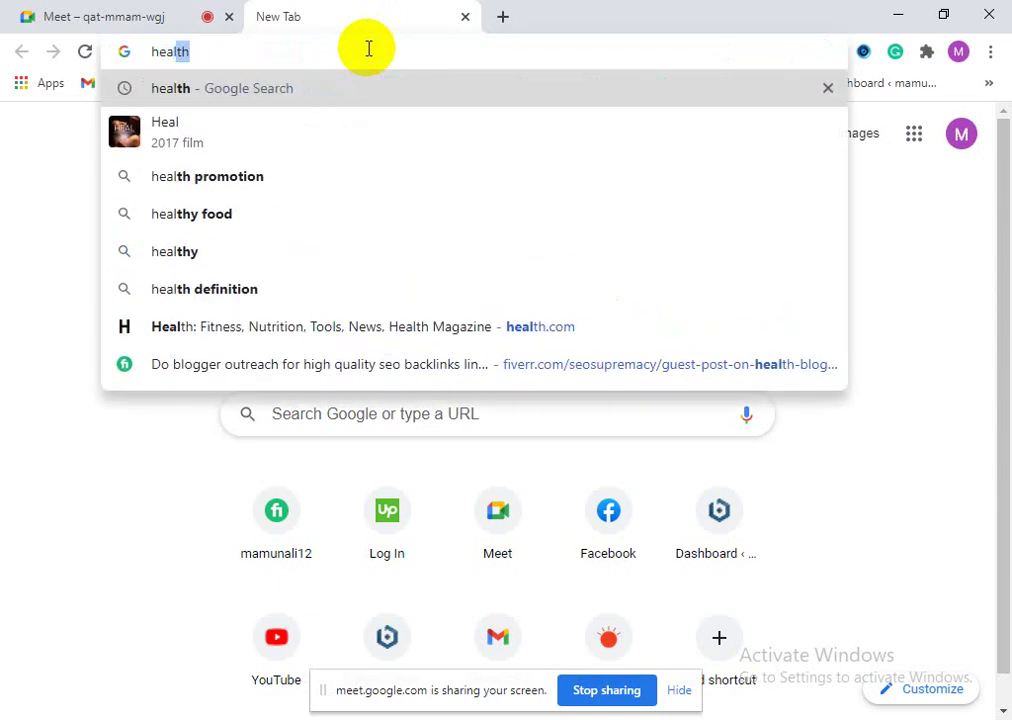
type("th")
key("Return")
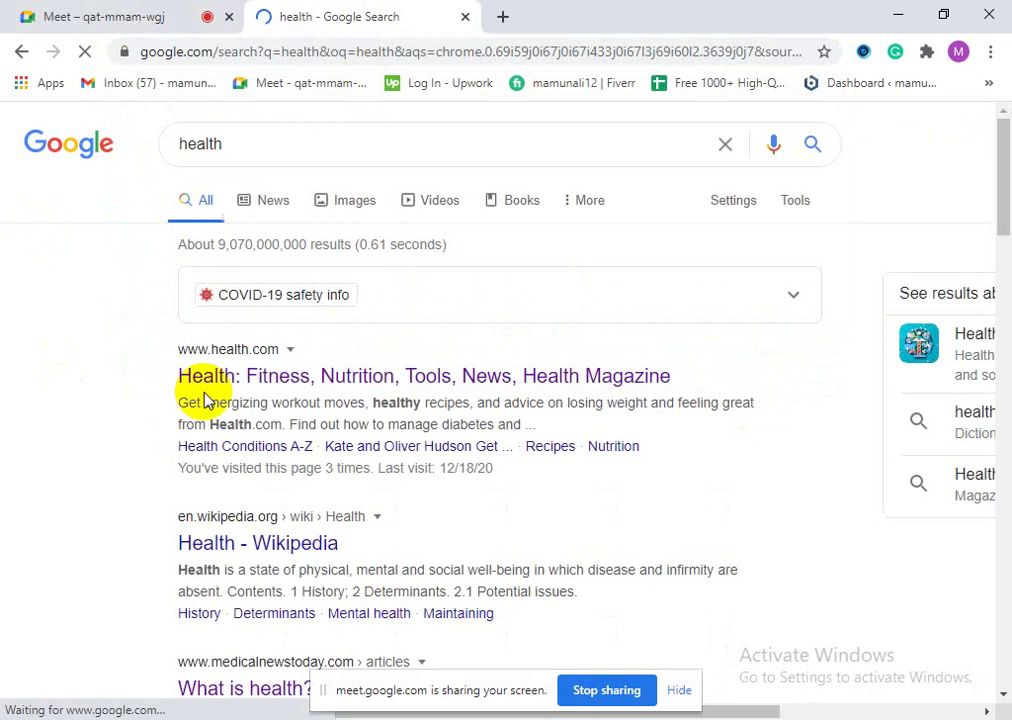
Step: Open the Medical News Today result "What is health?: Defining and preserving good health" in a new tab and switch to it
scroll(302, 460, "down", 4)
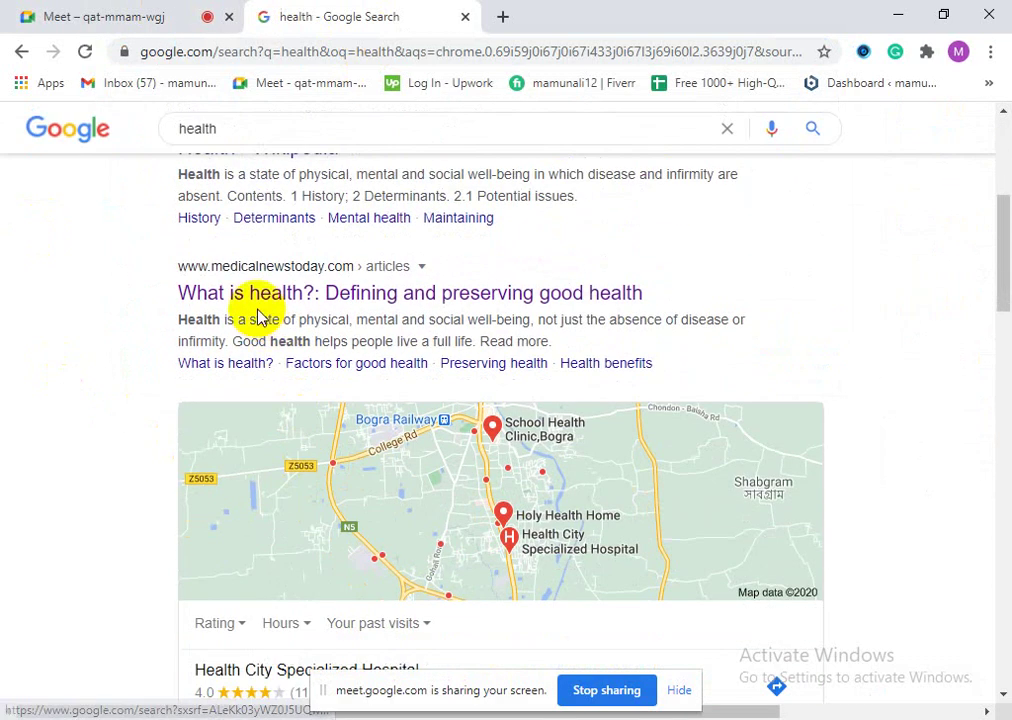
right_click(266, 297)
left_click(275, 309)
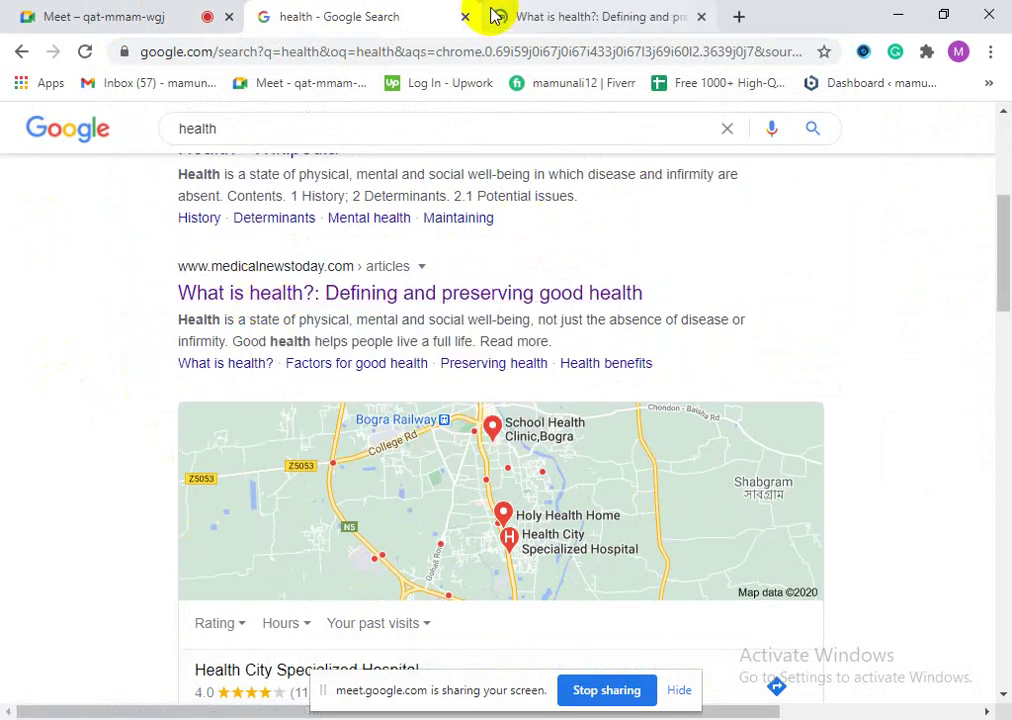
left_click(544, 16)
left_click(413, 10)
left_click(544, 16)
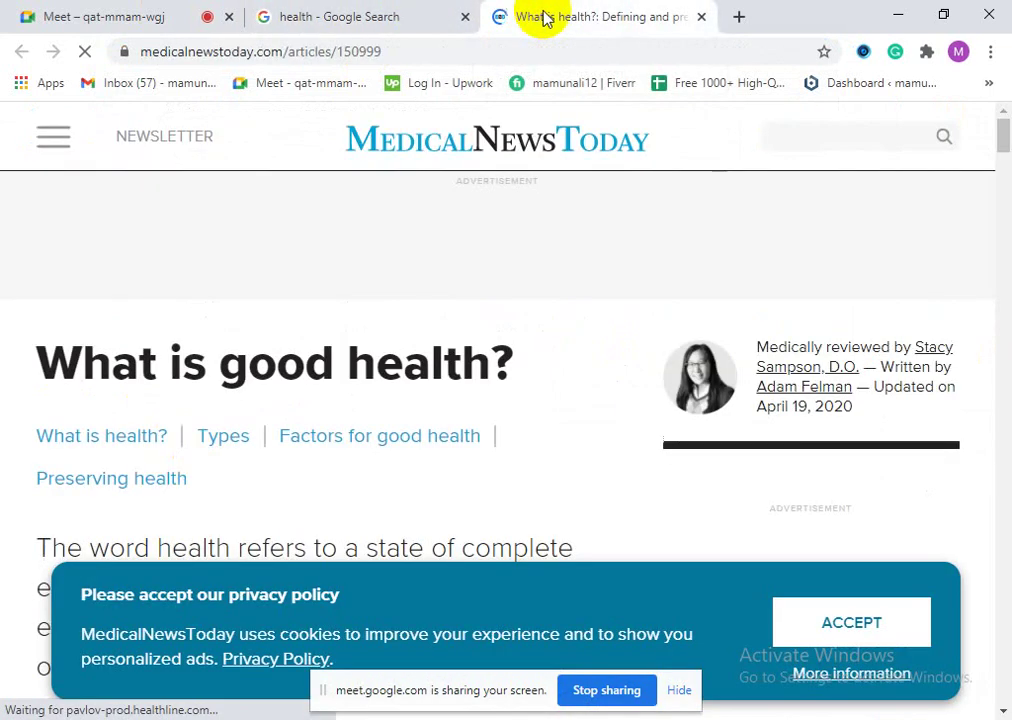
Step: Return to the Google results and highlight the full title of the Medical News Today result
left_click(384, 8)
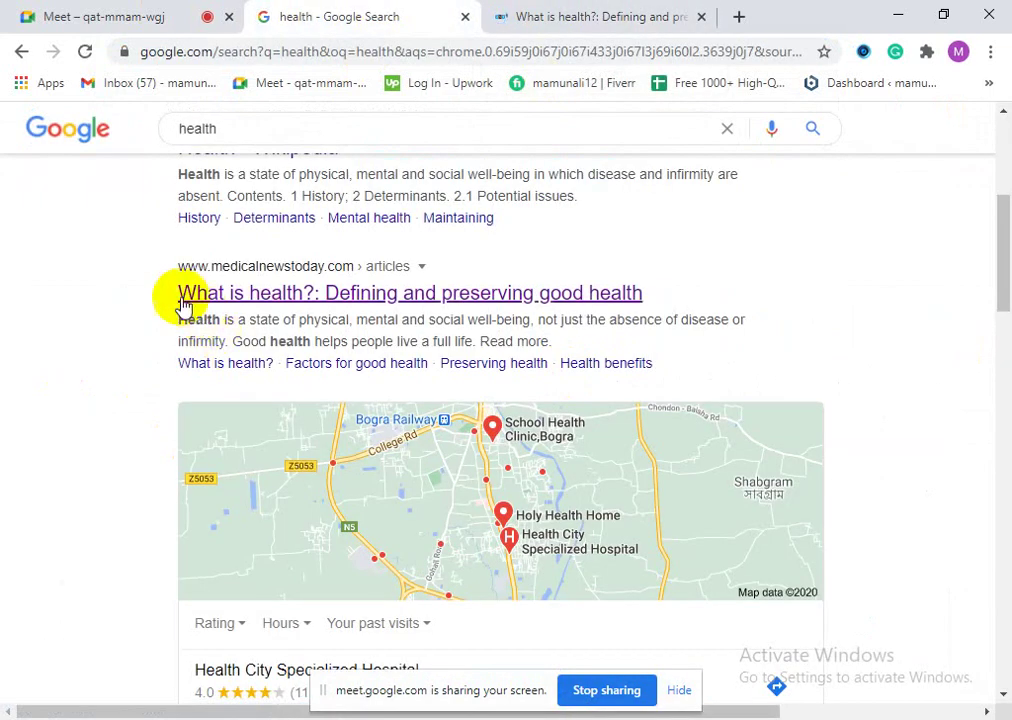
left_click_drag(180, 290, 669, 291)
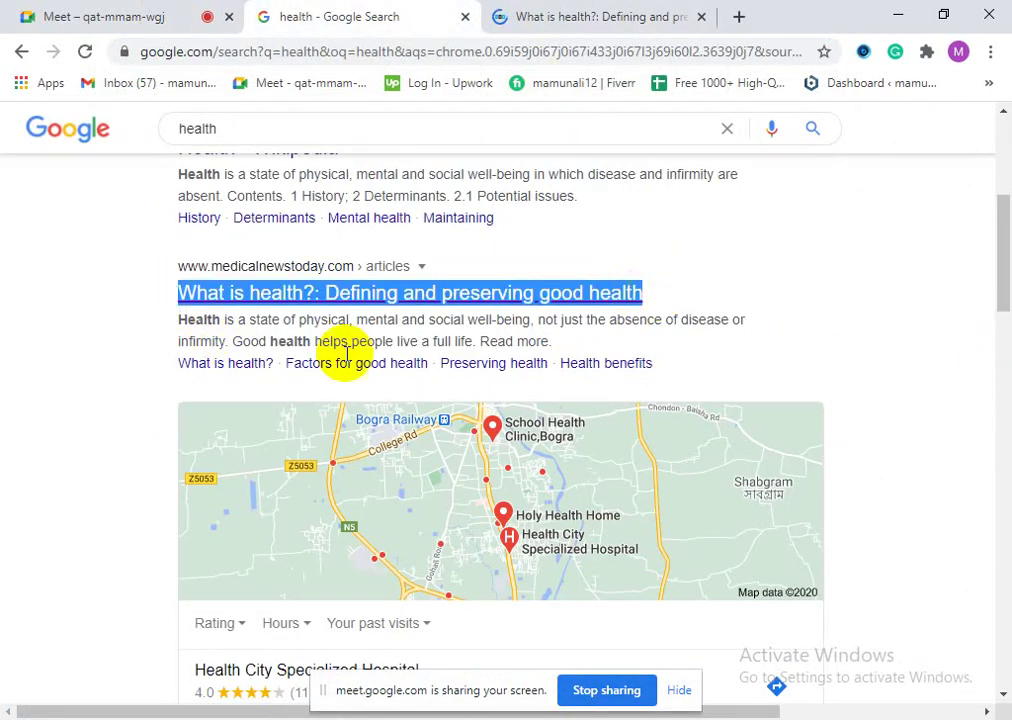
left_click(20, 398)
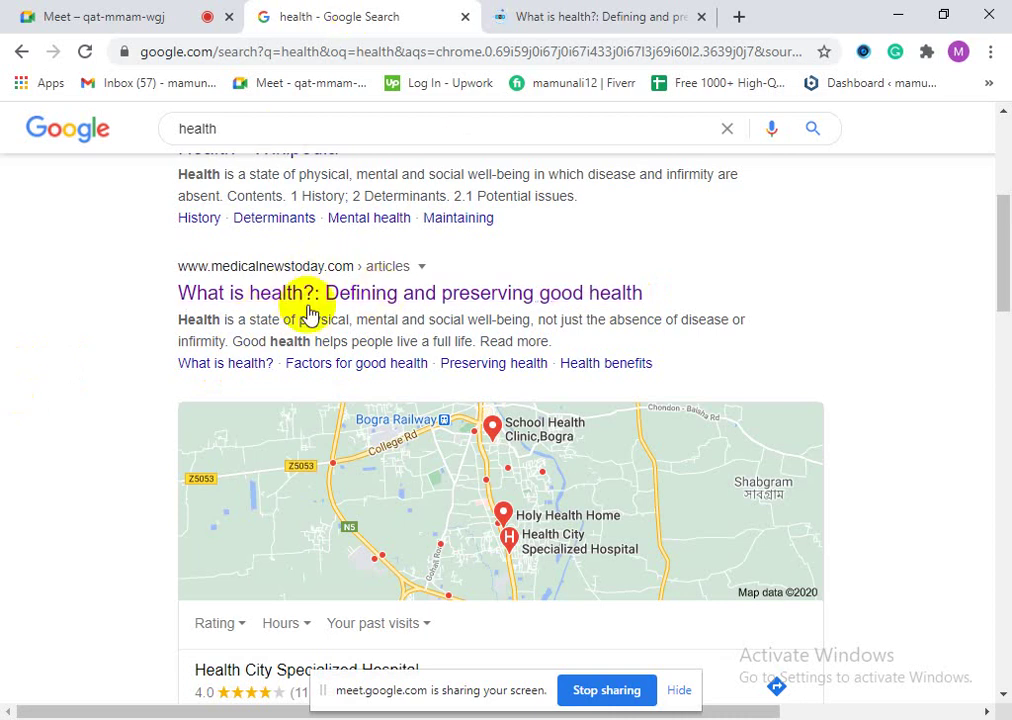
Step: Go back to the Medical News Today article and accept its privacy policy
left_click(566, 12)
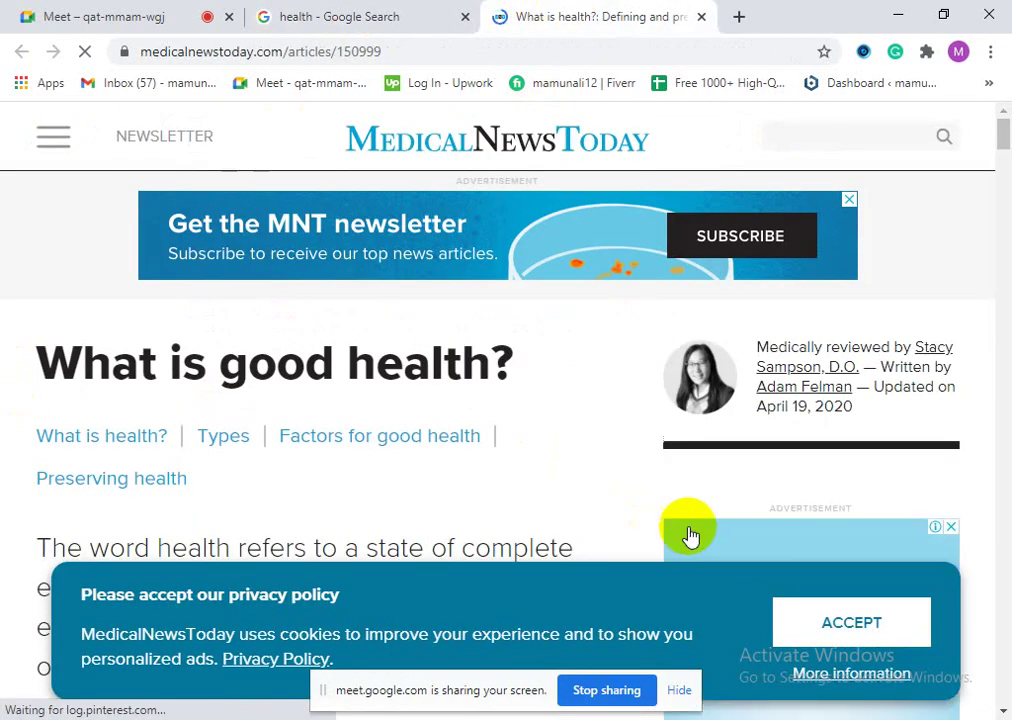
scroll(686, 540, "down", 5)
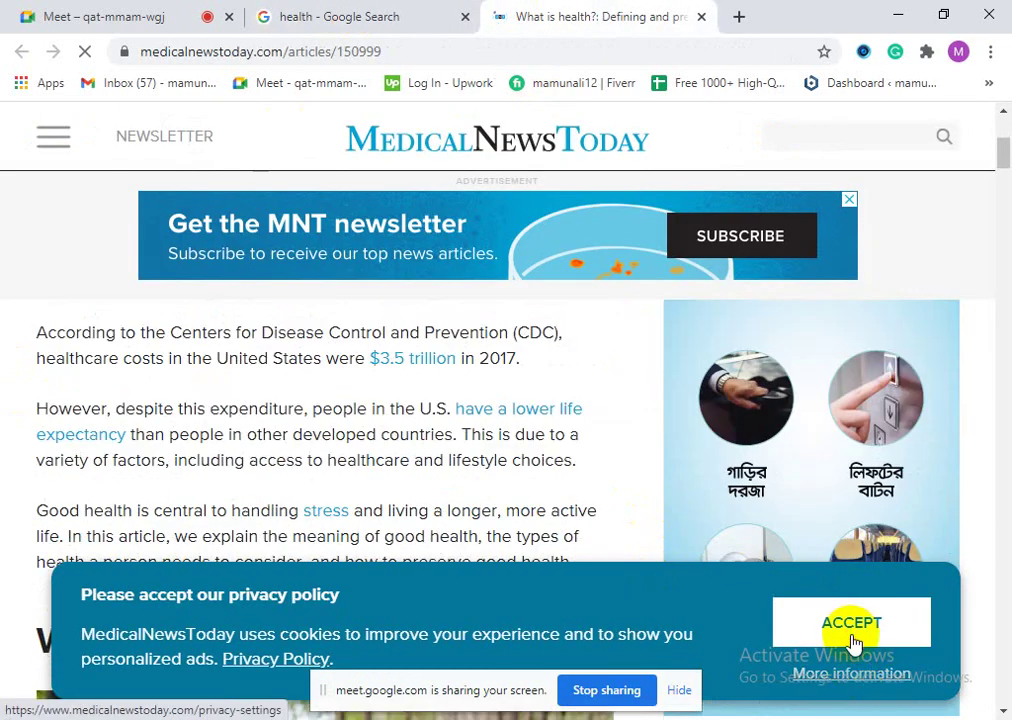
left_click(851, 626)
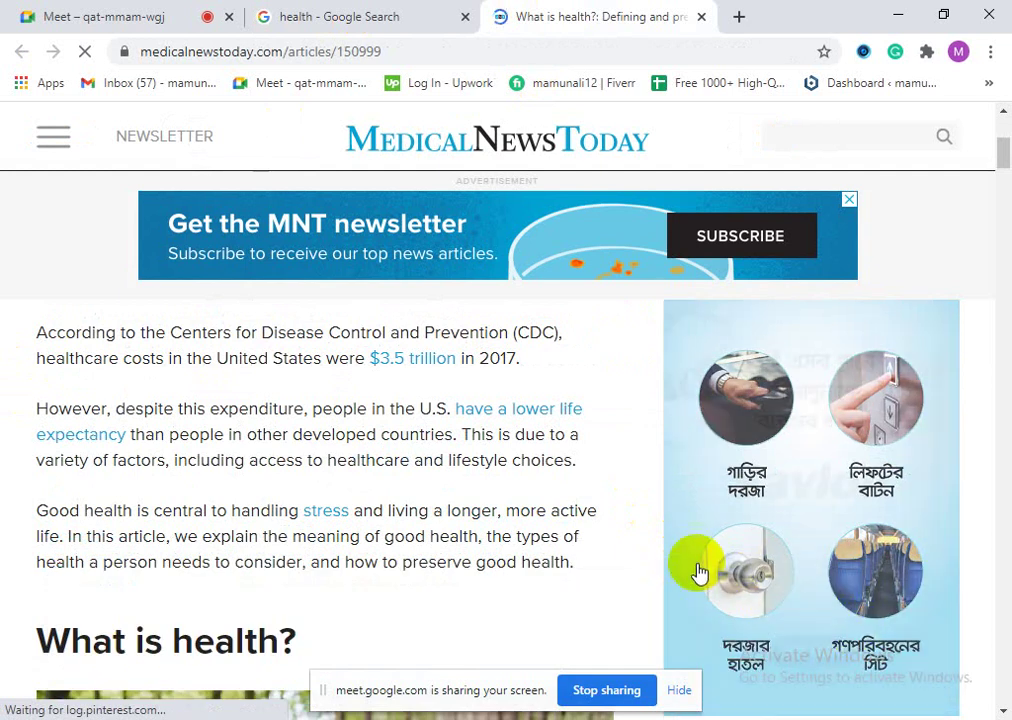
Step: Look through the article down to its Physical health section and open the page's source code
scroll(436, 587, "down", 15)
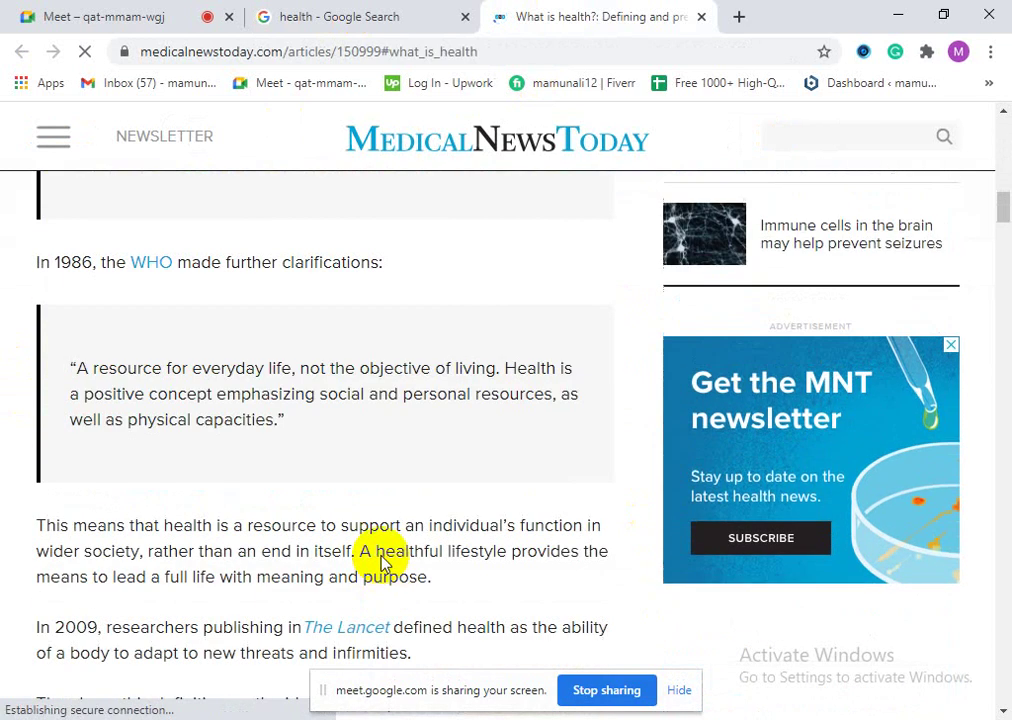
scroll(380, 562, "down", 9)
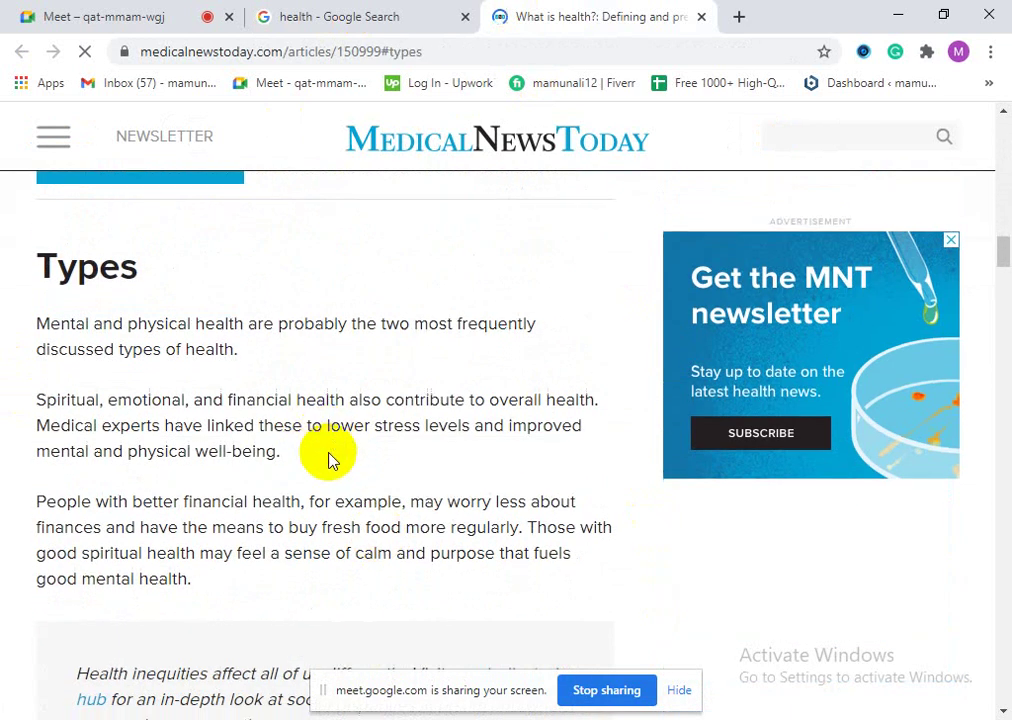
right_click(320, 518)
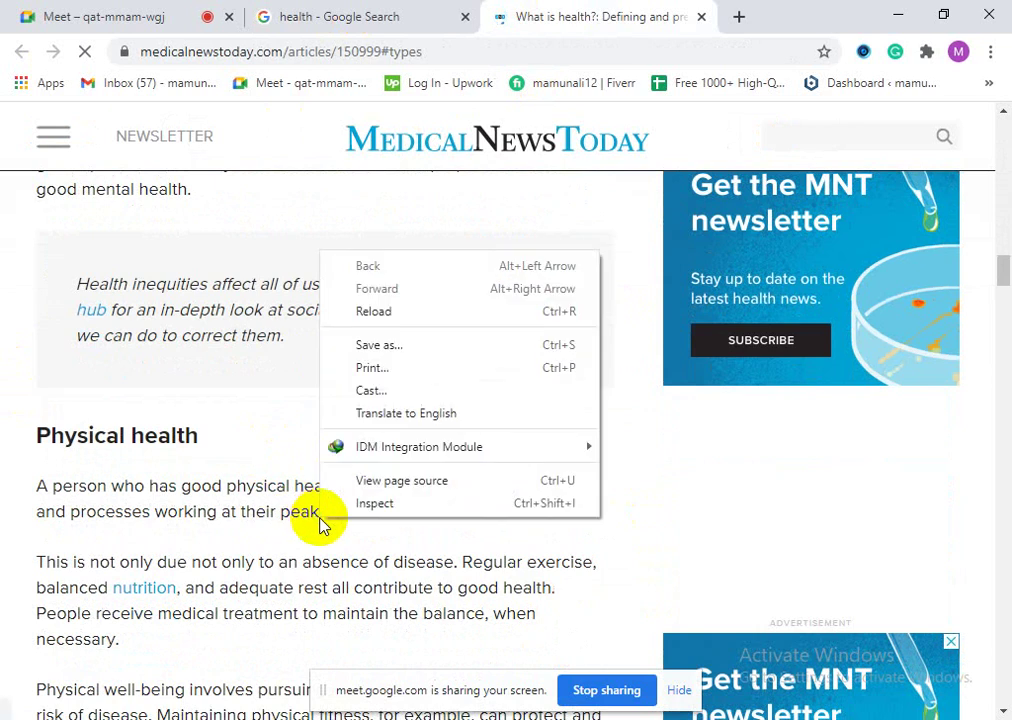
left_click(412, 482)
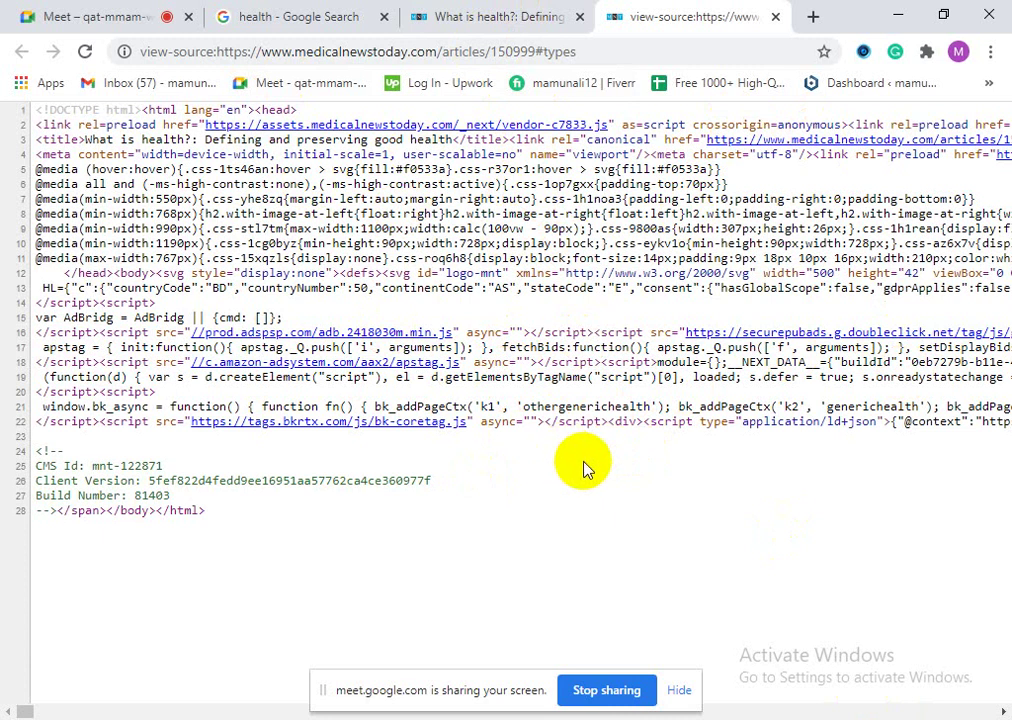
Step: Search the page source for "title", check the Google results, and locate the title tag at the start of the code
key("ctrl+f")
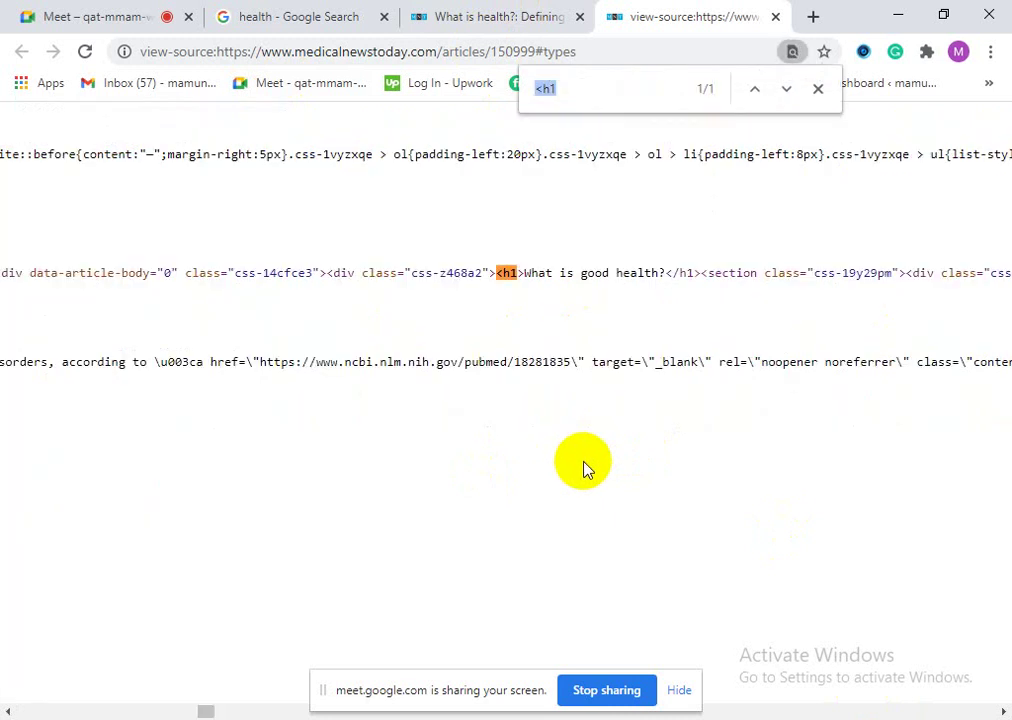
key("BackSpace")
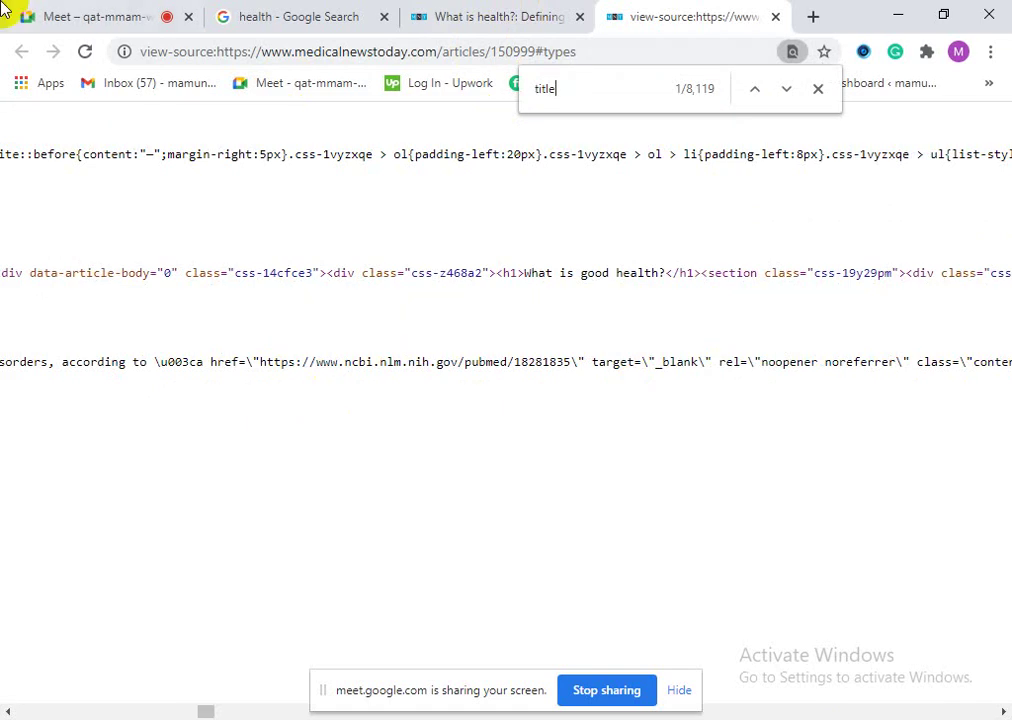
left_click_drag(205, 712, 68, 716)
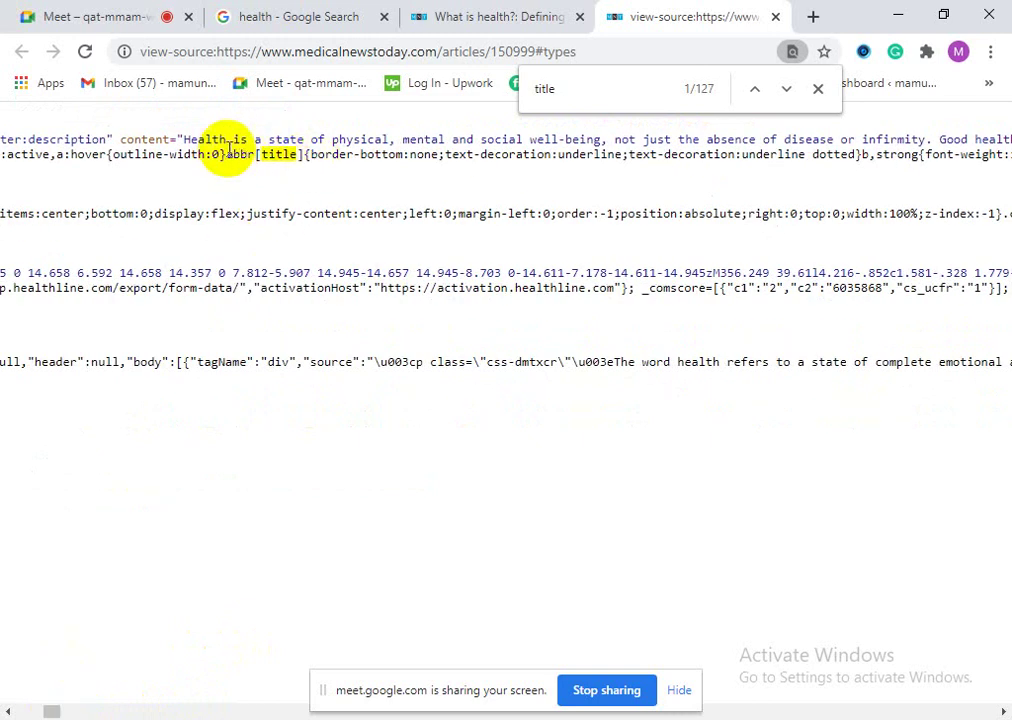
left_click(298, 17)
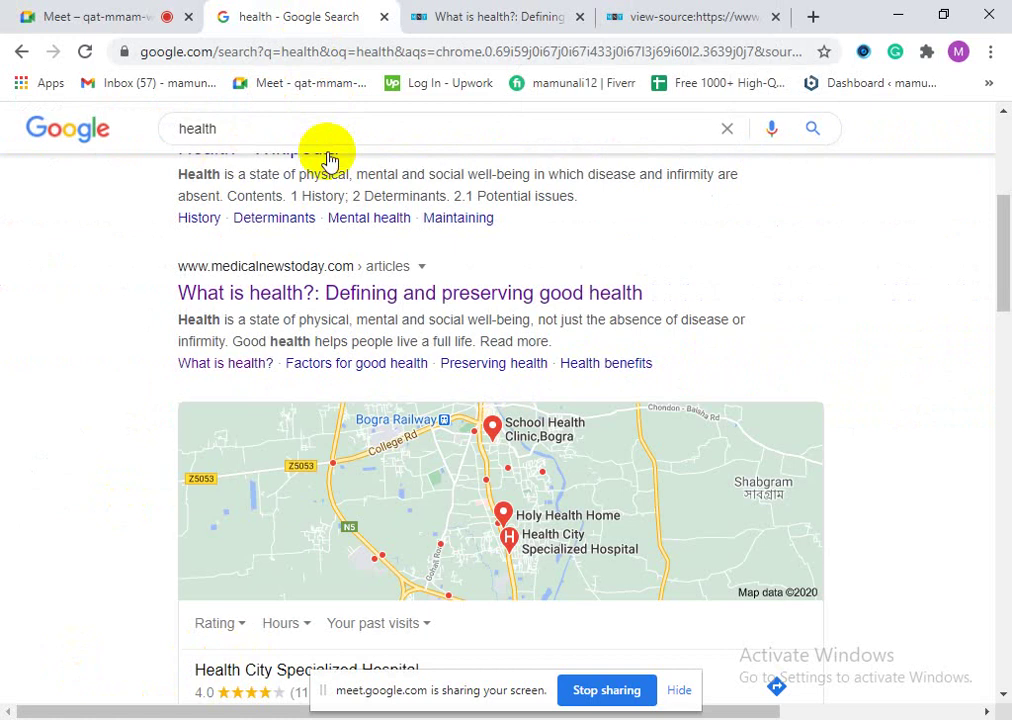
left_click(628, 15)
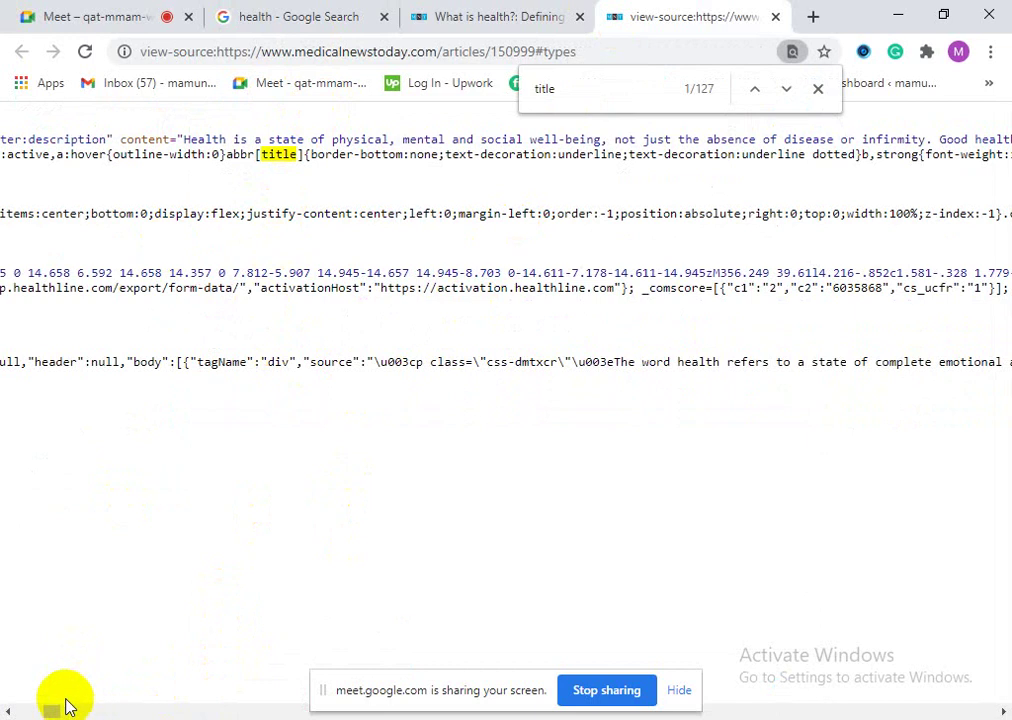
left_click_drag(50, 711, 25, 710)
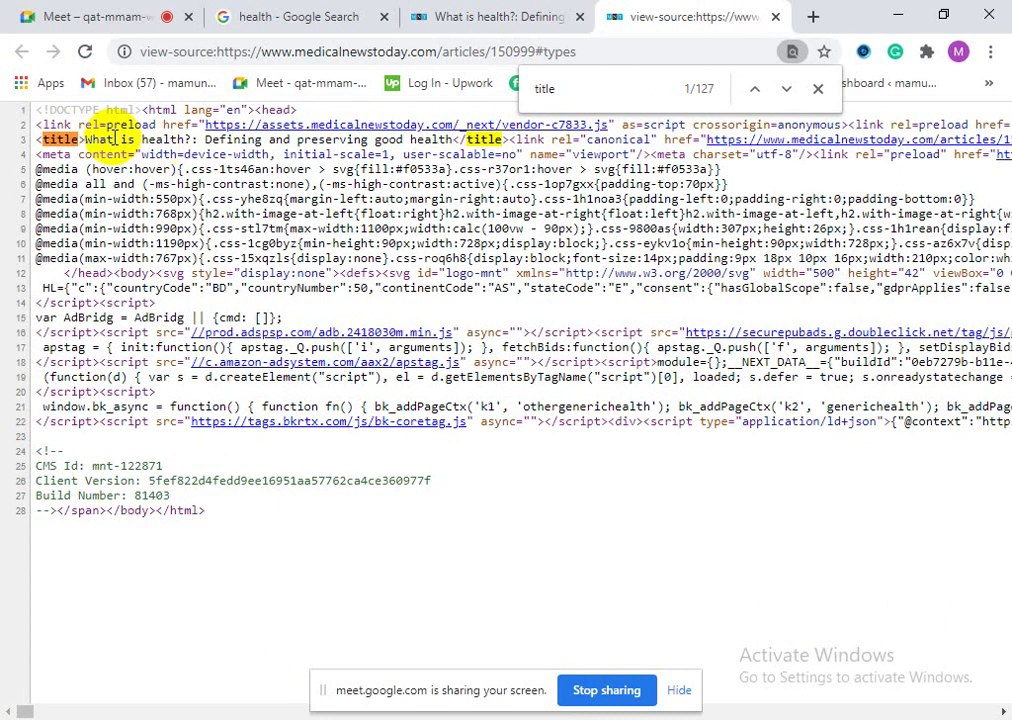
Step: Highlight the text "What is health?: Defining and preserving good health" inside the title tag to point out the page title
mouse_move(86, 141)
left_mouse_down()
mouse_move(407, 150)
mouse_move(447, 142)
left_mouse_up()
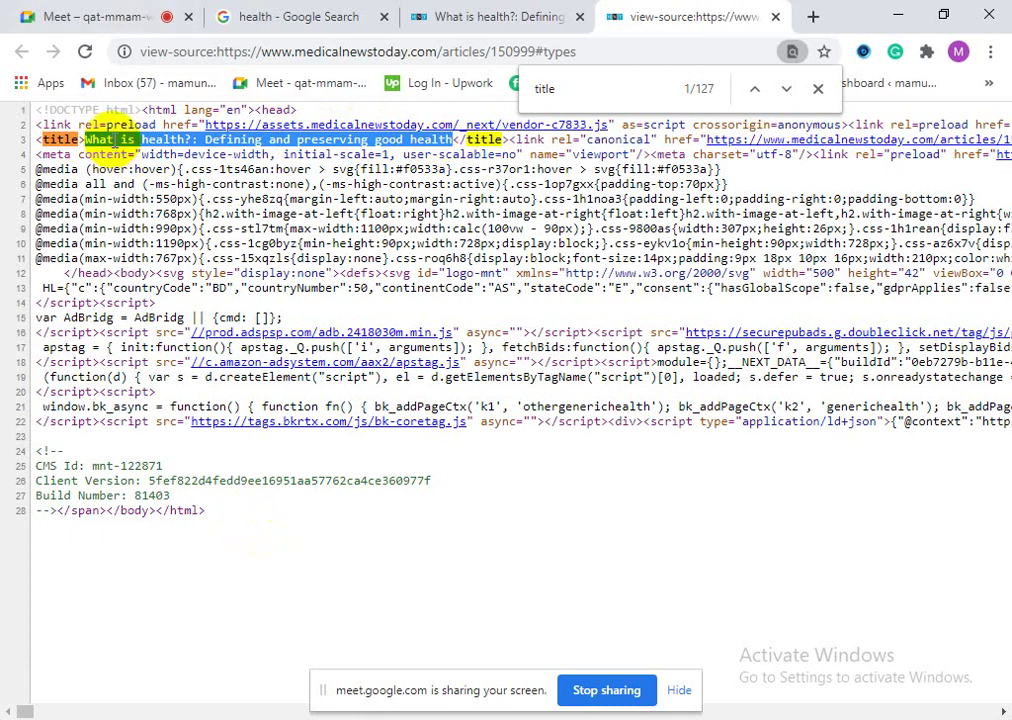
left_click(115, 140)
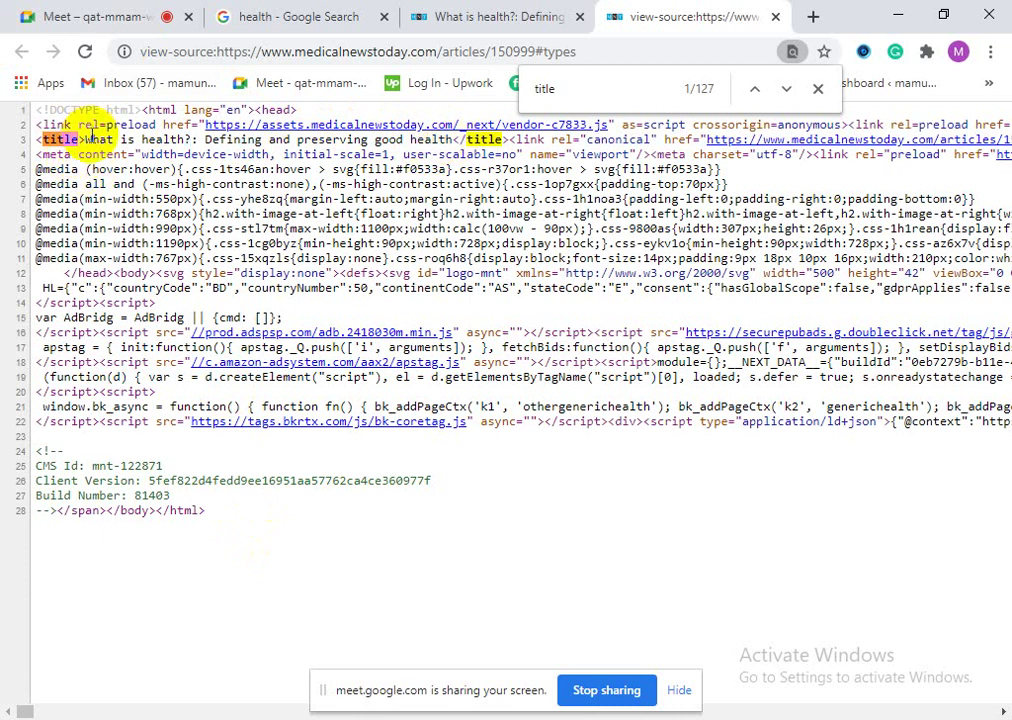
left_click_drag(101, 140, 453, 141)
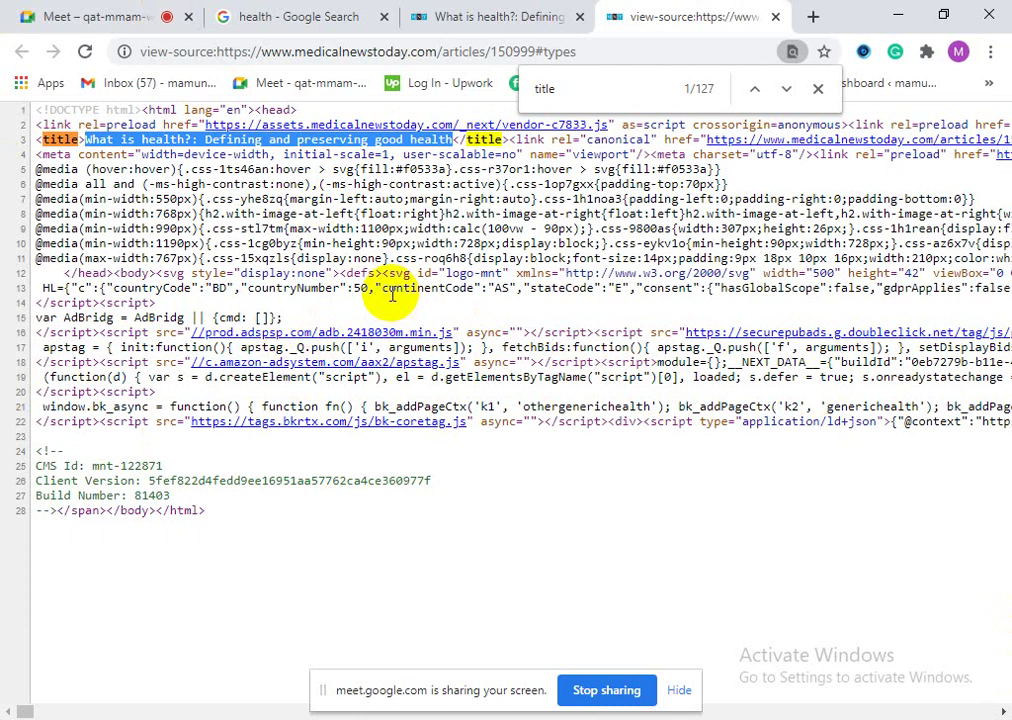
left_click(174, 127)
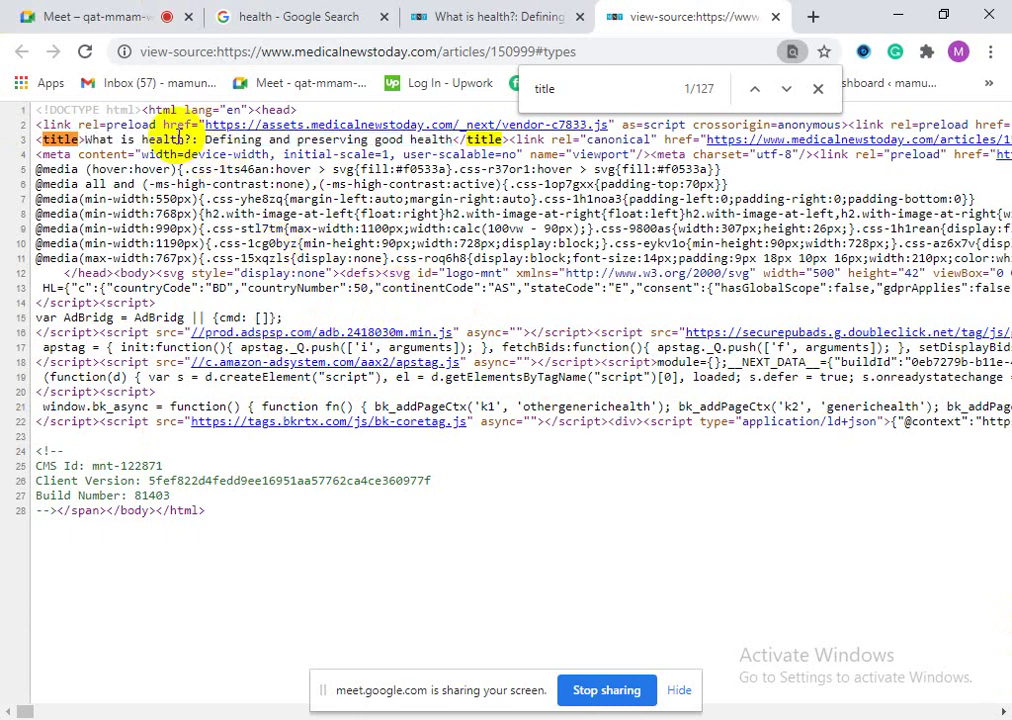
left_click(178, 128)
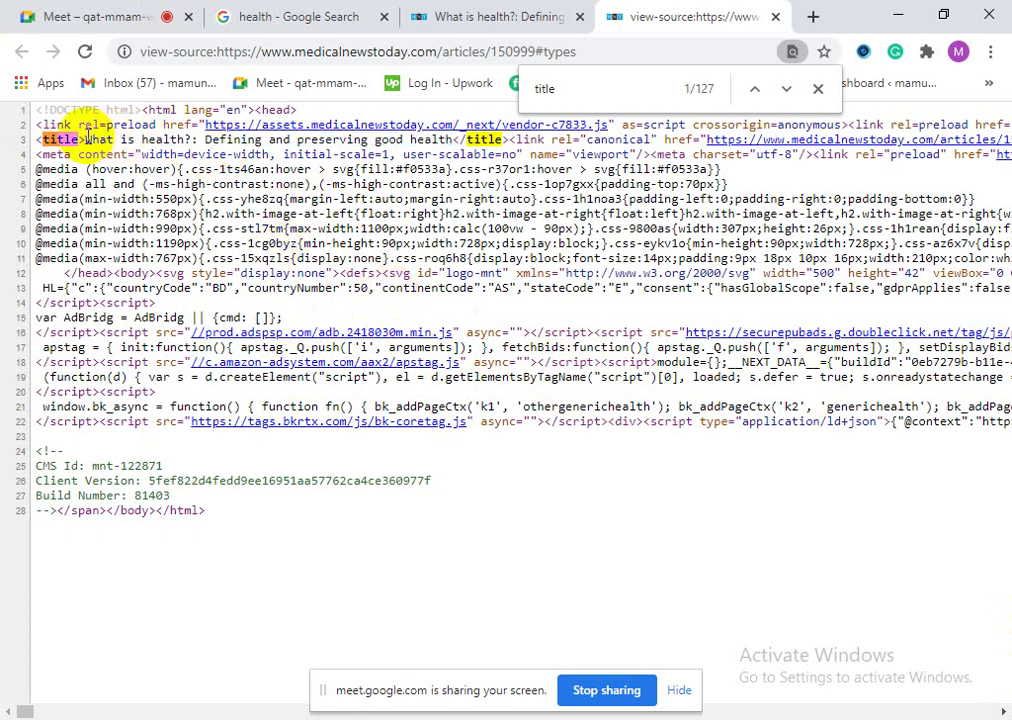
left_click_drag(88, 139, 447, 139)
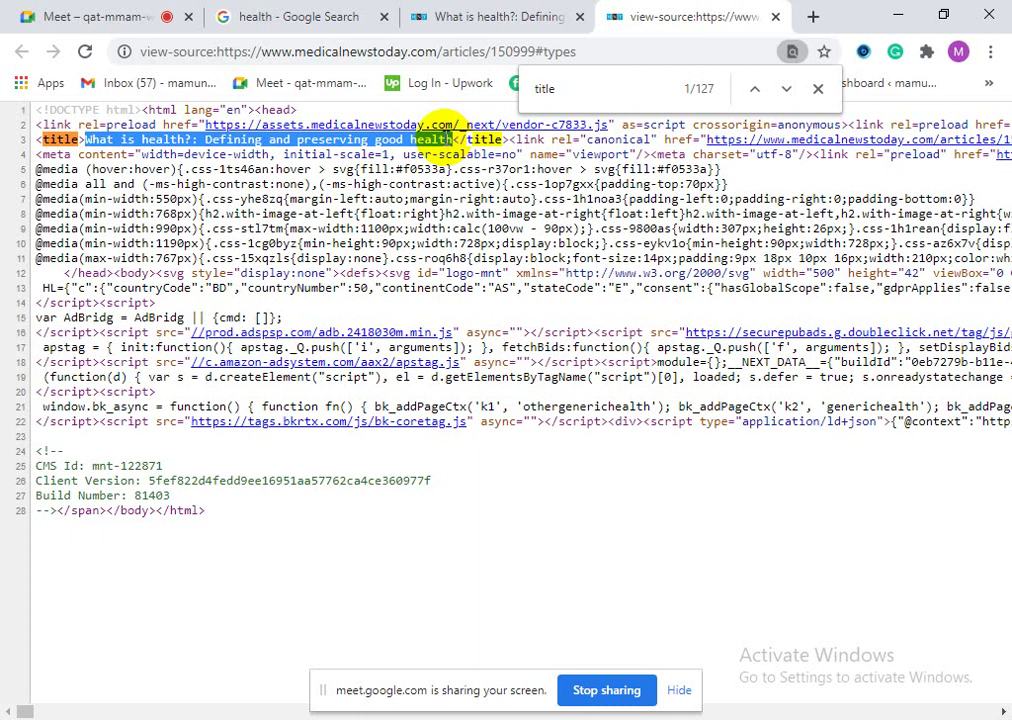
left_click(266, 139)
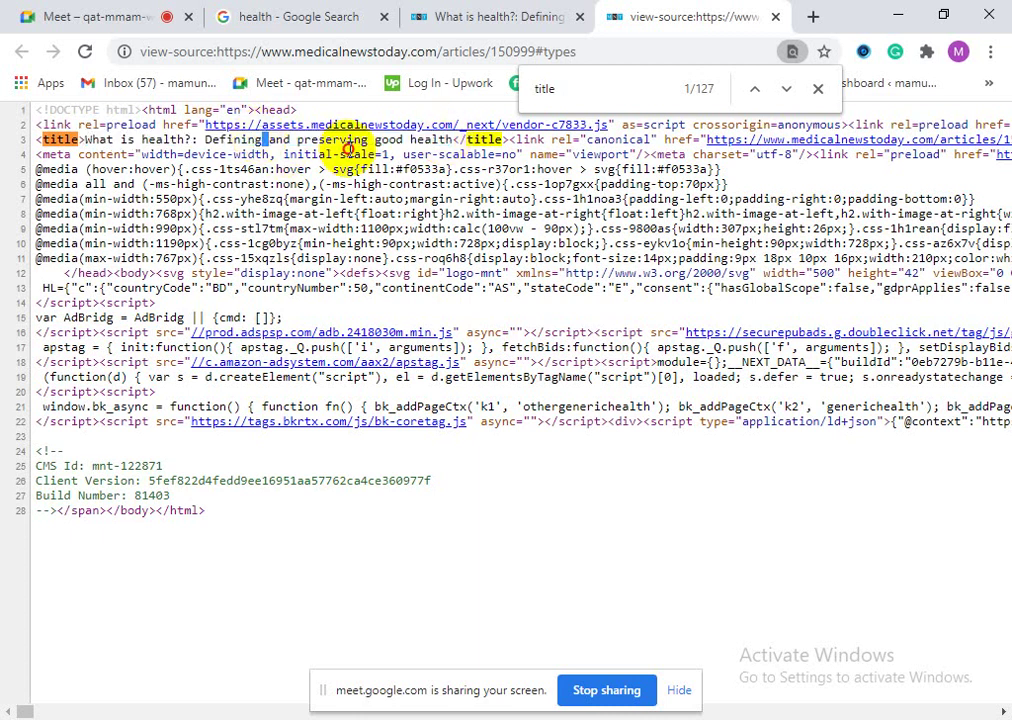
left_click_drag(453, 141, 88, 139)
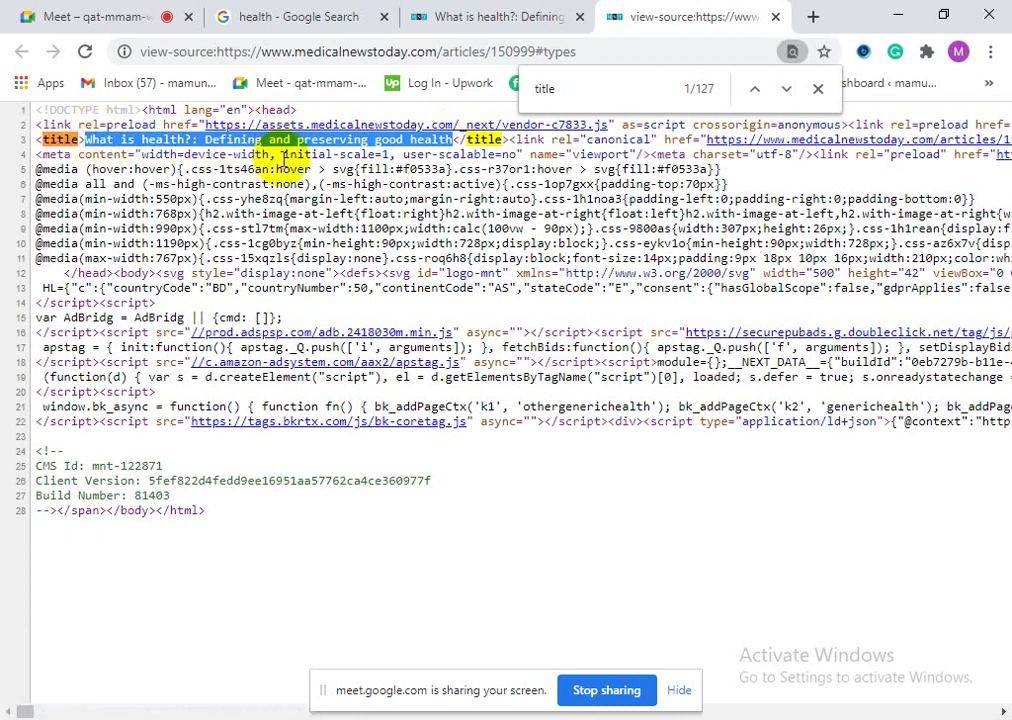
Step: Compare the title tag's text with the Medical News Today title in the Google results, and return to the page source
left_click(309, 15)
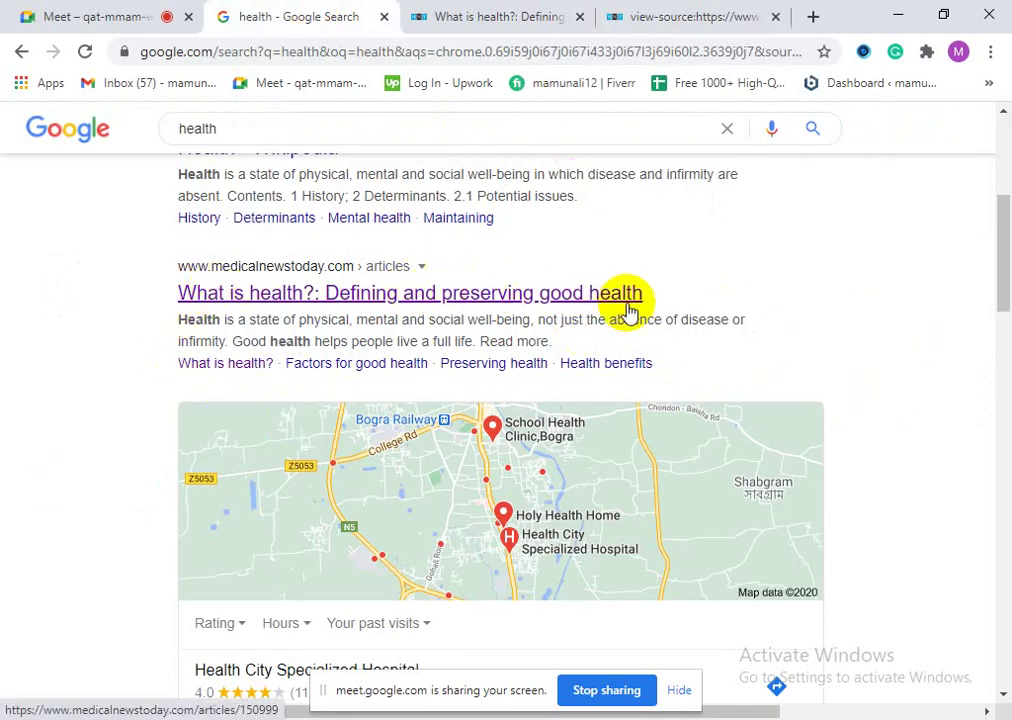
left_click(478, 10)
left_click(645, 10)
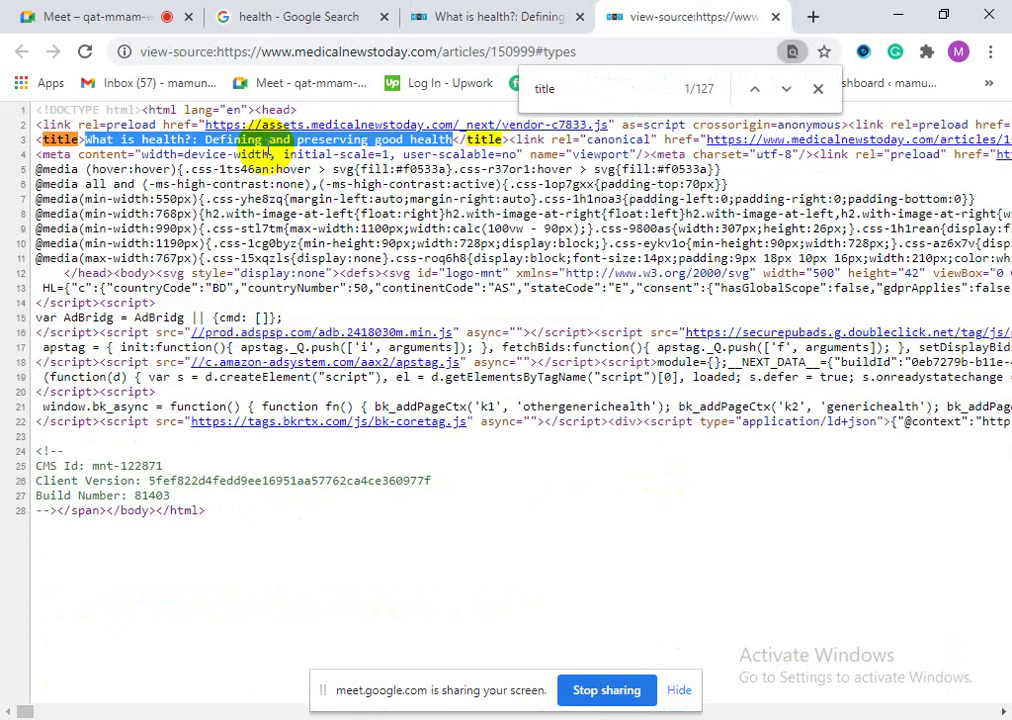
Step: Search the page source for "descre" and highlight the opening words of the meta description's content
left_click(549, 88)
type("des")
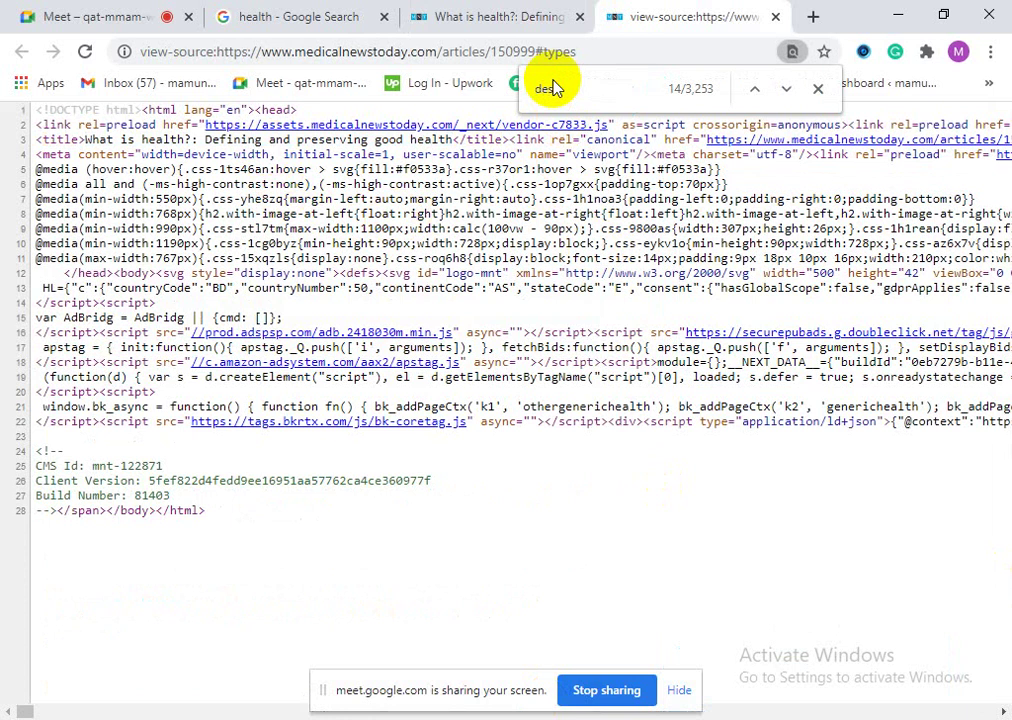
type("cre")
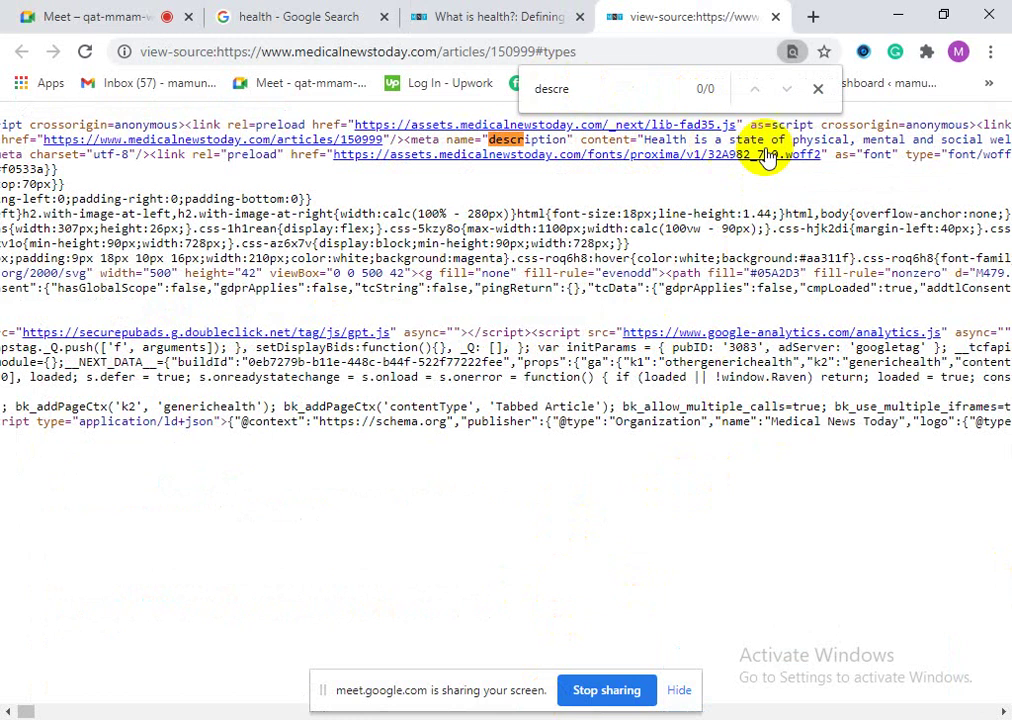
left_click_drag(651, 141, 836, 142)
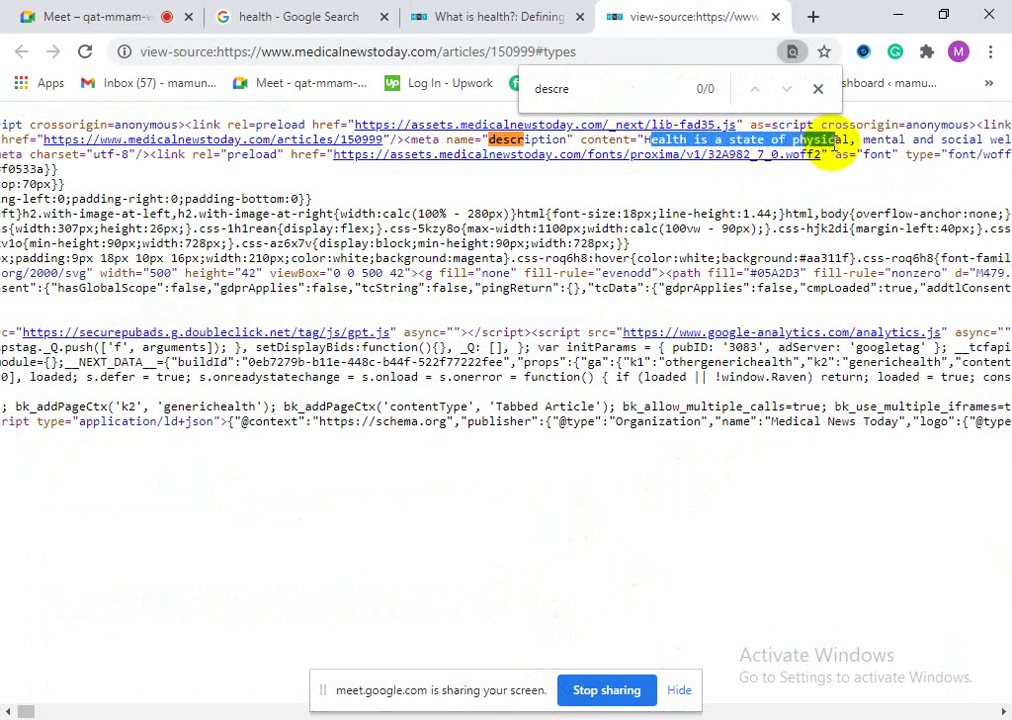
Step: Compare the meta description with the snippet under the Medical News Today result in Google, and return to the page source
left_click(316, 17)
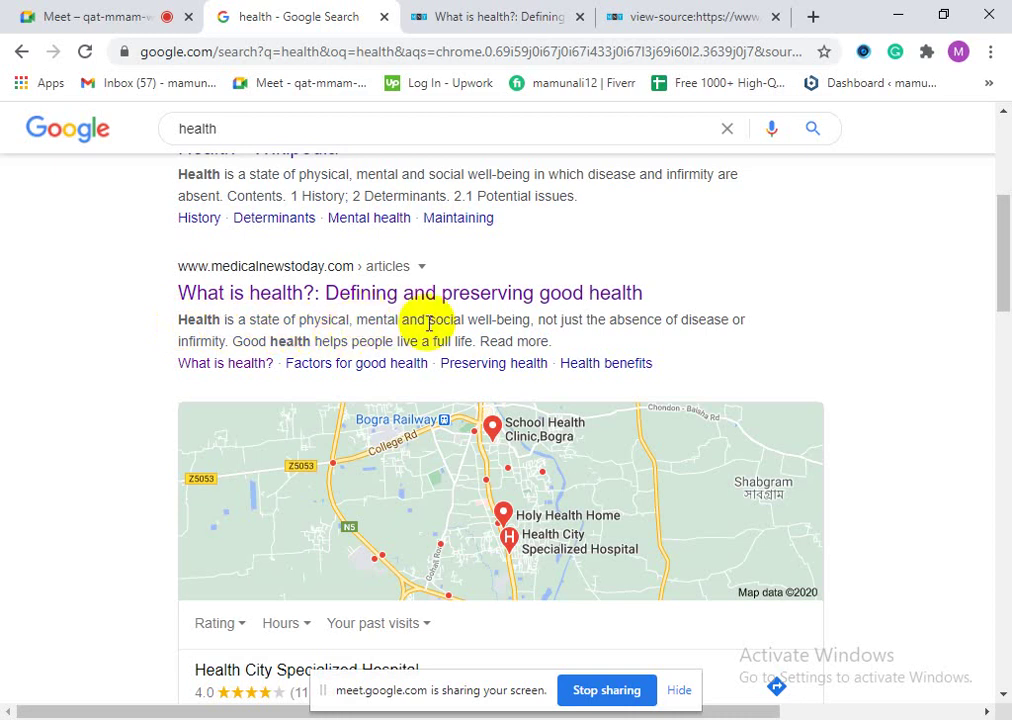
left_click(520, 14)
left_click(728, 15)
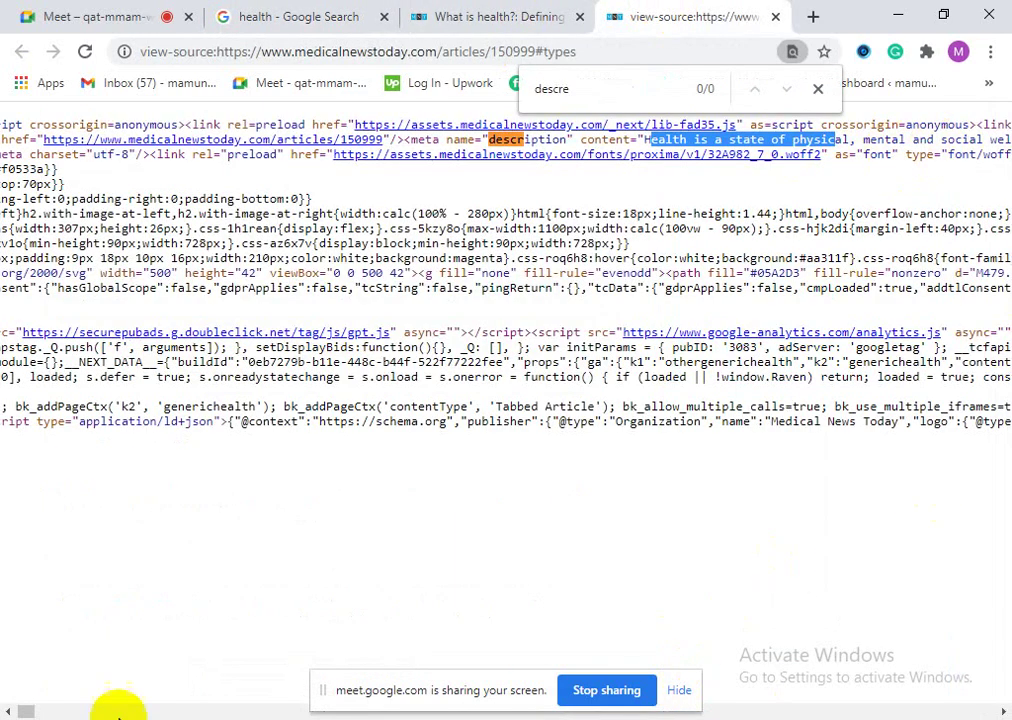
left_click_drag(23, 710, 22, 710)
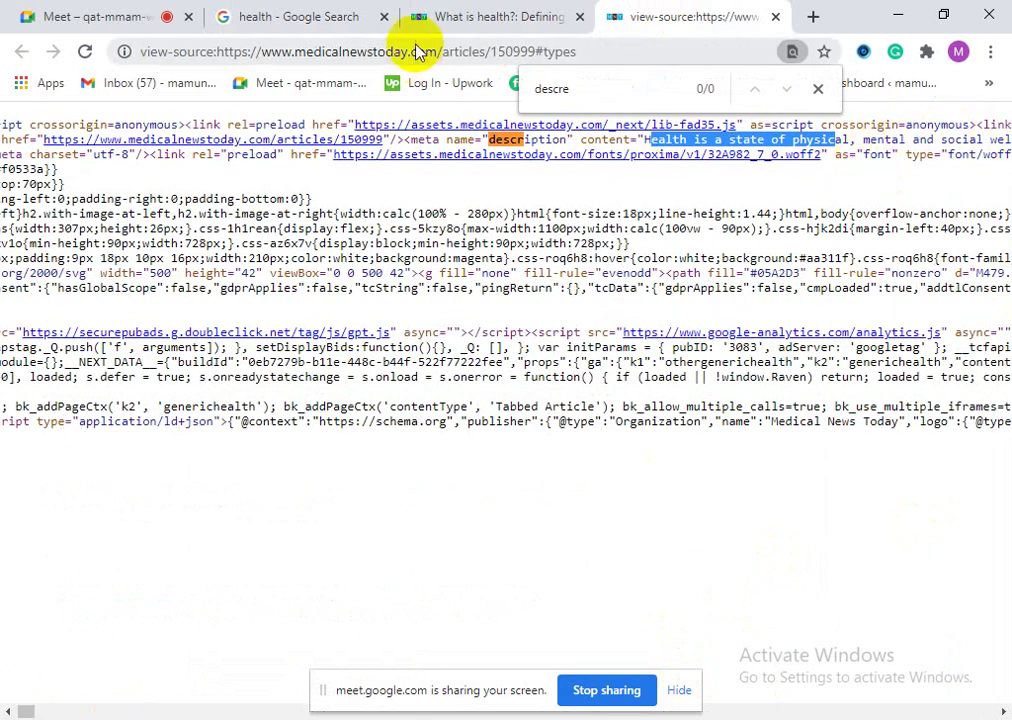
Step: Compare the title, snippet and sitelinks of Google's Medical News Today result with the page source, and return to the source
left_click(294, 14)
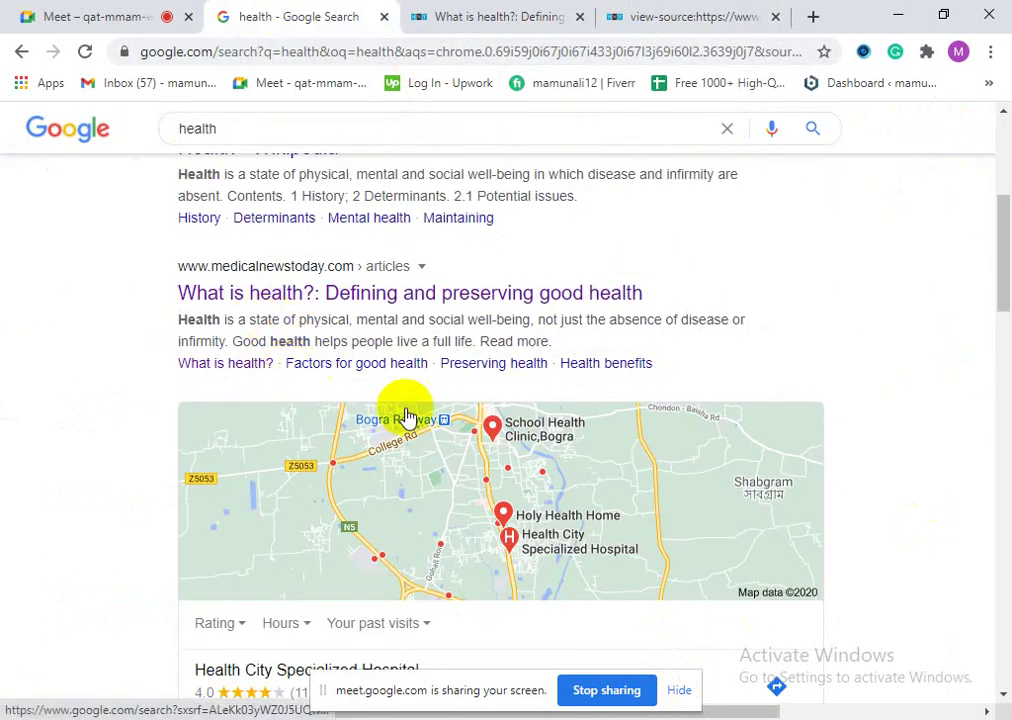
left_click(677, 10)
double_click(600, 84)
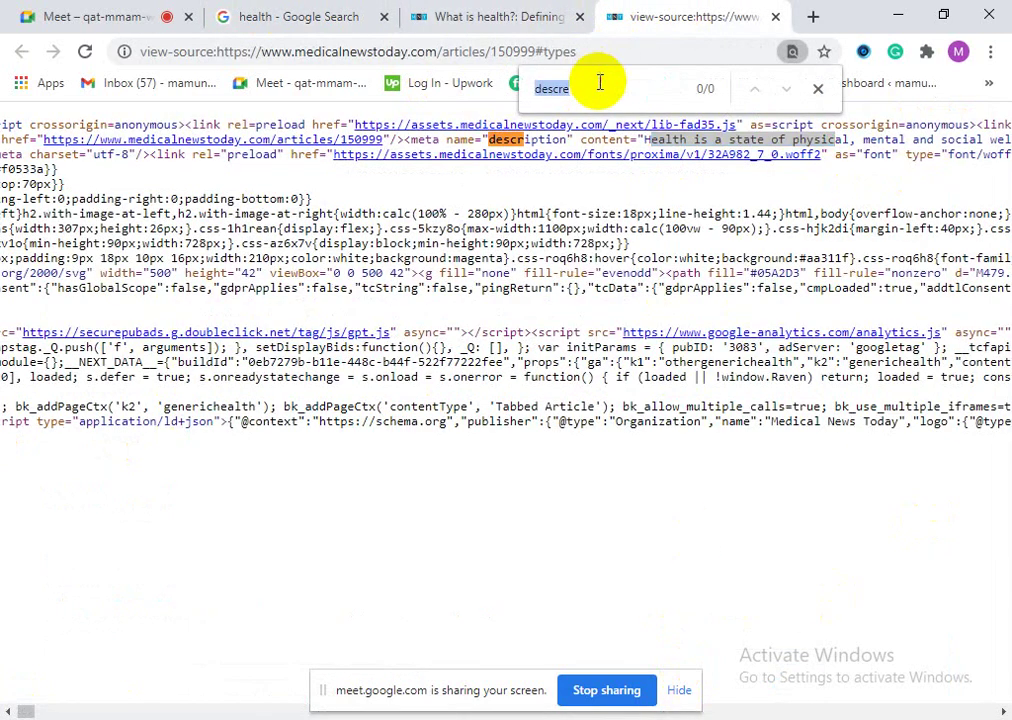
left_click(262, 14)
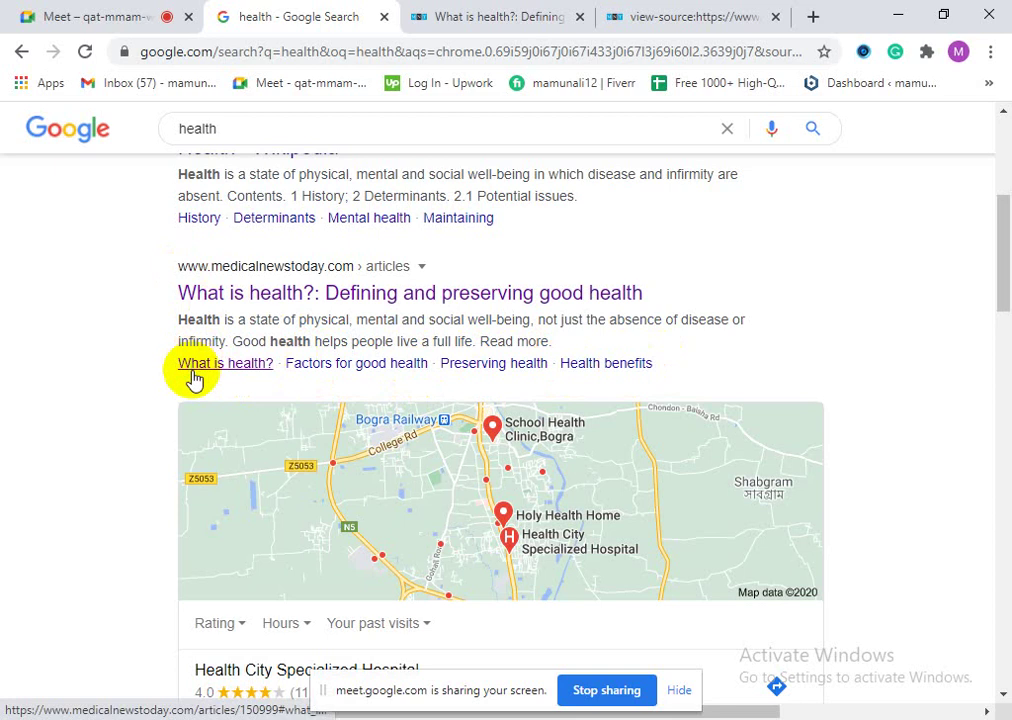
left_click(655, 20)
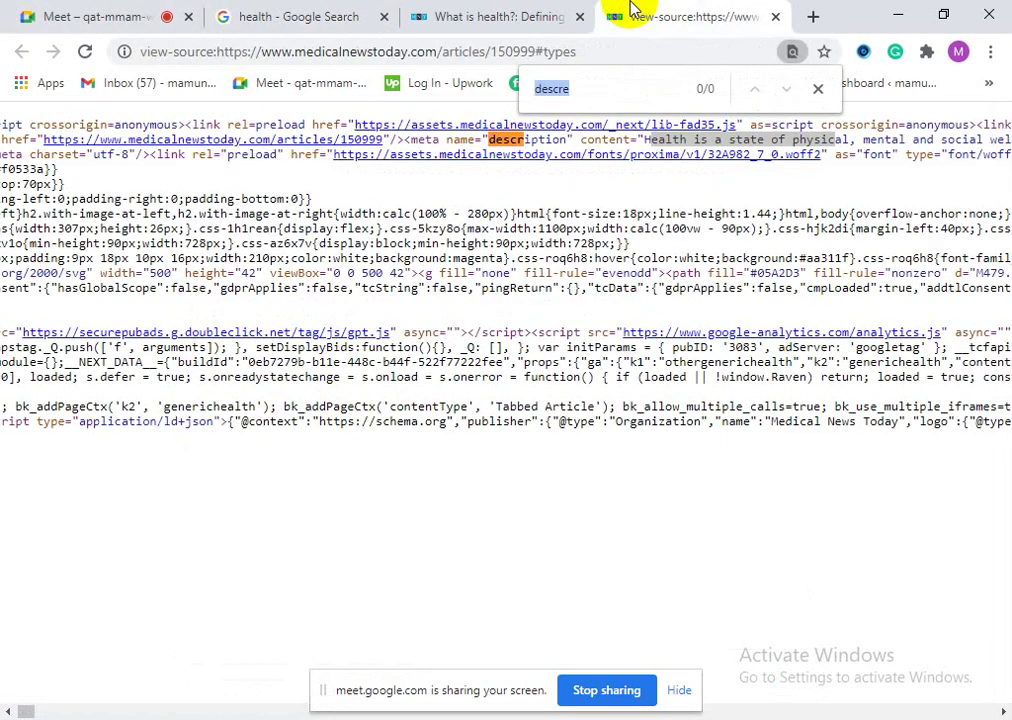
left_click(535, 10)
left_click(337, 10)
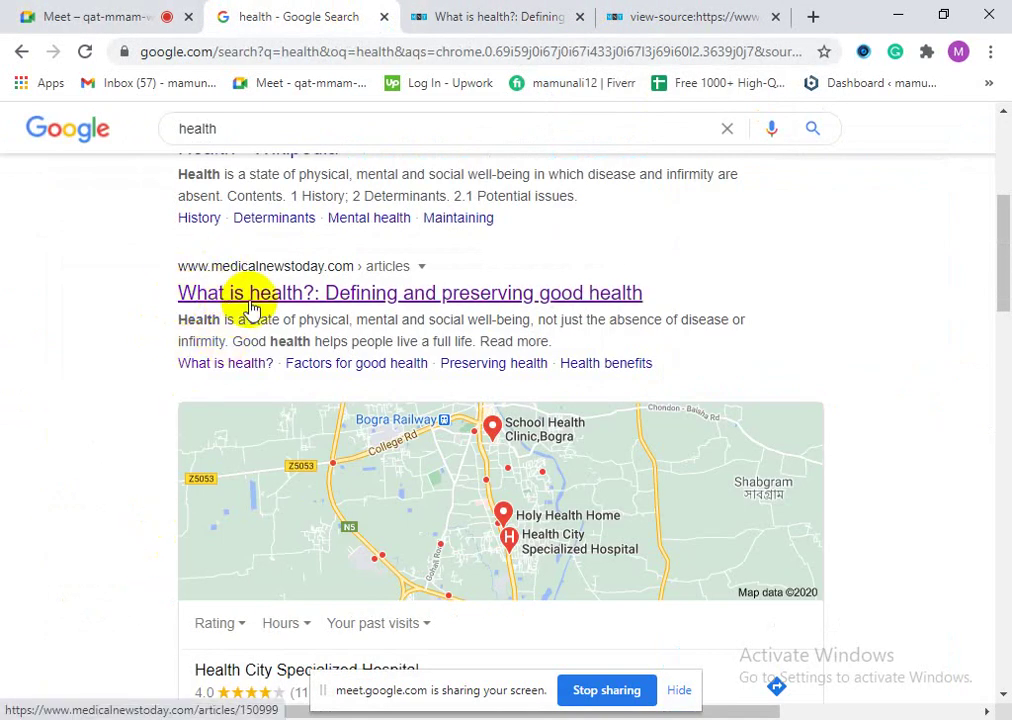
left_click(690, 10)
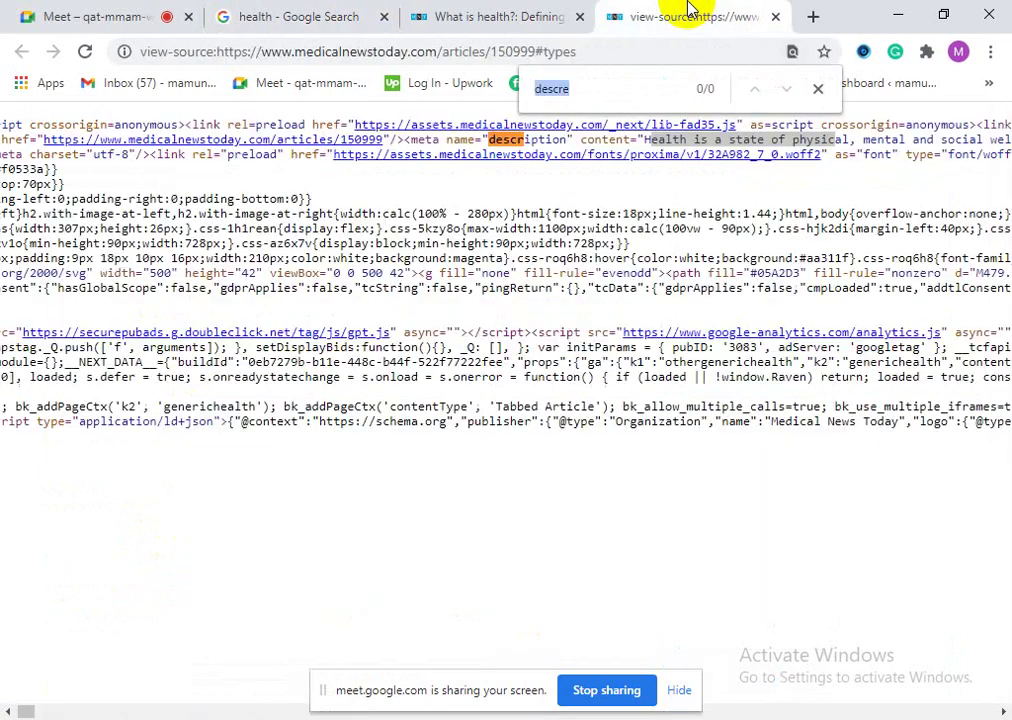
Step: Search the page source for "h1" and inspect the matches at the beginning of the code
left_click(610, 83)
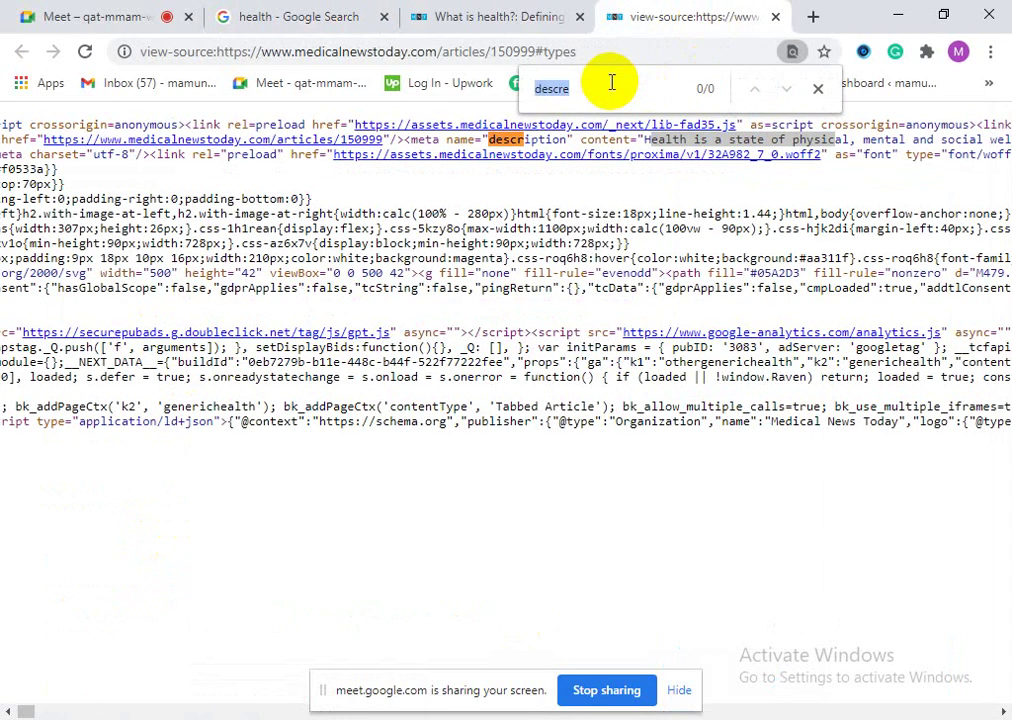
type("h1")
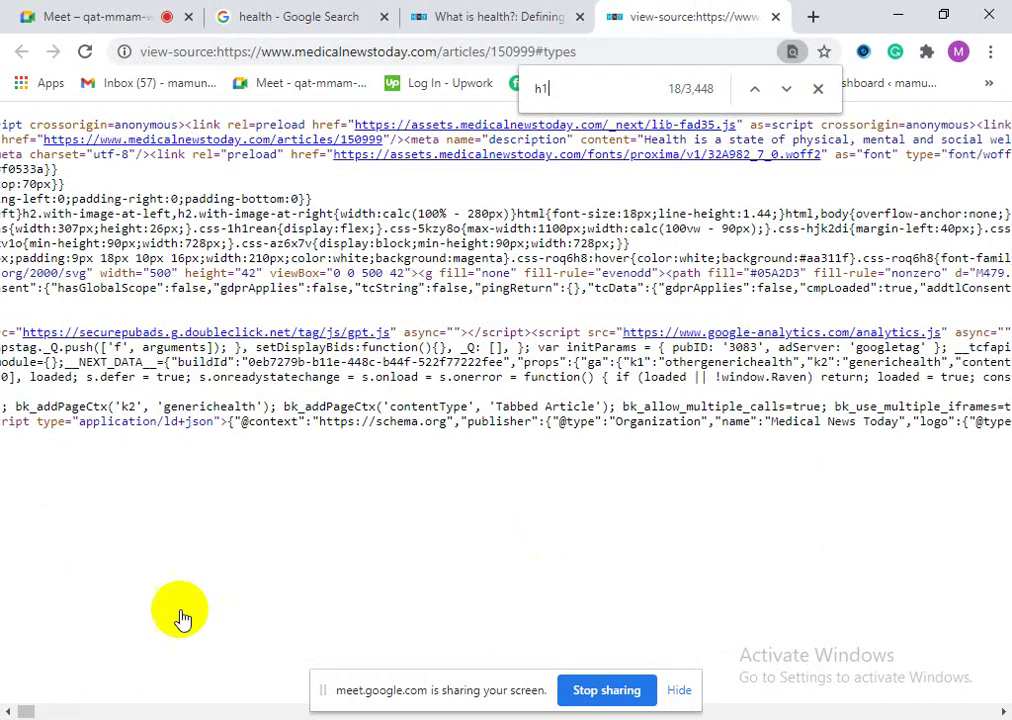
left_click_drag(28, 711, 25, 711)
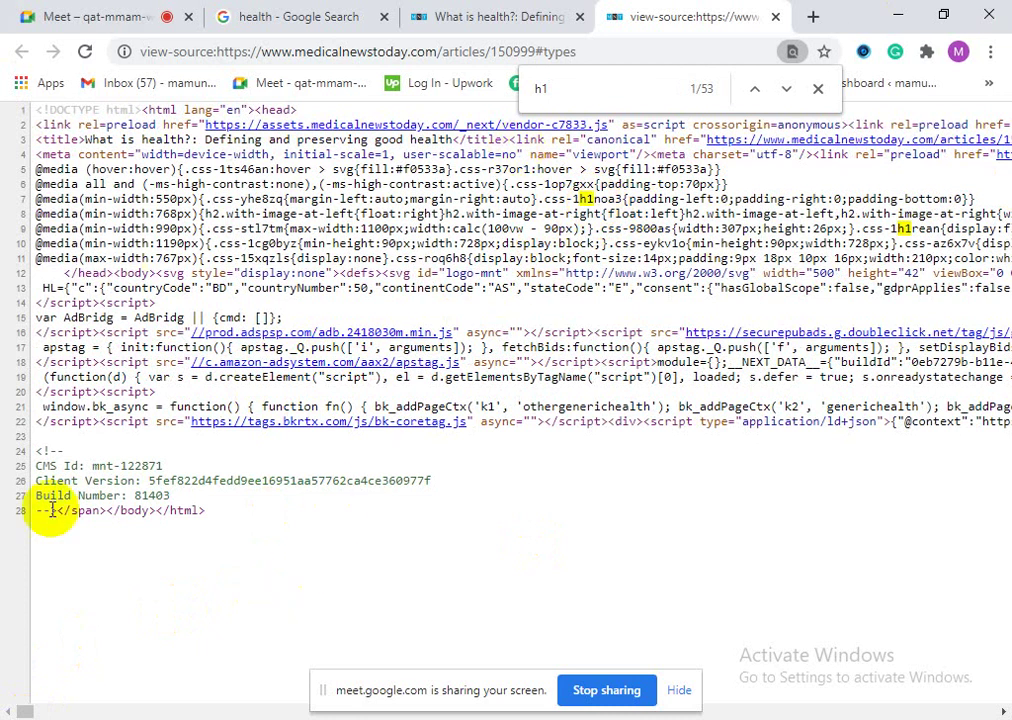
scroll(25, 710, "right", 5)
scroll(25, 710, "left", 5)
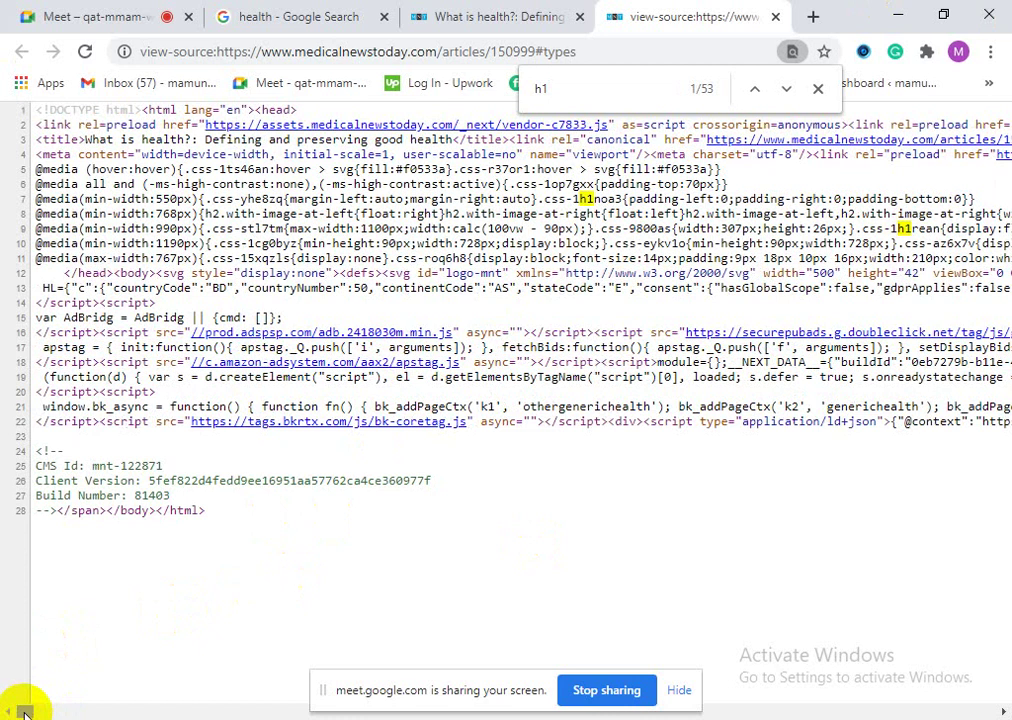
scroll(25, 710, "right", 5)
scroll(10, 711, "left", 5)
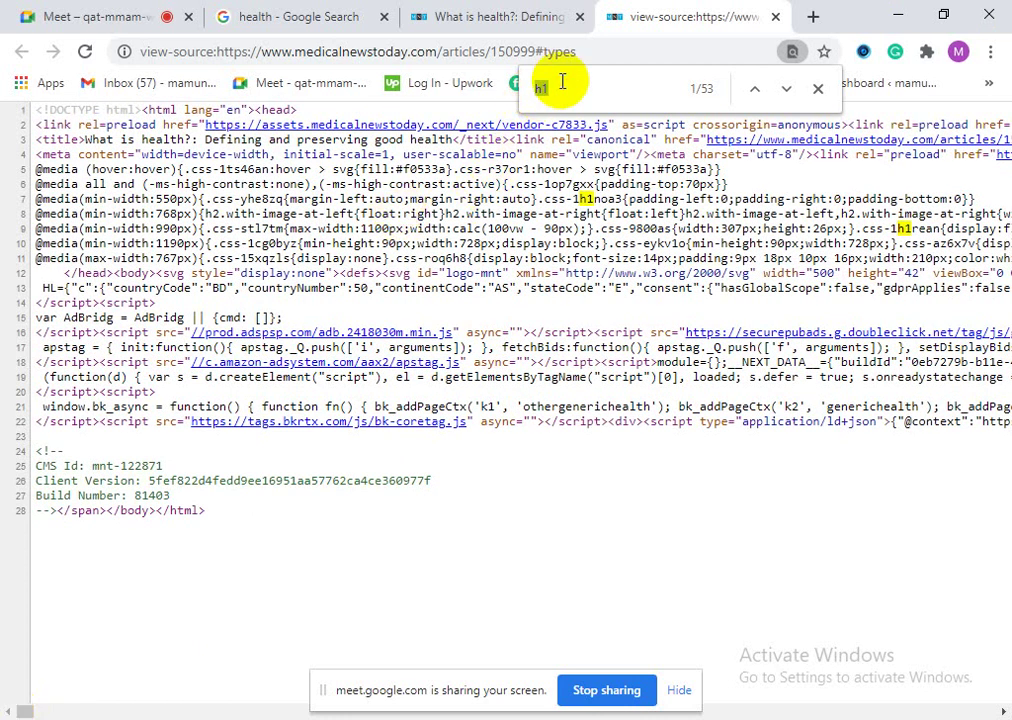
Step: Search the page source for "title" and go back to the title tag at the start of the code
type("t")
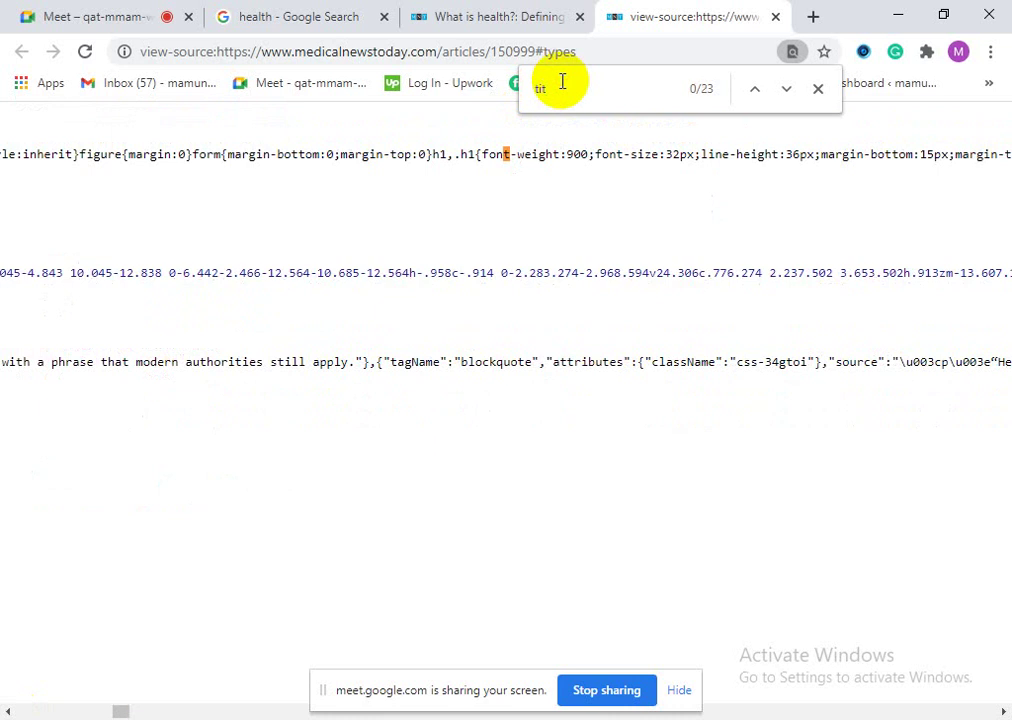
type("it")
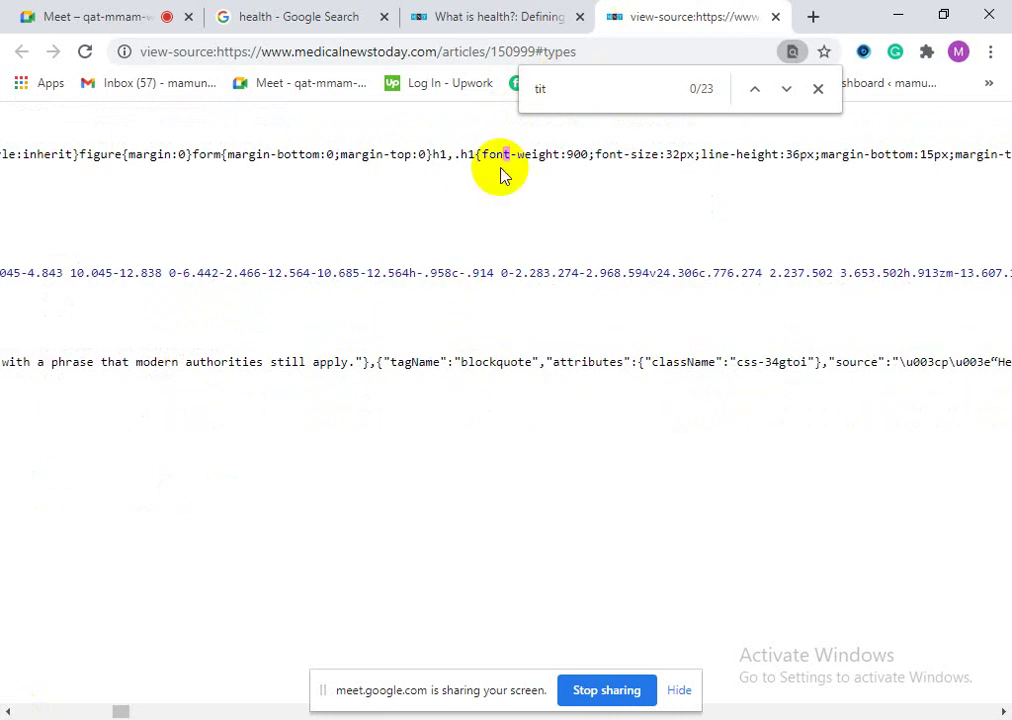
type("le")
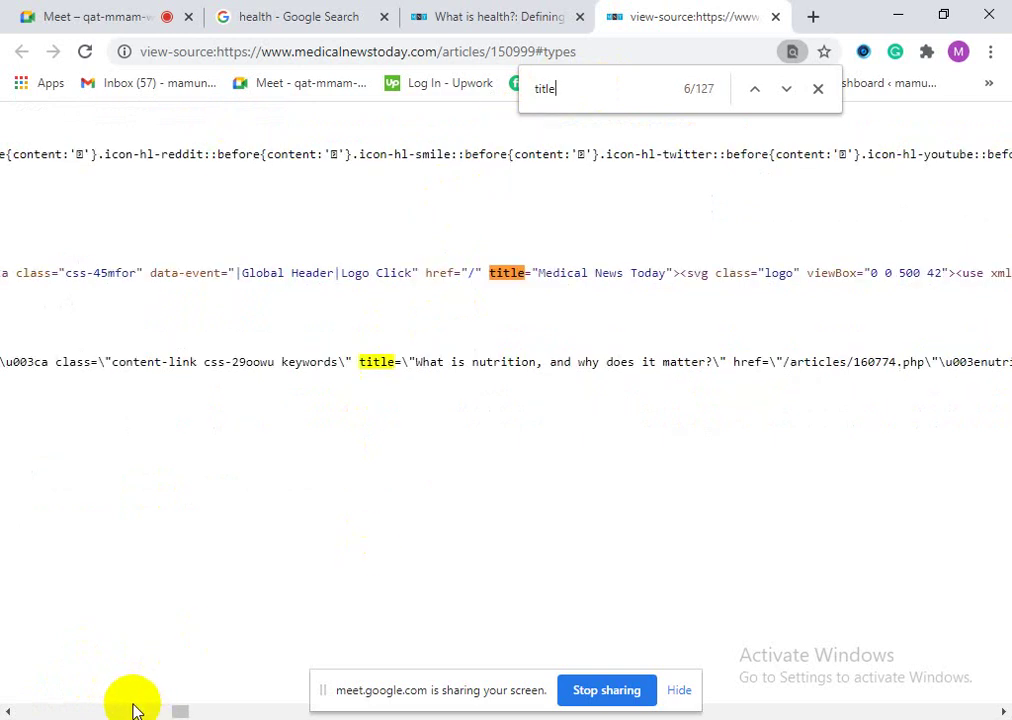
double_click(505, 282)
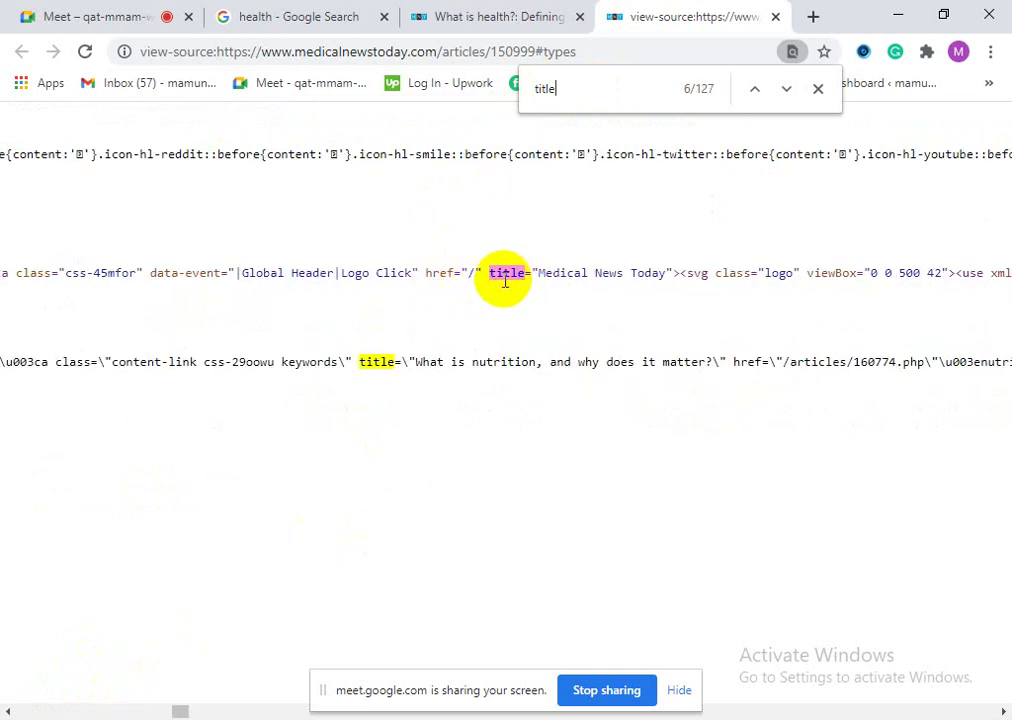
left_click(492, 282)
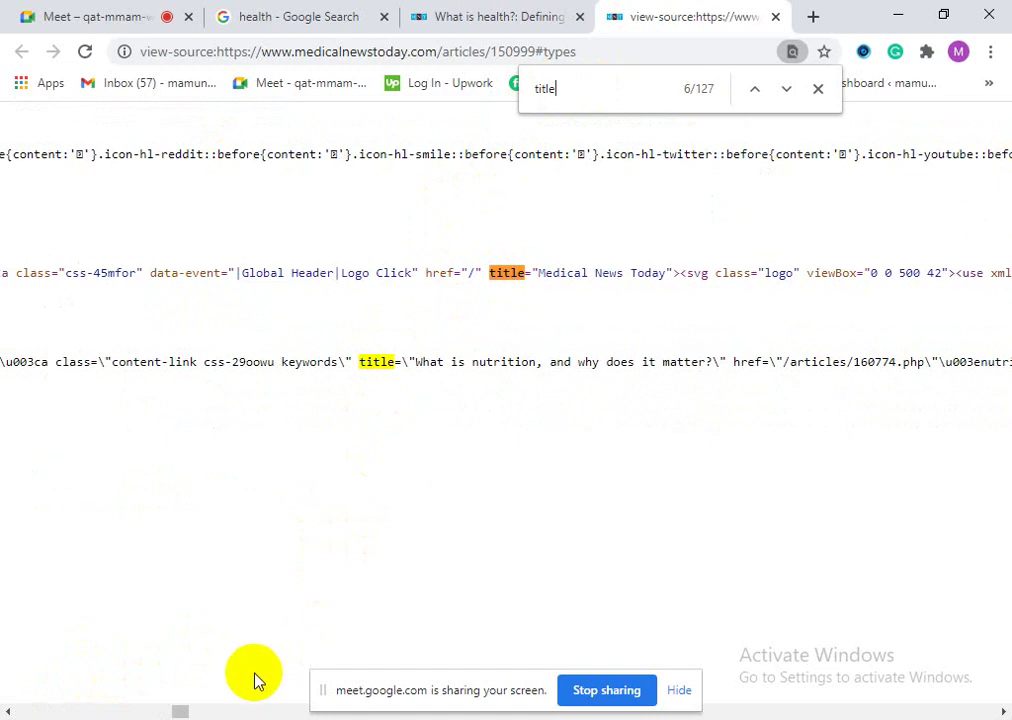
left_click_drag(178, 708, 18, 708)
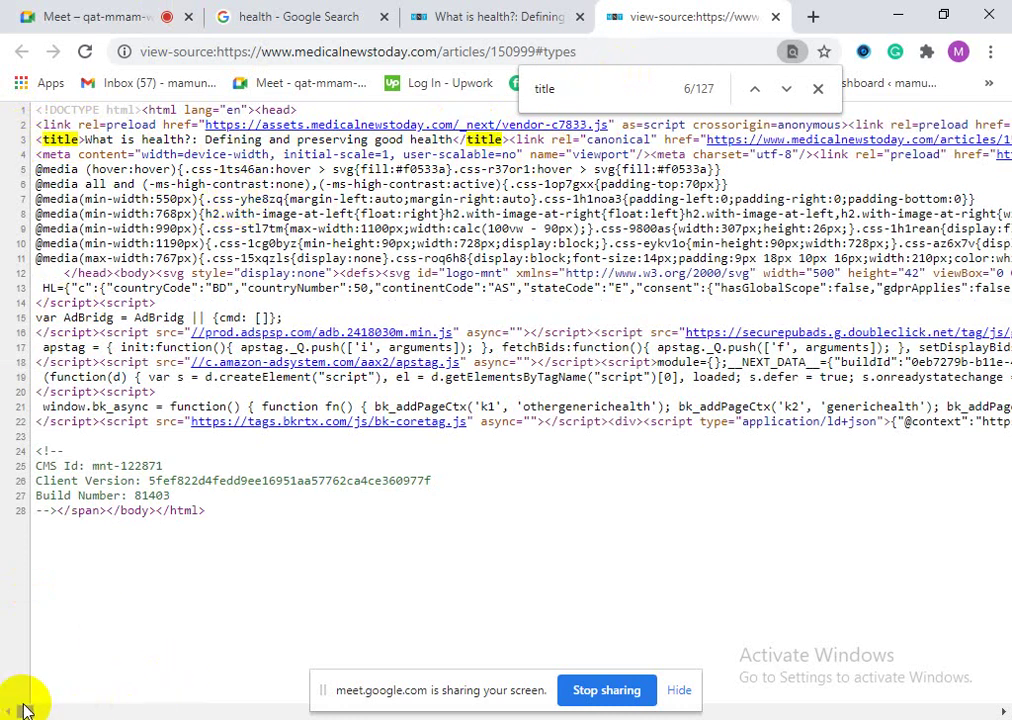
mouse_move(24, 710)
left_mouse_down()
mouse_move(40, 710)
mouse_move(8, 708)
left_mouse_up()
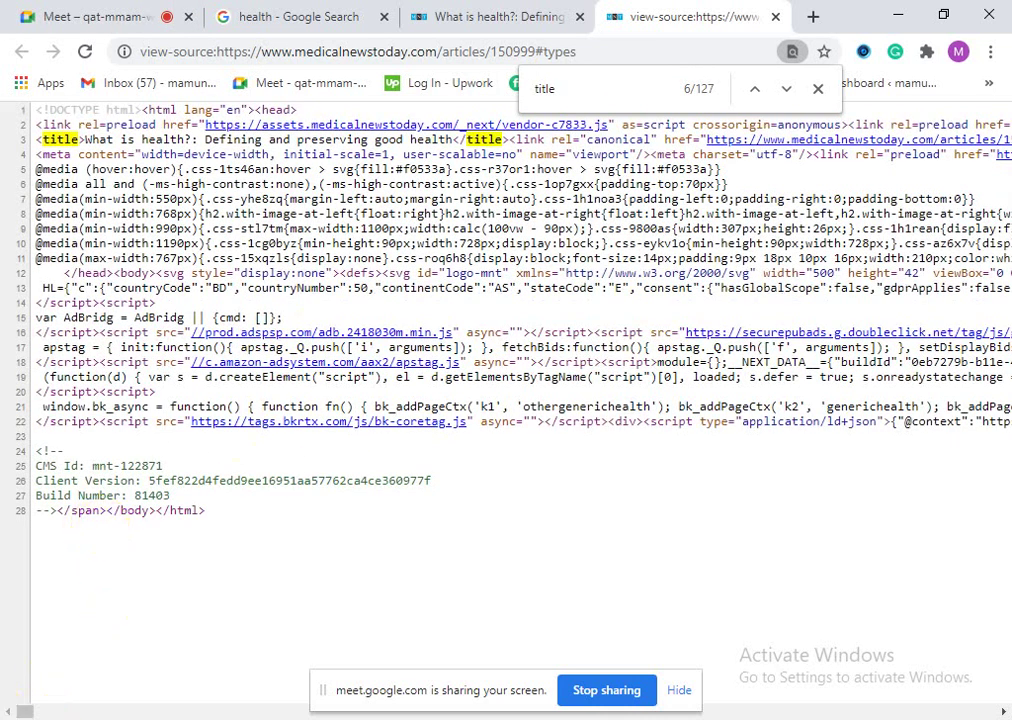
Step: Compare the title tag with the article page's title and the Google result's headline, and return to the page source
left_click(497, 12)
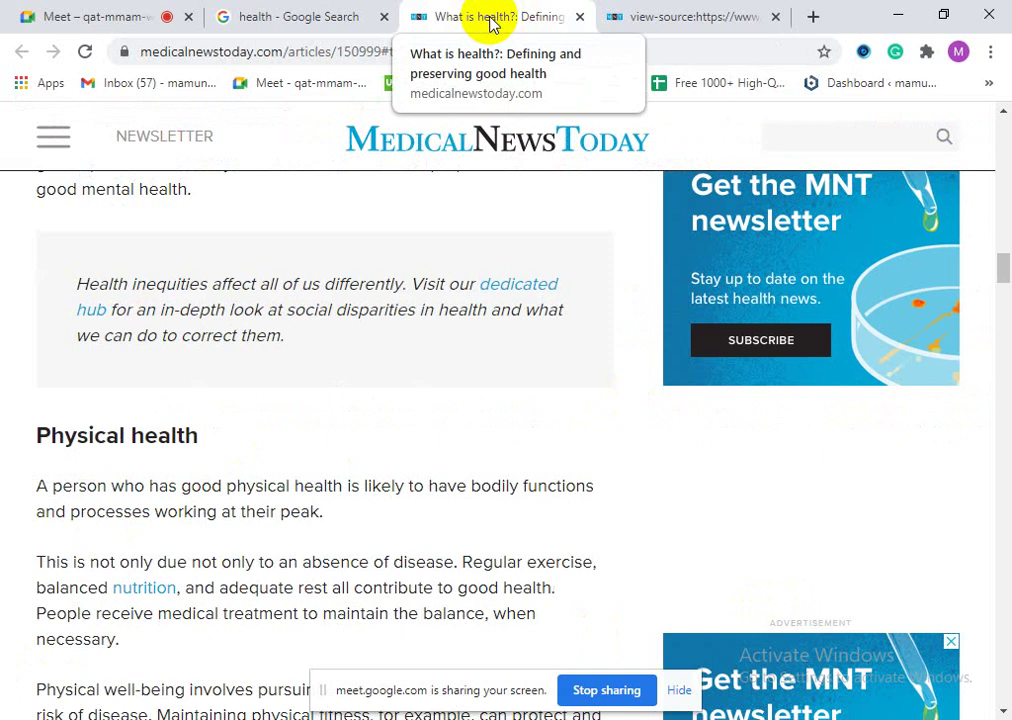
left_click(640, 16)
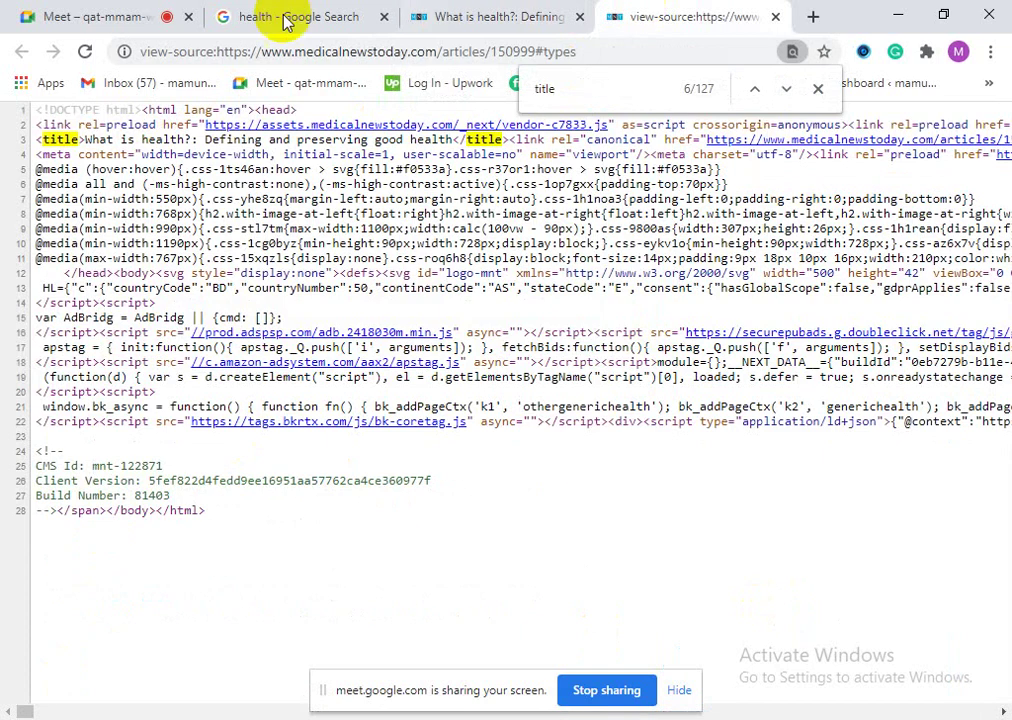
left_click(560, 12)
left_click(280, 14)
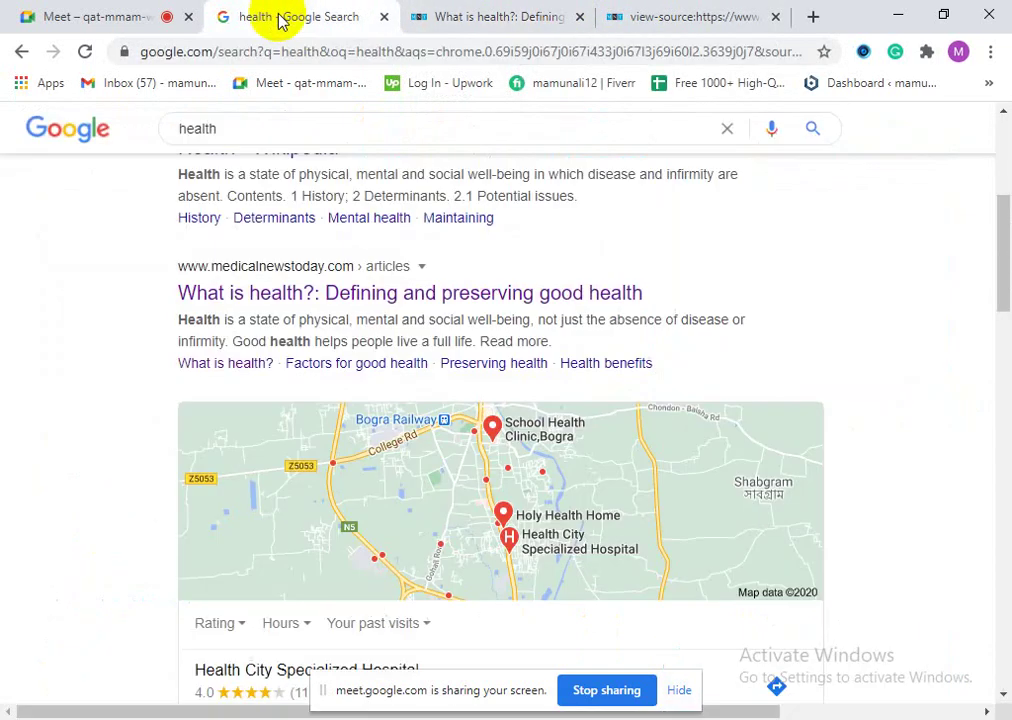
left_click(678, 10)
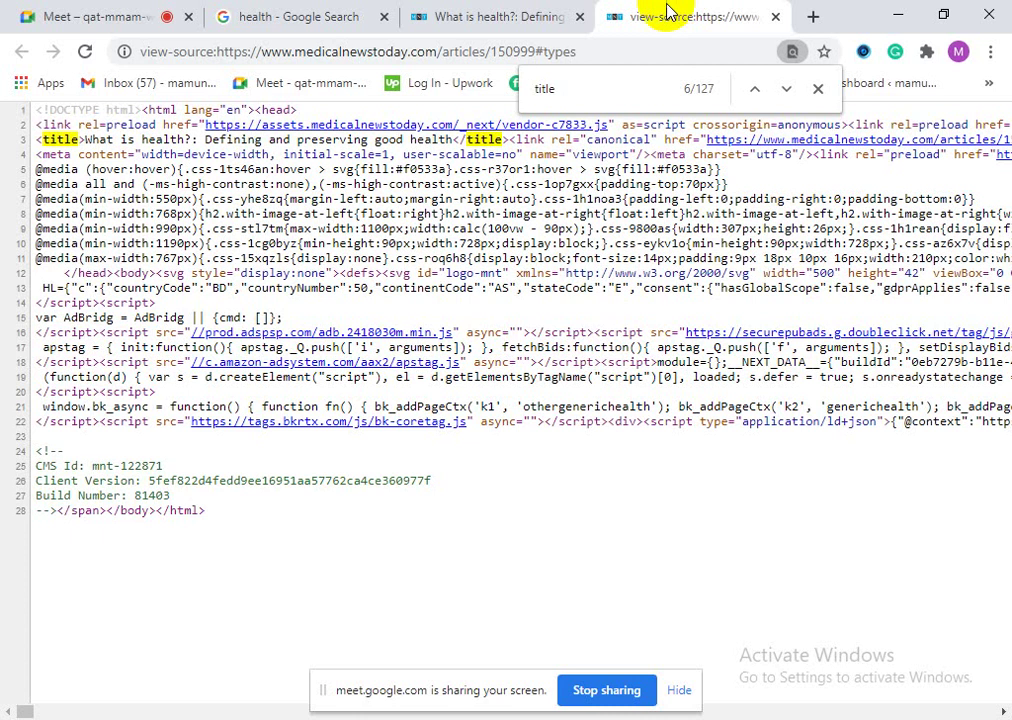
Step: Search the page source for "<h1" to locate the article's opening H1 tag
double_click(548, 90)
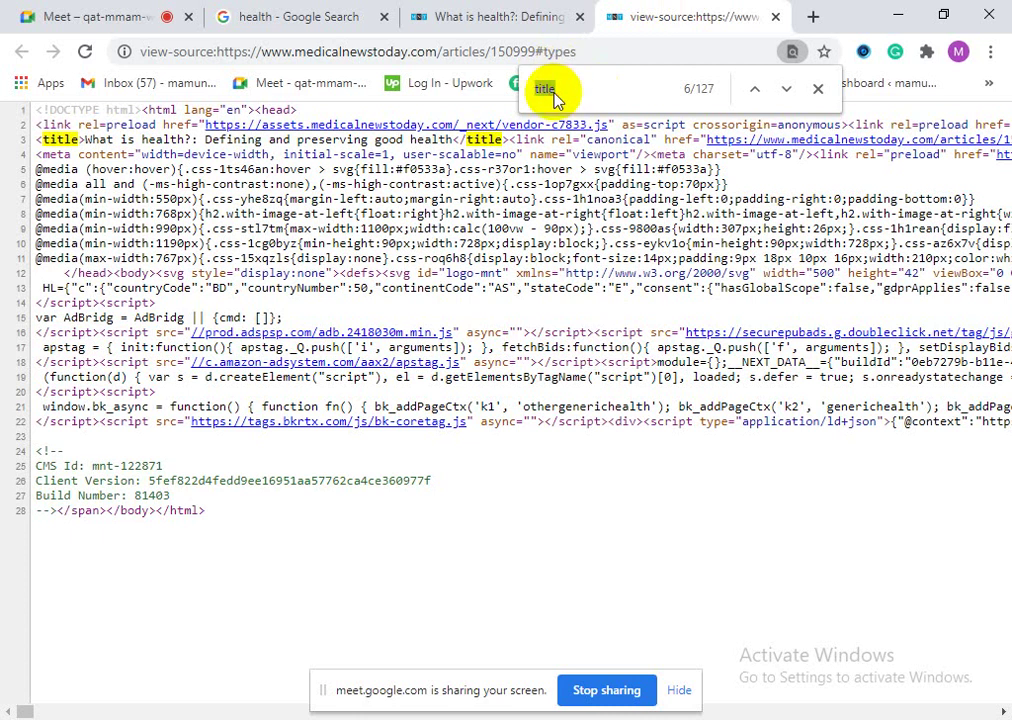
key("BackSpace")
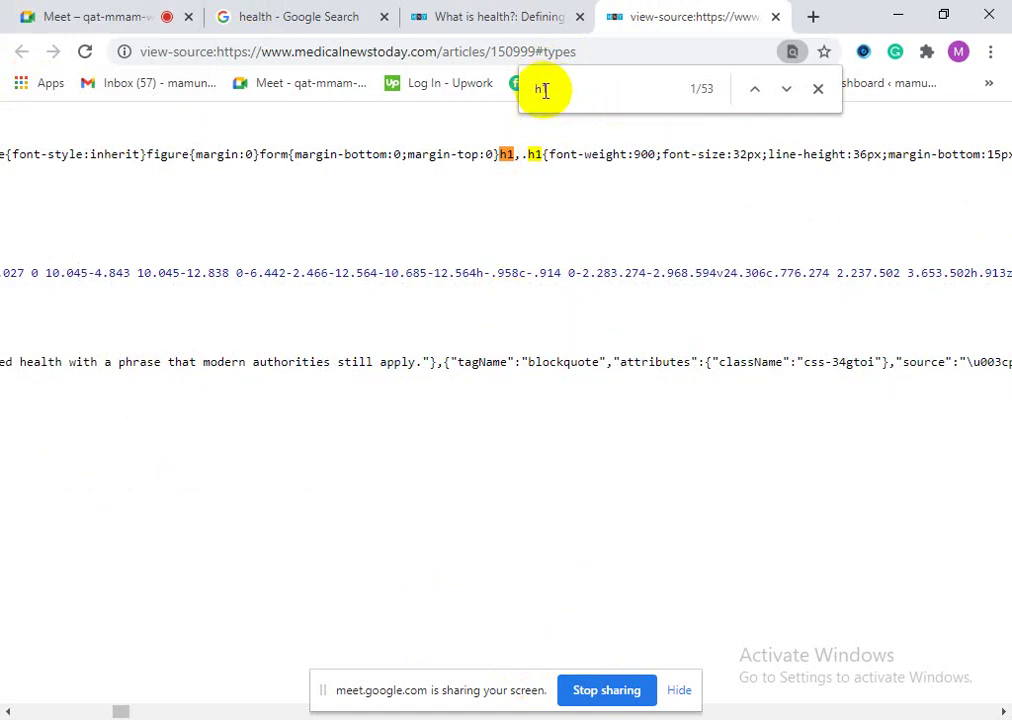
key("Home")
type("<")
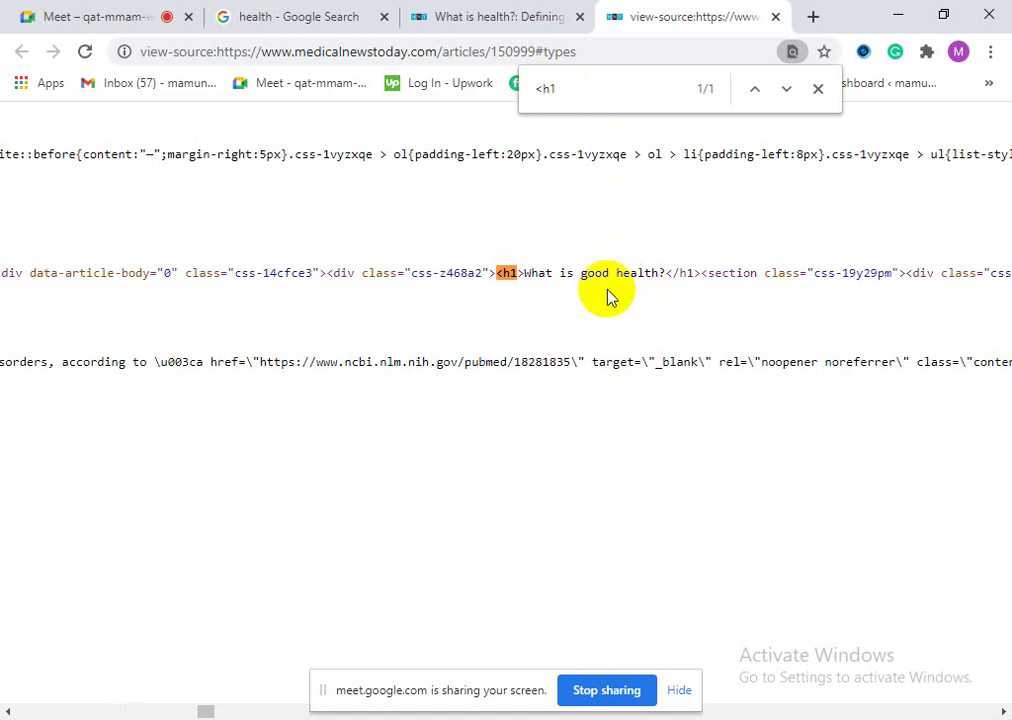
Step: Point out the H1 tag and highlight its heading text "What is good health?" in the page source
double_click(508, 278)
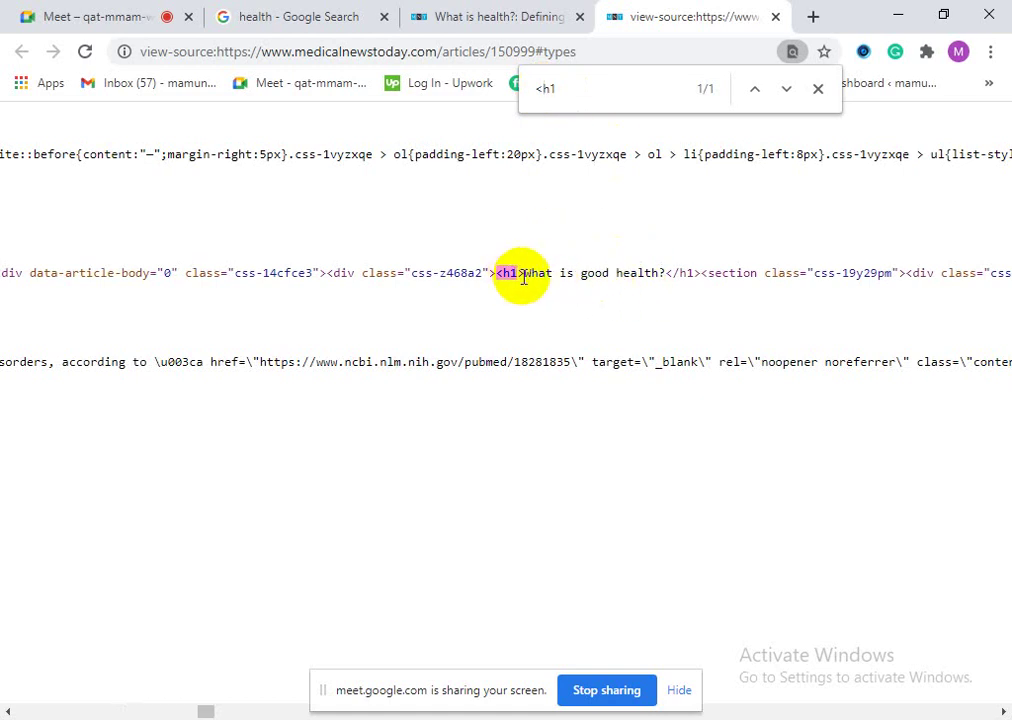
left_click(538, 288)
double_click(508, 283)
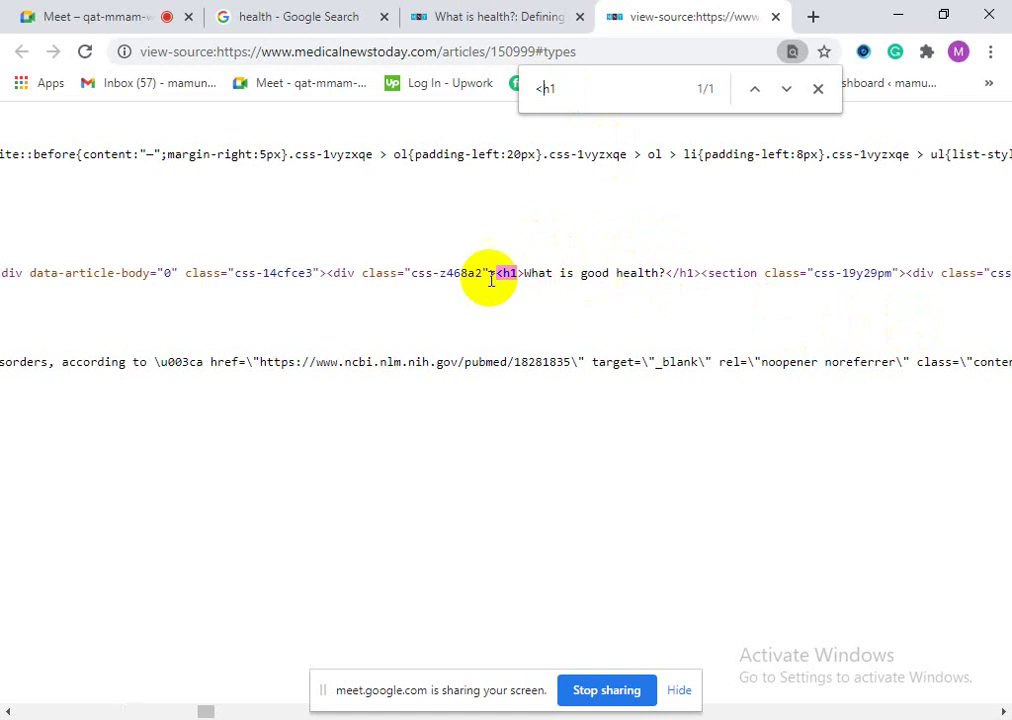
left_click_drag(526, 273, 664, 271)
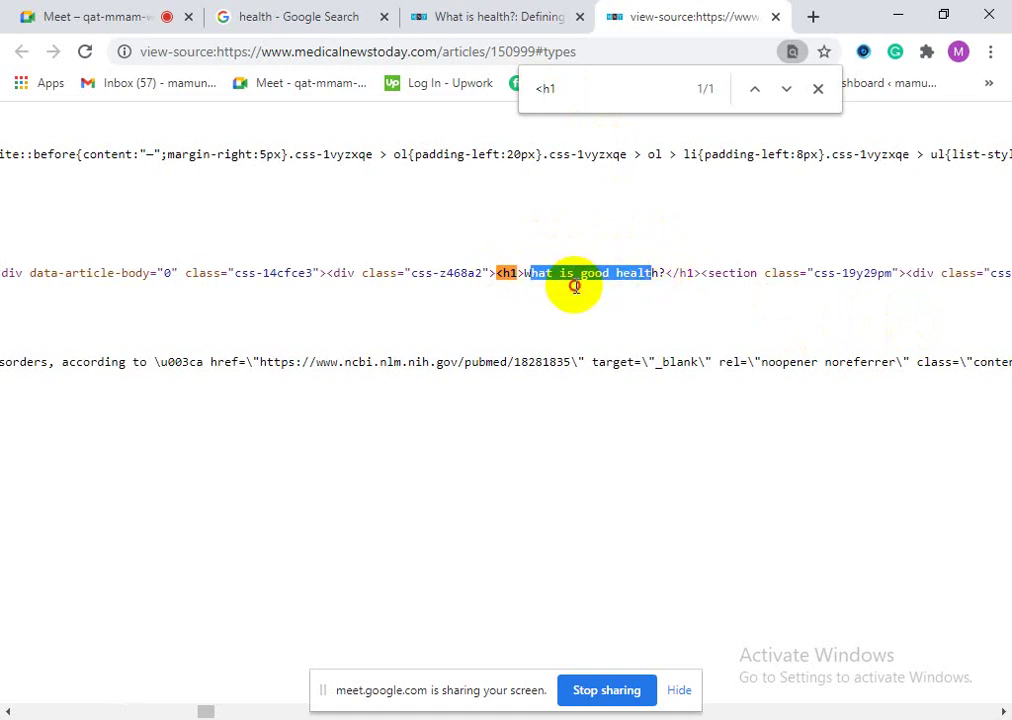
left_click(535, 265)
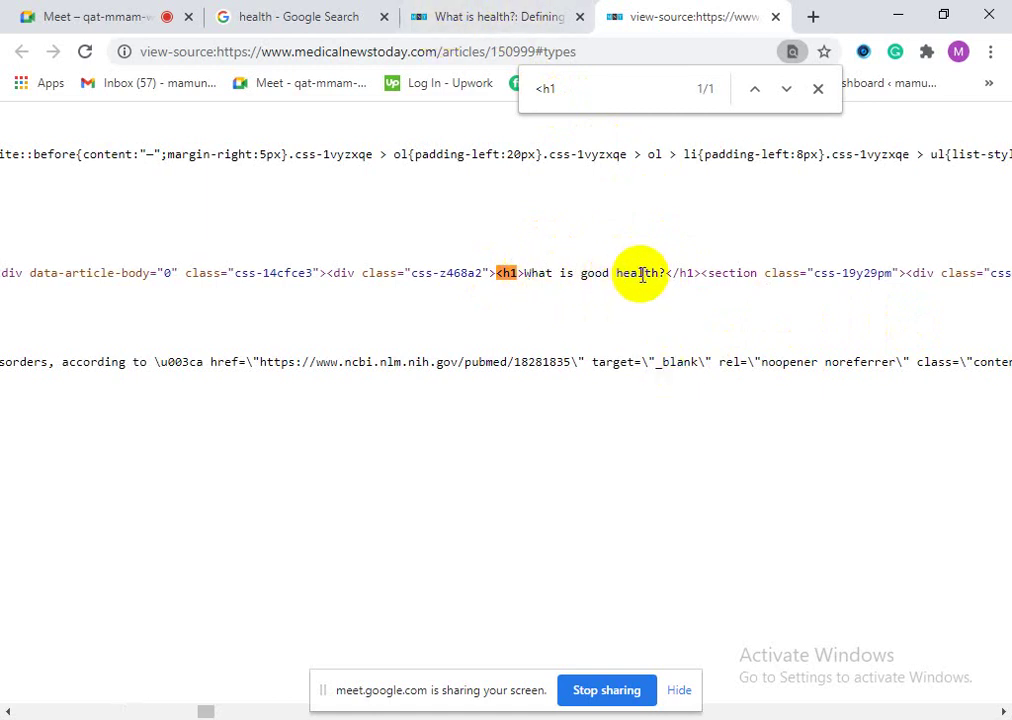
Step: Look for the H1 heading on the article page and in the Google results, and return to the page source
left_click(474, 20)
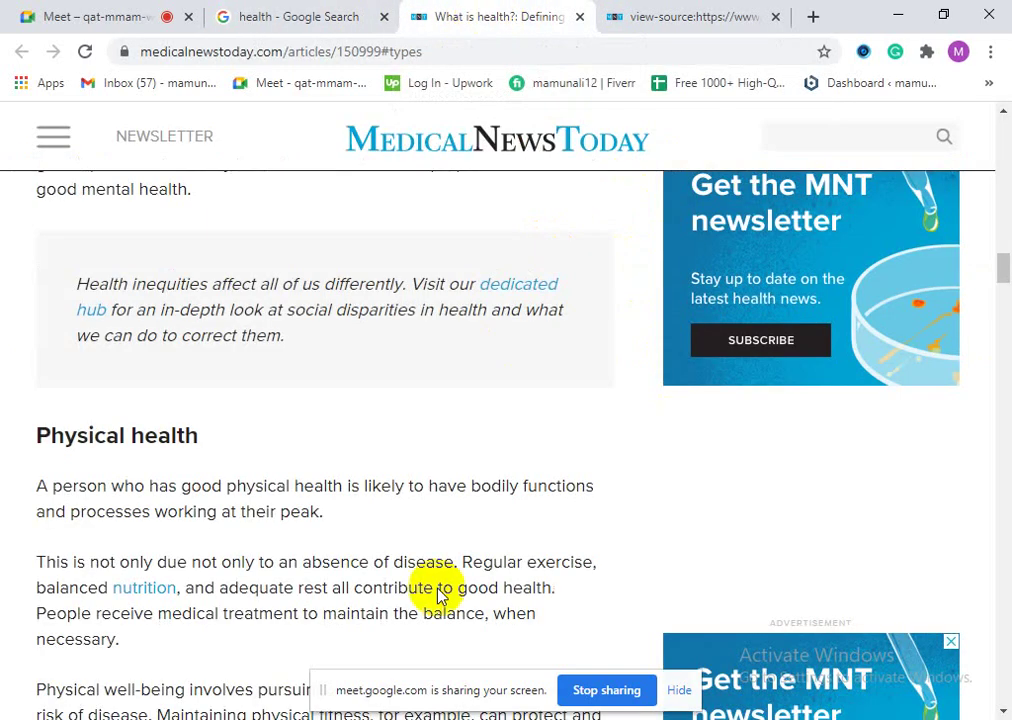
scroll(190, 440, "up", 7)
left_click(237, 10)
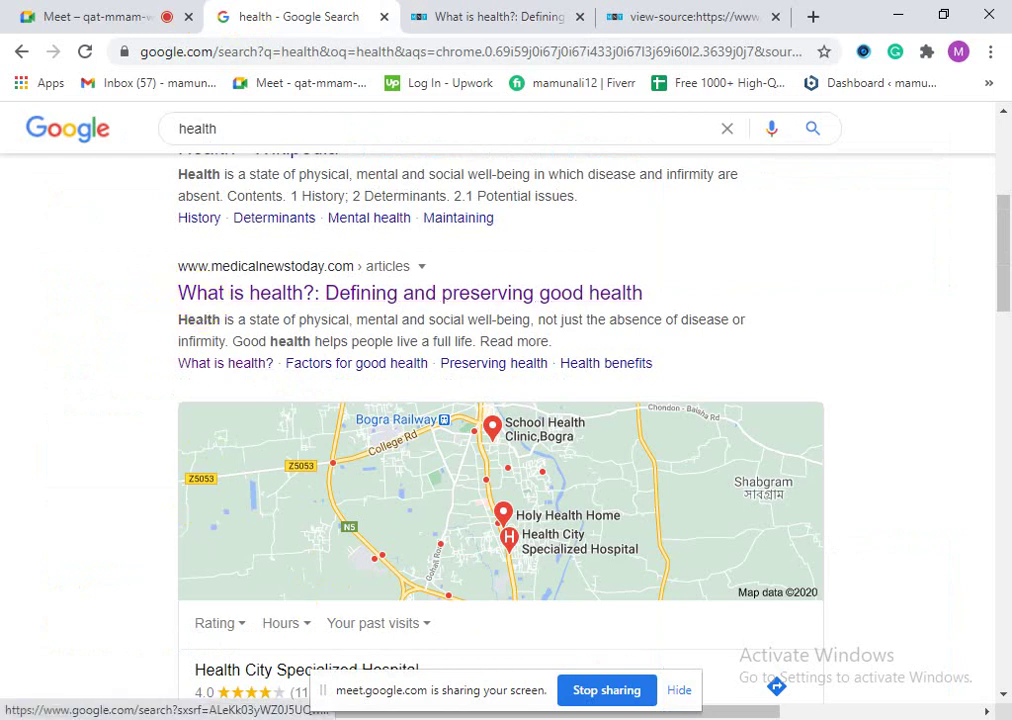
left_click(530, 10)
left_click(650, 16)
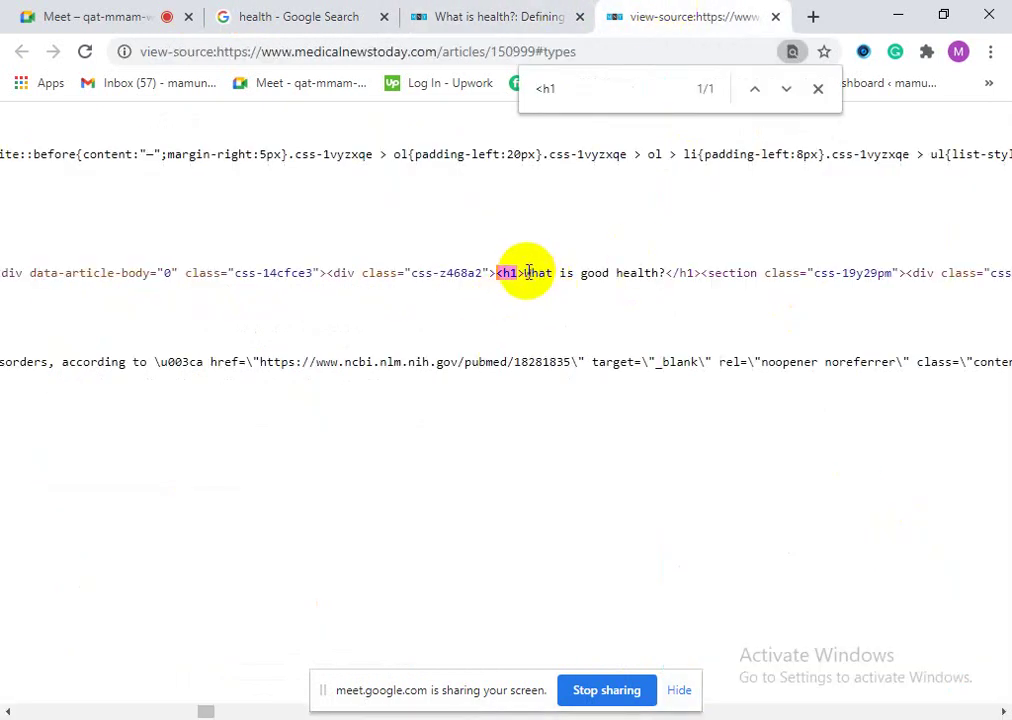
Step: Highlight "What is good health" inside the H1 tag again, and clear the selection
left_click(574, 277)
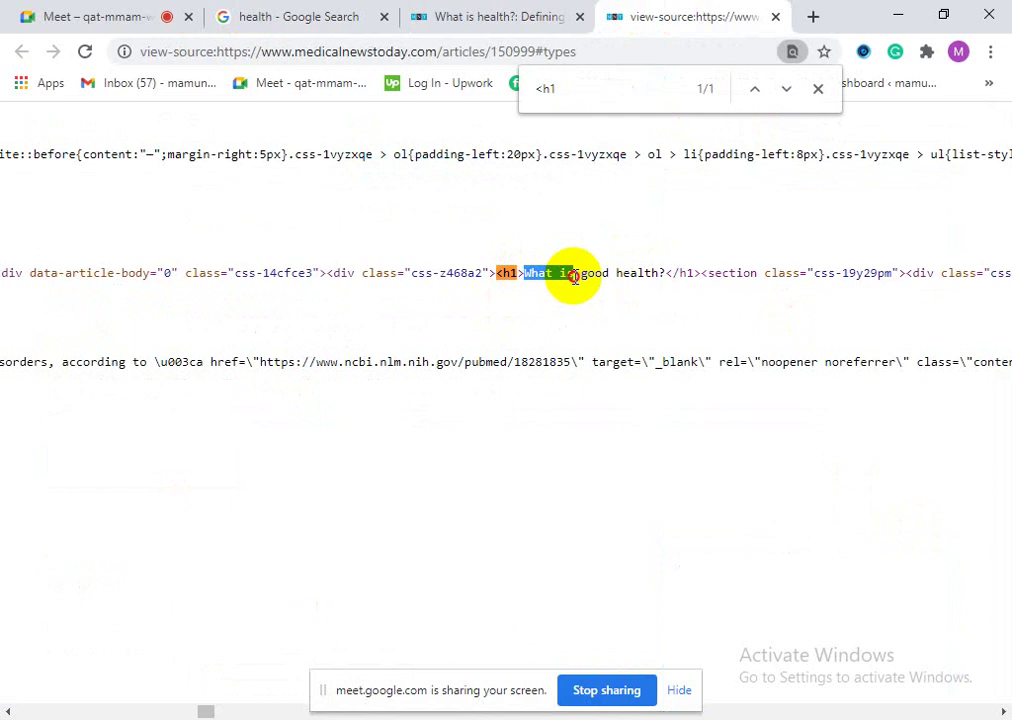
left_click_drag(574, 277, 653, 276)
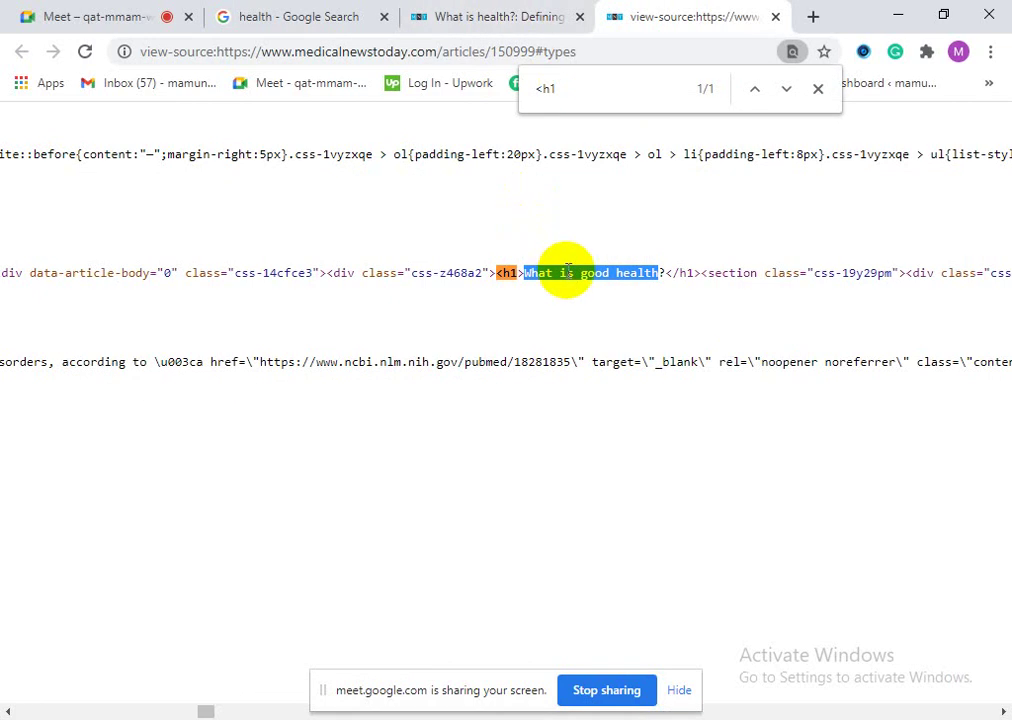
left_click(588, 275)
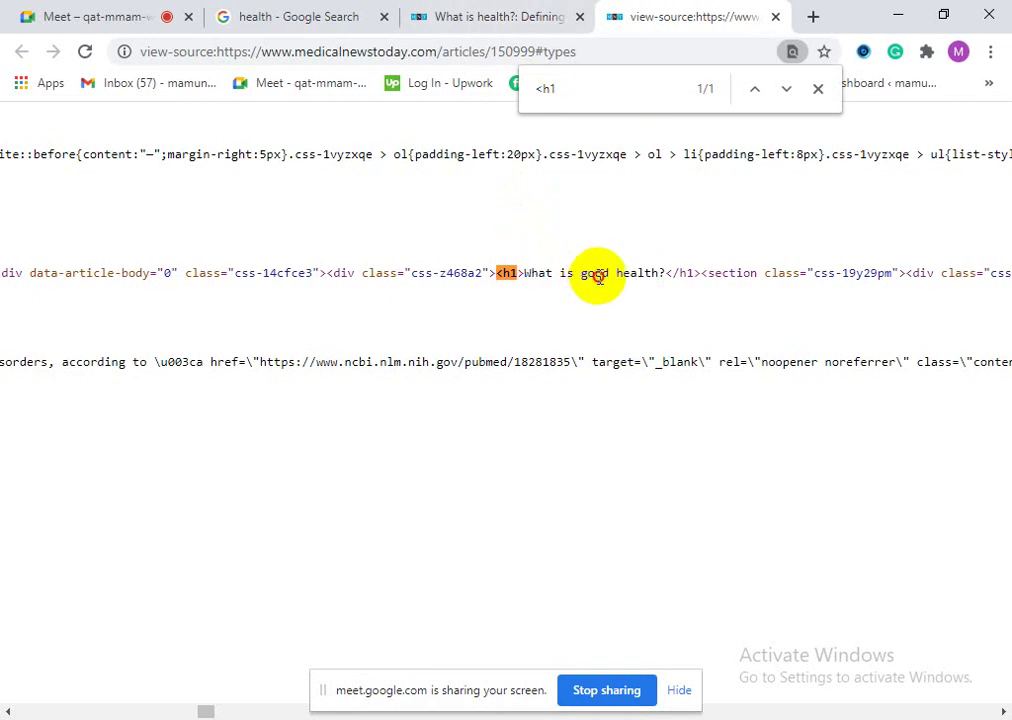
Step: Highlight the line containing the H1 tag in the page source, clear the highlight, and search the source for "<alt"
double_click(597, 275)
triple_click(636, 276)
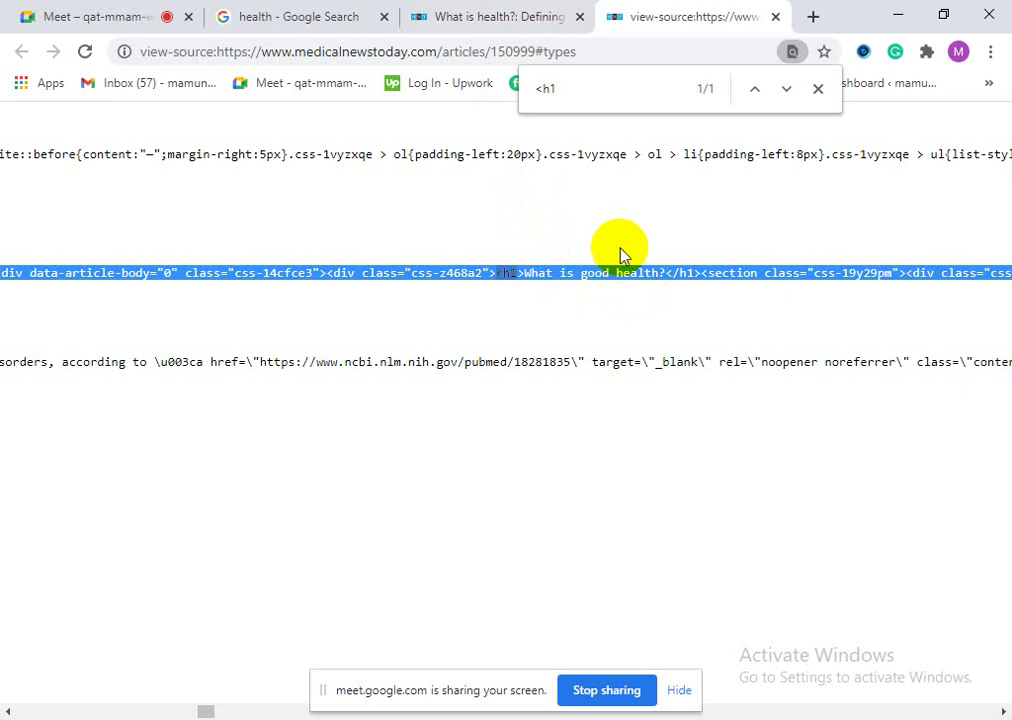
left_click(619, 271)
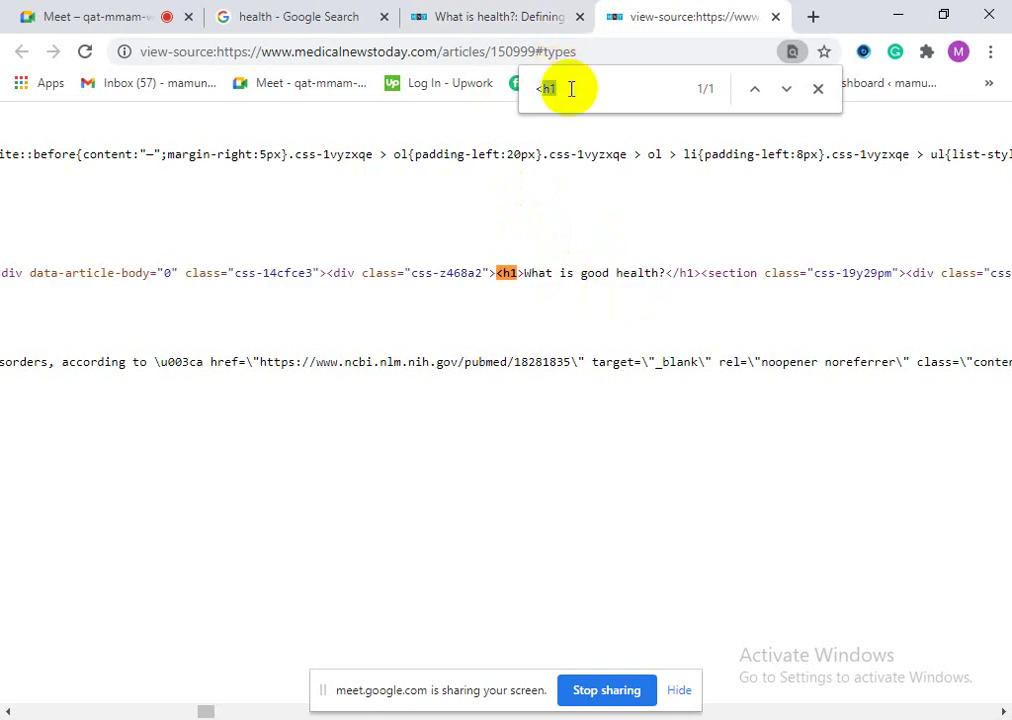
type("a")
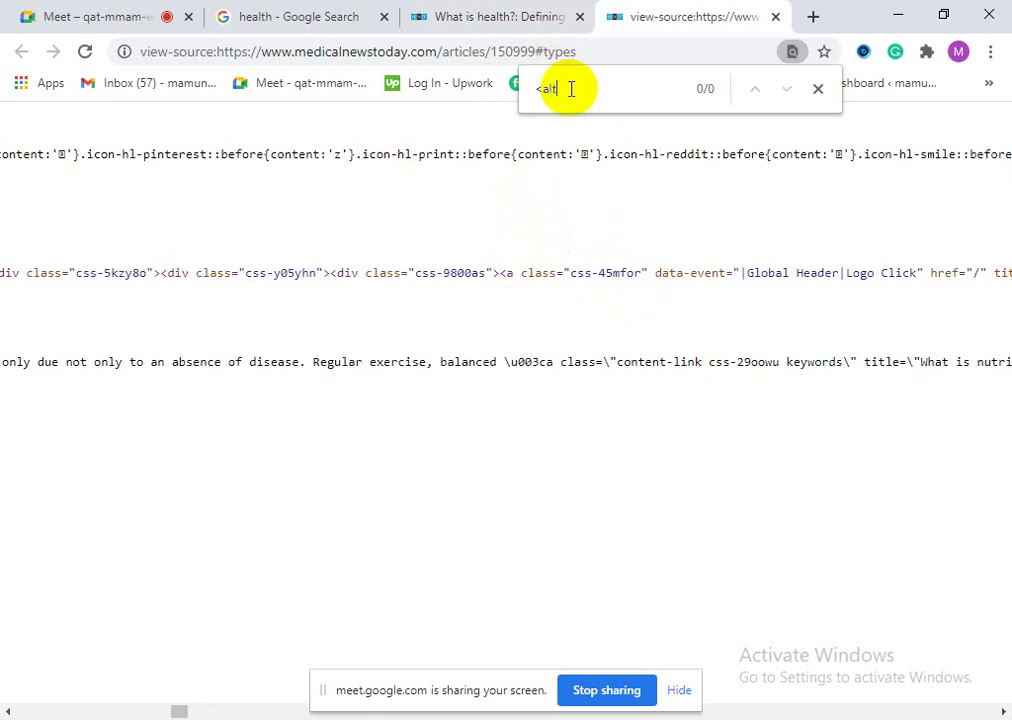
type("lt")
Step: Switch to the Meet call, admit the person waiting to join, and return to the page source
left_click(106, 10)
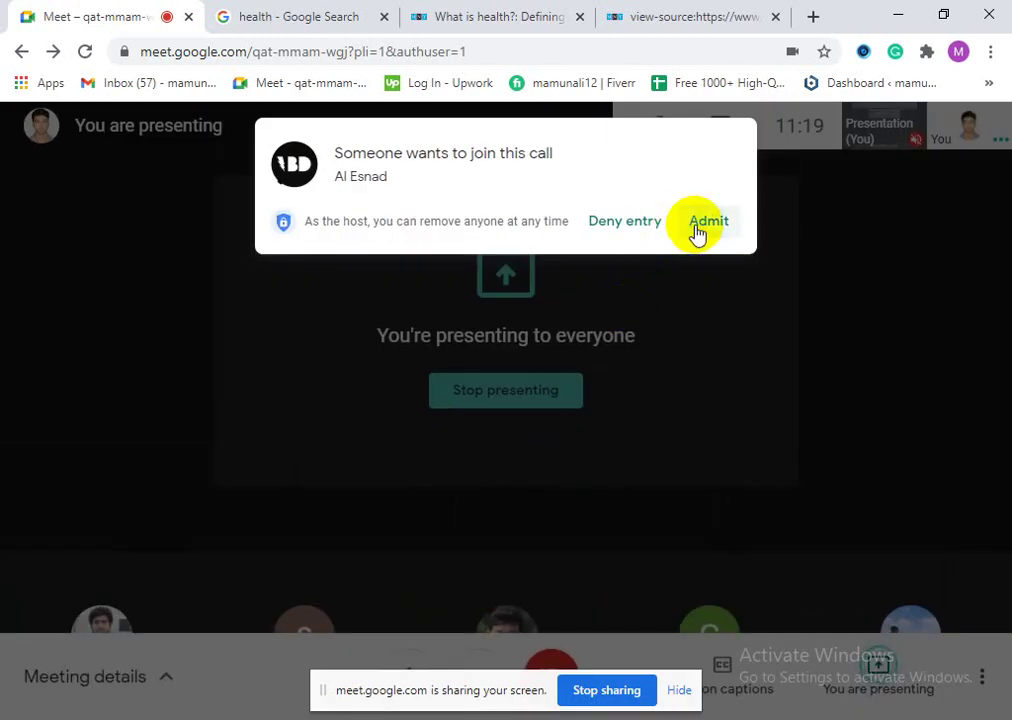
left_click(705, 222)
left_click(640, 12)
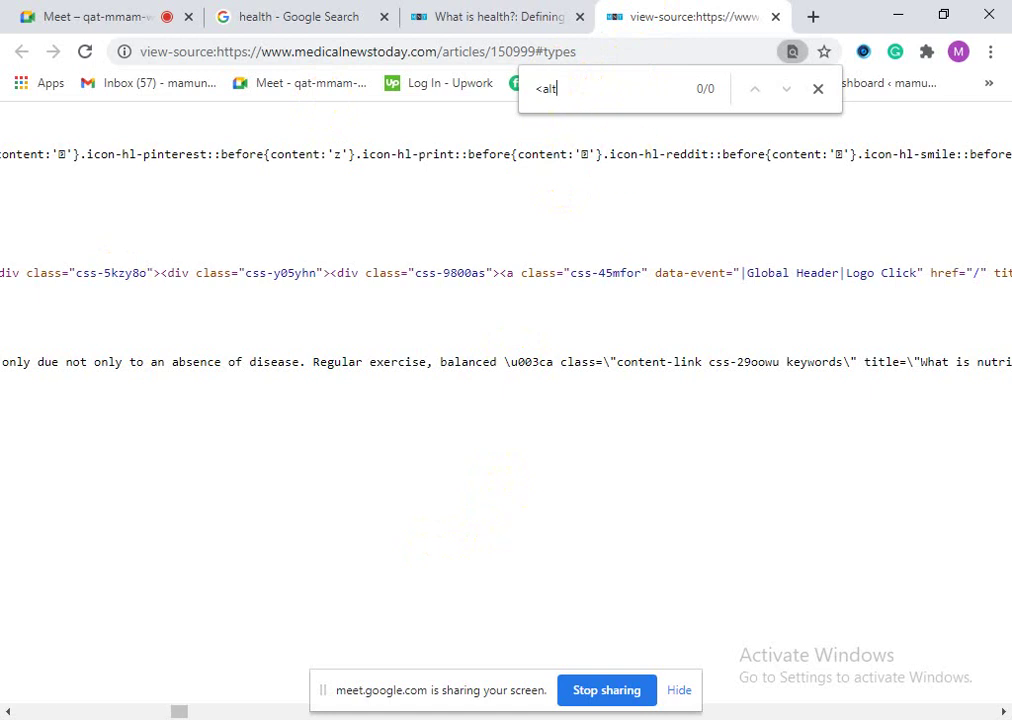
Step: Go back to the beginning of the page source and clear the "<alt" search term
left_click_drag(181, 712, 20, 711)
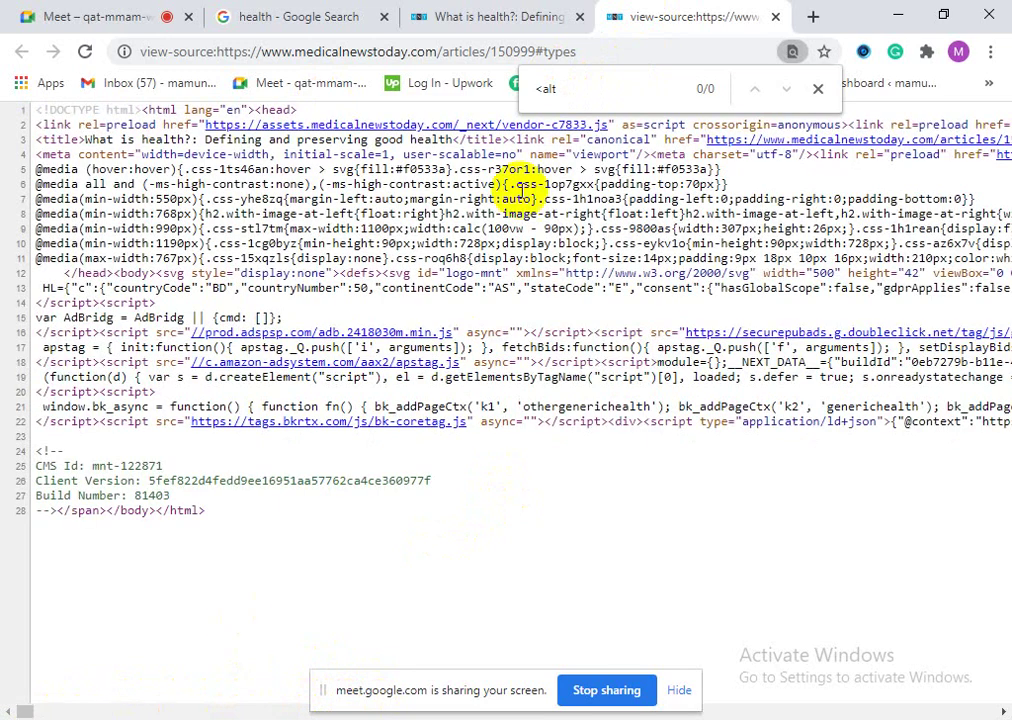
left_click(568, 95)
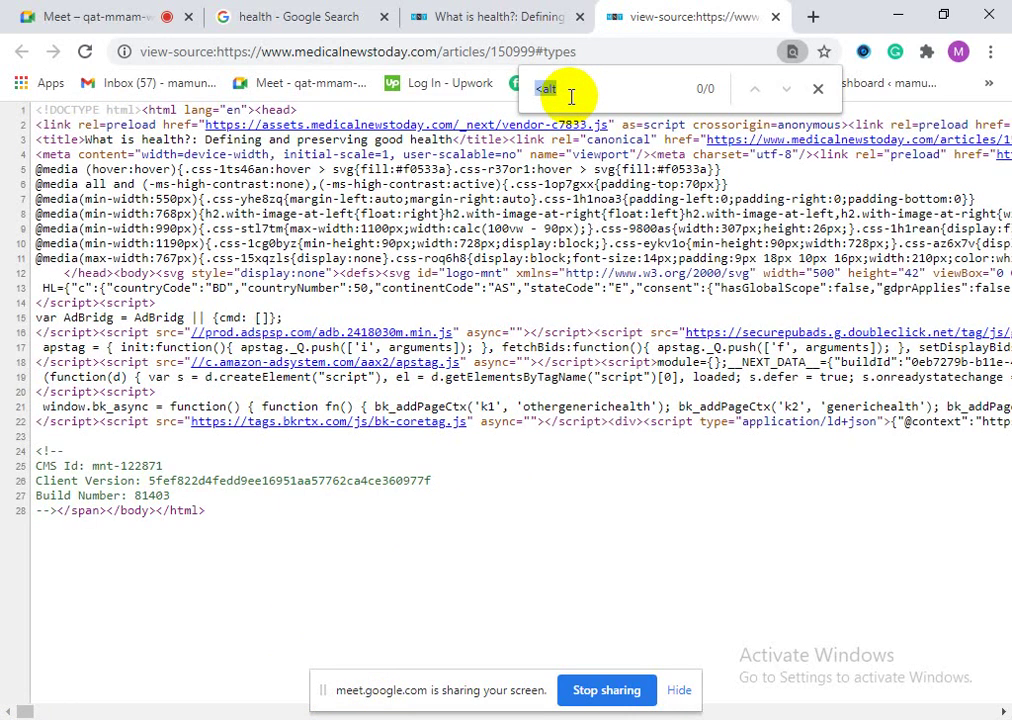
key("Escape")
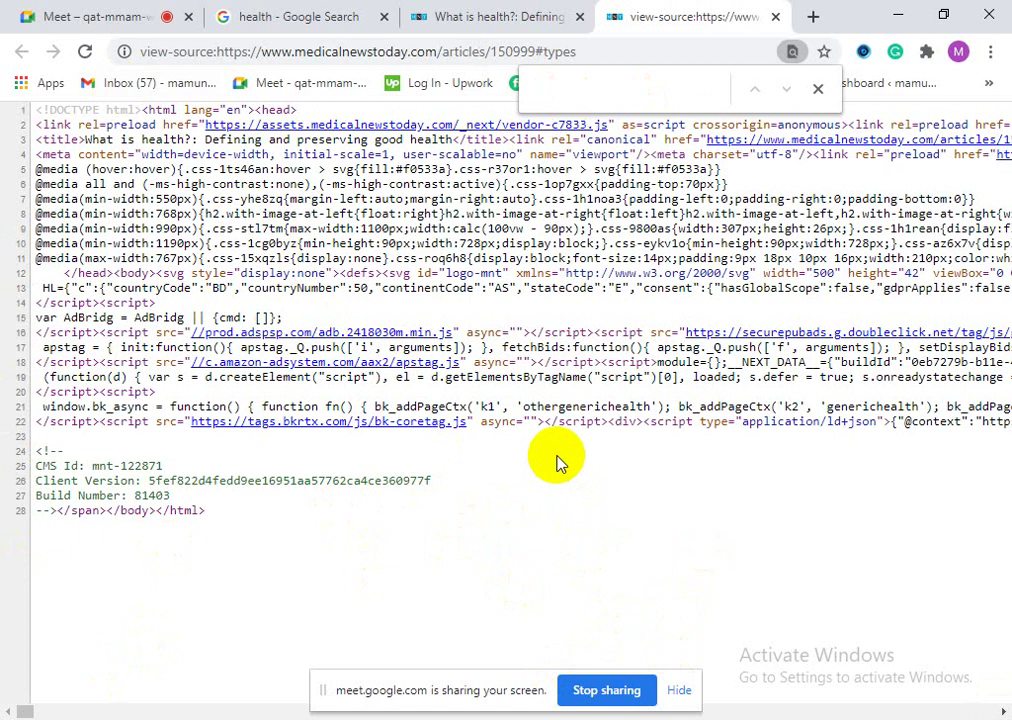
Step: Skim the article page from the Types section to the WHO wellness definition, and close the article
left_click(459, 14)
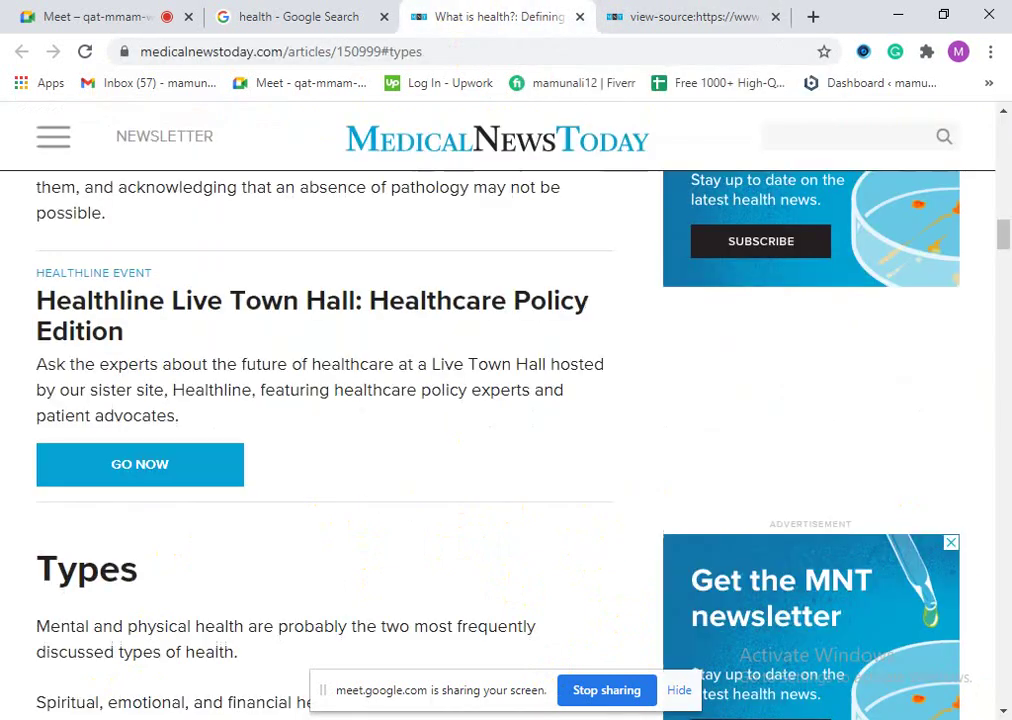
scroll(549, 361, "down", 15)
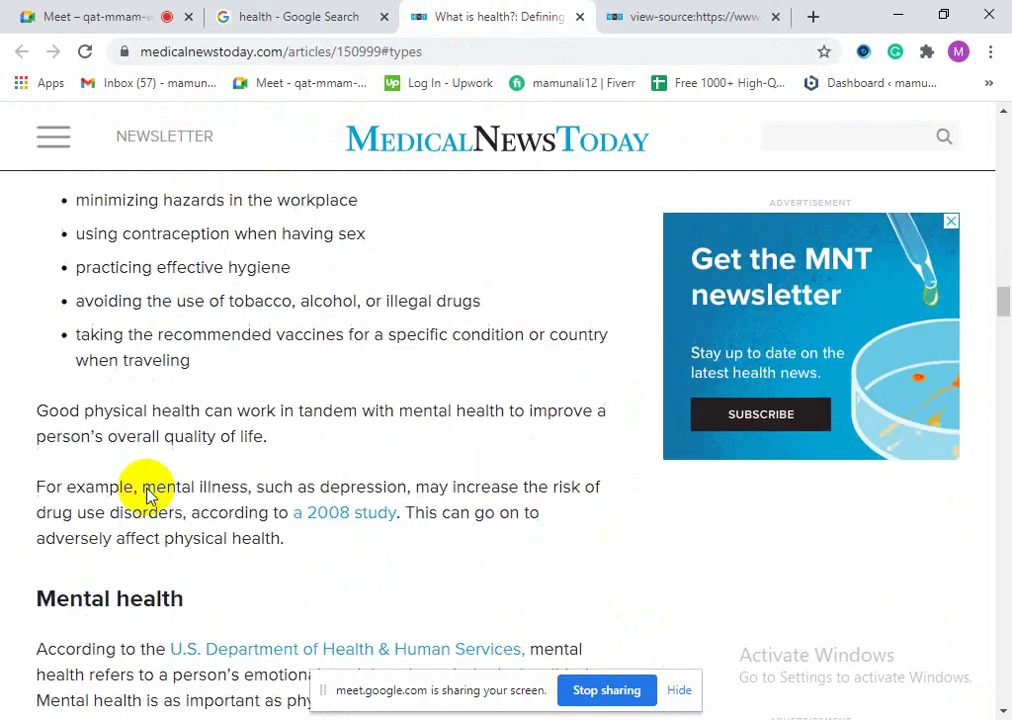
scroll(145, 492, "down", 20)
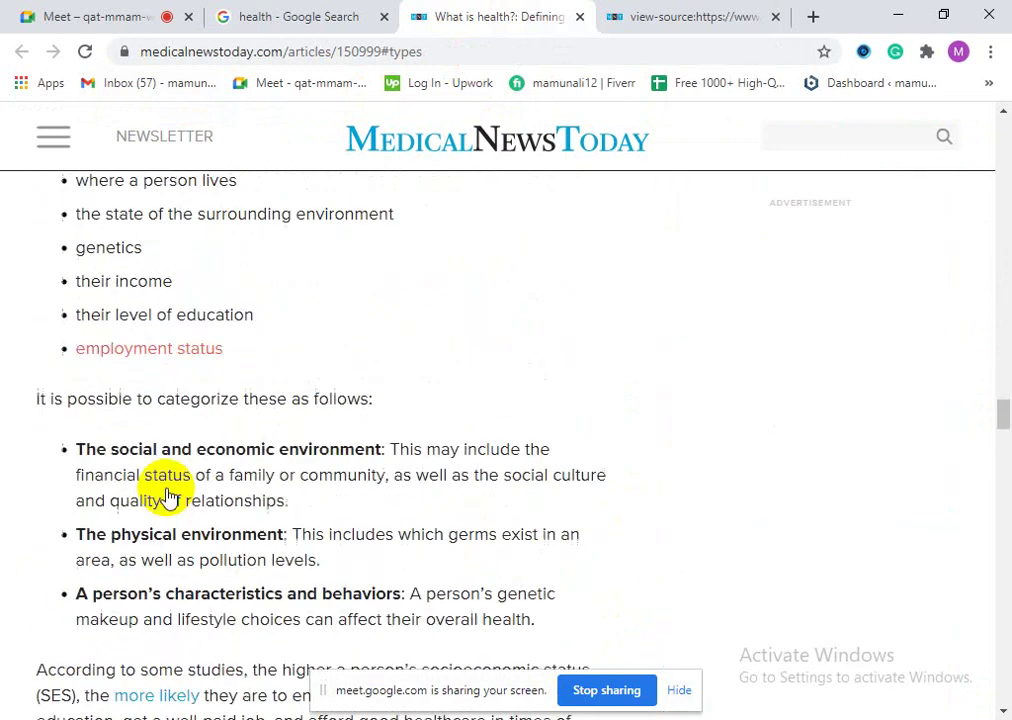
scroll(167, 497, "down", 12)
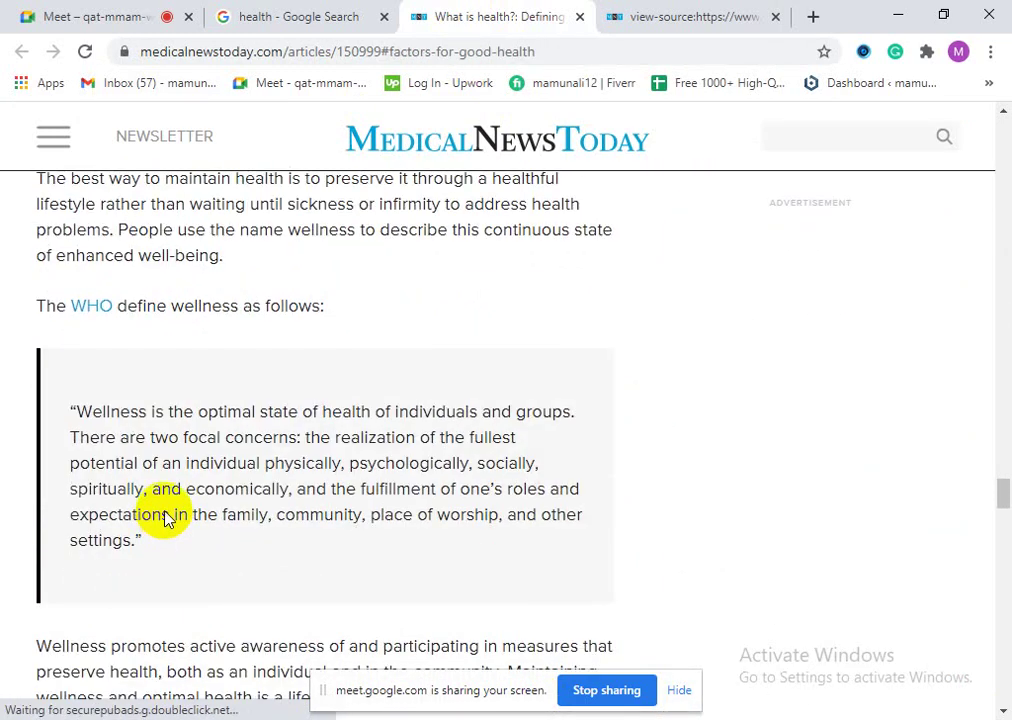
mouse_move(1000, 492)
left_mouse_down()
mouse_move(1005, 655)
mouse_move(994, 670)
mouse_move(574, 61)
left_mouse_up()
left_click(579, 17)
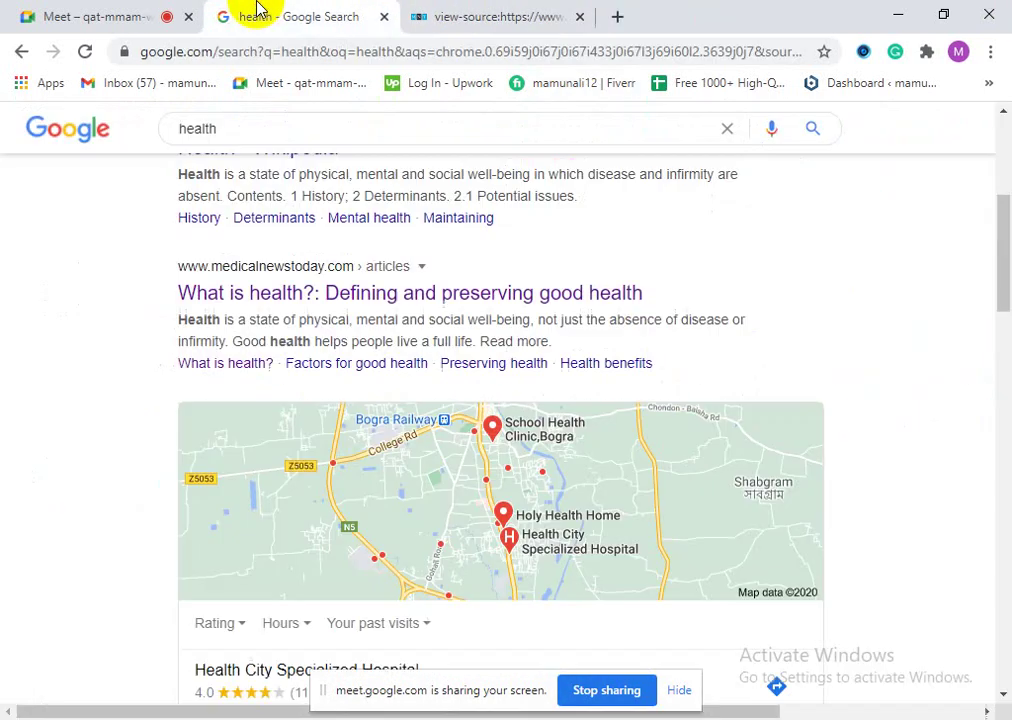
Step: Look through the Google results for health, and open the "What is health?" link under the Medical News Today result in a new tab
scroll(329, 368, "down", 8)
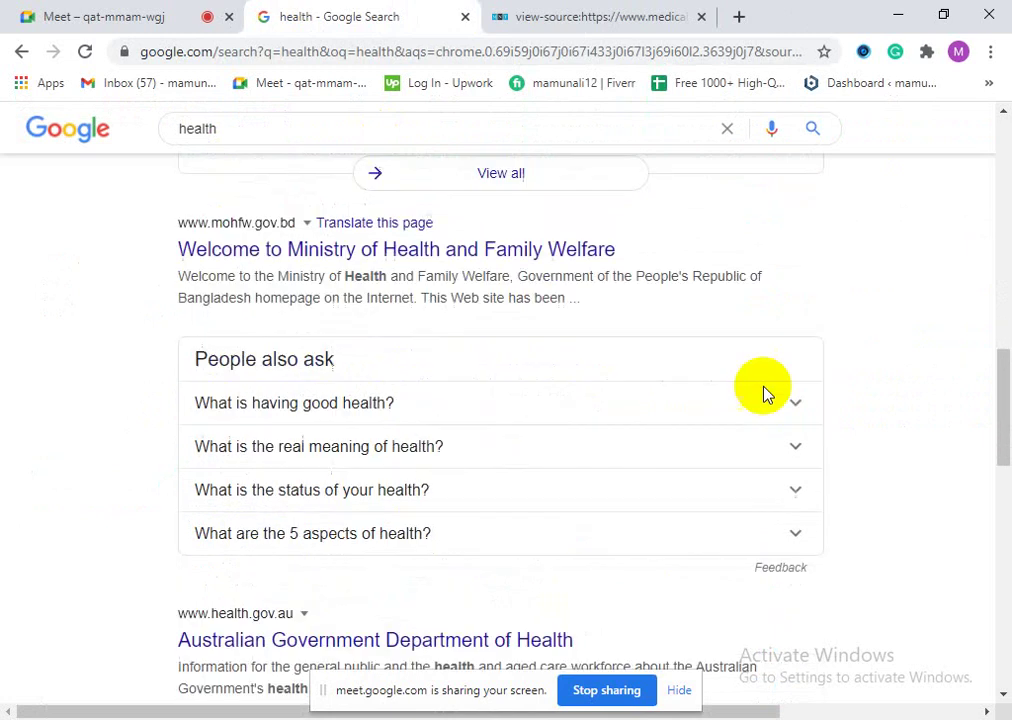
scroll(440, 340, "up", 3)
scroll(368, 590, "down", 2)
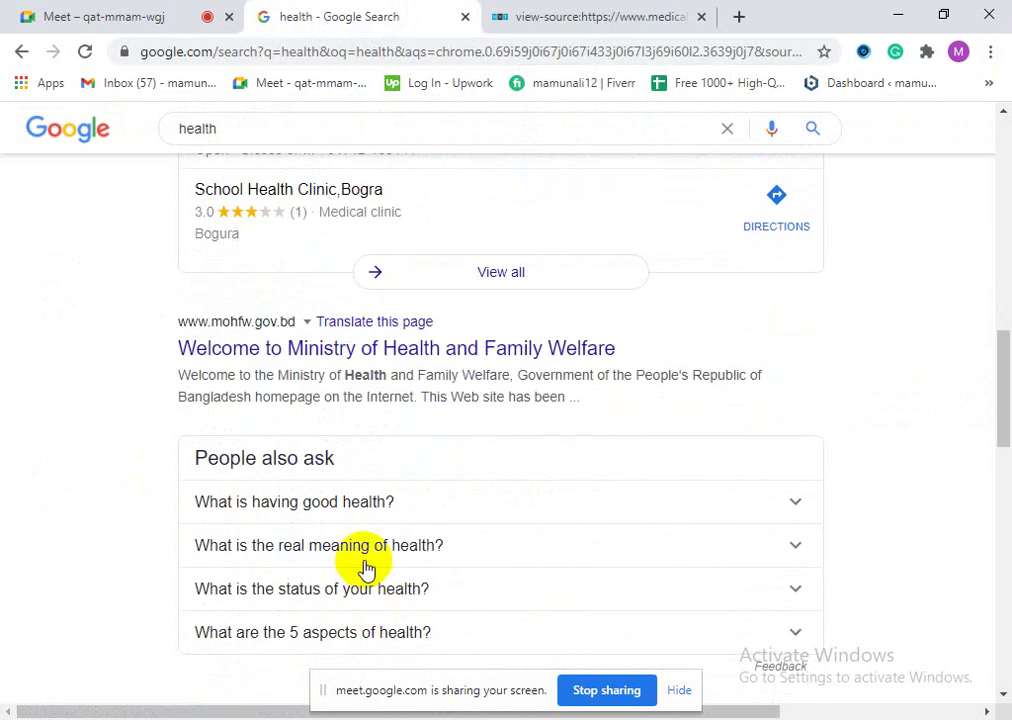
scroll(320, 545, "up", 2)
scroll(285, 523, "up", 4)
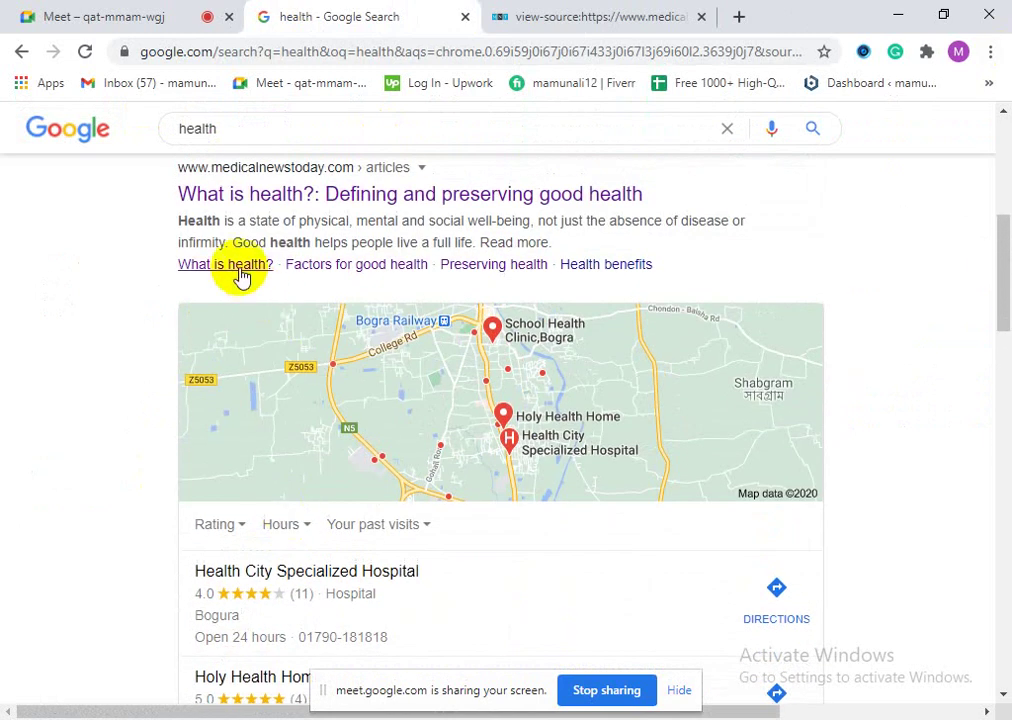
right_click(230, 264)
left_click(258, 273)
left_click(440, 16)
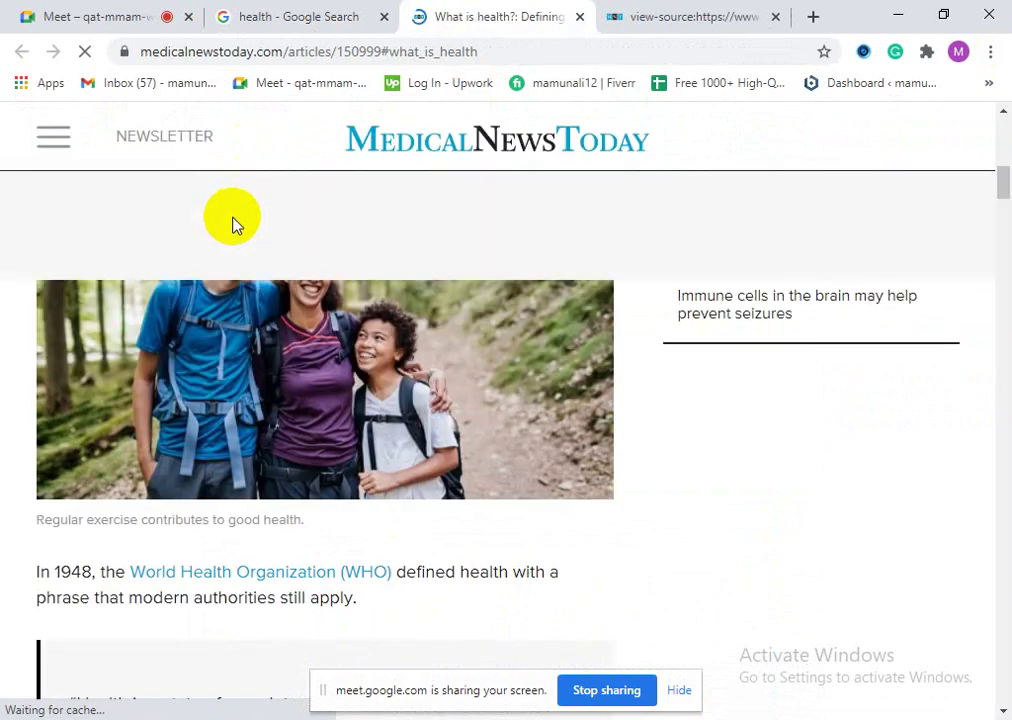
Step: Close the old page source, and open the source of the newly opened "What is health?" article page
left_click(775, 16)
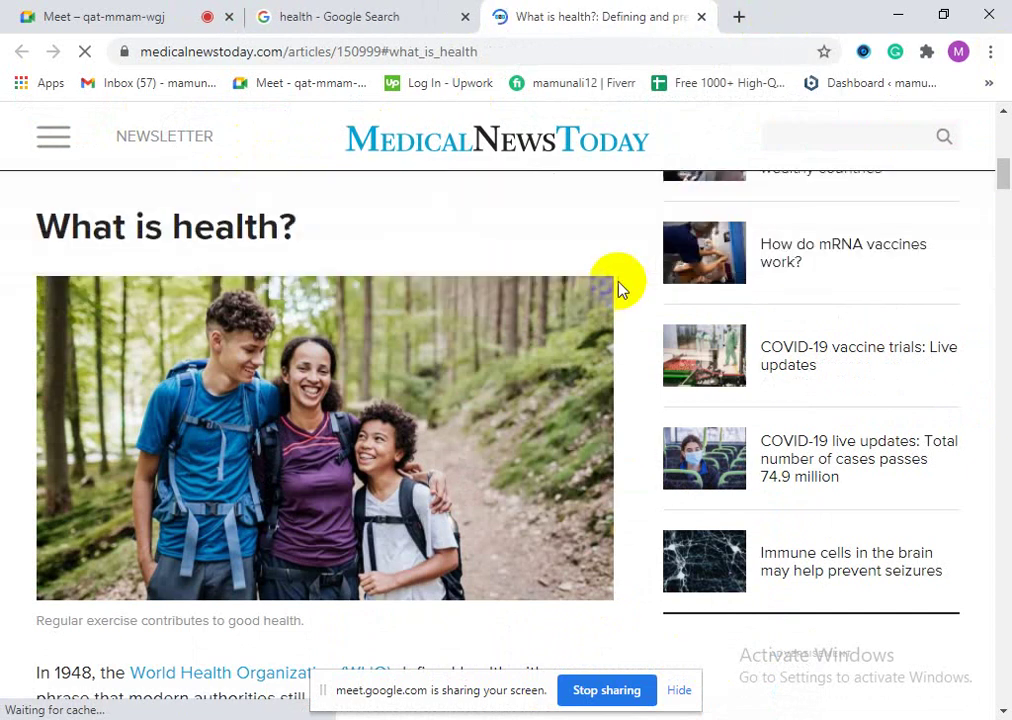
right_click(560, 236)
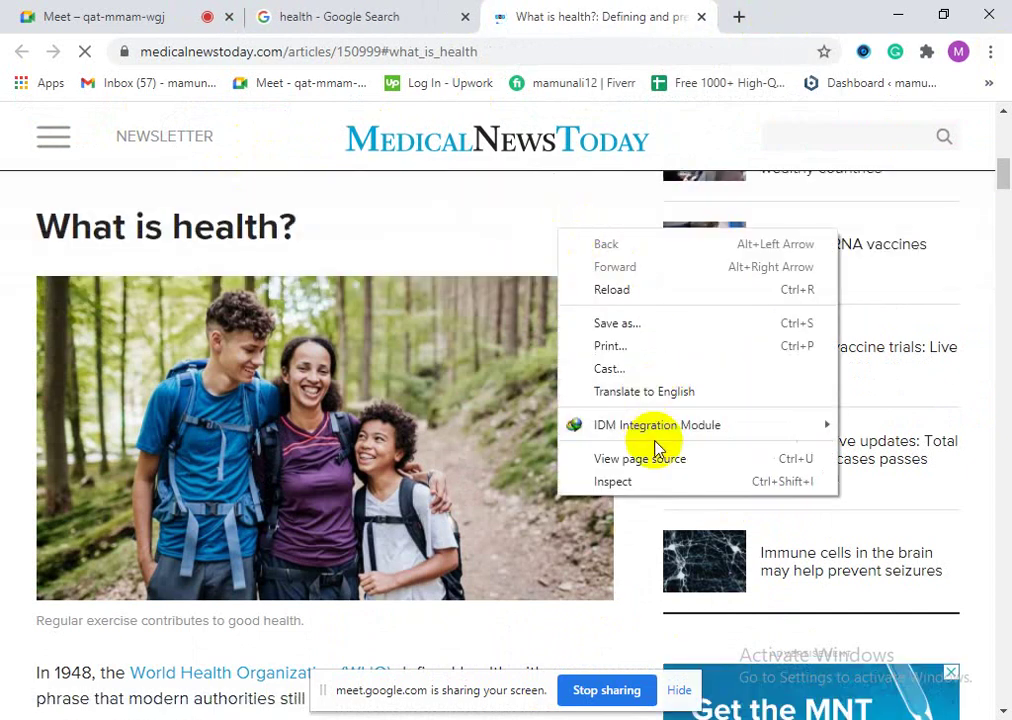
left_click(643, 459)
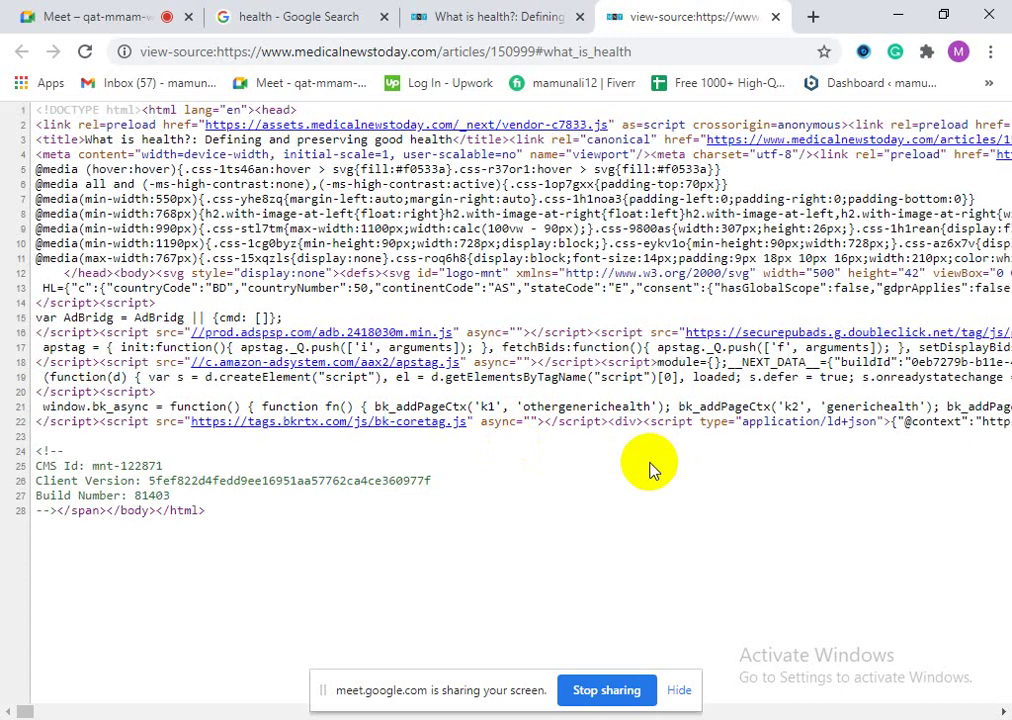
Step: Search the new page source for "<alt", and select the search term for replacement
key("ctrl+f")
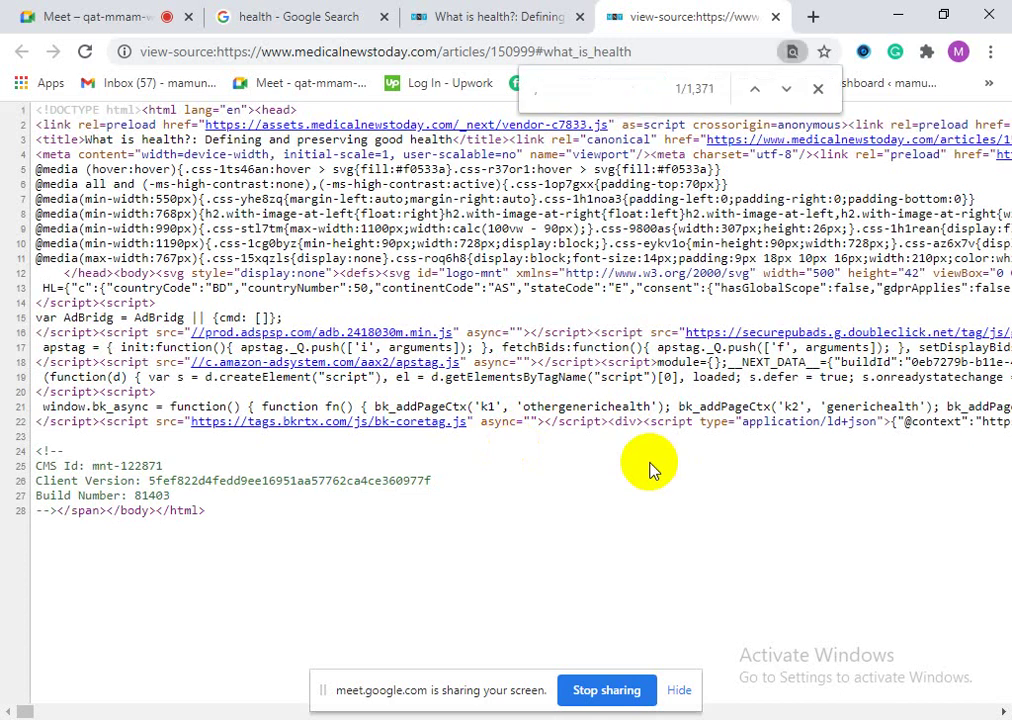
type("<alt")
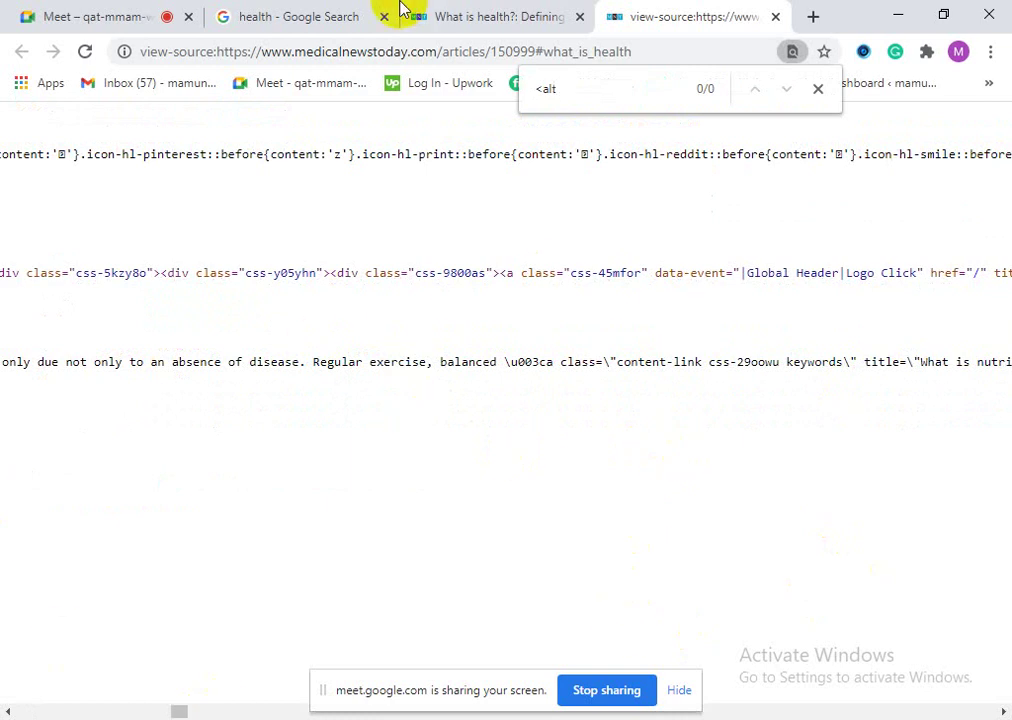
triple_click(537, 95)
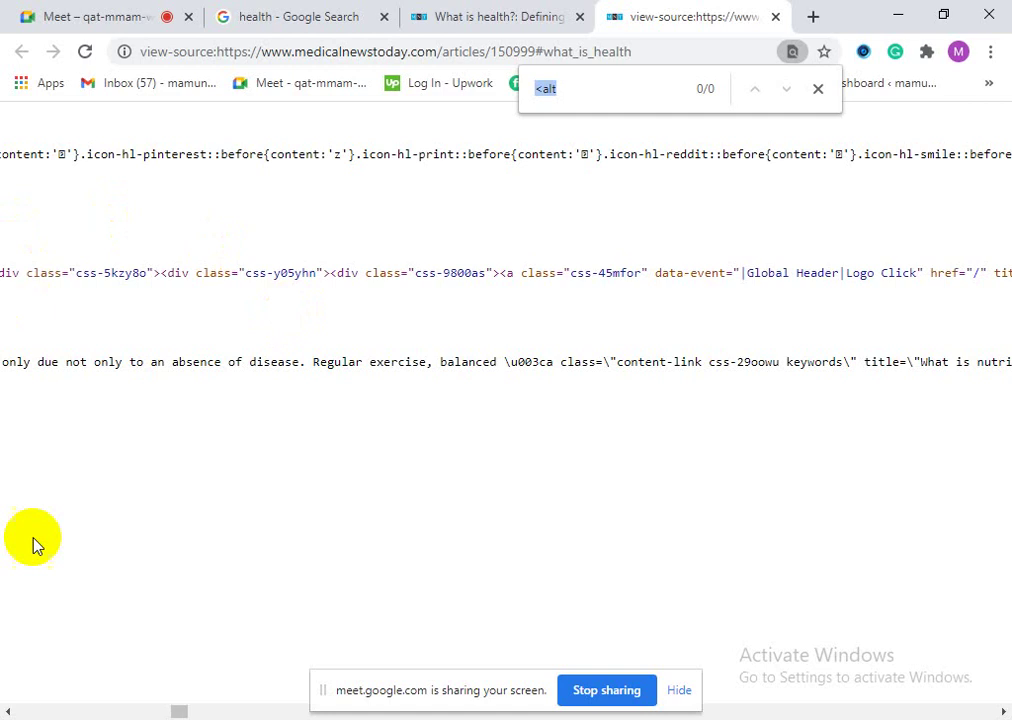
Step: Look at the image in the article's "What is health?" section, and return to the beginning of the page source
left_click(565, 12)
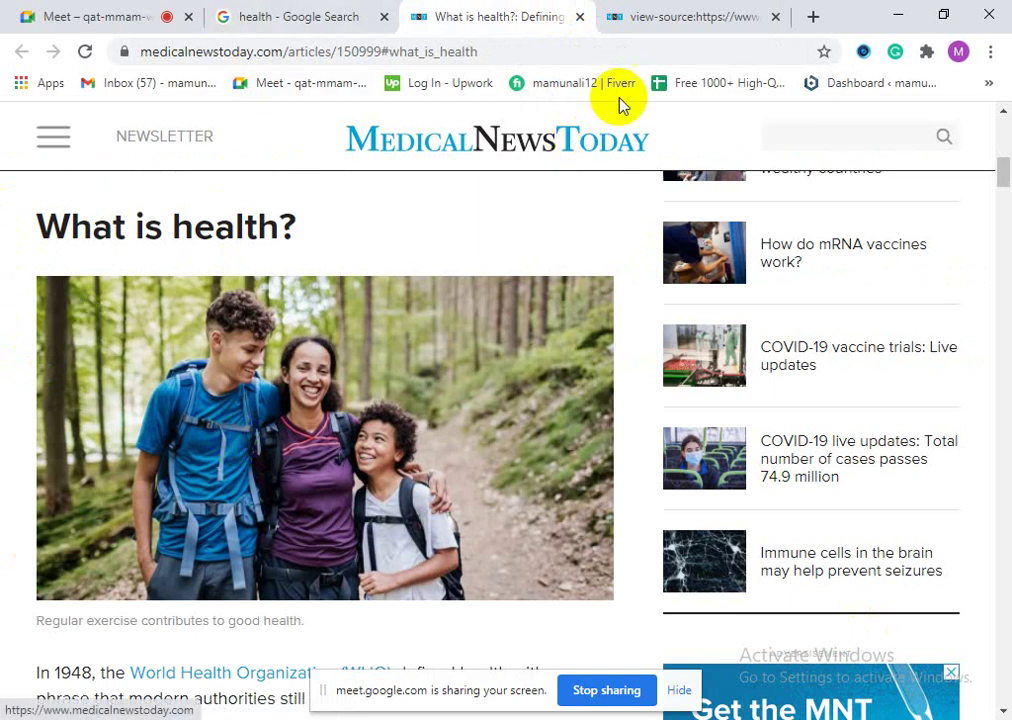
left_click(640, 20)
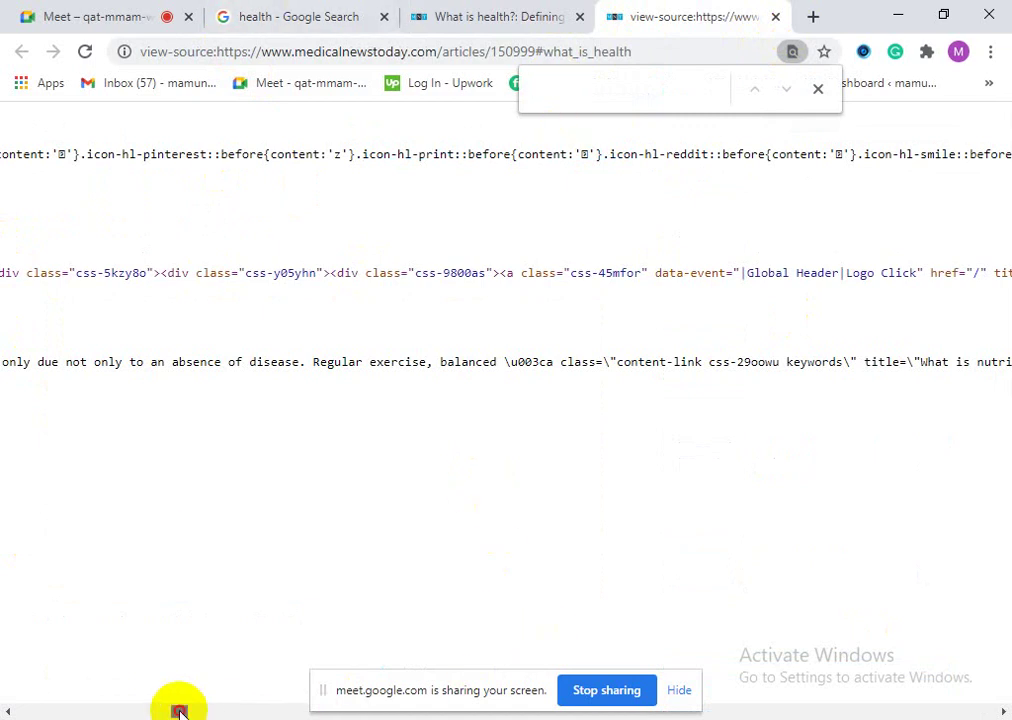
left_click_drag(178, 711, 24, 711)
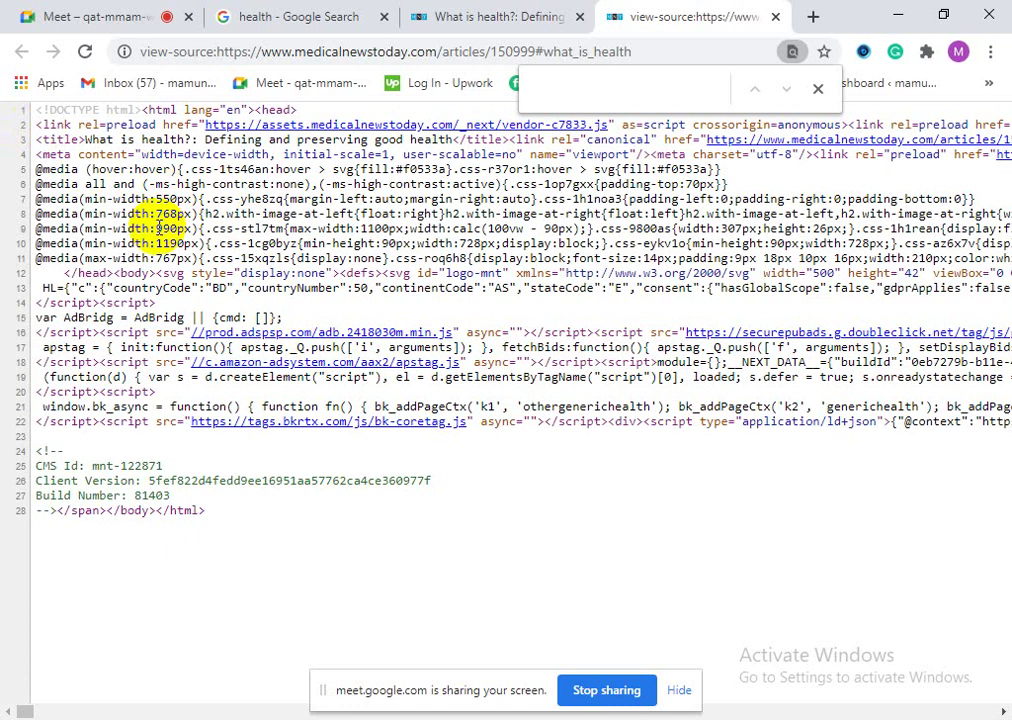
Step: Check the opening of the article page, return to its source, and close the page search
left_click(360, 16)
left_click(430, 16)
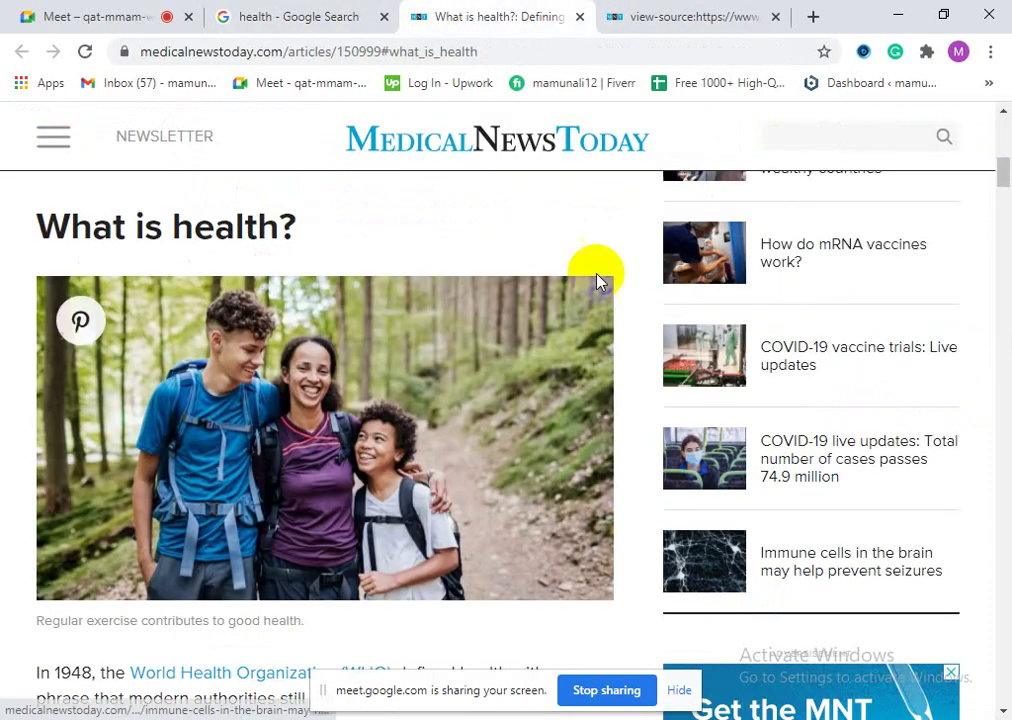
scroll(597, 281, "up", 8)
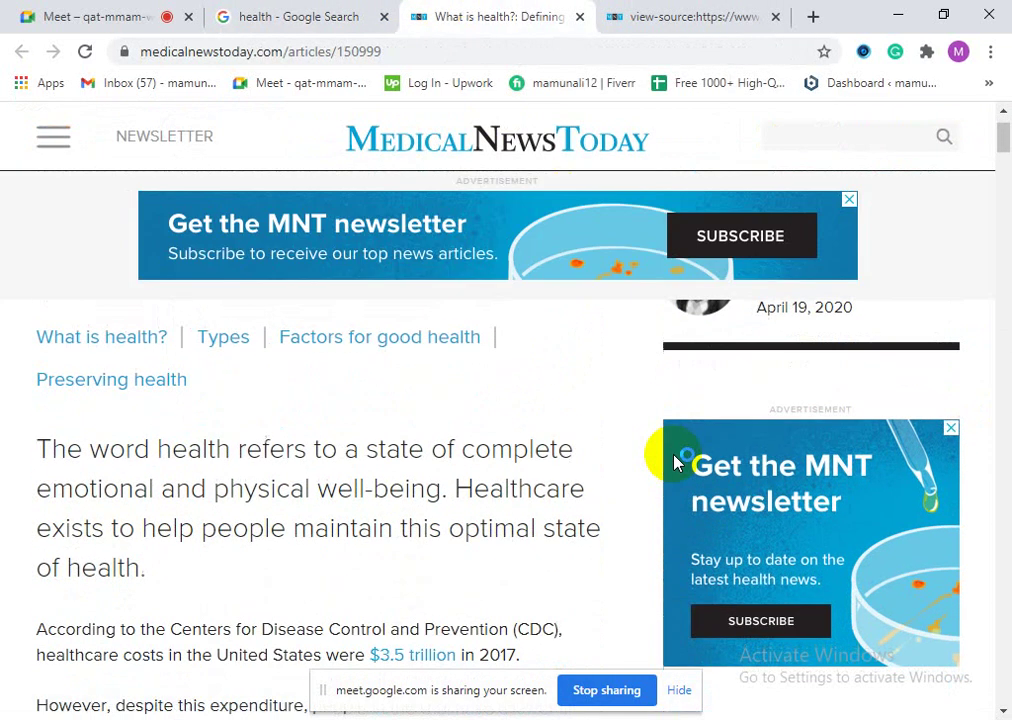
left_click(615, 17)
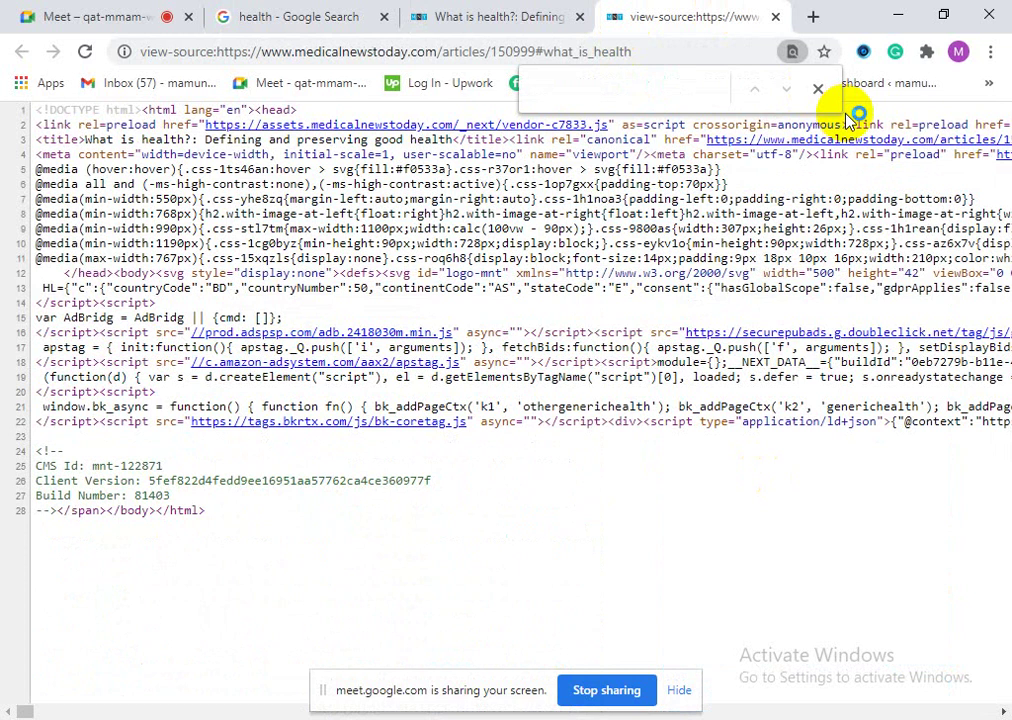
left_click(818, 89)
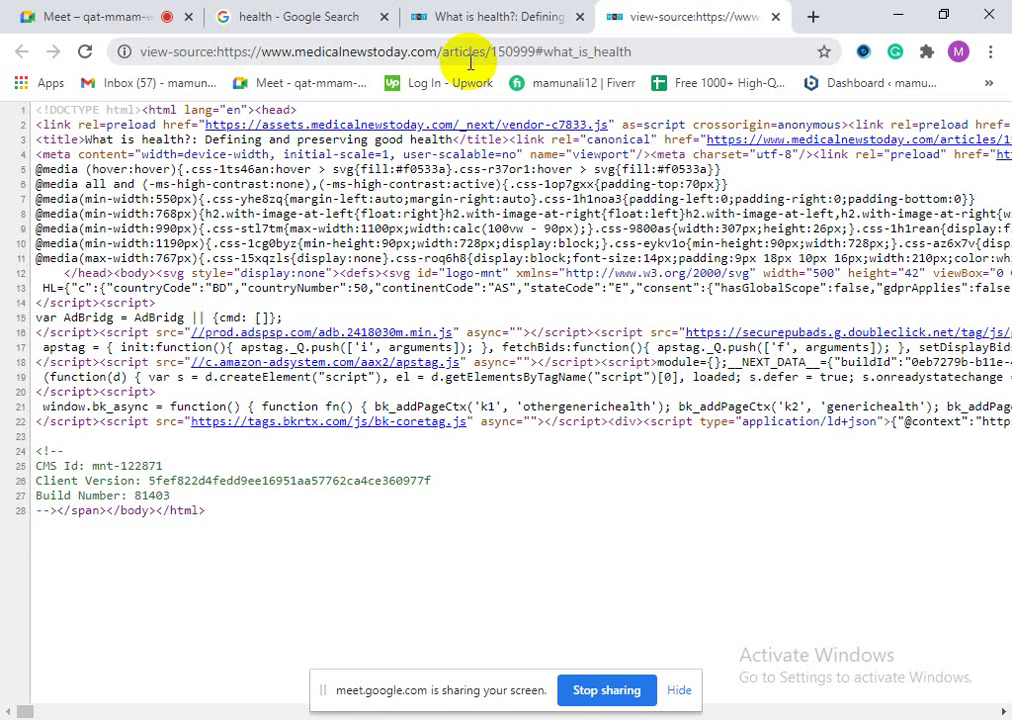
Step: Close the Medical News Today article and its page source, leaving the Google results for health open
left_click(560, 22)
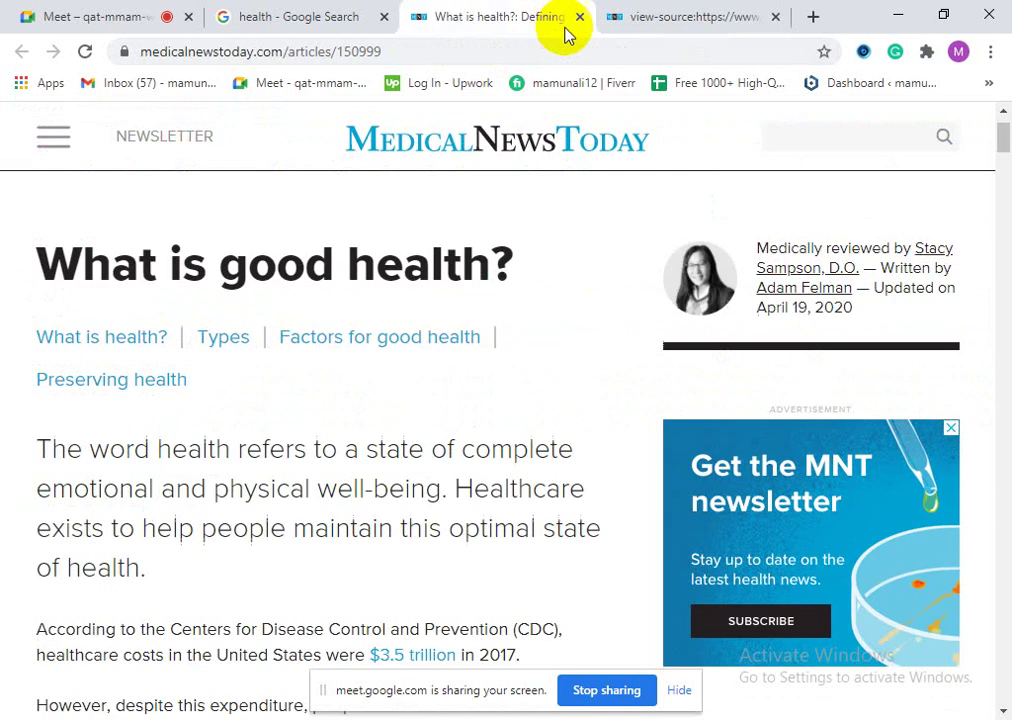
left_click(578, 18)
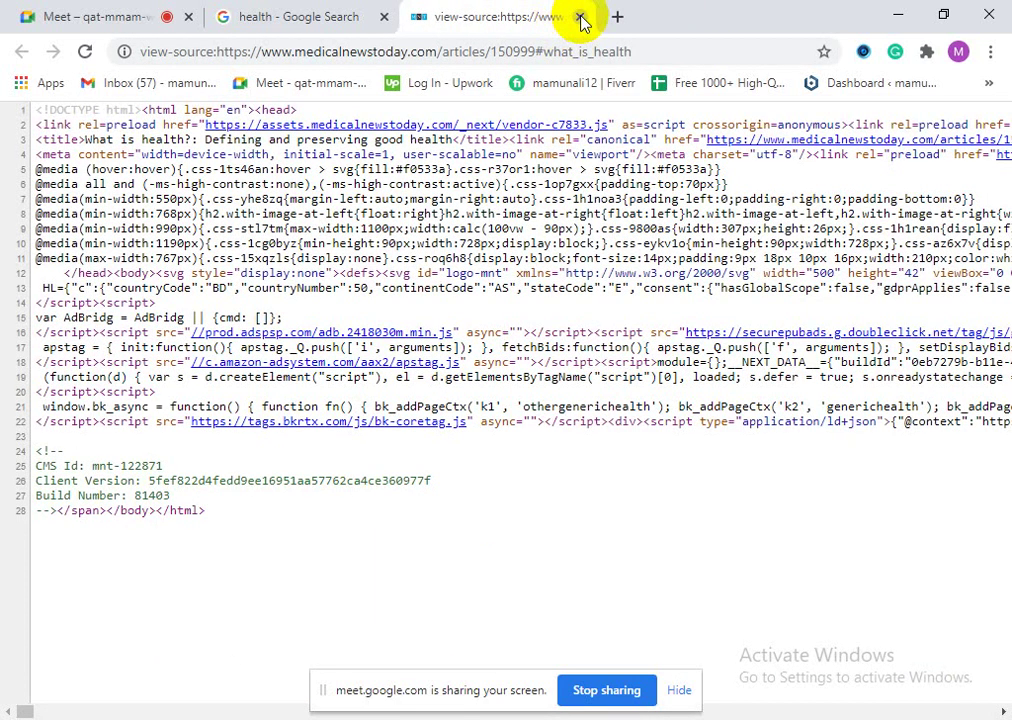
left_click(580, 18)
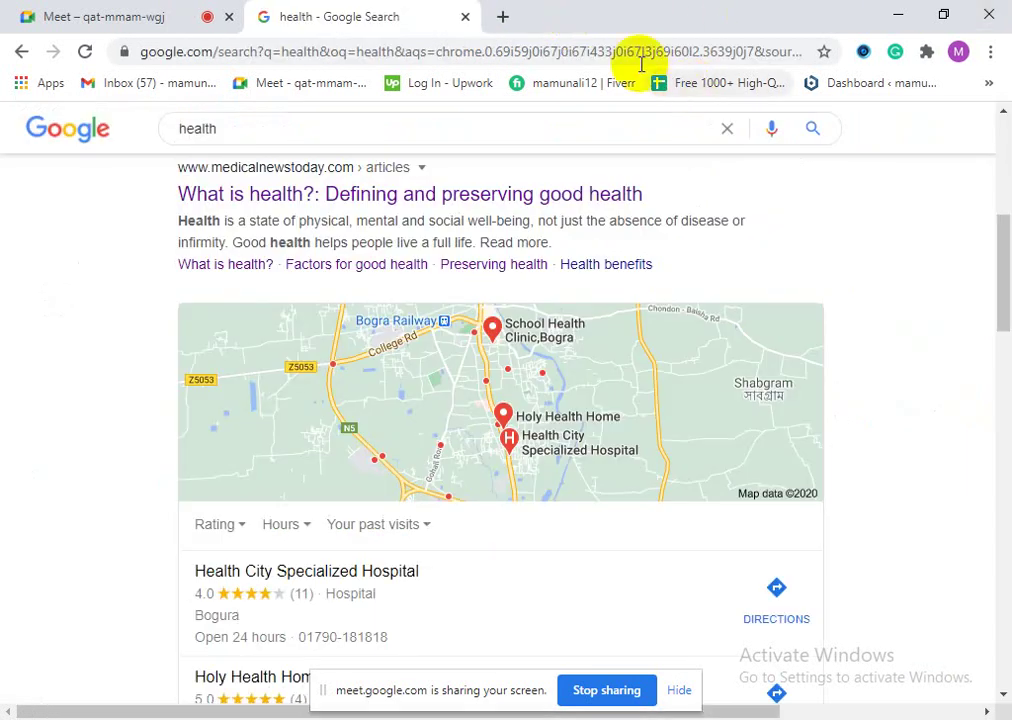
Step: Open the Google Docs home page in a new browser tab from the Google apps list
left_click(501, 14)
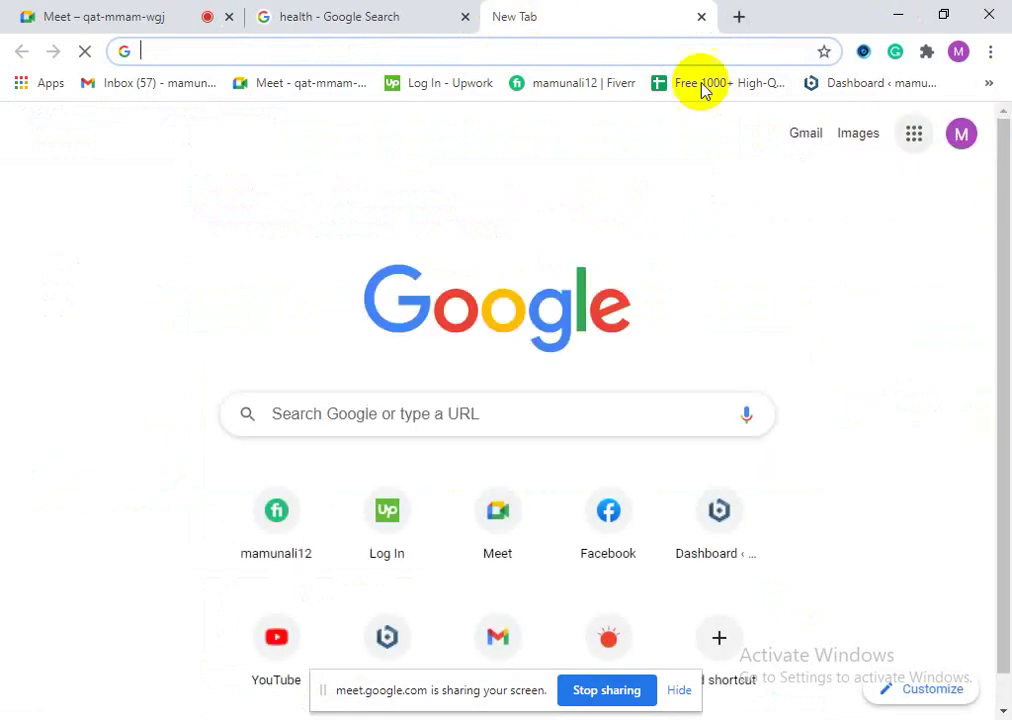
left_click(910, 145)
scroll(897, 425, "down", 2)
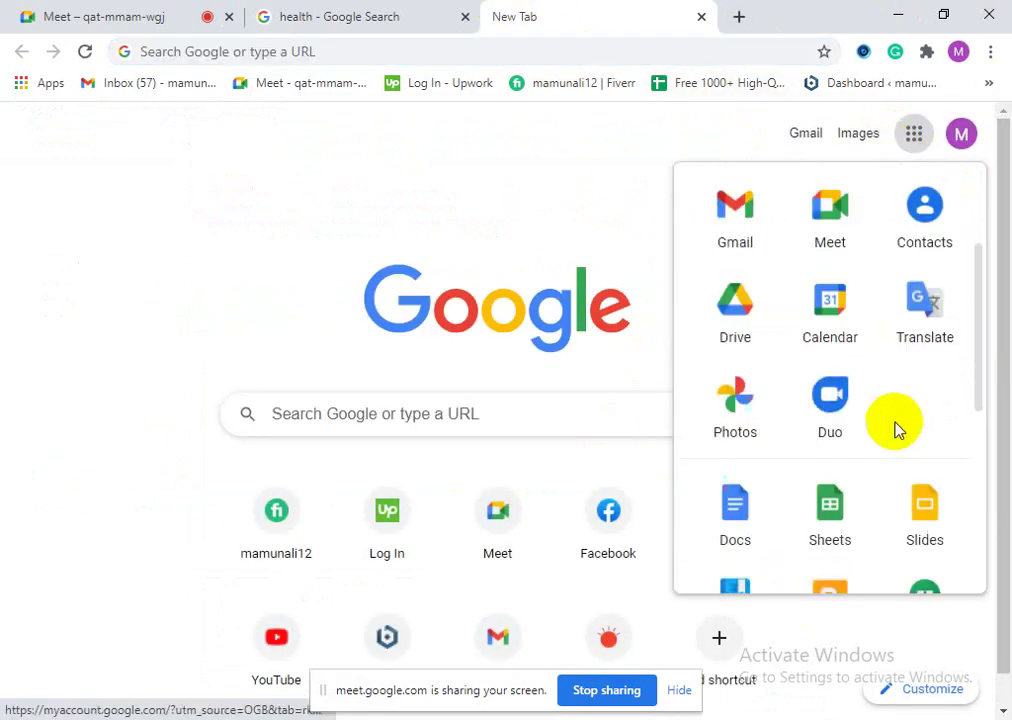
scroll(885, 425, "up", 2)
scroll(850, 420, "down", 2)
left_click(727, 530)
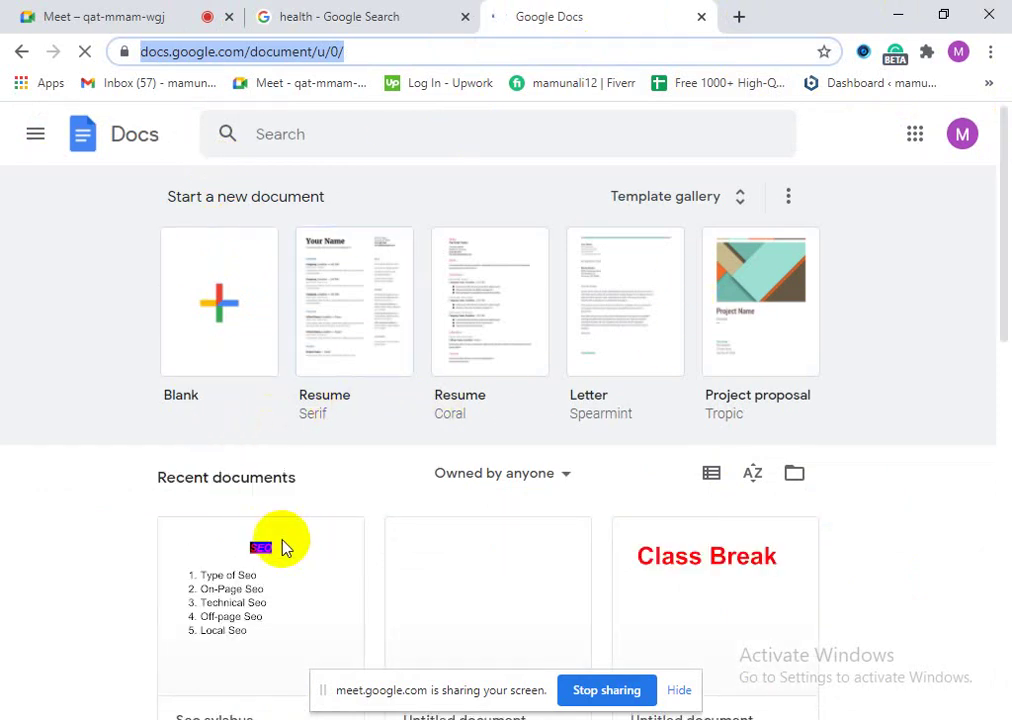
Step: Look through the recent documents, switch to Google Sheets, and open the "on page seo" spreadsheet
scroll(300, 550, "down", 3)
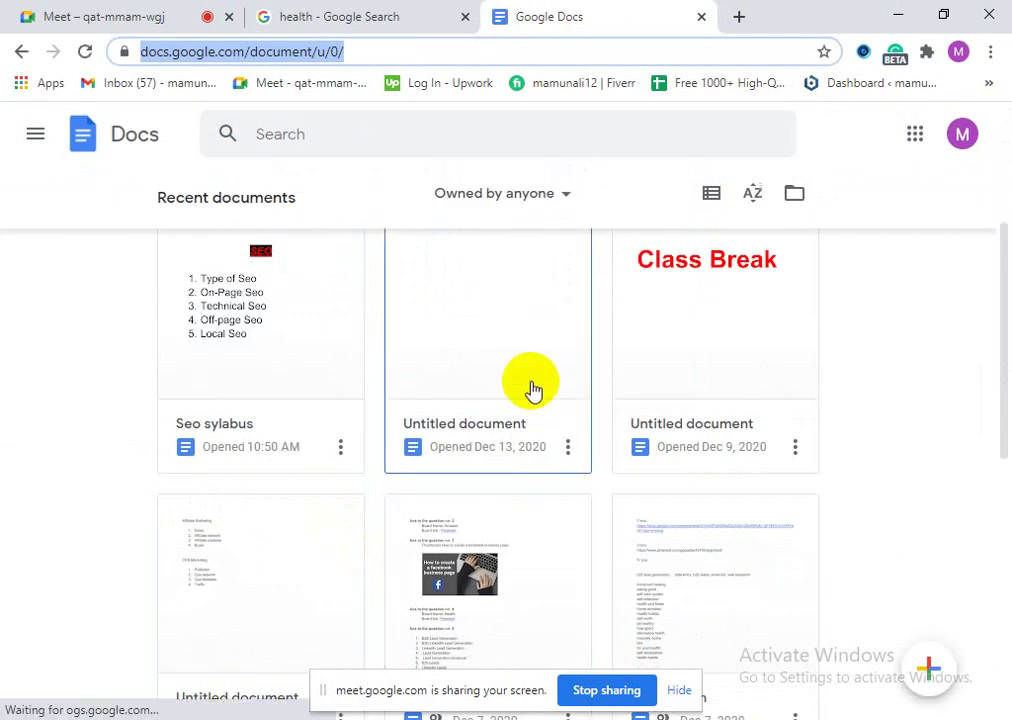
scroll(466, 390, "up", 1)
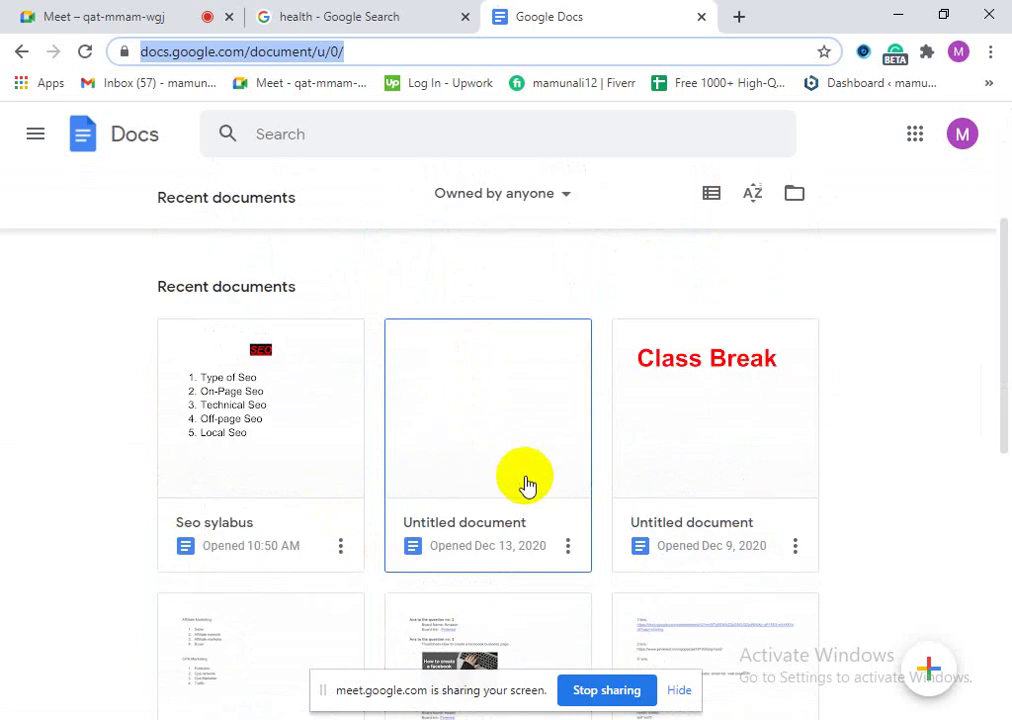
scroll(600, 500, "up", 1)
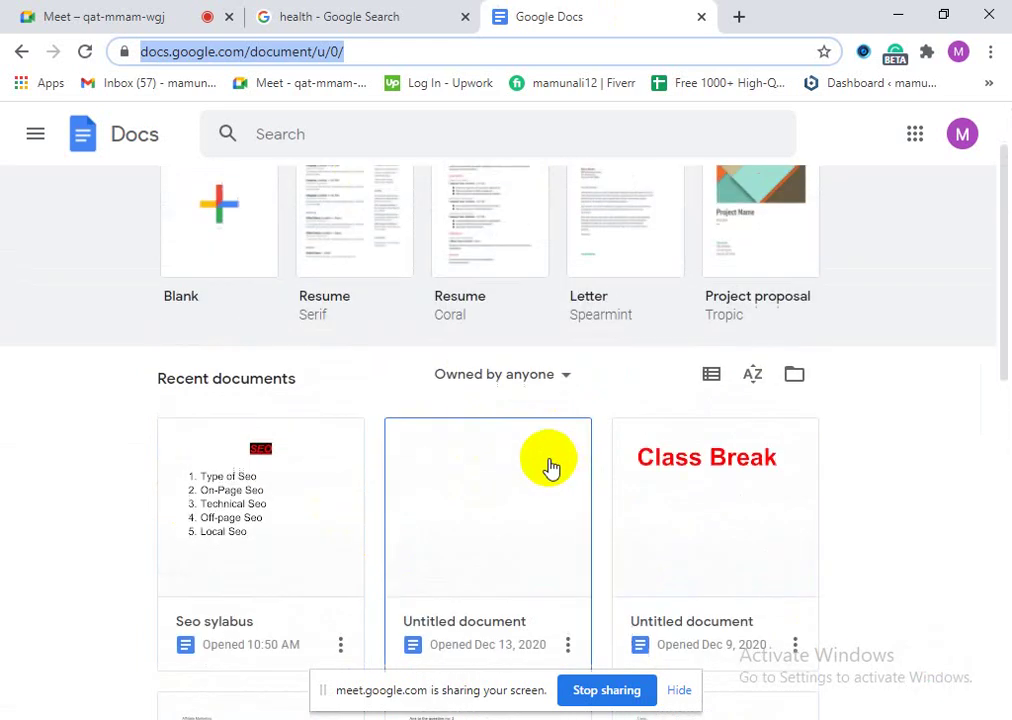
scroll(645, 543, "down", 4)
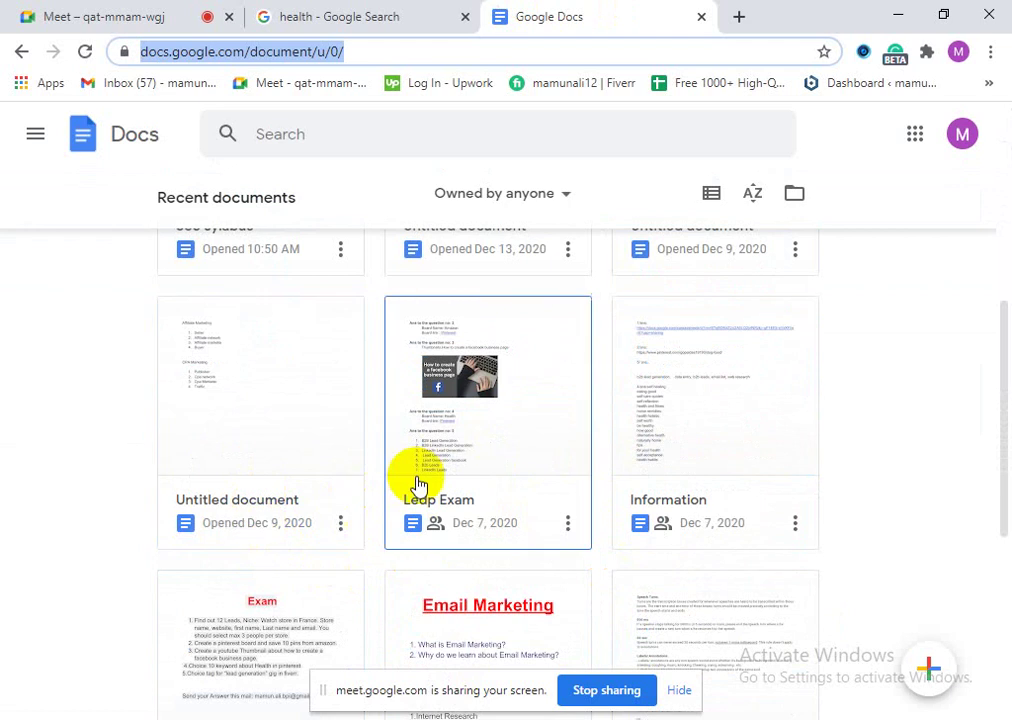
scroll(395, 486, "up", 5)
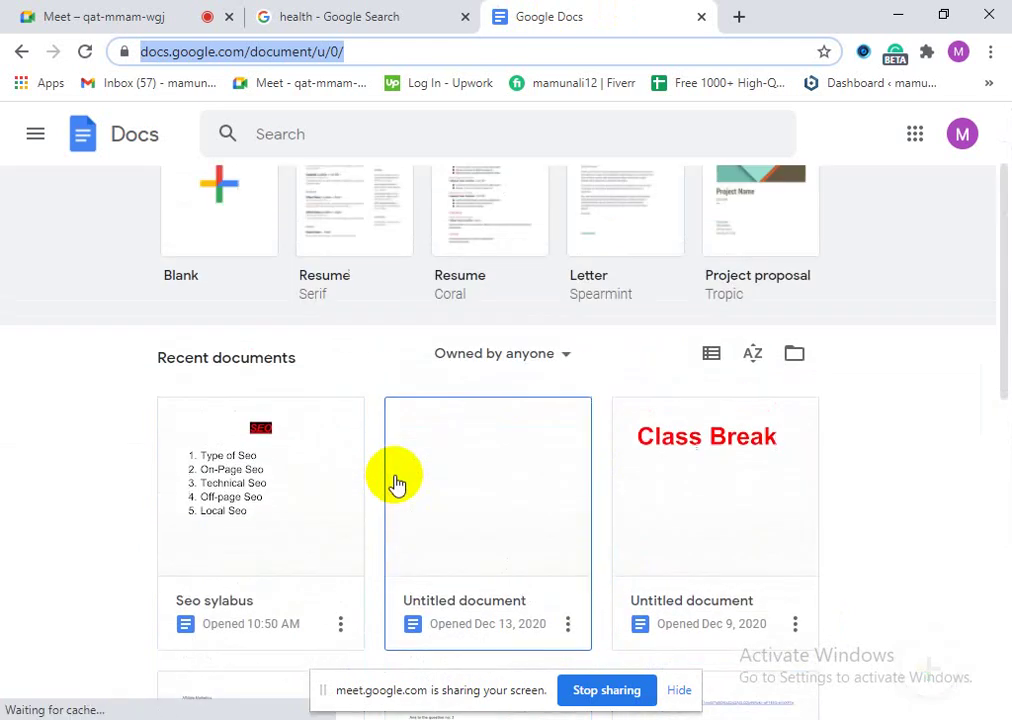
left_click(36, 133)
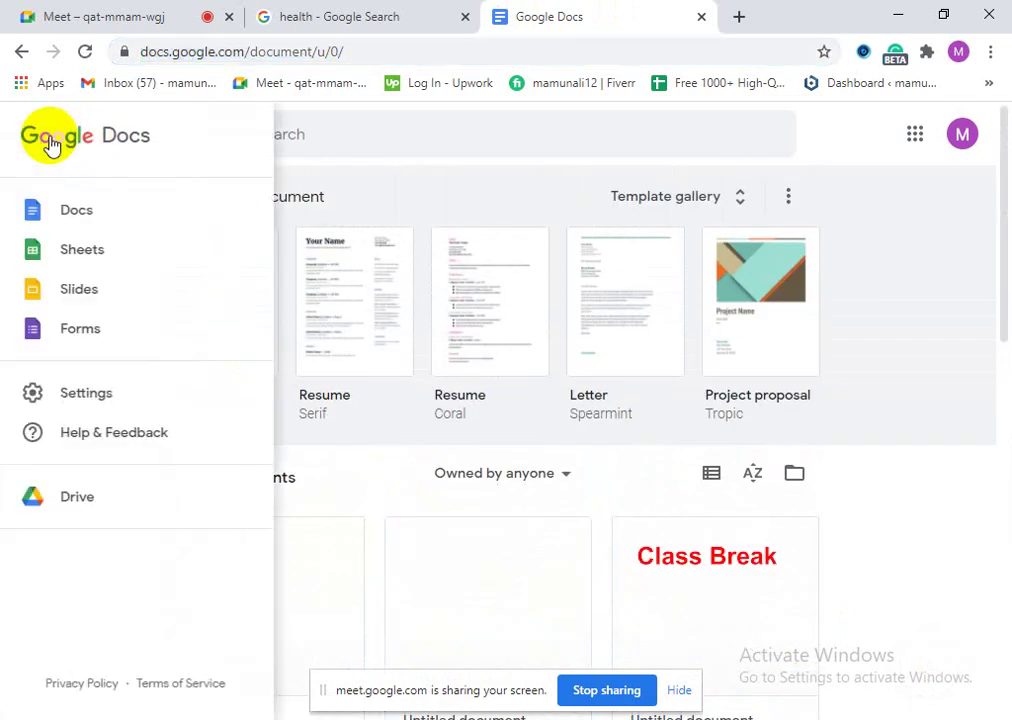
left_click(95, 250)
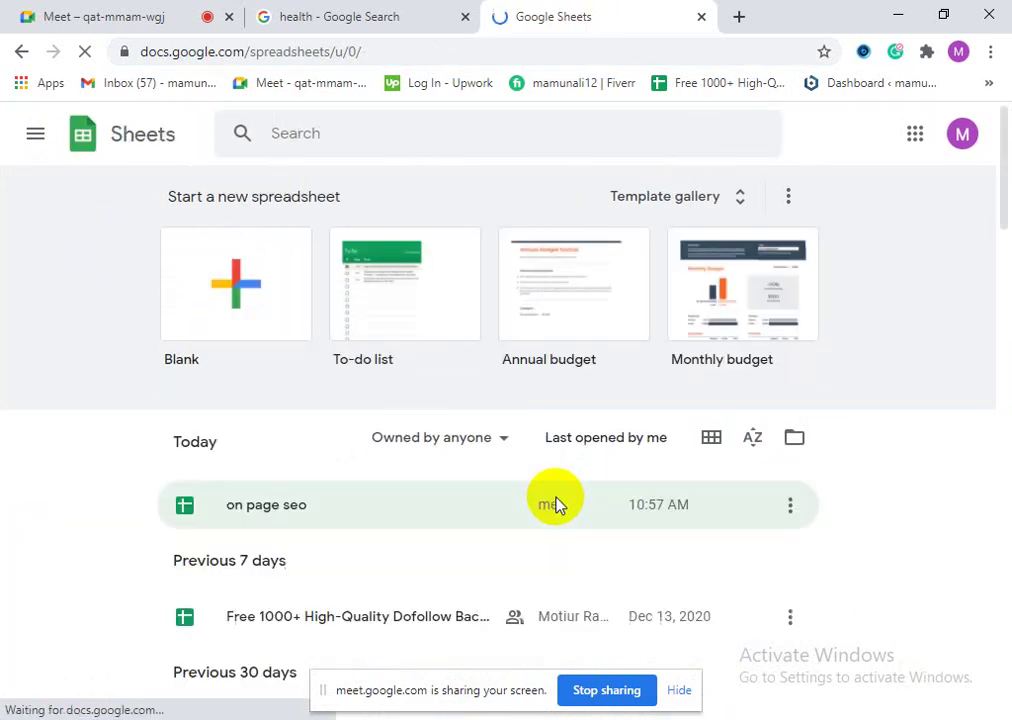
left_click(278, 518)
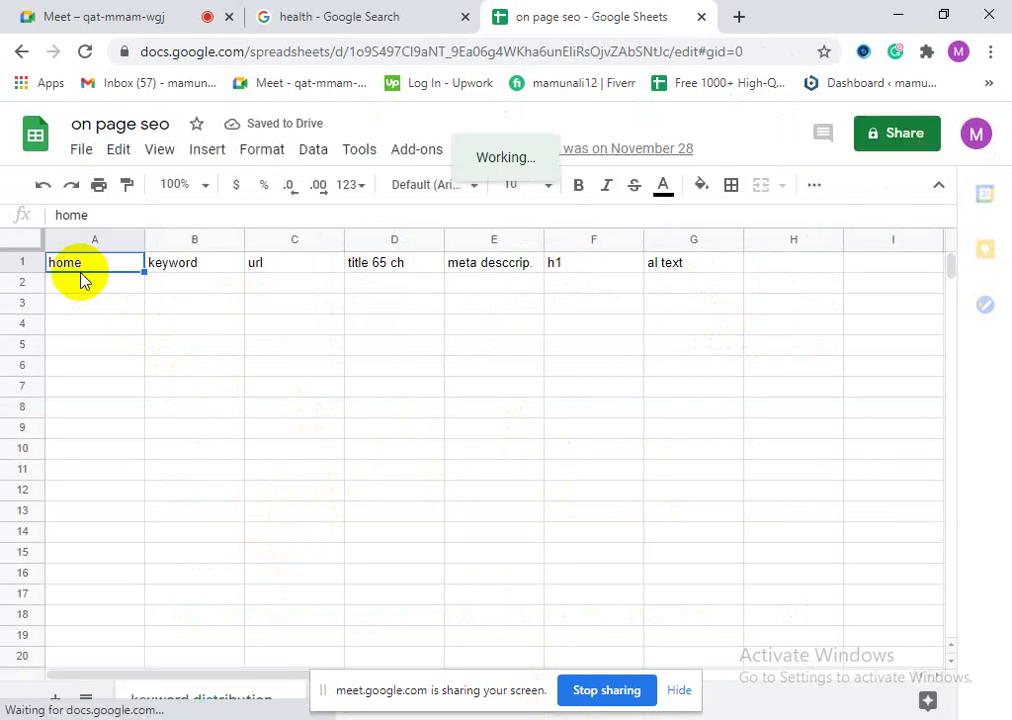
Step: Go through the title, meta description, h1 and alt text headings in row 1 of the keyword distribution sheet
left_click(396, 262)
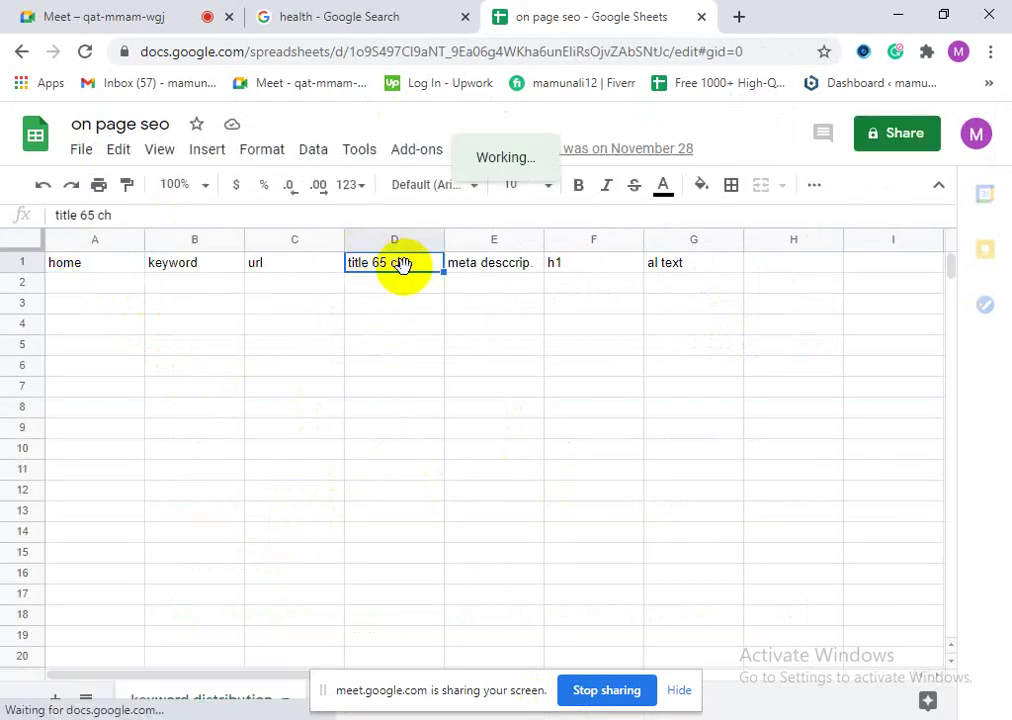
left_click(501, 265)
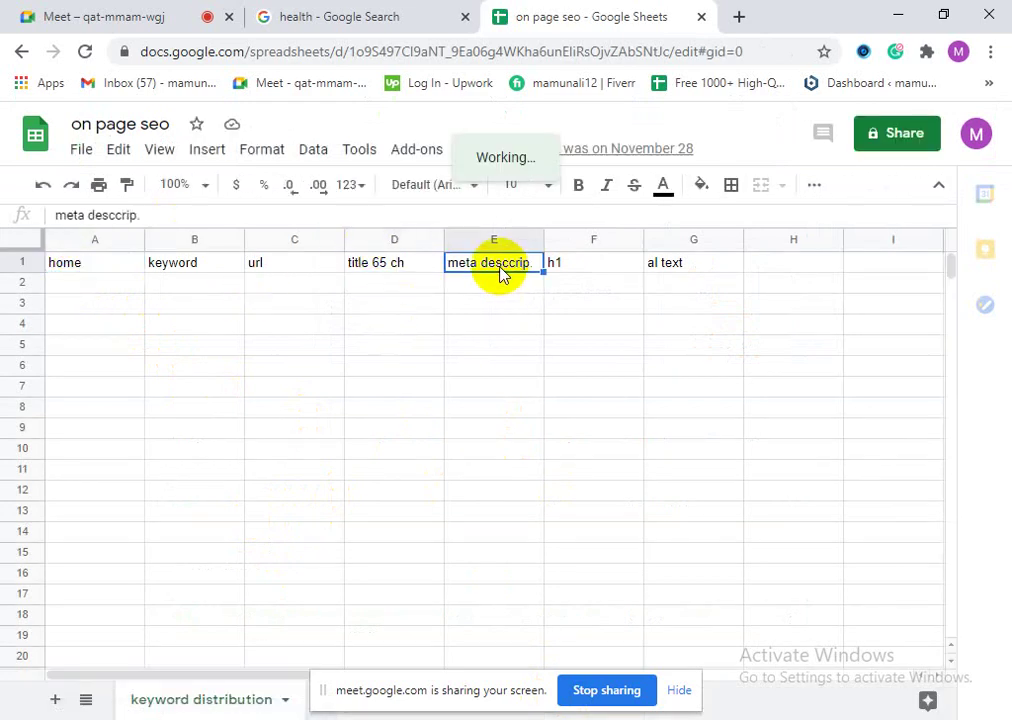
left_click(595, 265)
left_click(700, 268)
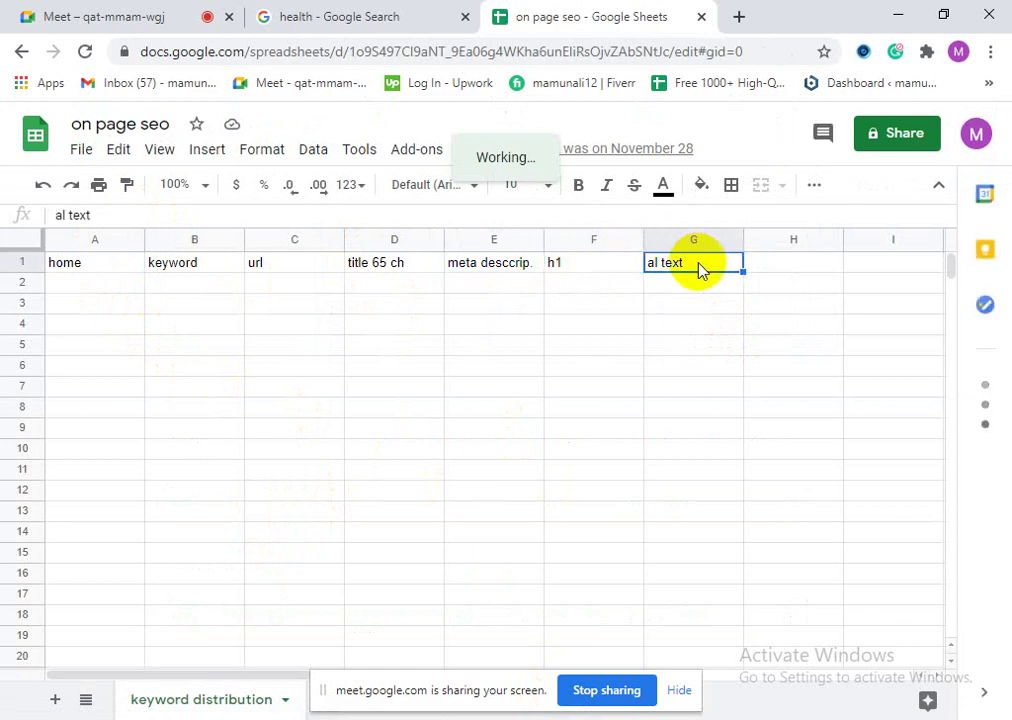
left_click(366, 272)
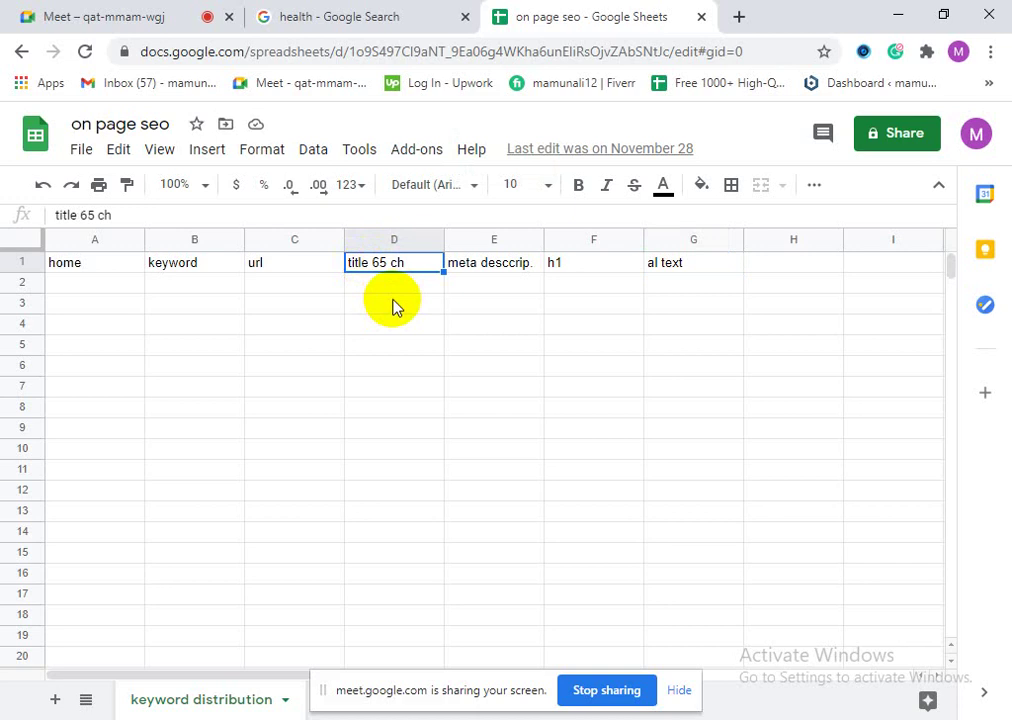
left_click(407, 287)
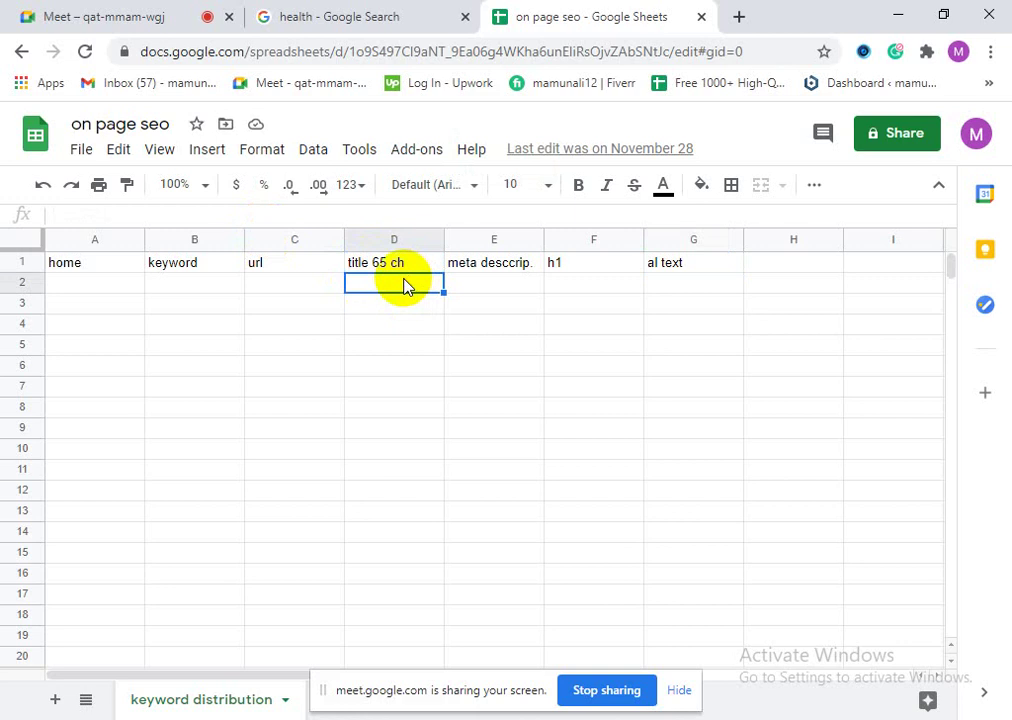
left_click(403, 267)
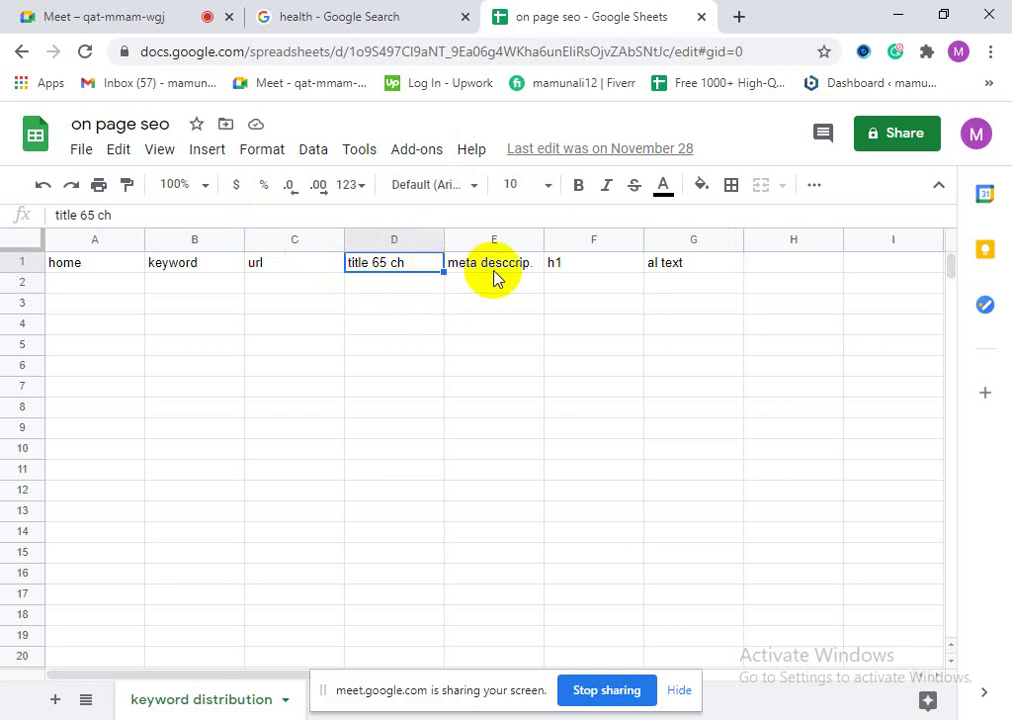
left_click(494, 275)
left_click(386, 271)
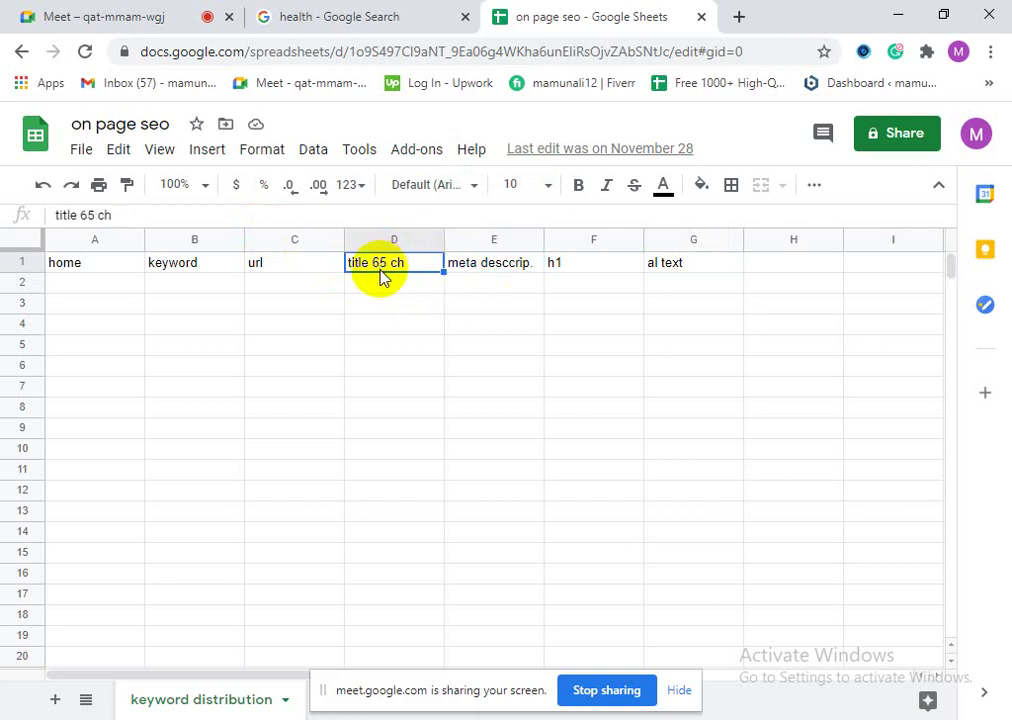
Step: Compare the Google results for health with the column headings in the "on page seo" spreadsheet
left_click(375, 14)
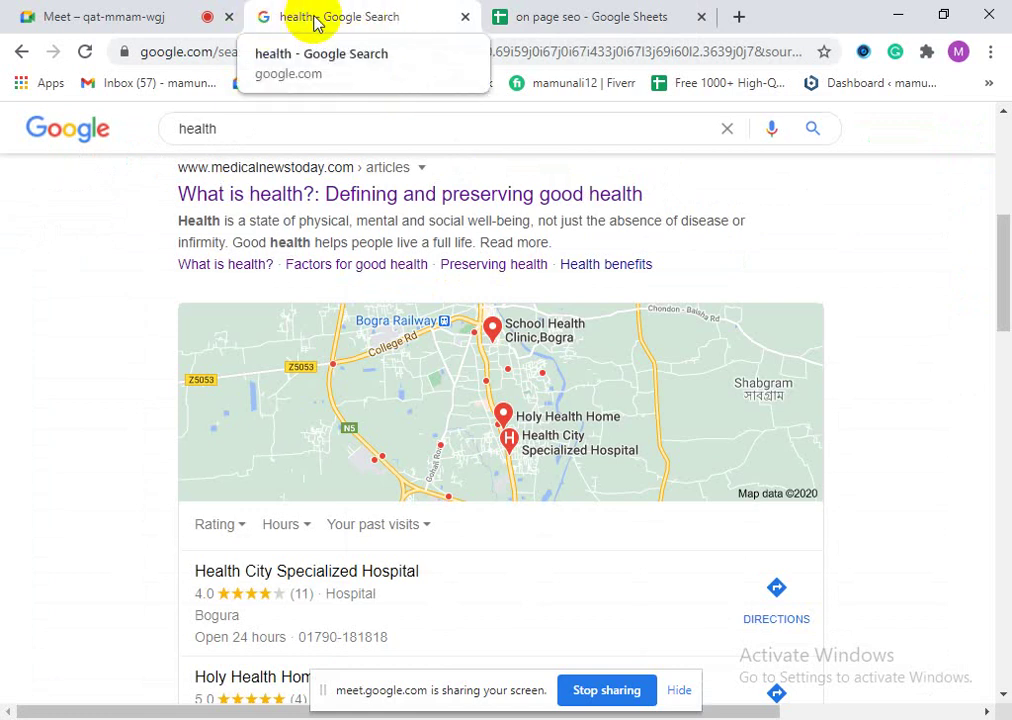
left_click(600, 22)
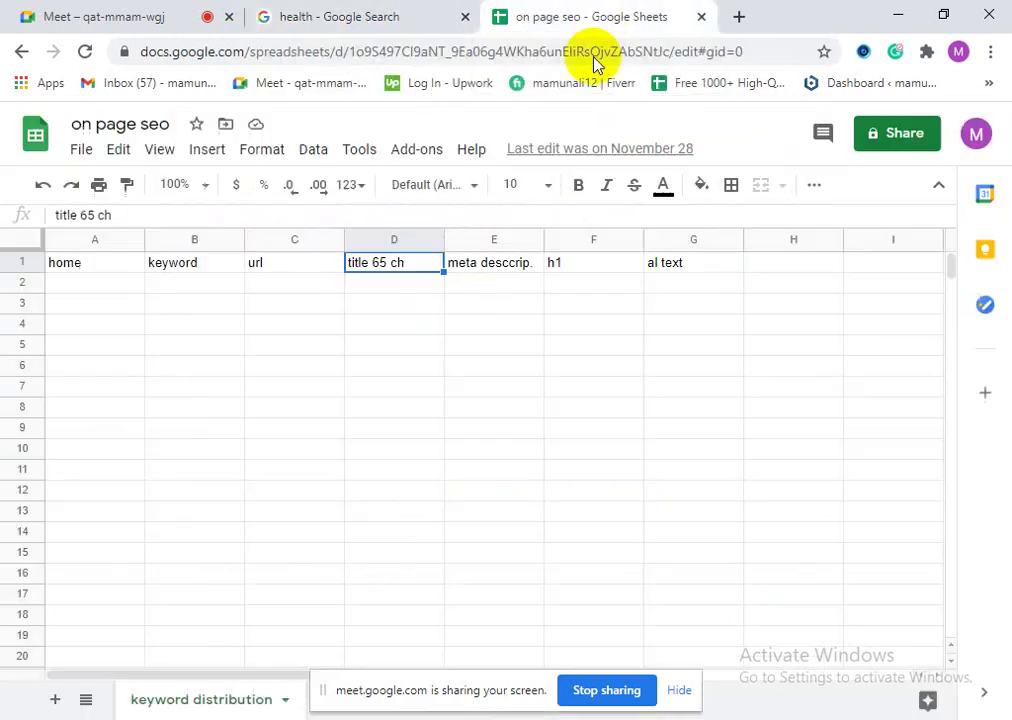
left_click(352, 10)
left_click(549, 14)
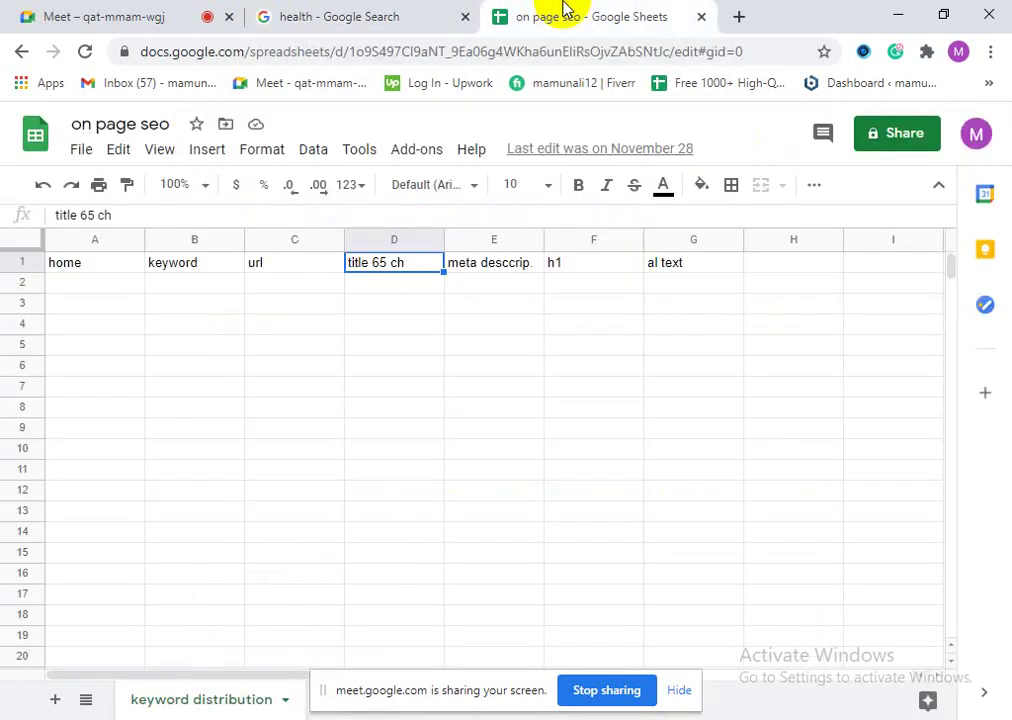
Step: Point out the empty cells below the title and meta description headings in columns D and E
left_click(385, 288)
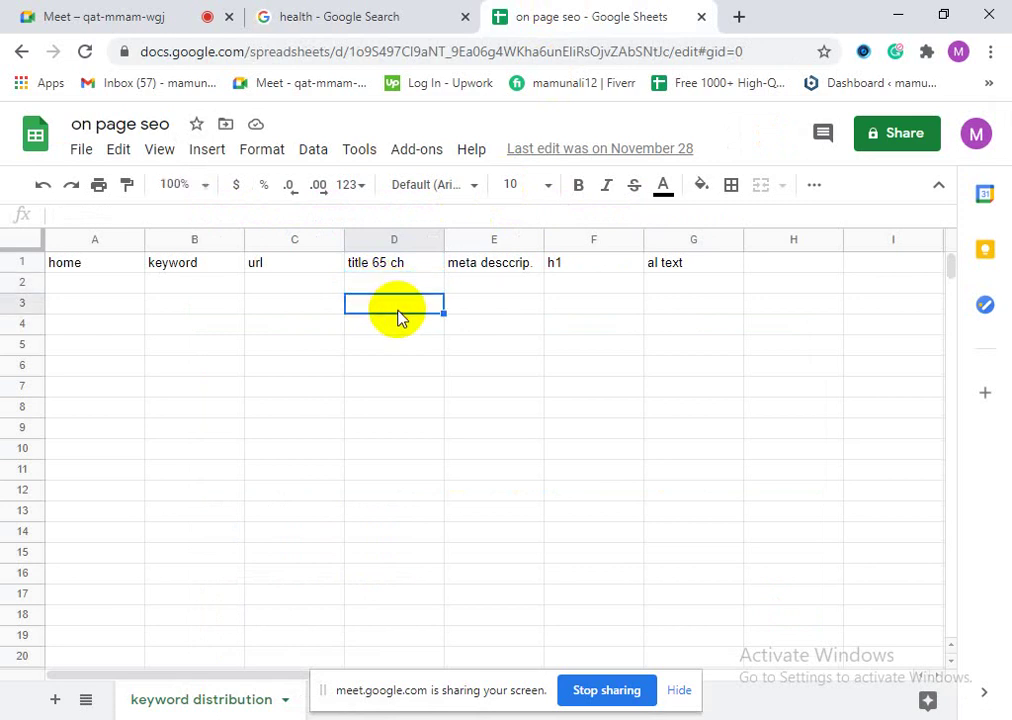
key("Down")
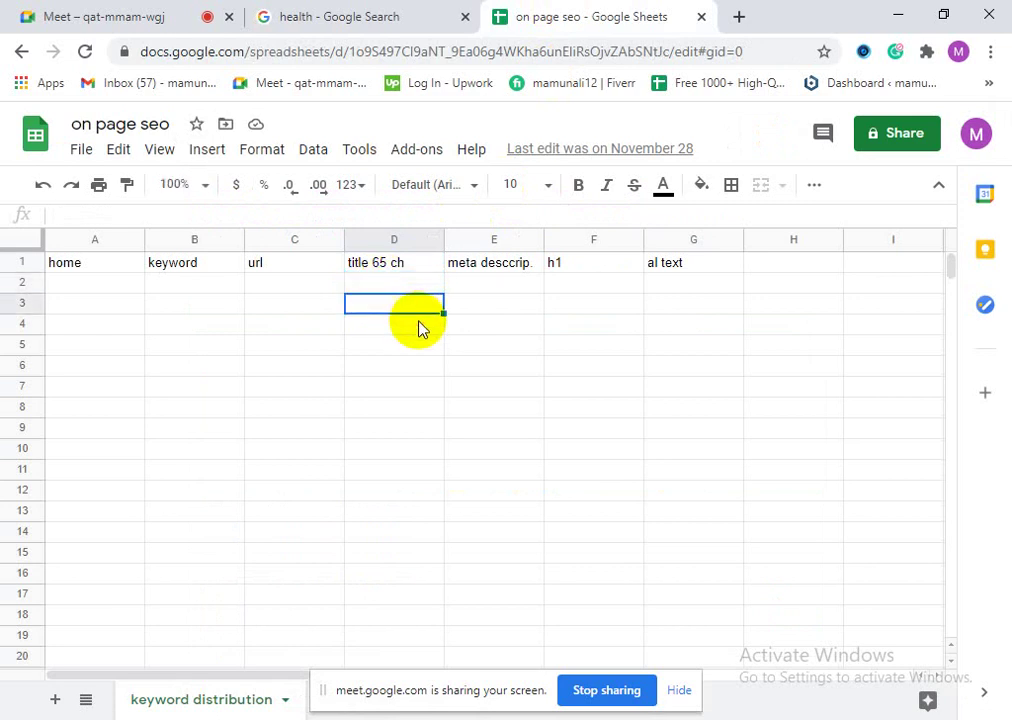
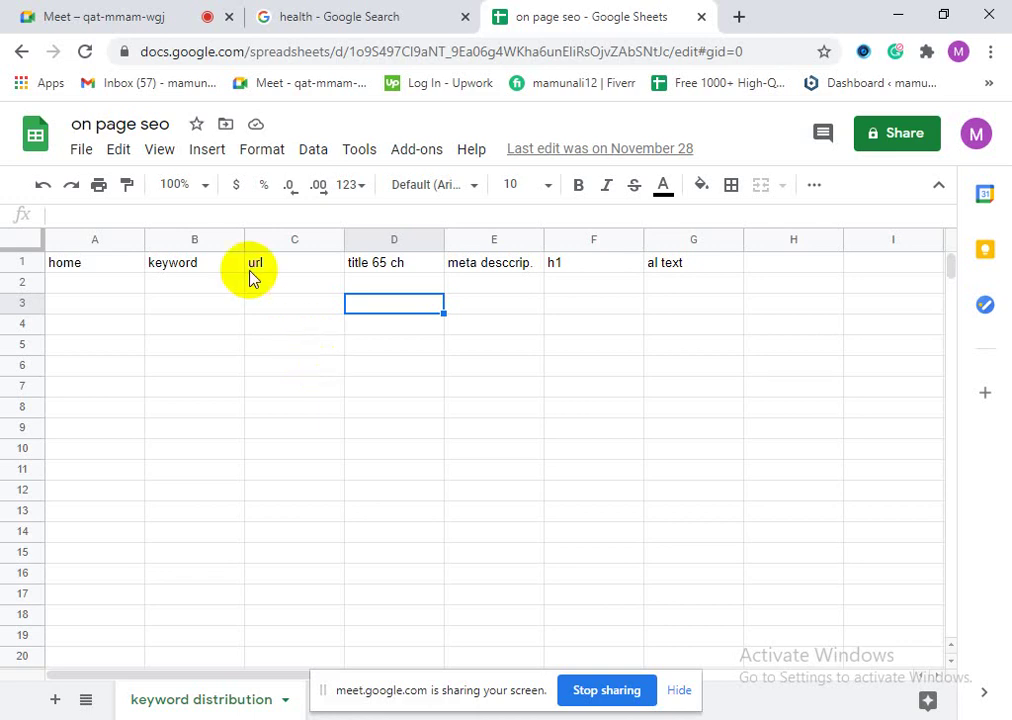
left_click(414, 287)
left_click(457, 288)
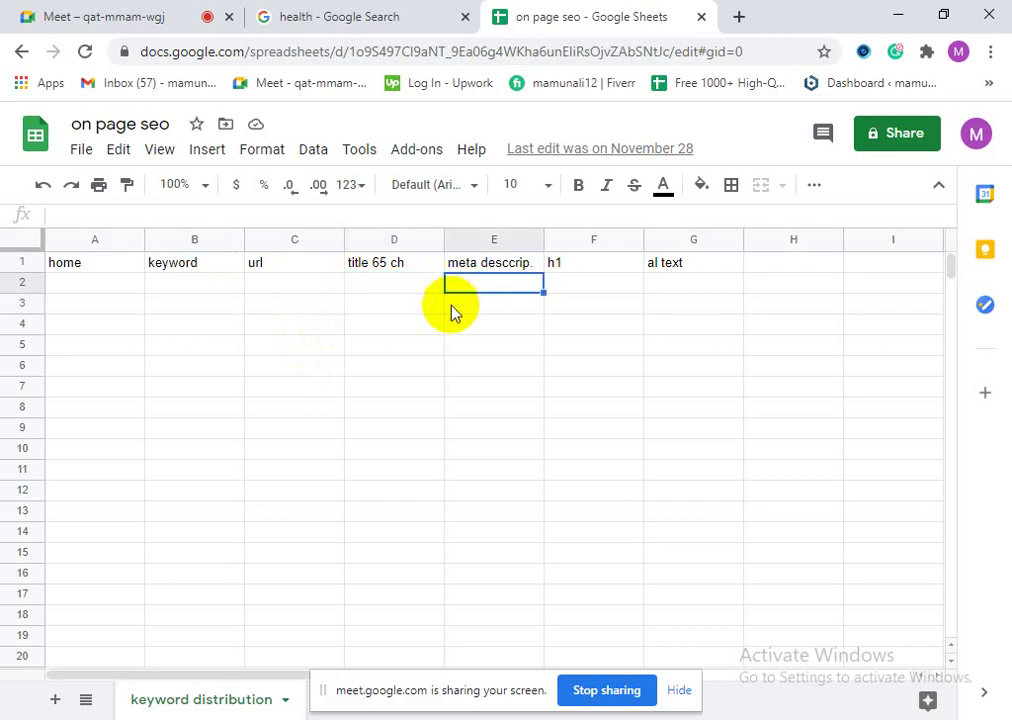
left_click(392, 288)
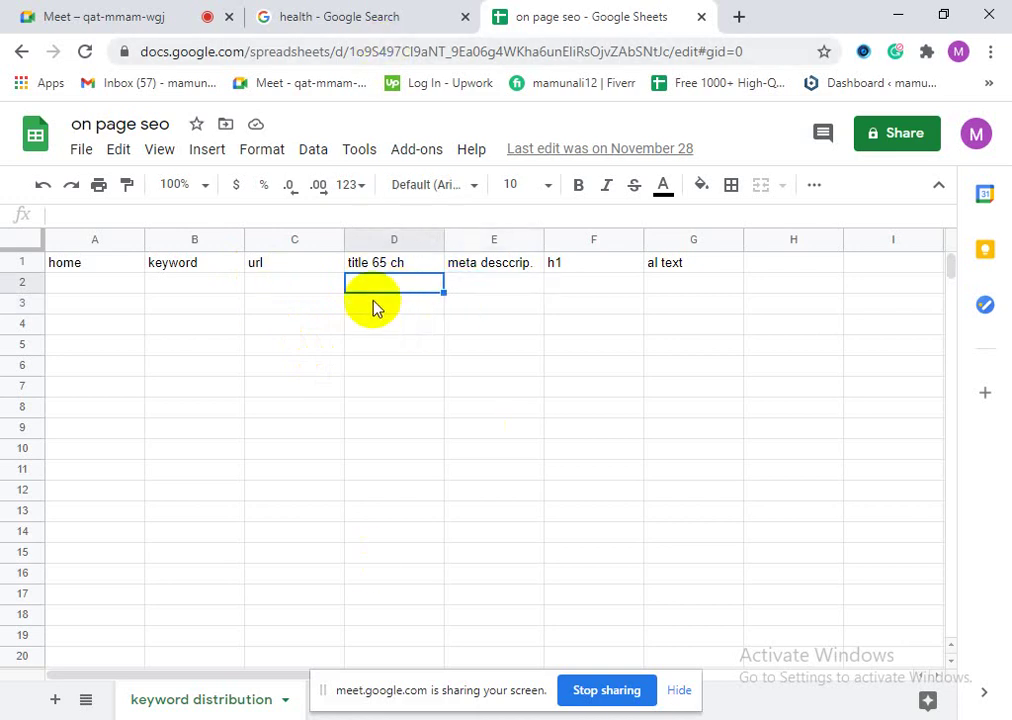
left_click(456, 285)
left_click(384, 289)
left_click(477, 287)
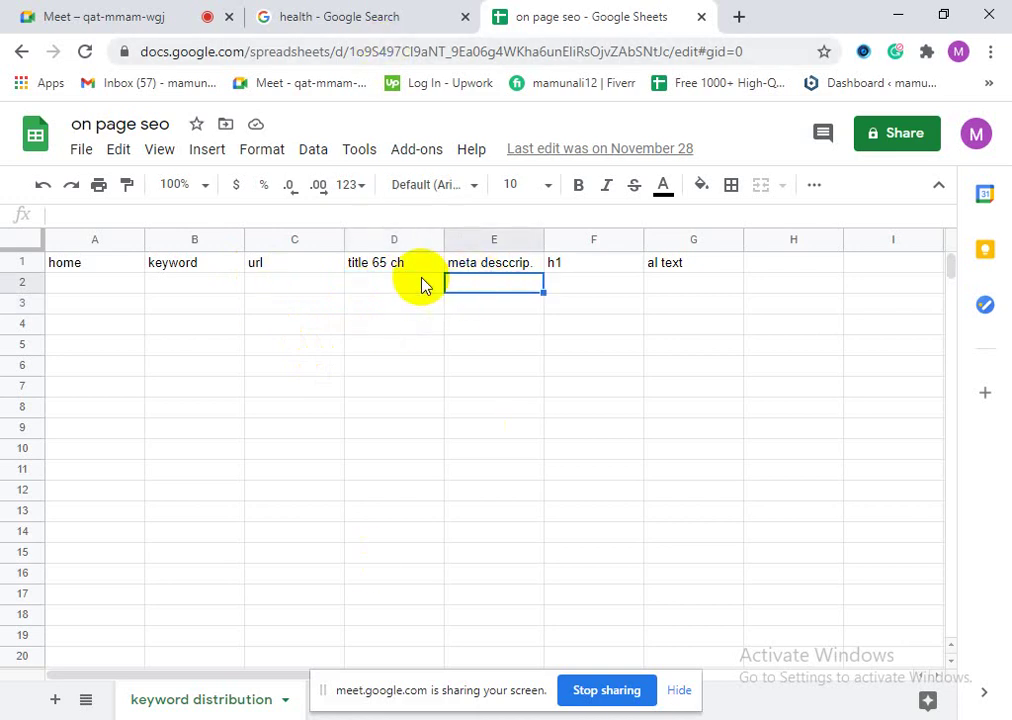
left_click(412, 283)
Step: In the Google results, highlight "What is health?" and "Defining and preserving good health" in the Medical News Today title
left_click(330, 12)
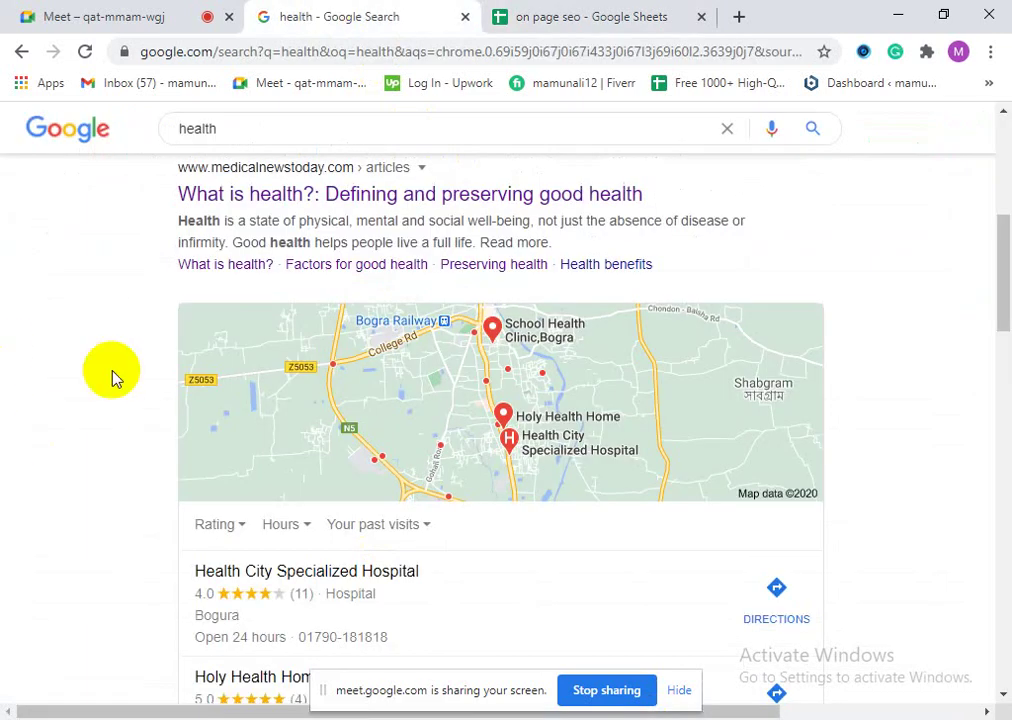
scroll(350, 310, "up", 2)
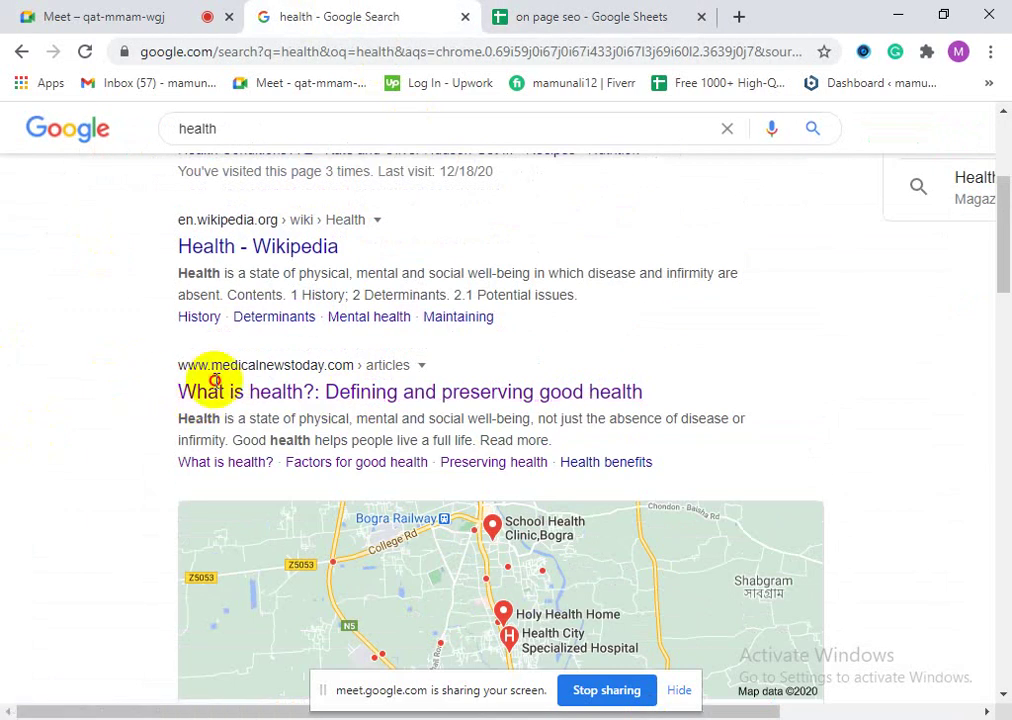
mouse_move(178, 392)
left_mouse_down()
mouse_move(413, 393)
mouse_move(250, 383)
mouse_move(303, 390)
left_mouse_up()
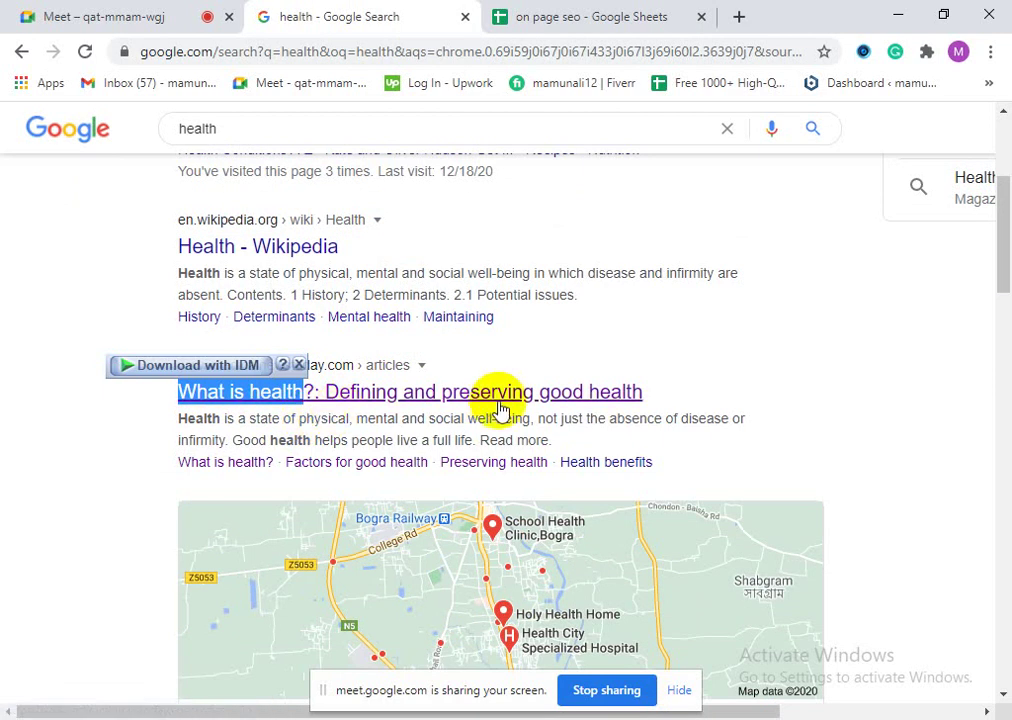
left_click(81, 409)
mouse_move(181, 387)
left_mouse_down()
mouse_move(300, 378)
mouse_move(316, 390)
left_mouse_up()
left_click_drag(671, 384, 326, 390)
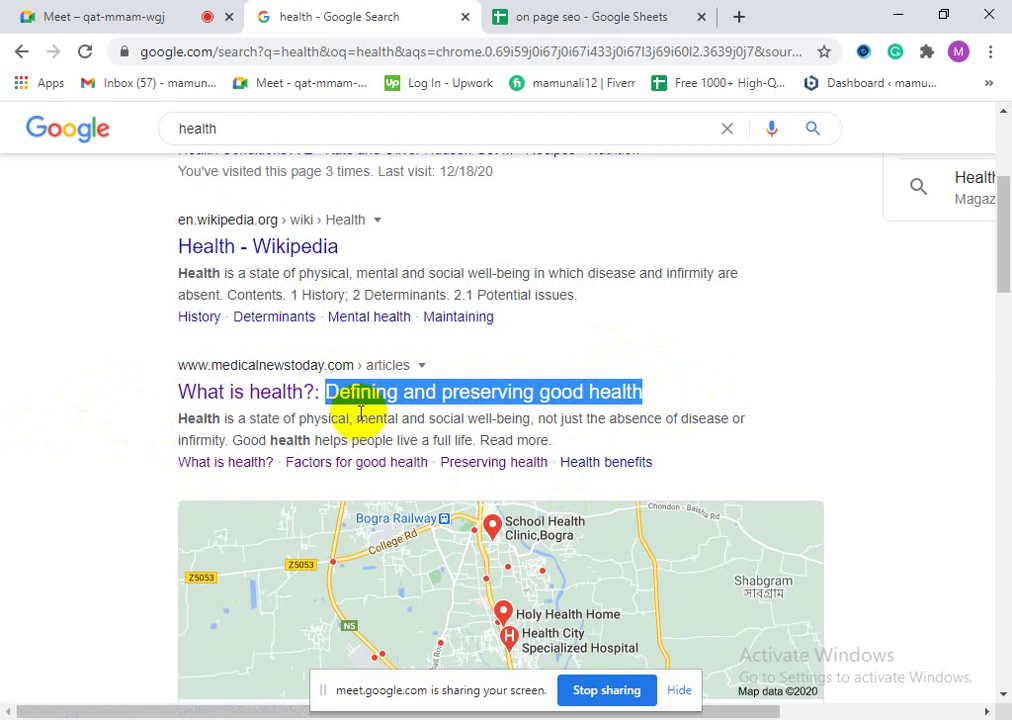
left_click_drag(700, 390, 330, 395)
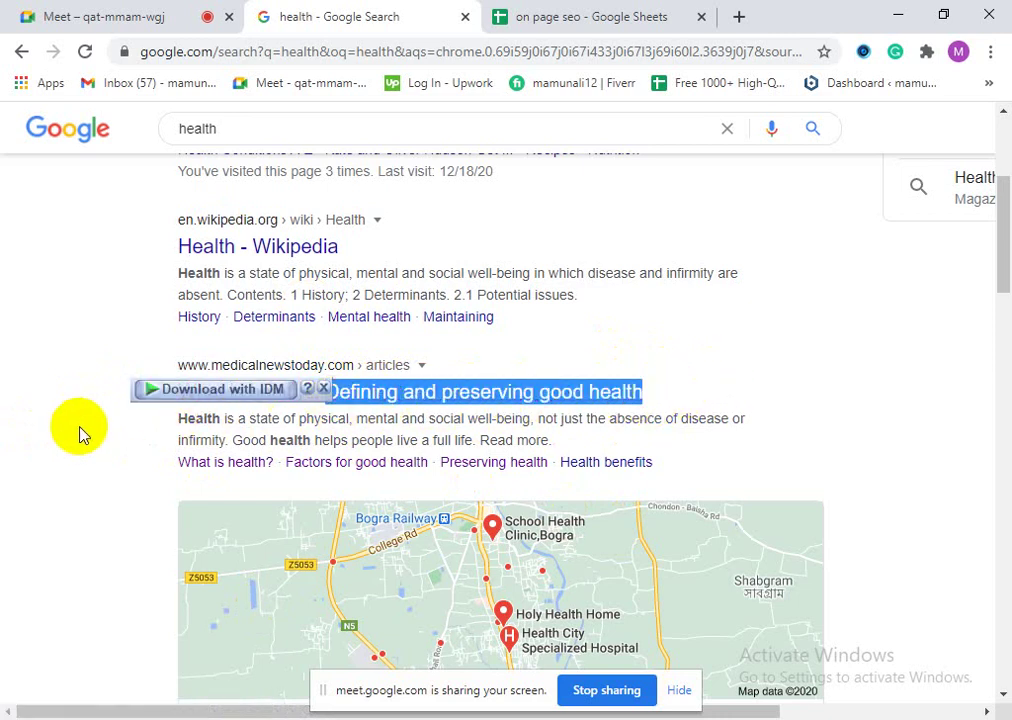
mouse_move(172, 393)
left_mouse_down()
mouse_move(300, 380)
mouse_move(300, 368)
mouse_move(316, 370)
mouse_move(315, 393)
left_mouse_up()
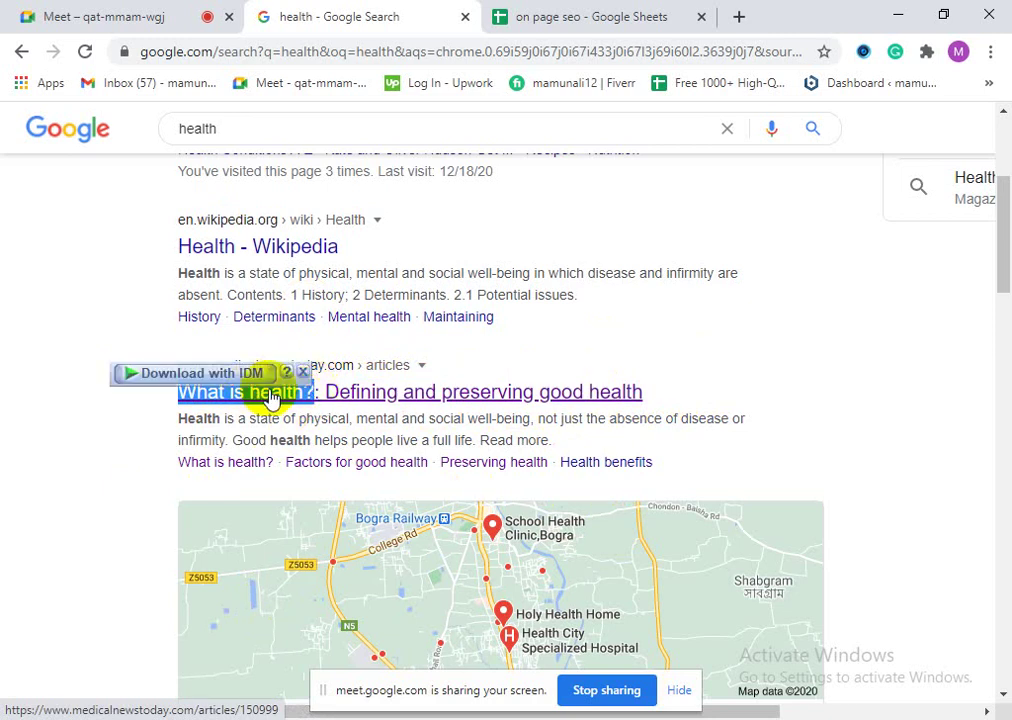
Step: Point out the empty cells below the h1 and alt text headings in the "on page seo" spreadsheet
left_click(583, 14)
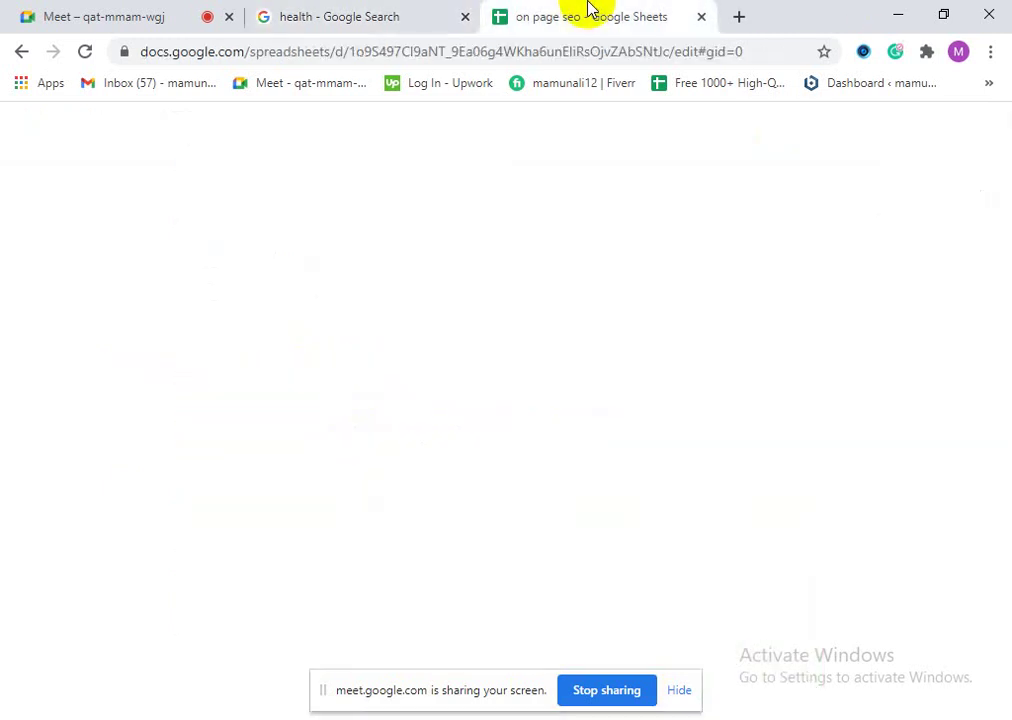
left_click(568, 279)
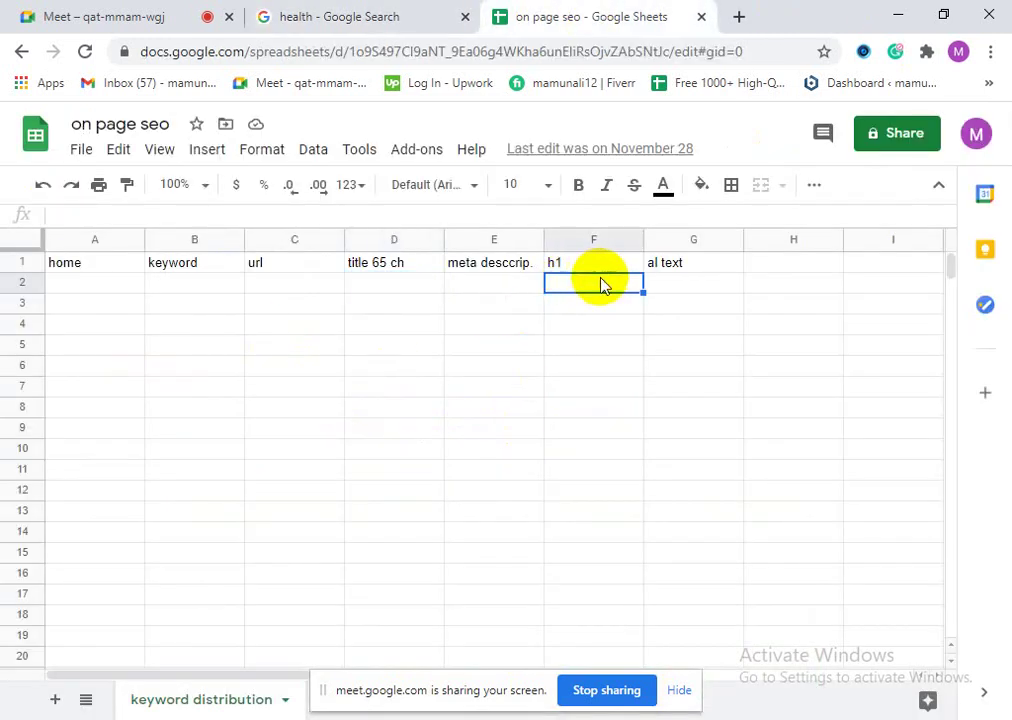
left_click(680, 287)
left_click(612, 283)
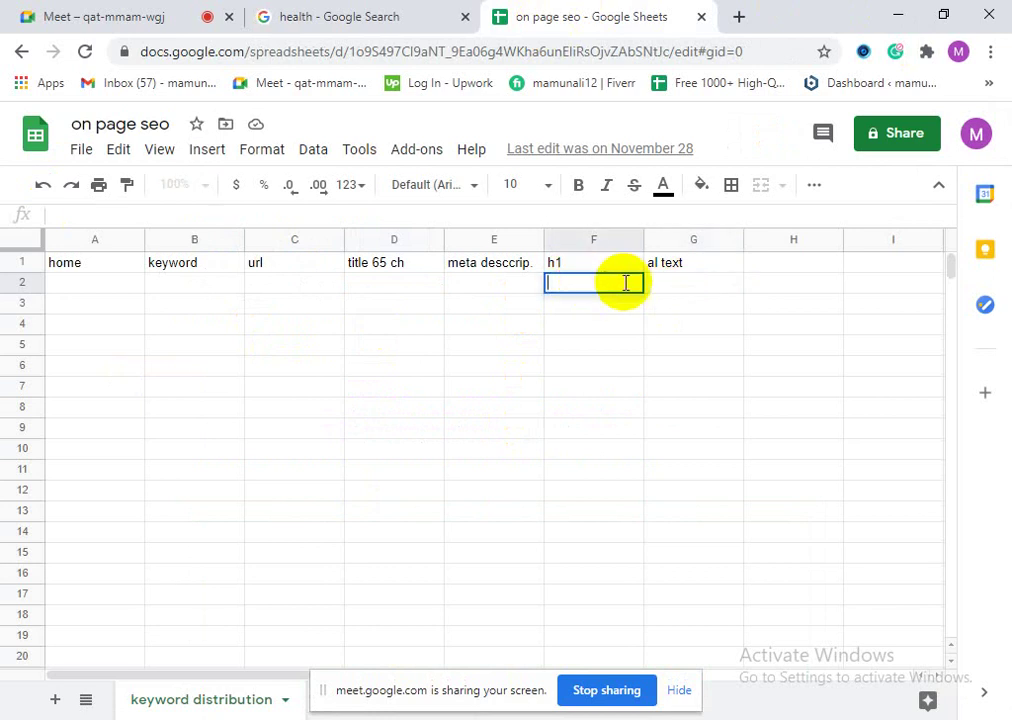
left_click(676, 283)
left_click(667, 313)
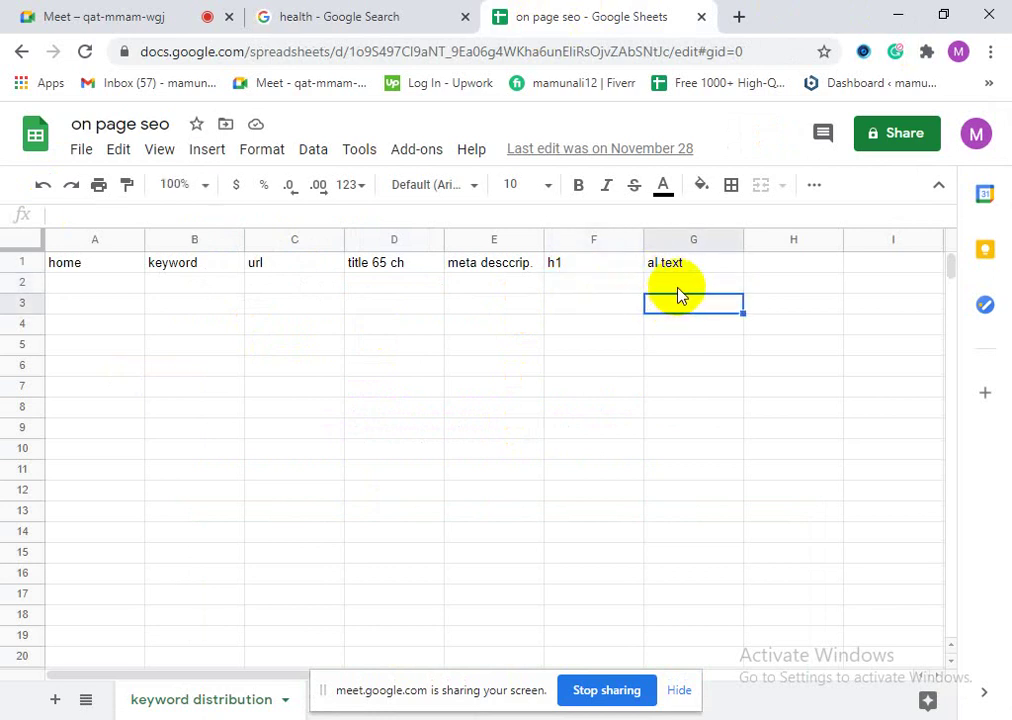
Step: Change the heading in cell G1 to "alt"
left_click(698, 316)
left_click(678, 264)
double_click(712, 262)
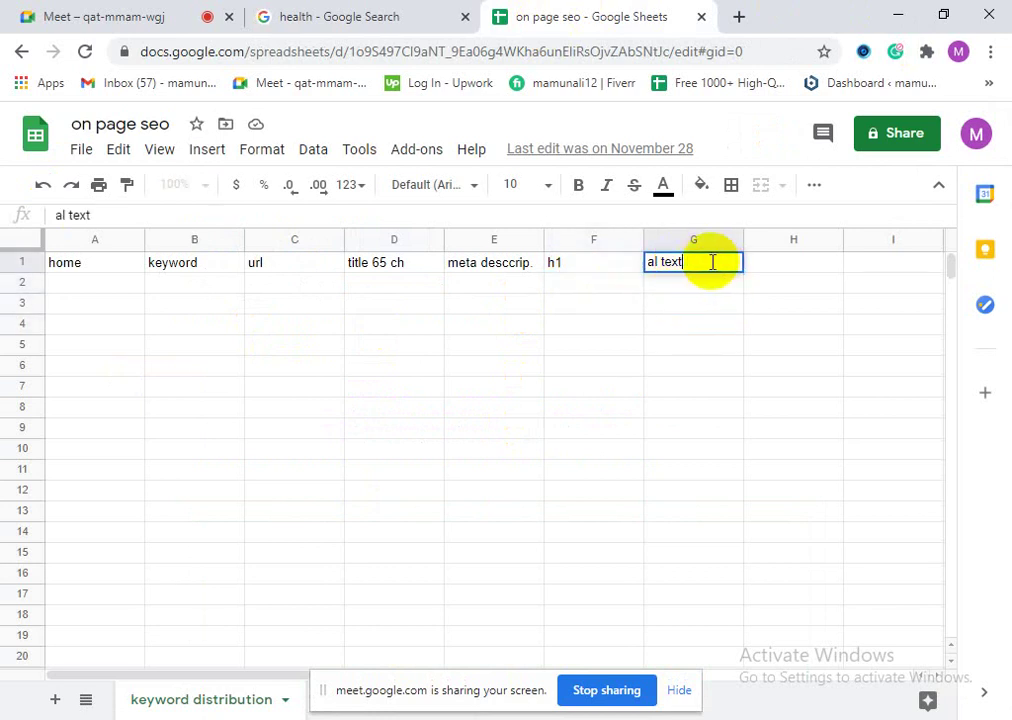
double_click(665, 262)
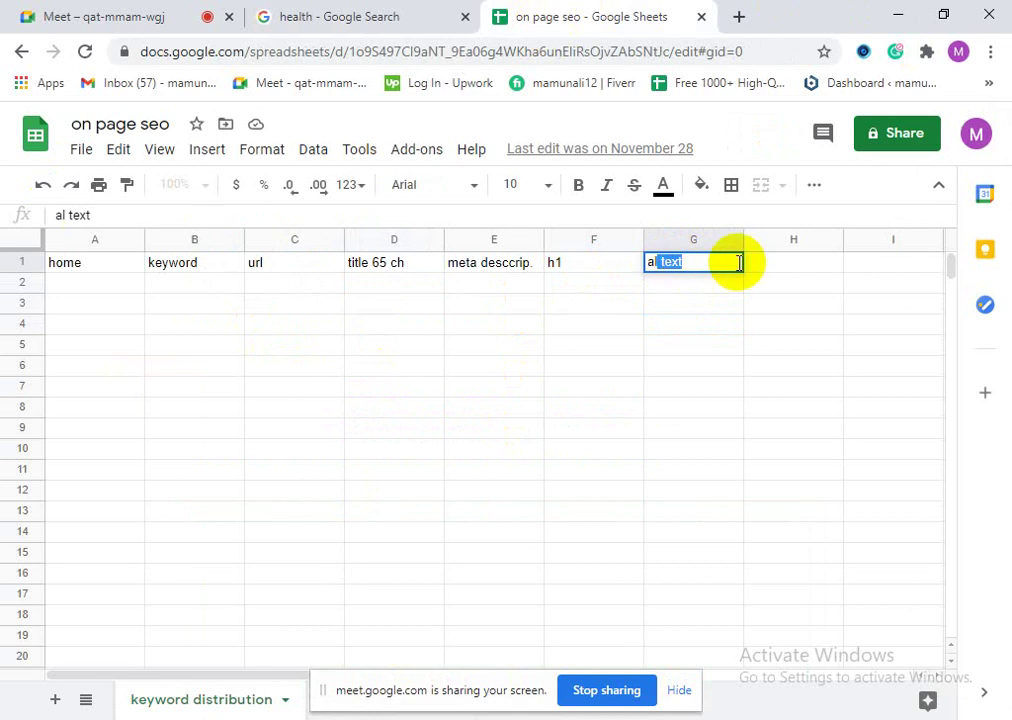
left_click(682, 325)
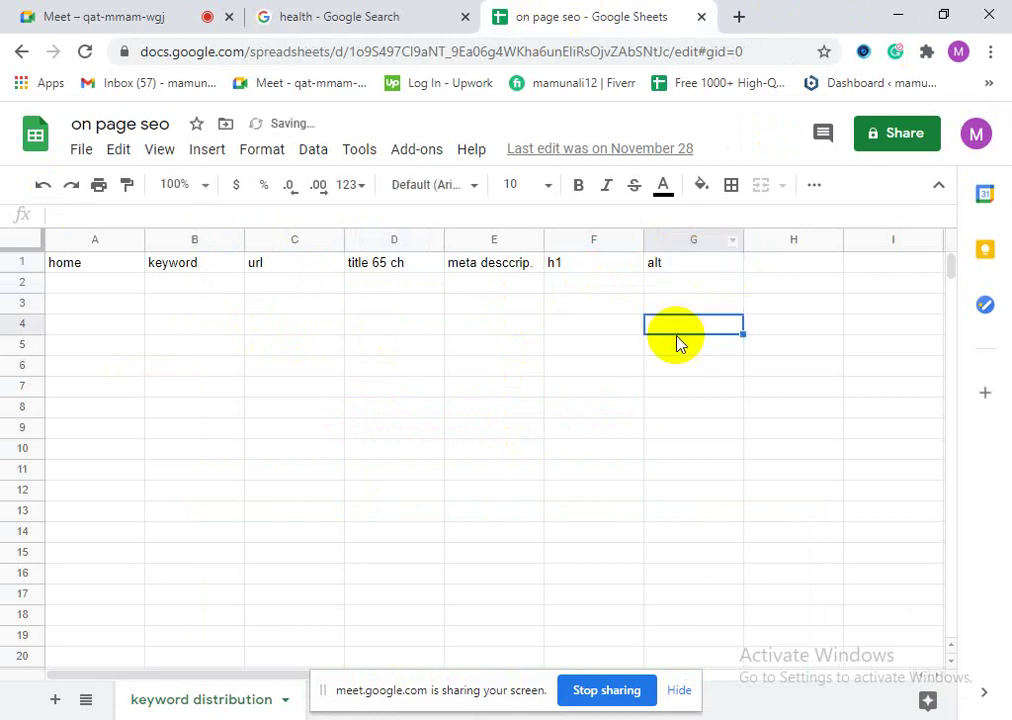
Step: Review the h1 and alt headings in cells F1 and G1 without changing their text
left_click(560, 264)
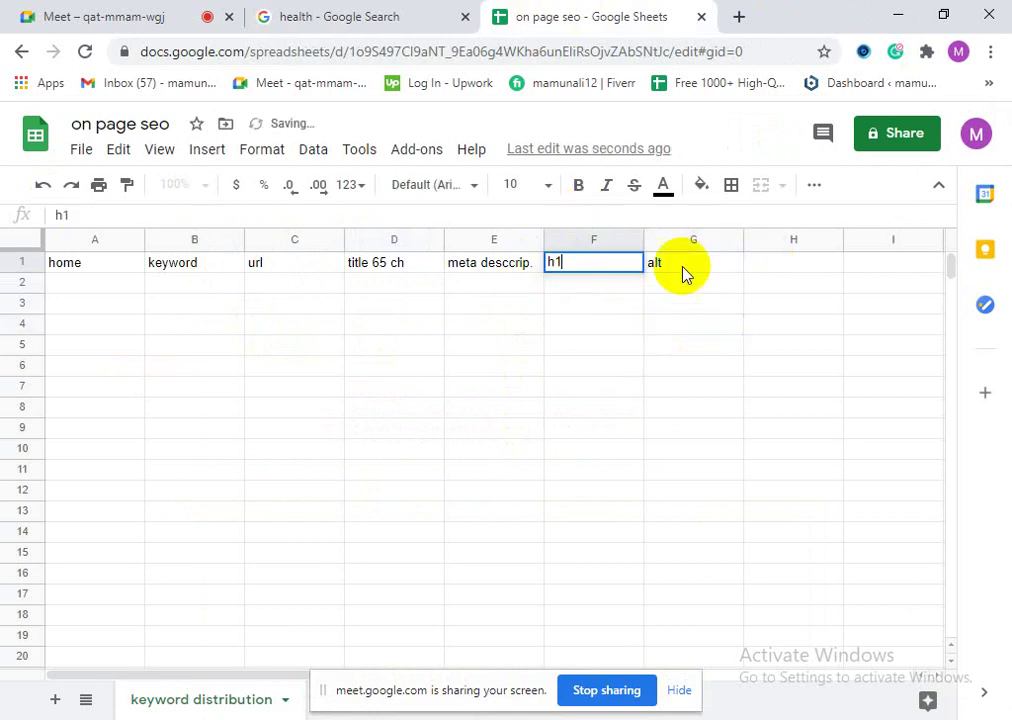
left_click(673, 266)
left_click(691, 318)
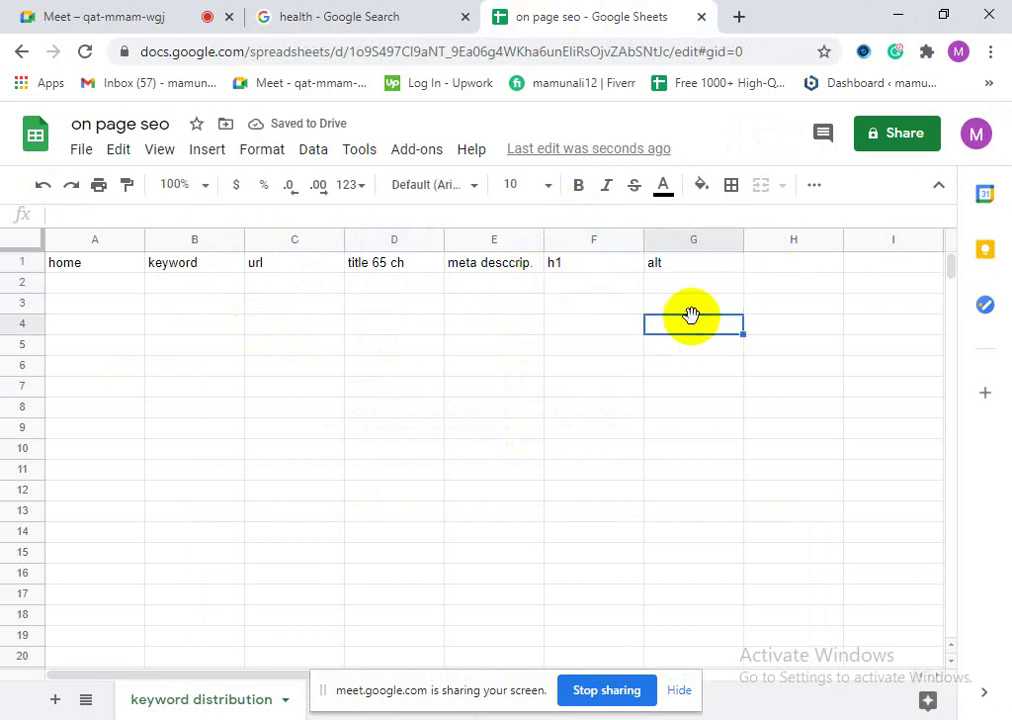
double_click(684, 264)
key("Return")
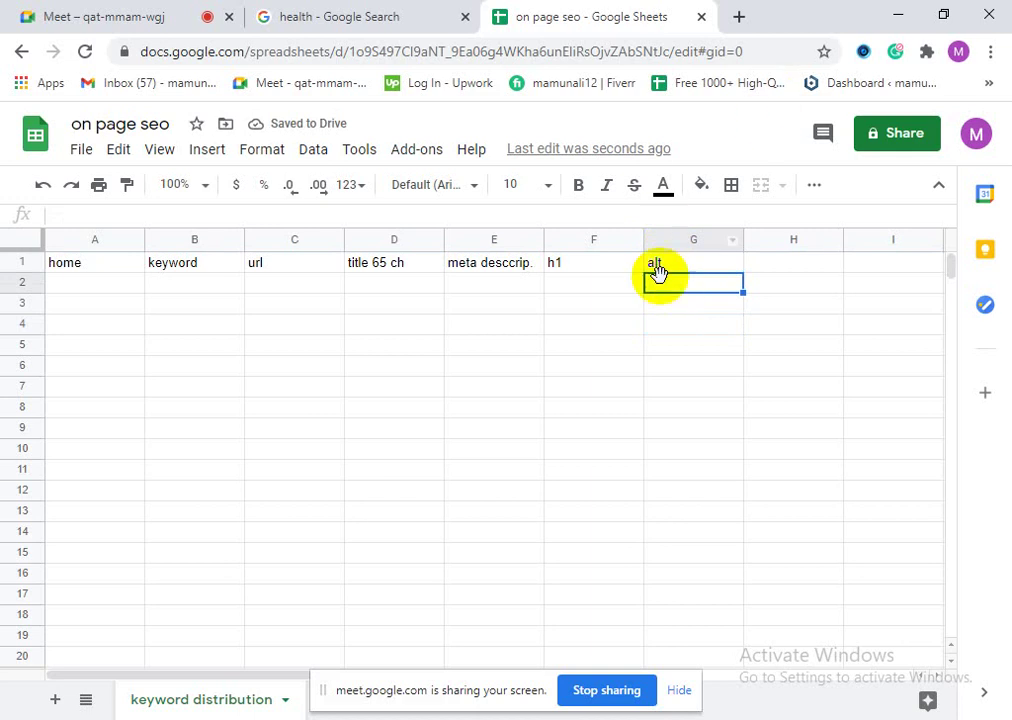
Step: Point out the h1 heading, followed by the "title 65 ch" heading and the empty cells below it in column D
left_click(601, 266)
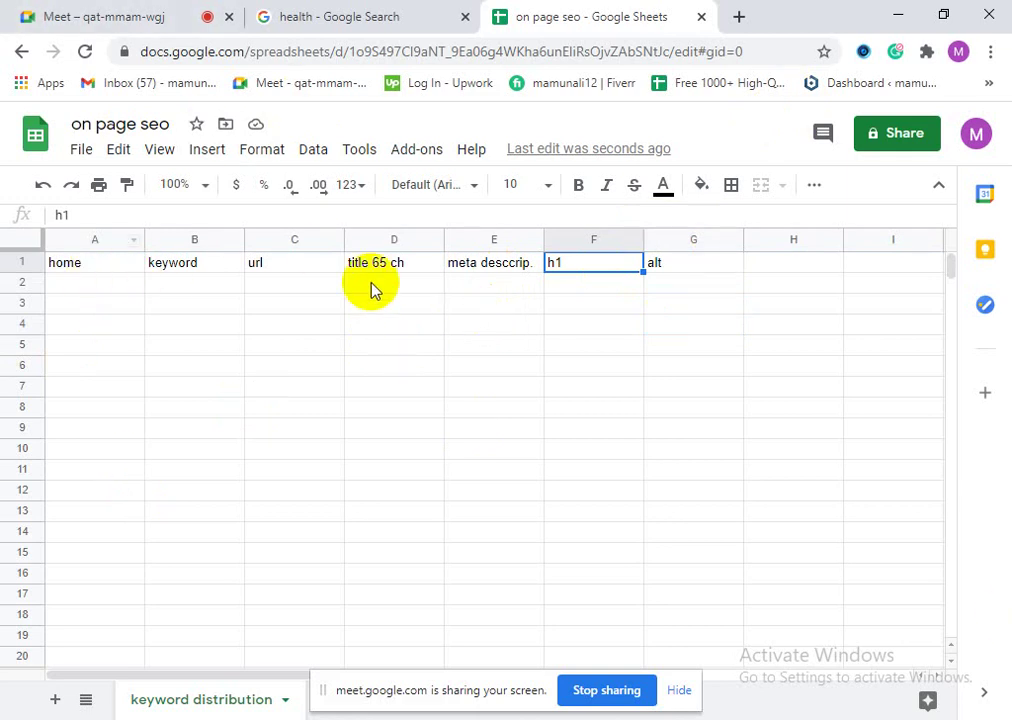
left_click(398, 264)
left_click(410, 300)
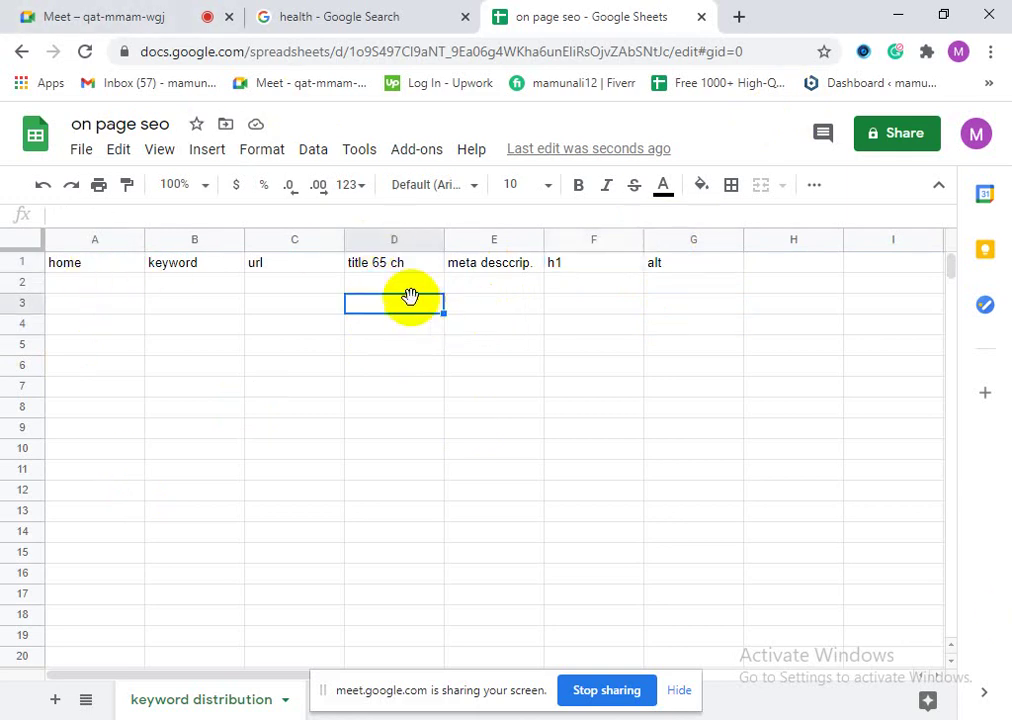
left_click(396, 262)
left_click(426, 305)
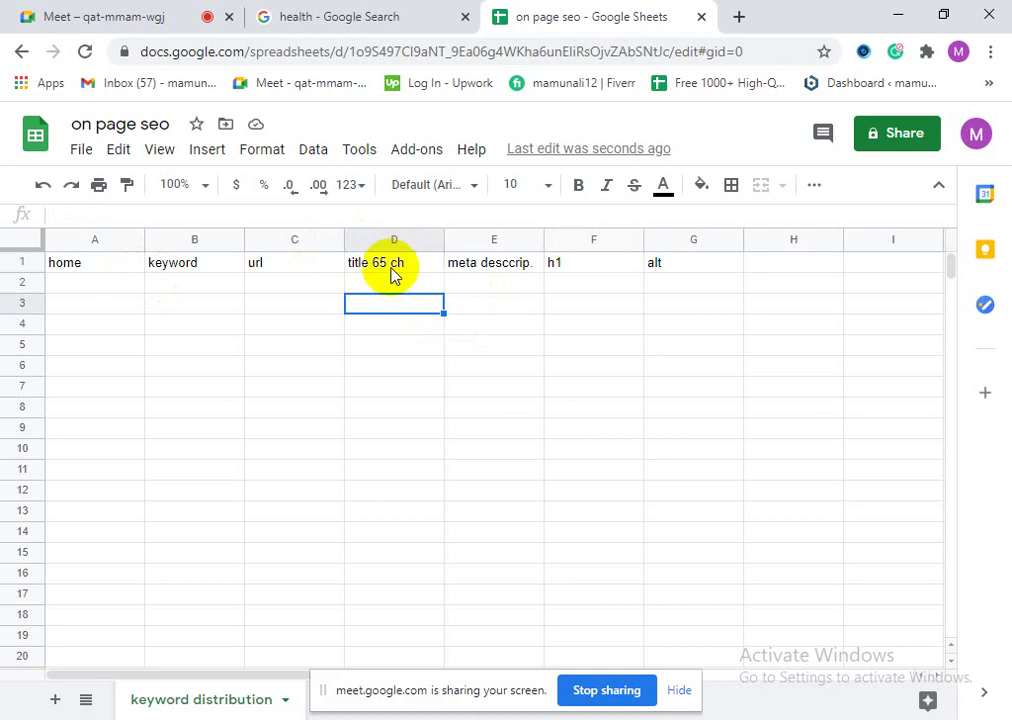
left_click(396, 266)
left_click(402, 285)
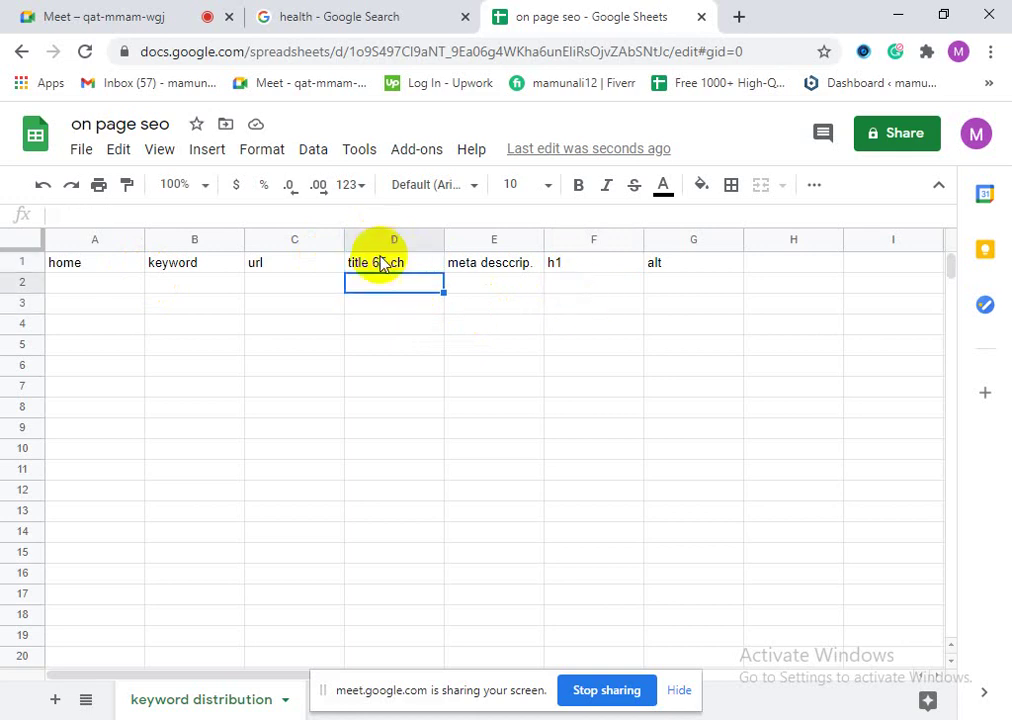
Step: Compare the Medical News Today title in the Google results with the h1 and alt headings in the spreadsheet
left_click(322, 12)
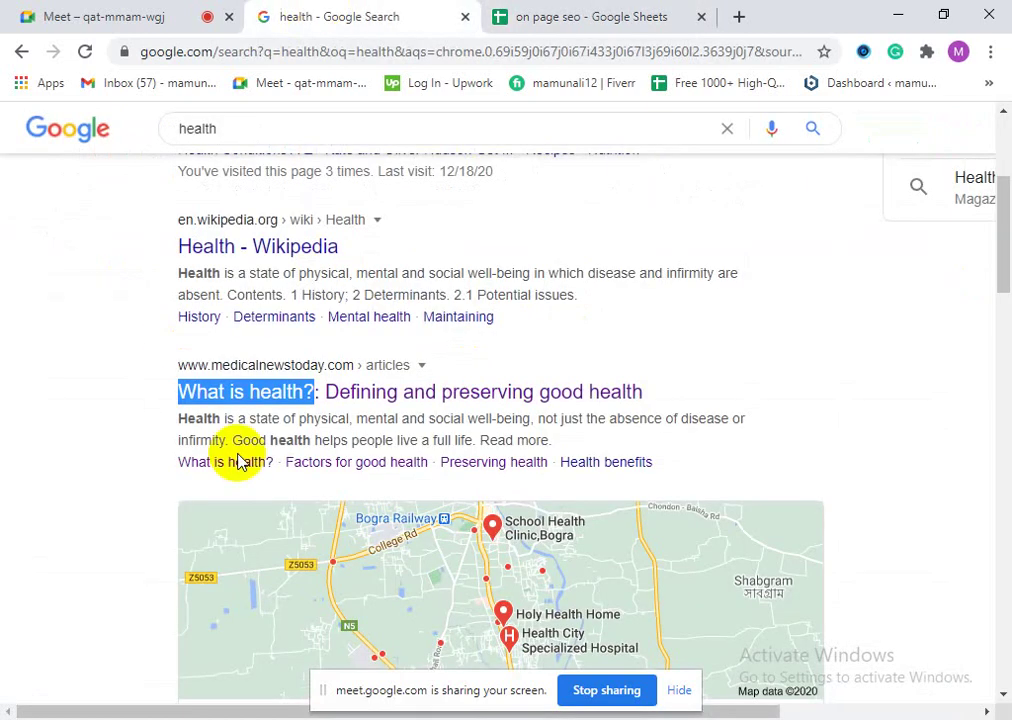
left_click(578, 12)
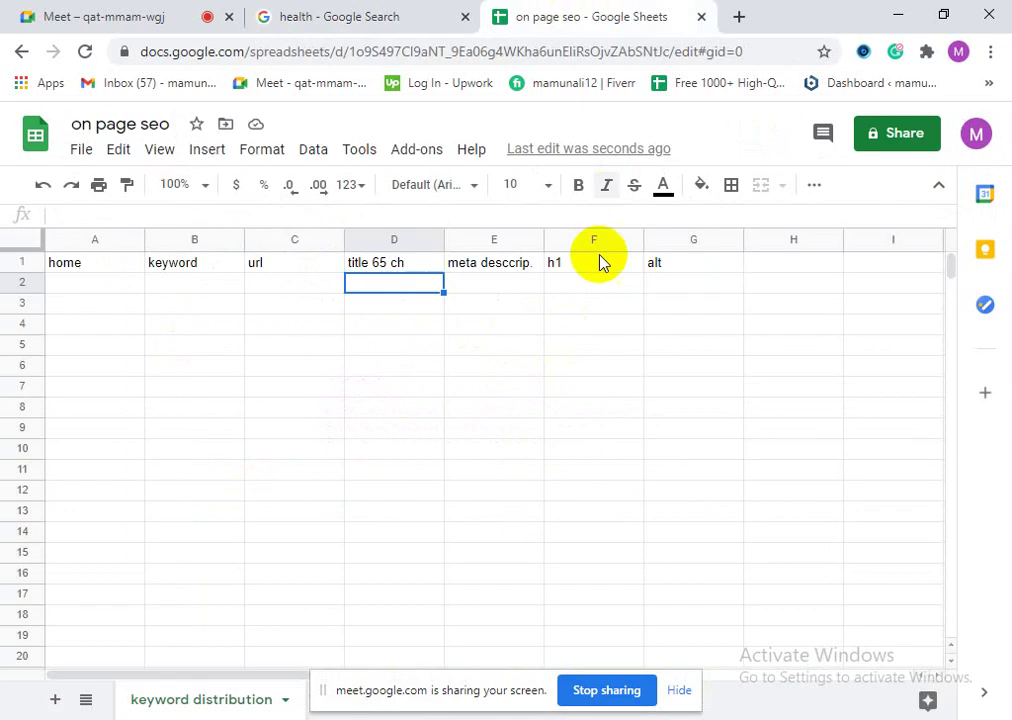
left_click(563, 264)
left_click(580, 302)
double_click(714, 268)
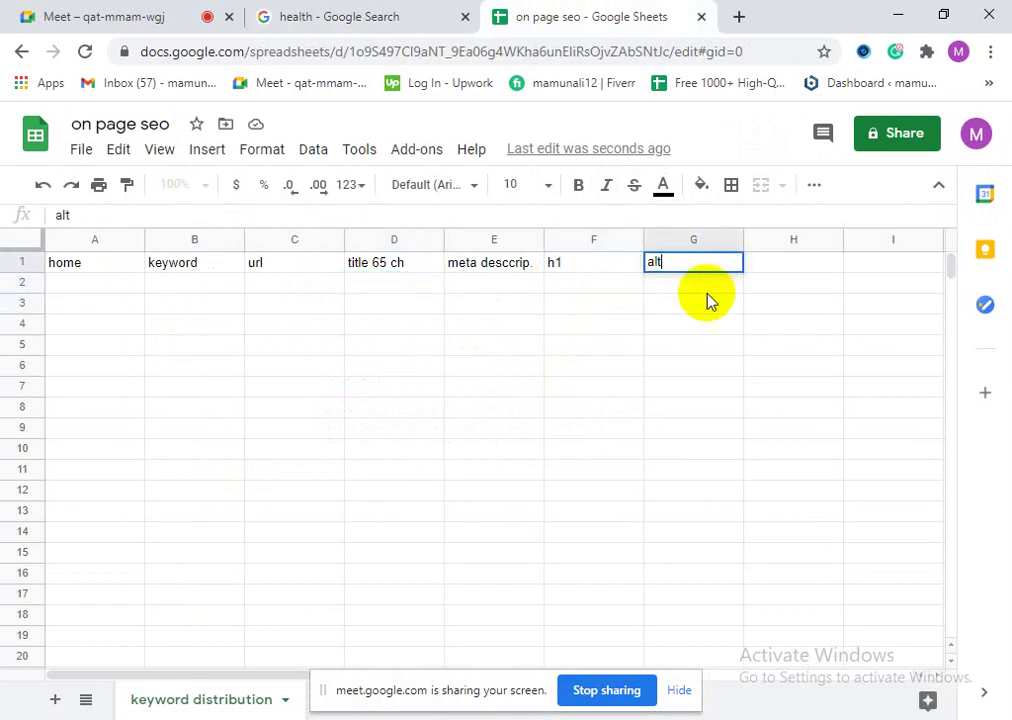
left_click(707, 303)
Step: Revisit the Google results for health, and point out the empty cells under h1 and alt in the spreadsheet
left_click(340, 12)
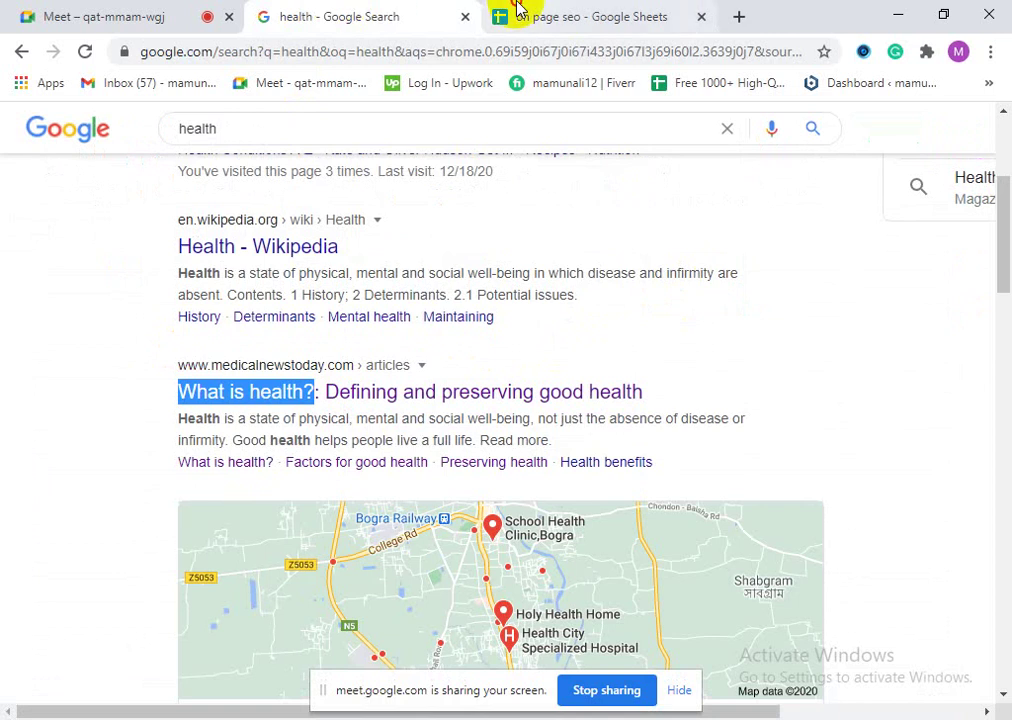
left_click(515, 10)
left_click(588, 290)
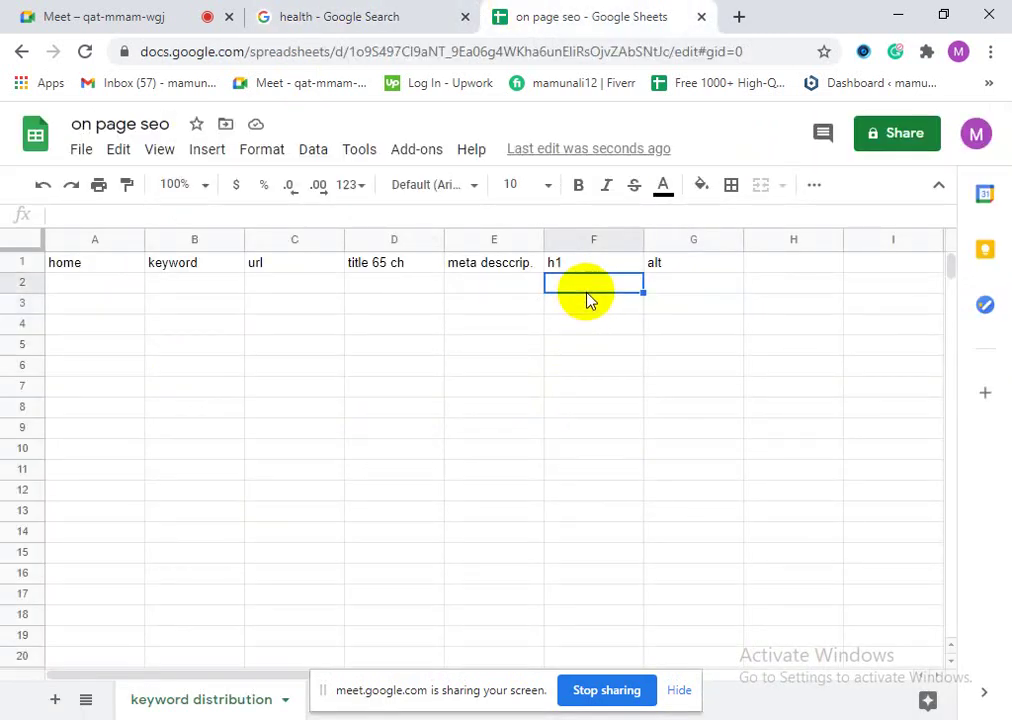
double_click(675, 281)
left_click(660, 328)
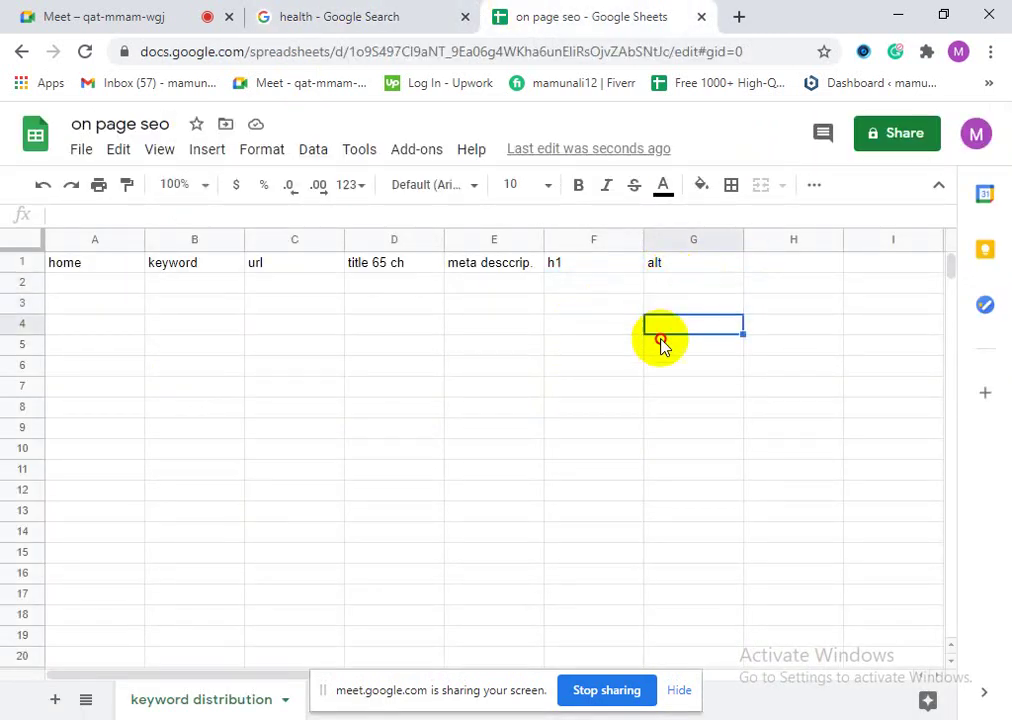
Step: Point out the meta description heading in cell E1 and the empty cell below it
left_click(482, 265)
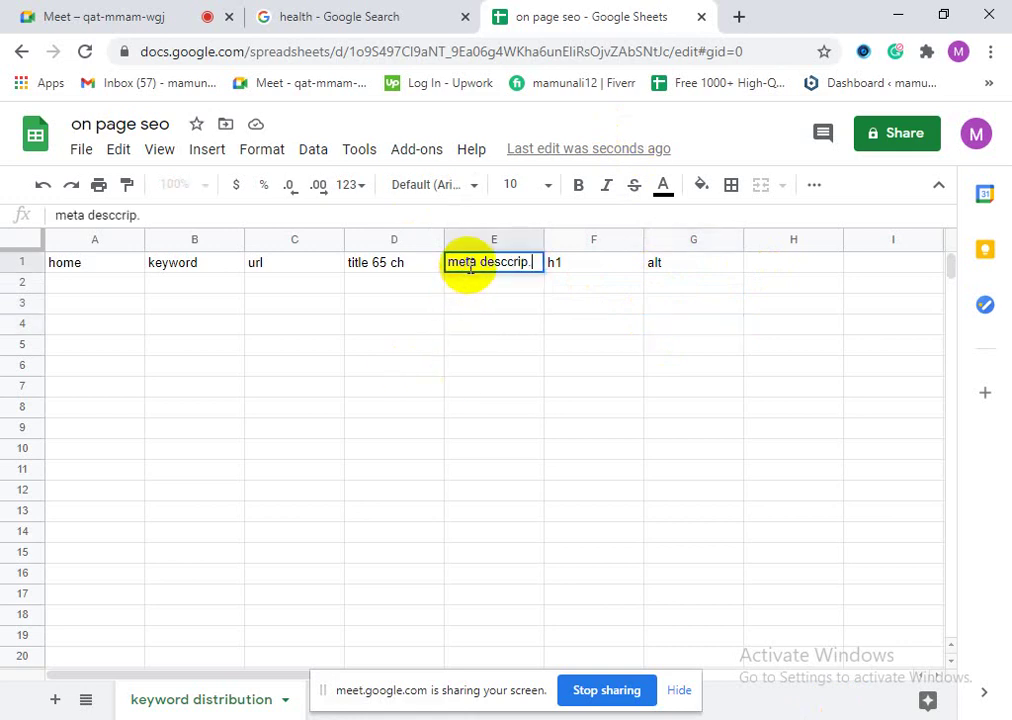
left_click(488, 303)
left_click(482, 262)
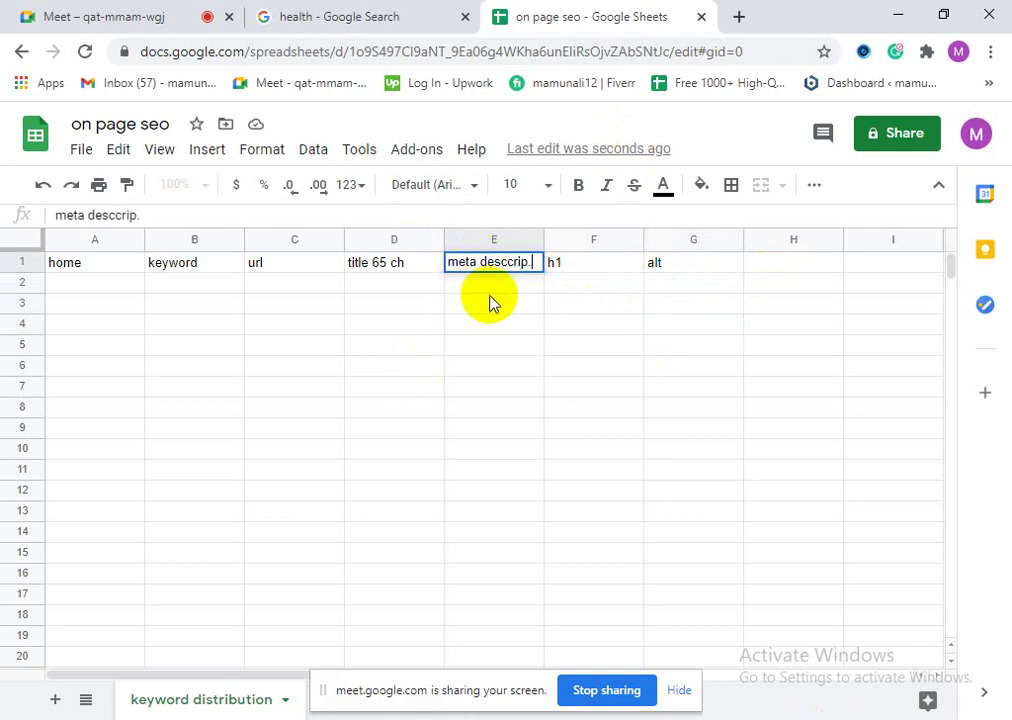
left_click(488, 291)
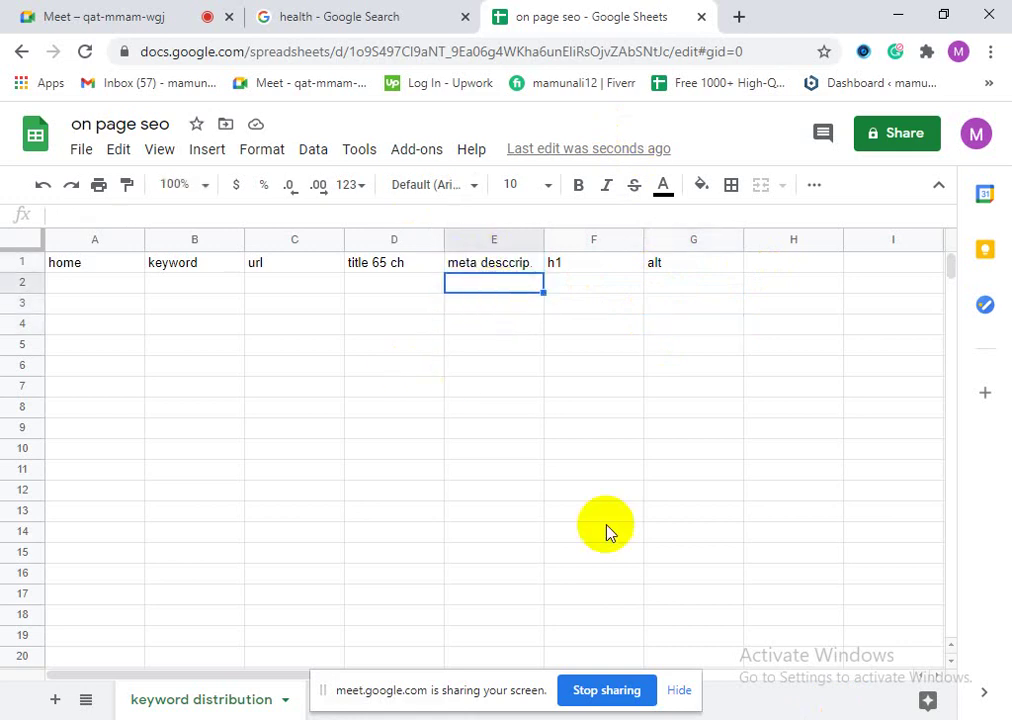
Step: In the Google results, highlight the full description text under the Medical News Today title
left_click(361, 12)
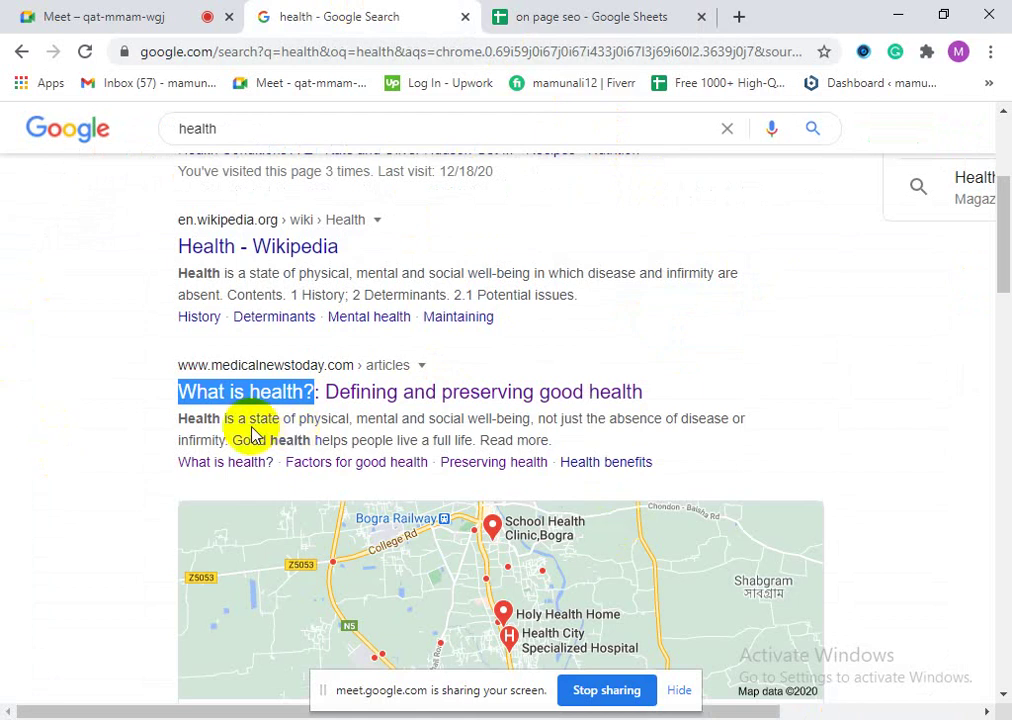
left_click(184, 421)
left_click_drag(184, 421, 566, 445)
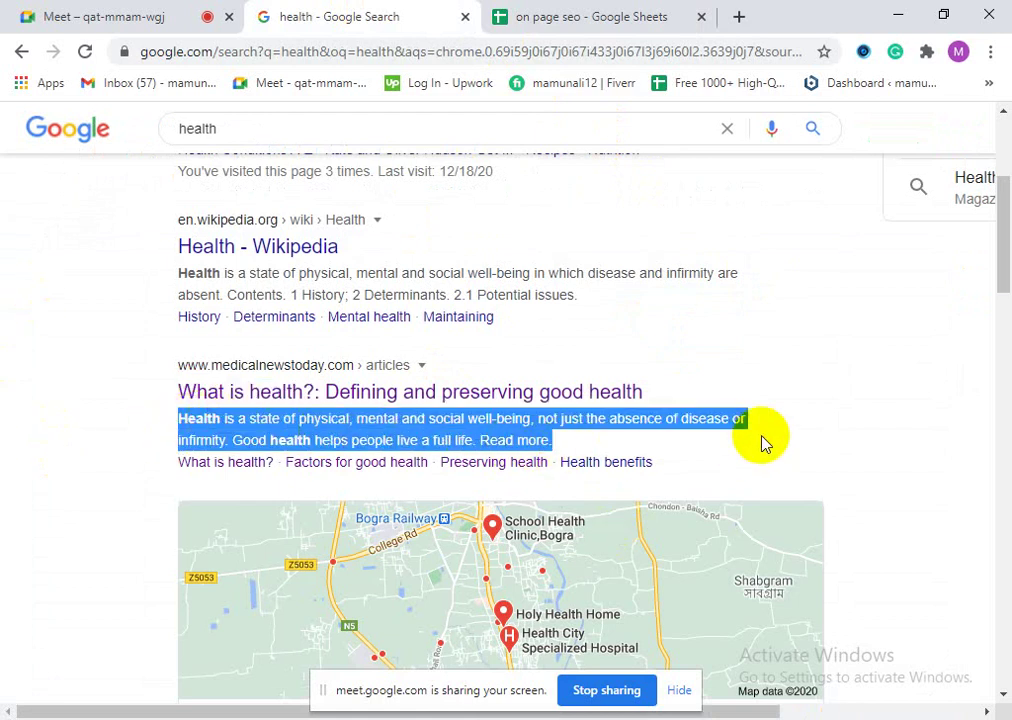
left_click(838, 447)
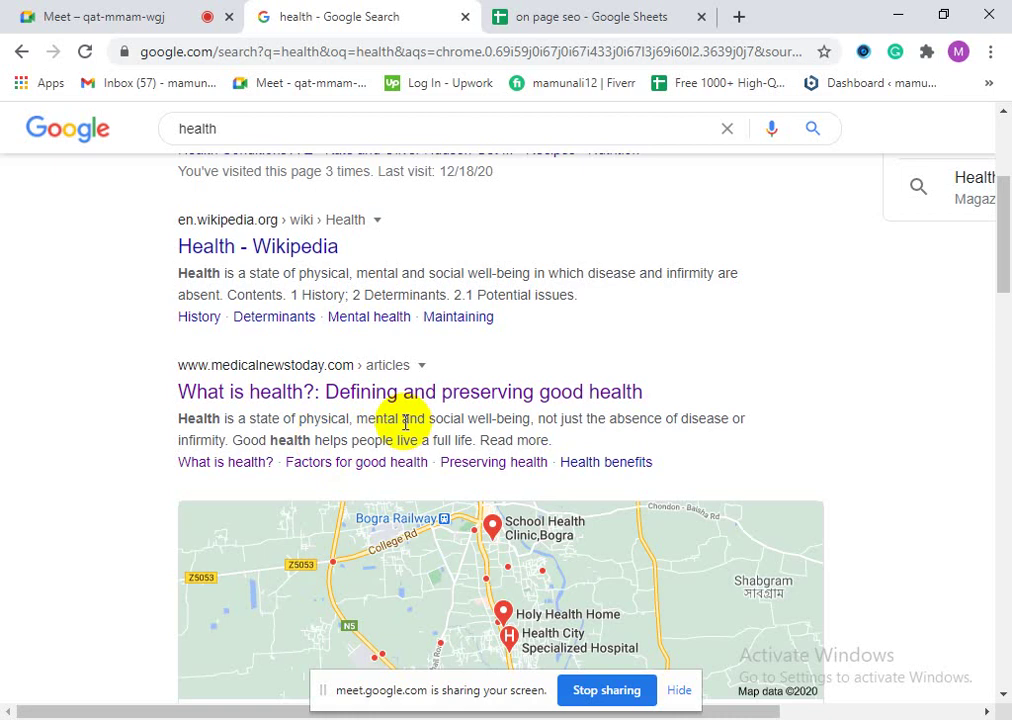
Step: In the spreadsheet, point out the meta description heading and the empty cells E2 to E4 beneath it
left_click(540, 18)
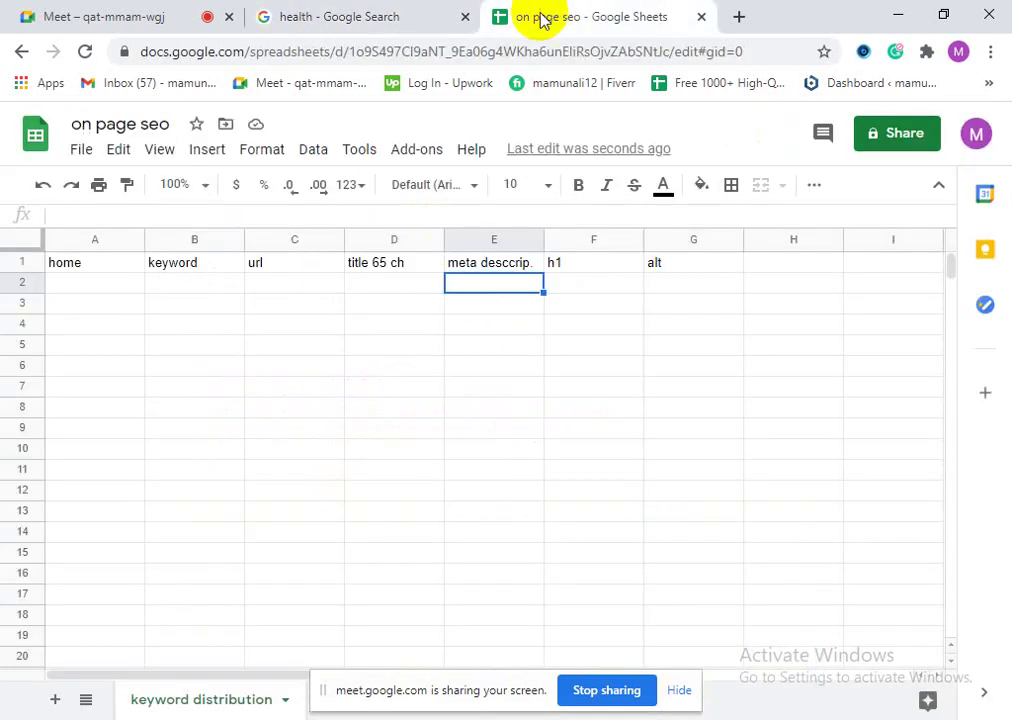
double_click(490, 287)
left_click(502, 268)
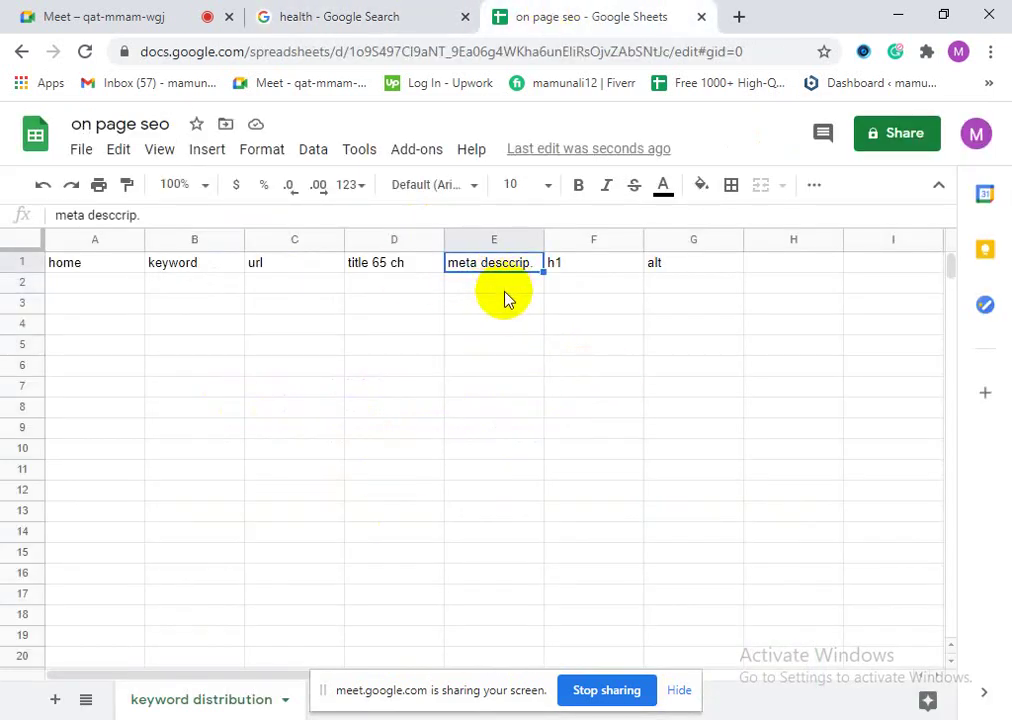
left_click(504, 290)
left_click(538, 327)
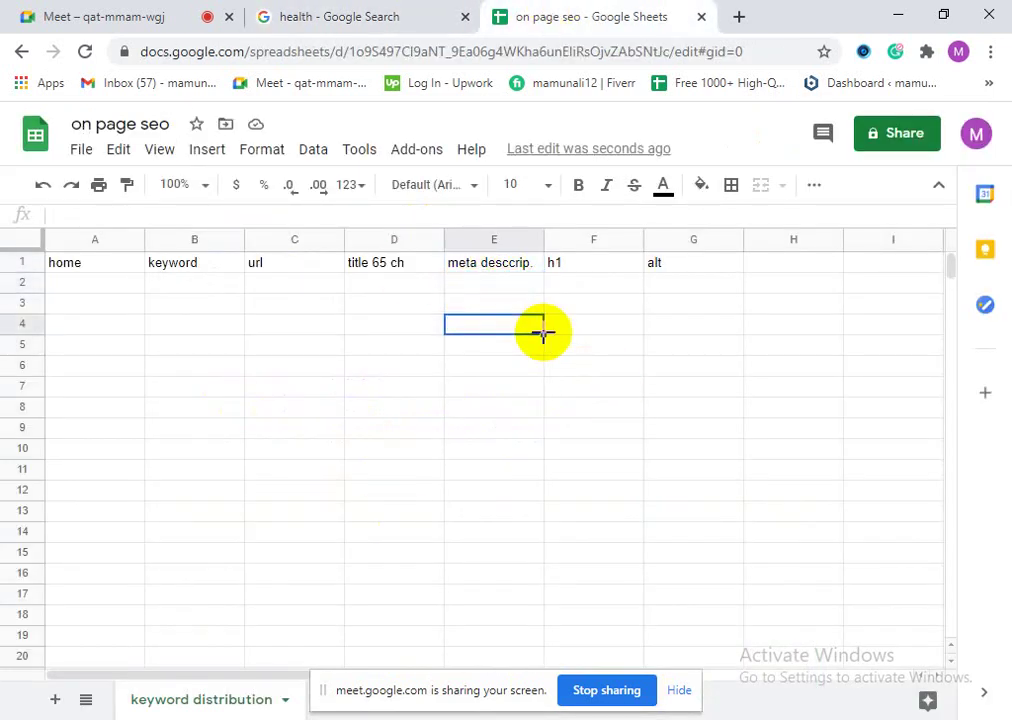
left_click(497, 287)
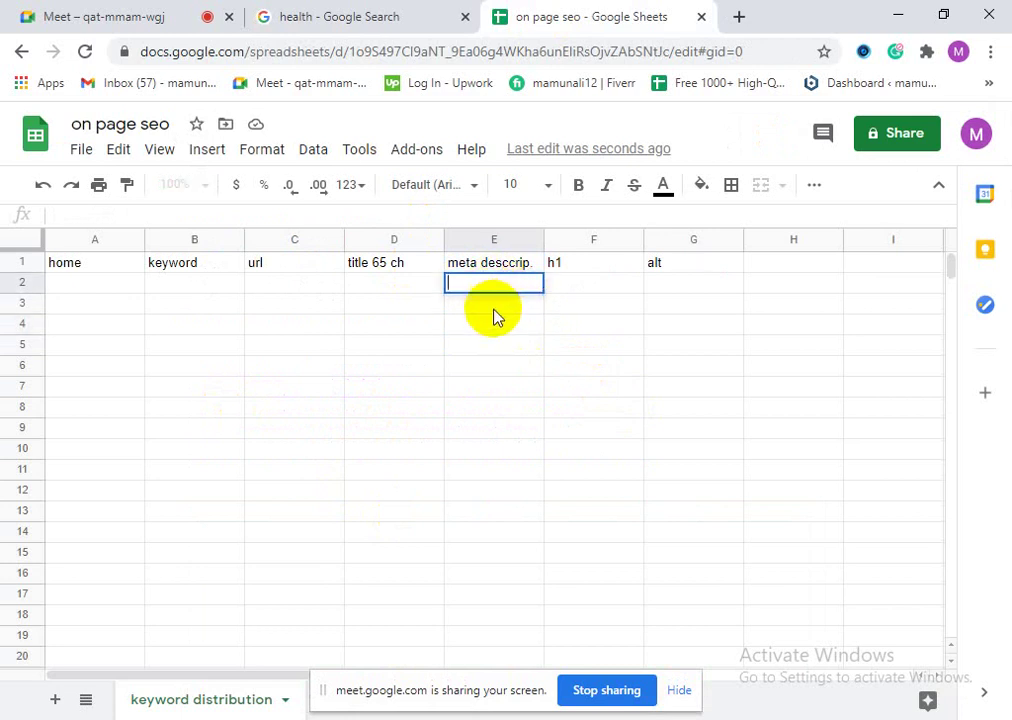
left_click(495, 305)
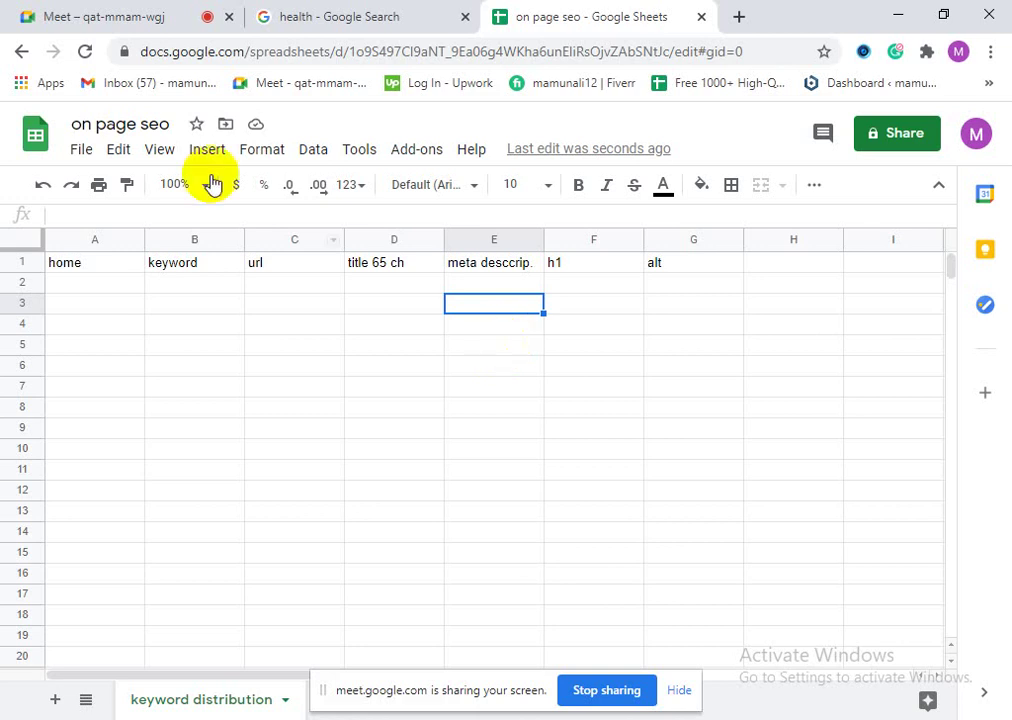
Step: Return to the Google results and highlight the Medical News Today snippet again as the meta description example
left_click(355, 14)
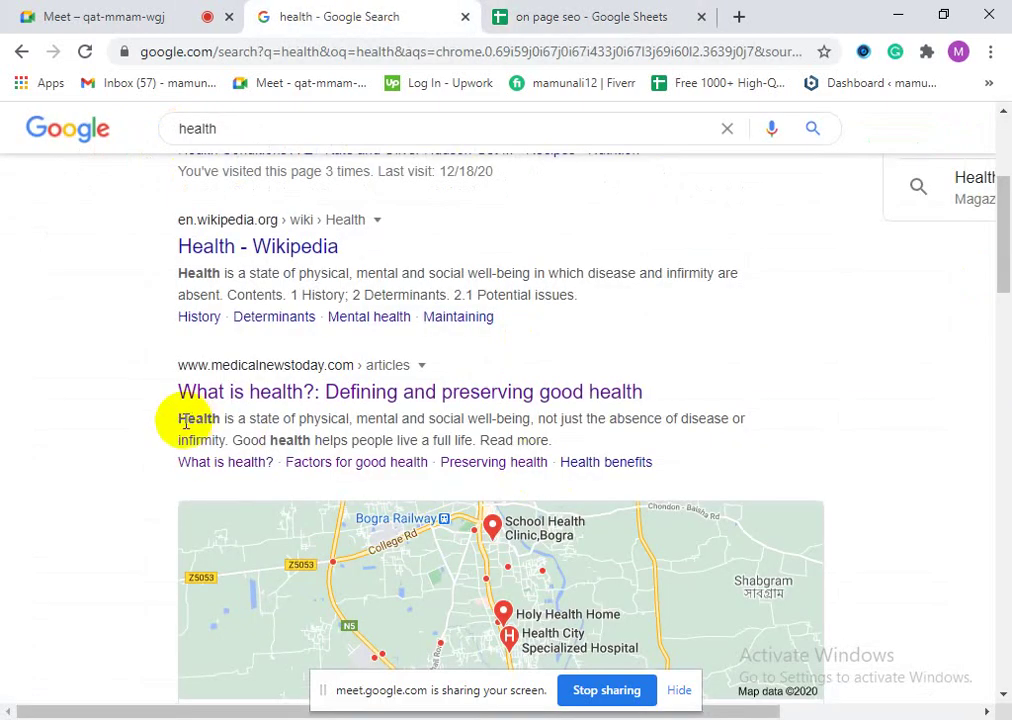
left_click_drag(180, 421, 573, 448)
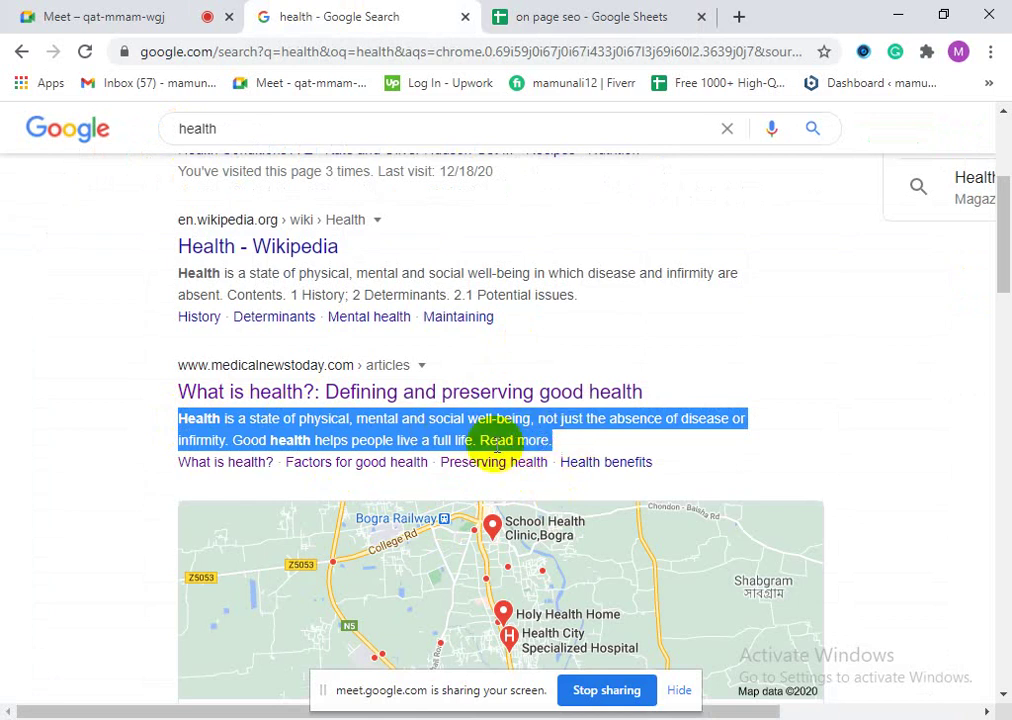
left_click(248, 419)
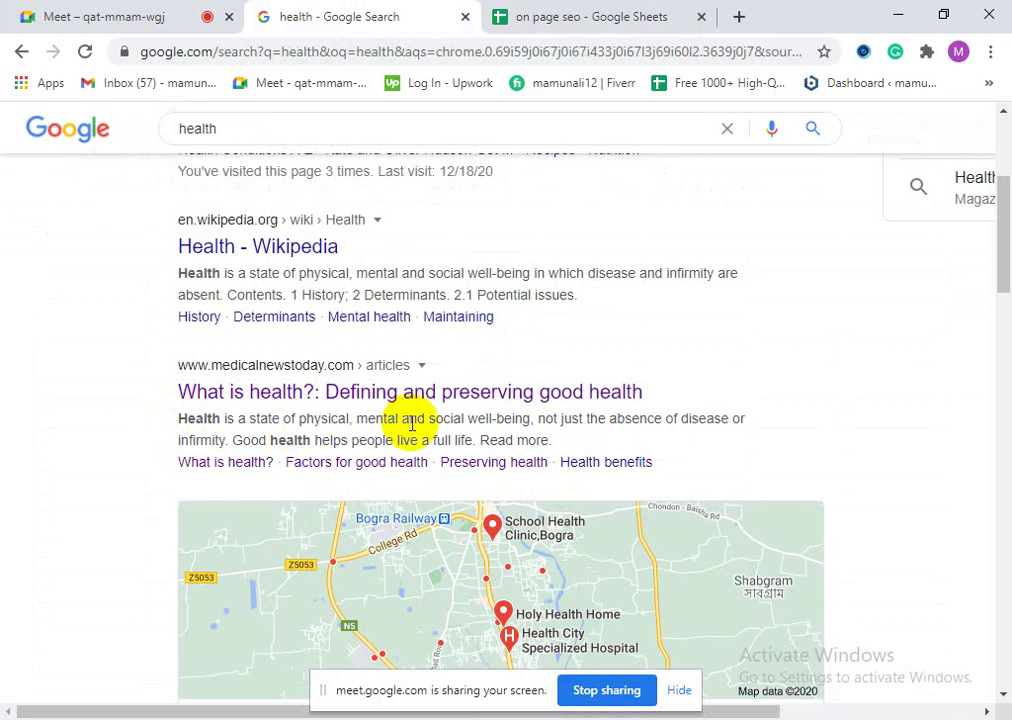
scroll(526, 474, "up", 3)
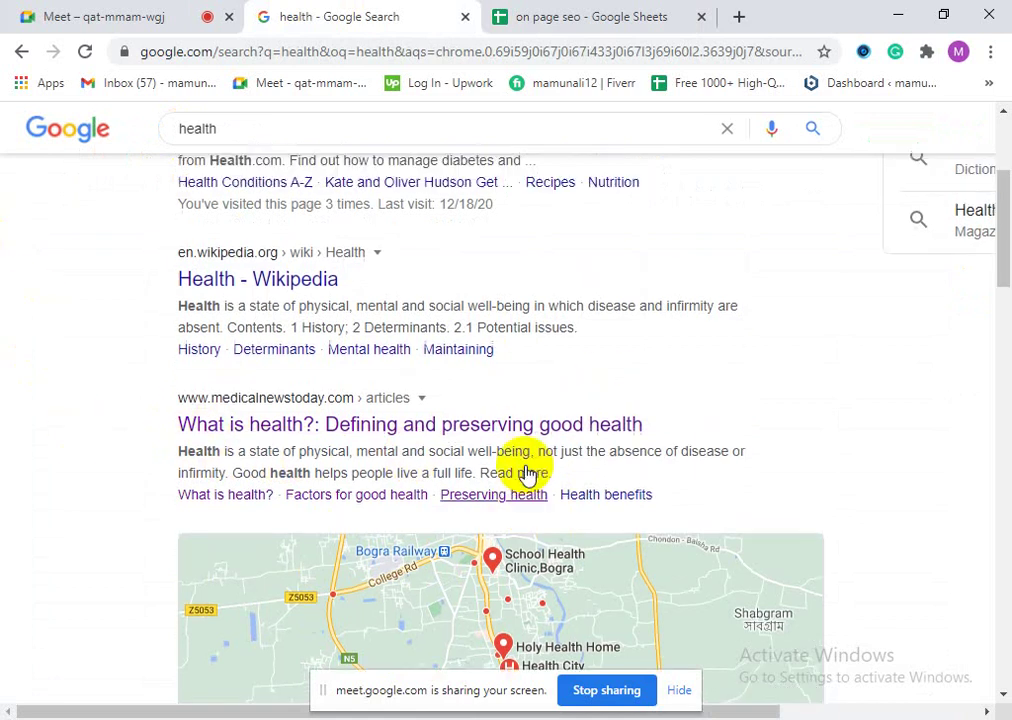
Step: In the Google results, highlight the Health.com description as another meta description example and compare it with the Medical News Today result
scroll(402, 451, "down", 3)
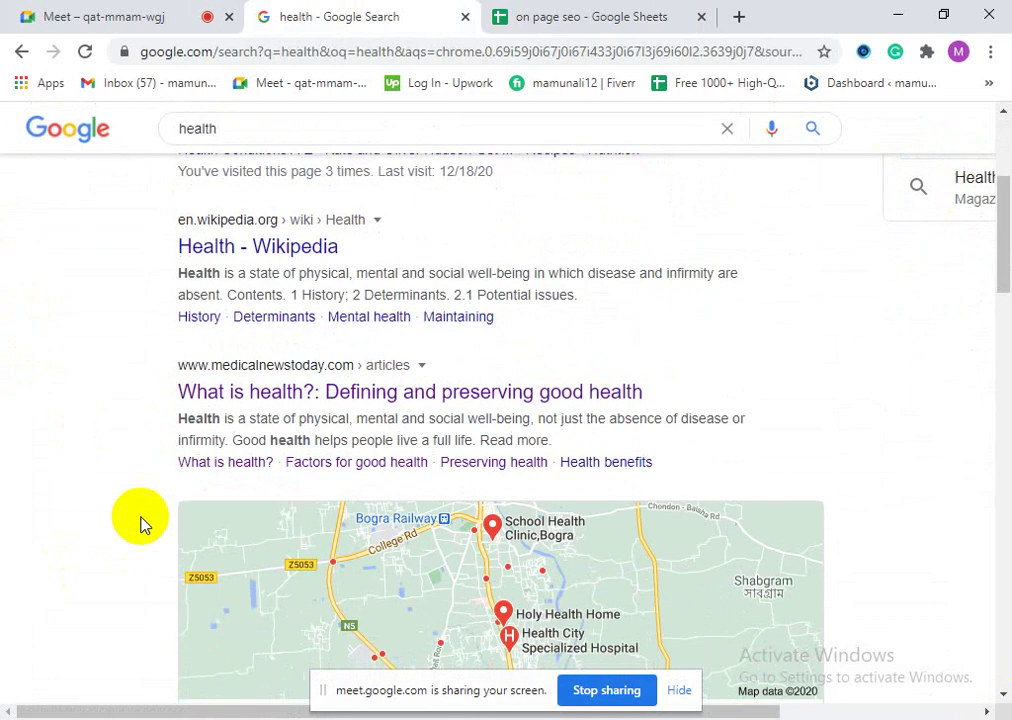
scroll(322, 413, "down", 2)
scroll(217, 230, "up", 1)
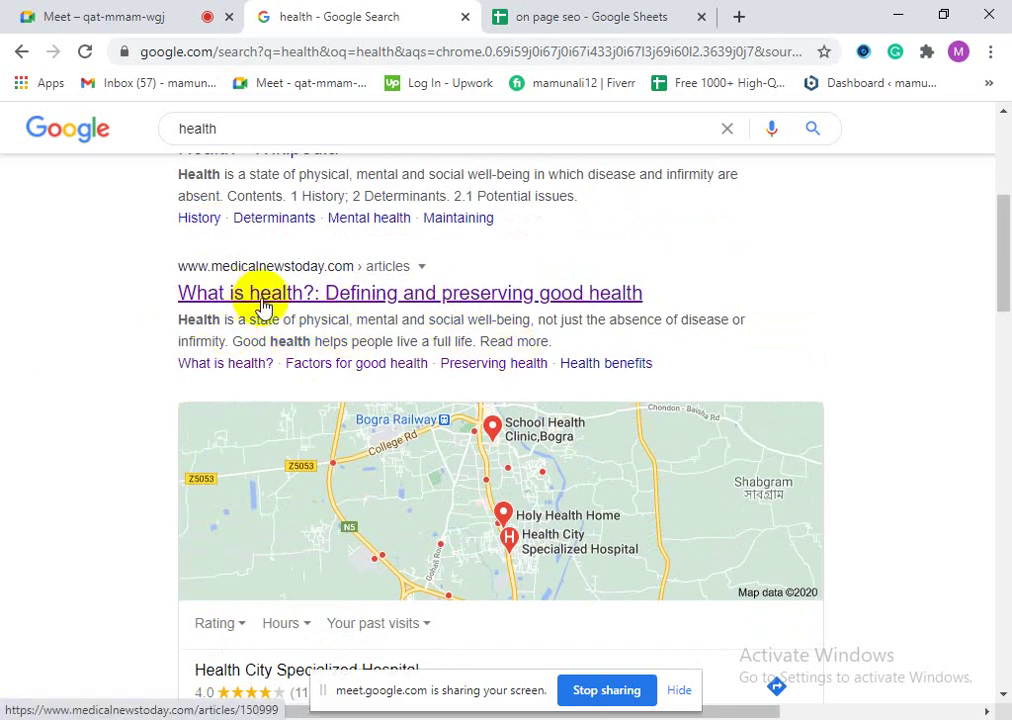
scroll(418, 300, "up", 4)
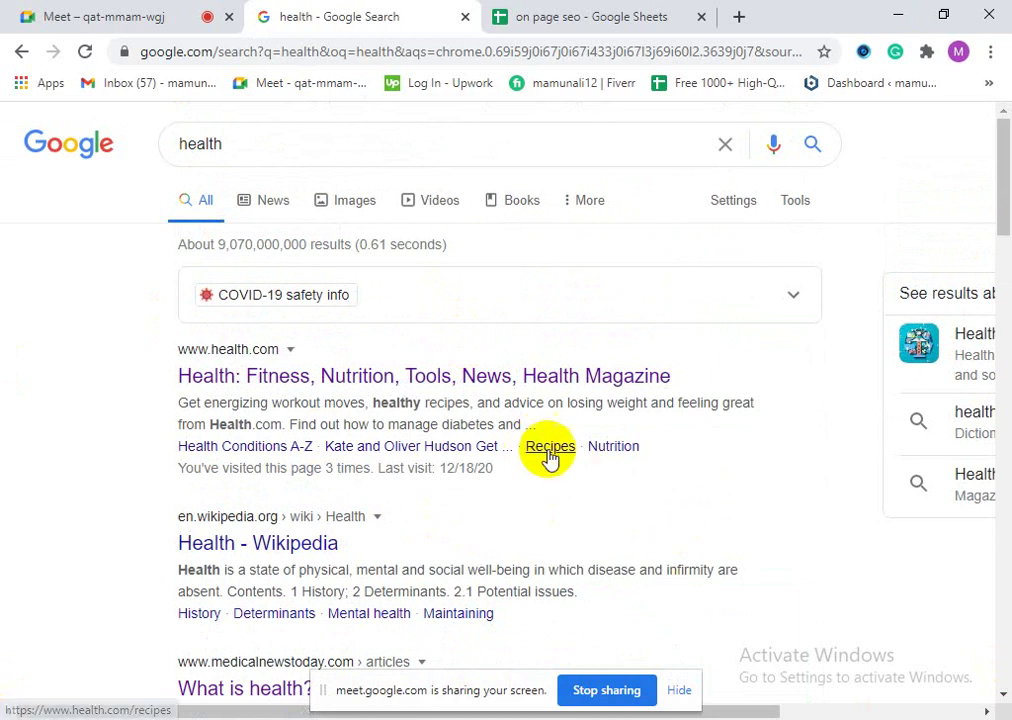
left_click_drag(530, 425, 172, 407)
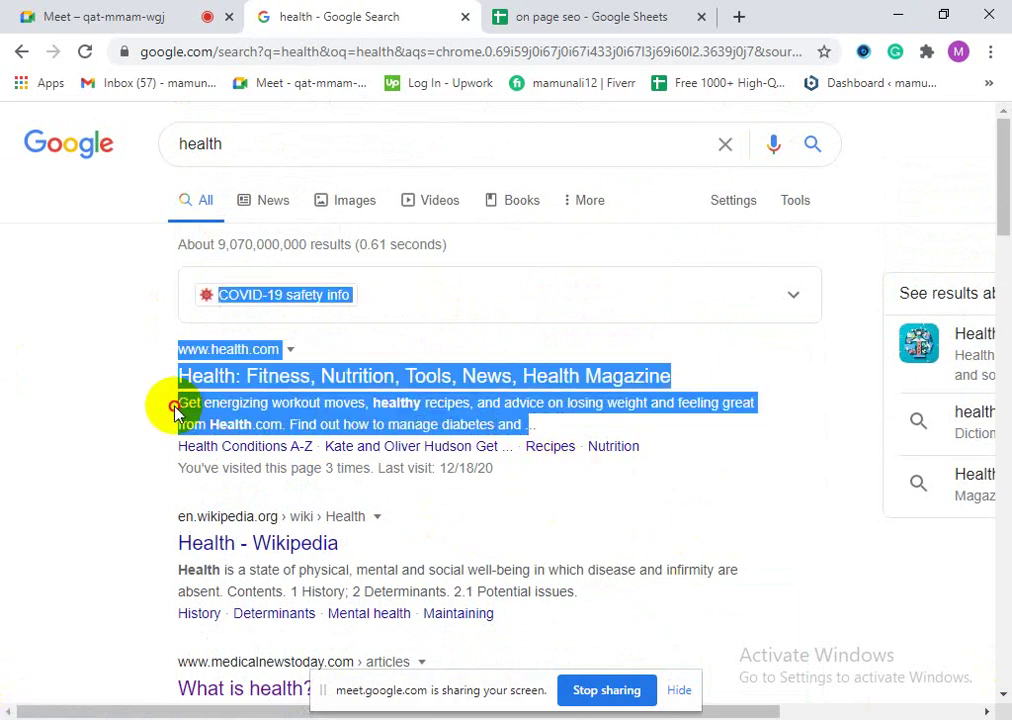
left_click(537, 430)
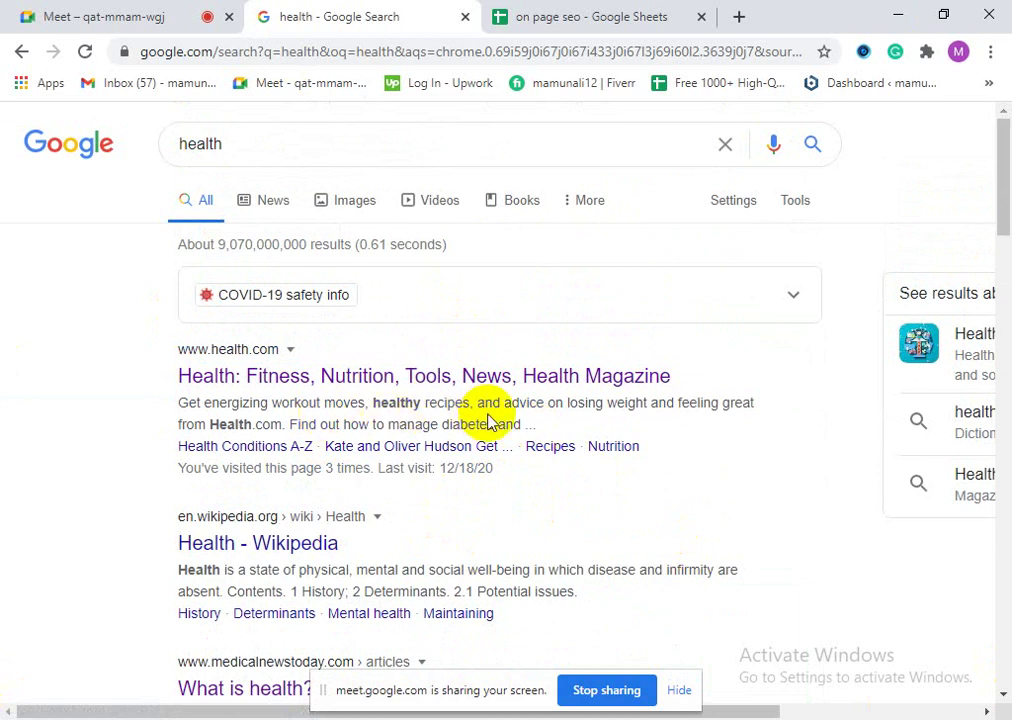
scroll(535, 341, "down", 3)
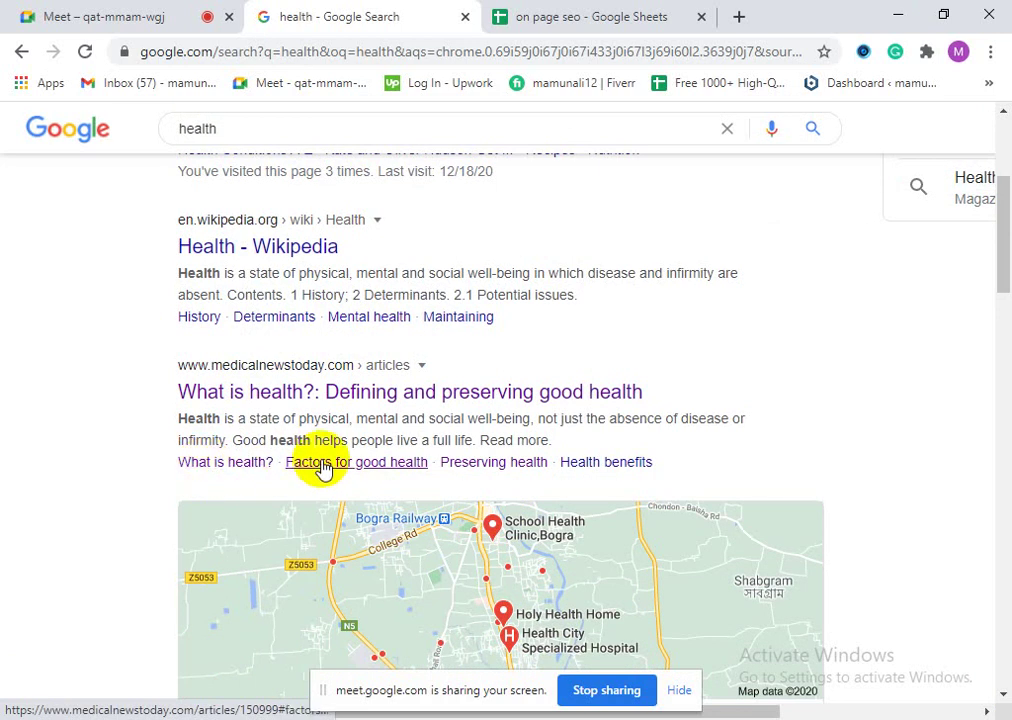
scroll(540, 460, "up", 1)
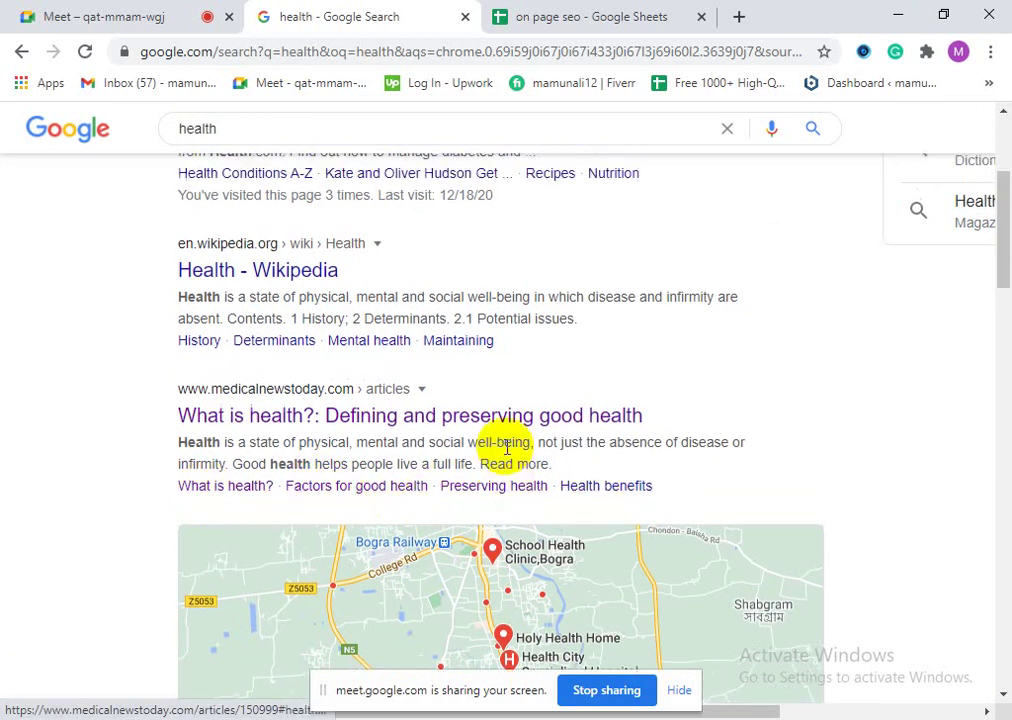
scroll(506, 449, "up", 3)
Step: Switch to the on page seo spreadsheet and point out the empty cells D2 to G2 under title, meta description, h1 and alt
left_click(541, 17)
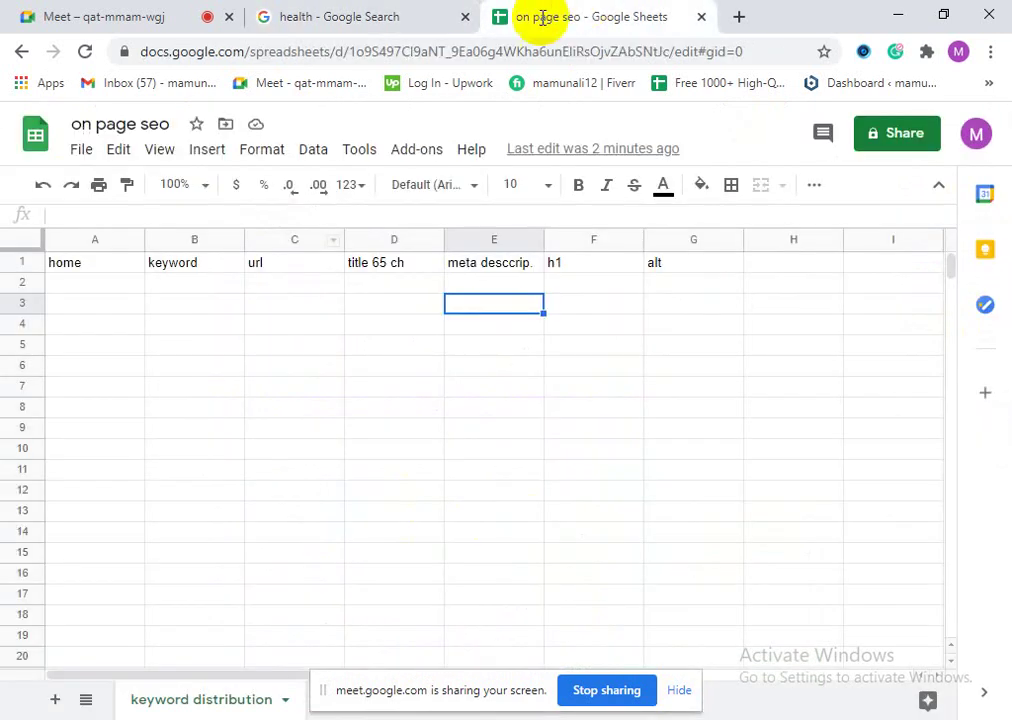
left_click(395, 284)
left_click(474, 287)
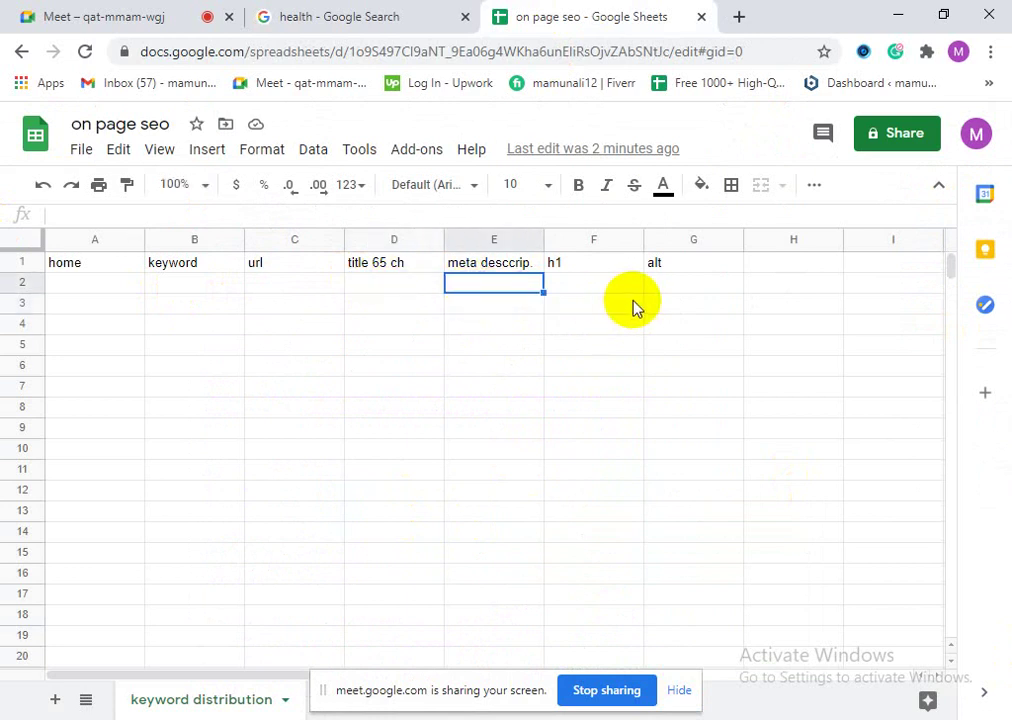
left_click(576, 289)
double_click(700, 283)
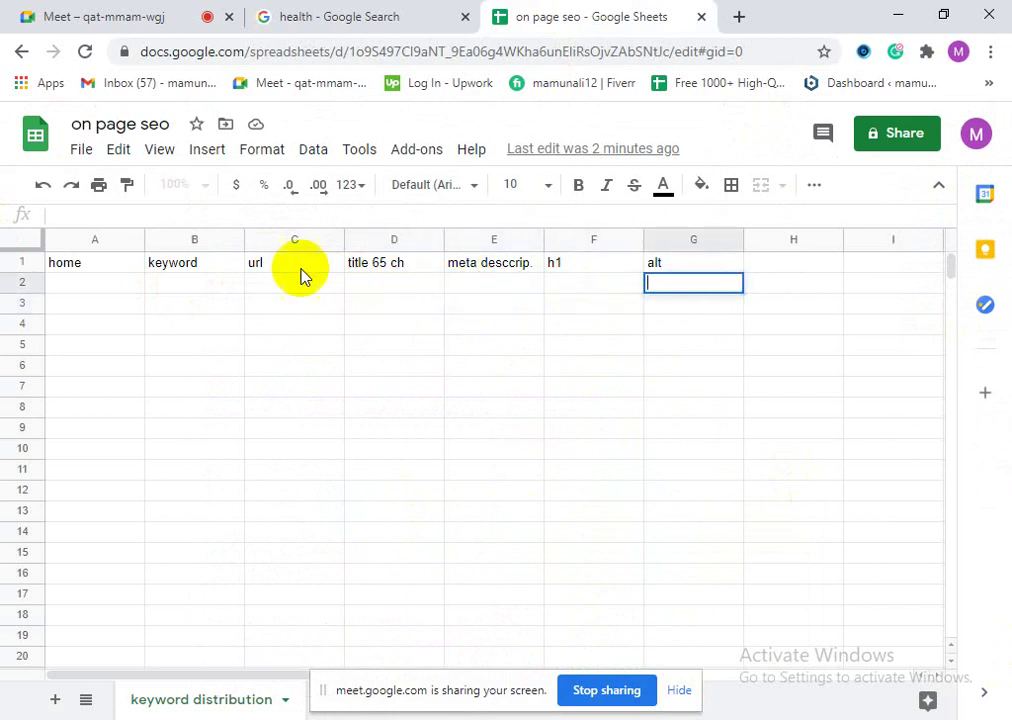
Step: Point out the empty cells beneath the title and meta description headings, passing briefly over the h1 cell
left_click(425, 305)
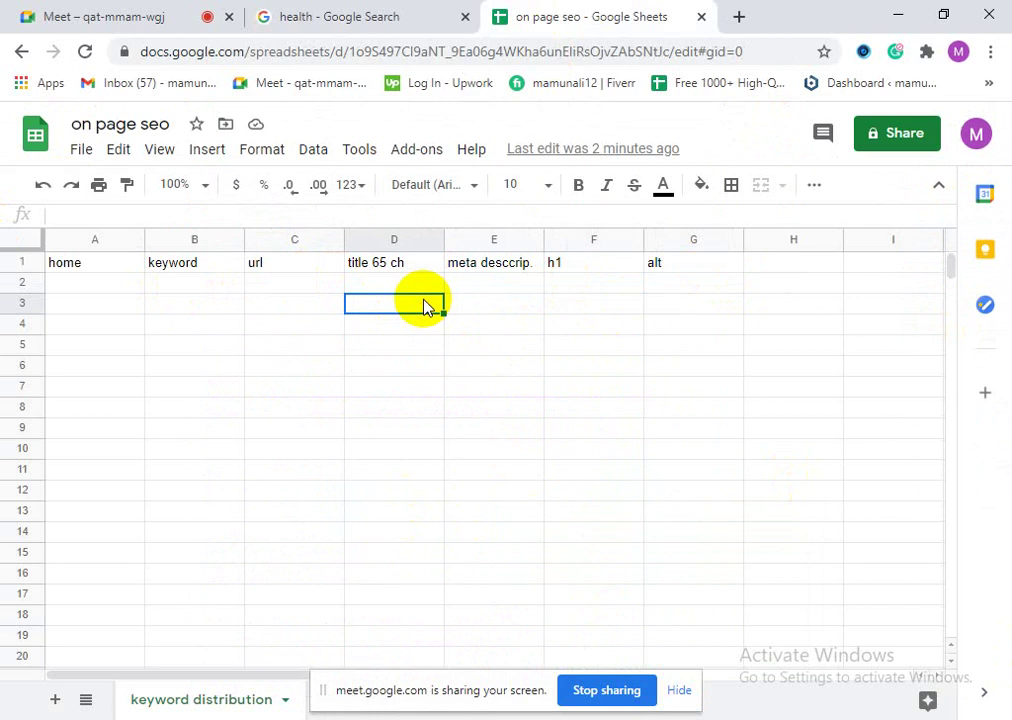
left_click(516, 287)
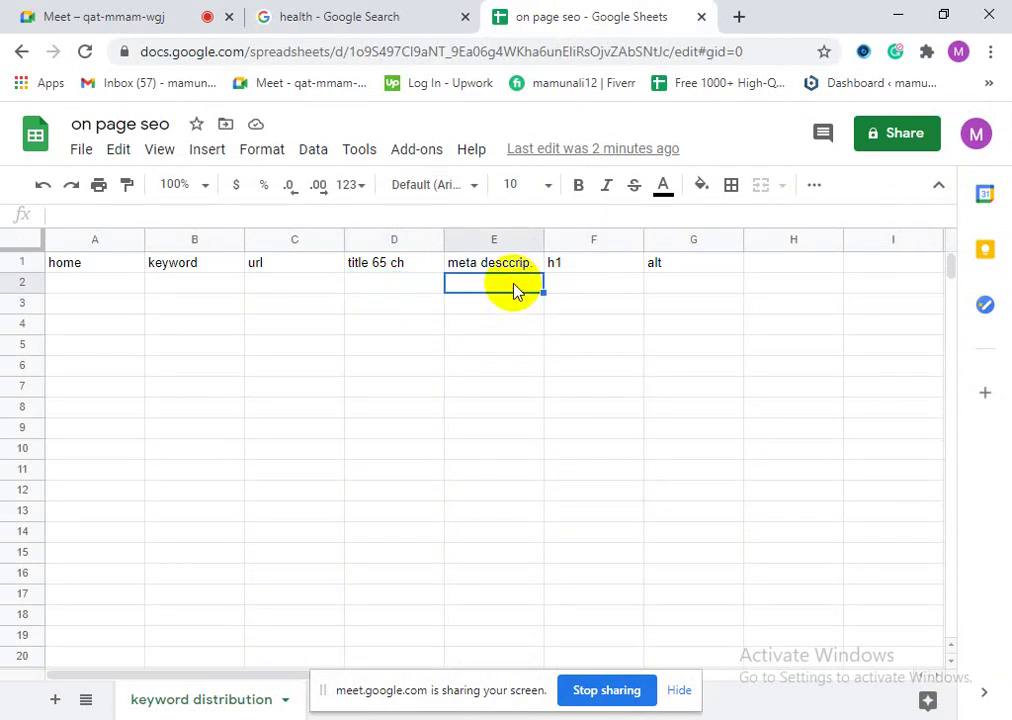
left_click(596, 290)
left_click(402, 280)
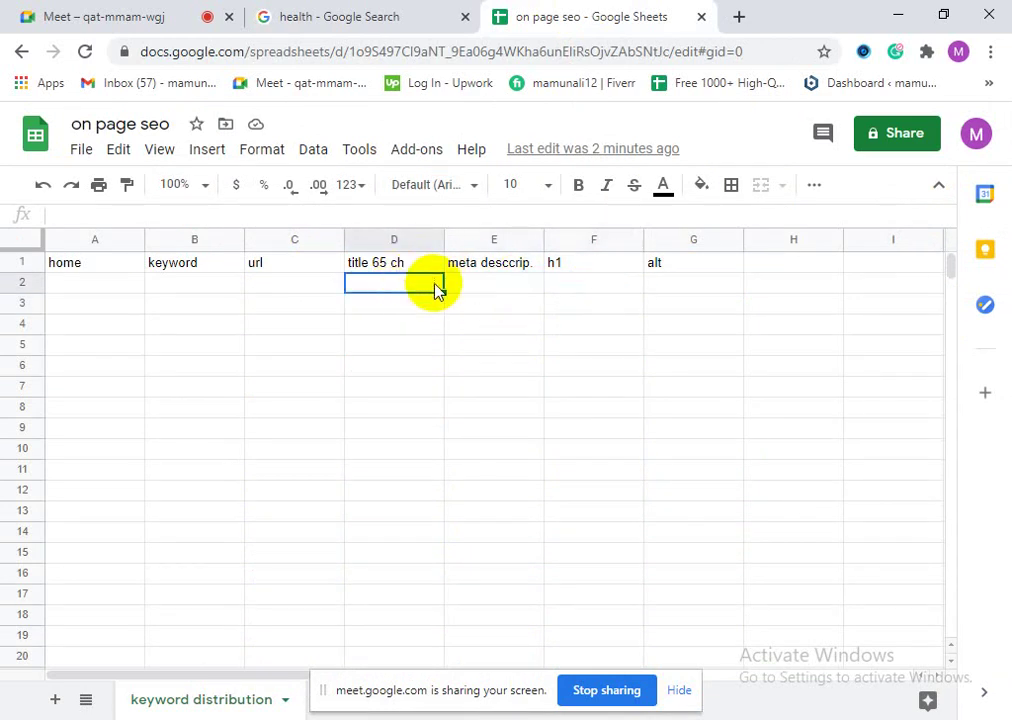
left_click(472, 290)
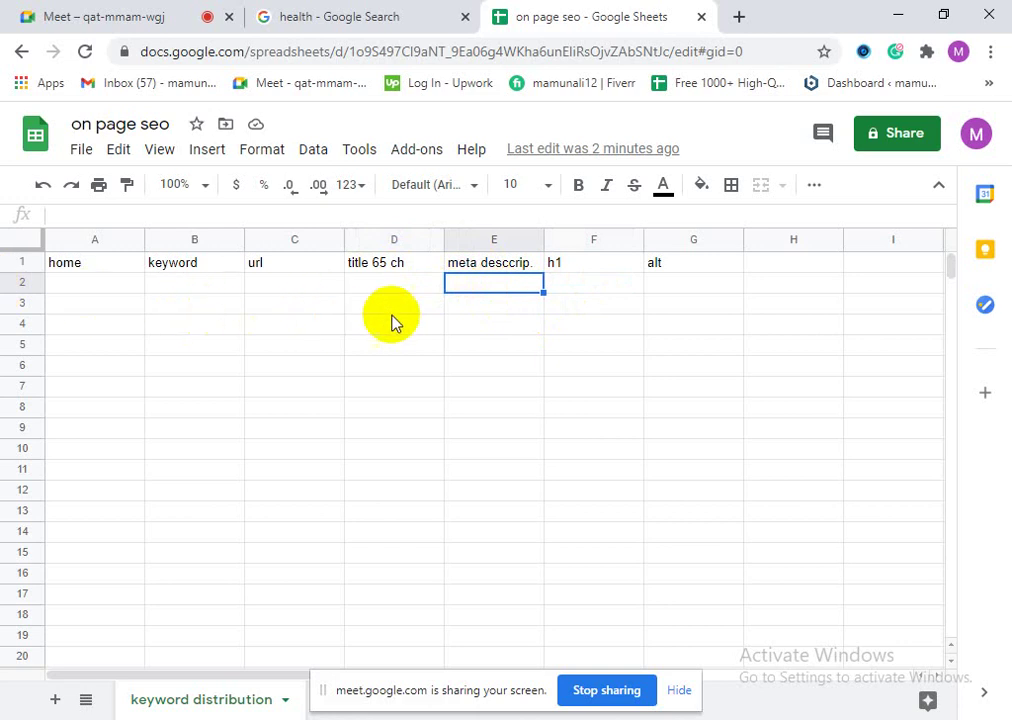
left_click(494, 303)
Step: Go back and forth between the empty cells beneath the h1 and alt headings to explain both columns
left_click(596, 289)
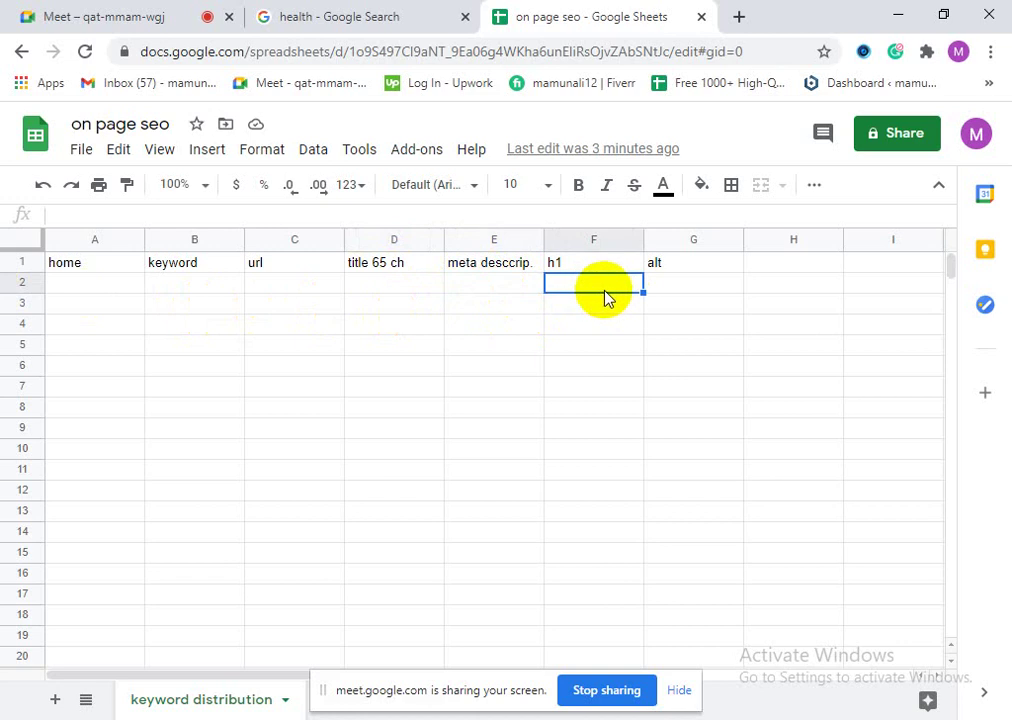
left_click(639, 340)
double_click(664, 289)
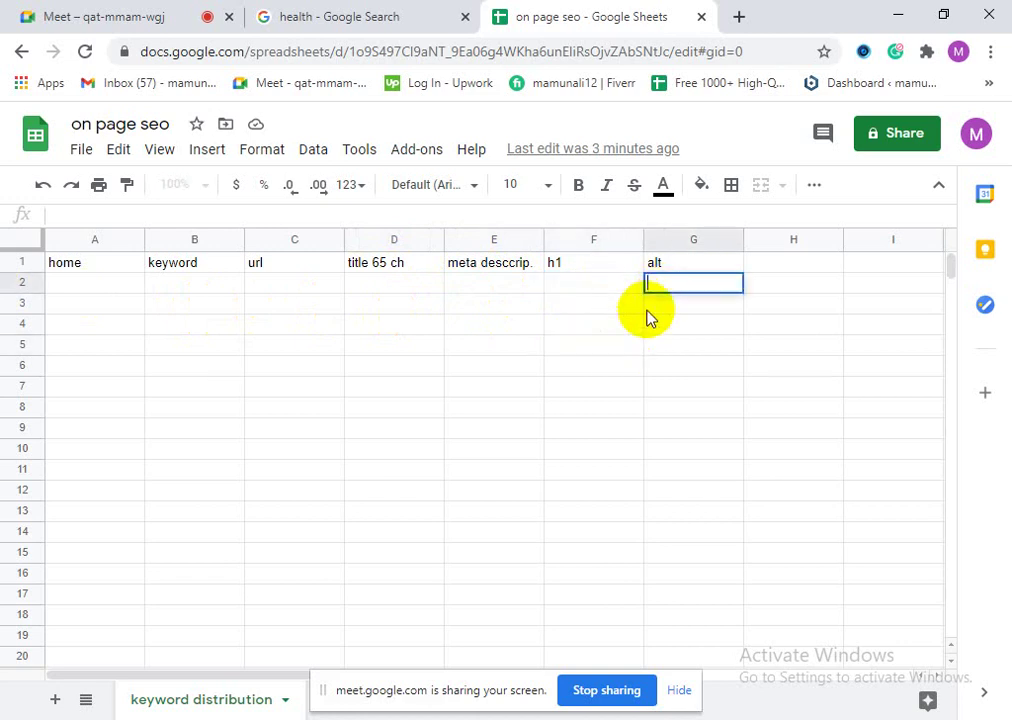
left_click(646, 310)
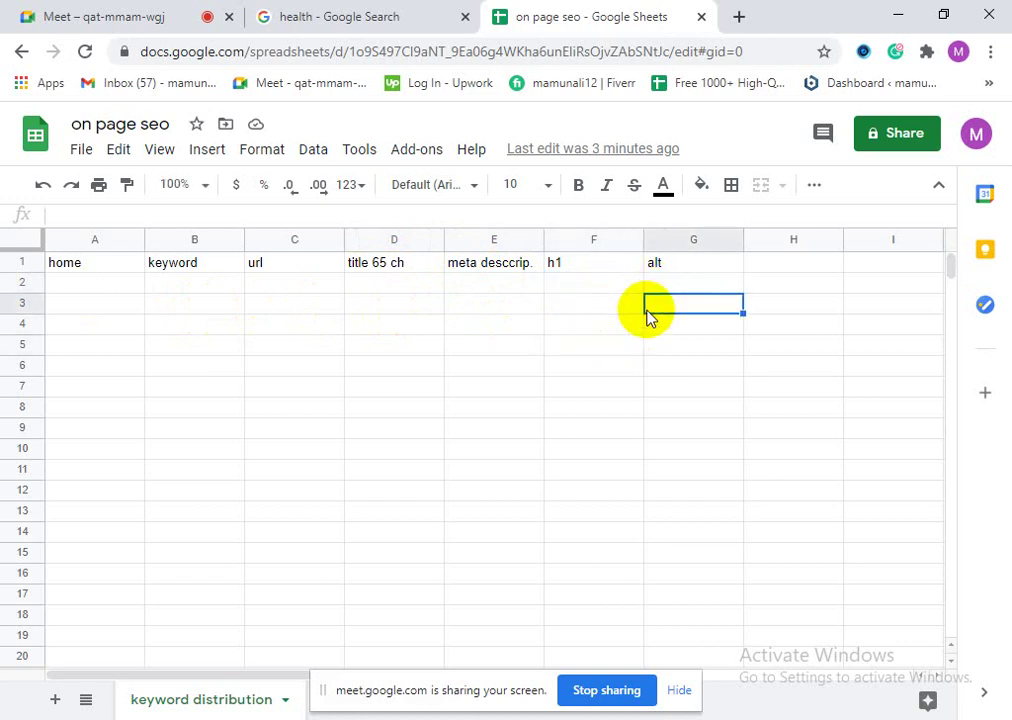
left_click(599, 280)
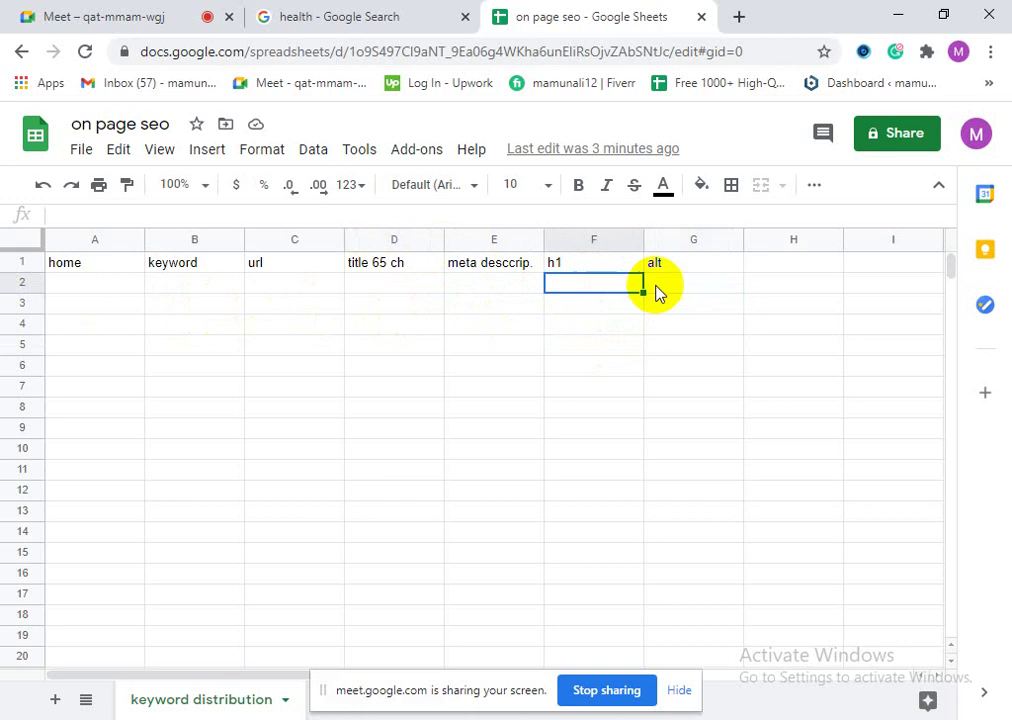
double_click(655, 287)
left_click(586, 298)
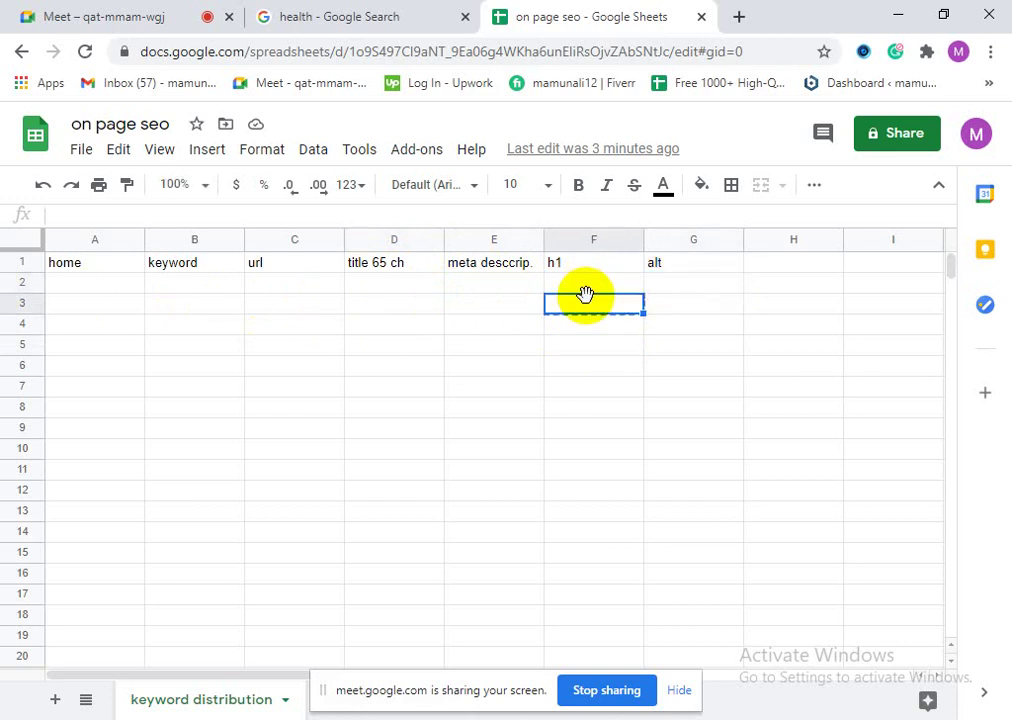
left_click(598, 286)
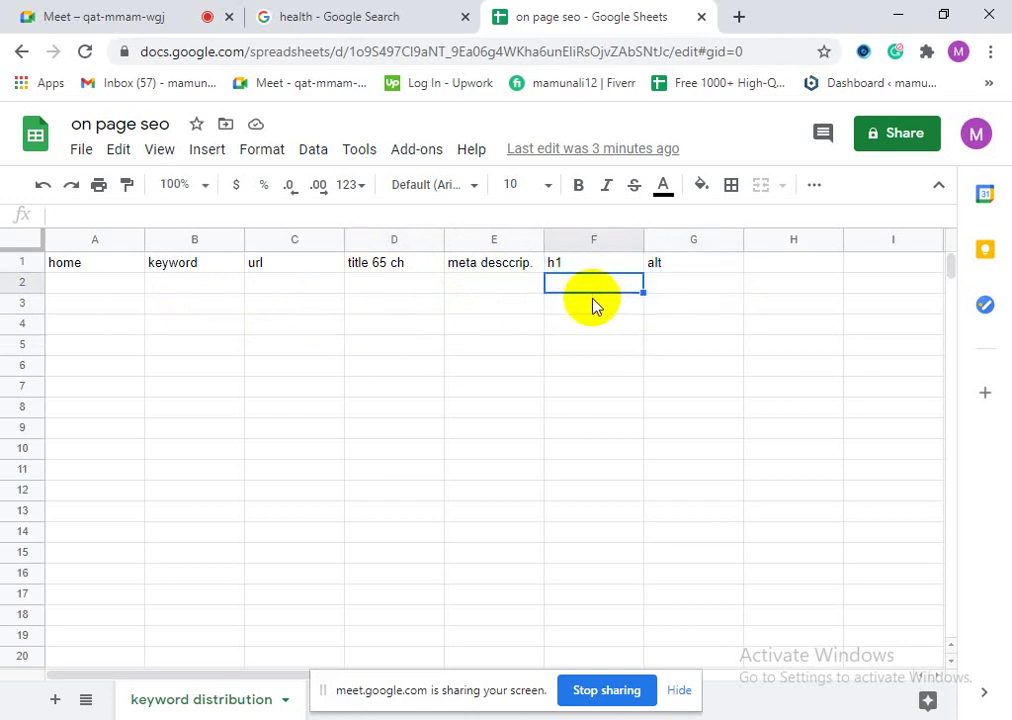
left_click(668, 286)
left_click(588, 286)
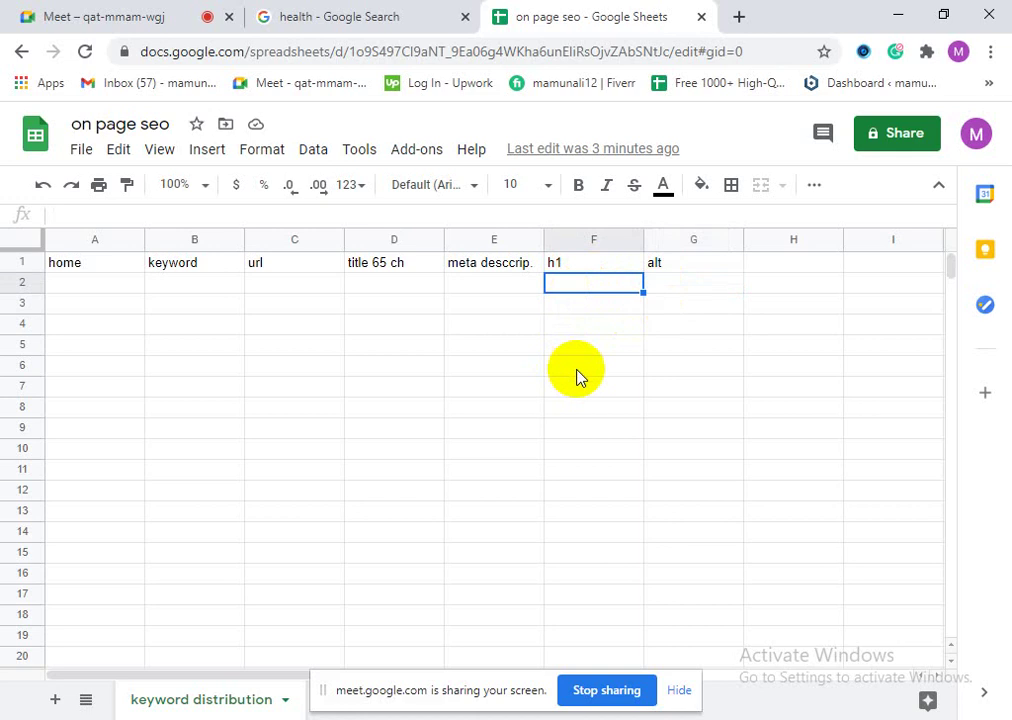
Step: Point out cells E2 and E4 in the meta description column and cells D2 to D4 in the title column
left_click(492, 284)
left_click(496, 324)
left_click(388, 284)
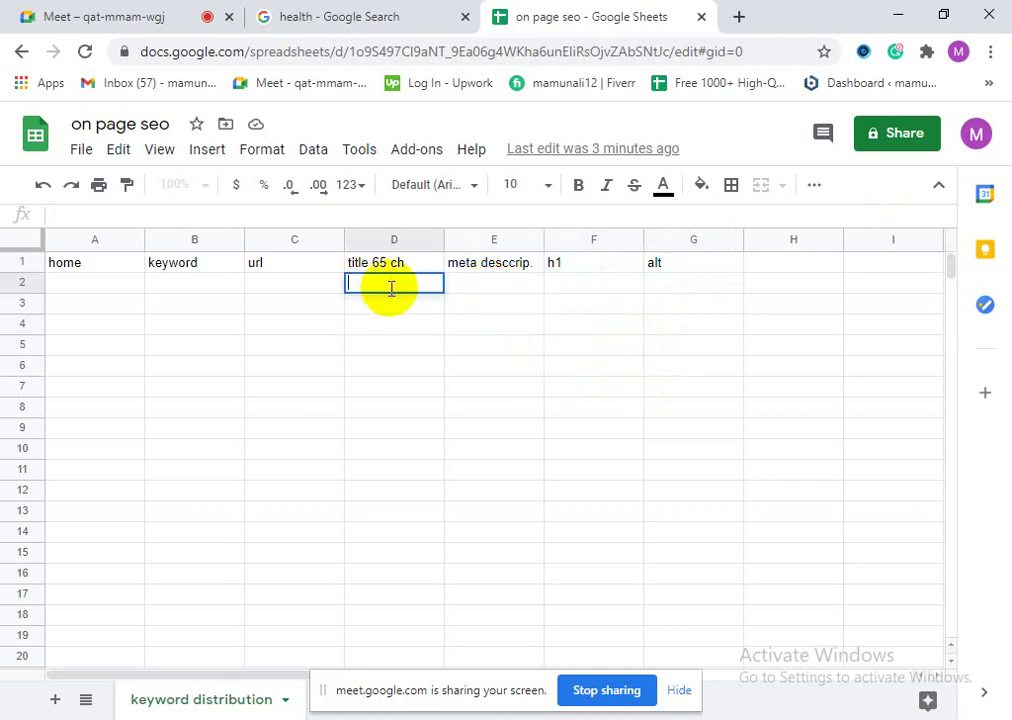
left_click(432, 326)
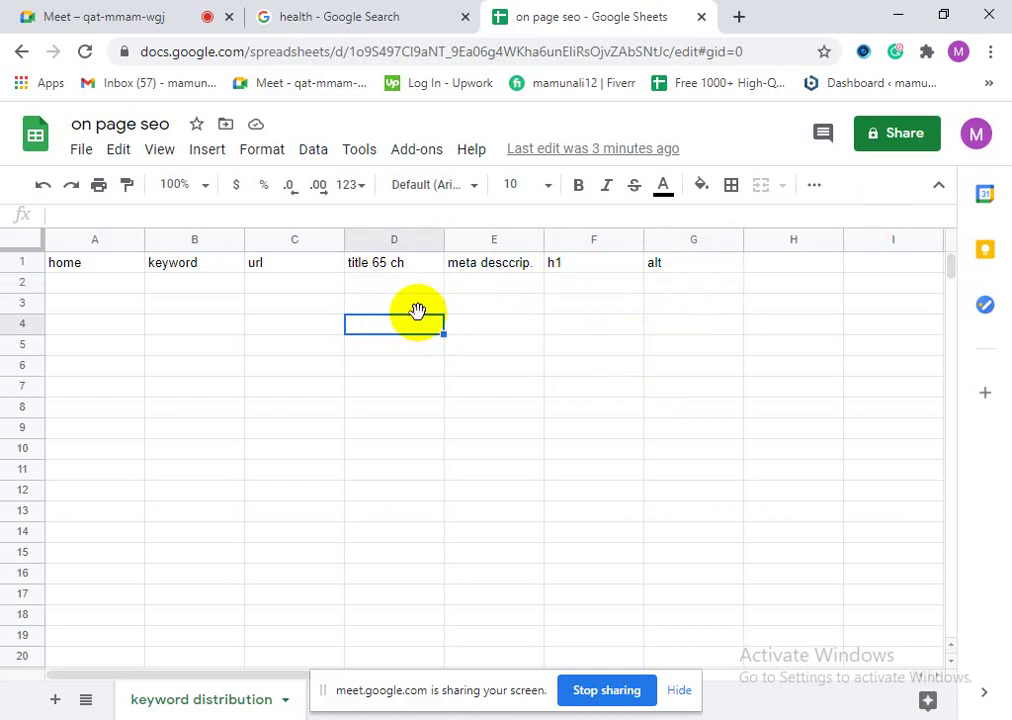
left_click(416, 288)
left_click(408, 310)
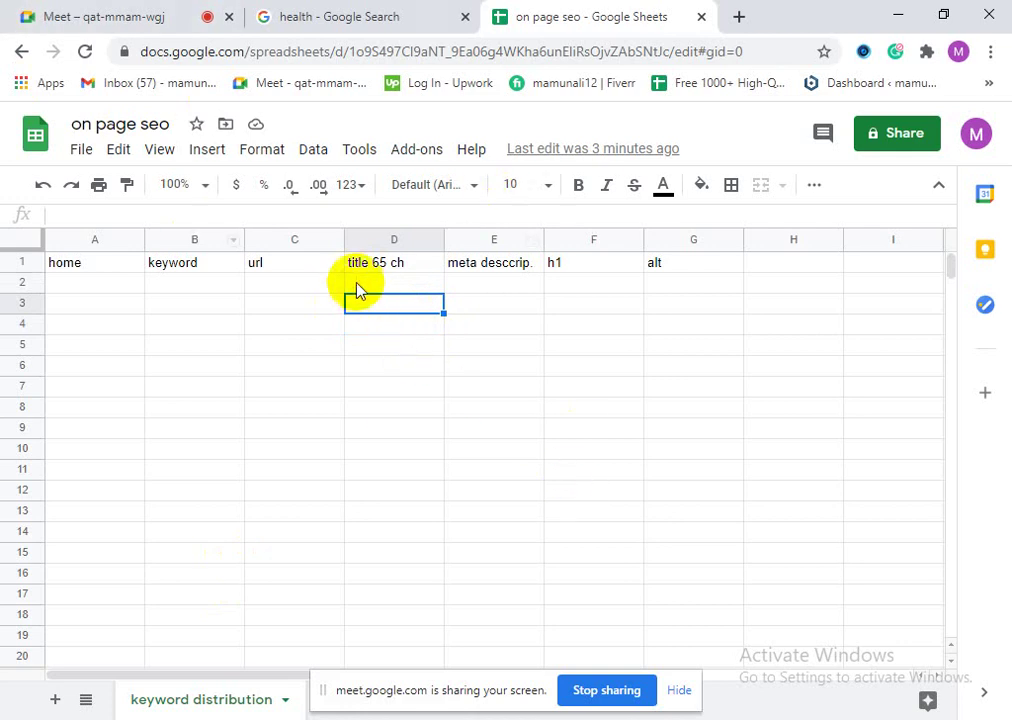
Step: Point out cells F2 and G2 under the h1 and alt headings, ending further down the alt column
left_click(556, 282)
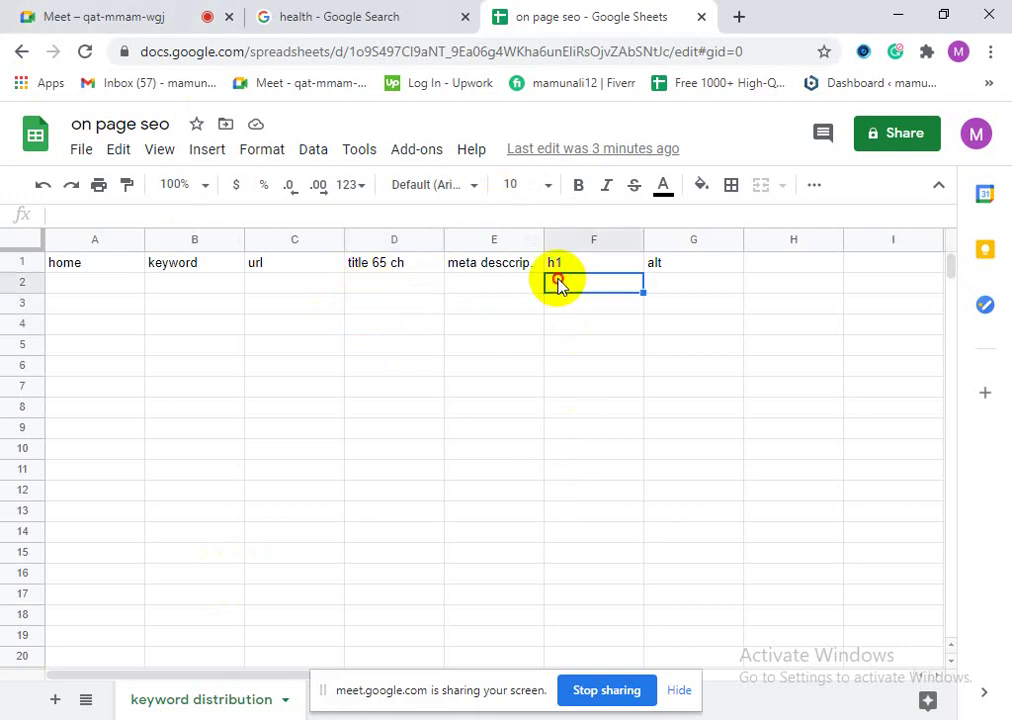
left_click(668, 290)
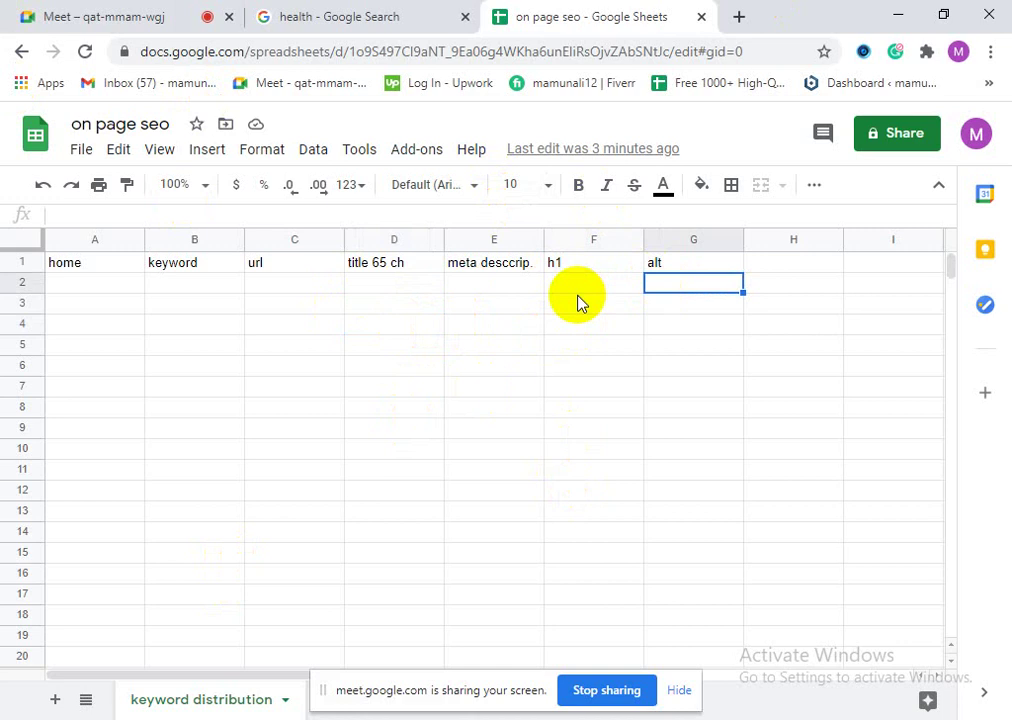
double_click(578, 289)
left_click(703, 292)
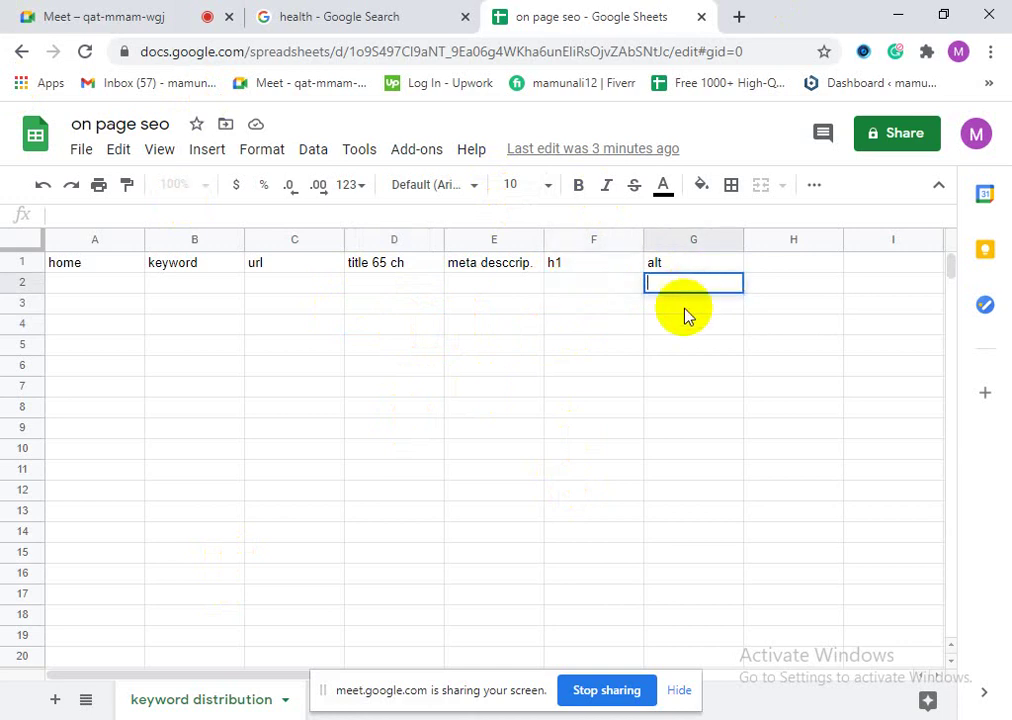
left_click(676, 320)
Step: Check the participants in the Google Meet call and return to the on page seo spreadsheet
left_click(60, 16)
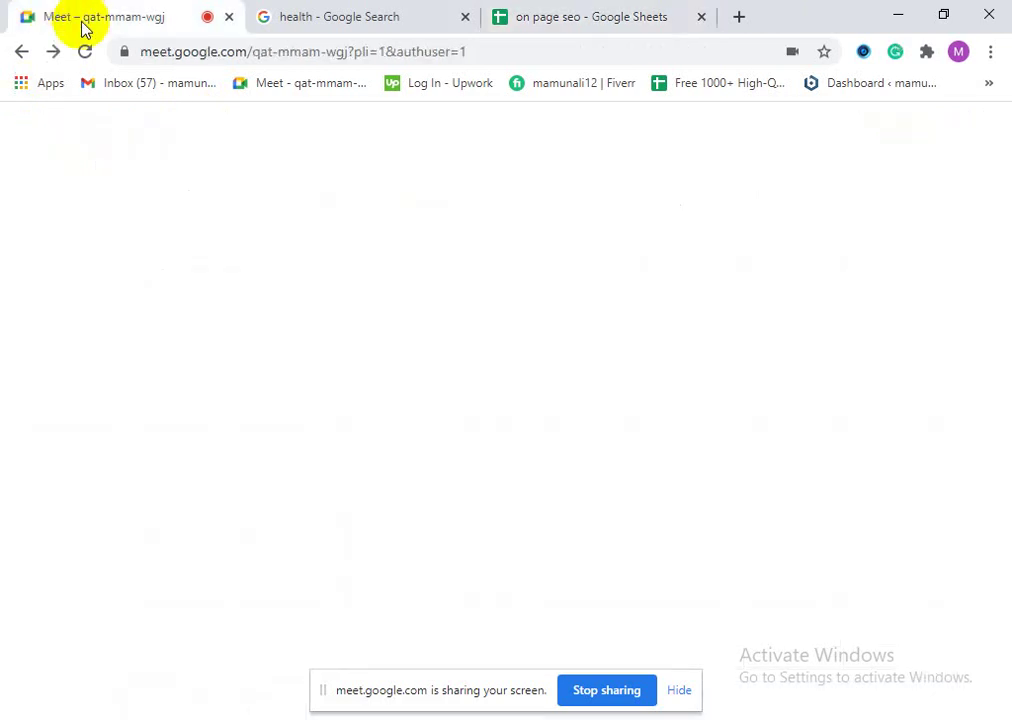
left_click(710, 220)
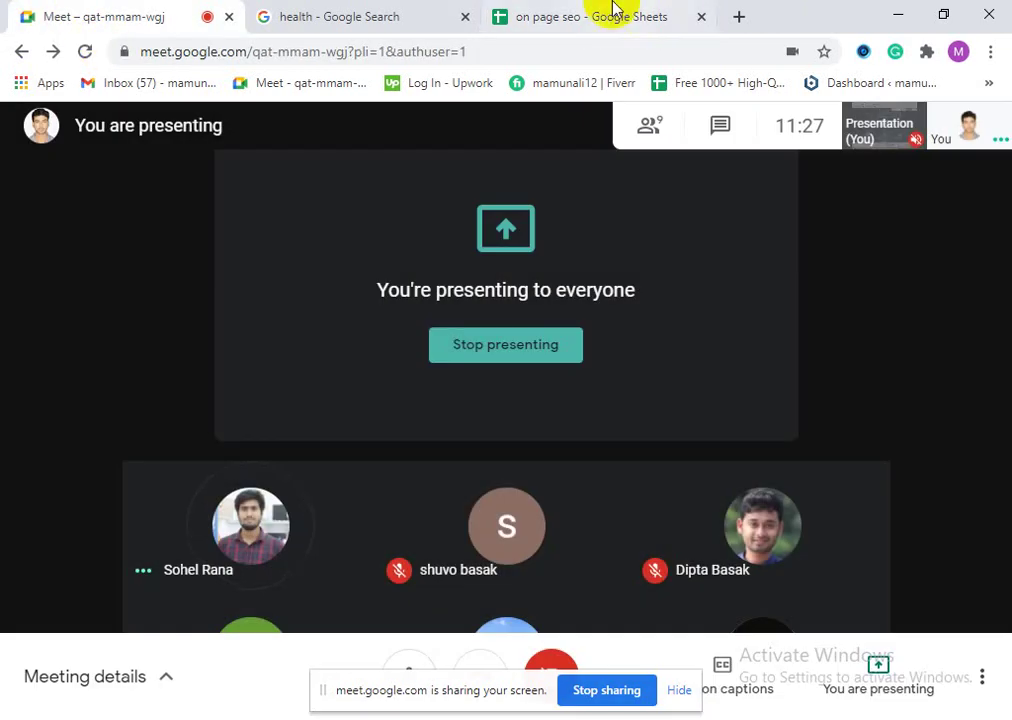
left_click(605, 16)
Step: Point out cell F2 under h1, cell G2 under alt, and cell F2 again
left_click(583, 290)
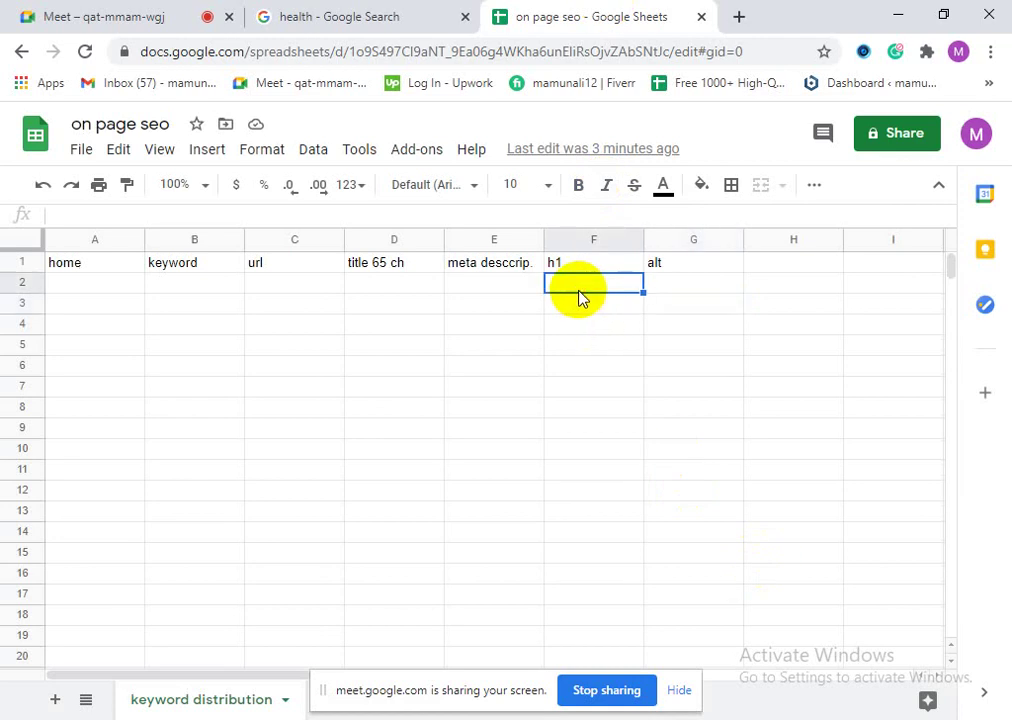
left_click(713, 285)
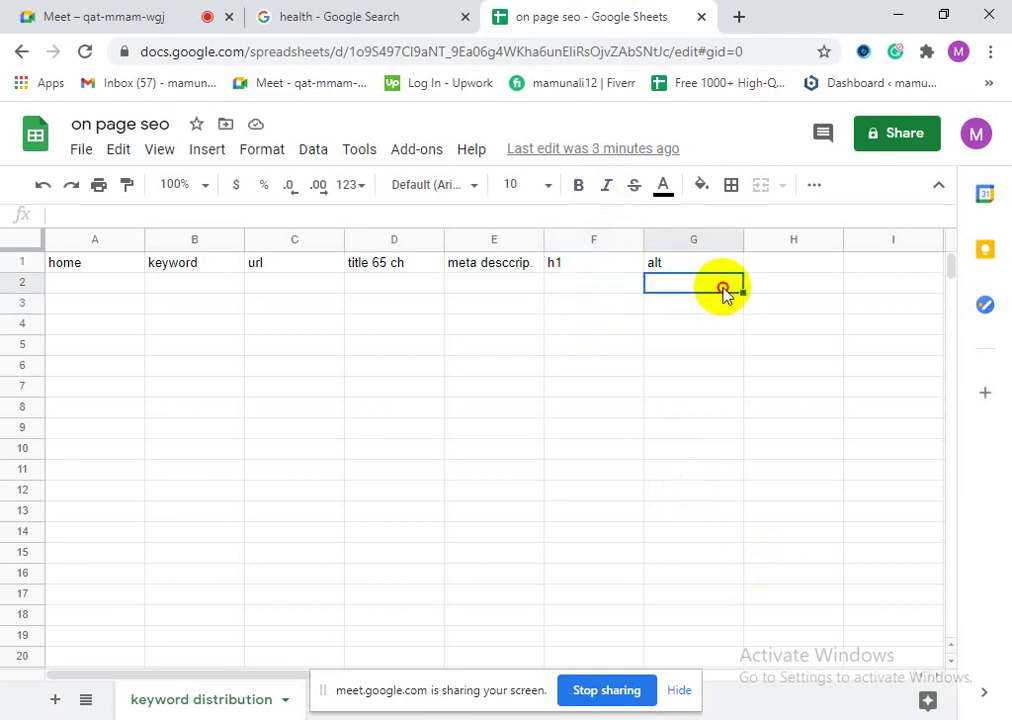
left_click(605, 288)
Step: Point out the title cell D2 and the meta description cells E2 and E4 once more
double_click(396, 281)
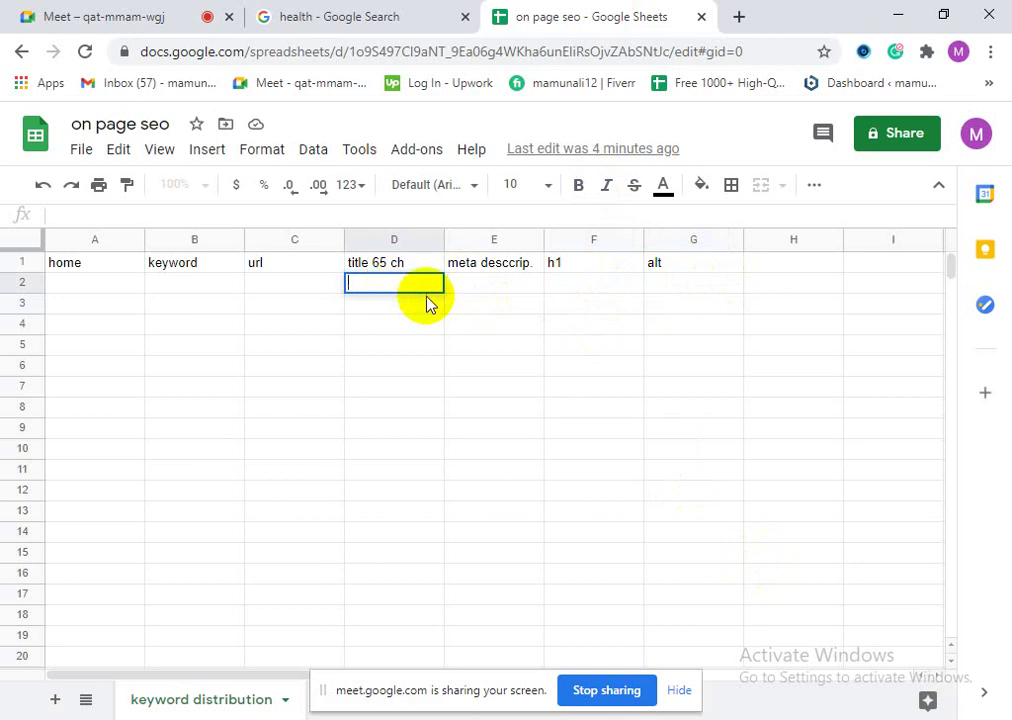
left_click(458, 328)
left_click(487, 287)
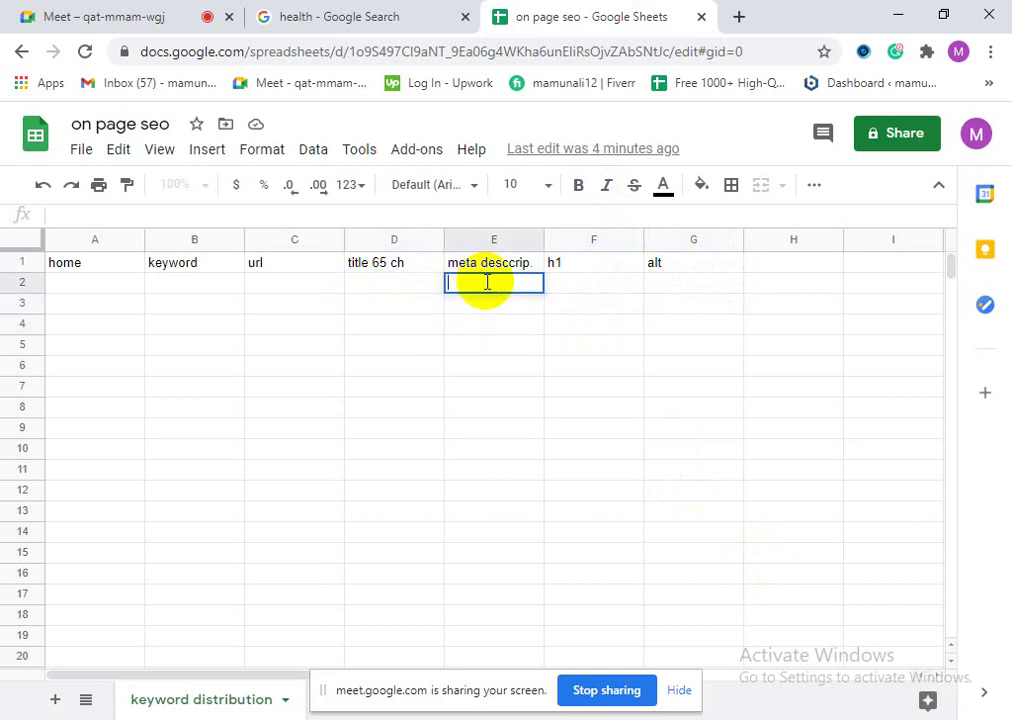
left_click(486, 328)
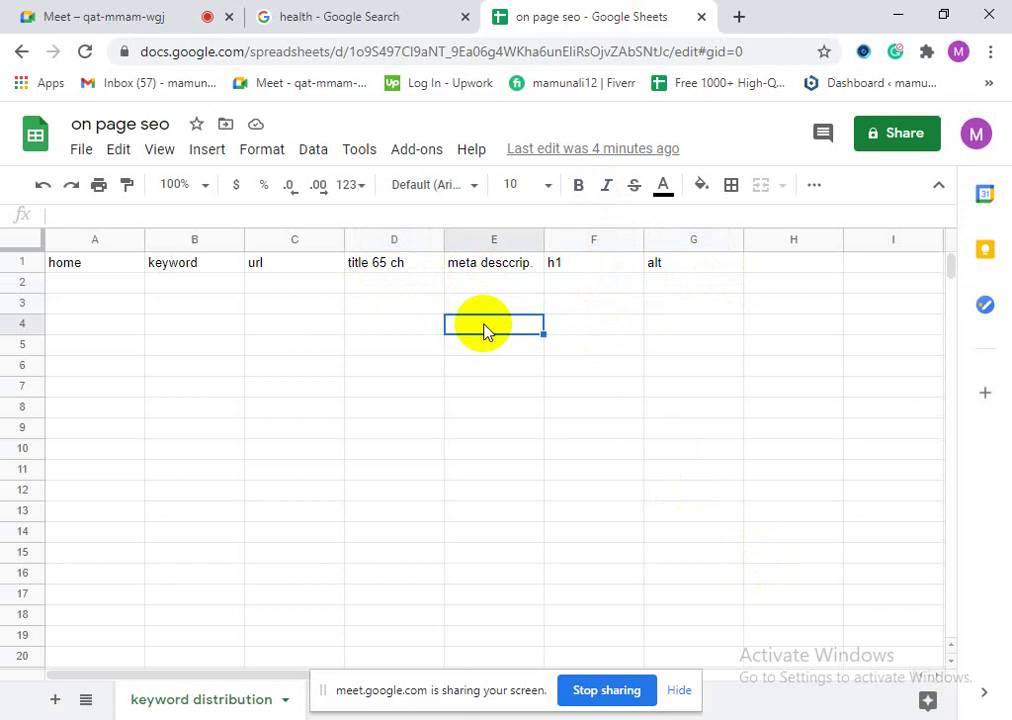
left_click(495, 289)
left_click(497, 316)
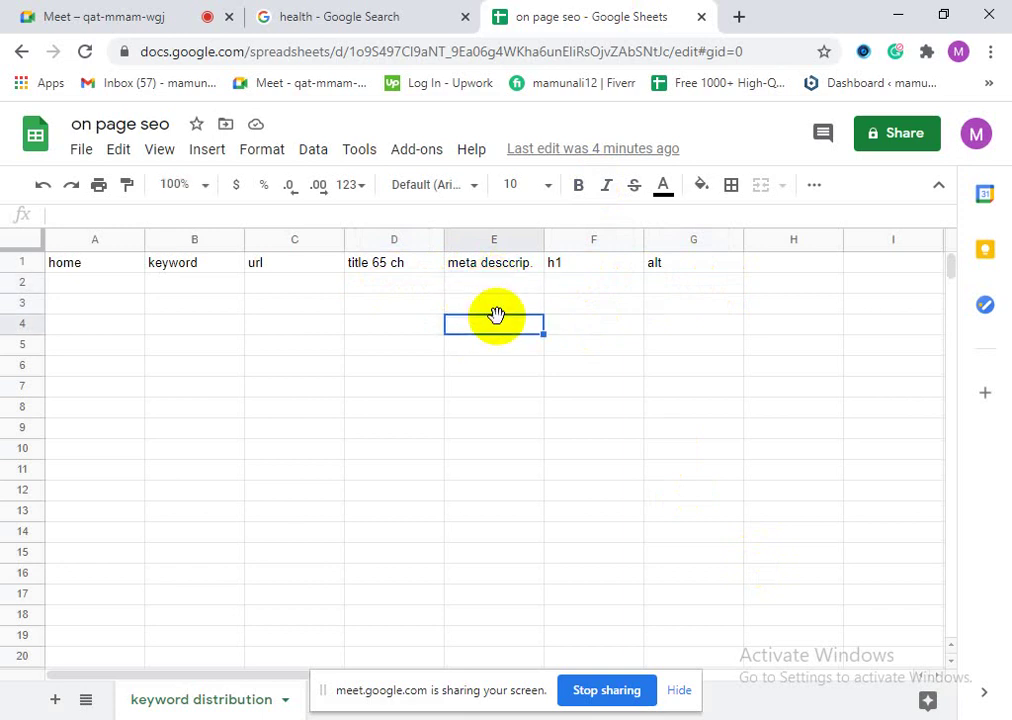
left_click(332, 8)
scroll(300, 462, "down", 1)
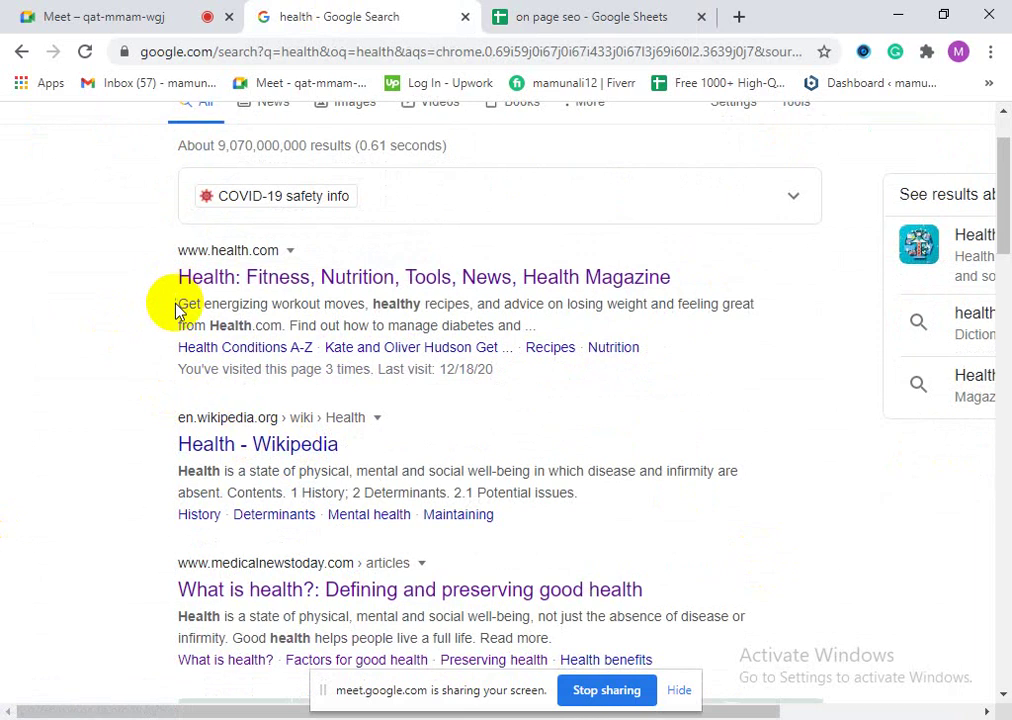
mouse_move(181, 300)
left_mouse_down()
mouse_move(296, 323)
mouse_move(566, 331)
left_mouse_up()
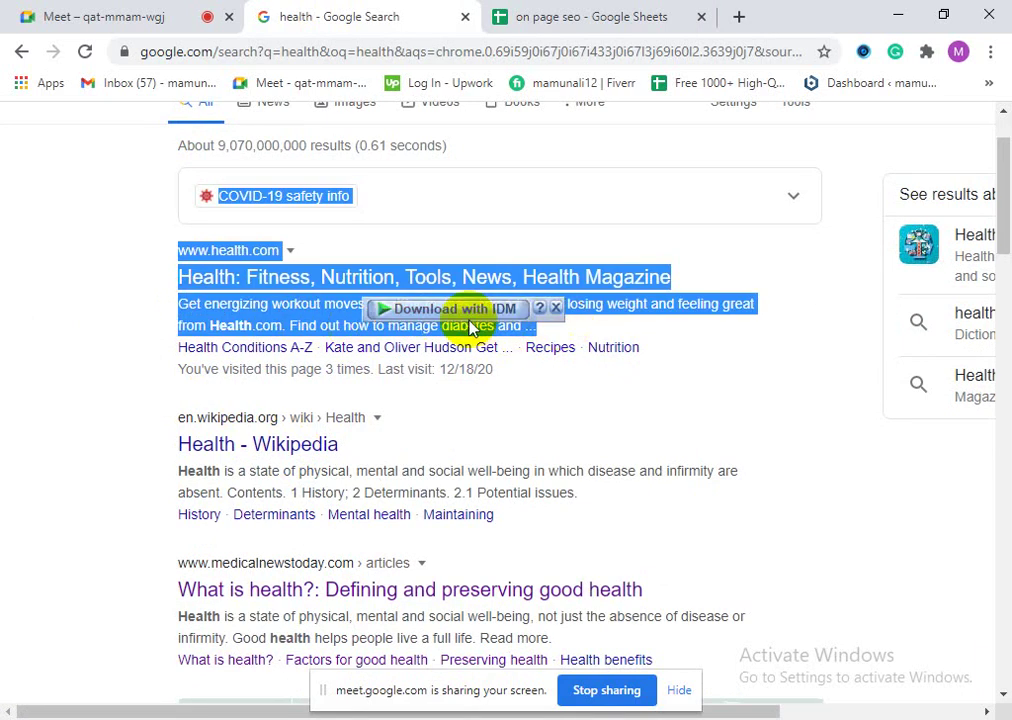
left_click(122, 334)
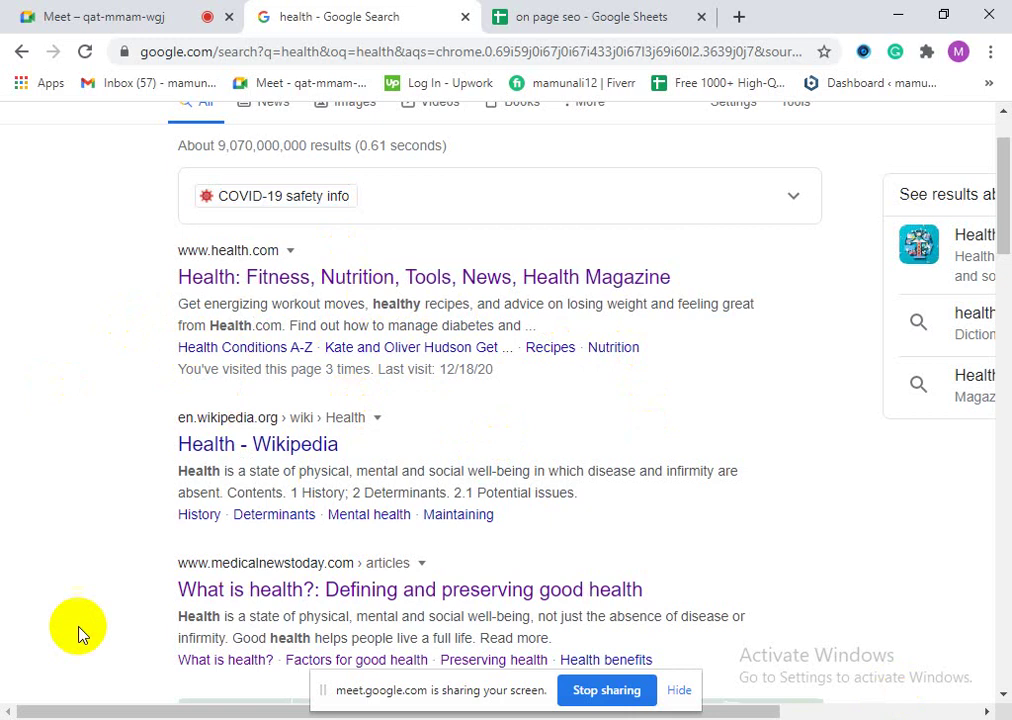
scroll(169, 339, "up", 1)
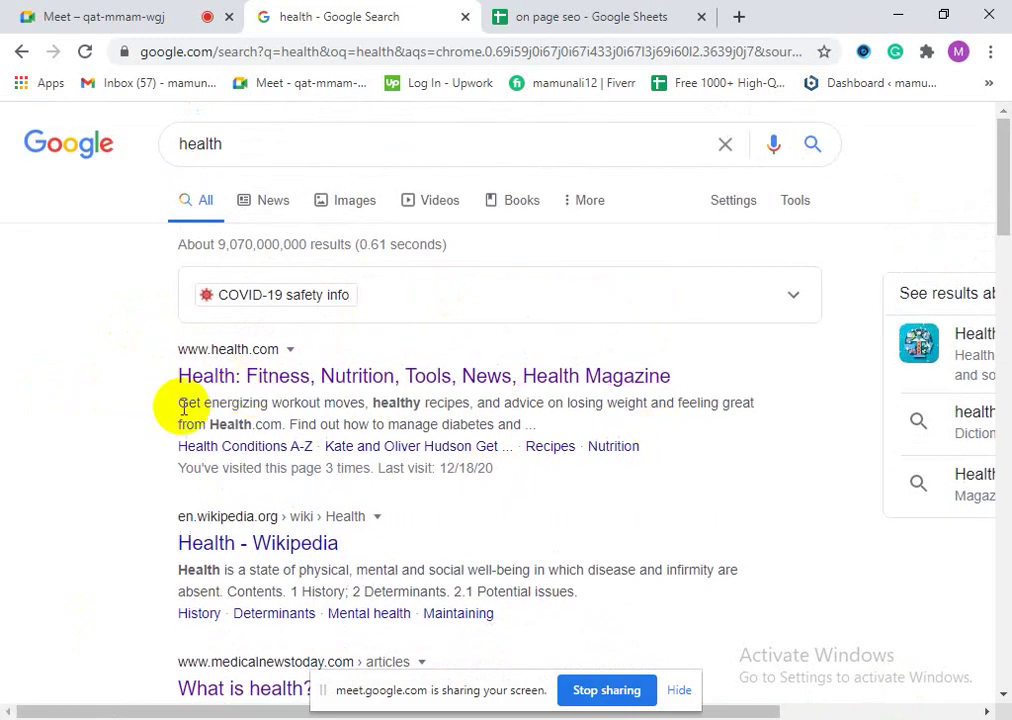
left_click_drag(163, 402, 455, 424)
left_click(506, 415)
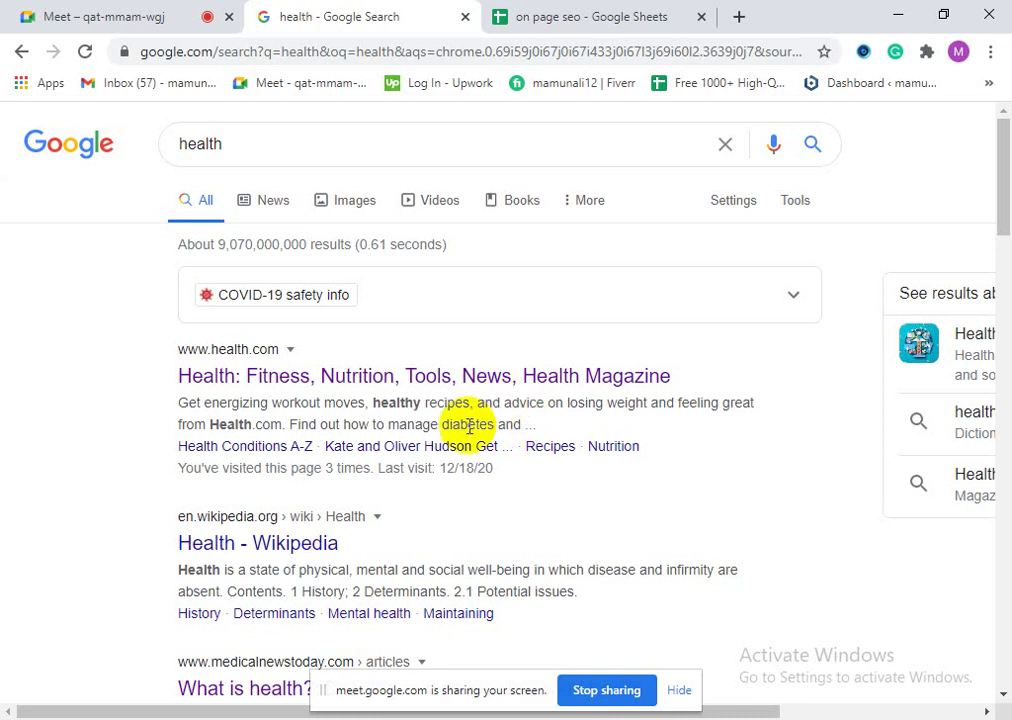
left_click_drag(203, 403, 147, 412)
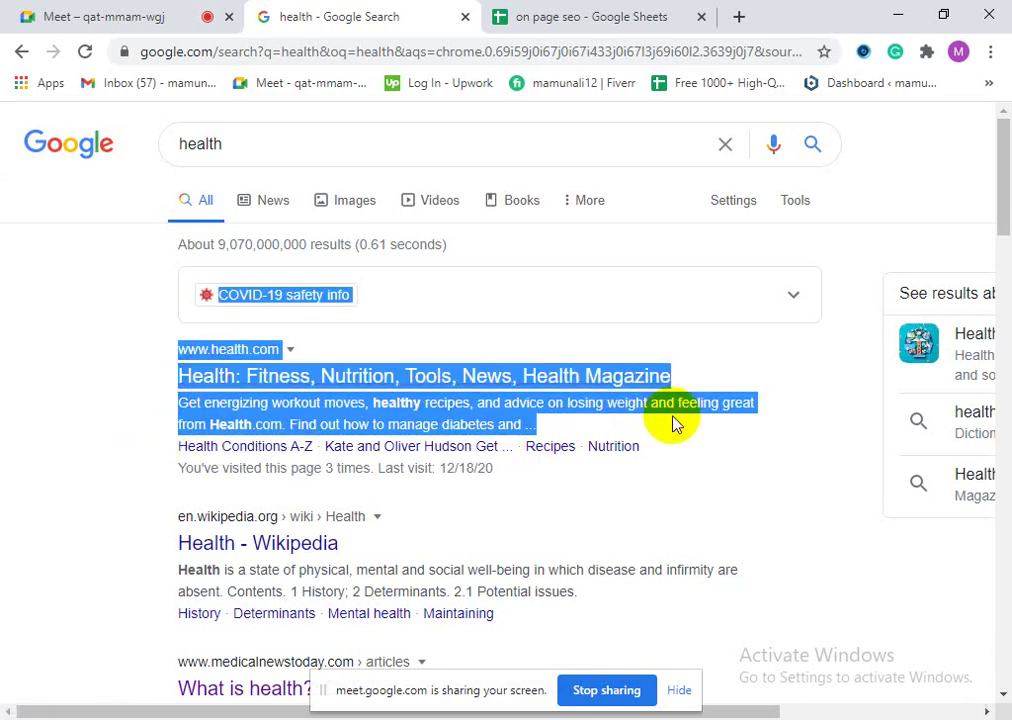
left_click_drag(522, 424, 133, 409)
left_click(126, 492)
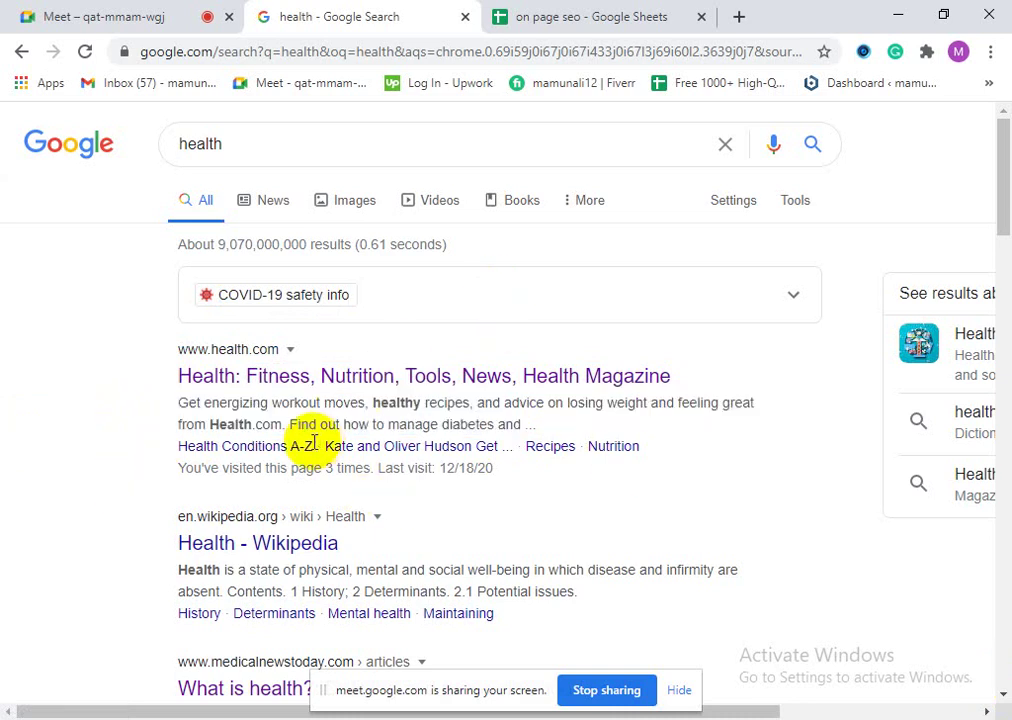
left_click(512, 422)
left_click_drag(512, 422, 97, 429)
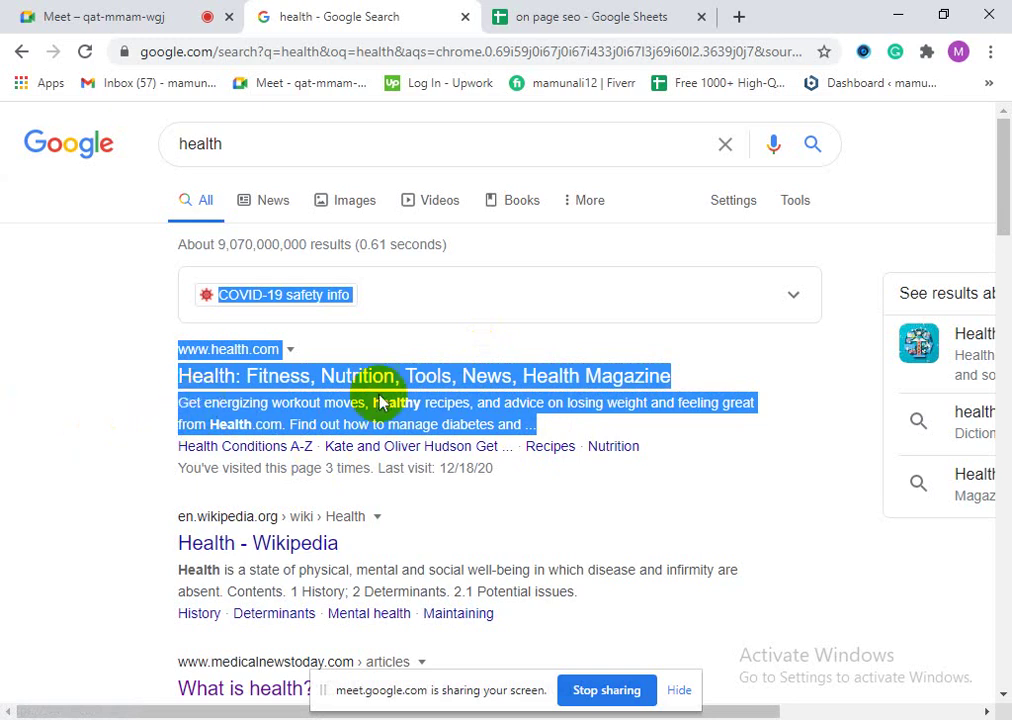
Step: Return to the on page seo spreadsheet and point out cells E2 and E4 under the meta description heading
left_click(590, 15)
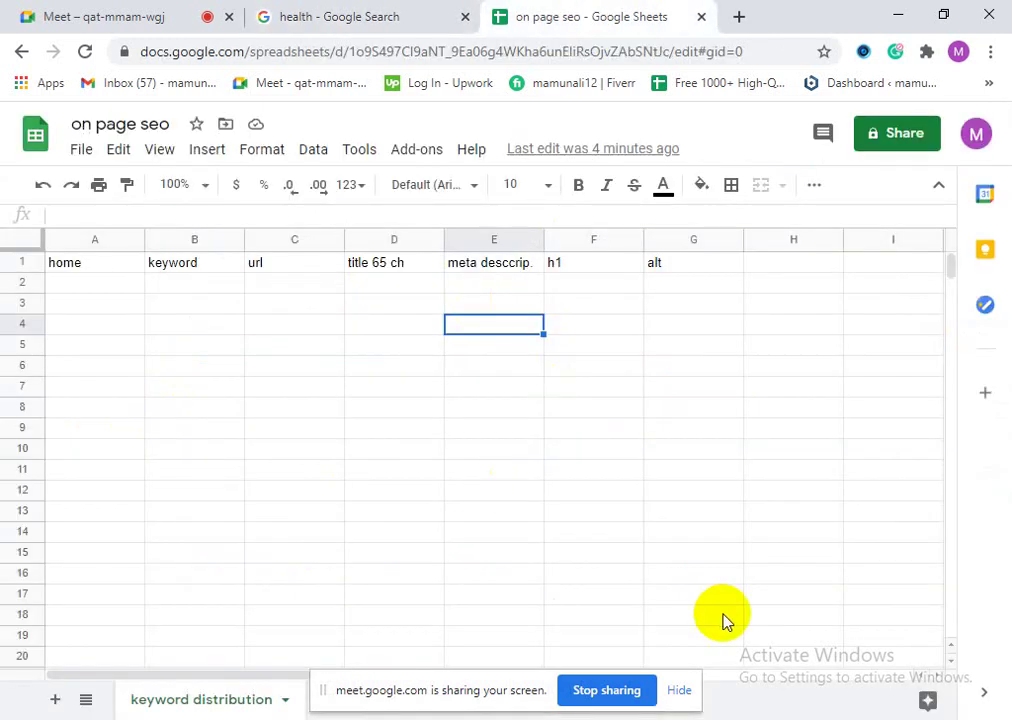
double_click(485, 284)
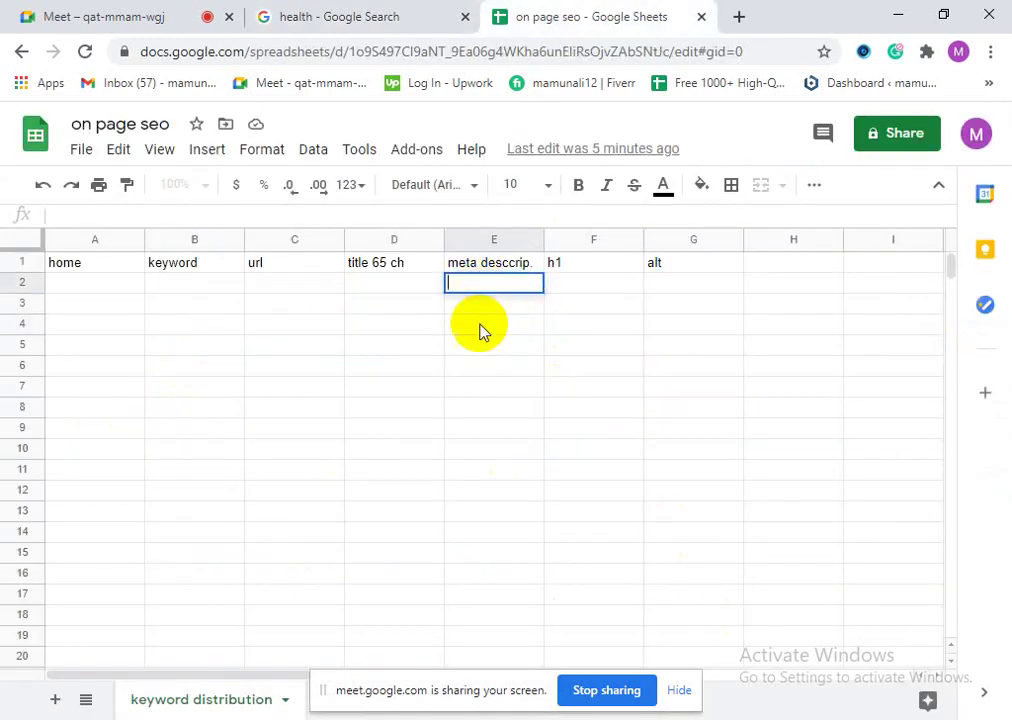
left_click(480, 326)
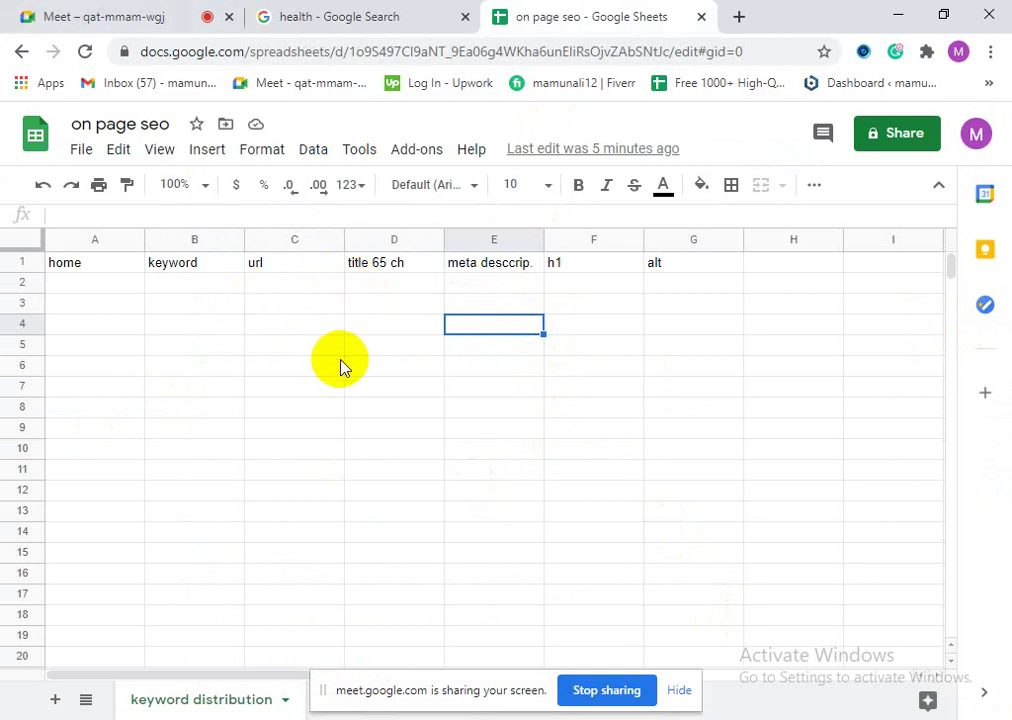
Step: Point out the title, meta description and h1 headings and the alt column in turn, ending at cell E6
left_click(396, 268)
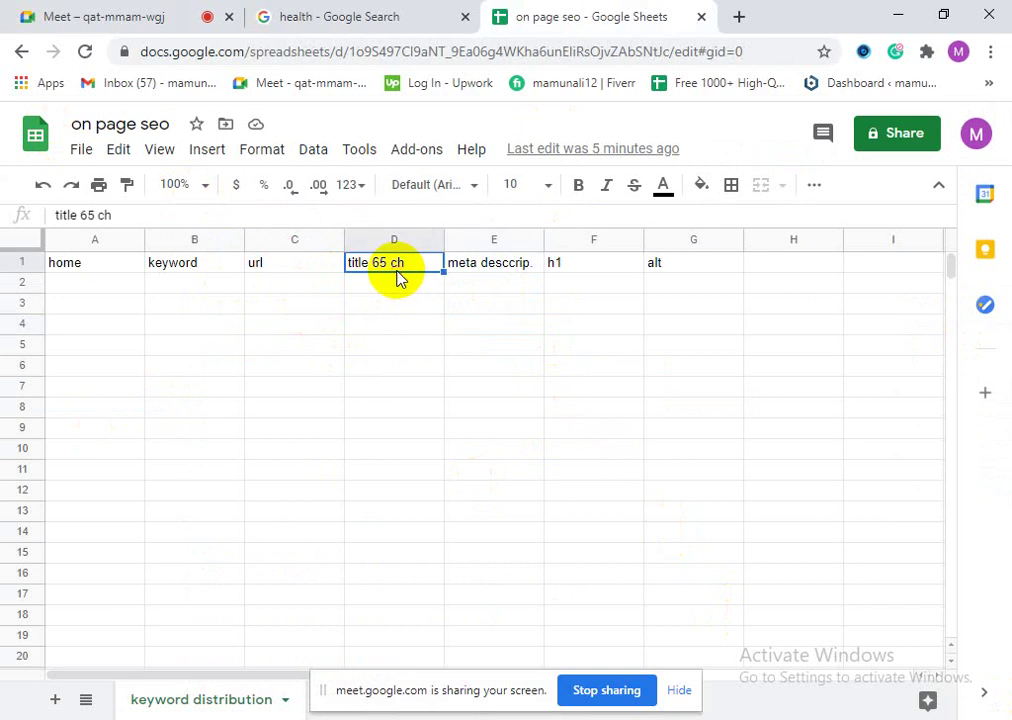
left_click(483, 268)
left_click(563, 268)
left_click(688, 242)
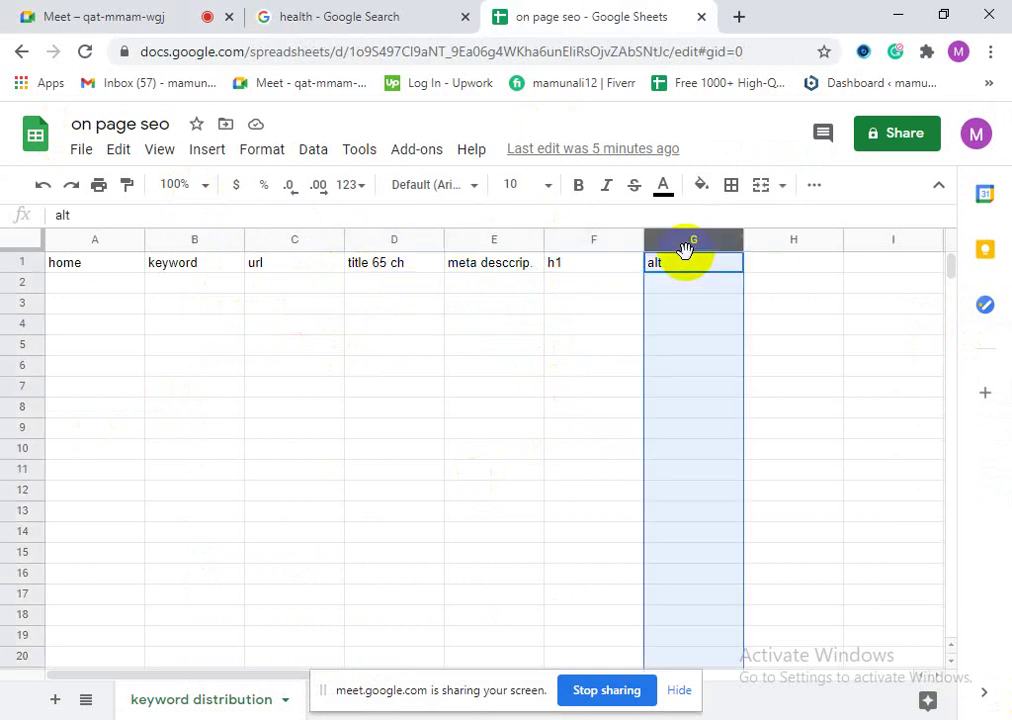
left_click(620, 283)
left_click(465, 372)
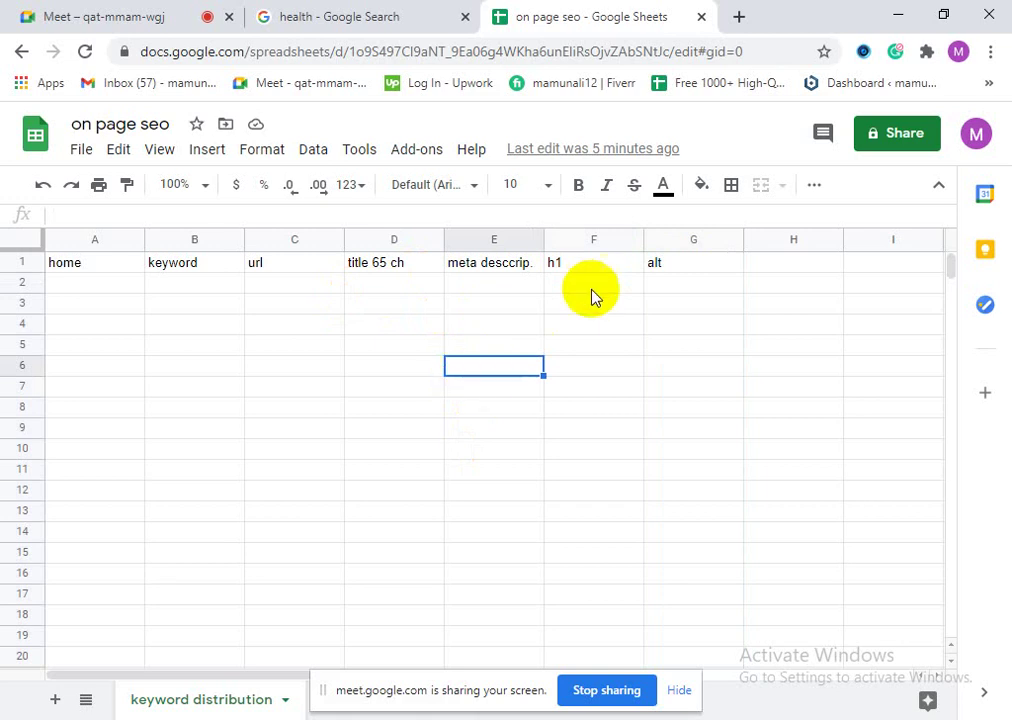
Step: Go over the meta description, title, alt and h1 headings in row 1 again, ending at the title heading
left_click(484, 258)
left_click(258, 320)
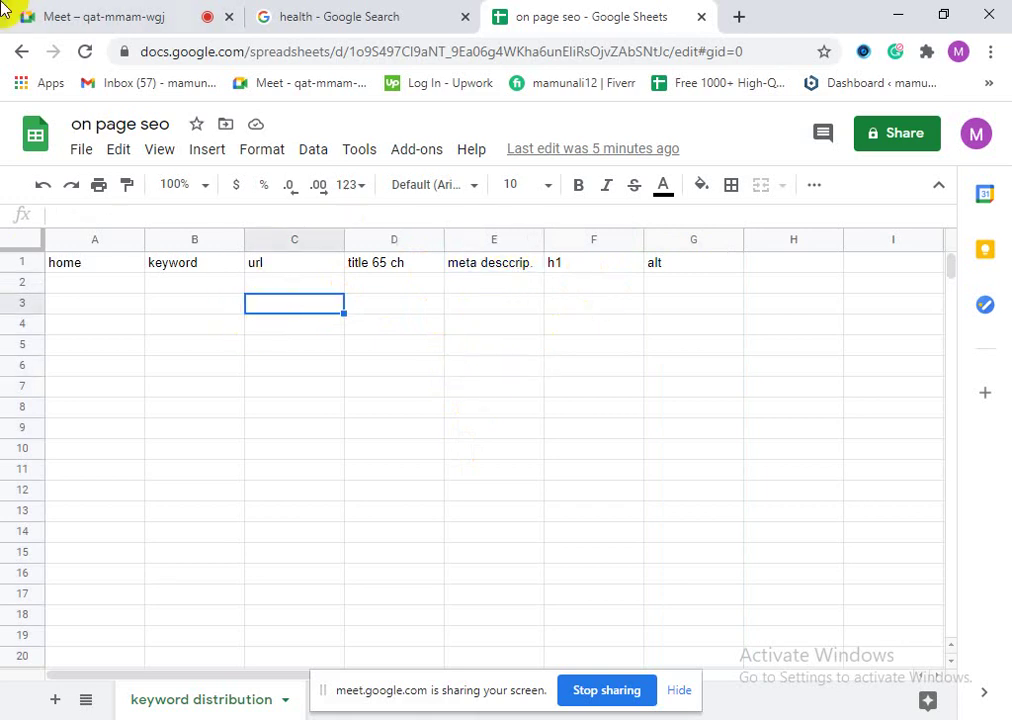
left_click(386, 270)
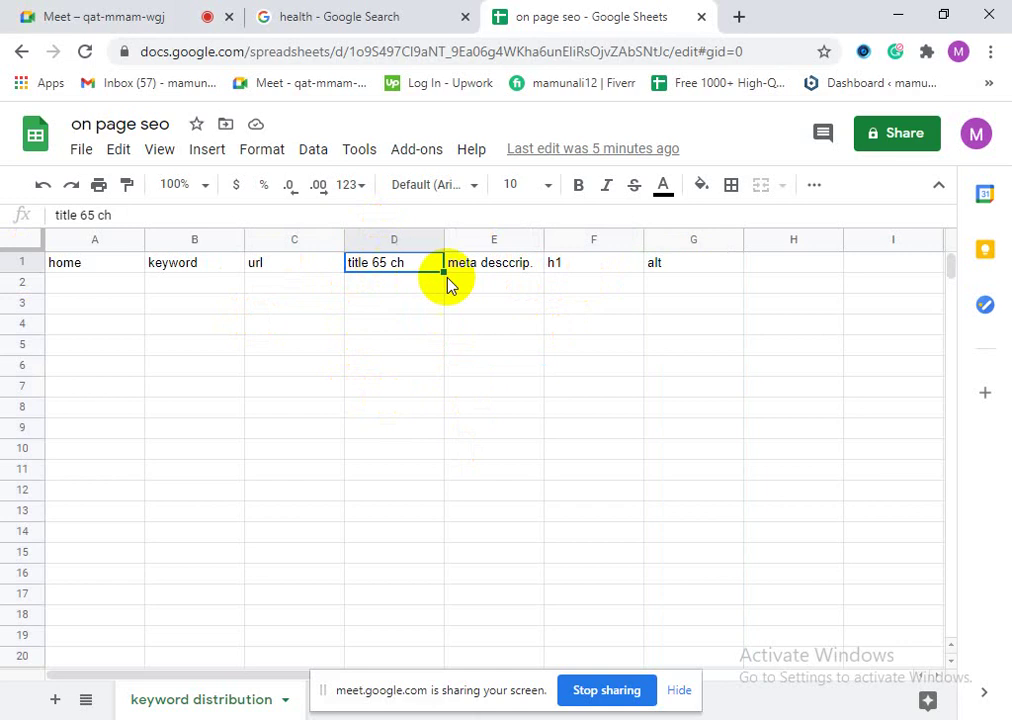
left_click(668, 268)
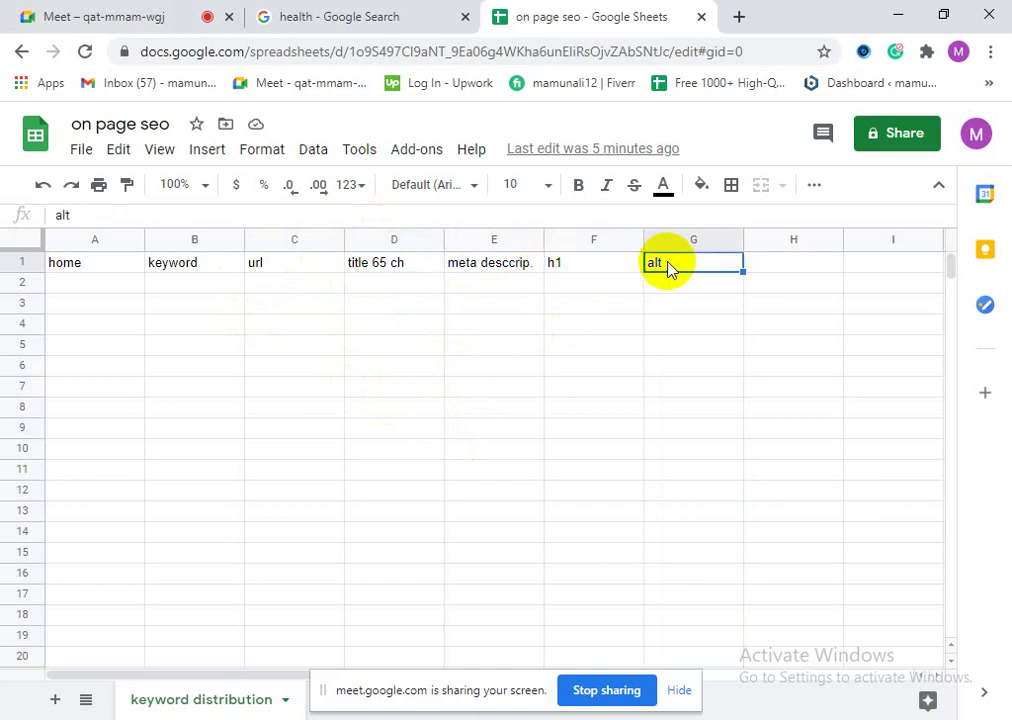
left_click(577, 271)
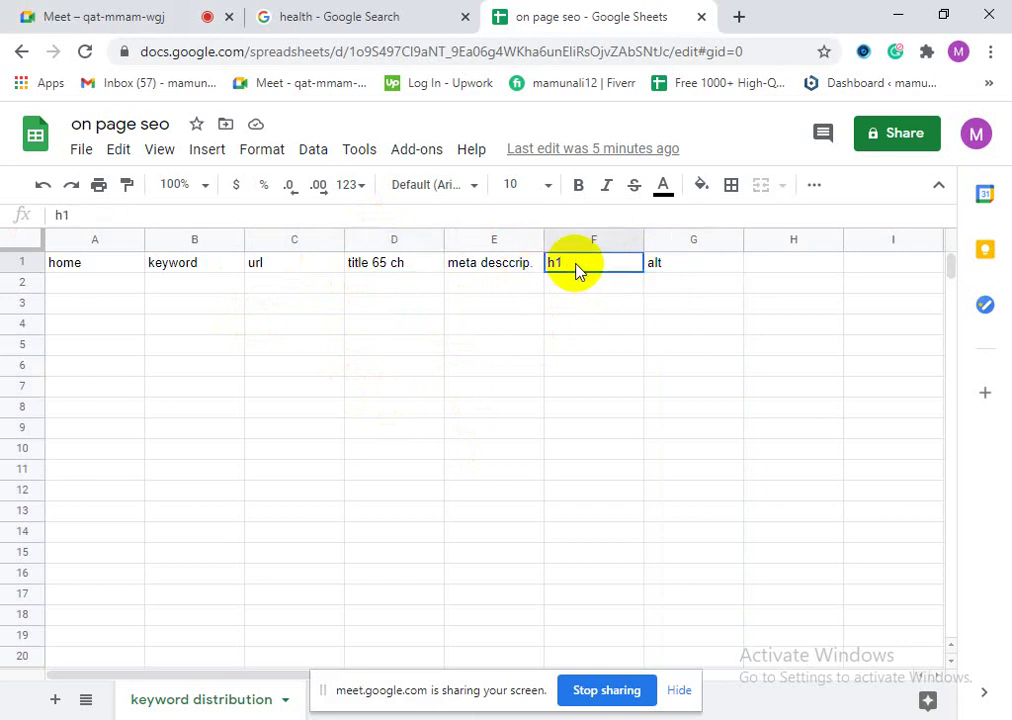
left_click(690, 266)
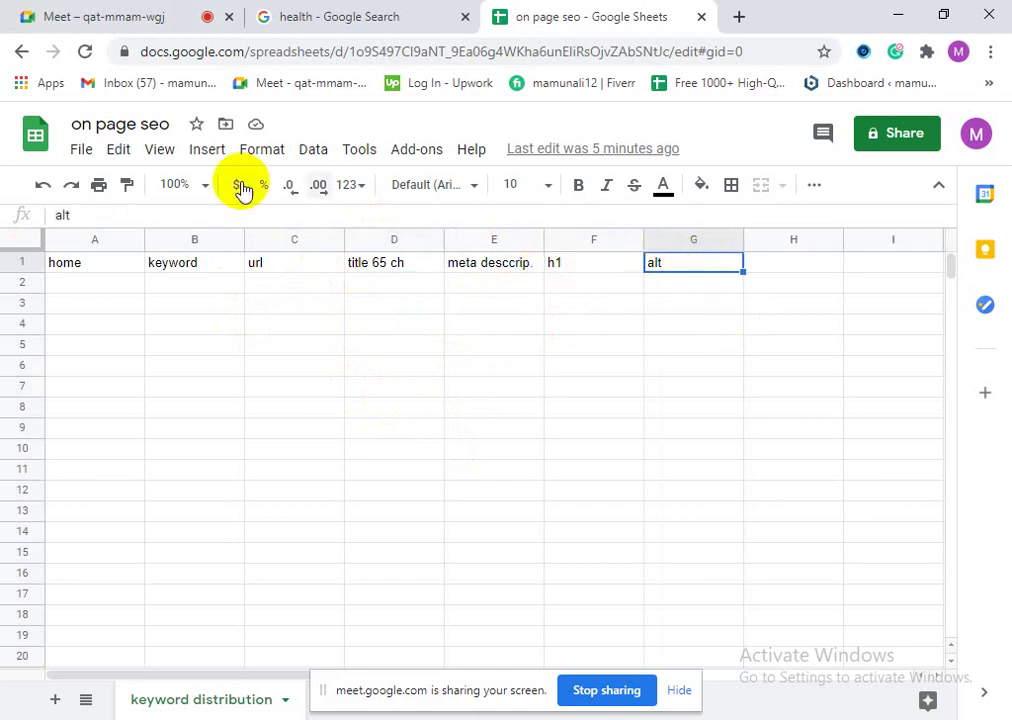
left_click(407, 274)
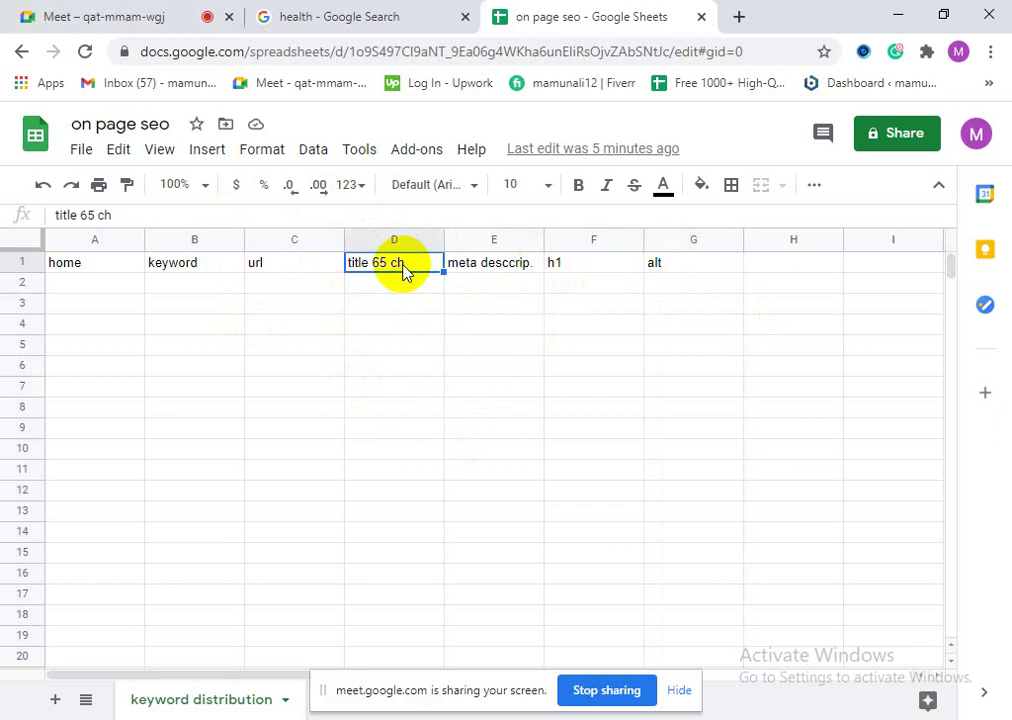
Step: Point out the home, keyword and url headings in row 1, ending at cell B4
left_click(103, 272)
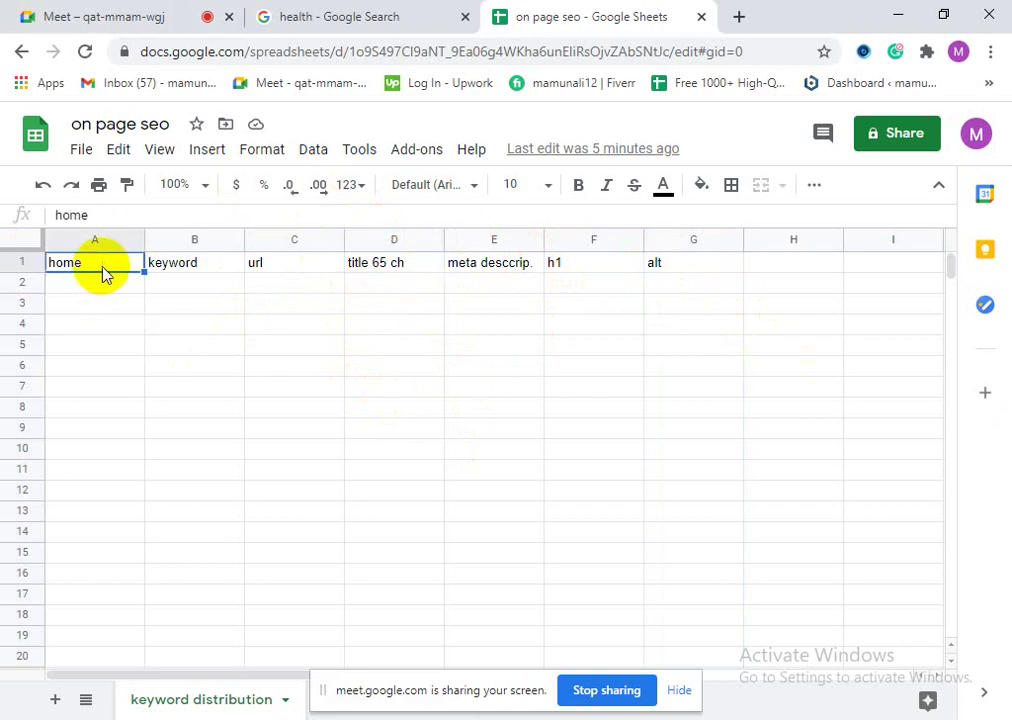
left_click(197, 259)
left_click(256, 268)
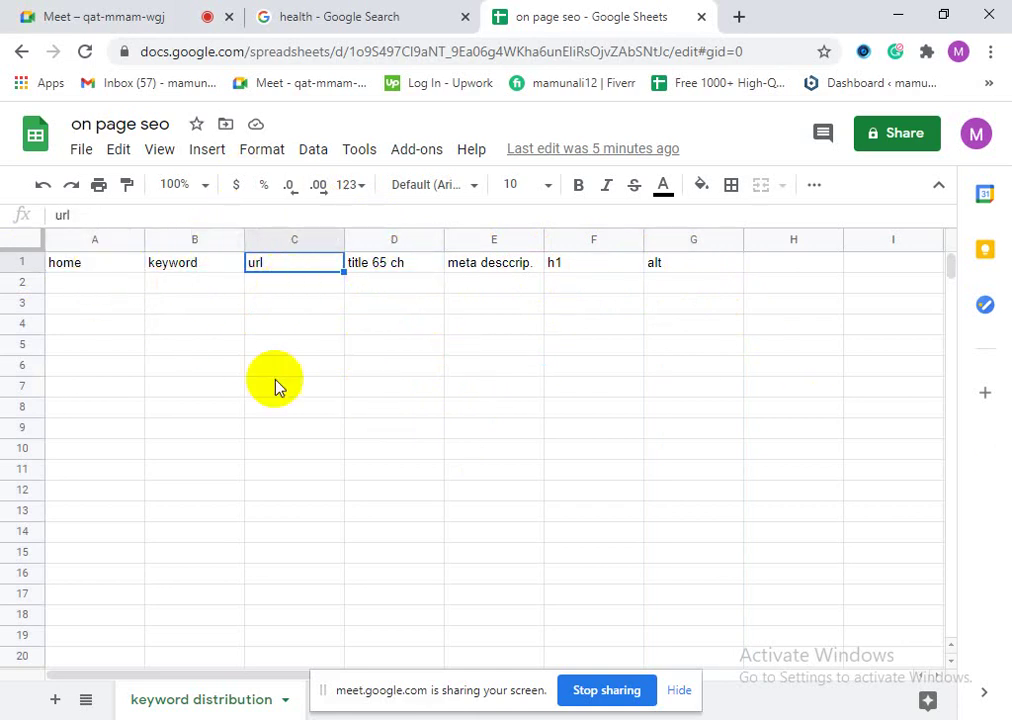
left_click(233, 326)
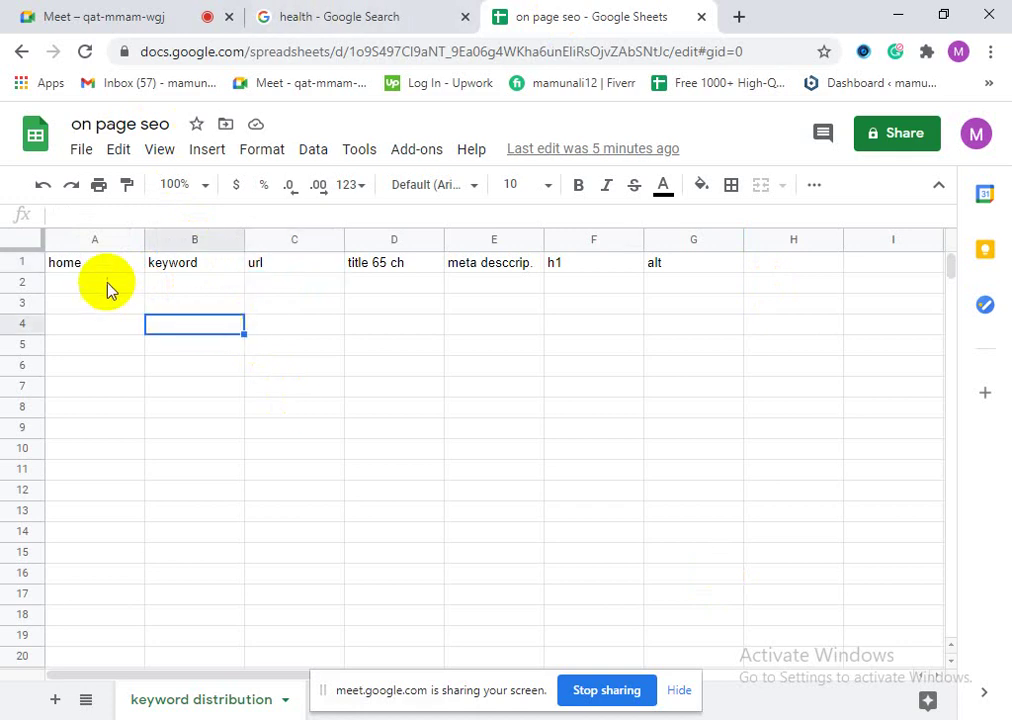
Step: Point out the home heading in A1 and cell A2 below it, ending further down column A
left_click(97, 286)
left_click(98, 268)
left_click(110, 290)
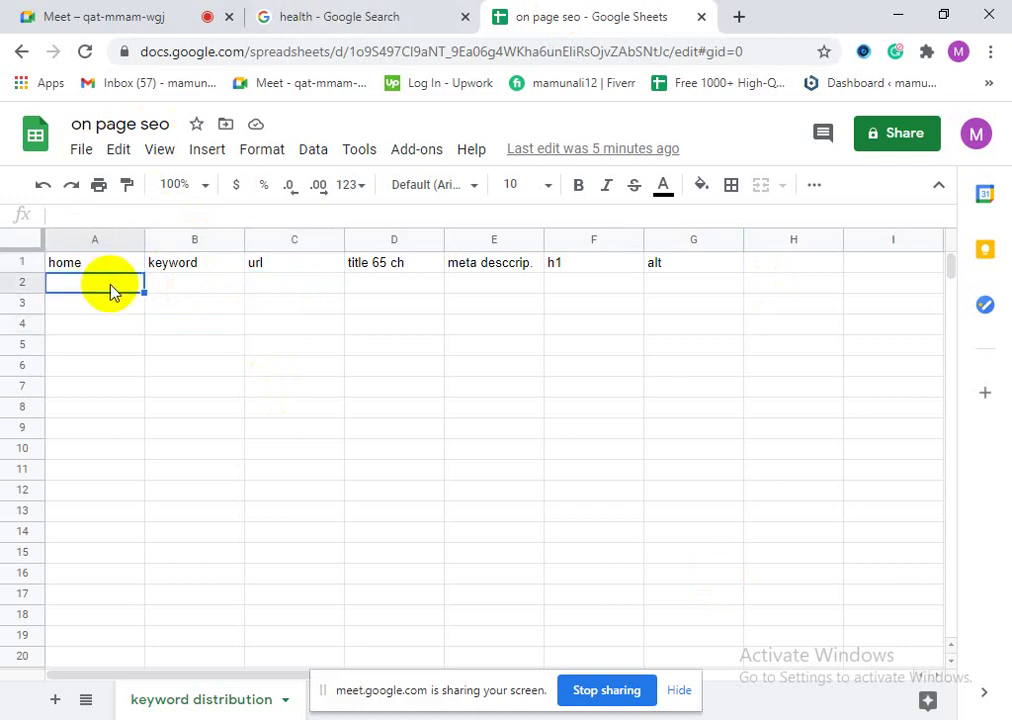
left_click(122, 265)
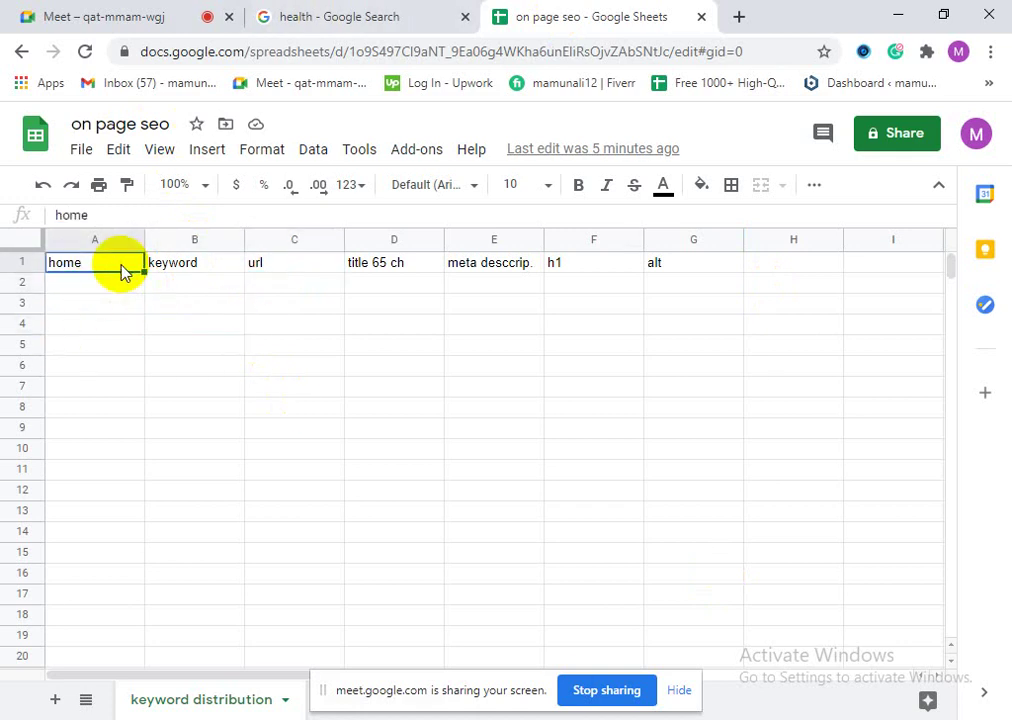
key("Down")
key("Down")
key("Down")
Step: Open the medicalnewstoday.com result "What is health?: Defining and preserving good health" from the Google results in a new tab
left_click(378, 10)
scroll(211, 590, "down", 6)
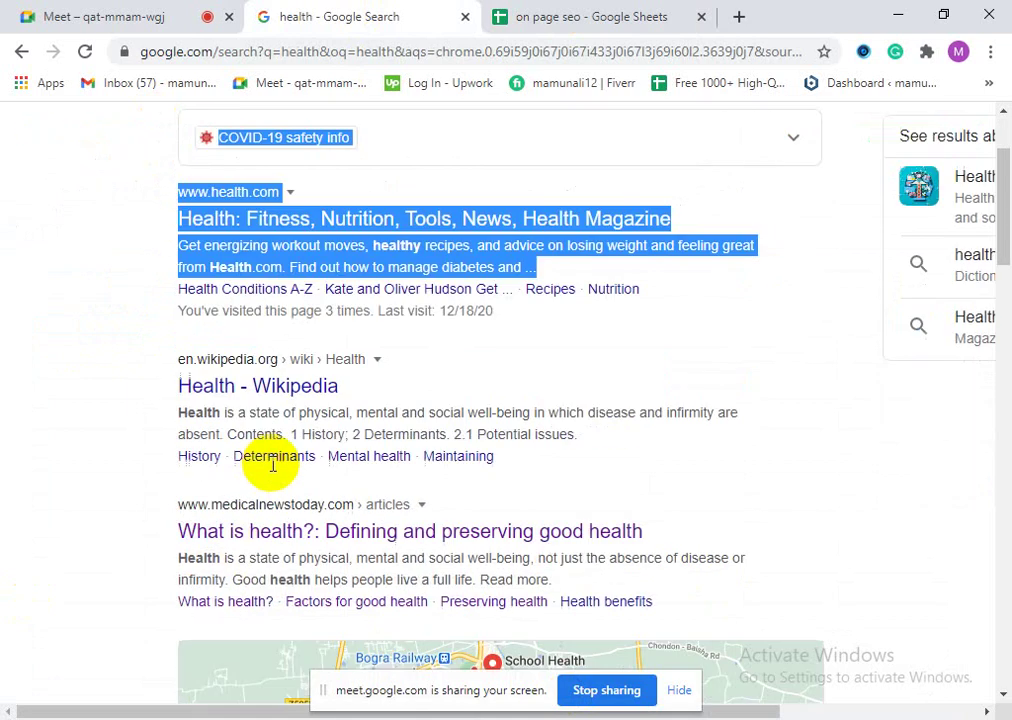
scroll(300, 578, "up", 1)
scroll(318, 343, "up", 1)
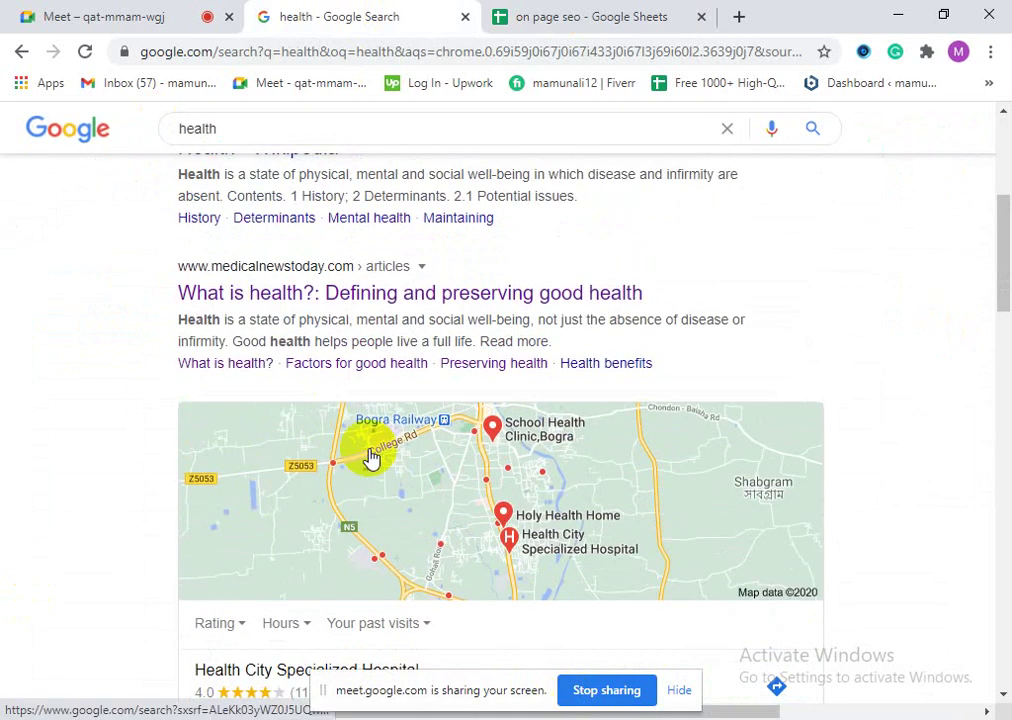
right_click(308, 295)
left_click(390, 307)
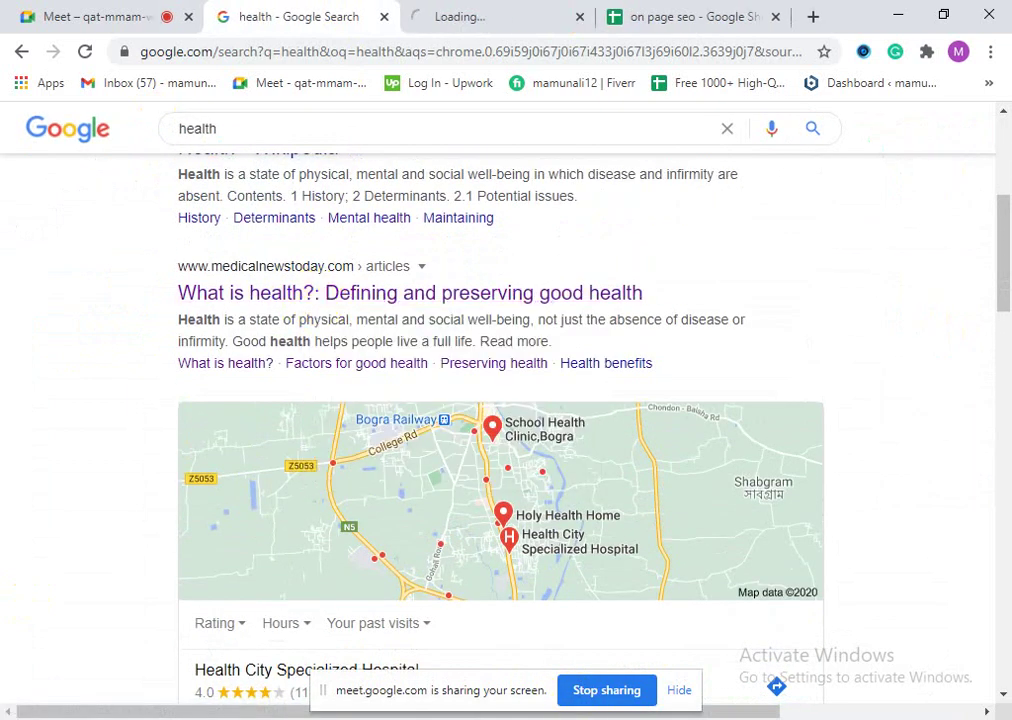
Step: Review the top Google results for health and highlight the title of the medicalnewstoday.com result
scroll(282, 535, "up", 2)
scroll(383, 440, "up", 2)
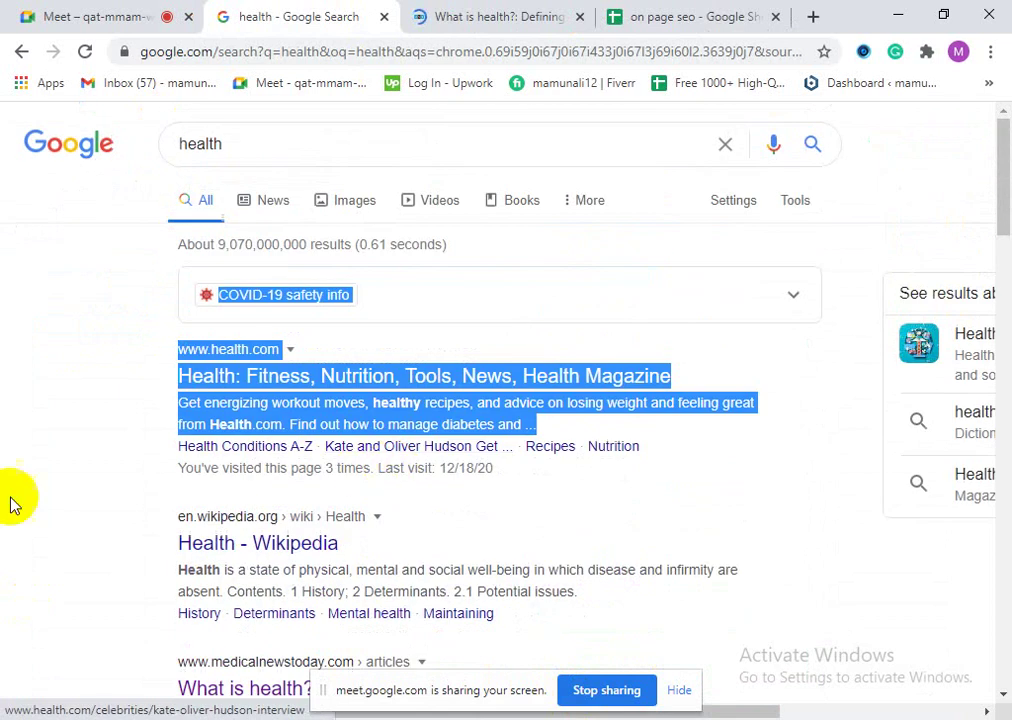
left_click(11, 501)
scroll(244, 501, "down", 2)
scroll(383, 530, "up", 2)
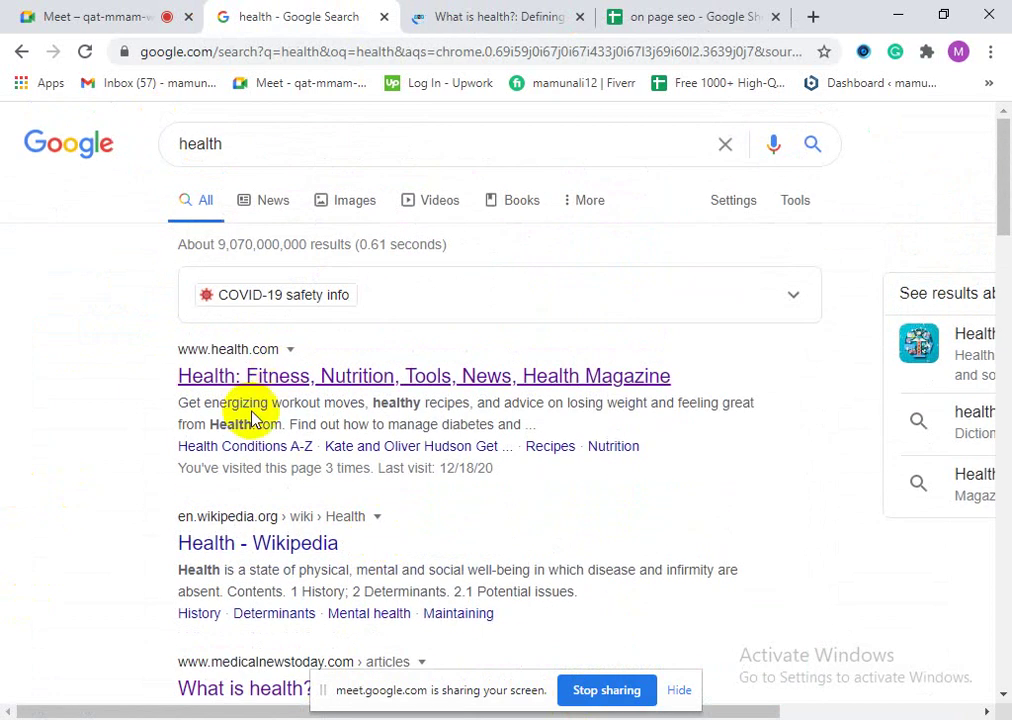
scroll(450, 540, "down", 3)
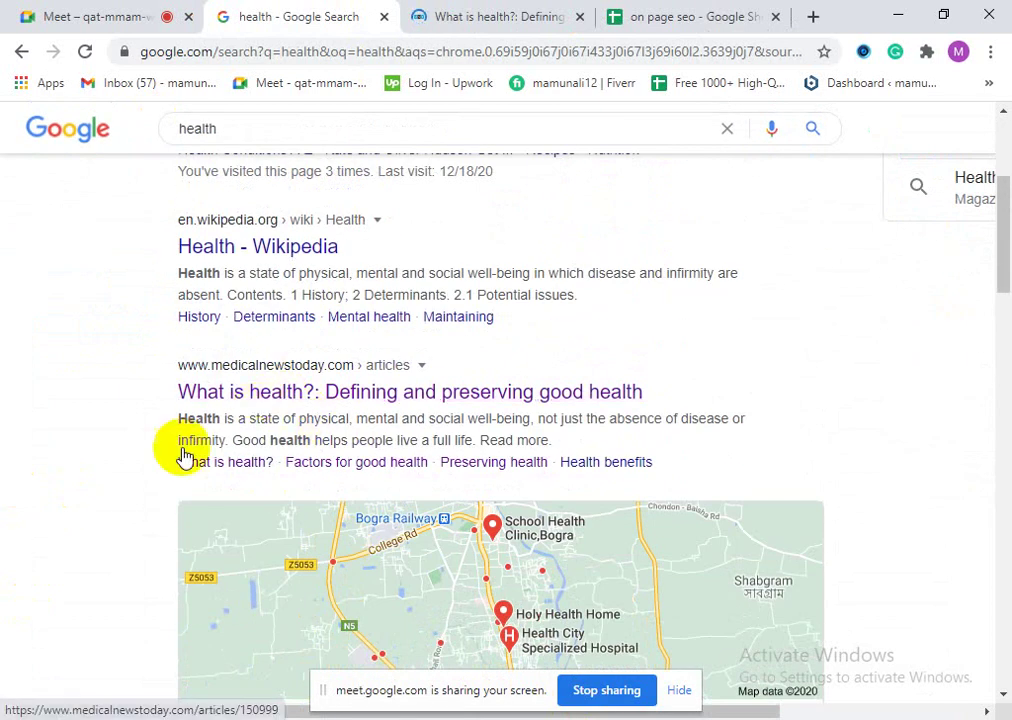
left_click_drag(155, 393, 662, 390)
left_click(888, 402)
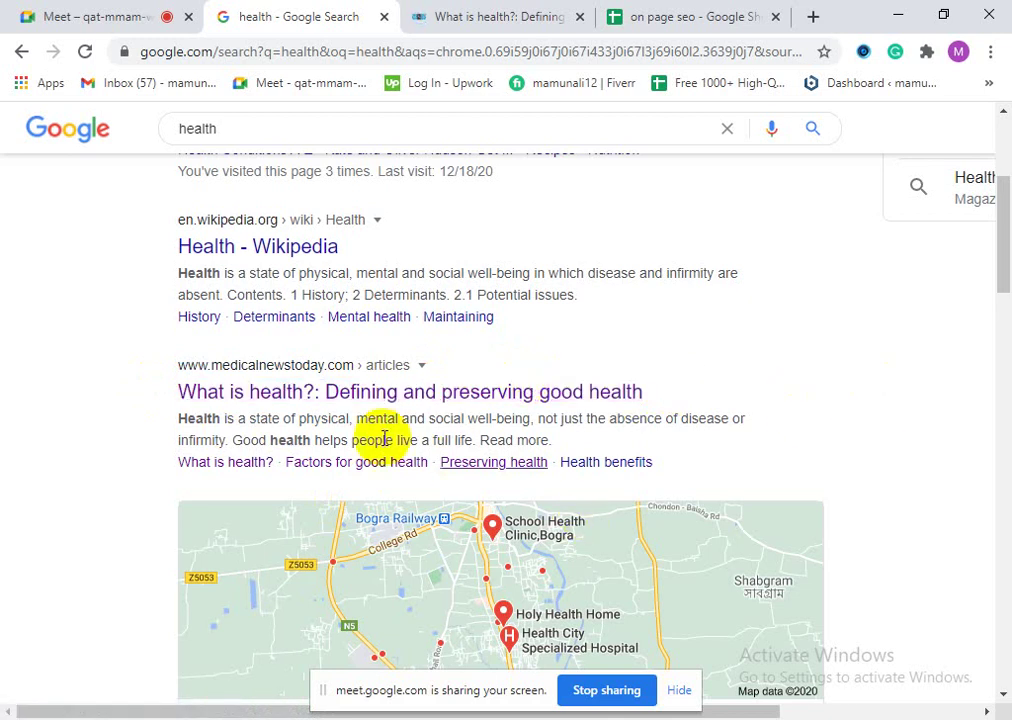
scroll(447, 410, "up", 2)
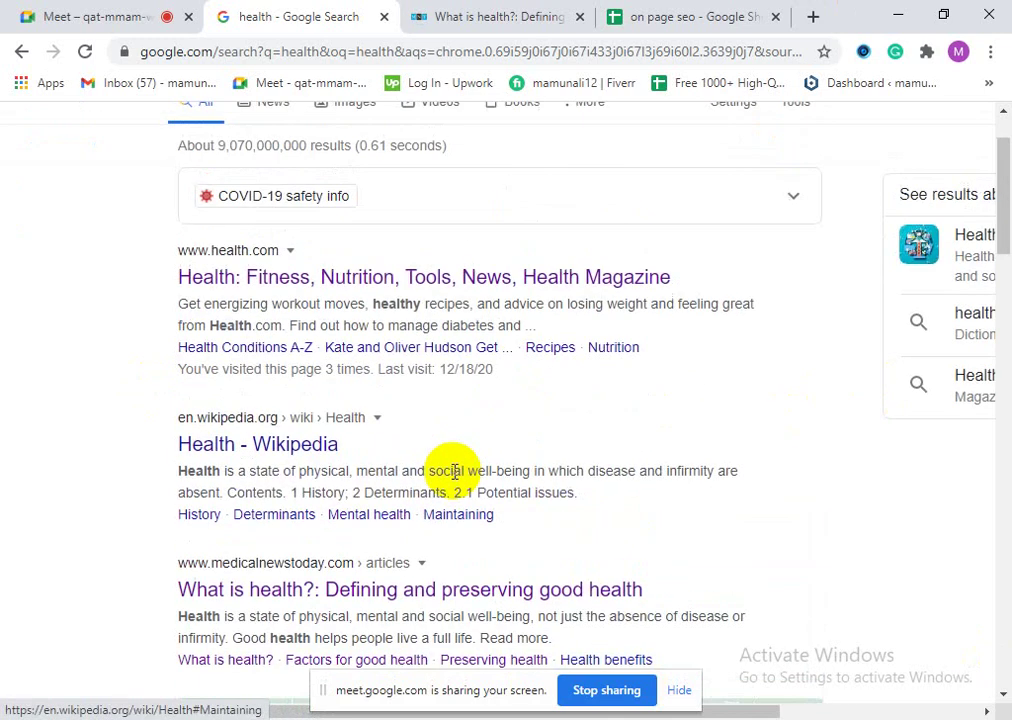
Step: Switch to the opened Medical News Today article and point out its domain in the page address
left_click(485, 12)
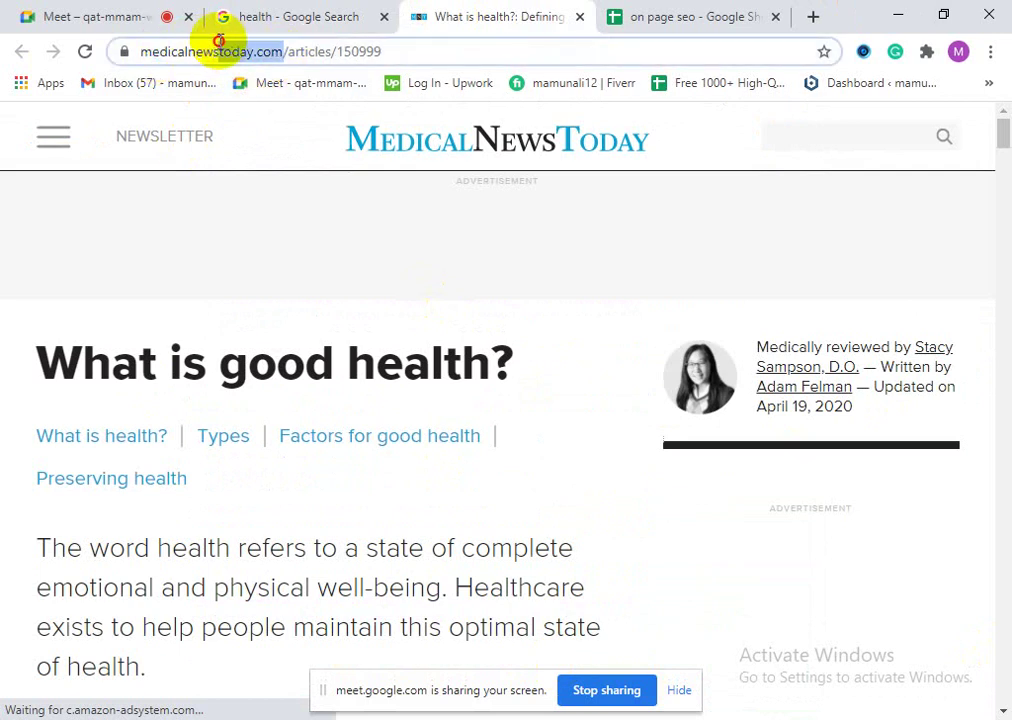
double_click(190, 58)
left_click(10, 178)
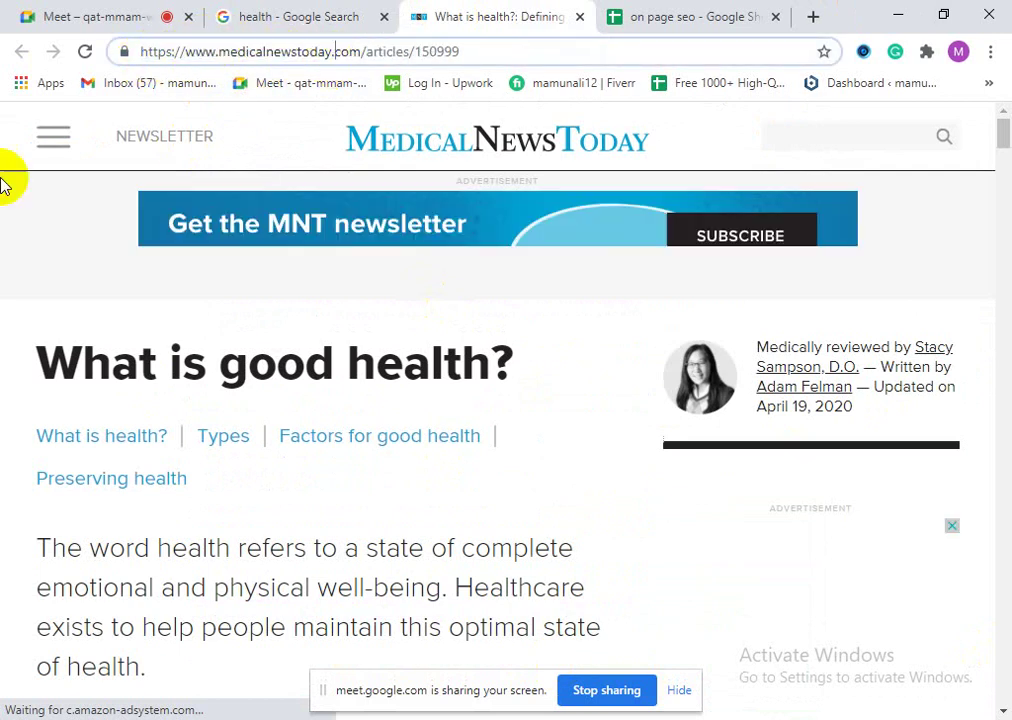
Step: Load the Medical News Today homepage by removing /articles/150999 from the article's address
left_click(48, 143)
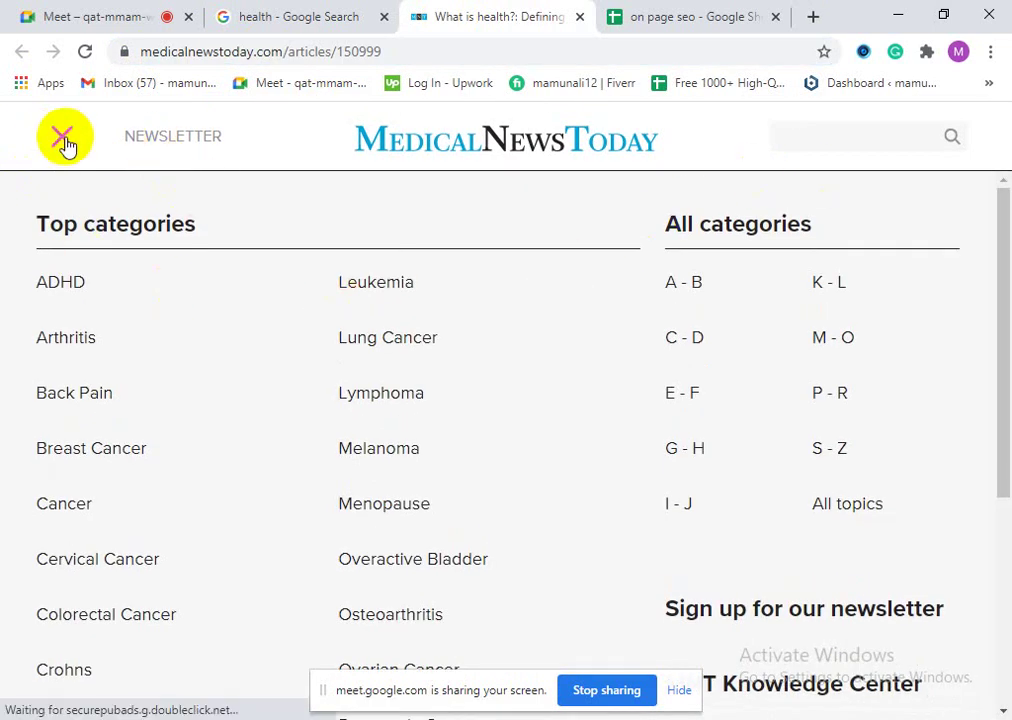
left_click(62, 138)
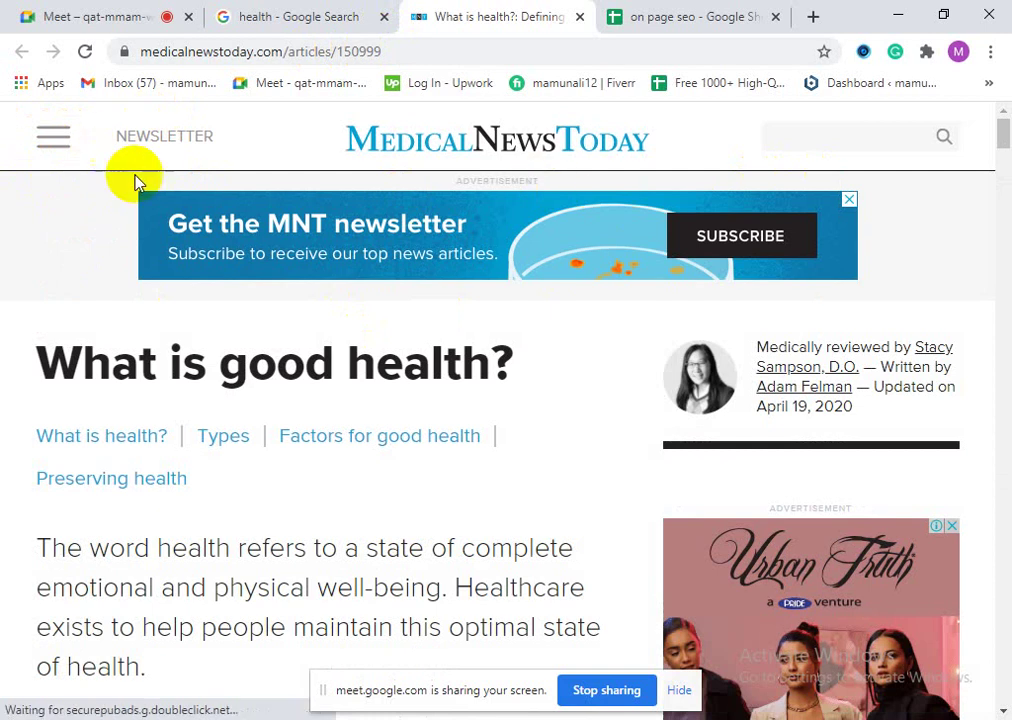
left_click_drag(312, 52, 287, 55)
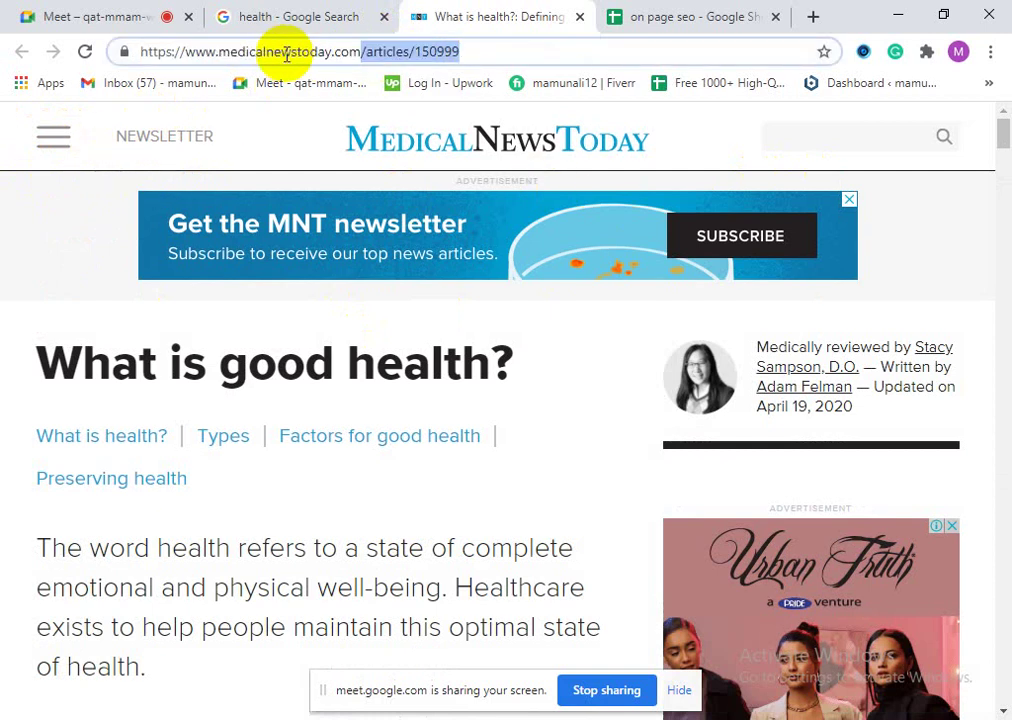
key("BackSpace")
key("Return")
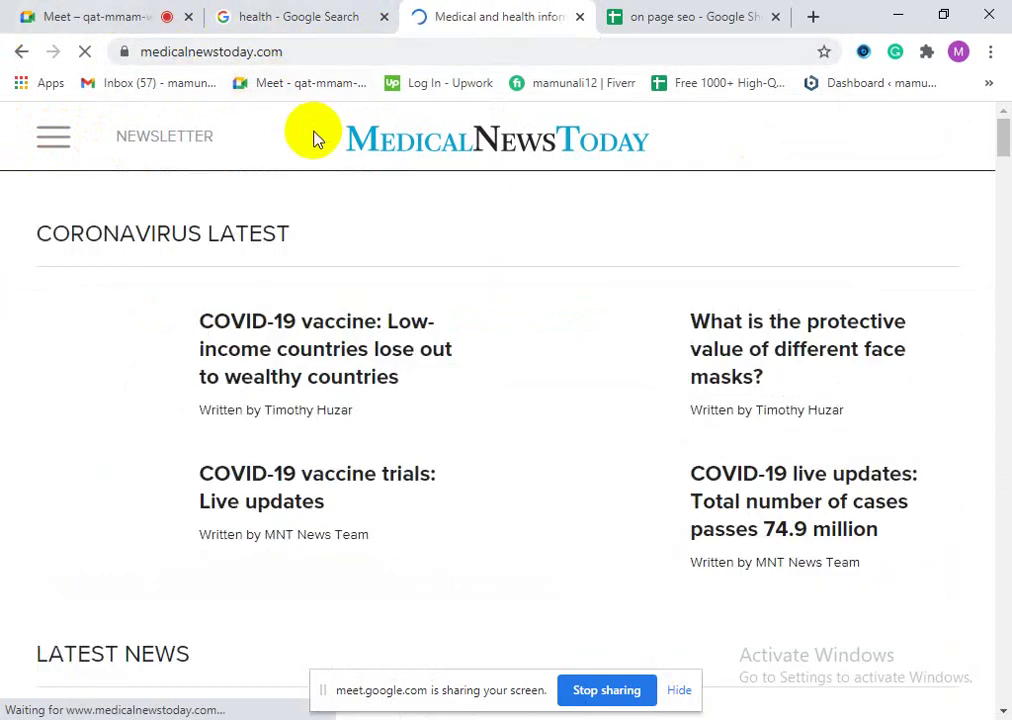
left_click(245, 52)
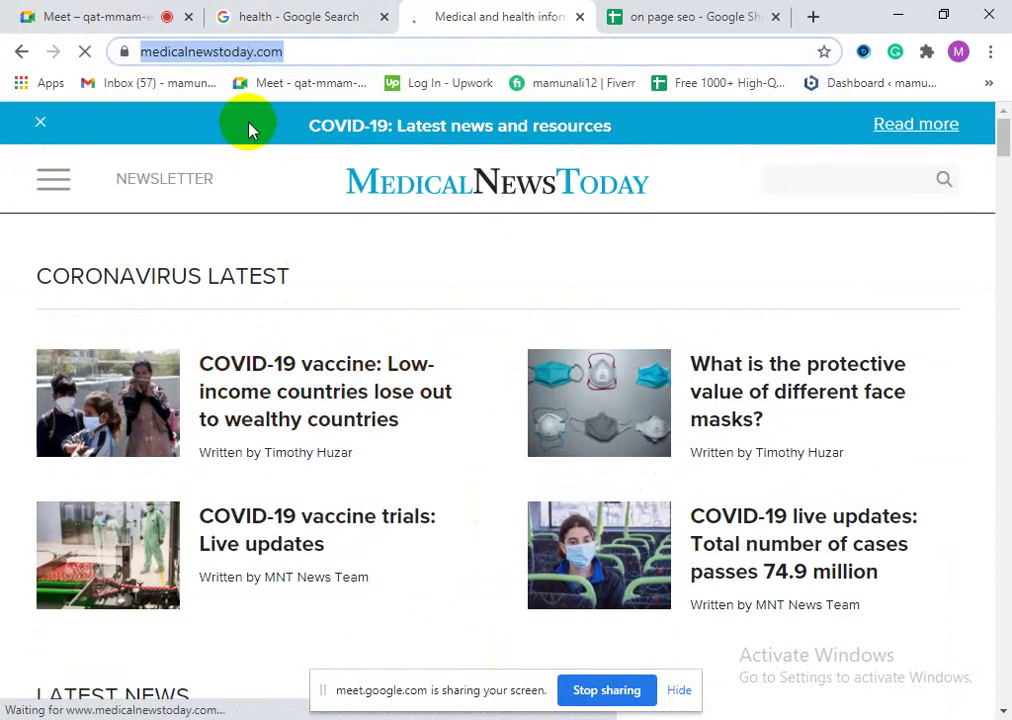
right_click(235, 52)
left_click(305, 157)
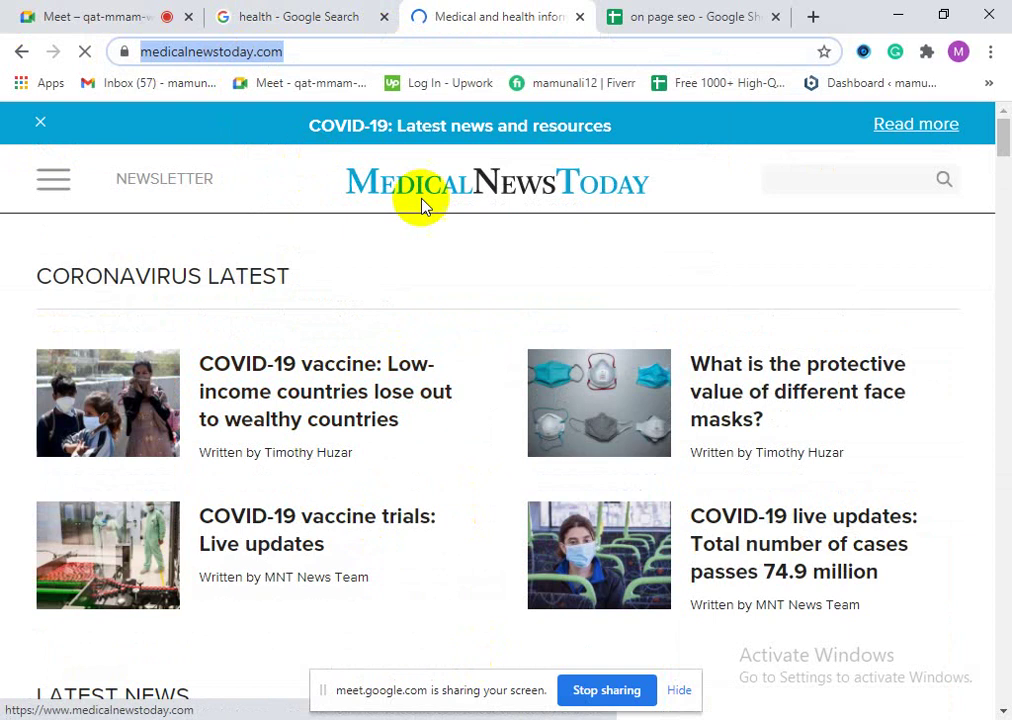
left_click(678, 14)
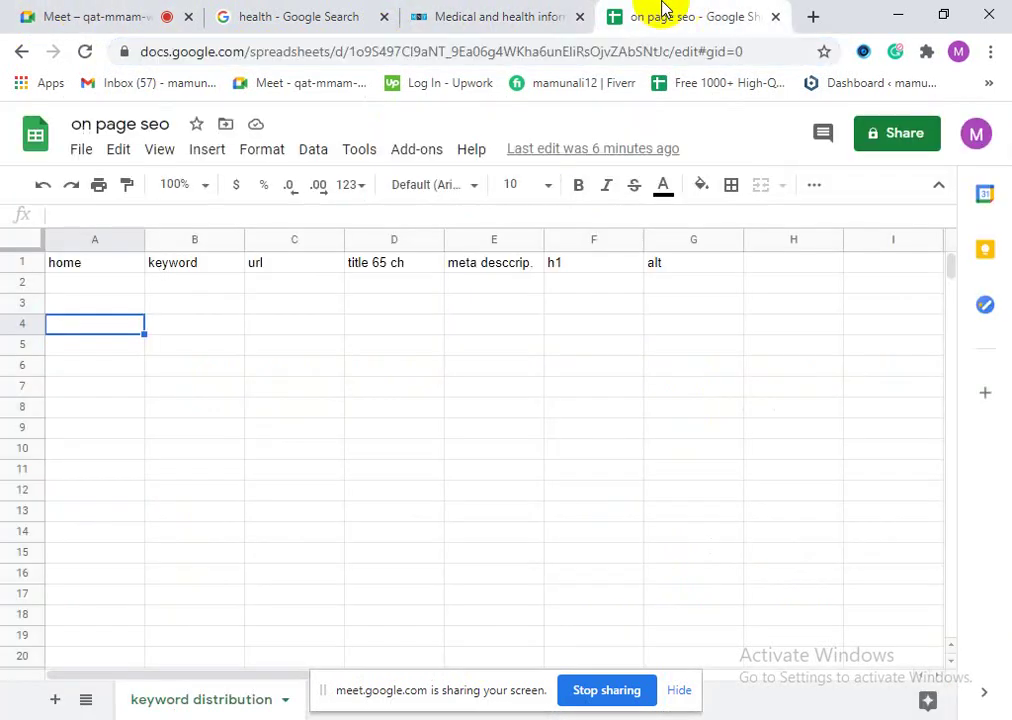
left_click(97, 284)
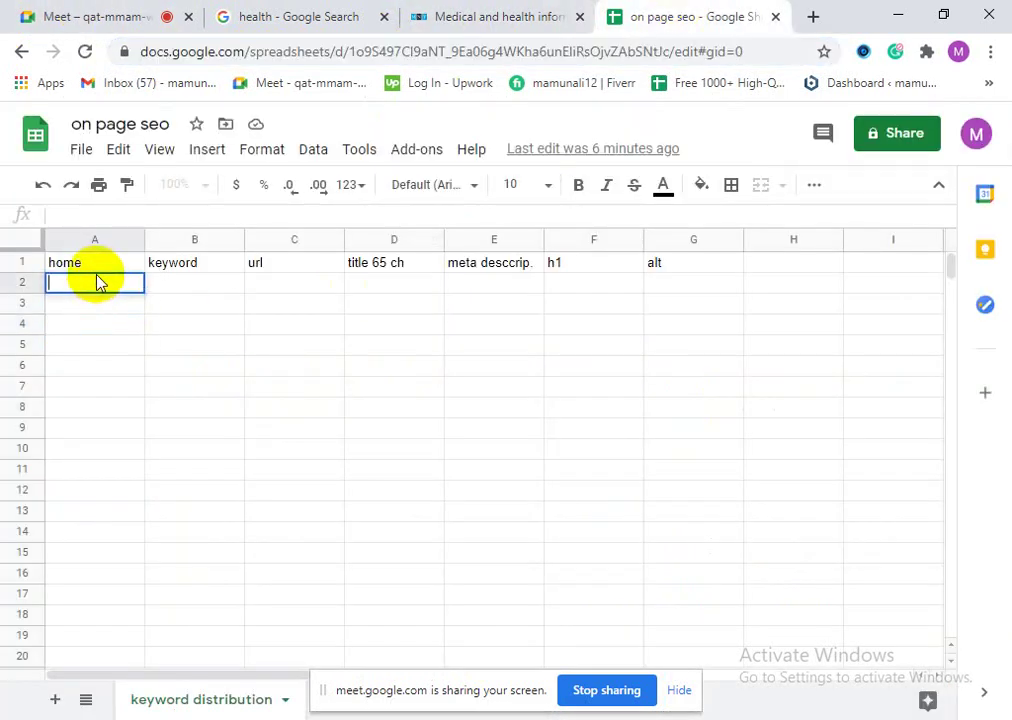
double_click(102, 284)
right_click(116, 290)
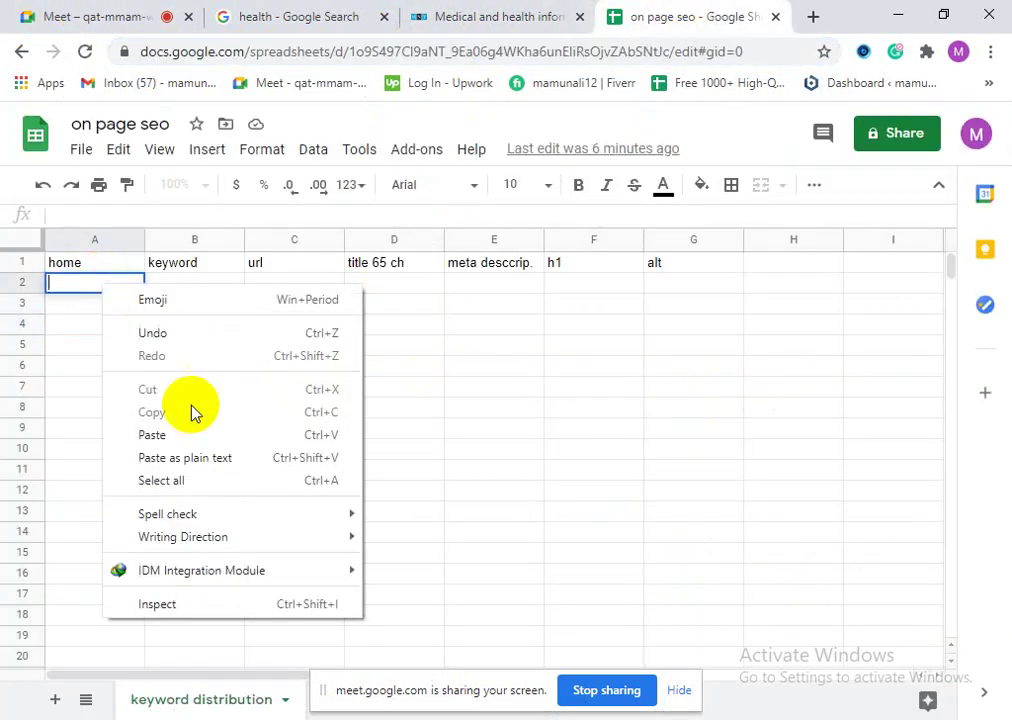
left_click(176, 434)
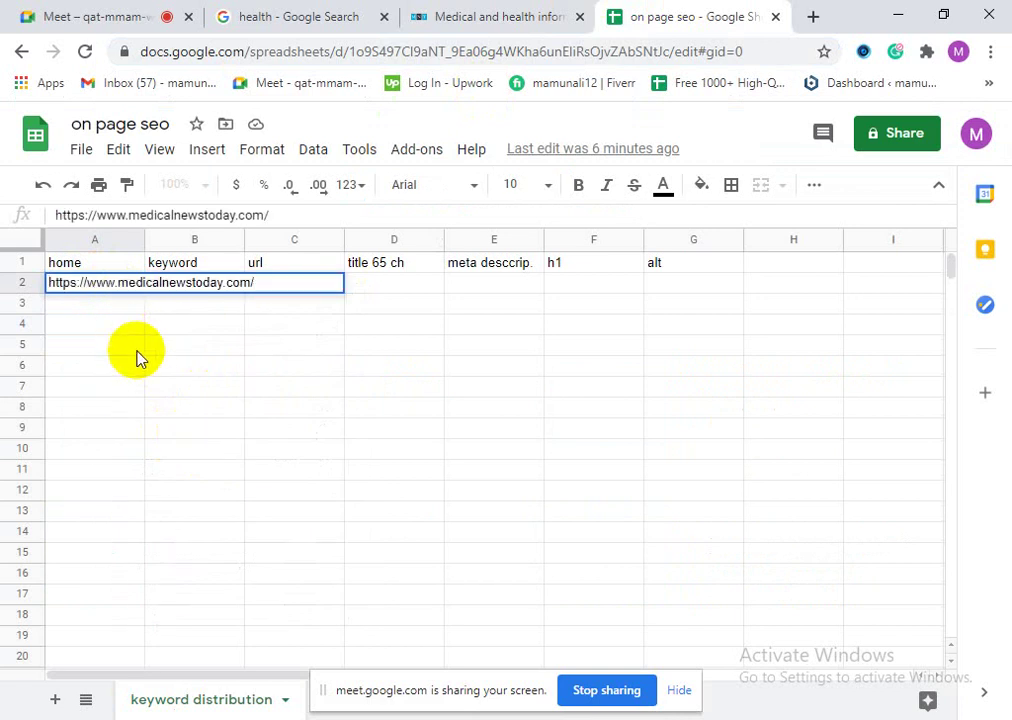
left_click(140, 350)
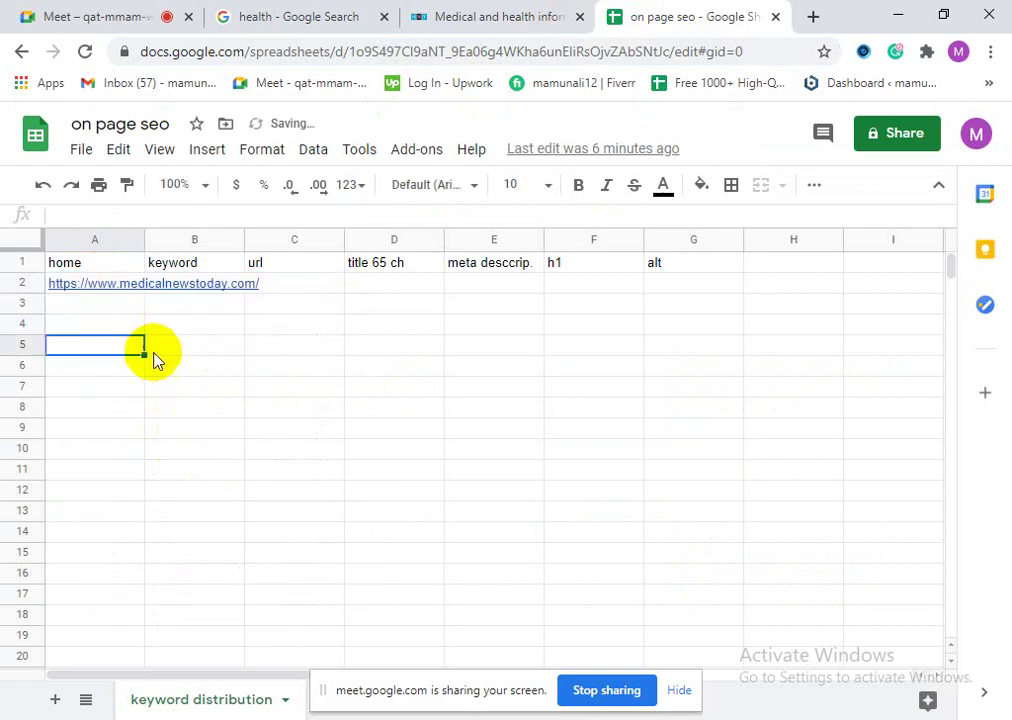
Step: Point out the cells below the keyword and url headings in columns B and C
left_click(186, 286)
key("Escape")
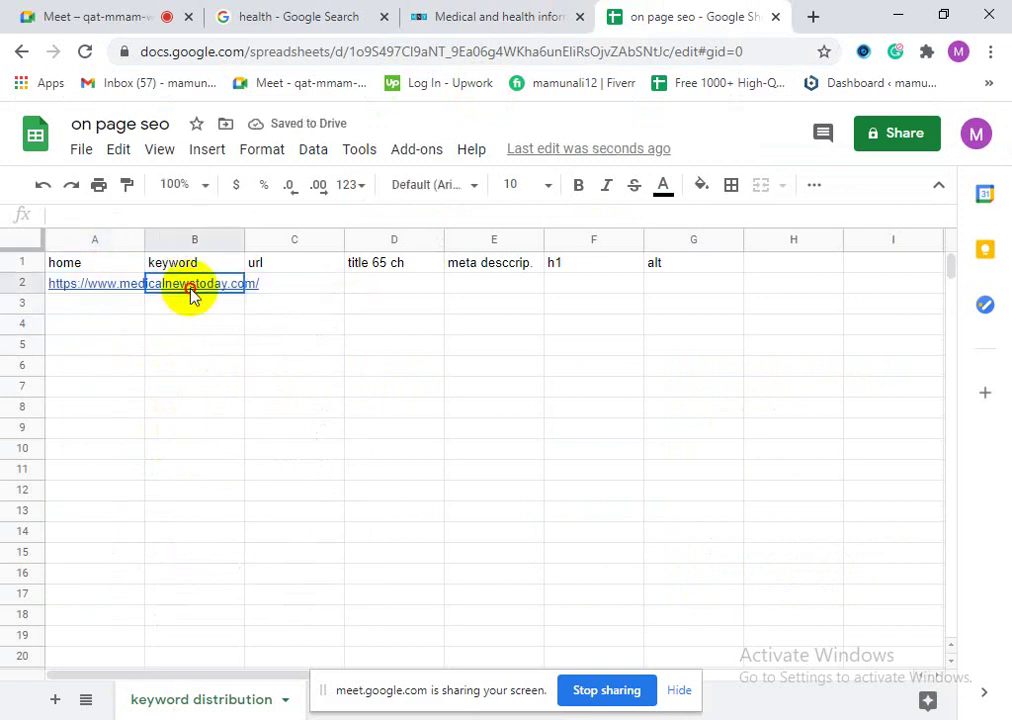
key("Return")
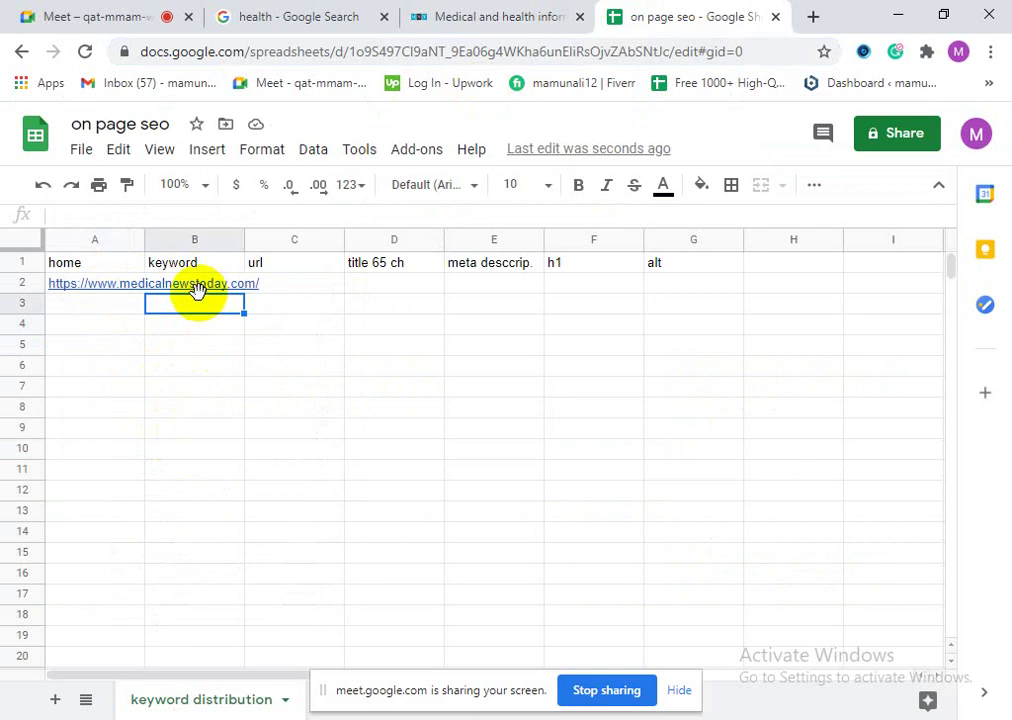
left_click(197, 290)
double_click(197, 290)
left_click_drag(195, 324, 197, 342)
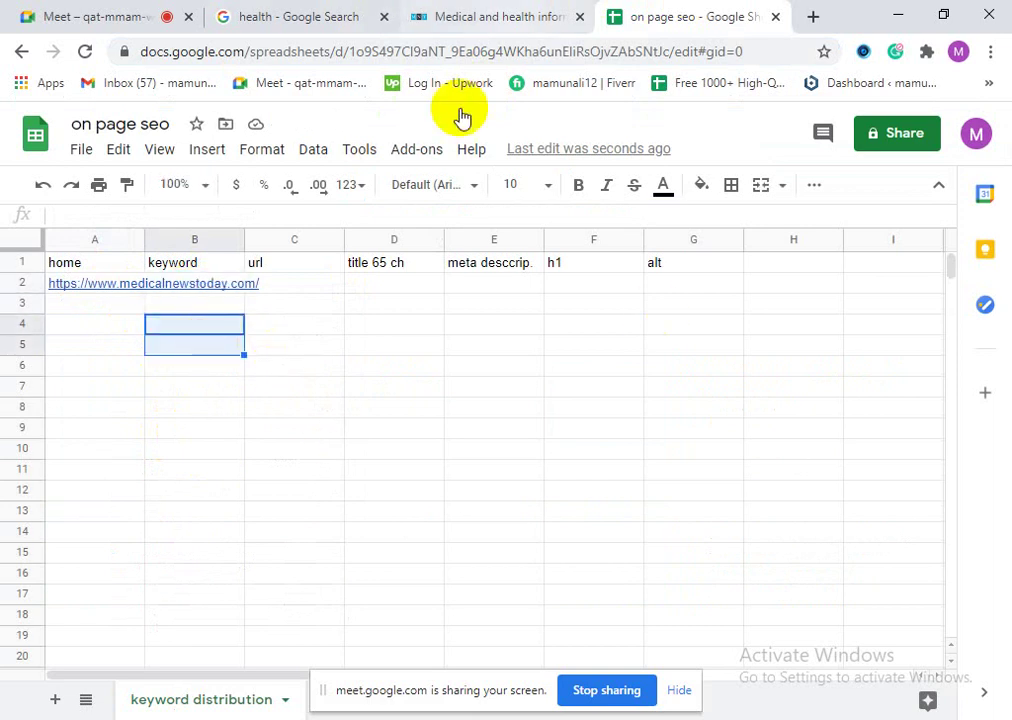
left_click(280, 288)
left_click(296, 326)
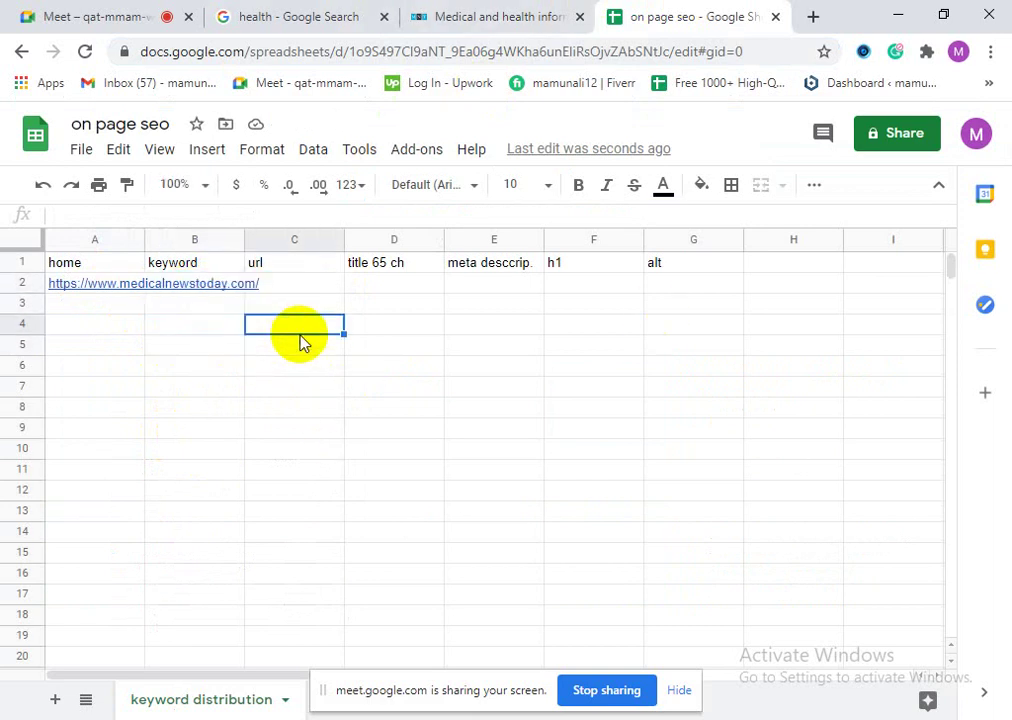
left_click(216, 290)
key("Down")
key("Down")
Step: Change the heading in cell A1 to homepage
left_click(97, 258)
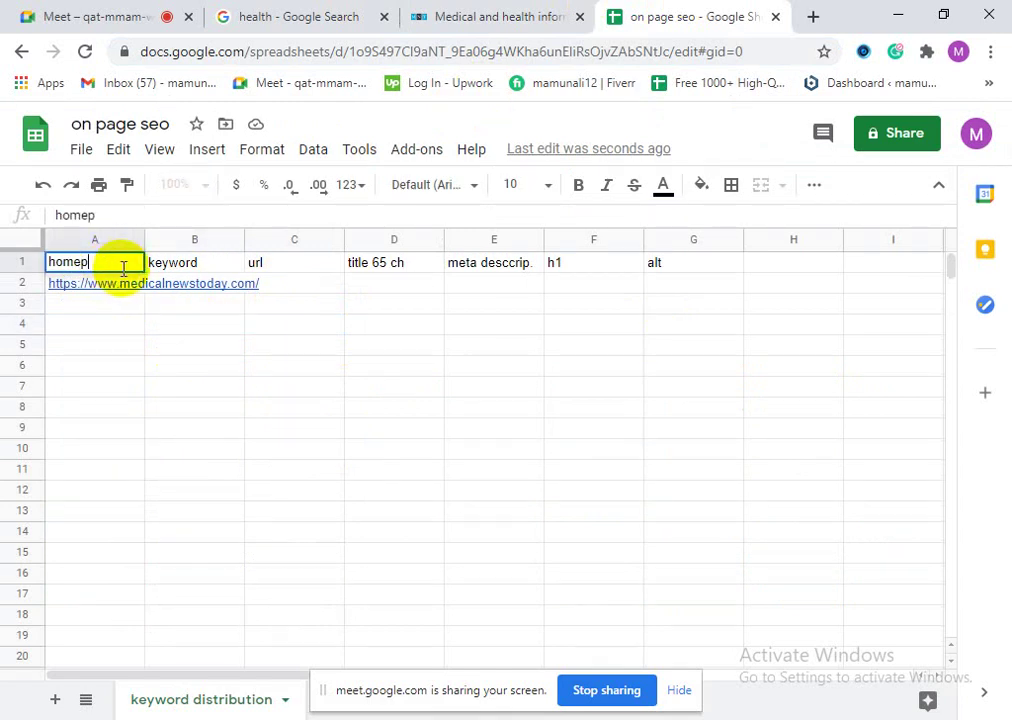
type("page")
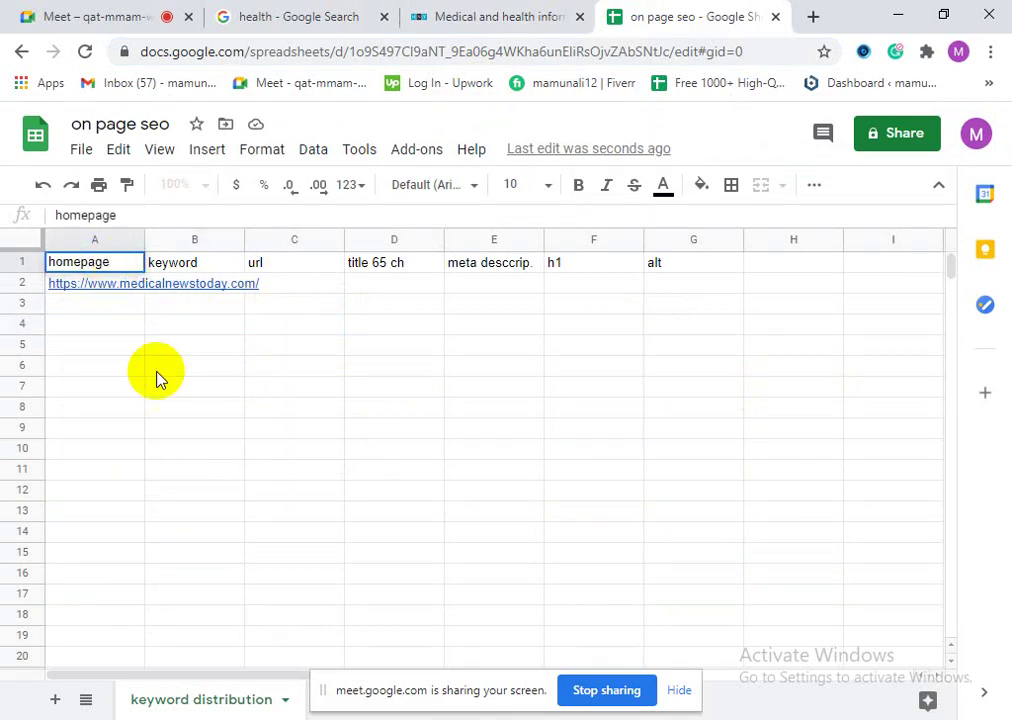
left_click(178, 410)
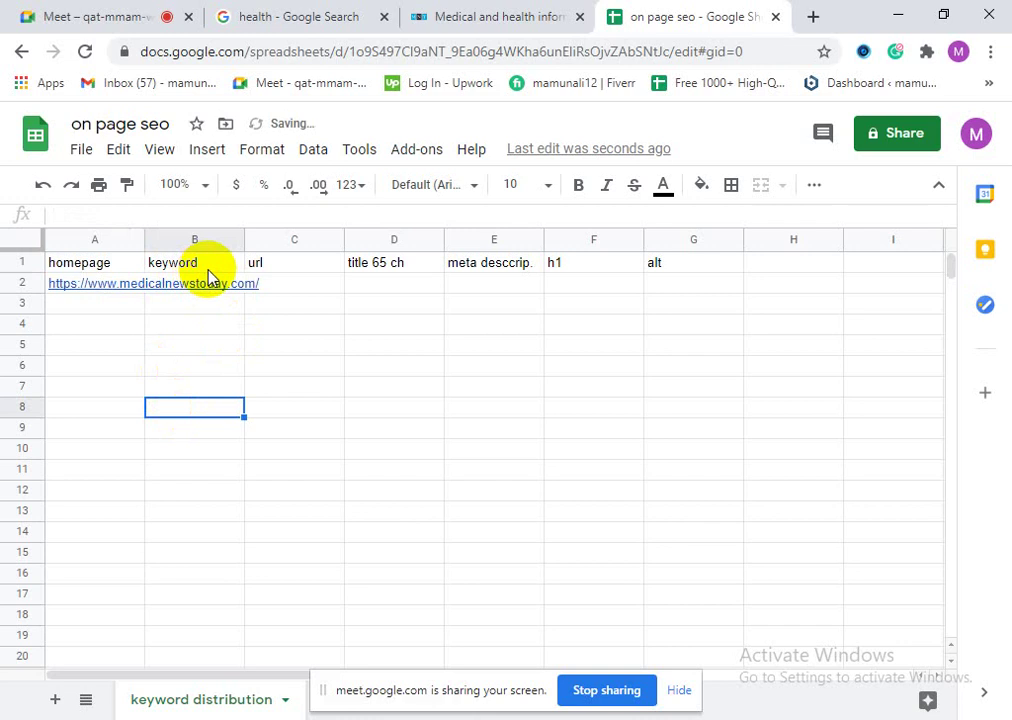
Step: Point out the url heading and cell C3, and skim the news sections of the Medical News Today homepage
left_click(294, 266)
left_click(300, 303)
left_click(490, 10)
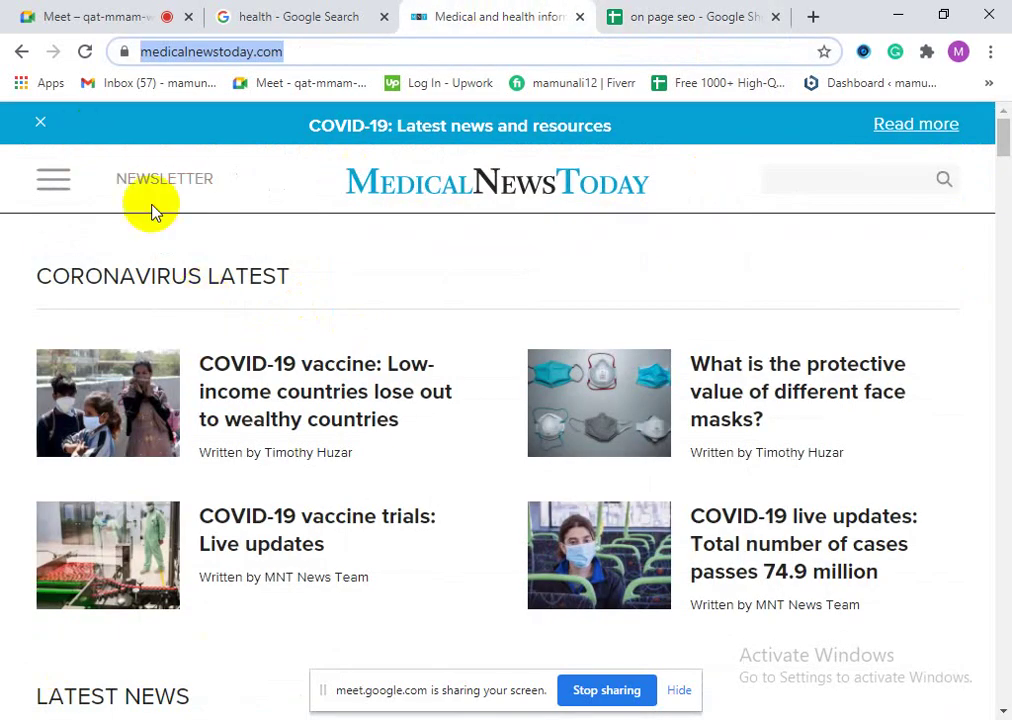
scroll(500, 420, "down", 3)
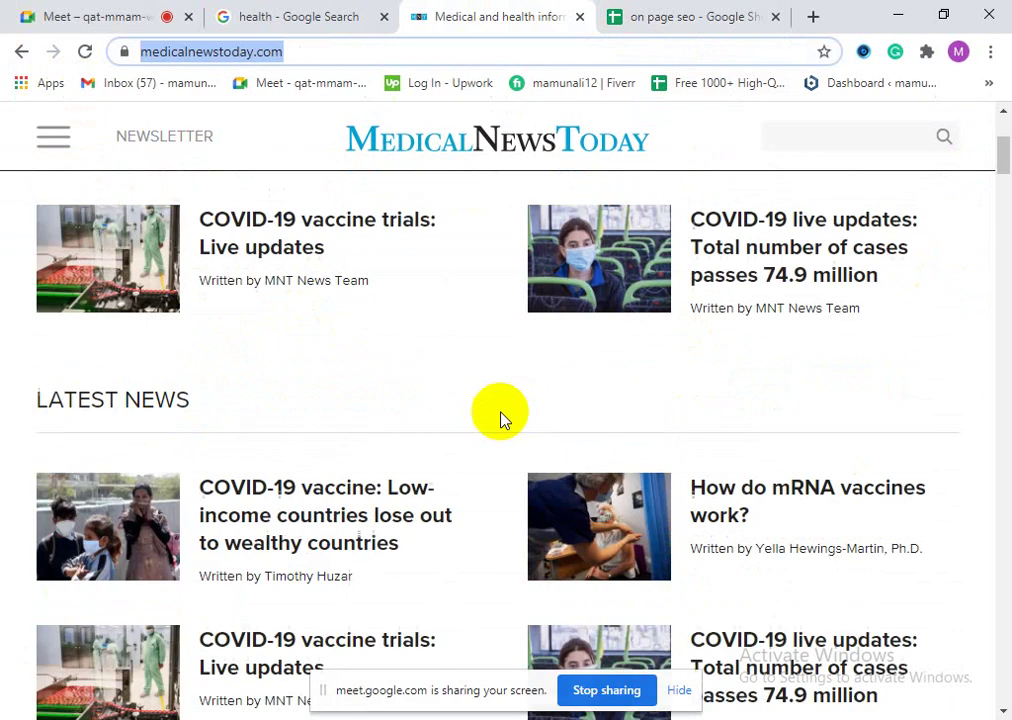
scroll(440, 440, "down", 2)
scroll(385, 450, "up", 5)
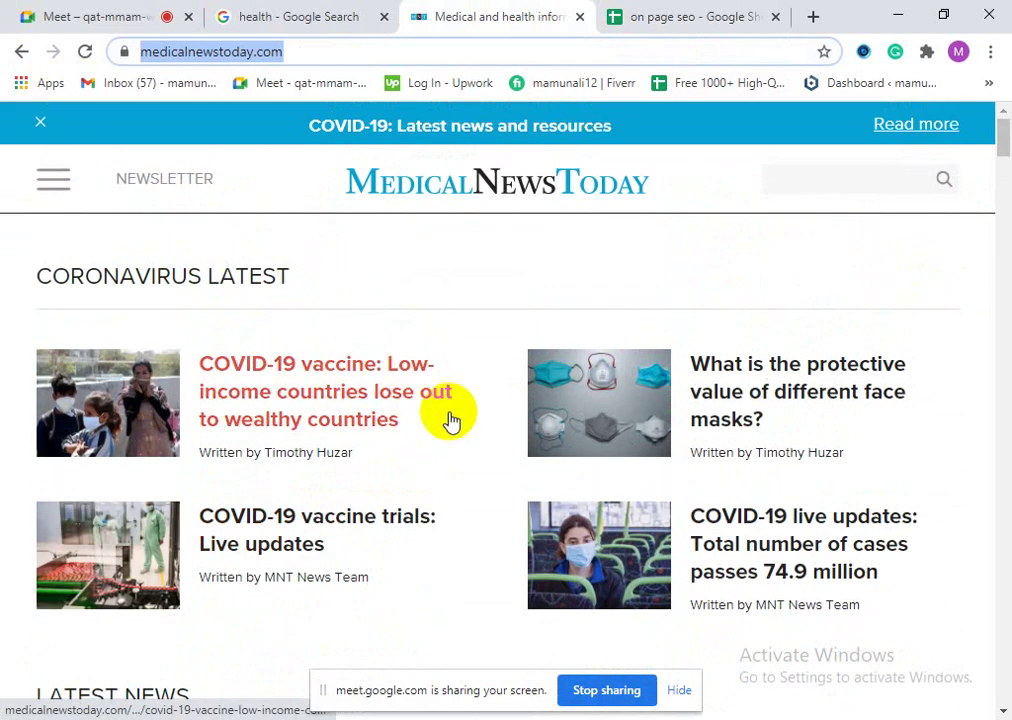
Step: Reopen the medicalnewstoday.com article from the Google results in a new tab and close the homepage tab
left_click(318, 14)
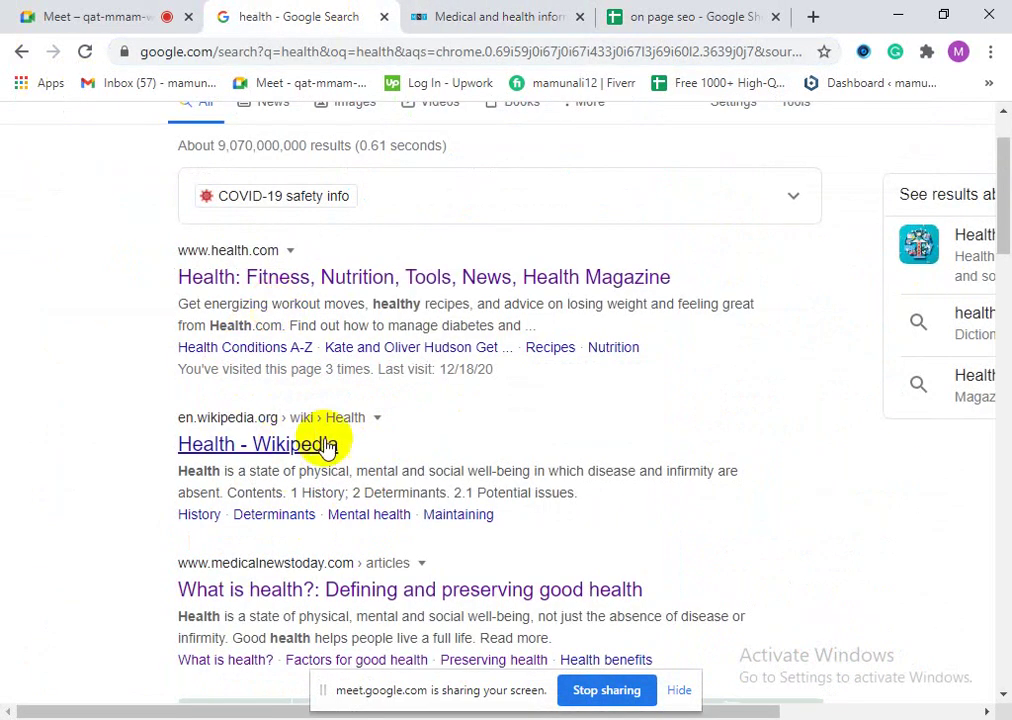
scroll(328, 447, "down", 2)
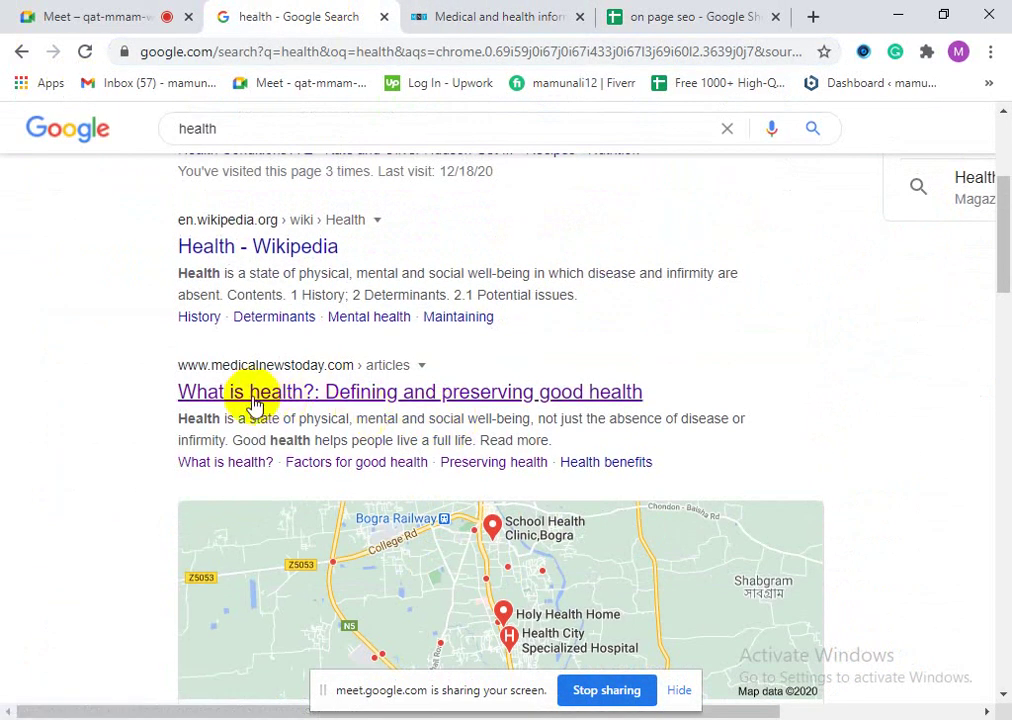
right_click(266, 401)
left_click(294, 411)
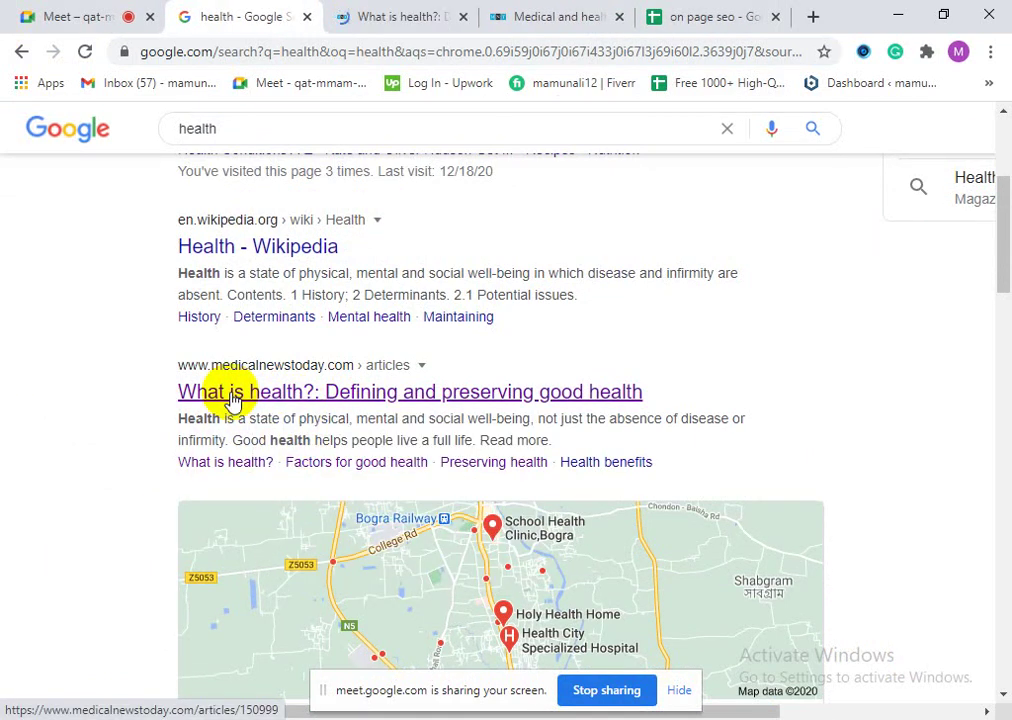
left_click(429, 13)
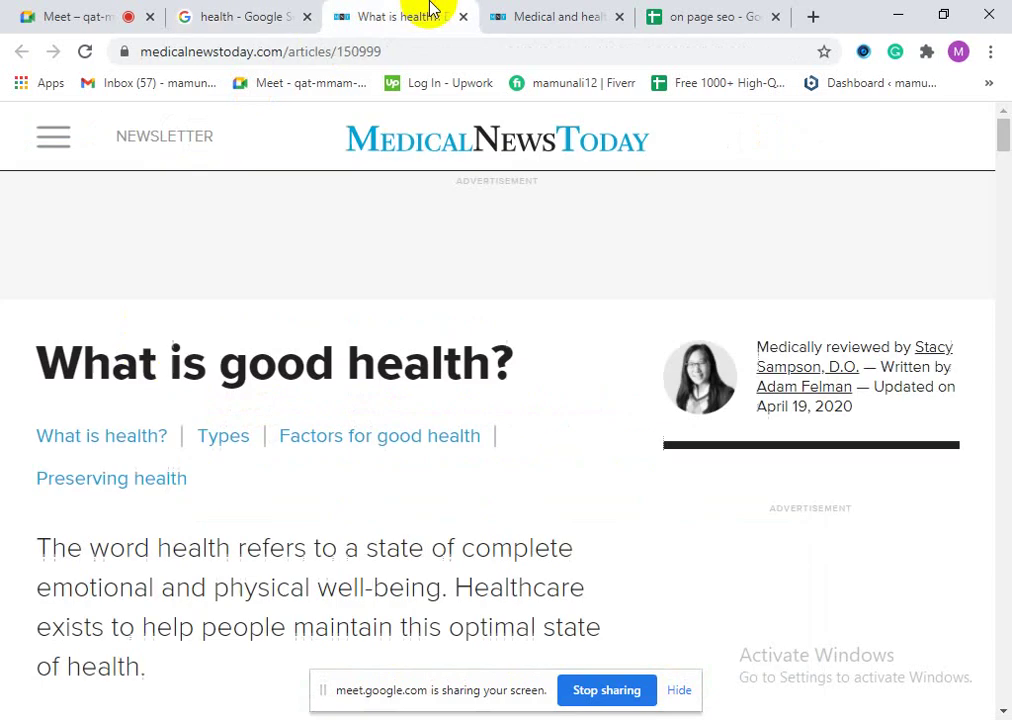
left_click(620, 18)
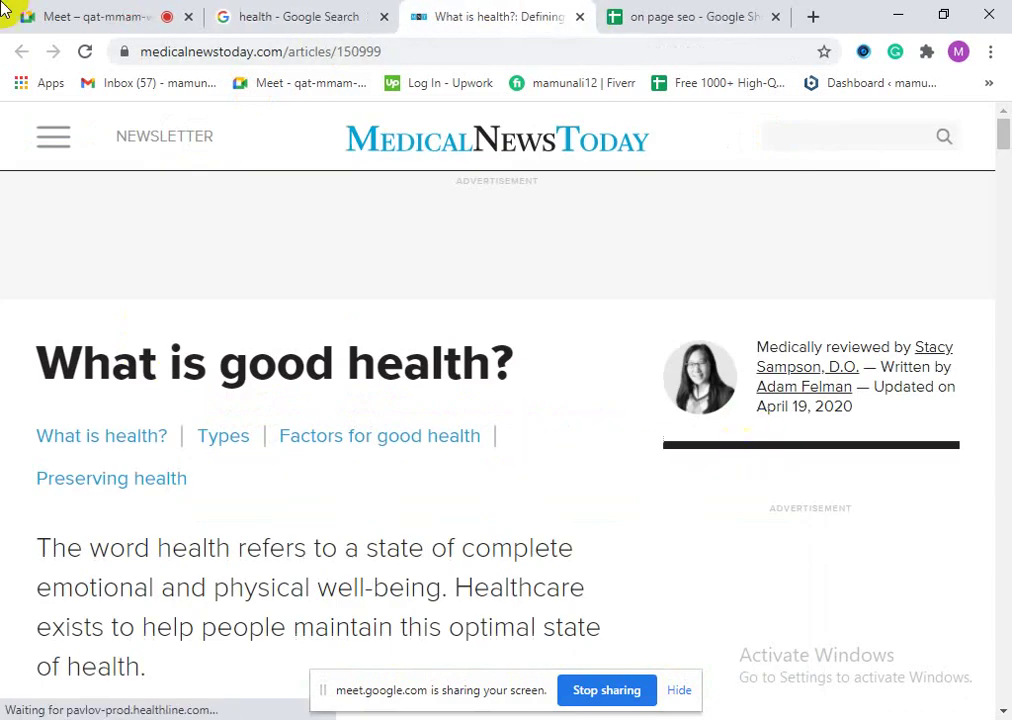
Step: Look over the top of the article and compare it with its medicalnewstoday.com listing in the Google results
scroll(760, 470, "down", 2)
scroll(790, 480, "up", 2)
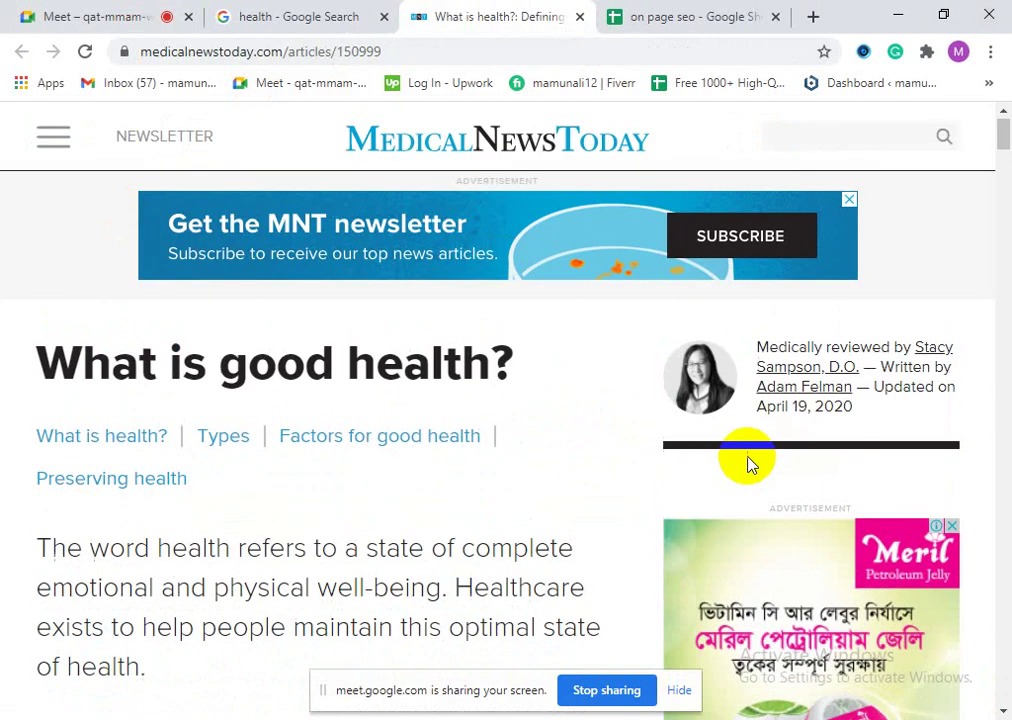
left_click_drag(1003, 142, 980, 131)
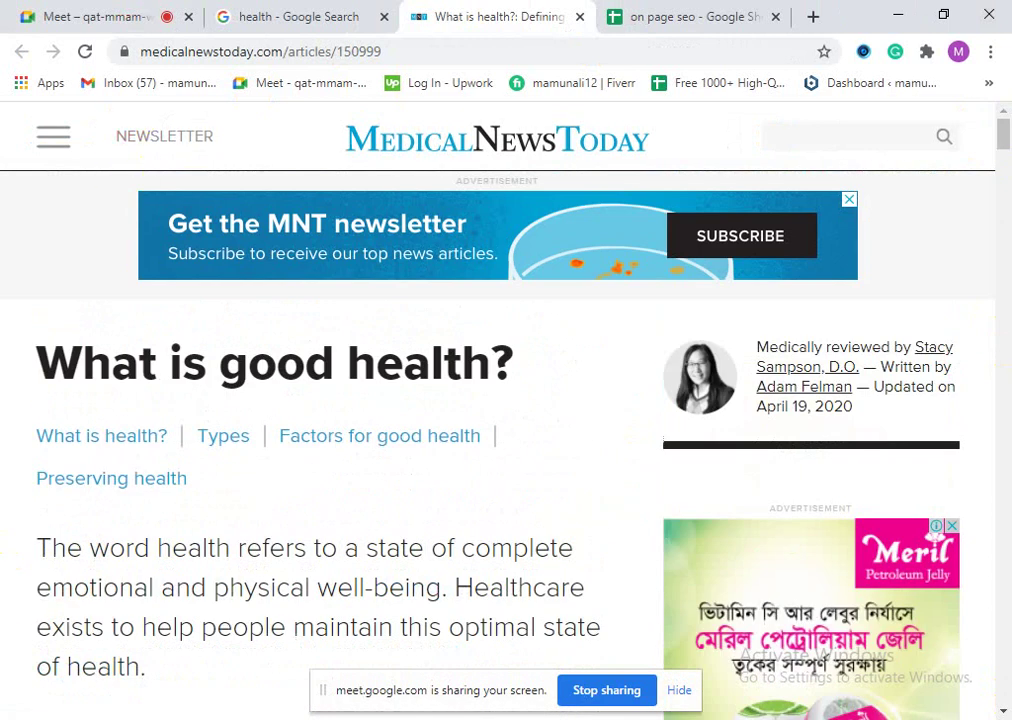
left_click(320, 16)
left_click(430, 18)
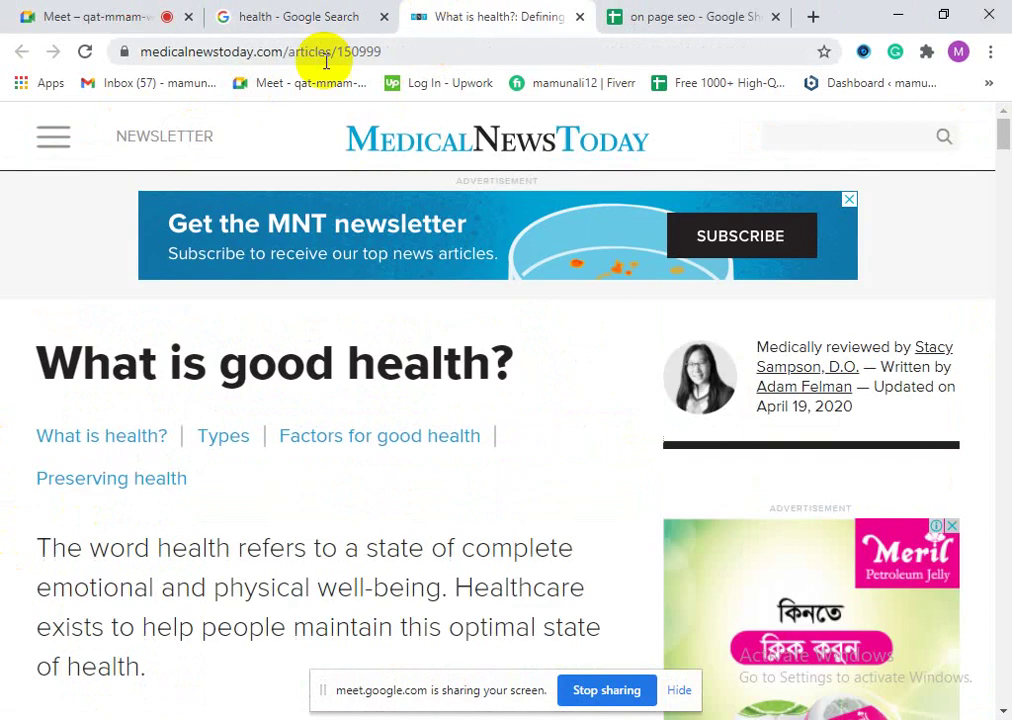
left_click(334, 18)
scroll(292, 465, "up", 3)
scroll(298, 464, "down", 2)
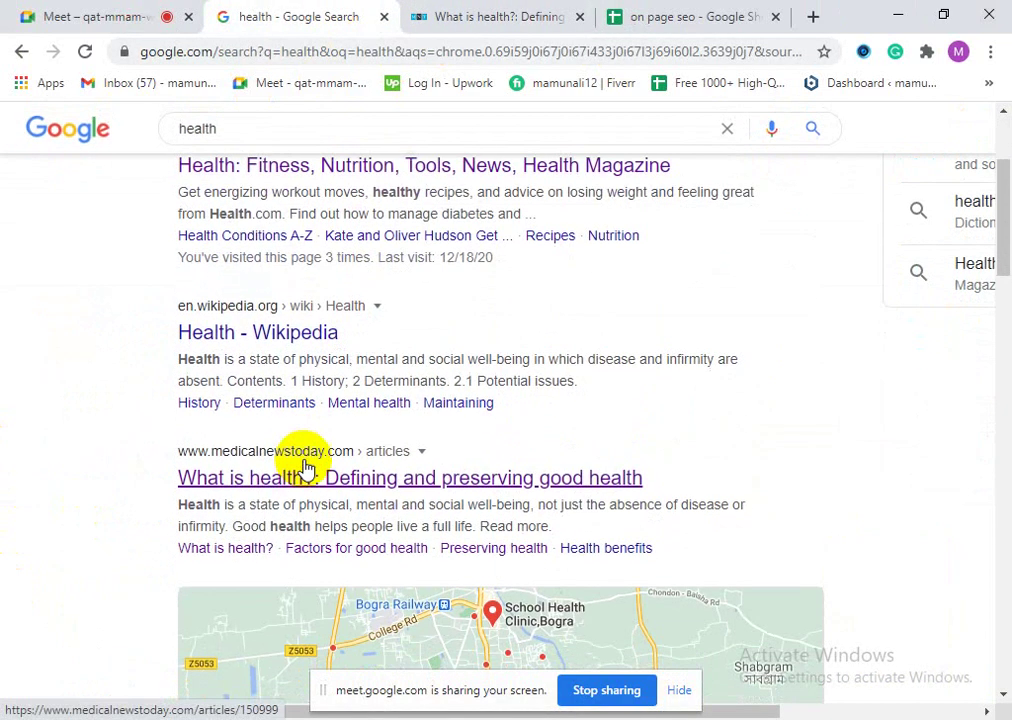
left_click(452, 16)
left_click(350, 54)
right_click(325, 52)
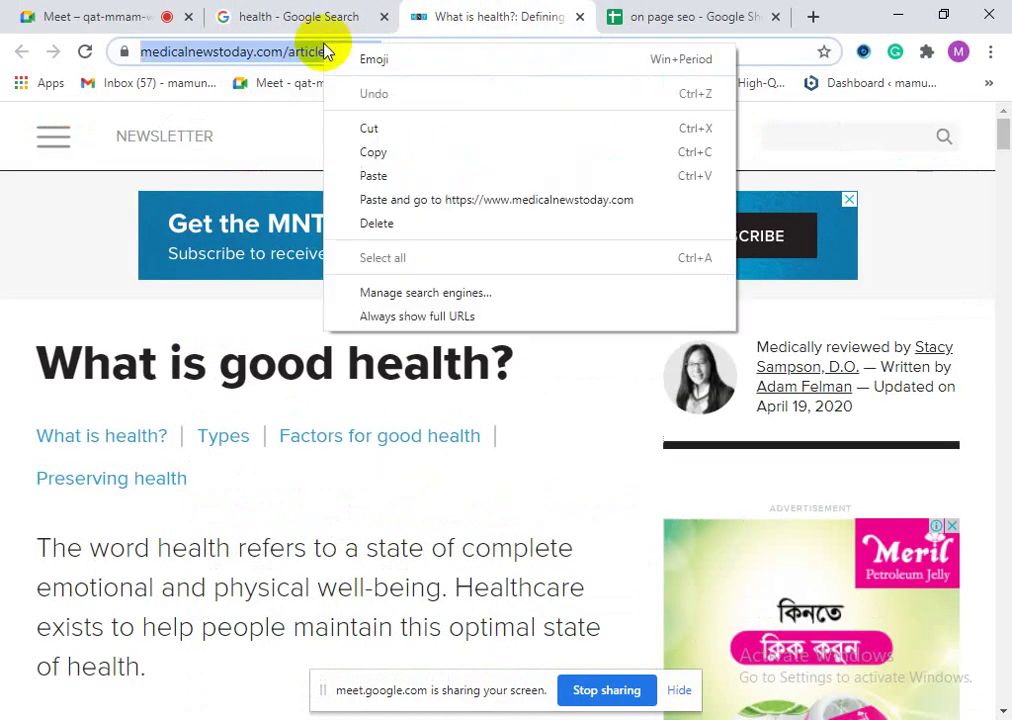
left_click(395, 152)
left_click(655, 12)
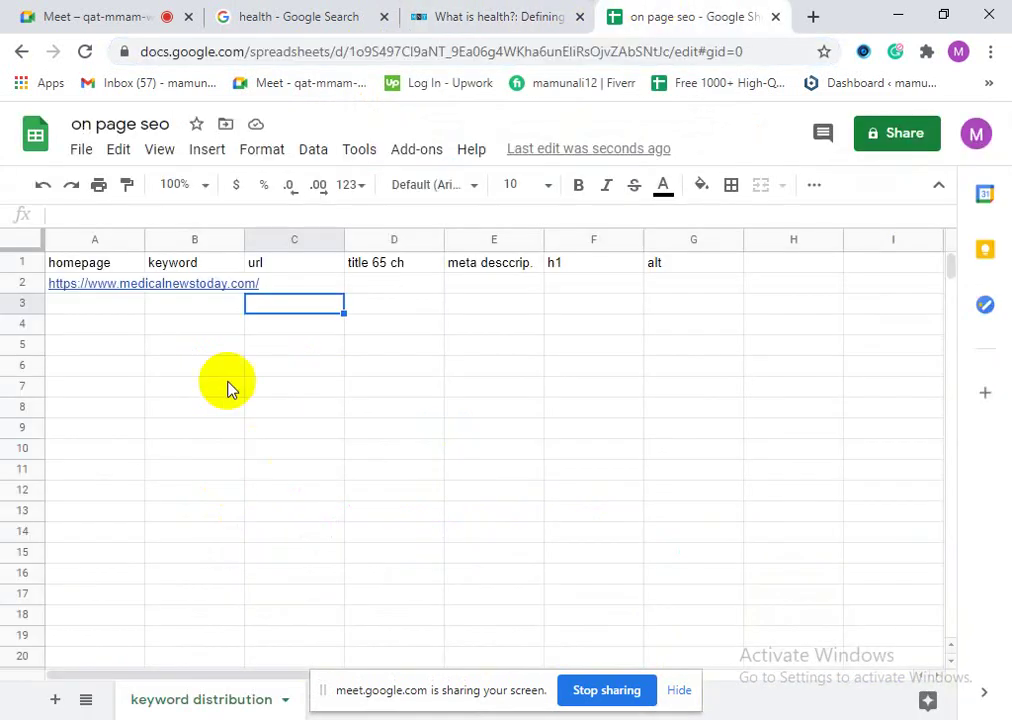
double_click(288, 284)
right_click(288, 284)
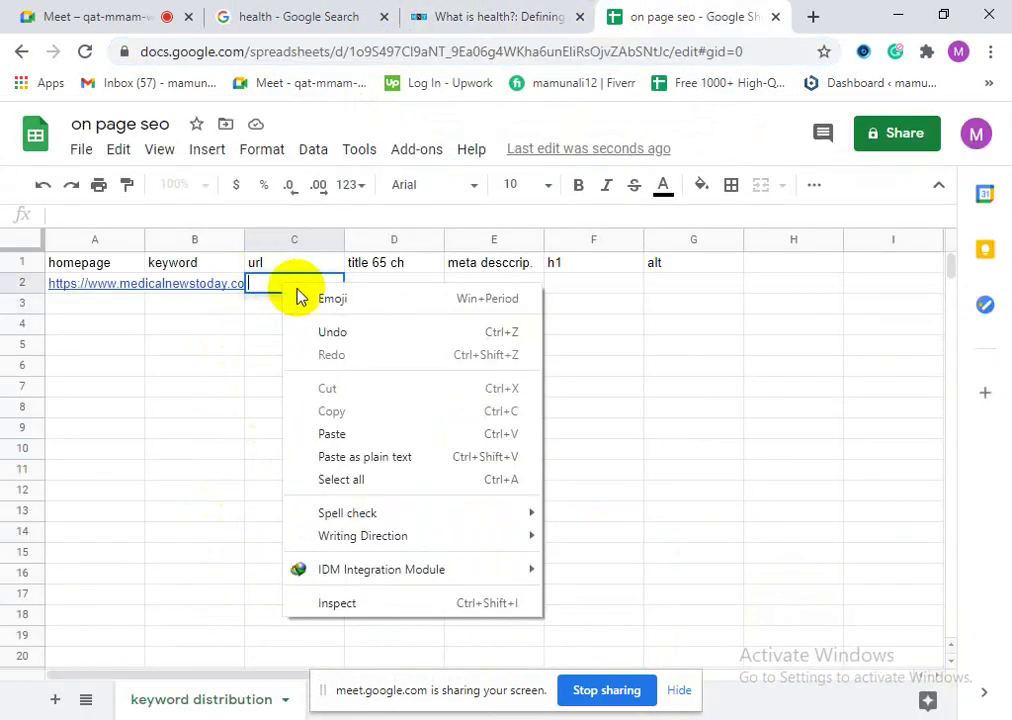
left_click(346, 431)
left_click(258, 410)
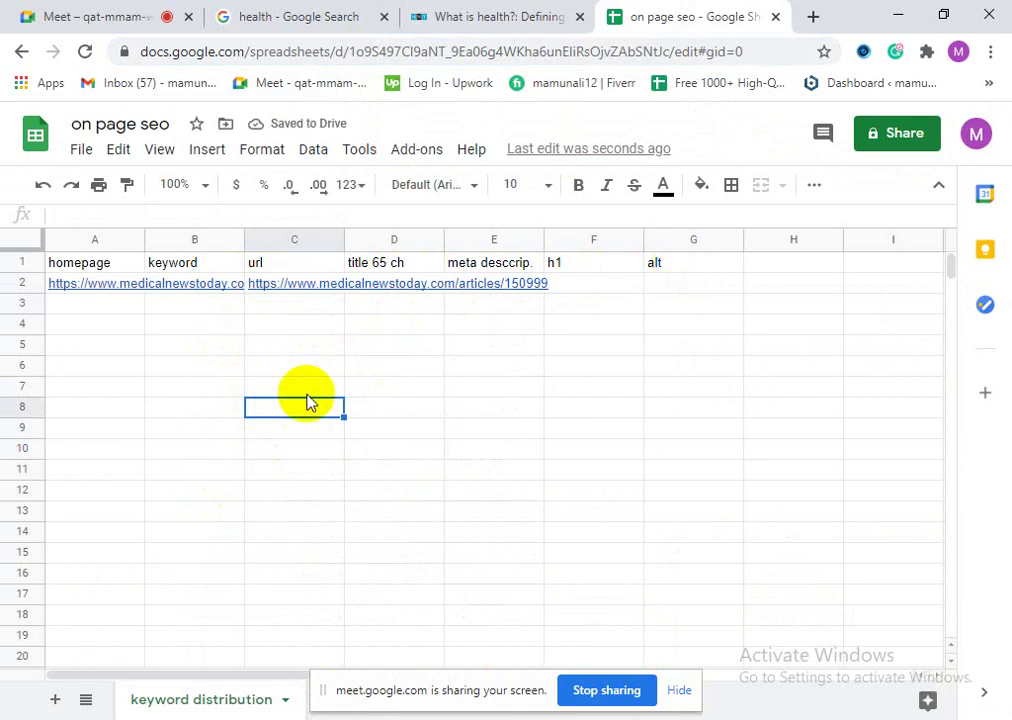
Step: Point out the empty cells under the keyword heading and go over the meta description, h1 and alt headings of the spreadsheet
double_click(185, 289)
left_click(185, 307)
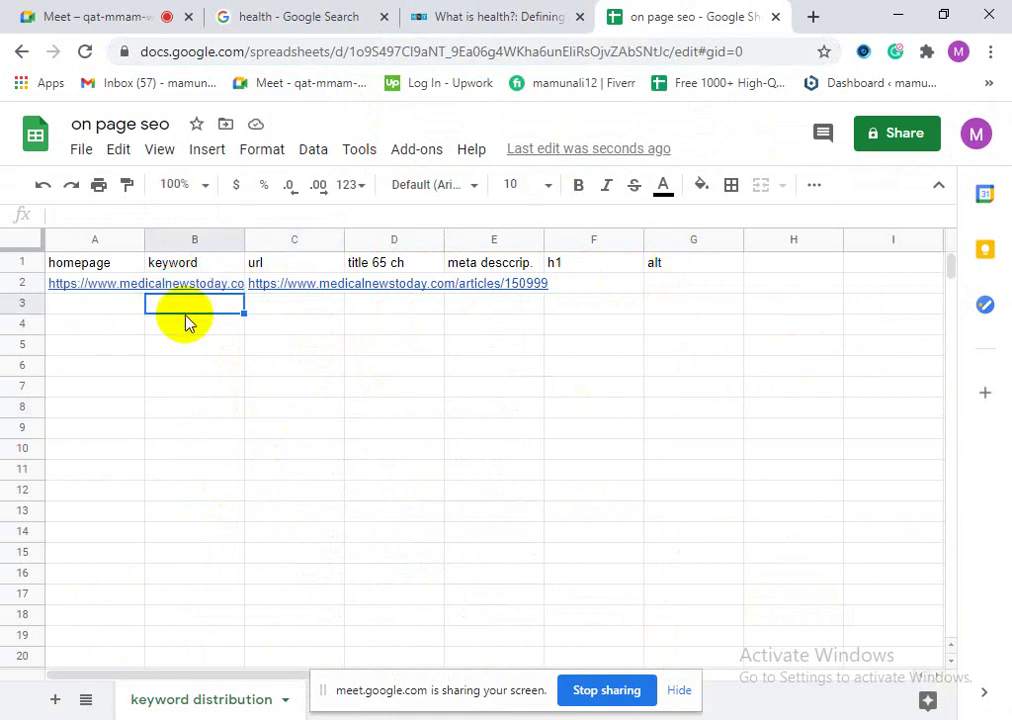
left_click(188, 290)
left_click(261, 356)
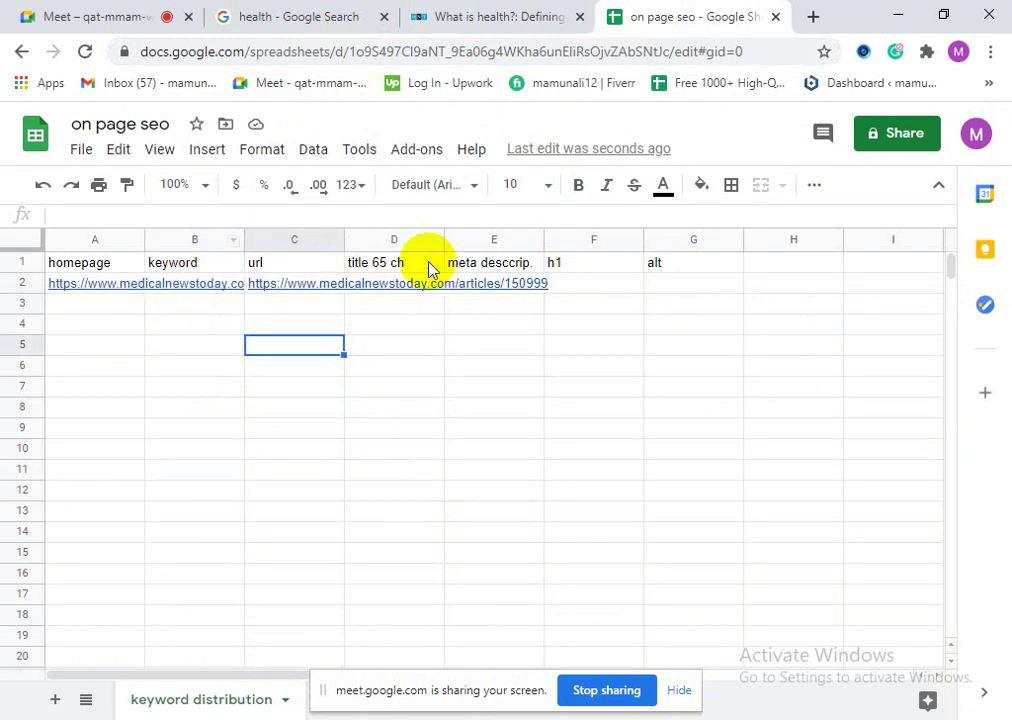
left_click(515, 262)
left_click(610, 265)
left_click(658, 264)
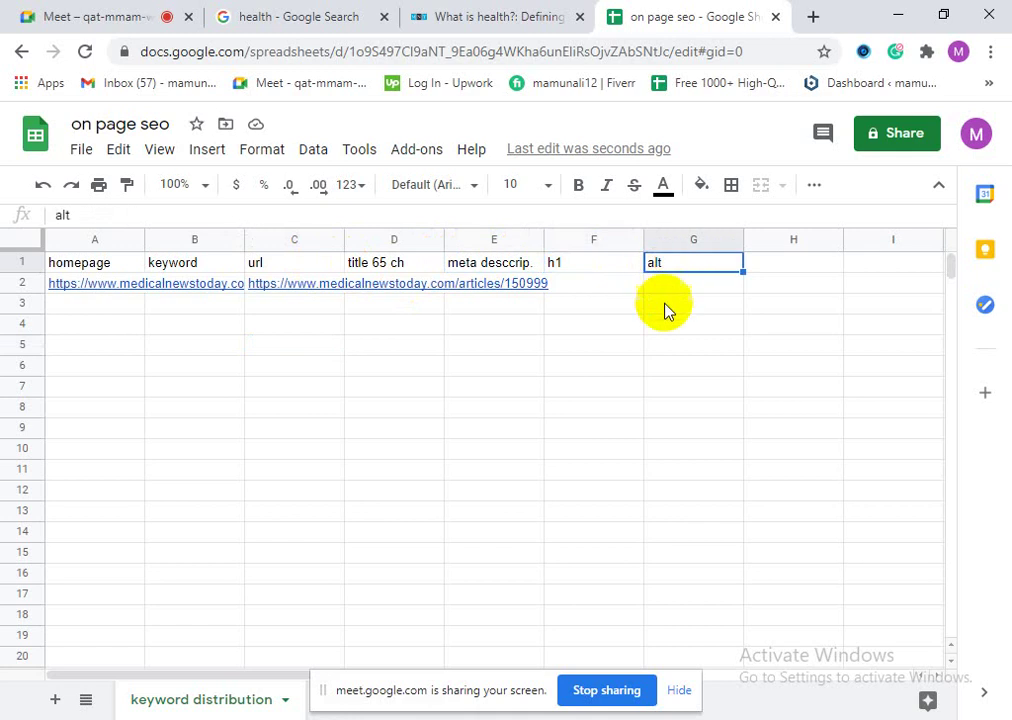
left_click(668, 305)
left_click(258, 346)
left_click(175, 289)
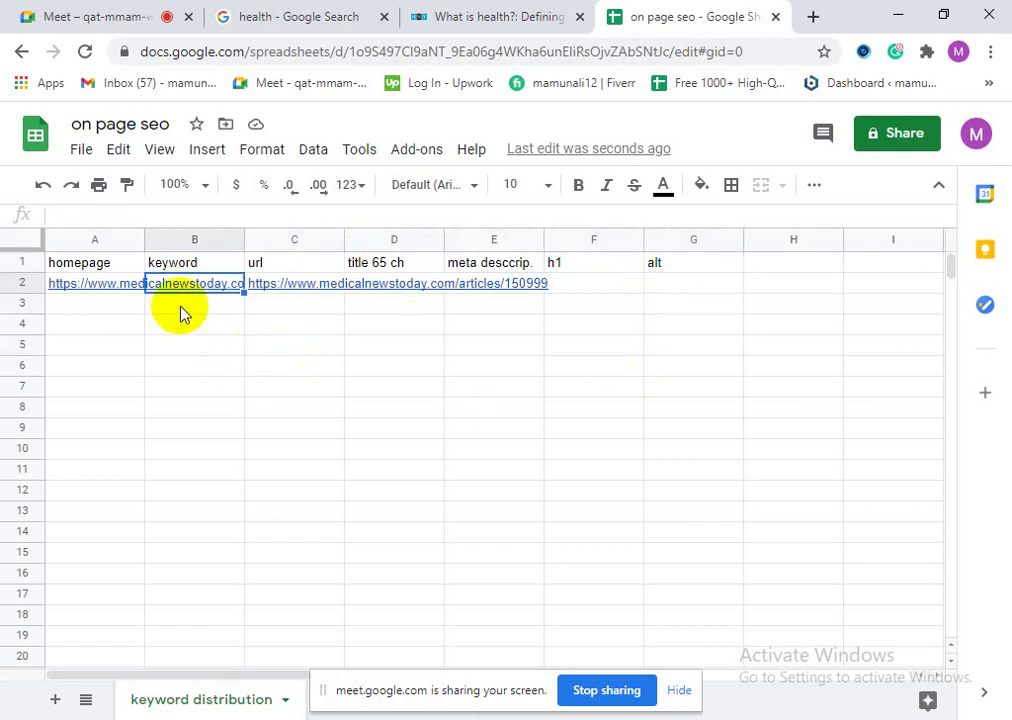
left_click(214, 316)
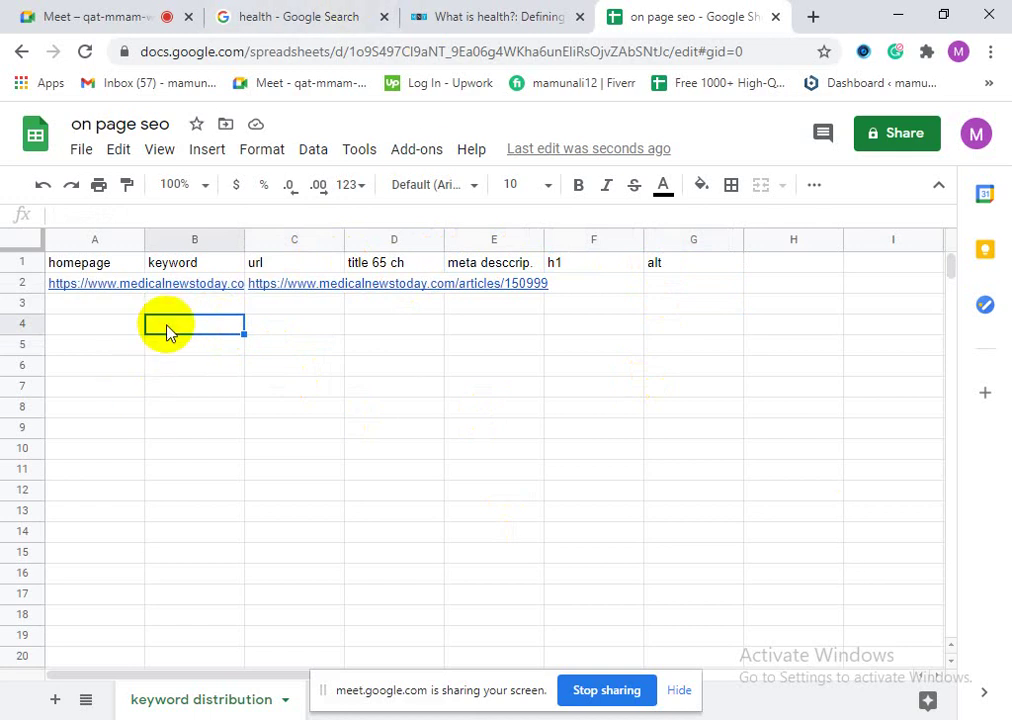
Step: Go through the empty cells B2 to B7 of the keyword column to show where keywords are listed
double_click(165, 285)
left_click_drag(194, 344, 192, 370)
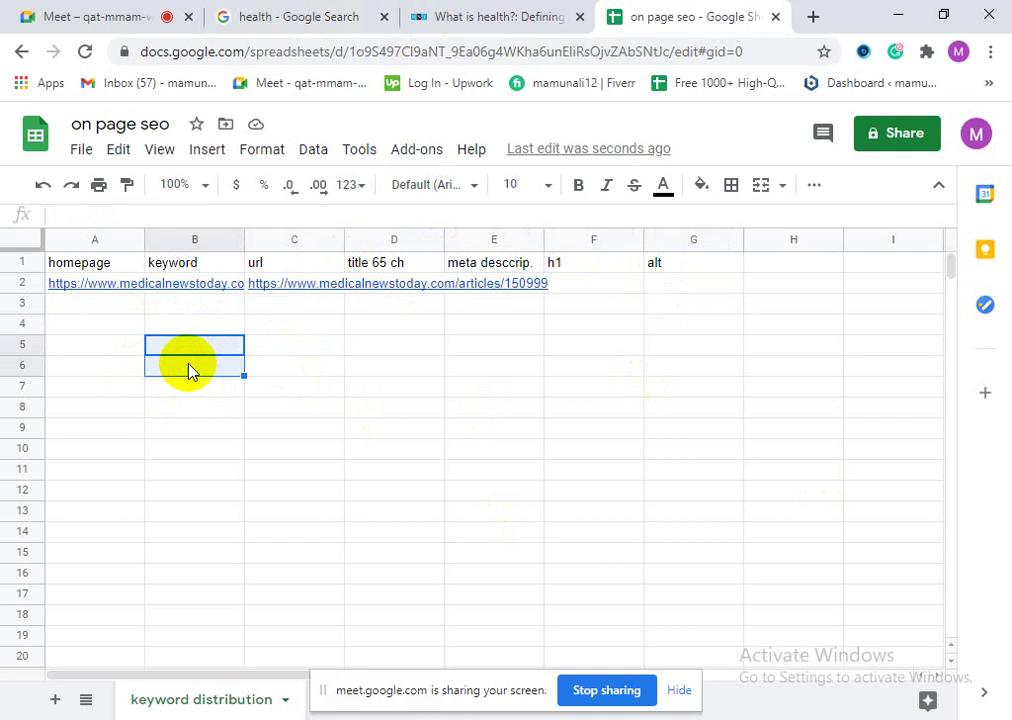
left_click(192, 305)
double_click(195, 327)
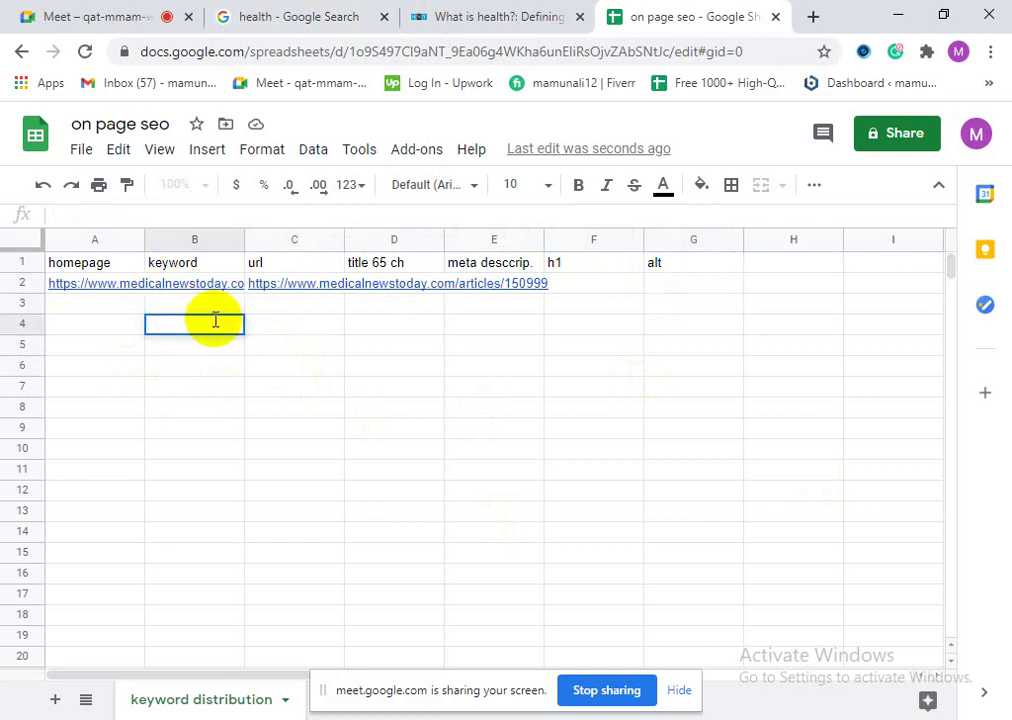
left_click(175, 305)
left_click(187, 346)
left_click(164, 307)
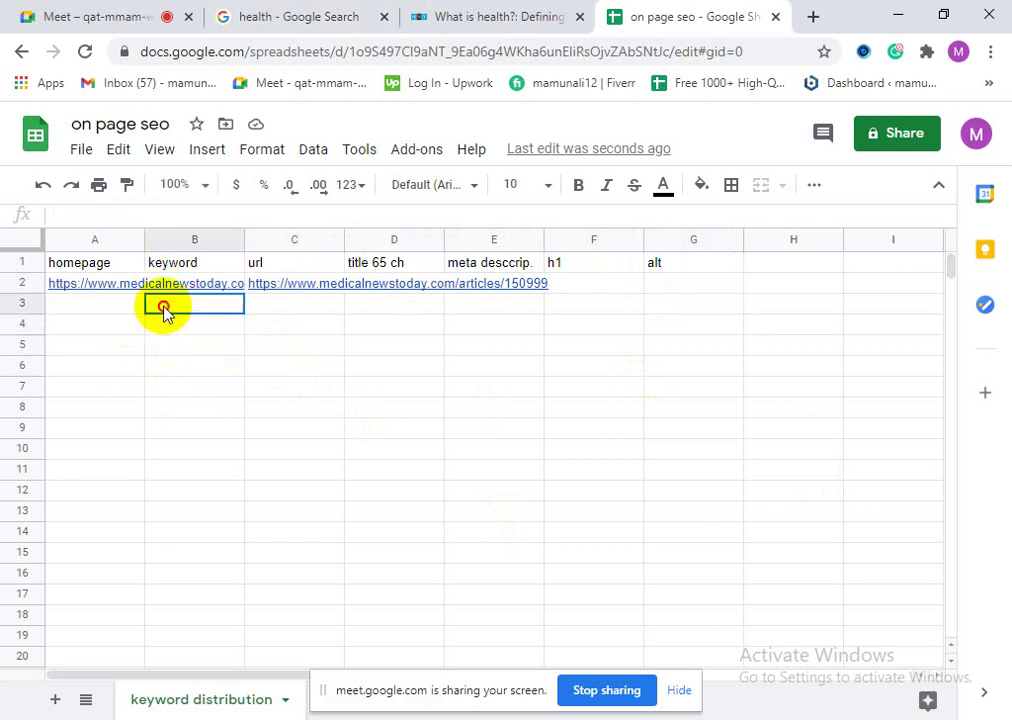
left_click(164, 327)
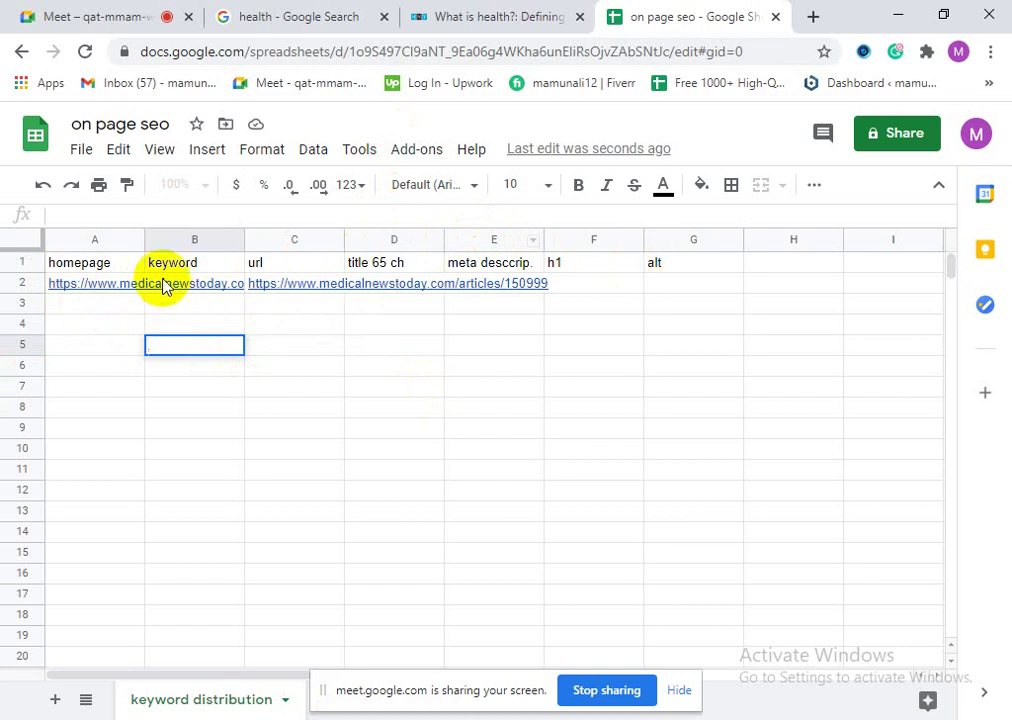
key("Up")
left_click(184, 365)
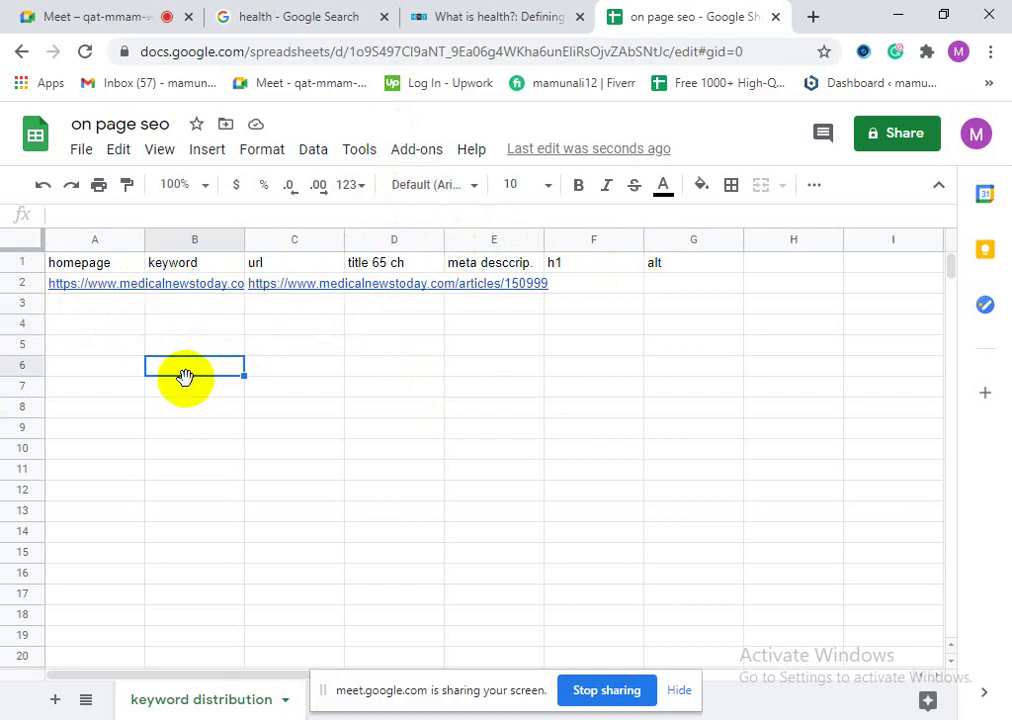
left_click(185, 341)
key("Up")
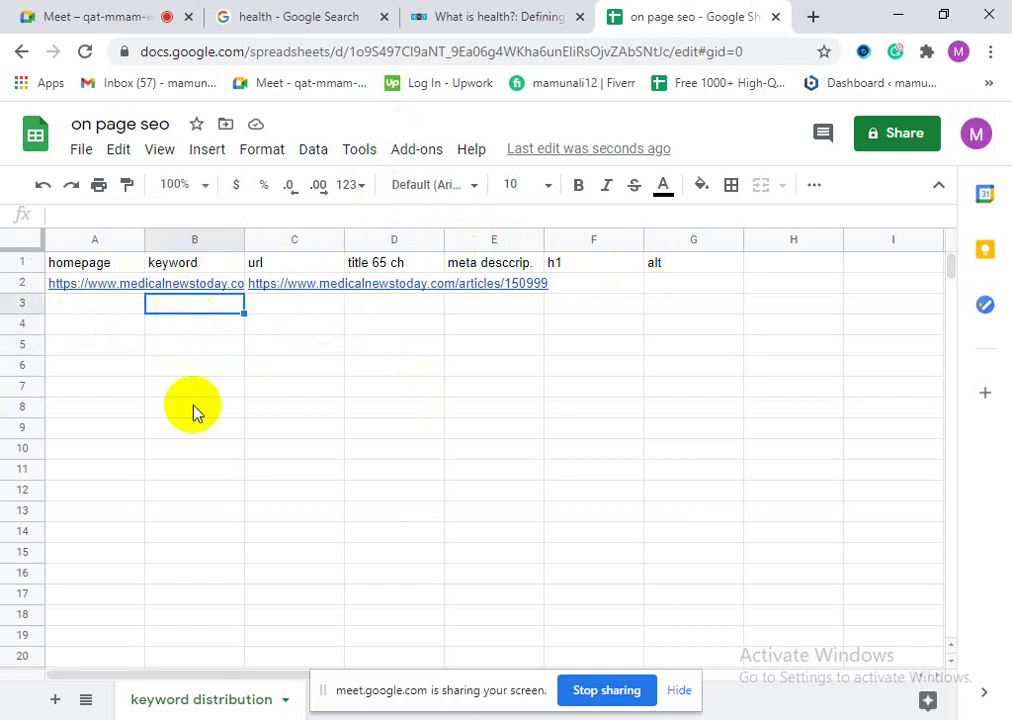
left_click(220, 380)
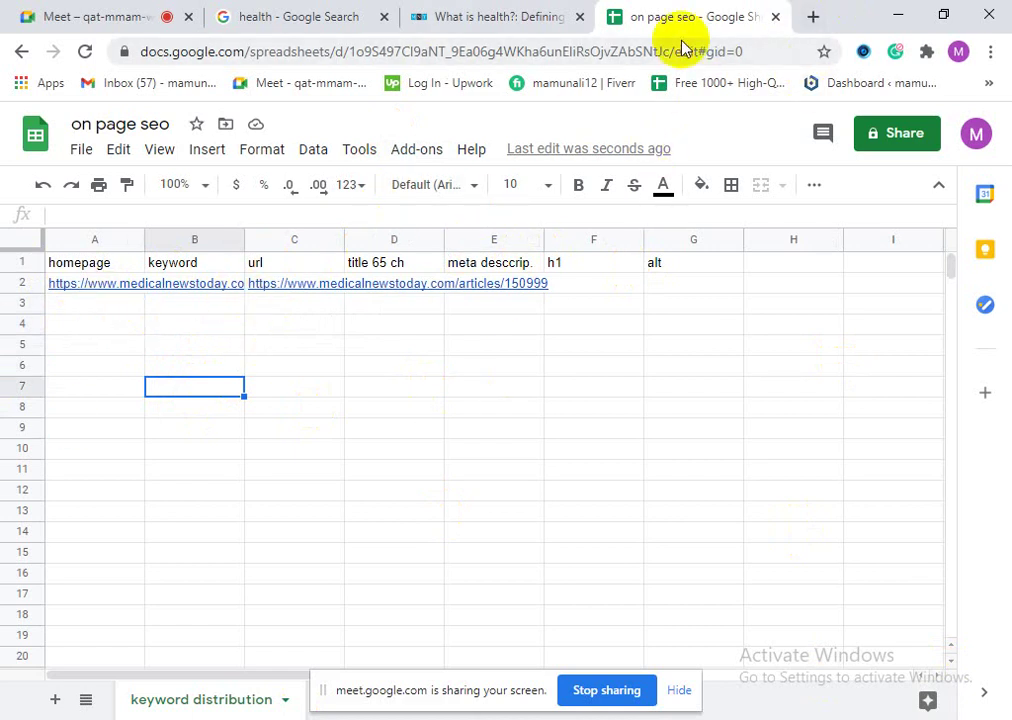
Step: Close the on page seo spreadsheet and the Medical News Today article, and switch to the Google Meet call
left_click(776, 17)
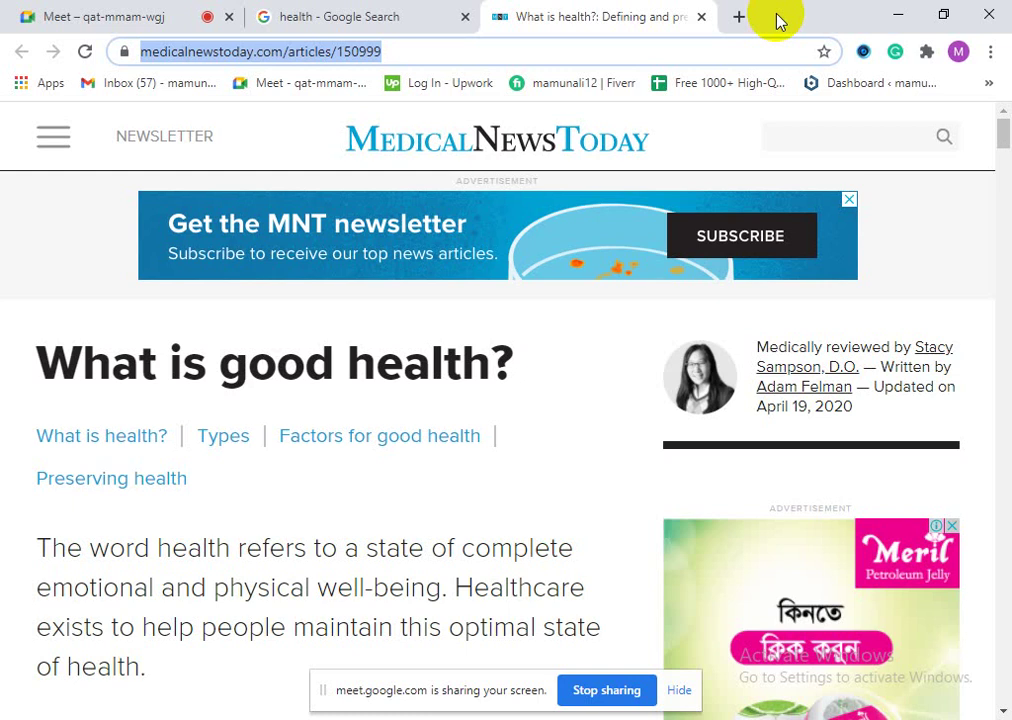
left_click(704, 18)
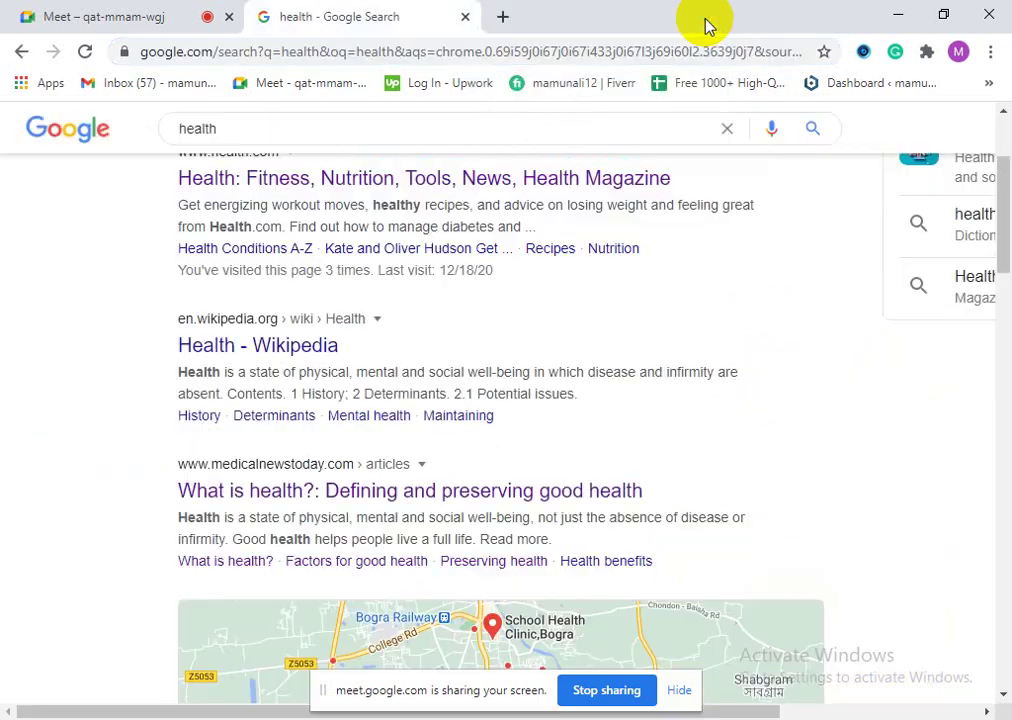
left_click(48, 10)
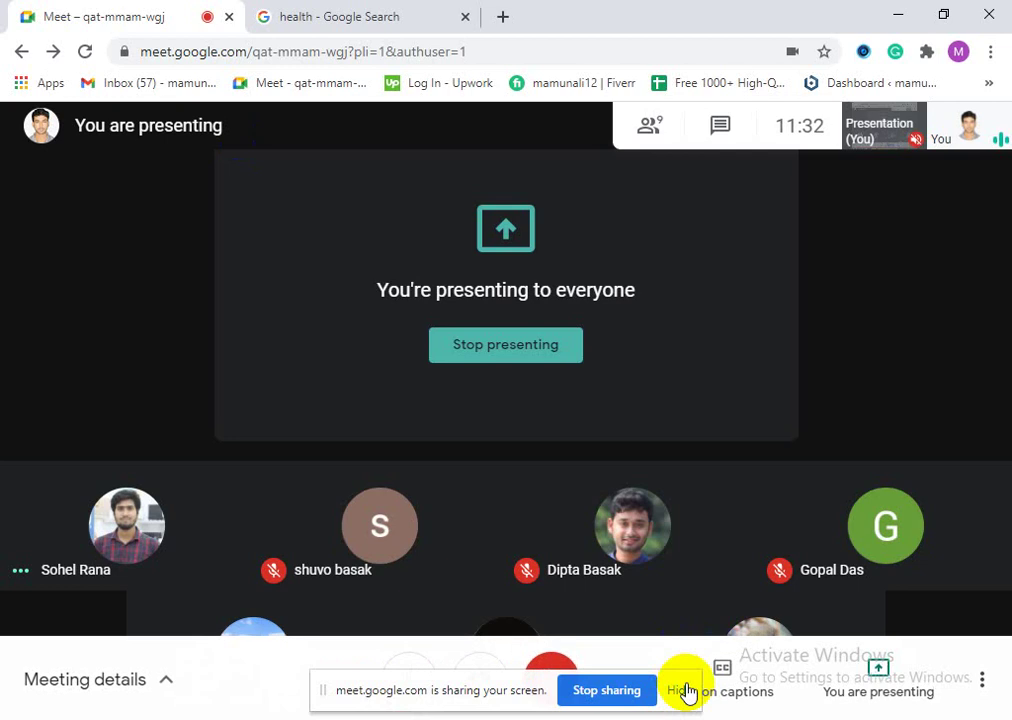
Step: Hide the screen-sharing notice, close the Google results for health, and show the list of people in the call
left_click(680, 690)
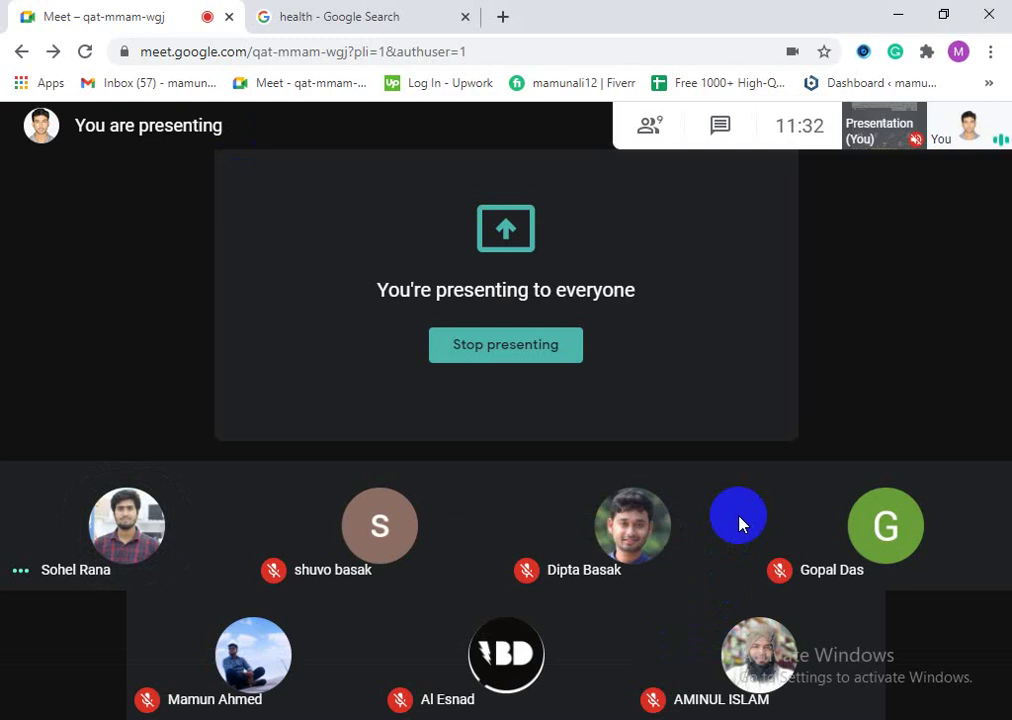
left_click(465, 17)
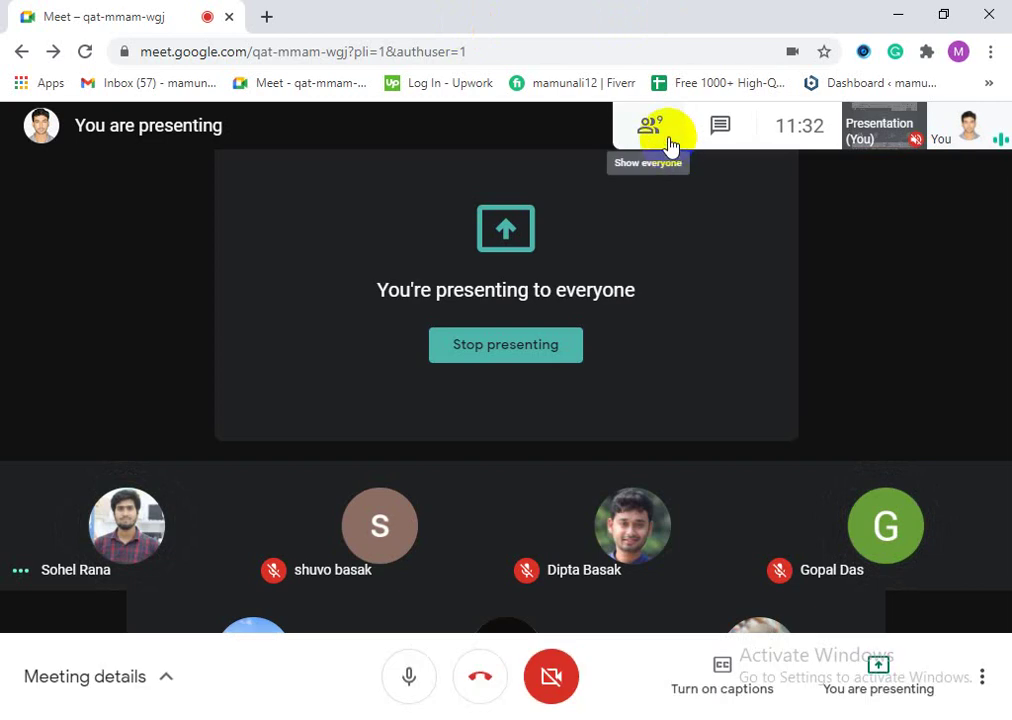
left_click(670, 145)
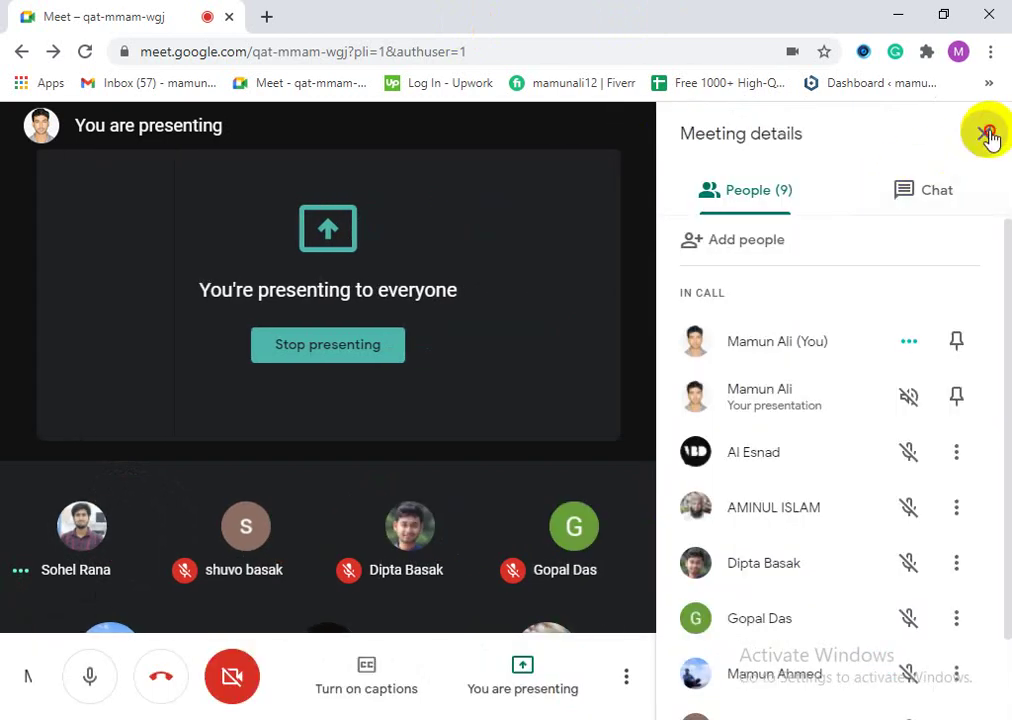
Step: Review the participant list and close the meeting details
left_click(988, 136)
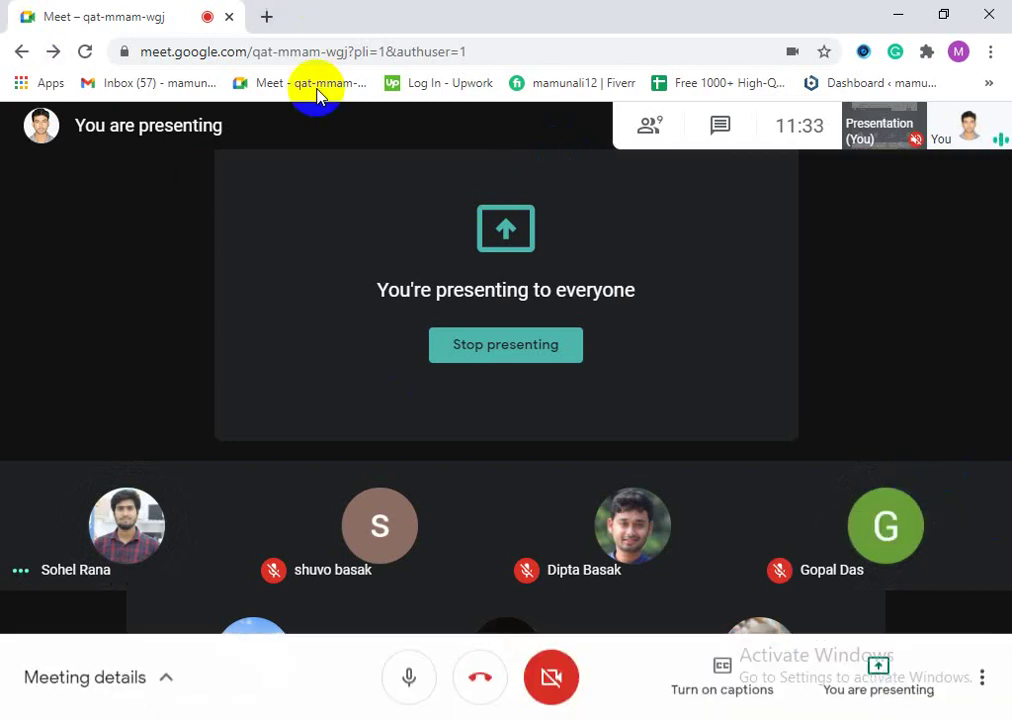
left_click(650, 125)
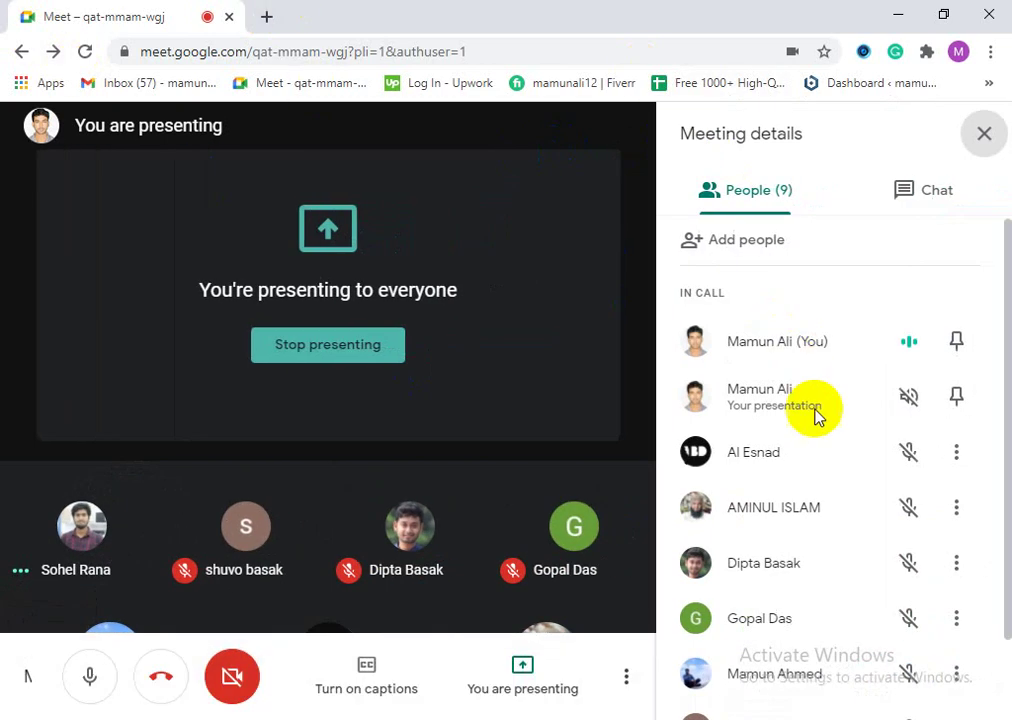
left_click(981, 134)
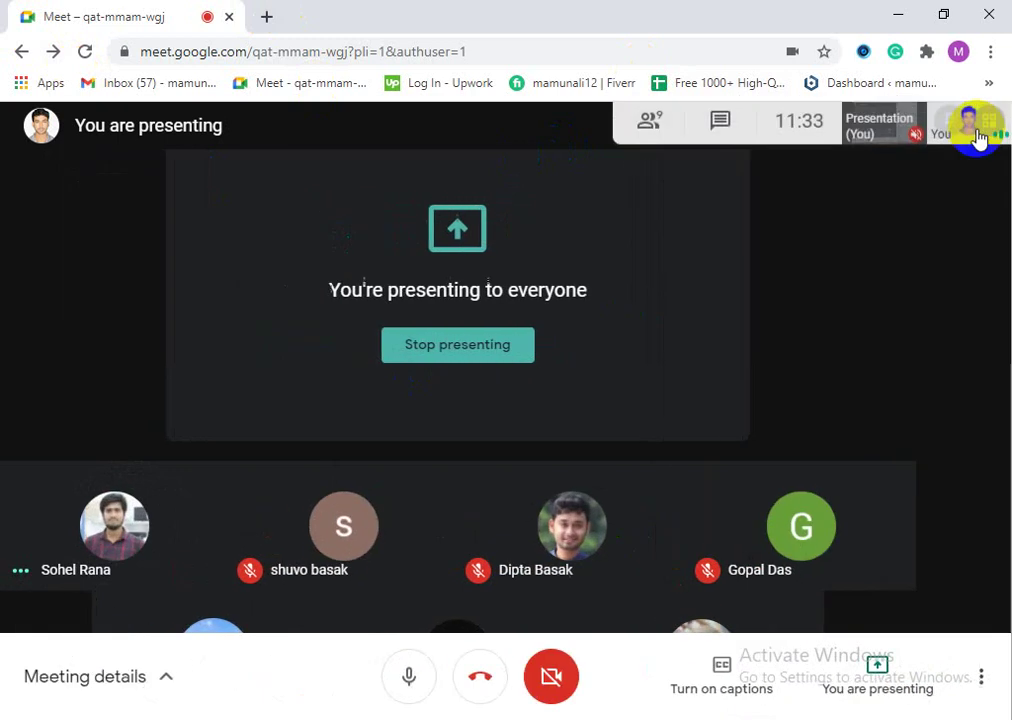
left_click(266, 16)
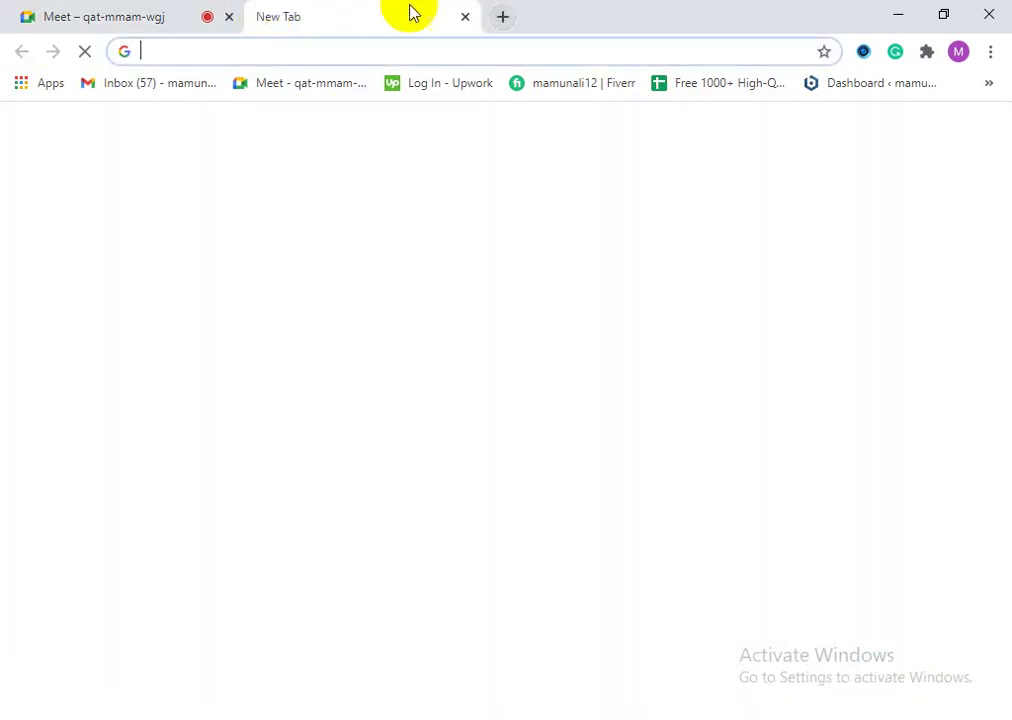
key("ctrl+w")
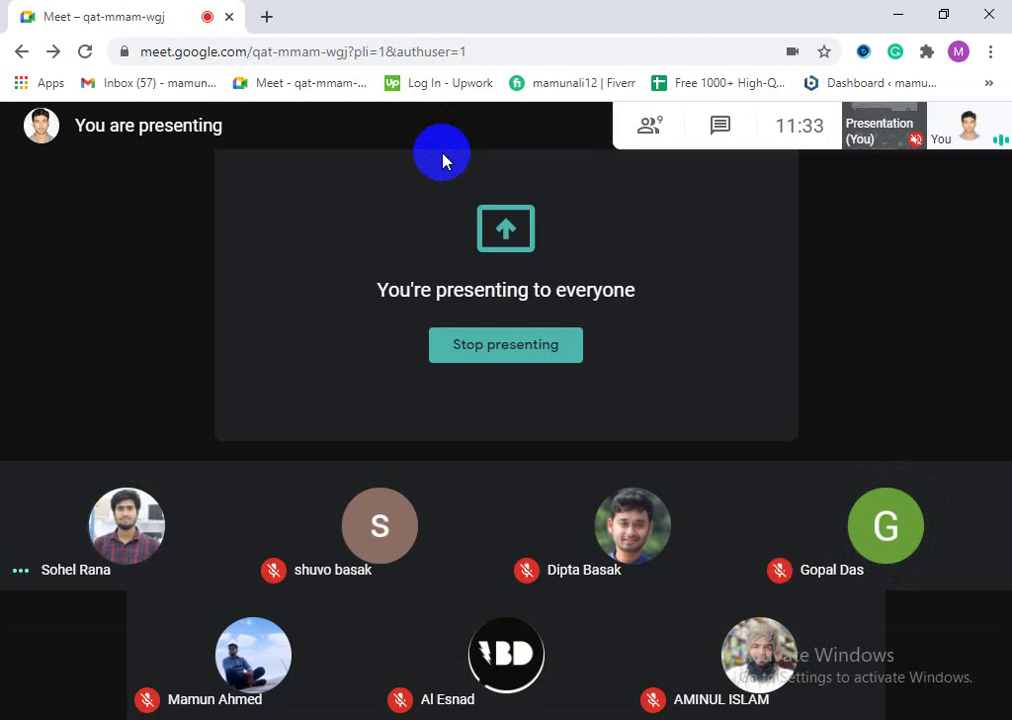
left_click(275, 8)
left_click(466, 17)
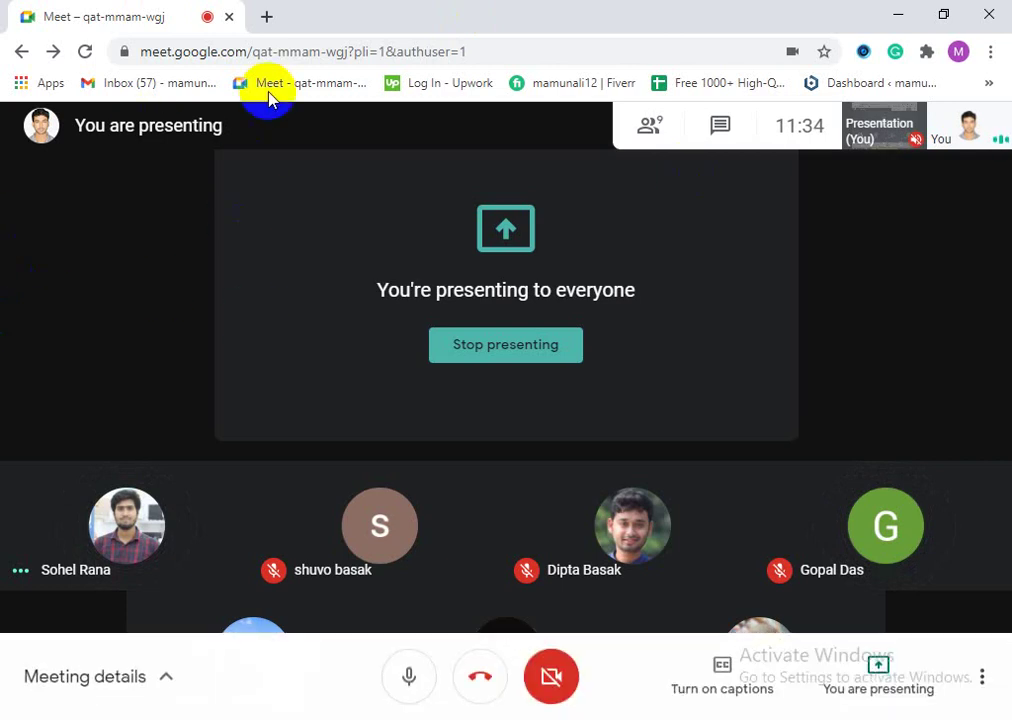
Step: Open the Daraz Bangladesh shop at daraz.com.bd in a new tab
left_click(265, 18)
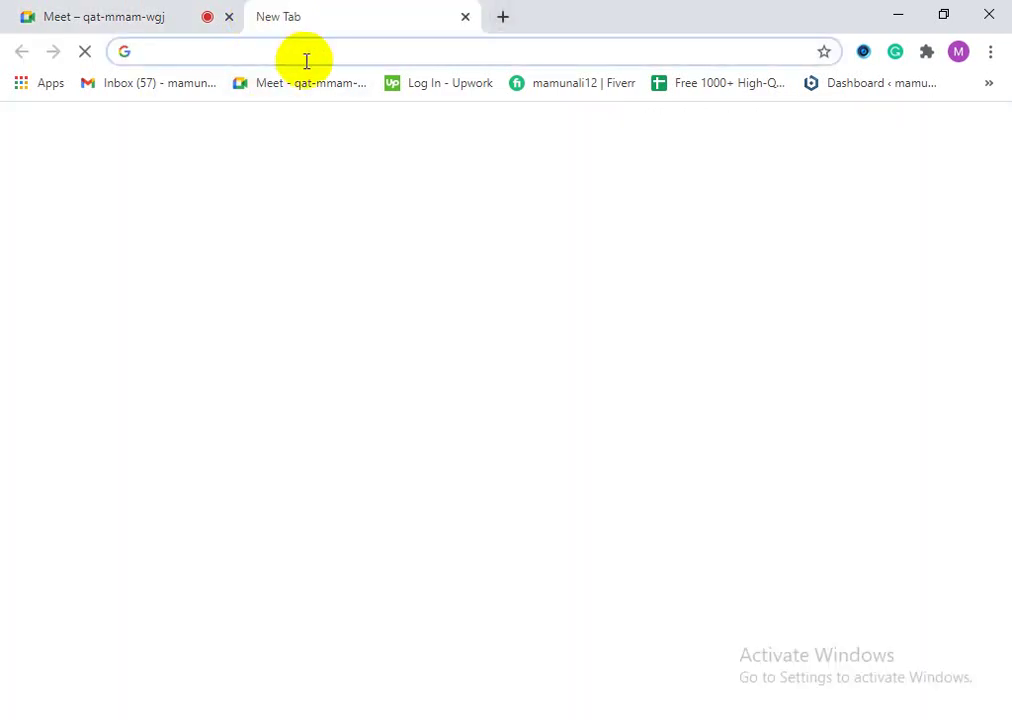
type("dara")
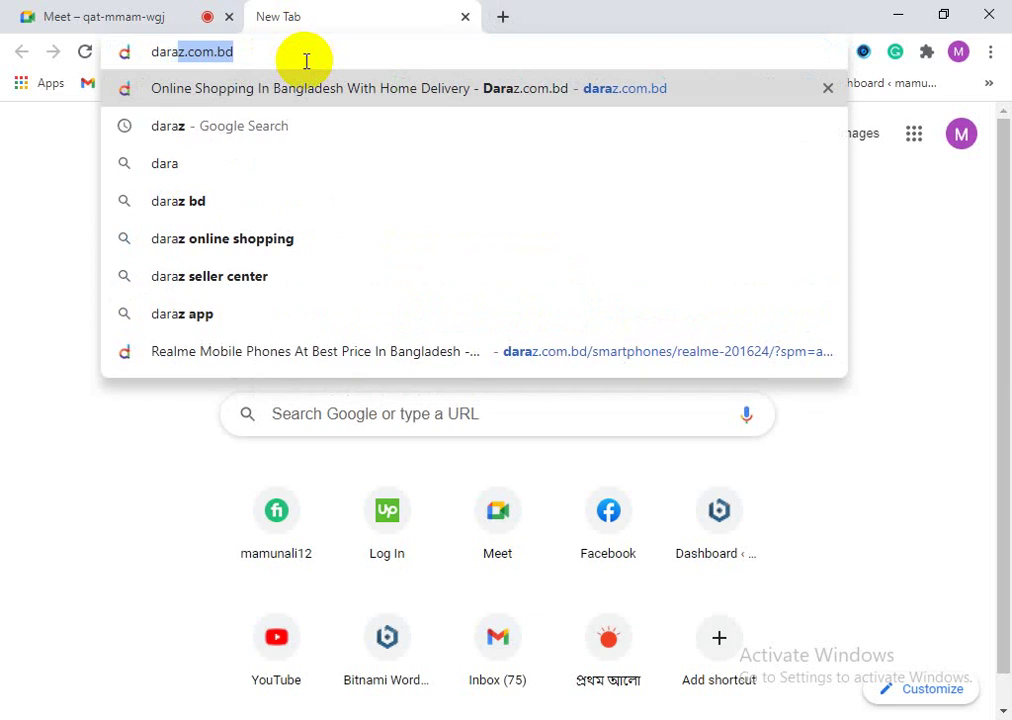
type("z")
key("Return")
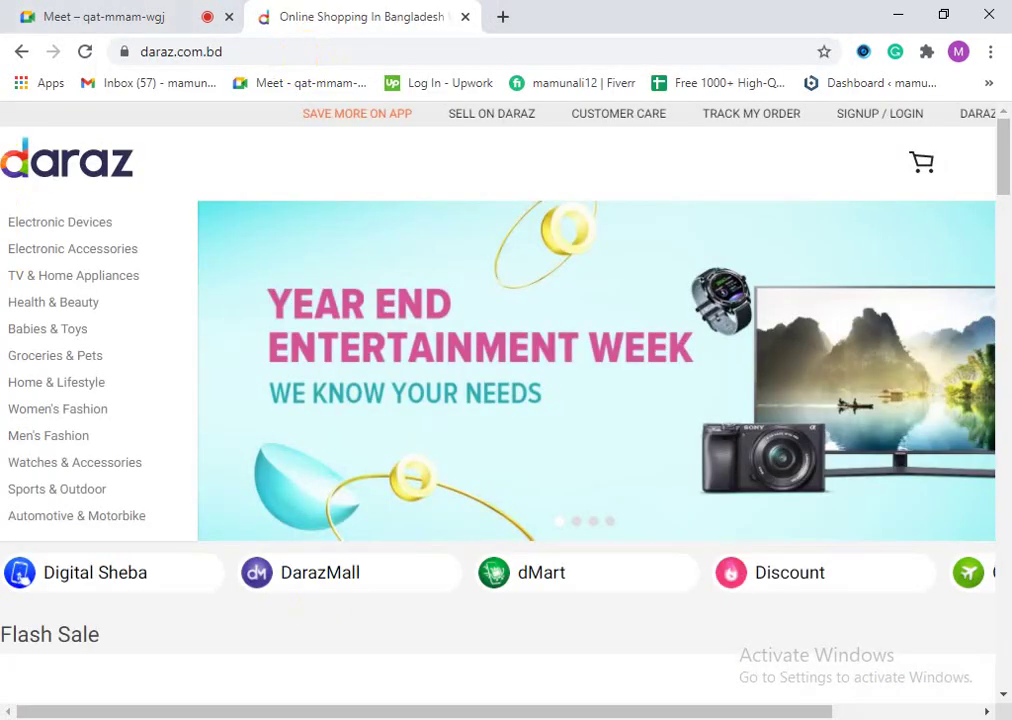
Step: Examine the Daraz home page, including its category menu, promotional banner, Flash Sale and Categories sections
scroll(547, 510, "down", 3)
scroll(520, 555, "up", 3)
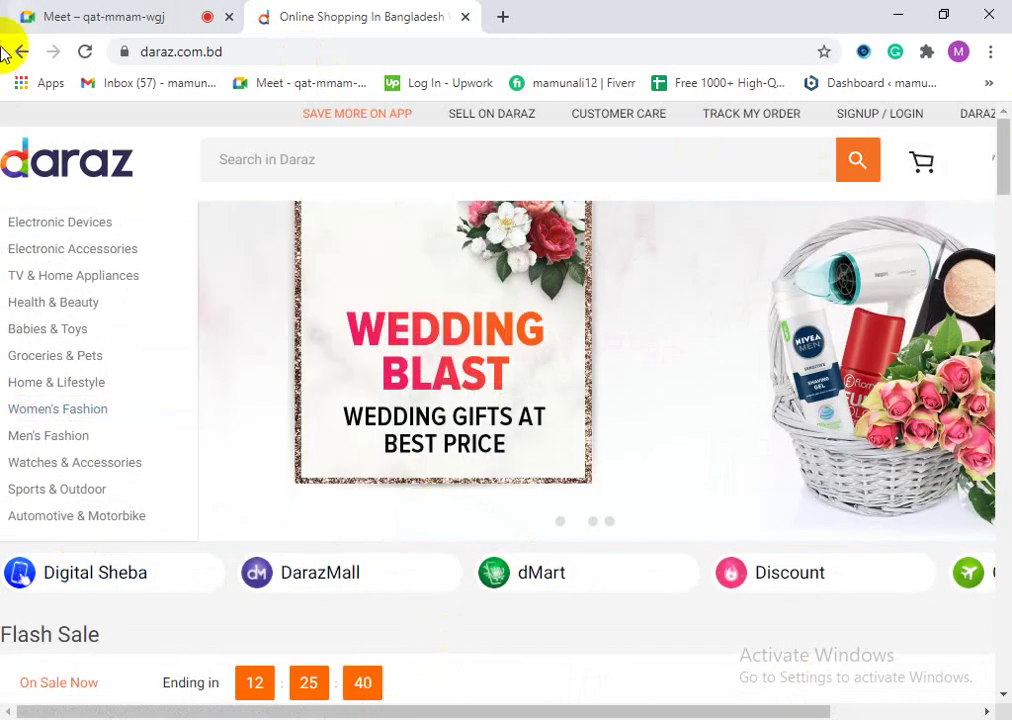
scroll(276, 339, "down", 8)
scroll(325, 437, "up", 8)
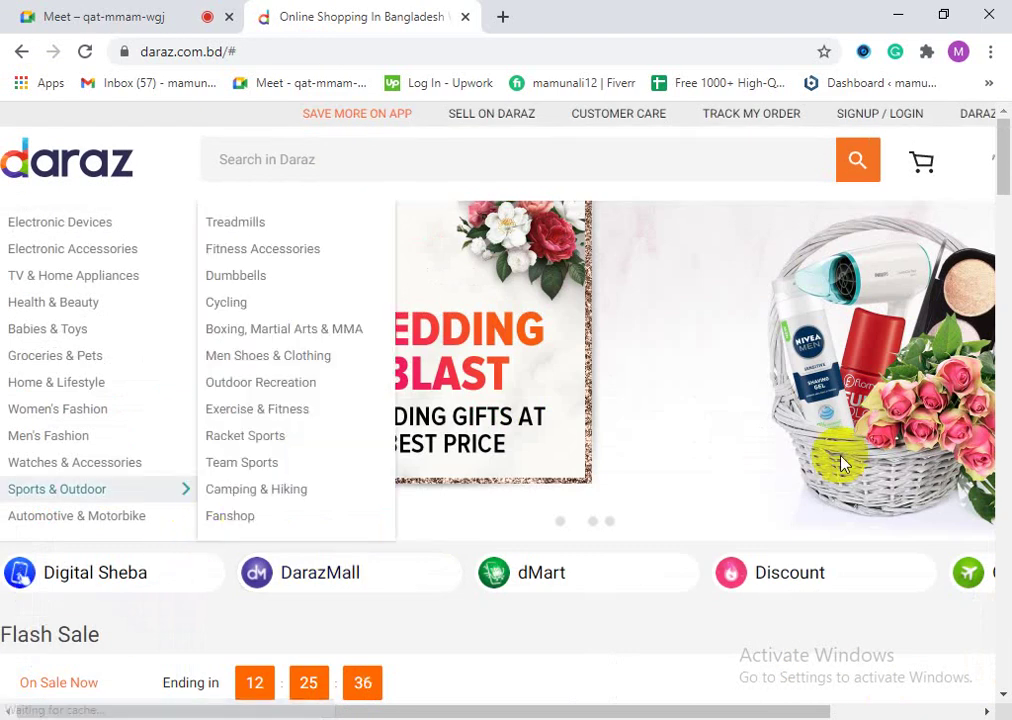
mouse_move(1000, 165)
left_mouse_down()
mouse_move(995, 264)
mouse_move(988, 151)
left_mouse_up()
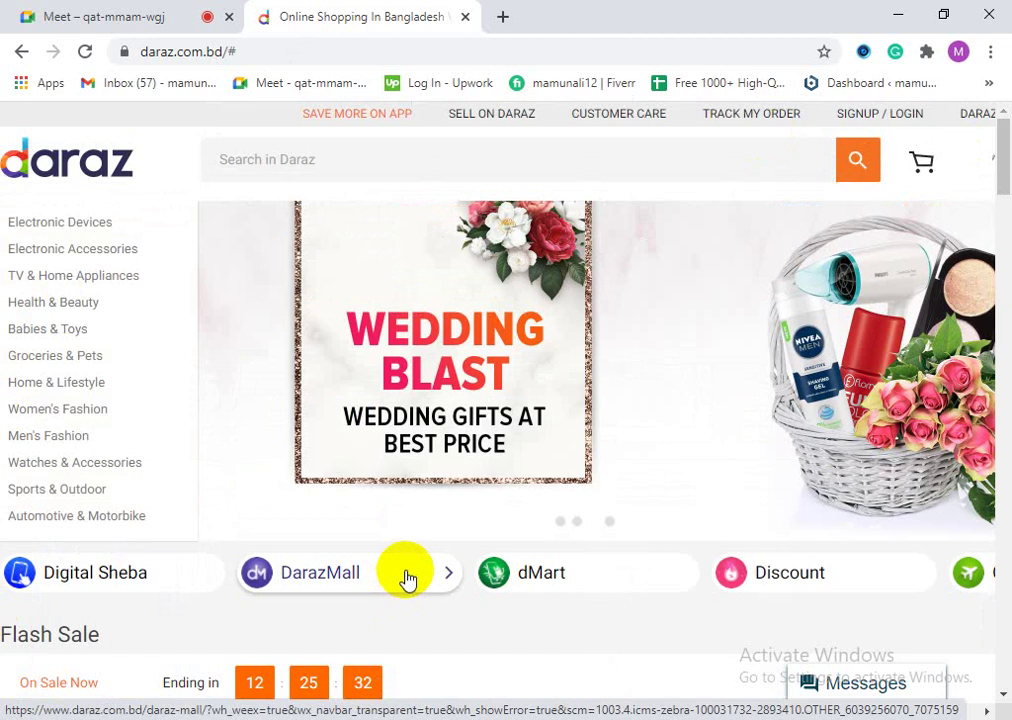
scroll(407, 581, "down", 5)
scroll(421, 615, "up", 5)
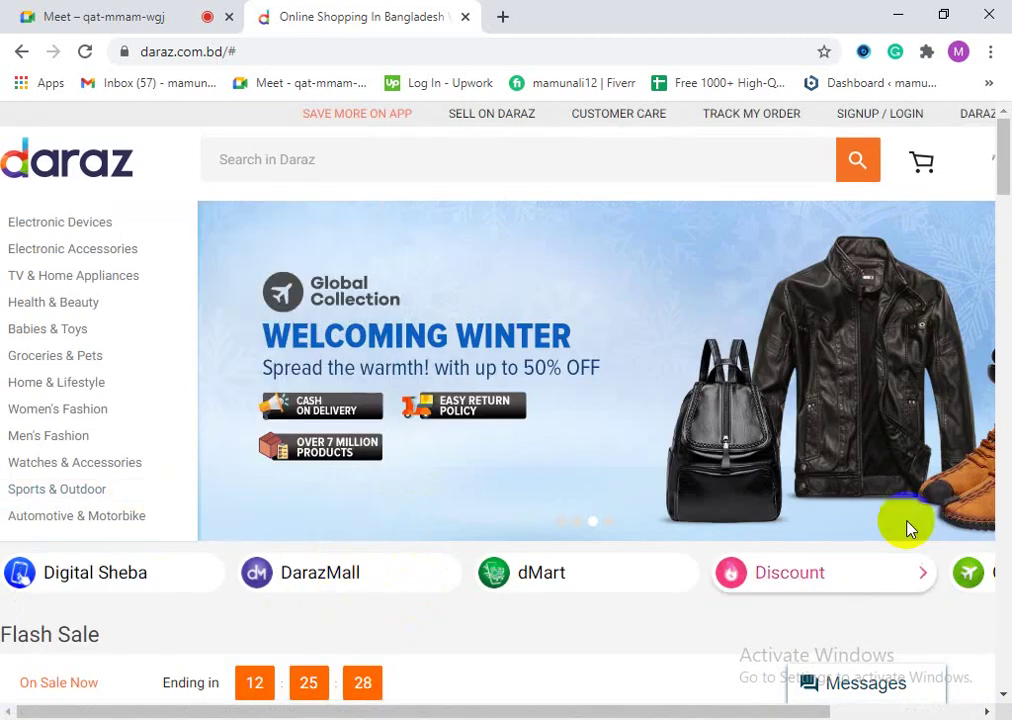
scroll(994, 181, "down", 2)
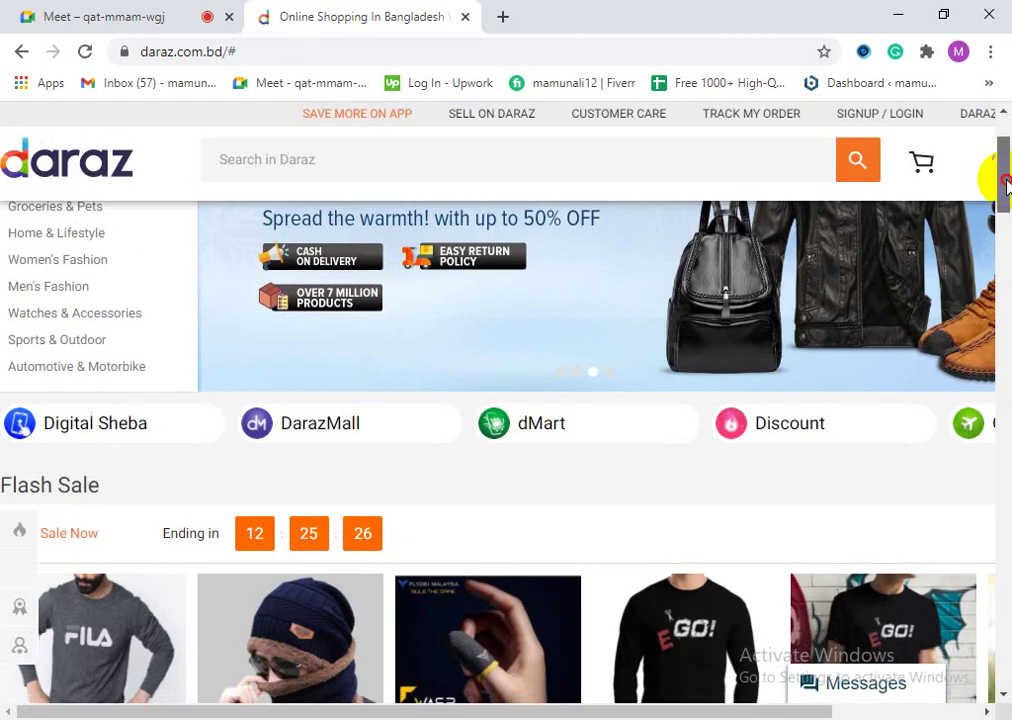
scroll(951, 230, "up", 2)
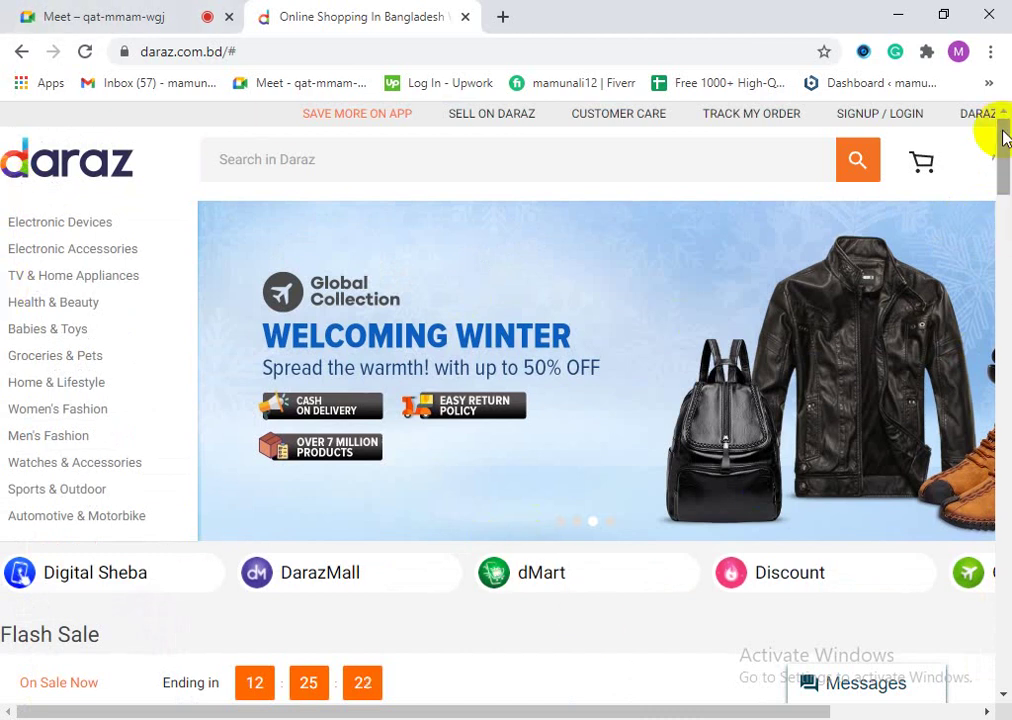
mouse_move(1001, 135)
left_mouse_down()
mouse_move(1001, 226)
mouse_move(994, 185)
mouse_move(1005, 148)
mouse_move(988, 130)
left_mouse_up()
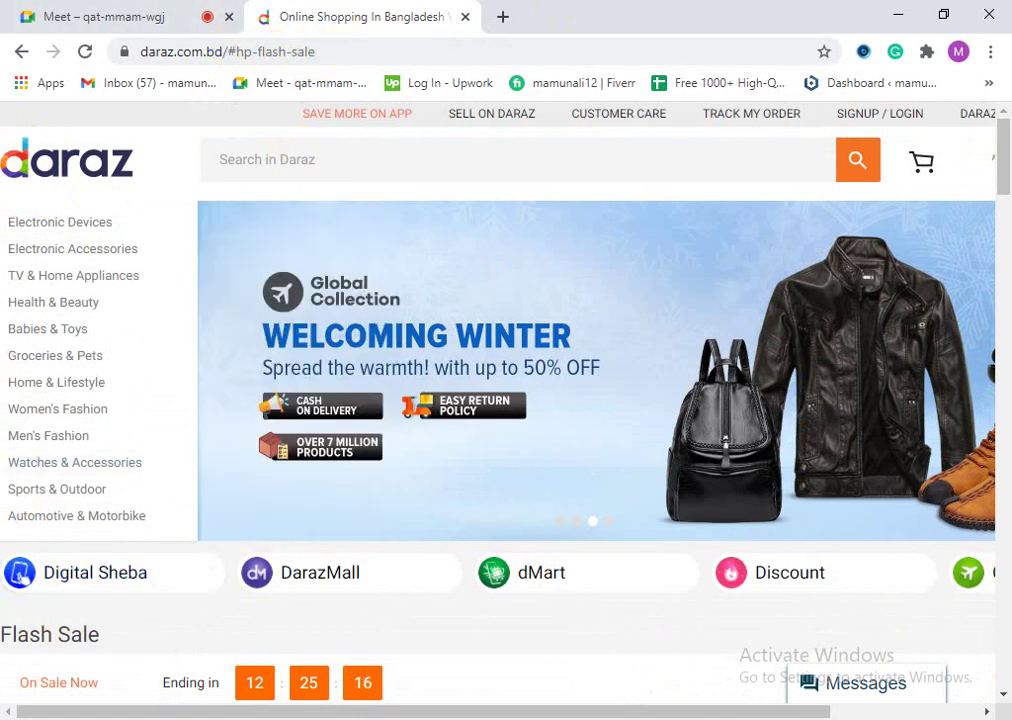
scroll(707, 486, "down", 5)
scroll(699, 490, "up", 5)
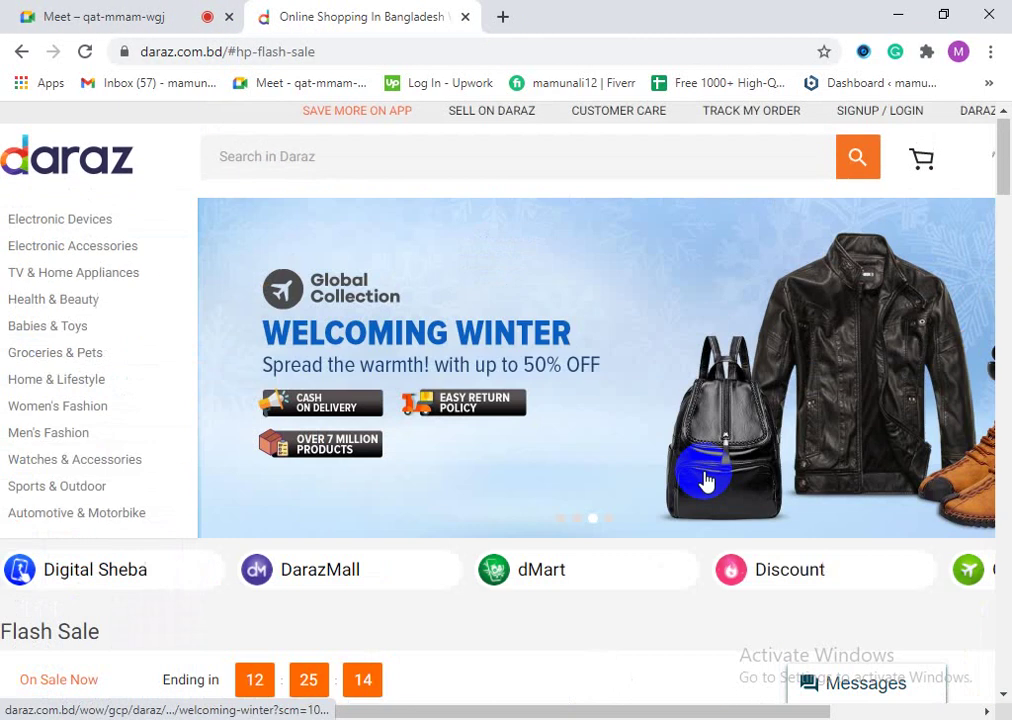
scroll(601, 481, "down", 5)
scroll(595, 510, "down", 2)
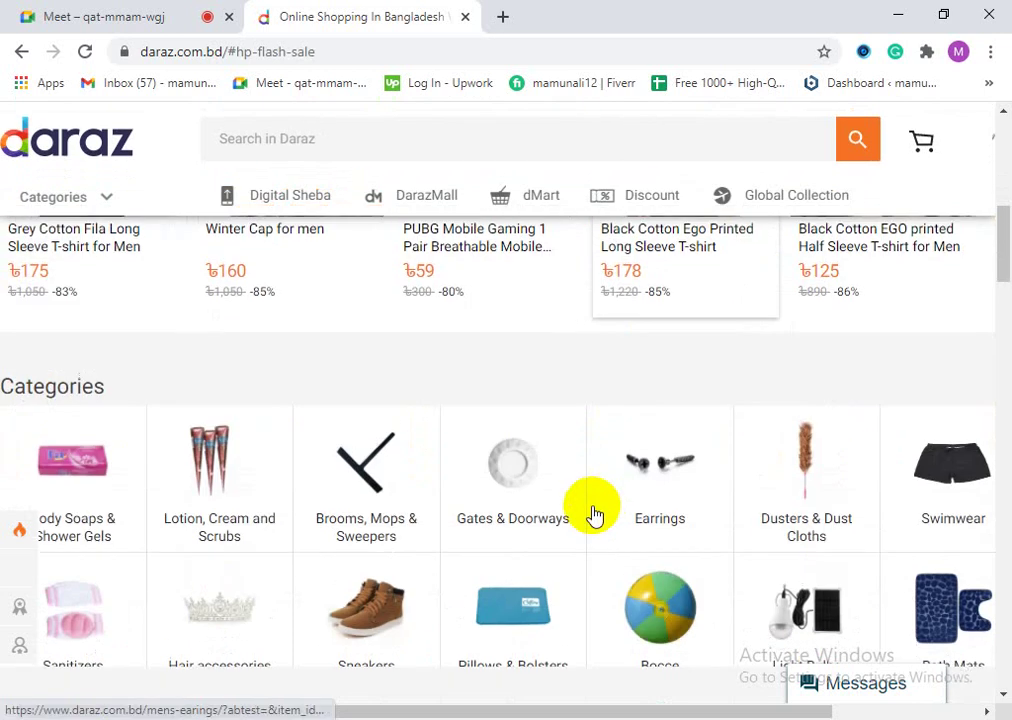
scroll(592, 506, "up", 8)
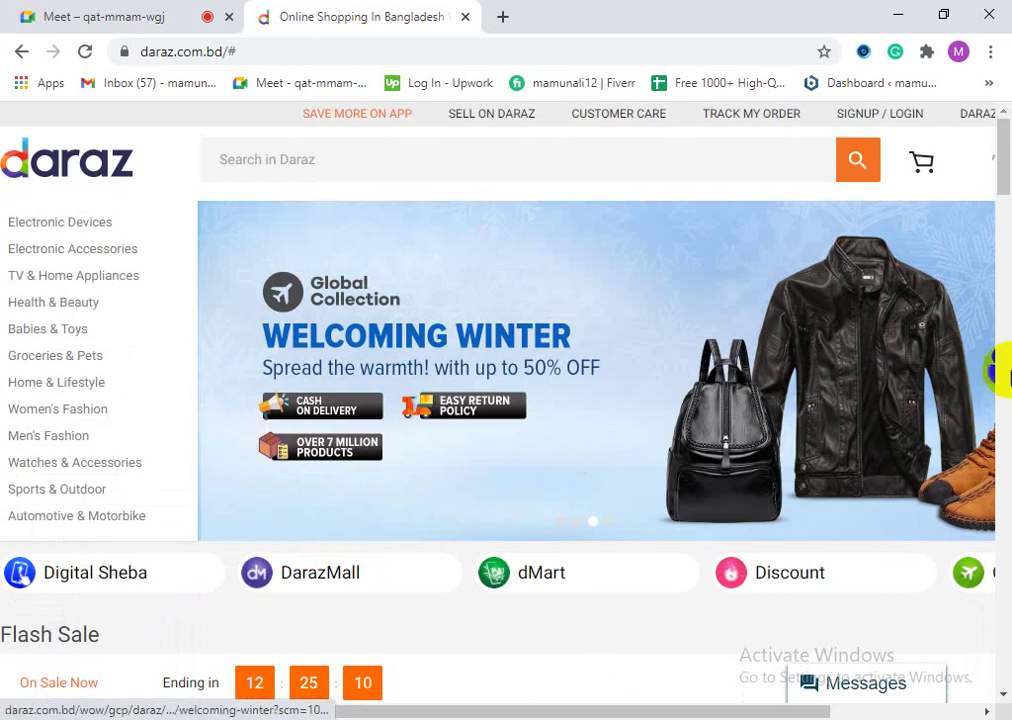
mouse_move(998, 158)
left_mouse_down()
mouse_move(994, 684)
mouse_move(978, 223)
mouse_move(987, 158)
left_mouse_up()
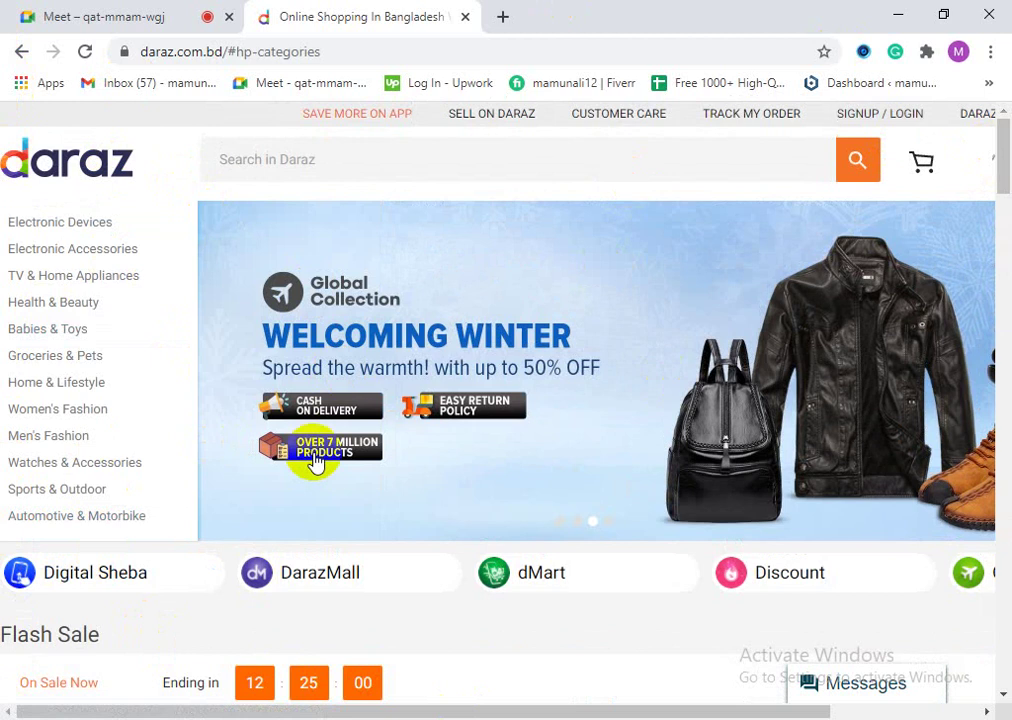
Step: Search Google for "online shopping bangladesh" in a new tab, look through the listed shops, and close the tab
left_click(503, 18)
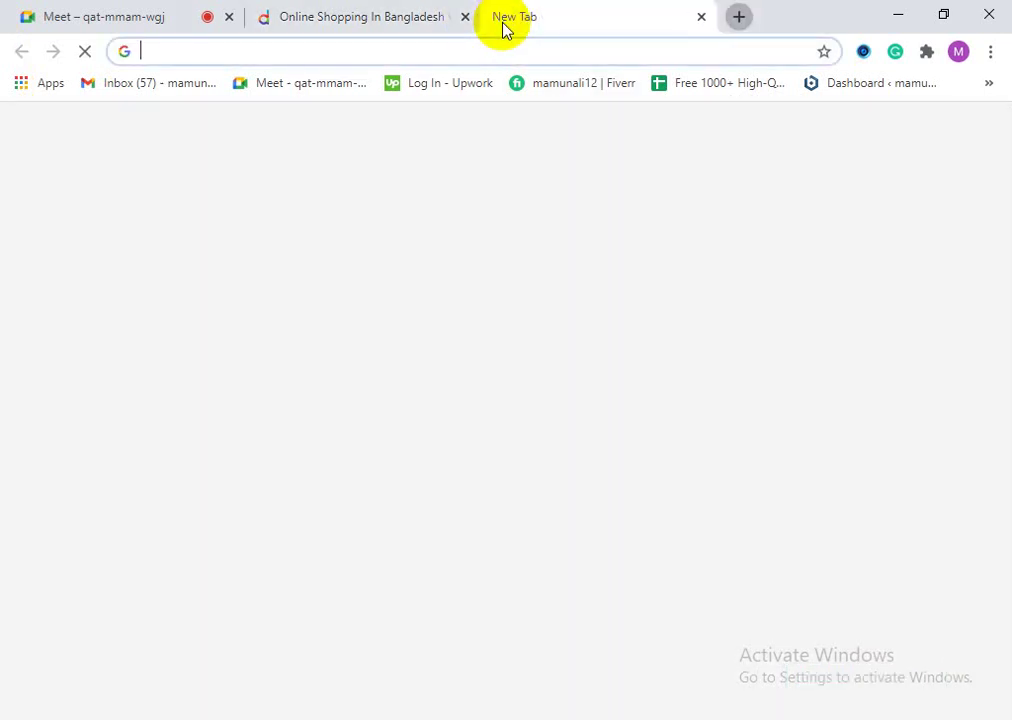
type("on")
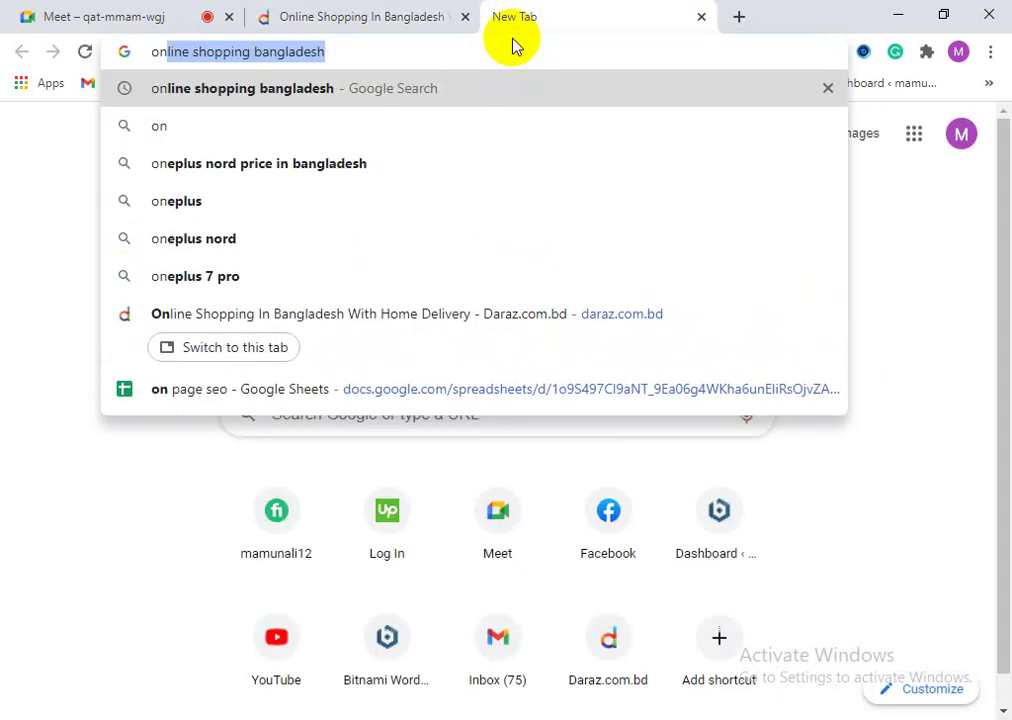
key("Return")
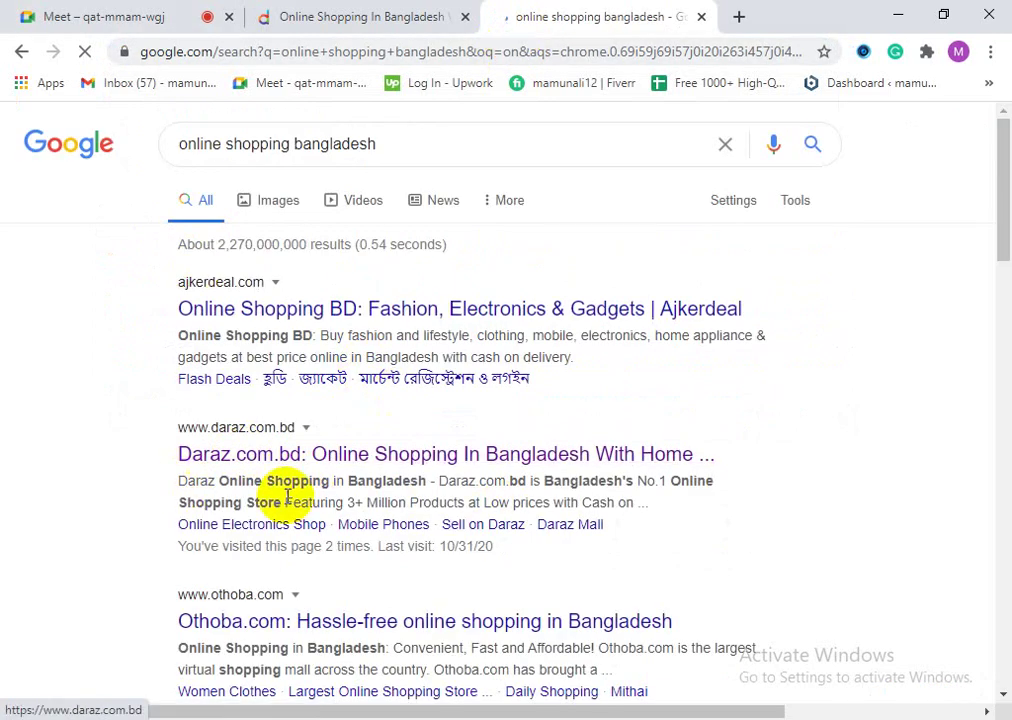
scroll(300, 495, "down", 5)
scroll(205, 445, "down", 5)
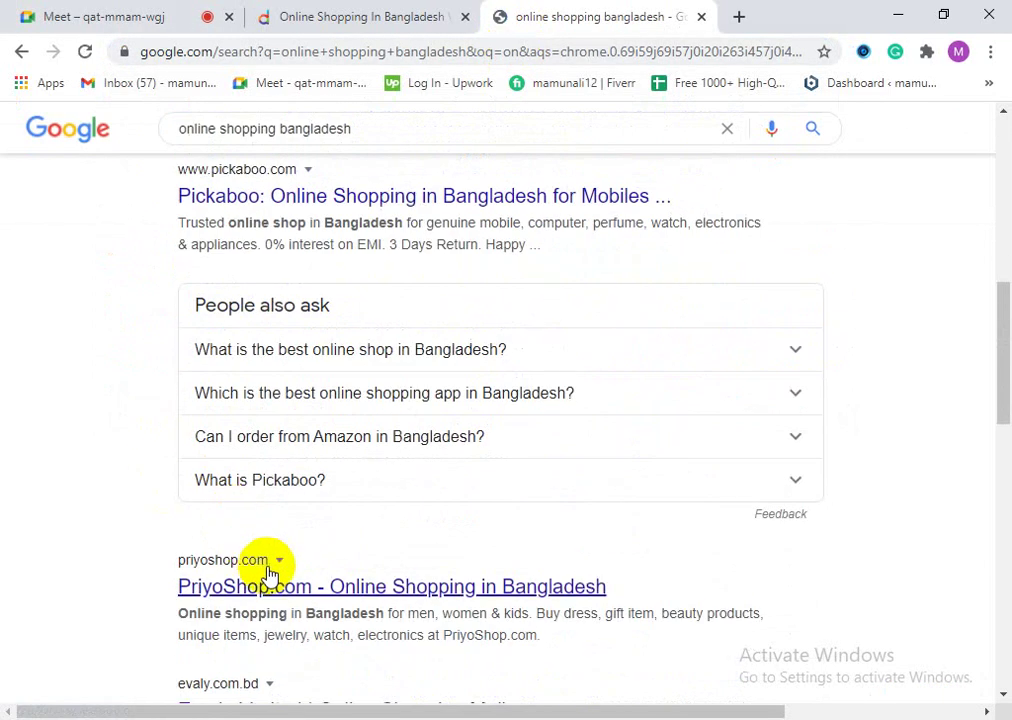
left_click(210, 388)
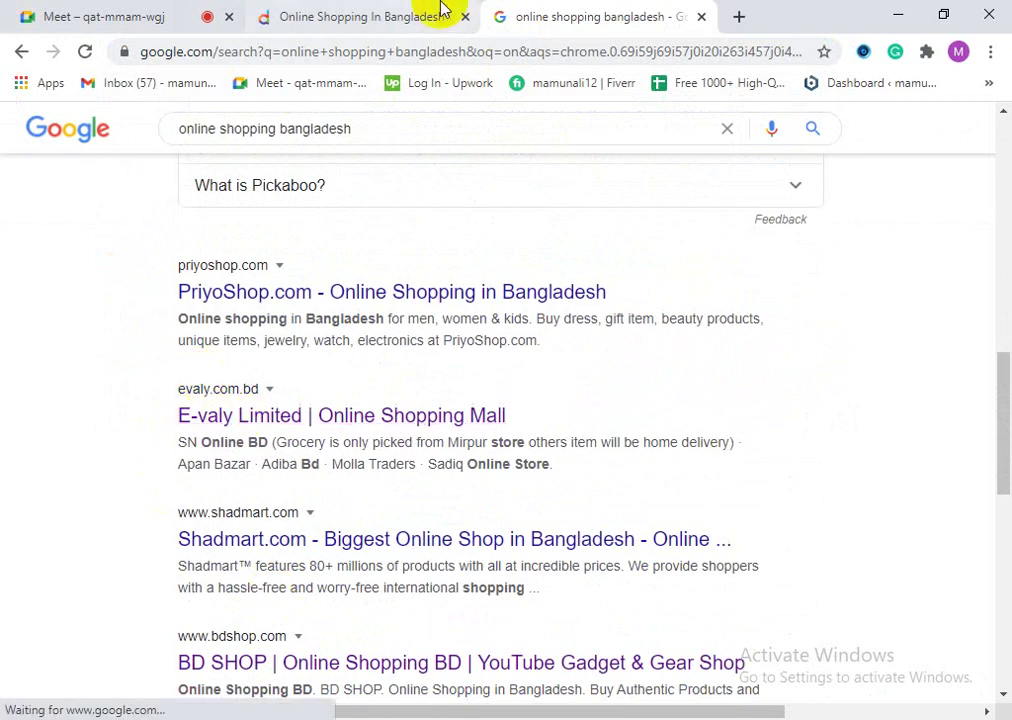
left_click(452, 18)
left_click(592, 20)
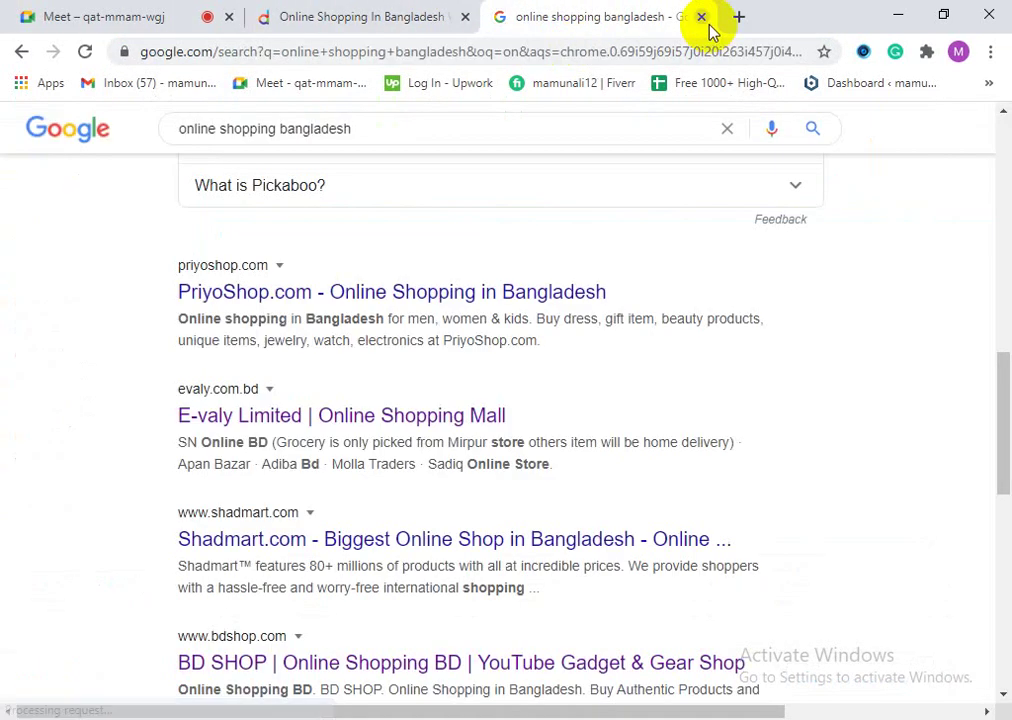
left_click(702, 18)
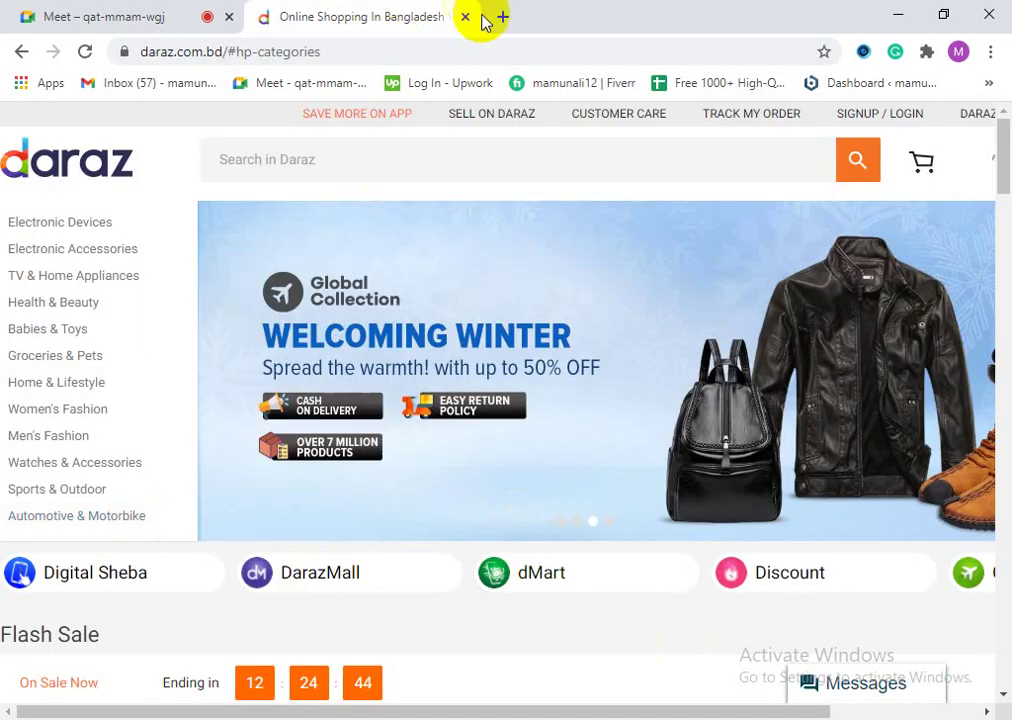
Step: Open evaly.com.bd in a new tab and close the Daraz tab
left_click(299, 55)
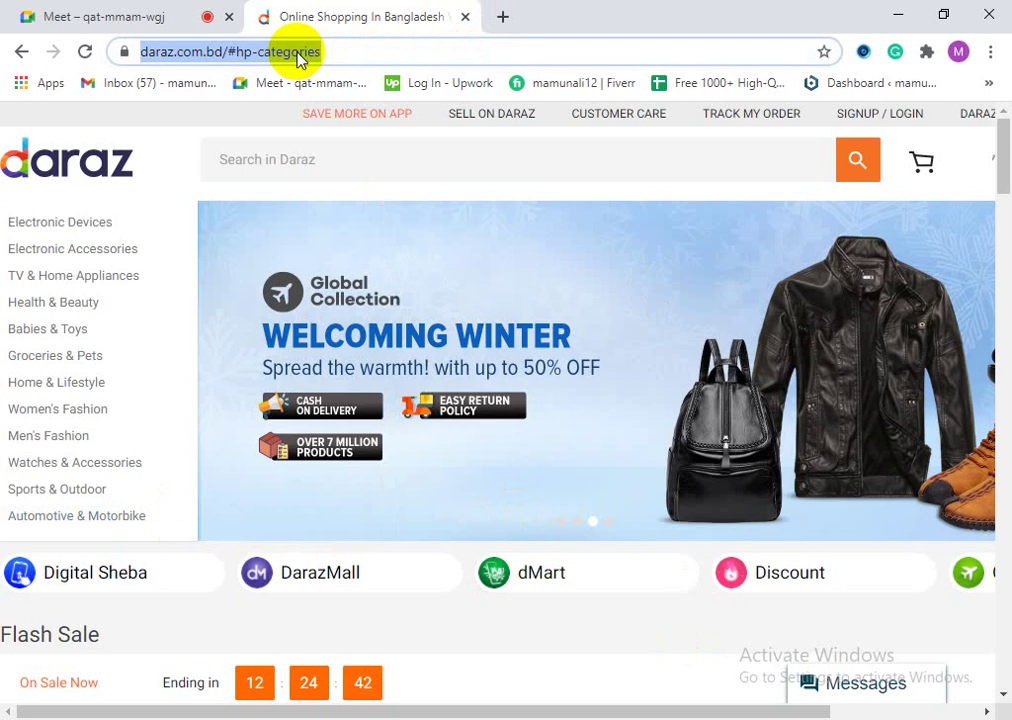
left_click(502, 22)
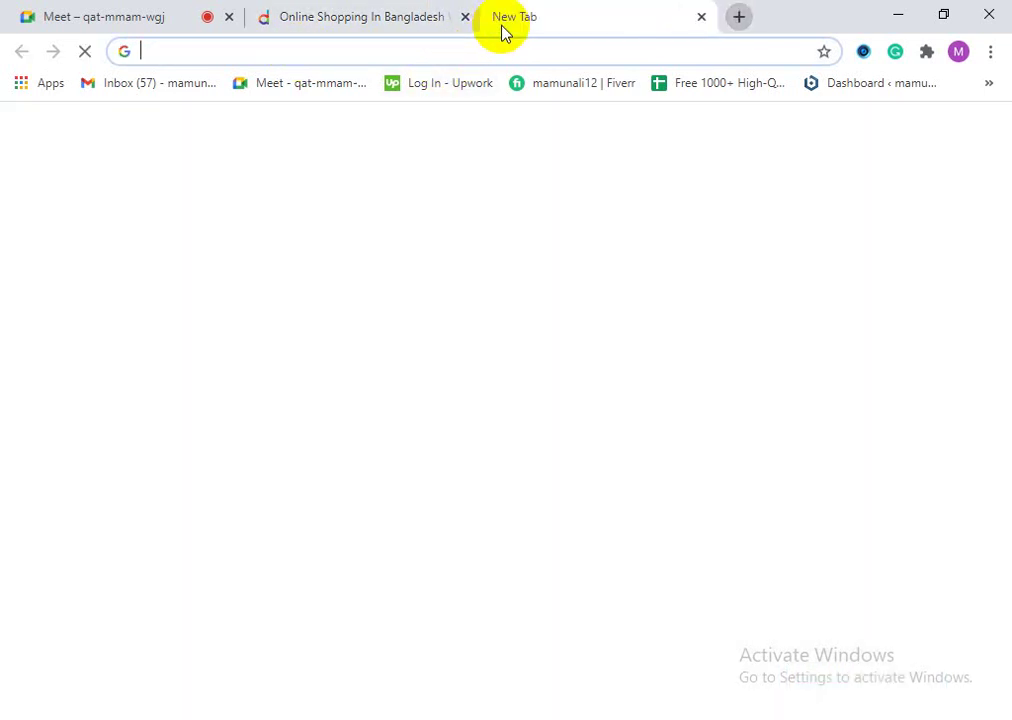
type("ev")
key("Return")
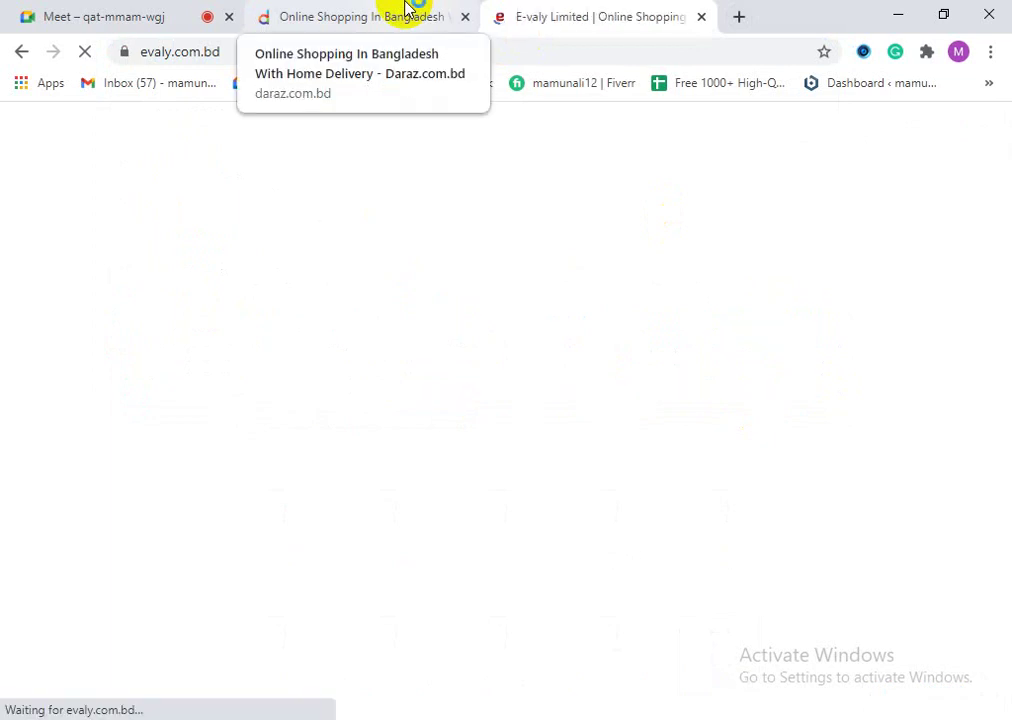
left_click(462, 17)
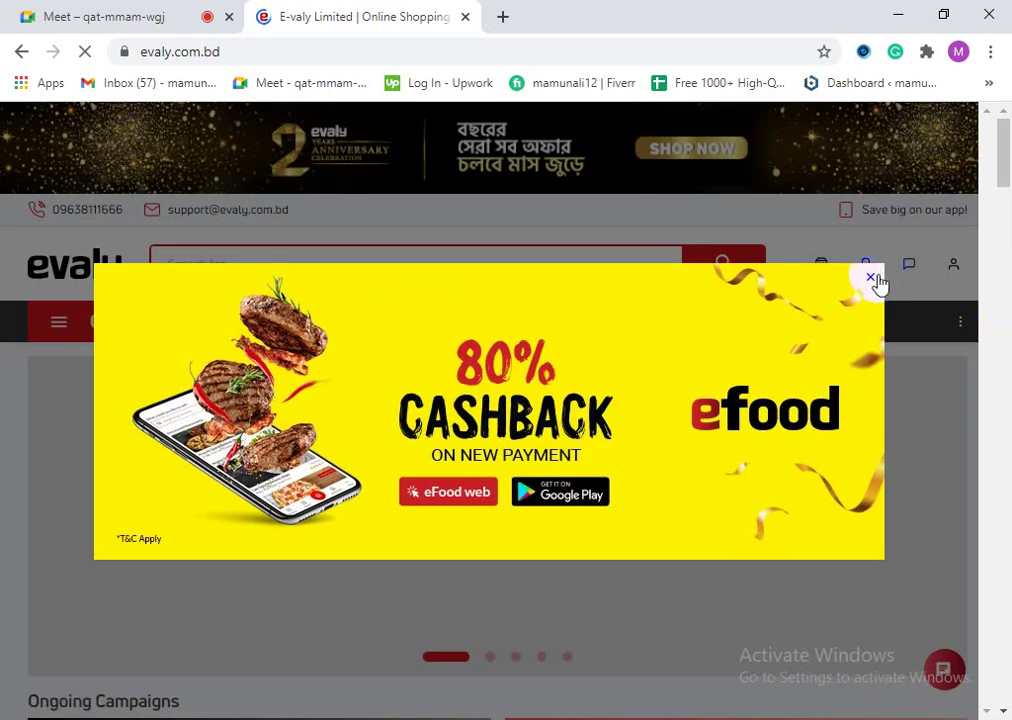
Step: Dismiss the eFood promotional pop-up on the Evaly home page, and view and close the side menu beside Categories
left_click(871, 278)
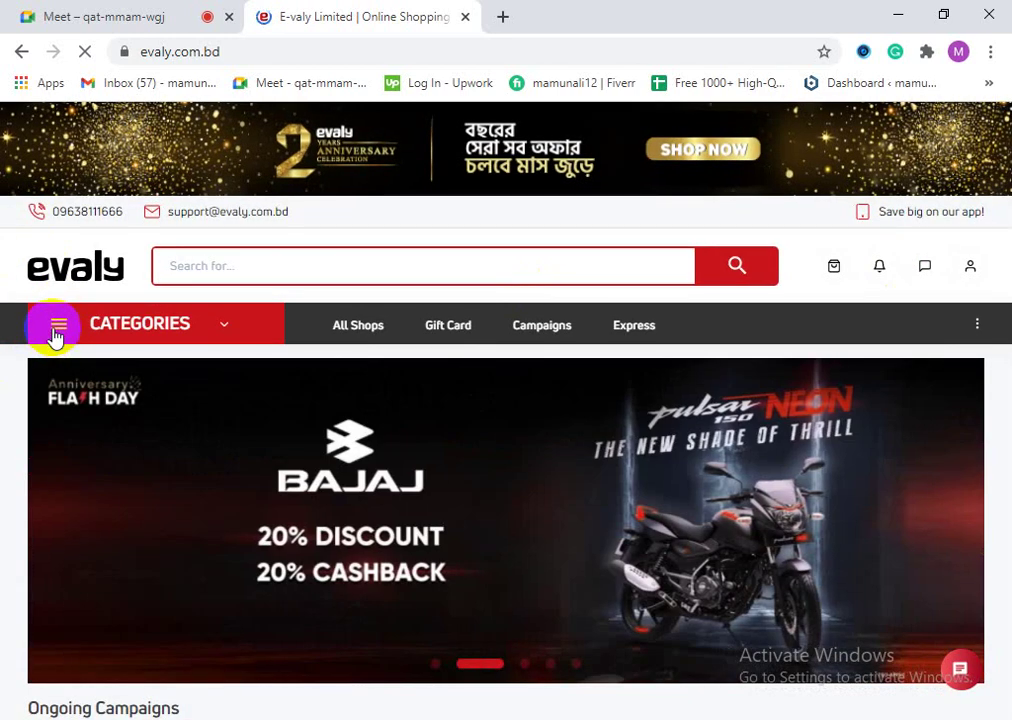
left_click(54, 330)
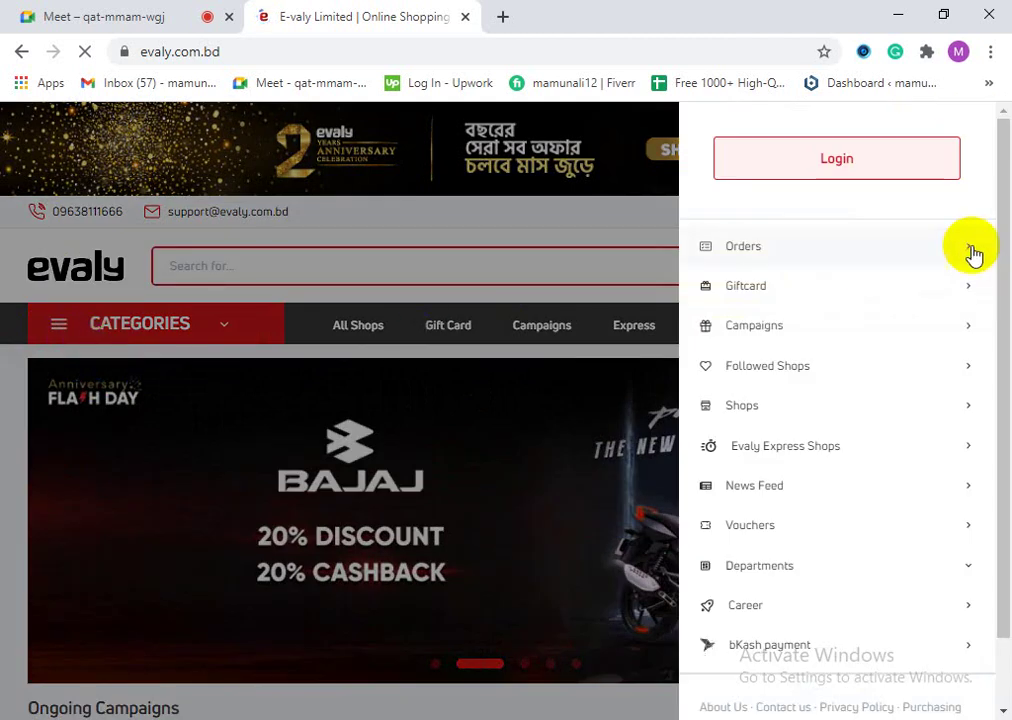
left_click(11, 264)
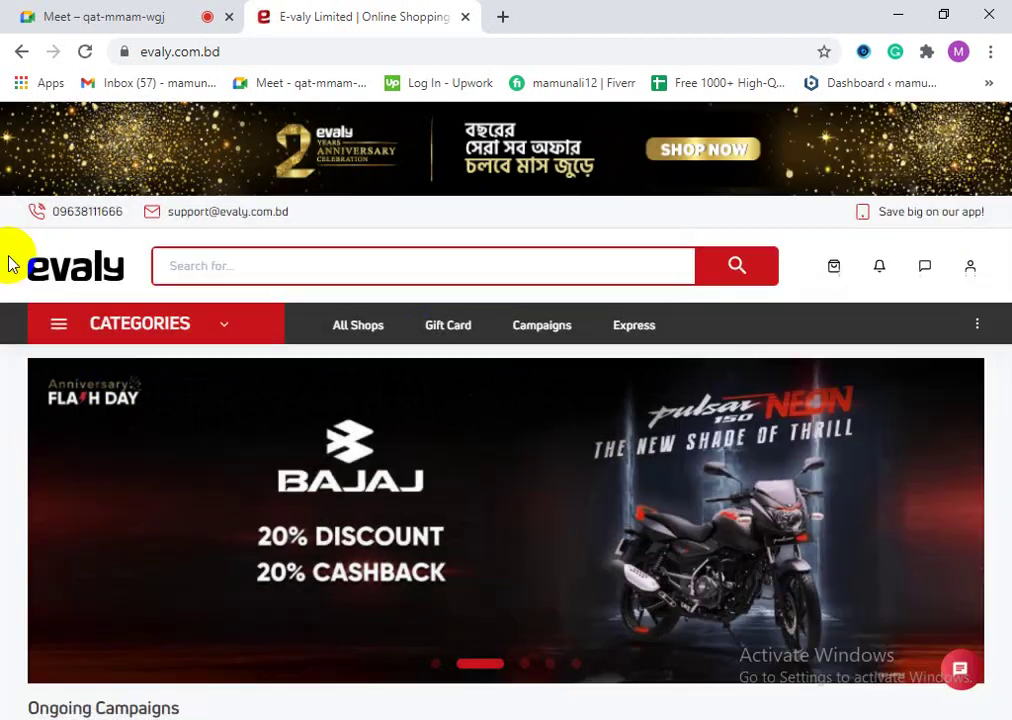
scroll(330, 460, "down", 1)
scroll(362, 505, "down", 3)
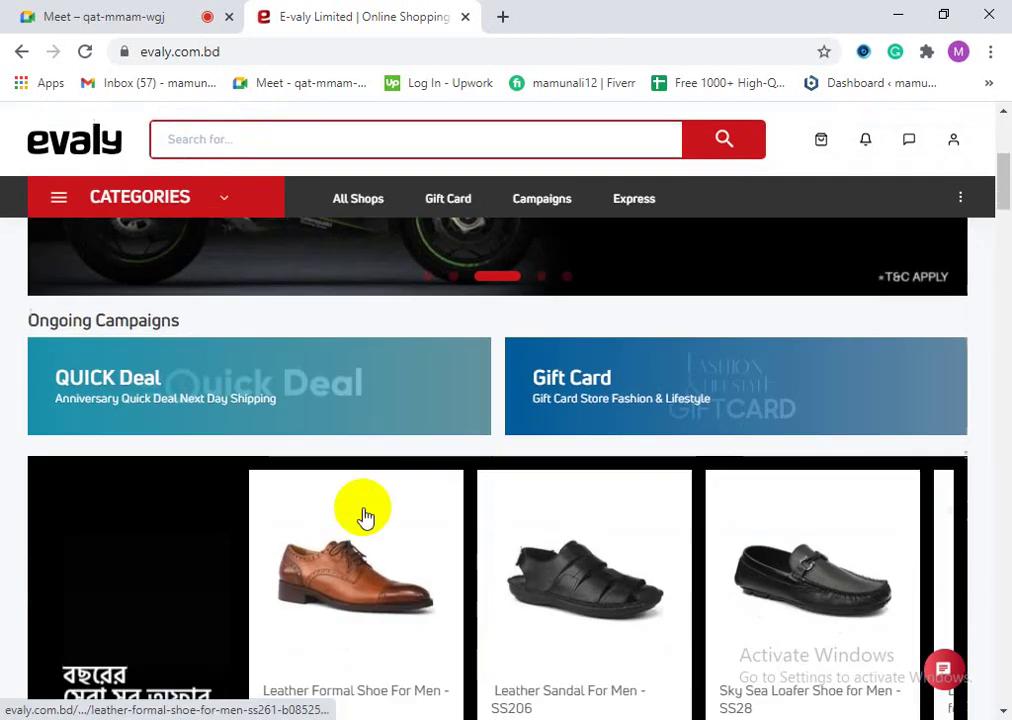
scroll(140, 474, "up", 4)
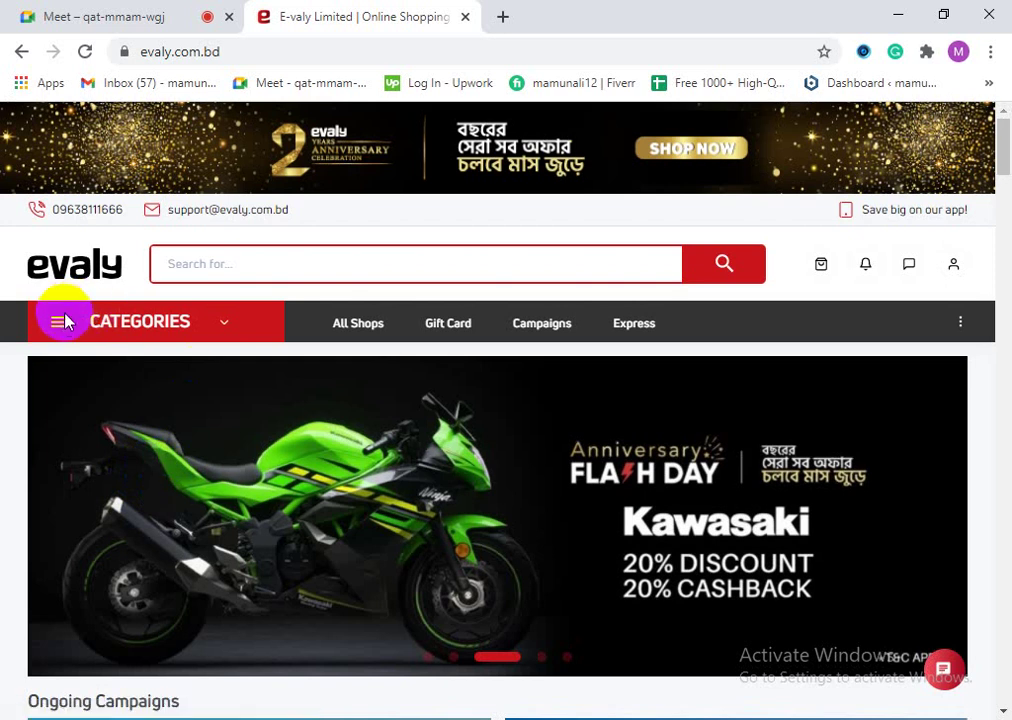
left_click(63, 320)
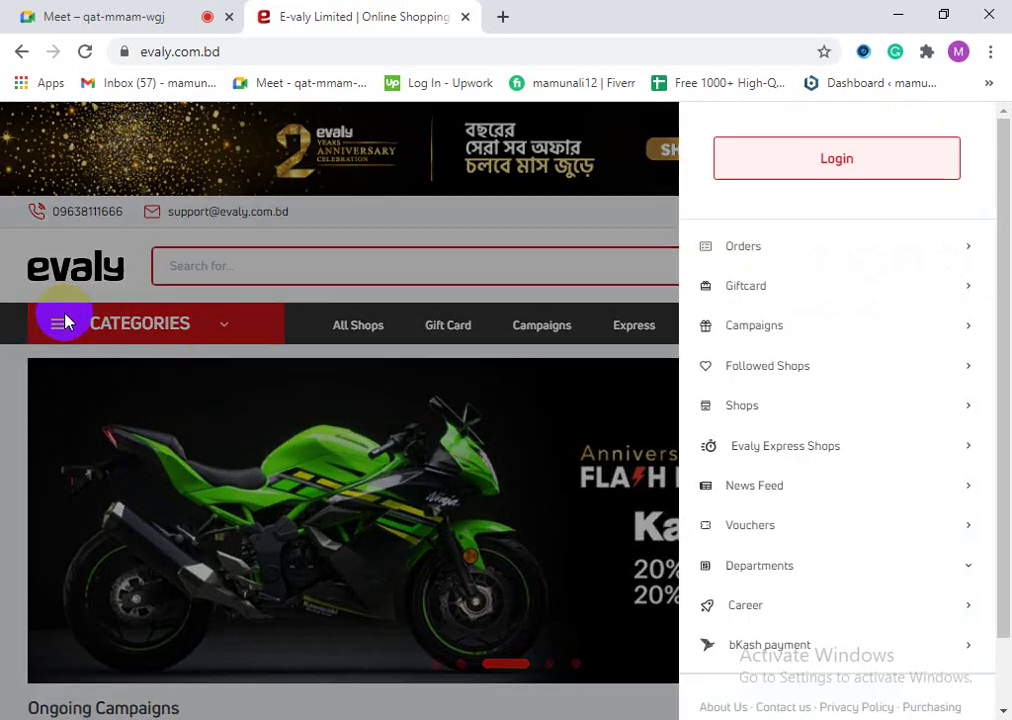
left_click(11, 268)
Step: Examine the Evaly home page's Ongoing Campaigns, anniversary offer products and Evaly Express shops
scroll(207, 398, "down", 5)
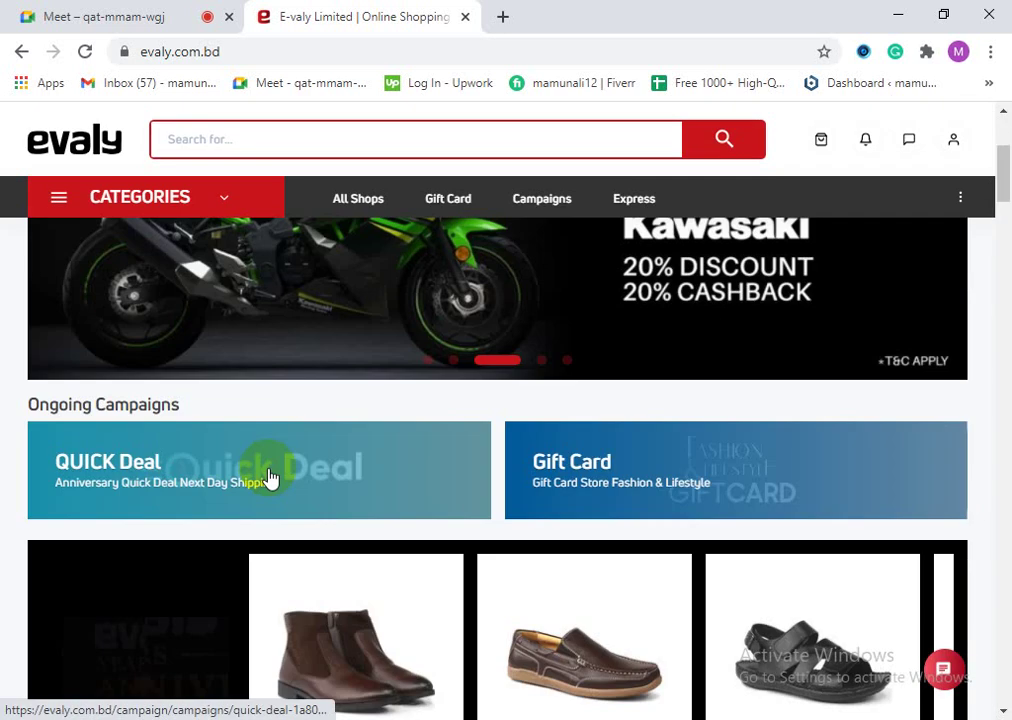
scroll(287, 544, "up", 5)
scroll(393, 535, "down", 2)
scroll(287, 515, "down", 8)
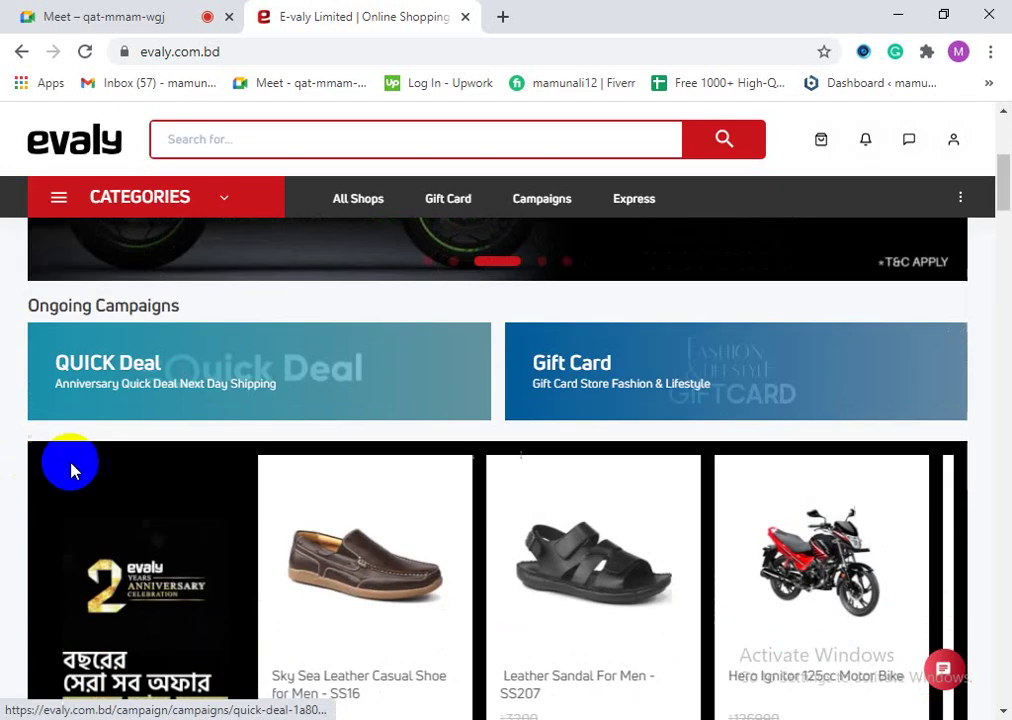
scroll(340, 548, "up", 3)
scroll(375, 550, "down", 1)
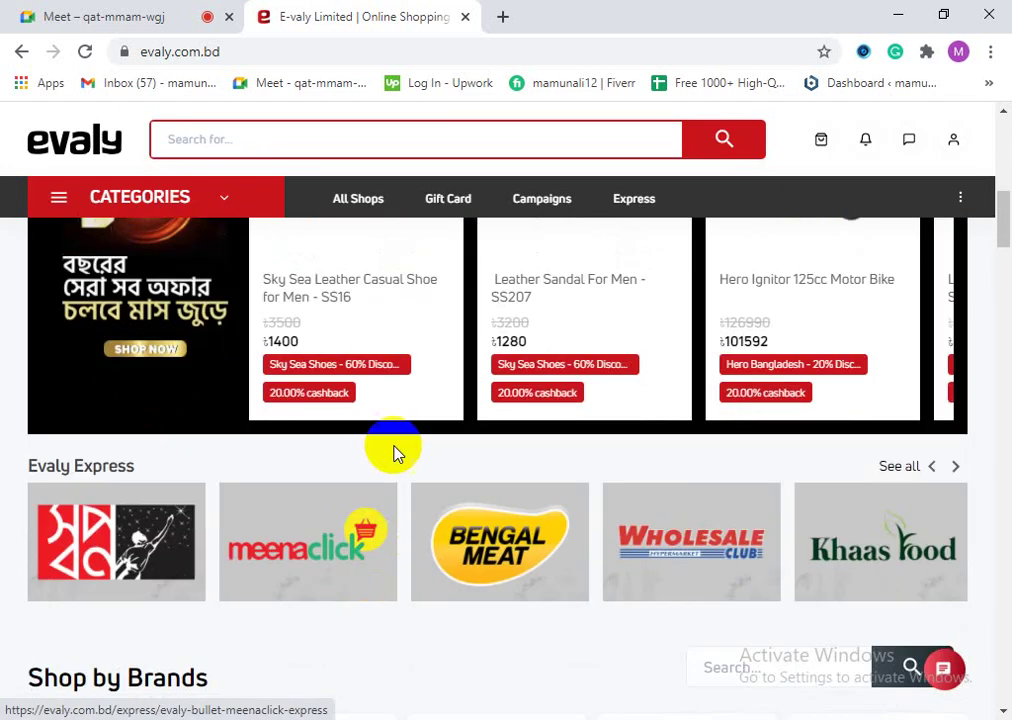
Step: View the source code of the Evaly home page and search it for "titl" to find the title tag
right_click(387, 454)
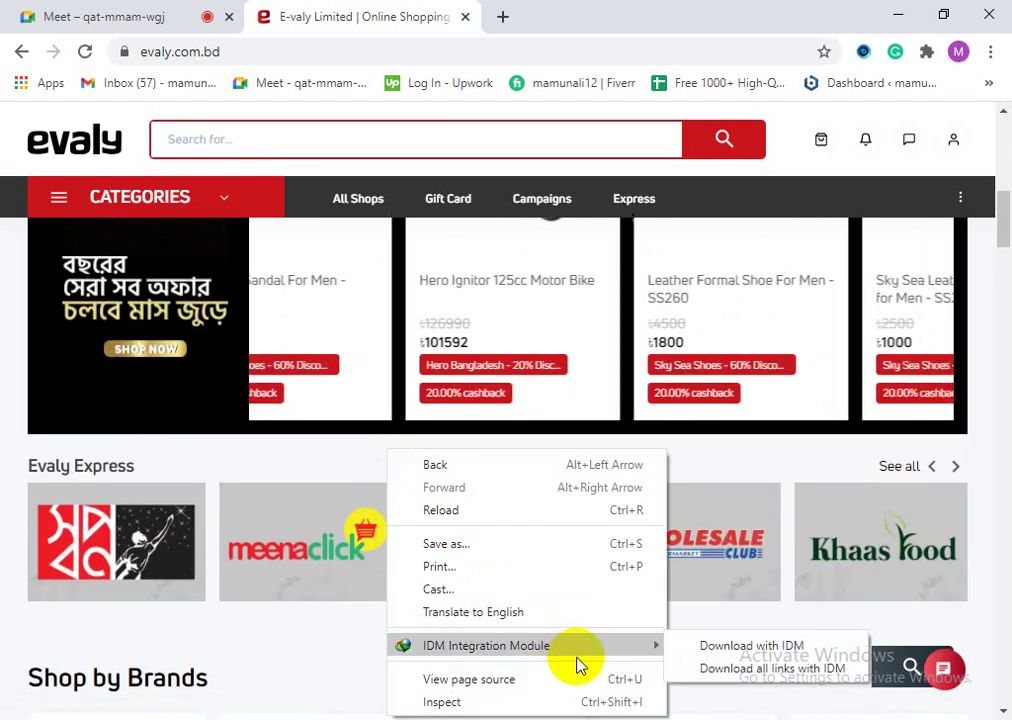
left_click(533, 680)
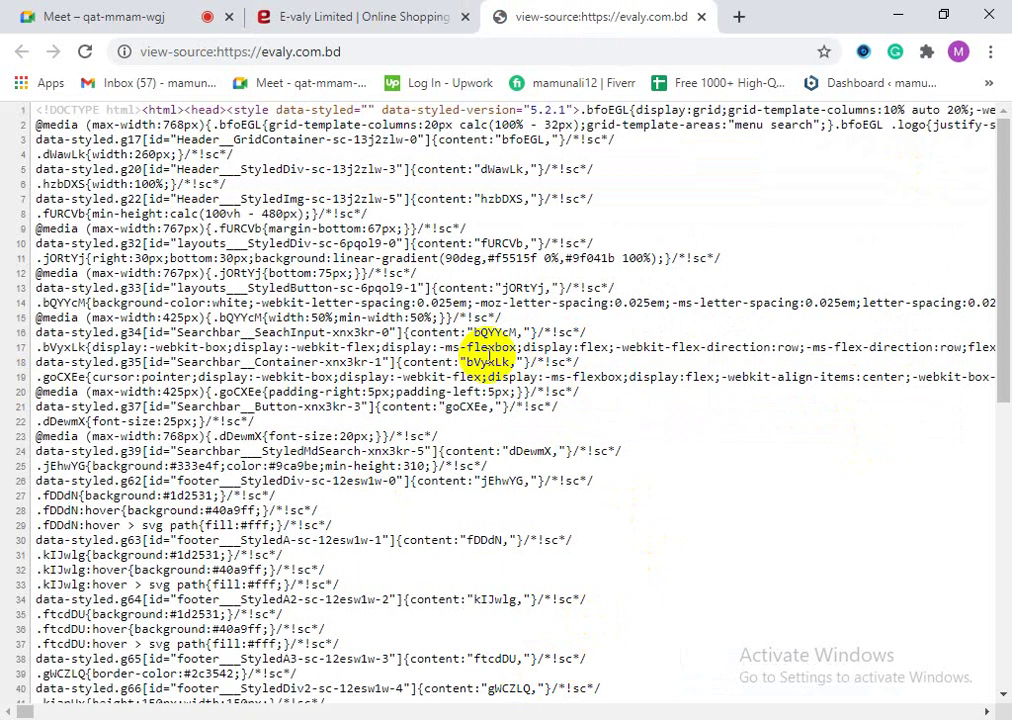
key("ctrl+f")
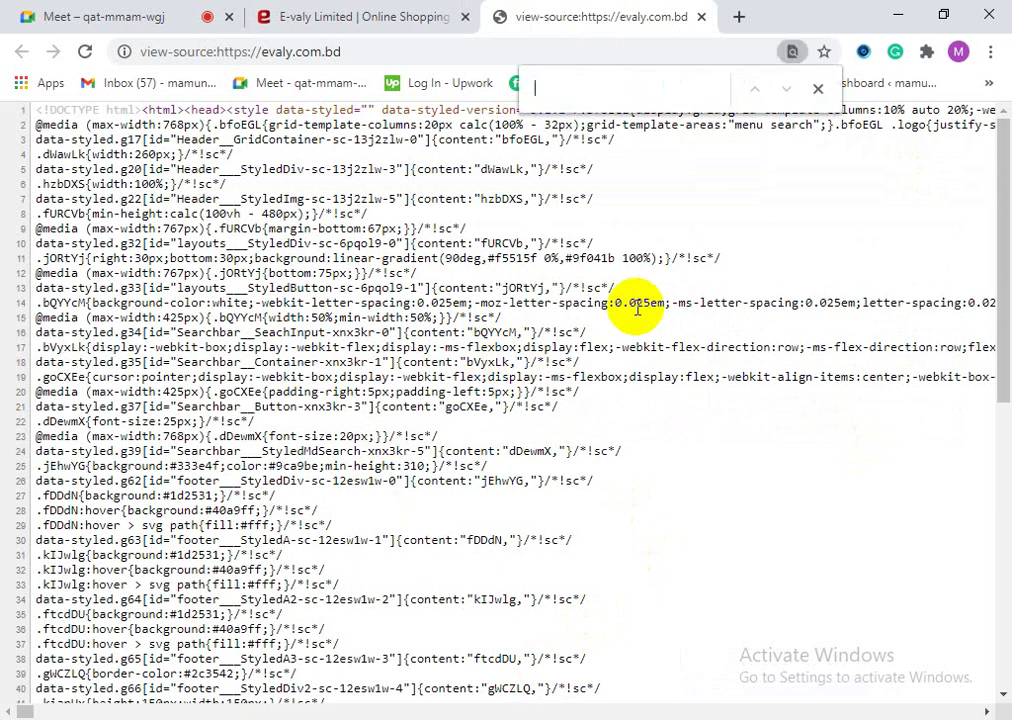
type("ti")
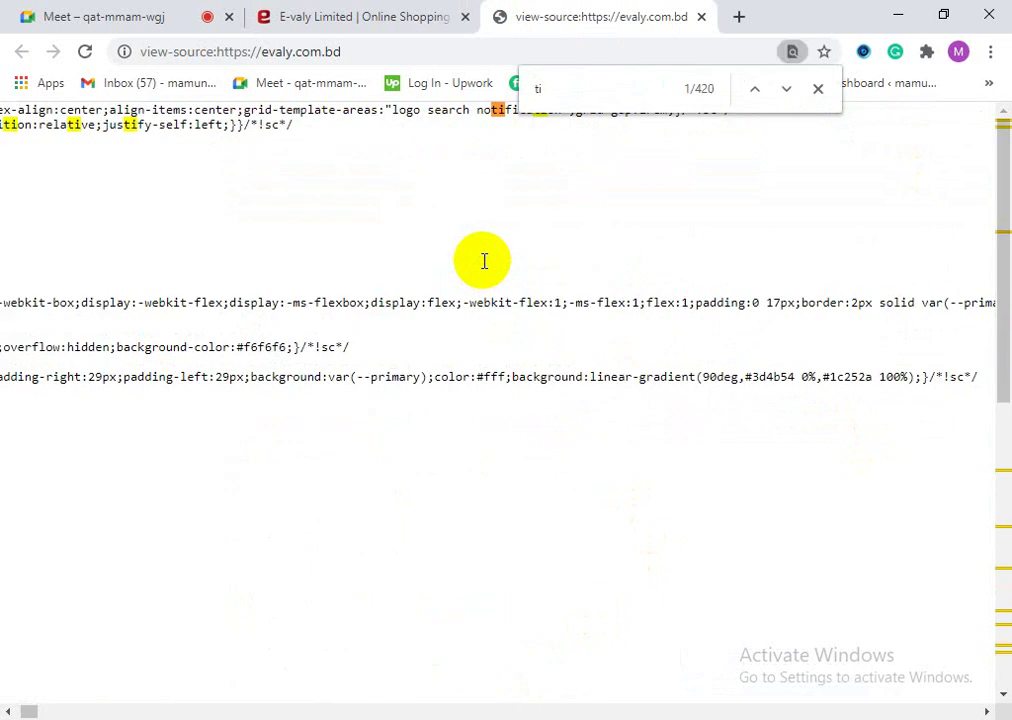
type("tl")
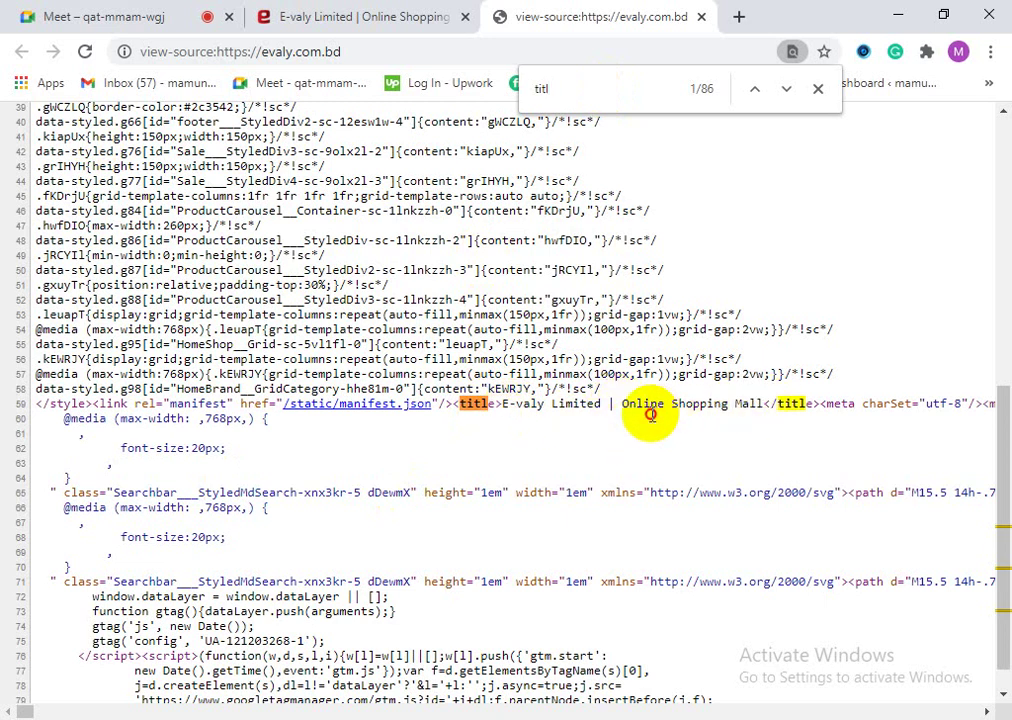
Step: Copy the text "Online Shopping Mall" from the title tag in the page source and close the text search
left_click_drag(763, 404, 676, 420)
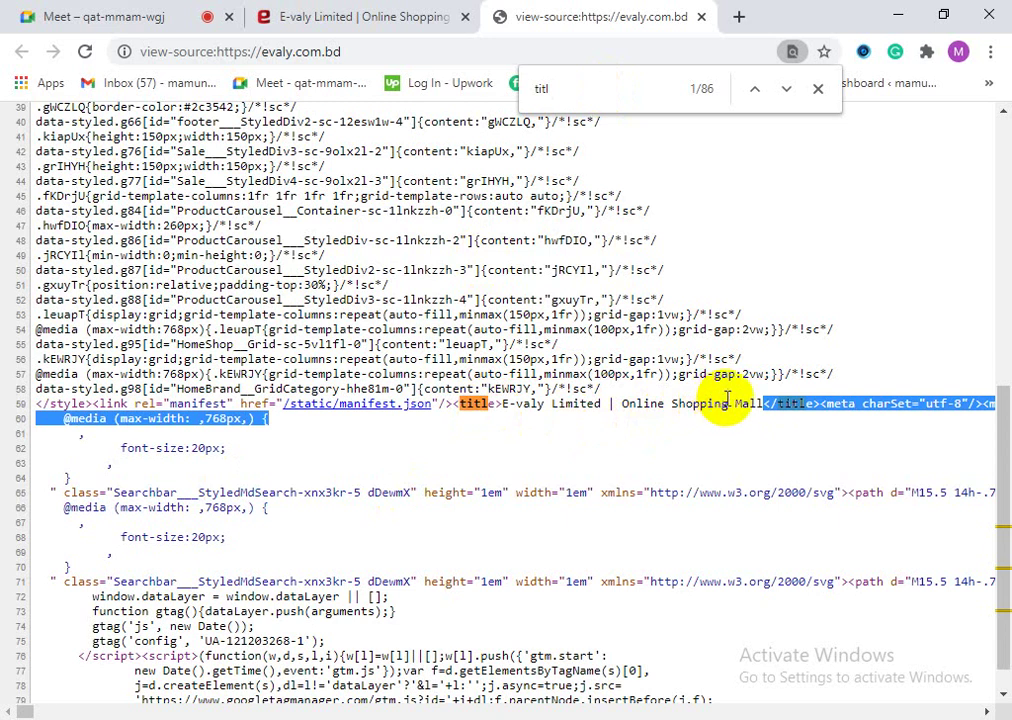
double_click(700, 404)
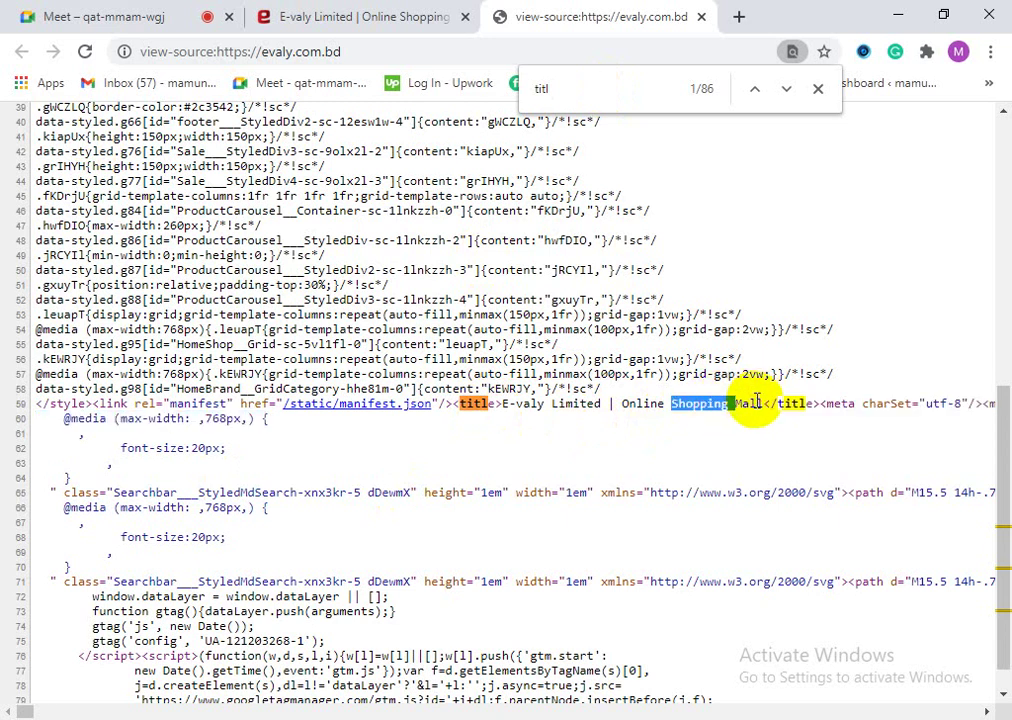
left_click(690, 404)
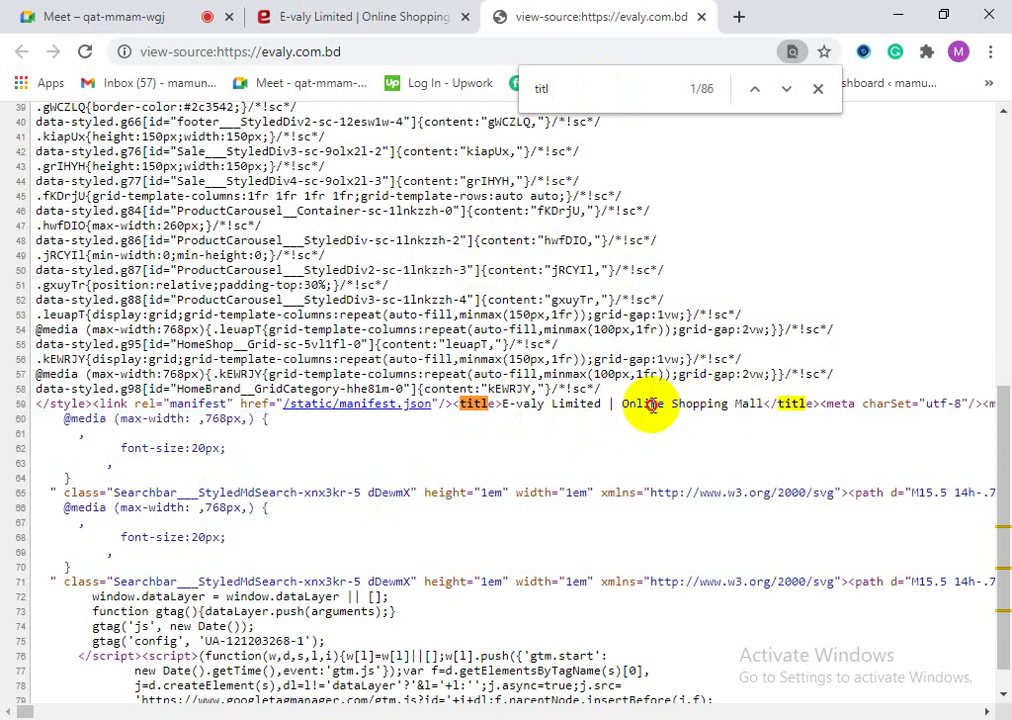
left_click_drag(651, 404, 622, 406)
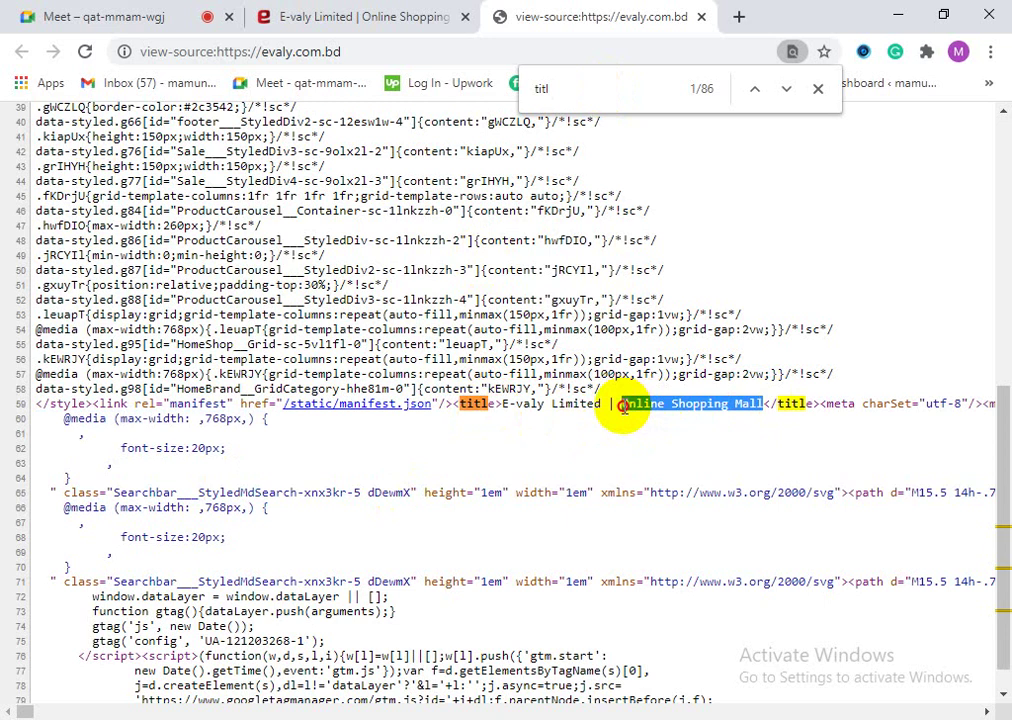
right_click(628, 405)
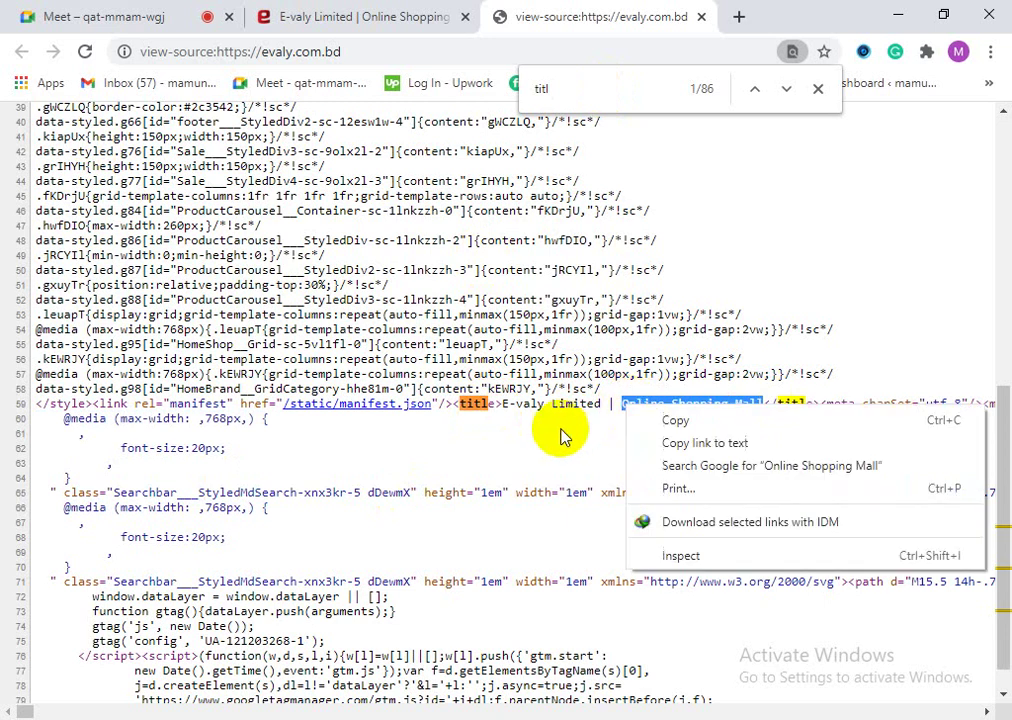
left_click(689, 418)
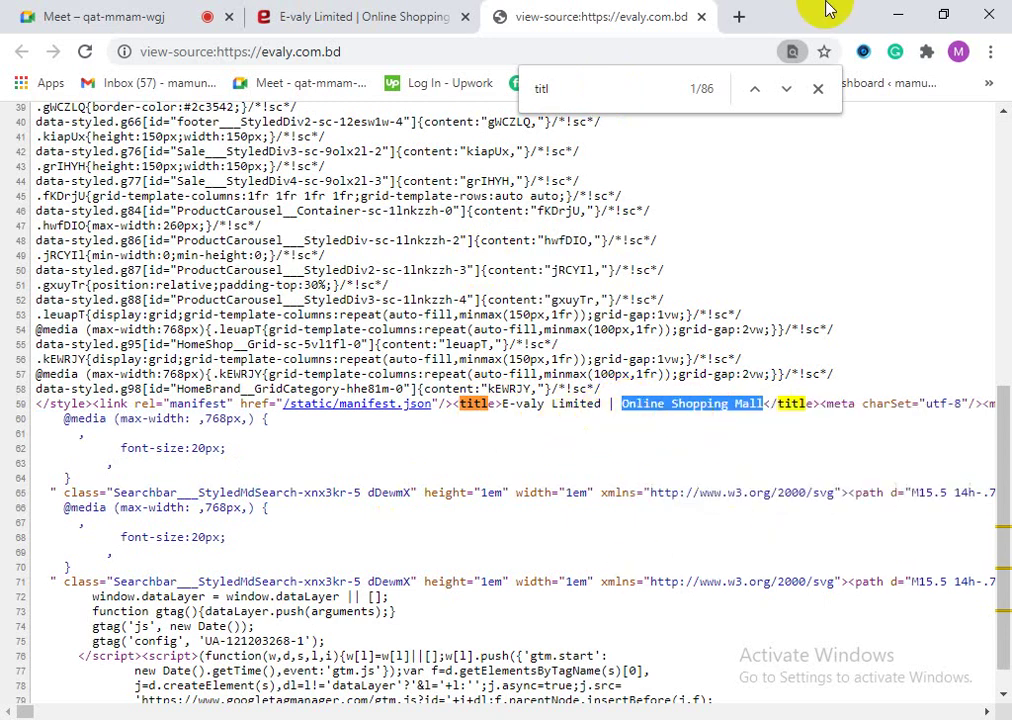
left_click(819, 92)
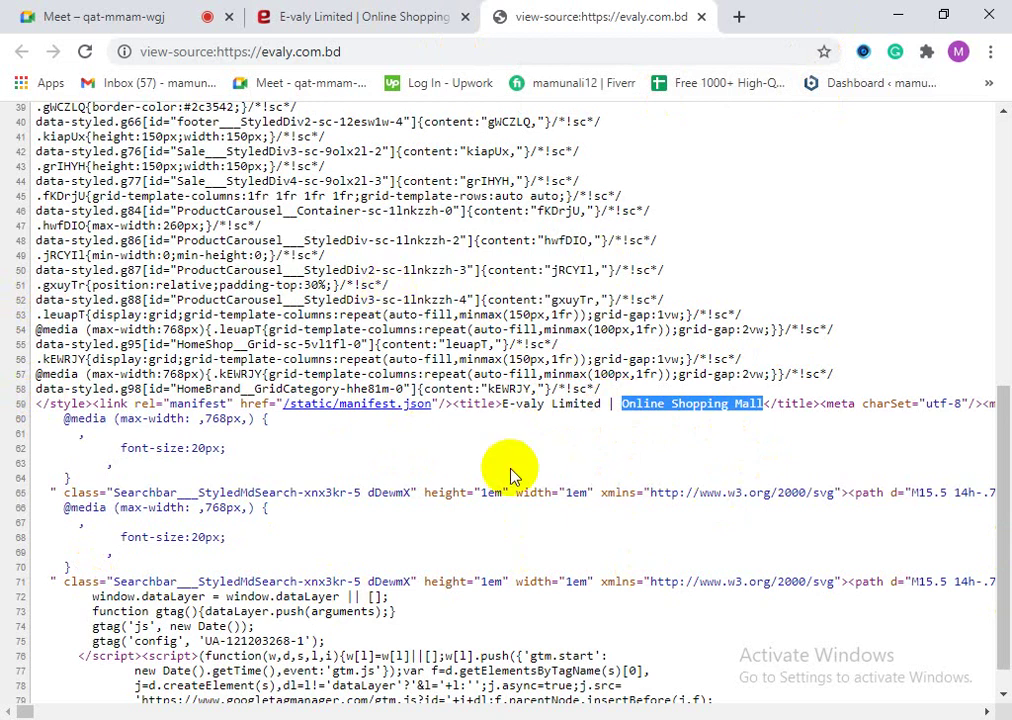
right_click(775, 262)
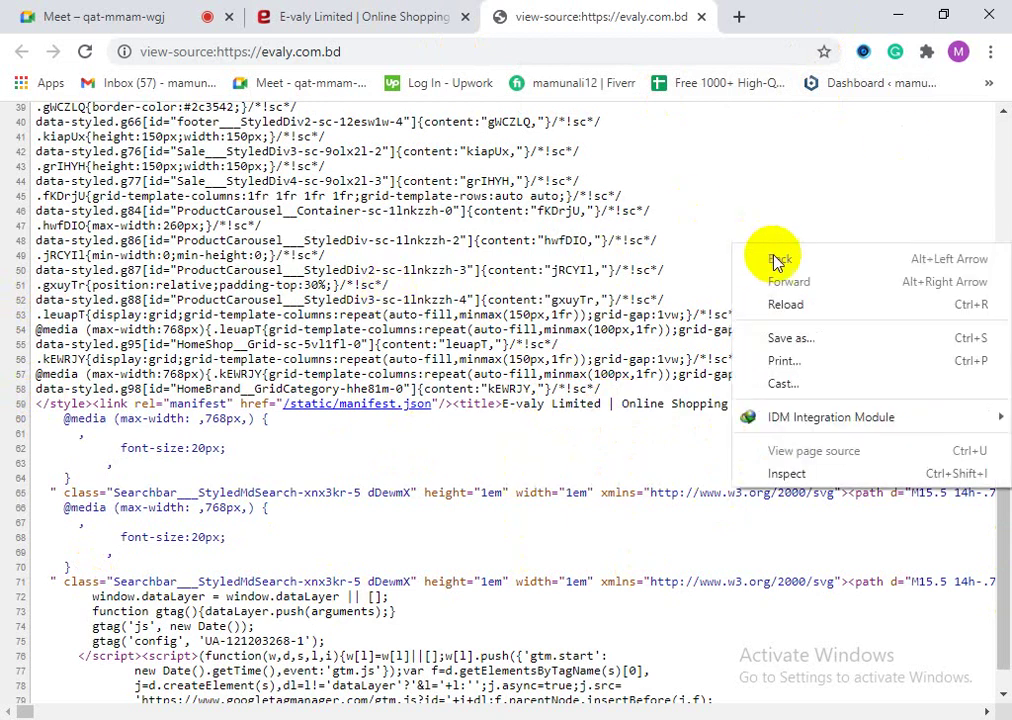
left_click(757, 172)
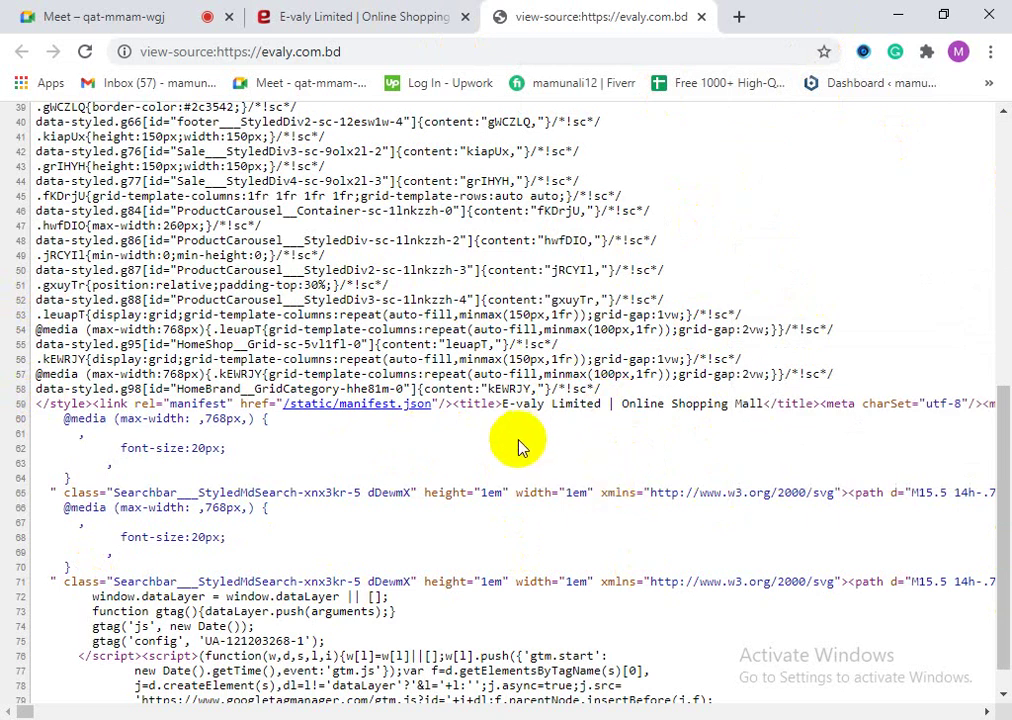
Step: Search the page source for "des" and read the full og:description meta text
key("ctrl+f")
type("titl")
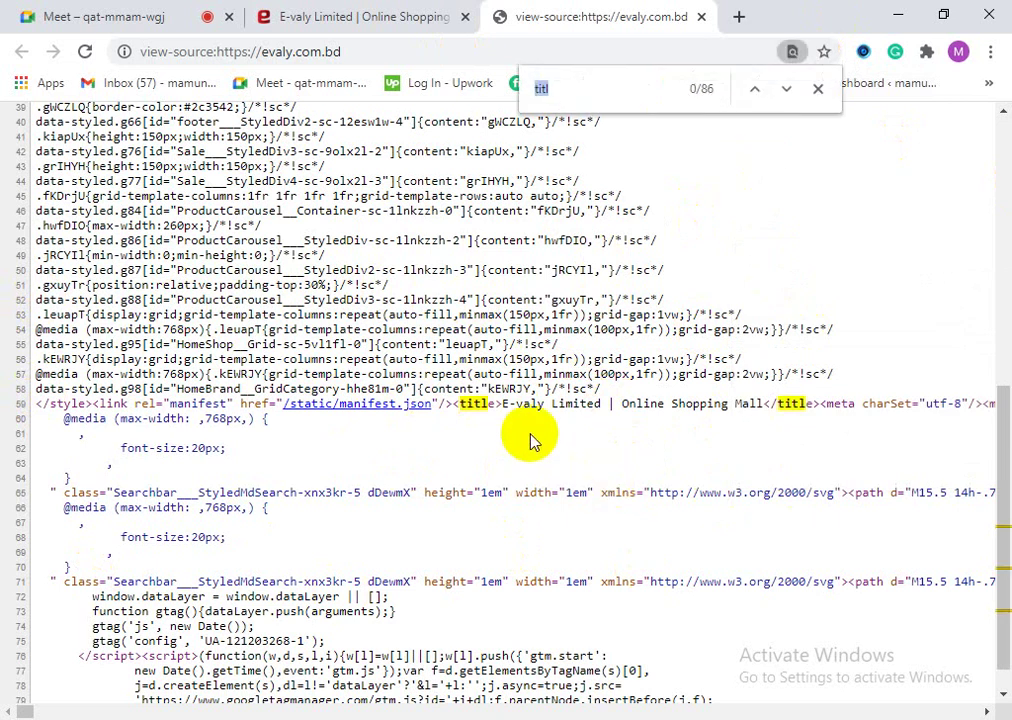
type("des")
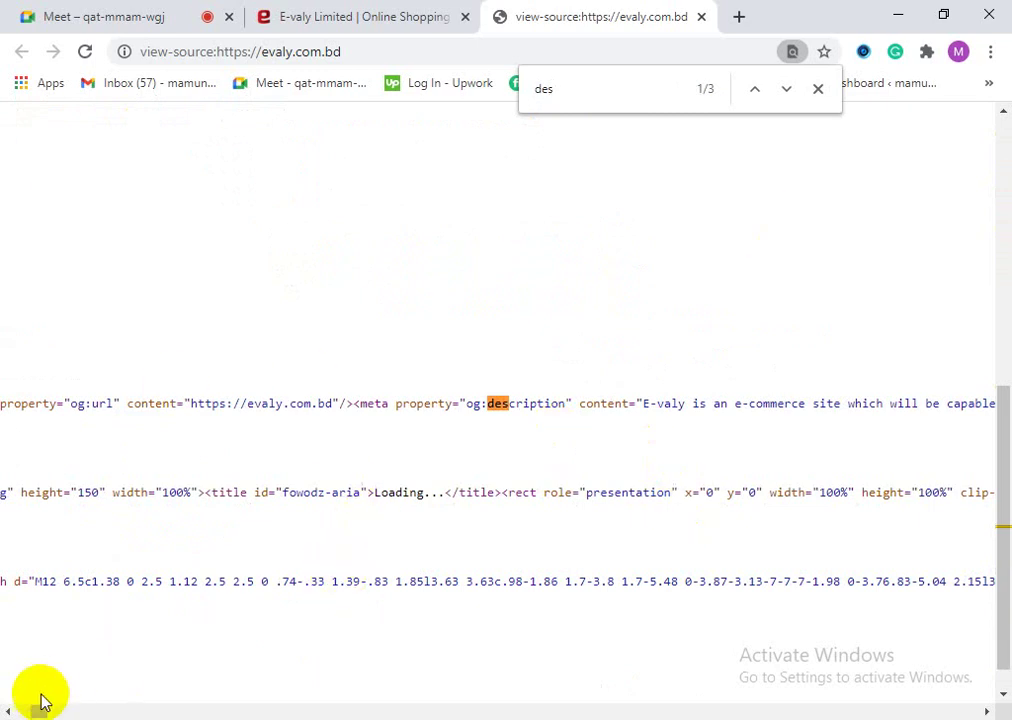
left_click_drag(36, 709, 40, 711)
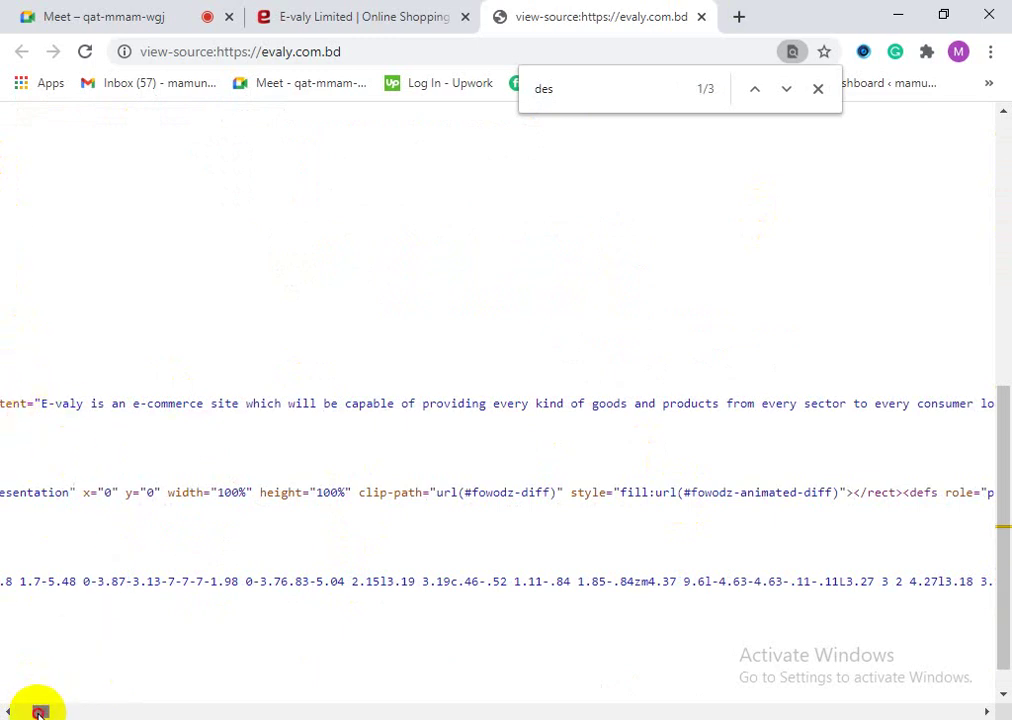
left_click_drag(38, 711, 35, 711)
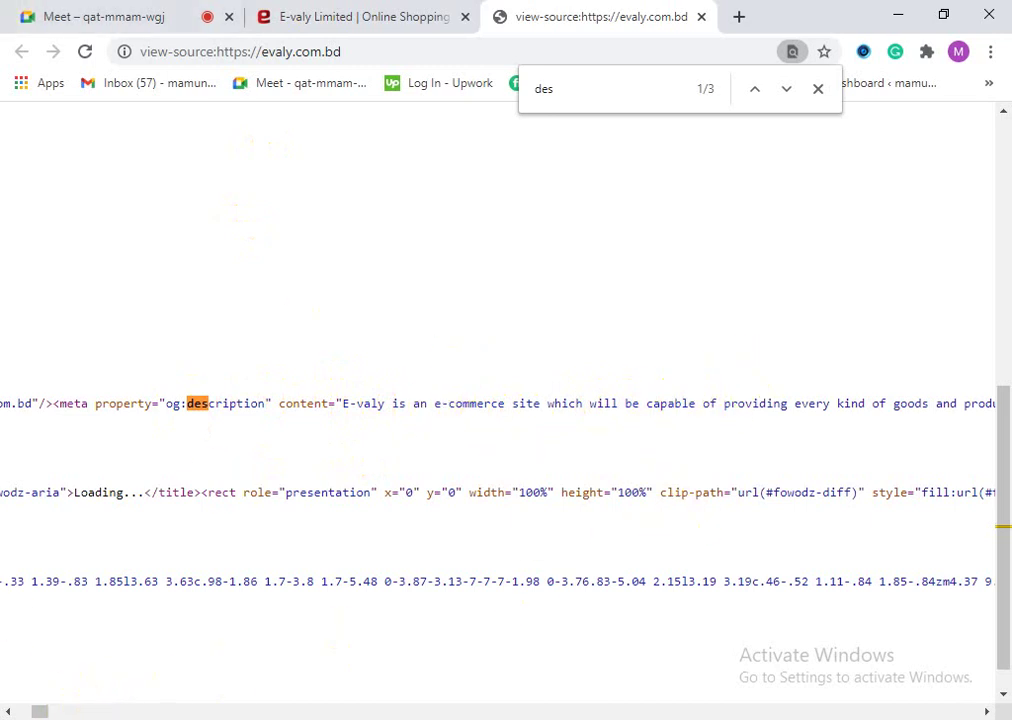
left_click_drag(38, 710, 41, 710)
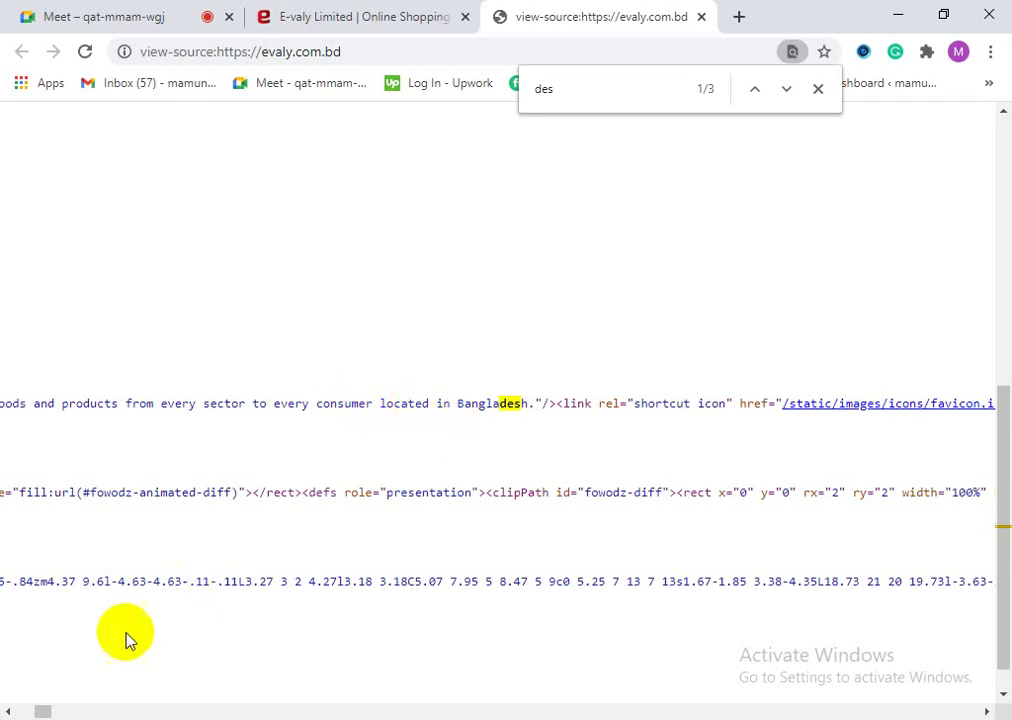
left_click_drag(38, 710, 38, 706)
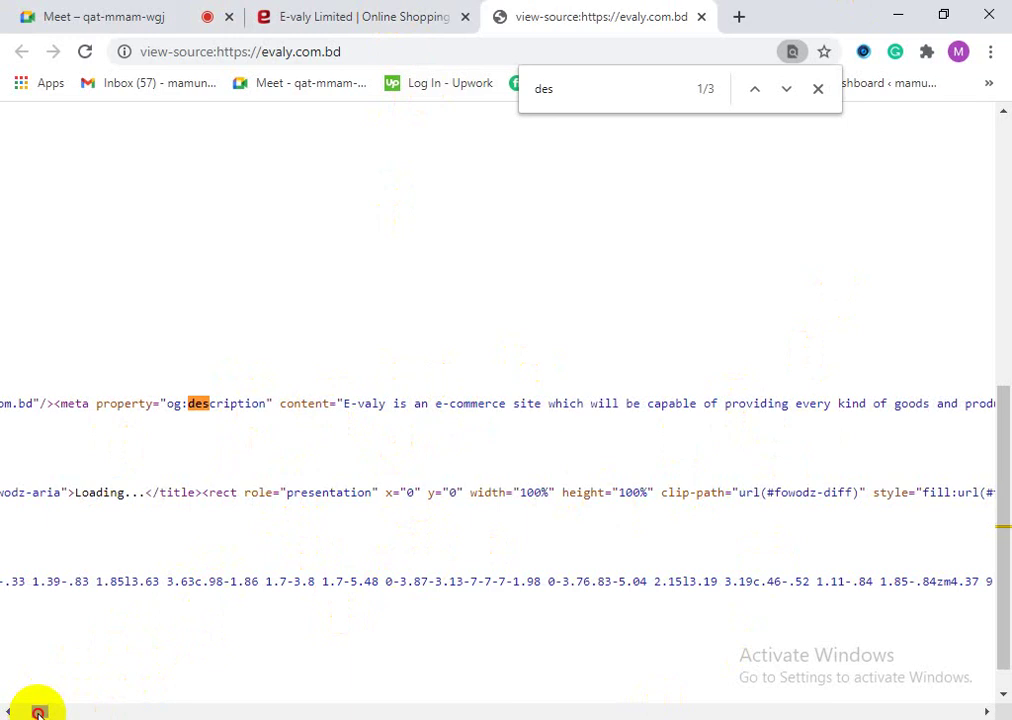
left_click_drag(38, 712, 41, 712)
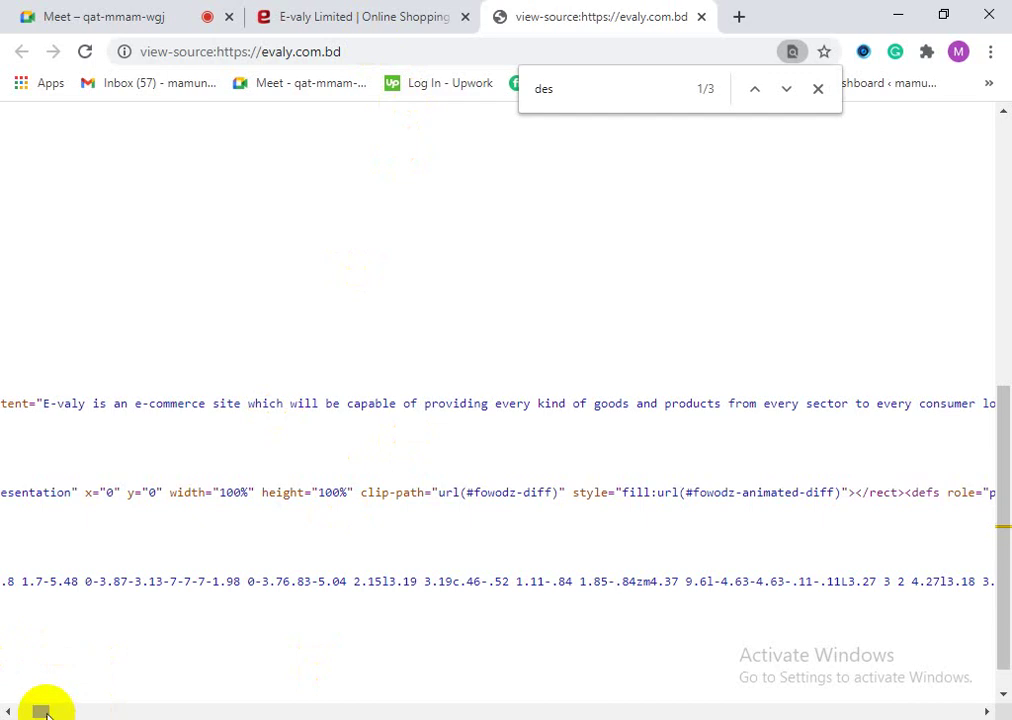
left_click_drag(43, 712, 47, 712)
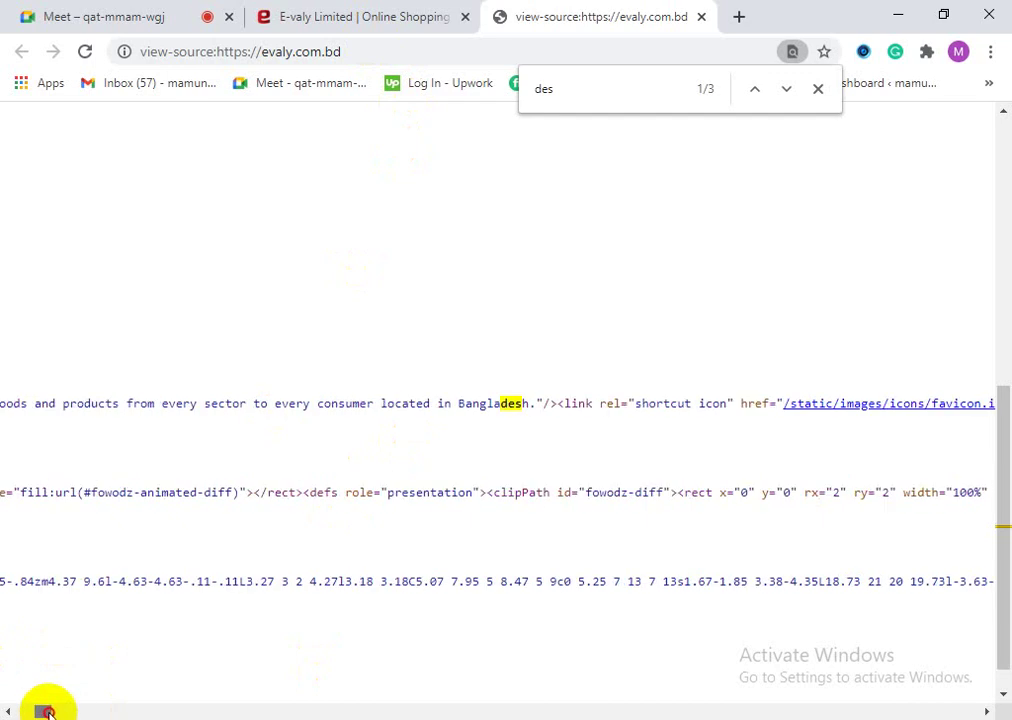
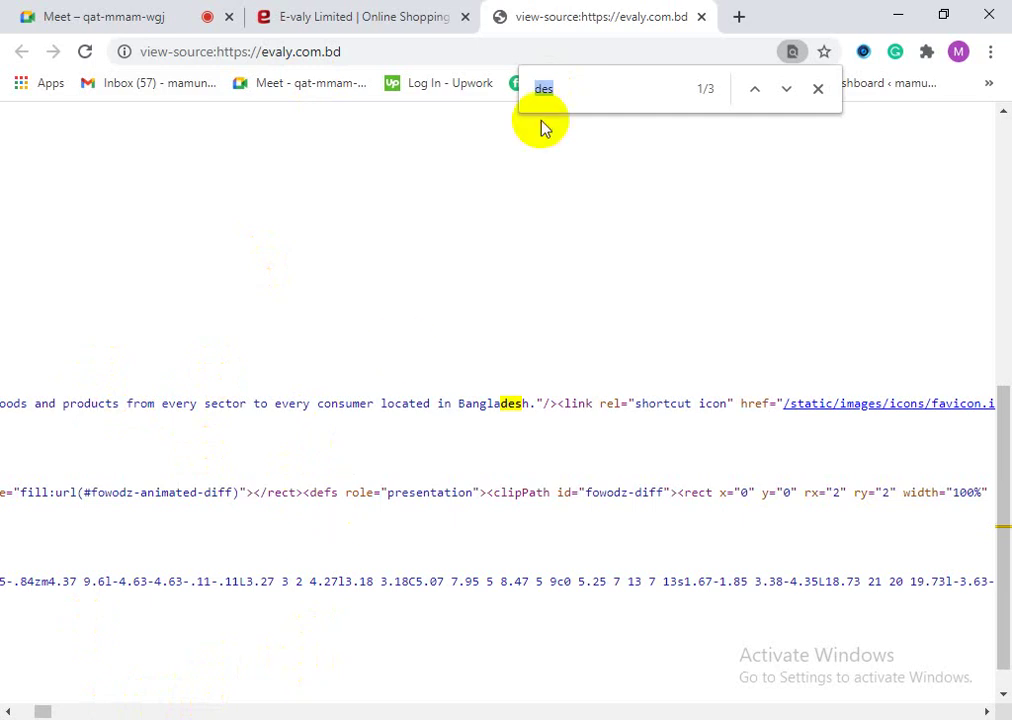
Step: Search the page source for "h1" and go to the second match
type("h")
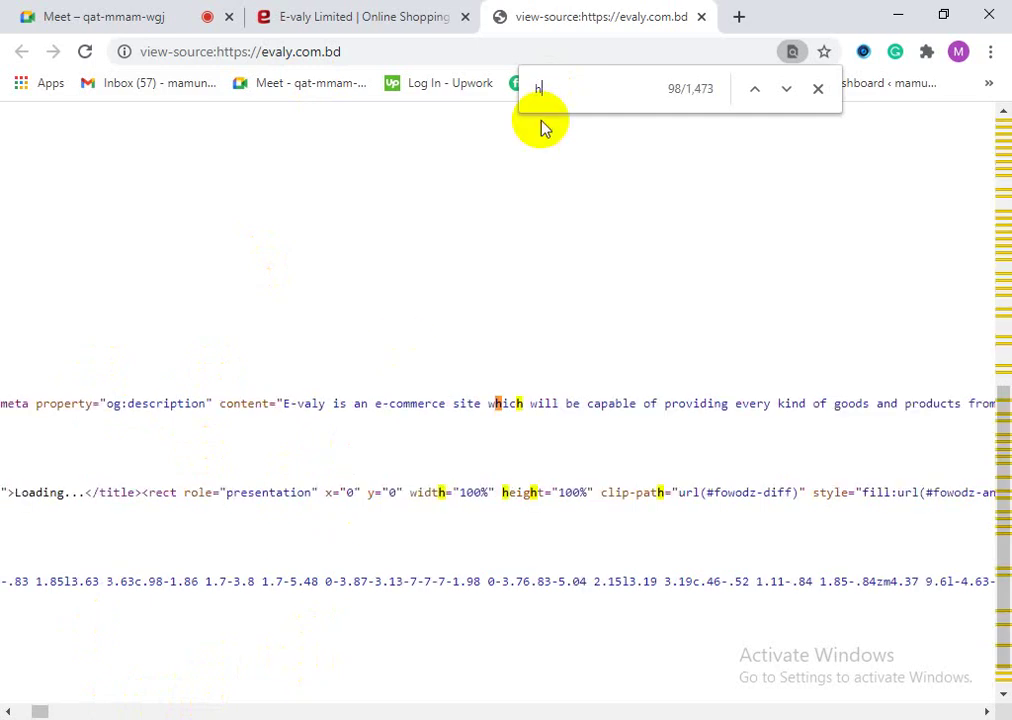
type("1")
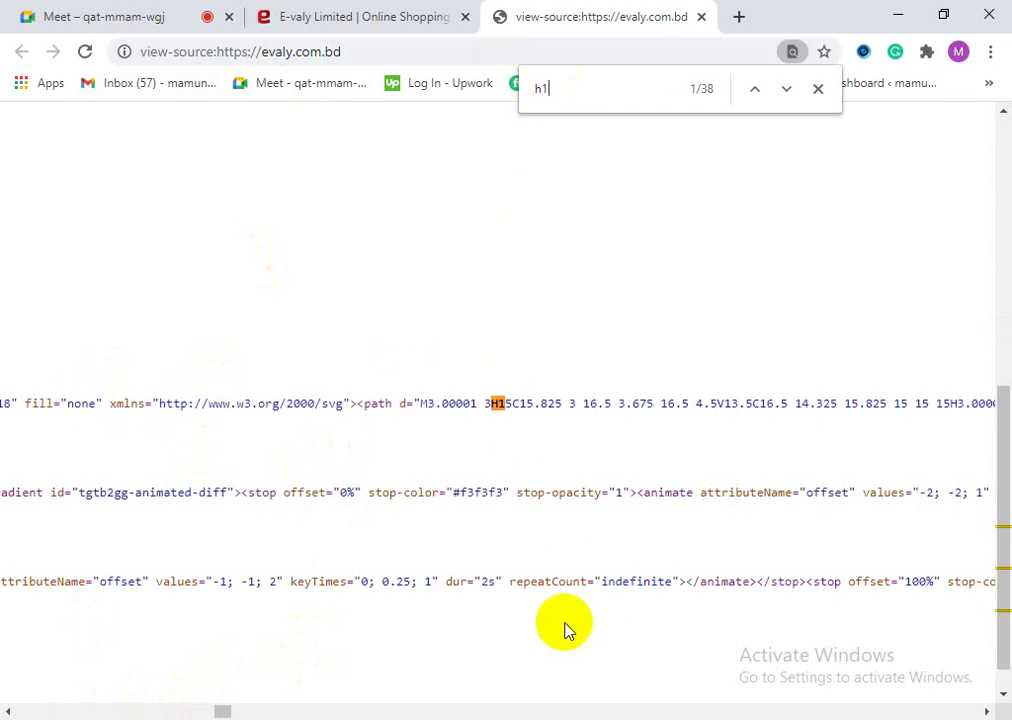
left_click_drag(221, 711, 28, 708)
left_click(788, 92)
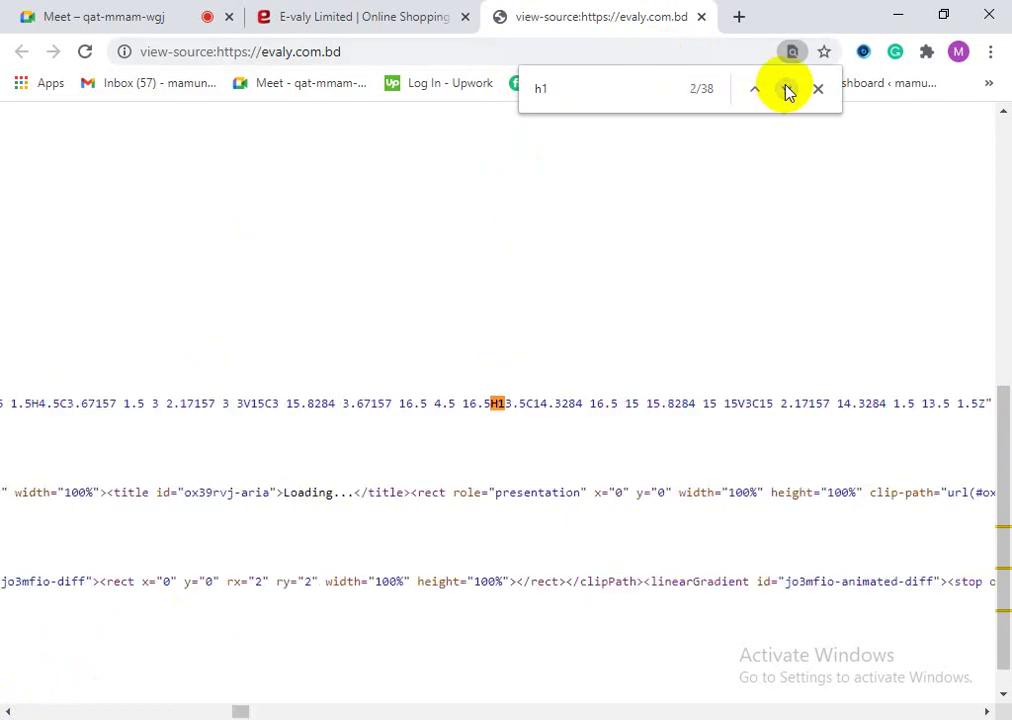
Step: Step through the "h1" matches in the Evaly page source up to the actual h1 heading tag
left_click(748, 91)
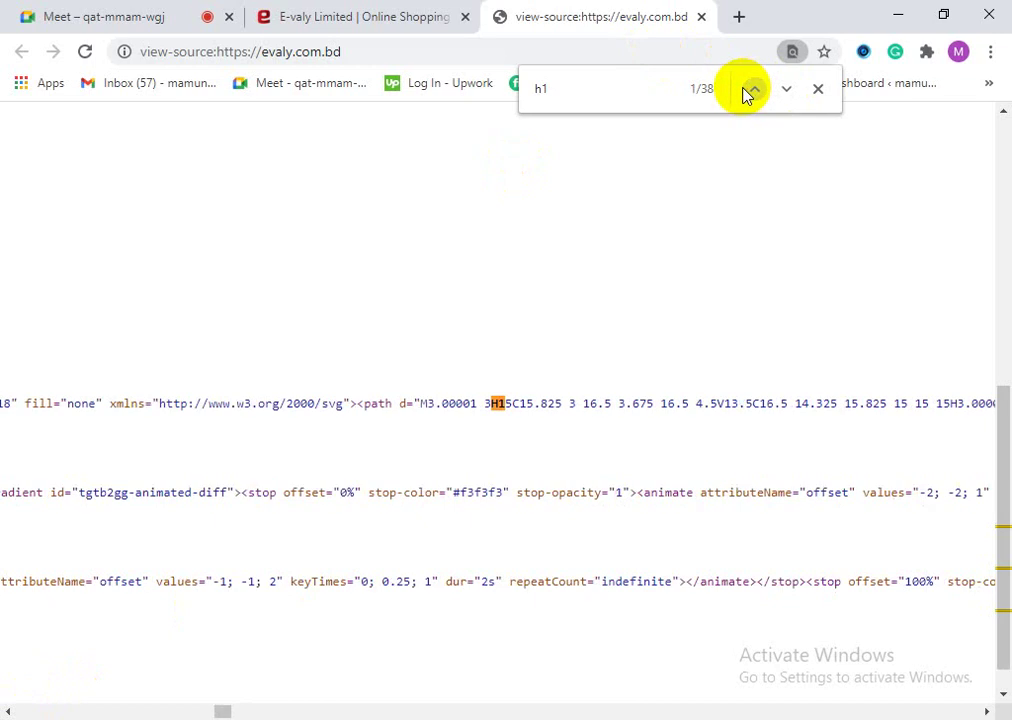
left_click(788, 91)
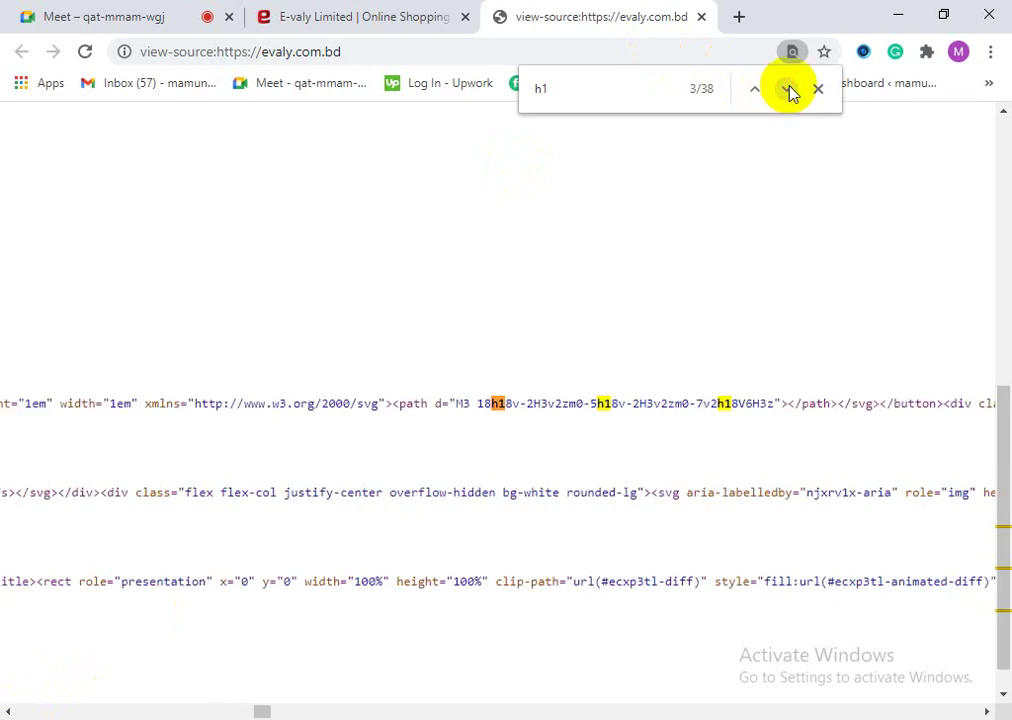
left_click(788, 91)
left_click(788, 91)
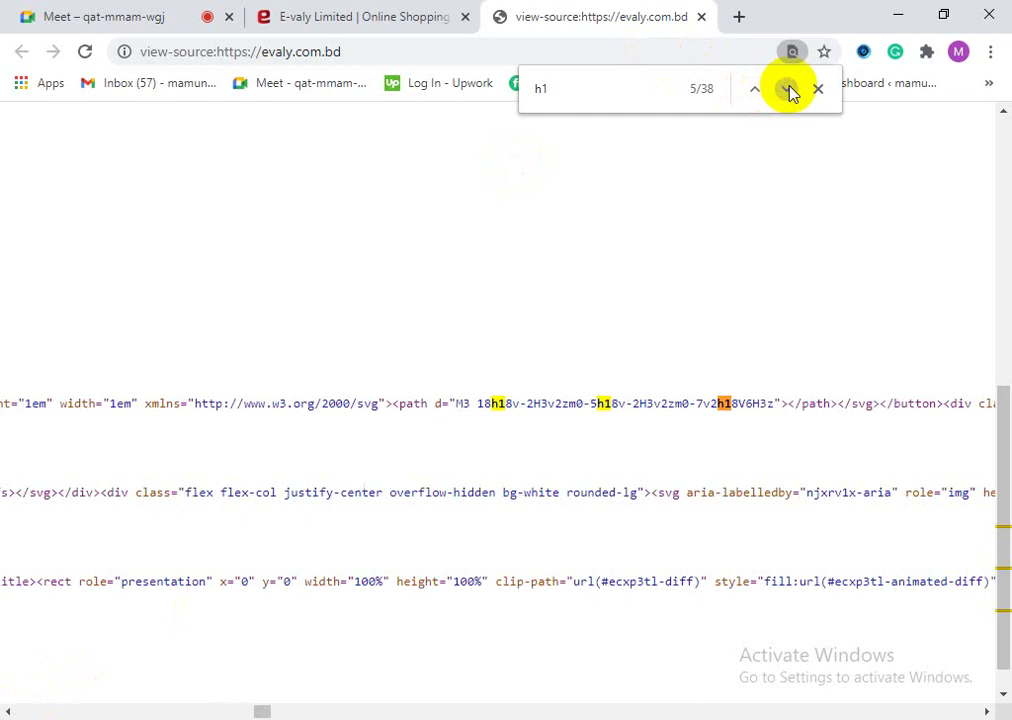
left_click(788, 91)
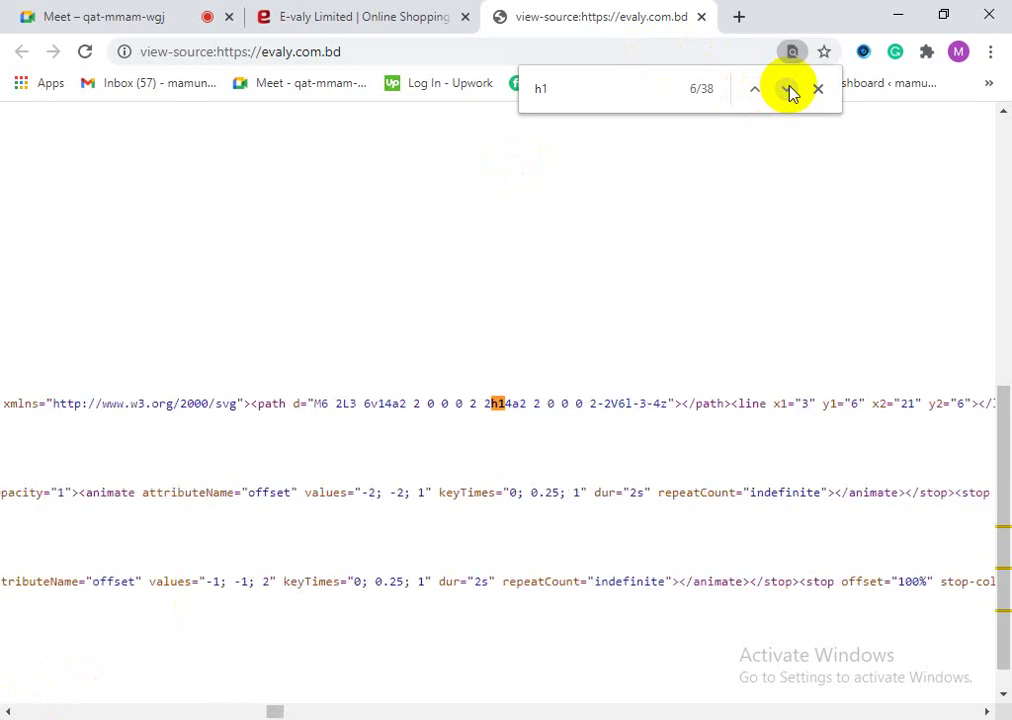
left_click(789, 91)
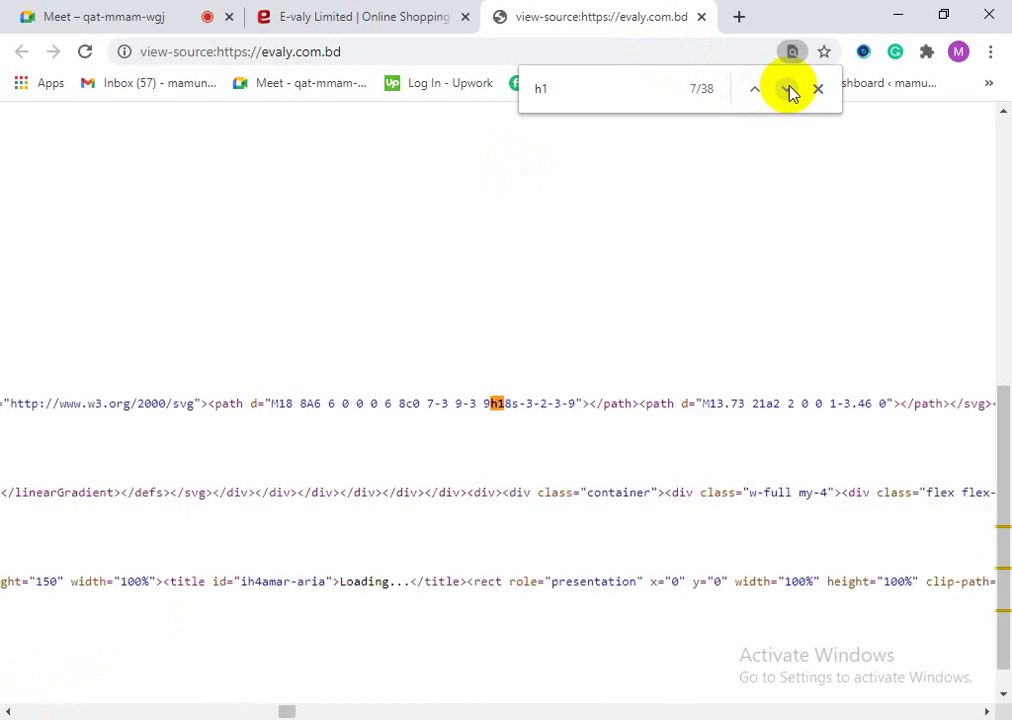
left_click(789, 91)
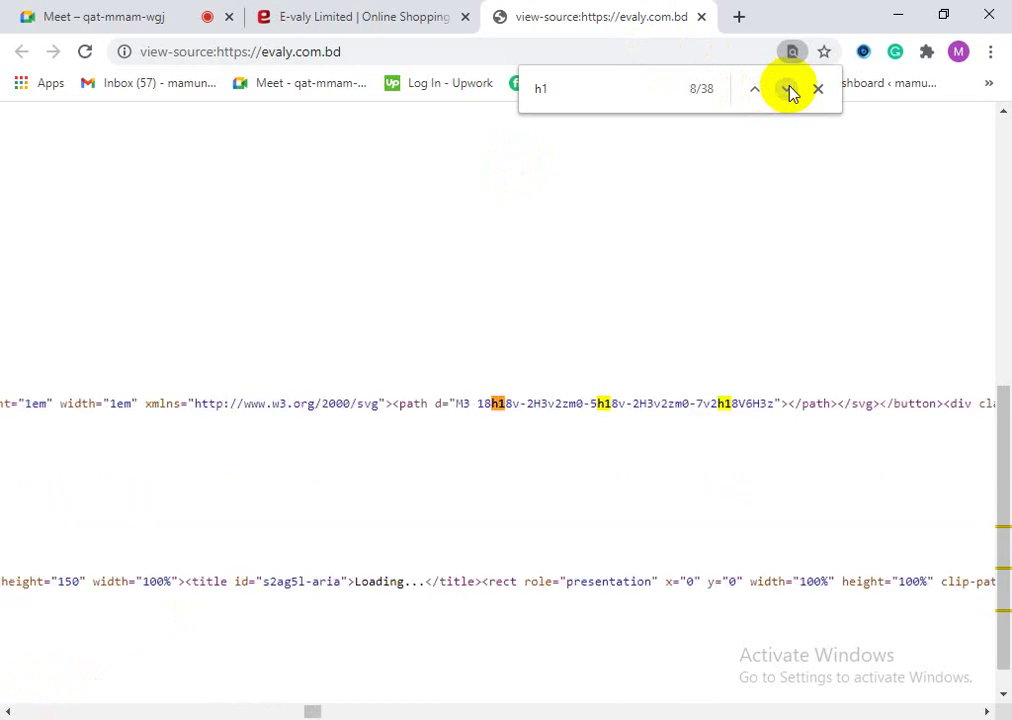
left_click(789, 91)
left_click(789, 91)
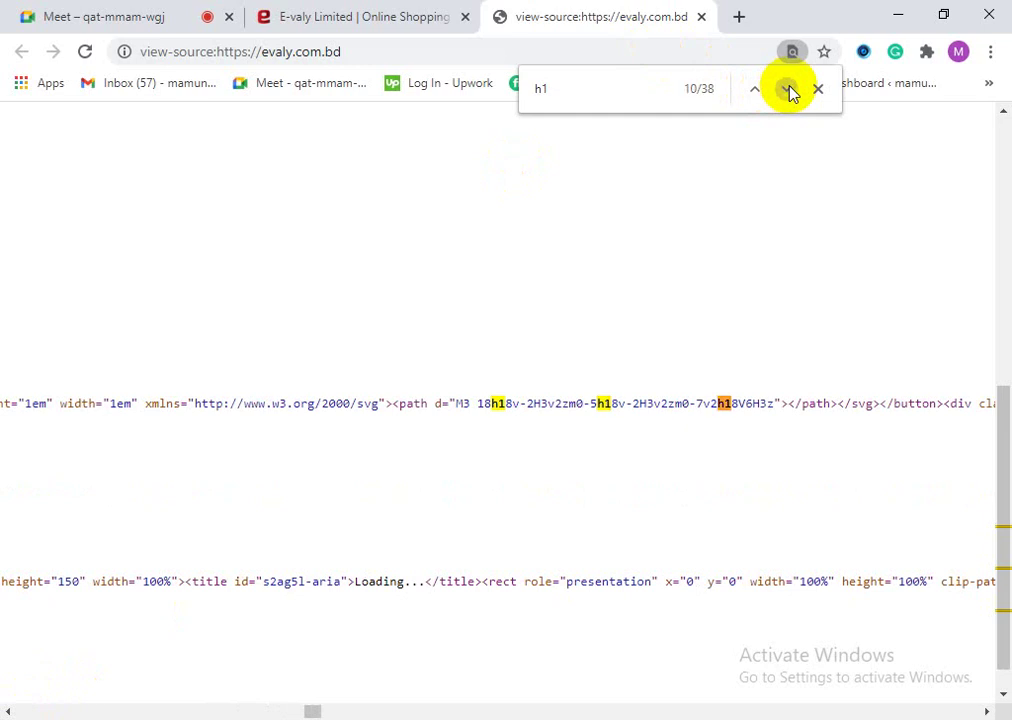
left_click(789, 91)
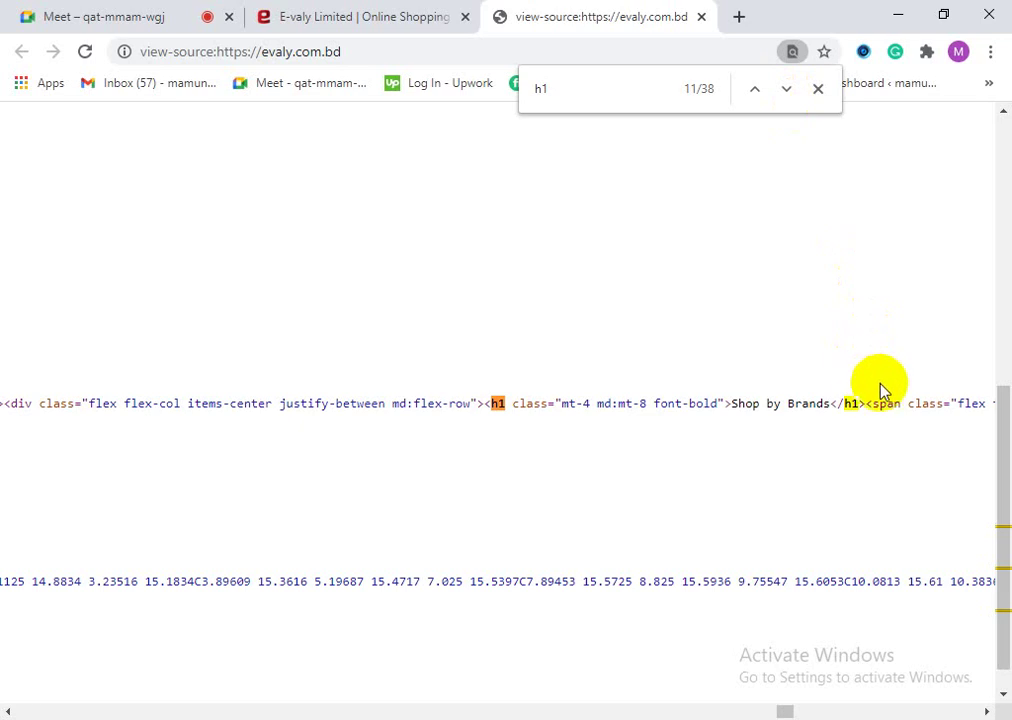
Step: Highlight the "Shop by Brands" text inside the h1 tag to point it out, and close the text search
double_click(806, 401)
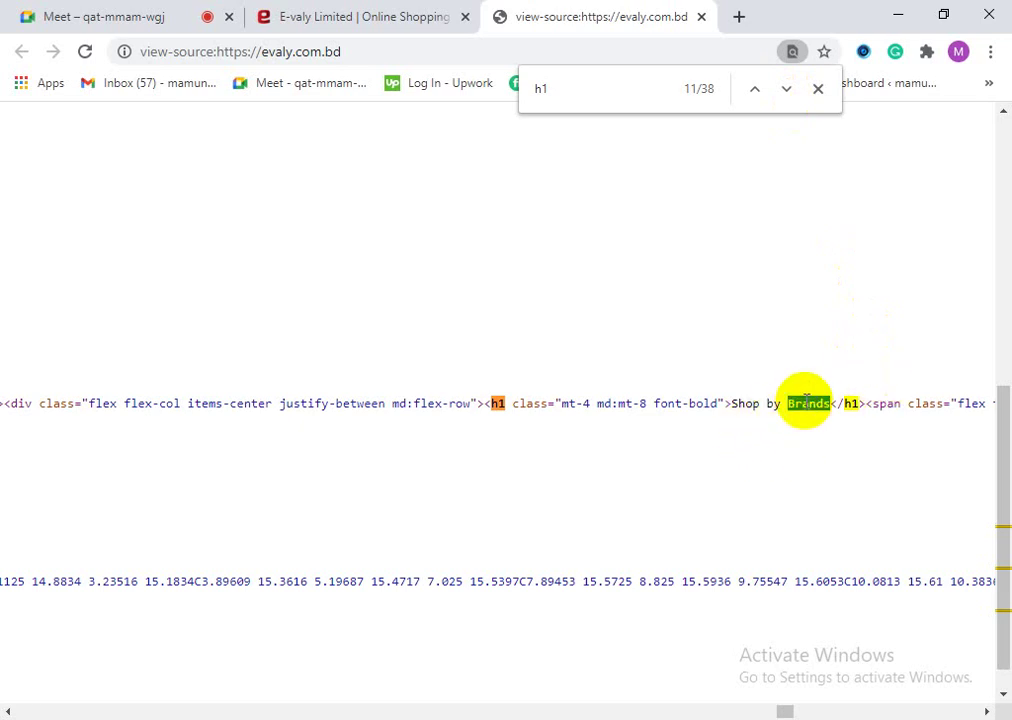
left_click(838, 404)
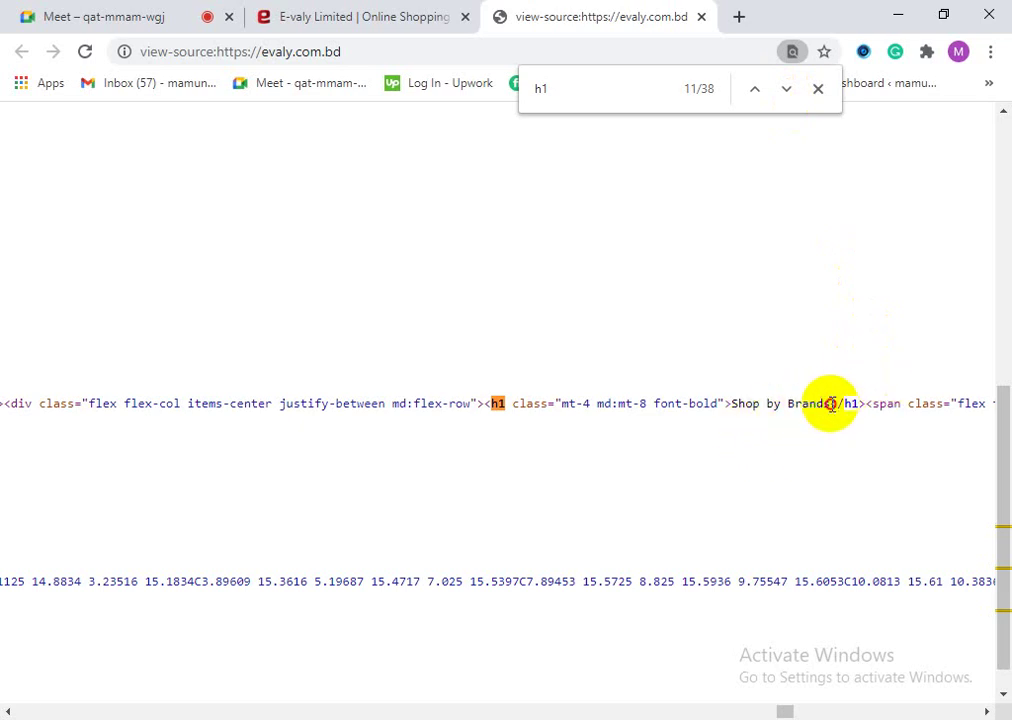
left_click_drag(829, 405, 733, 401)
left_click(737, 401)
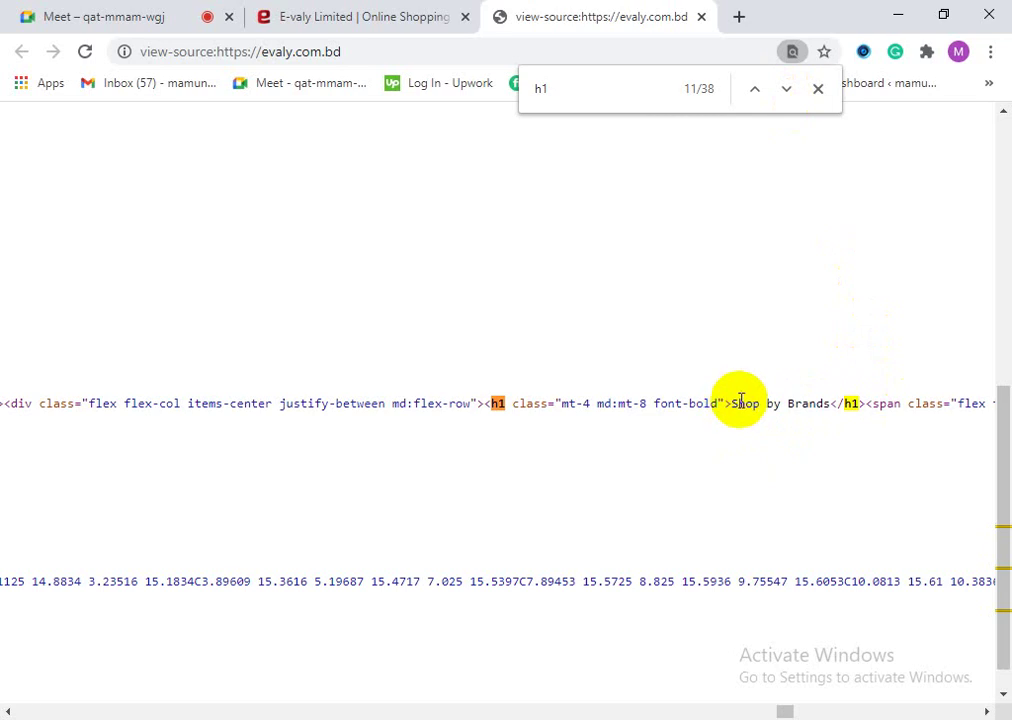
double_click(761, 404)
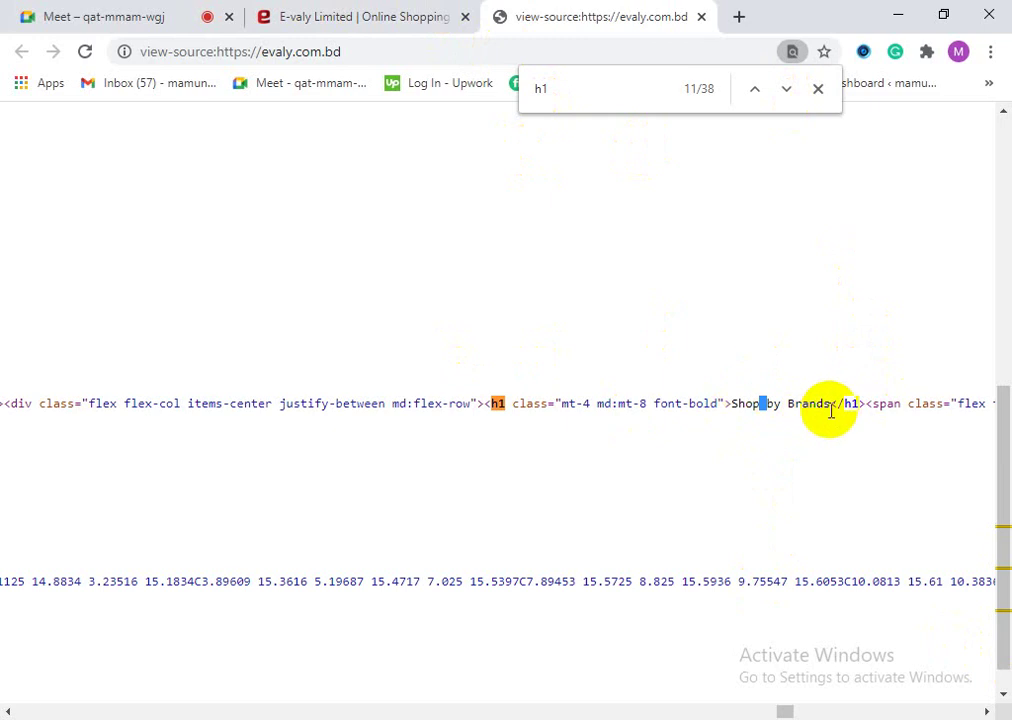
left_click_drag(830, 414, 730, 405)
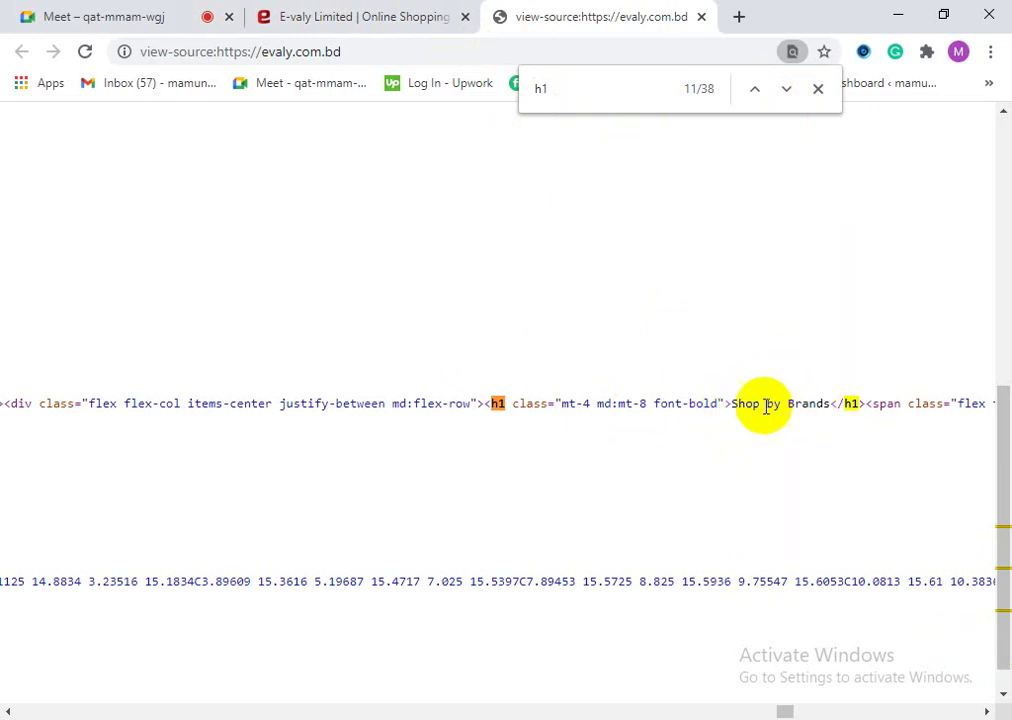
left_click_drag(730, 403, 832, 404)
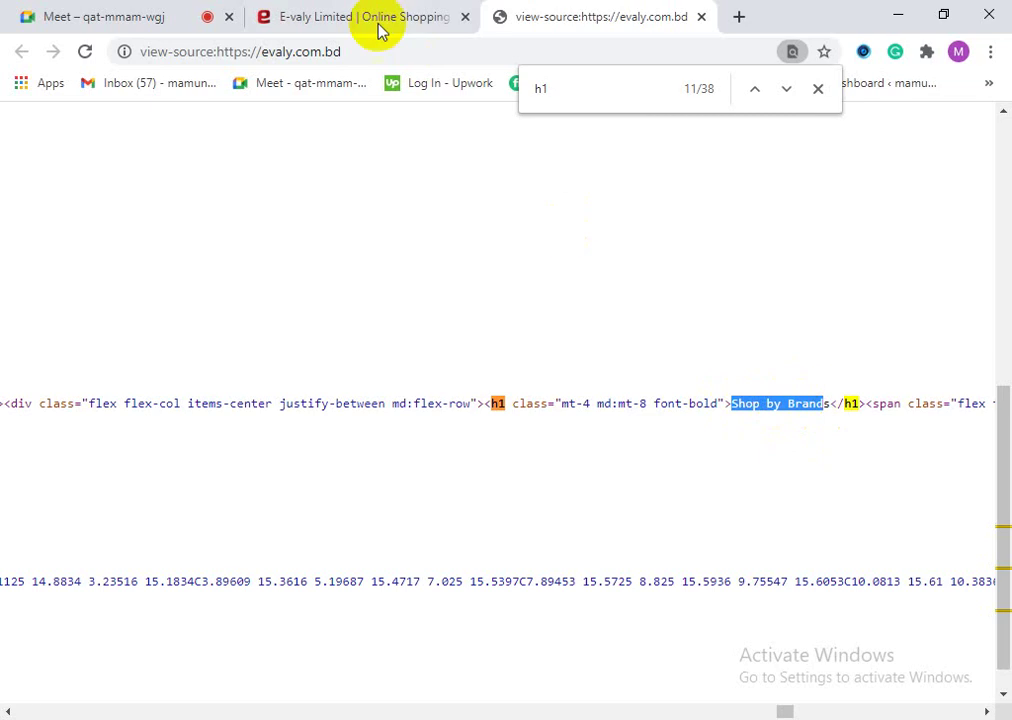
left_click(779, 402)
double_click(809, 405)
left_click(820, 405)
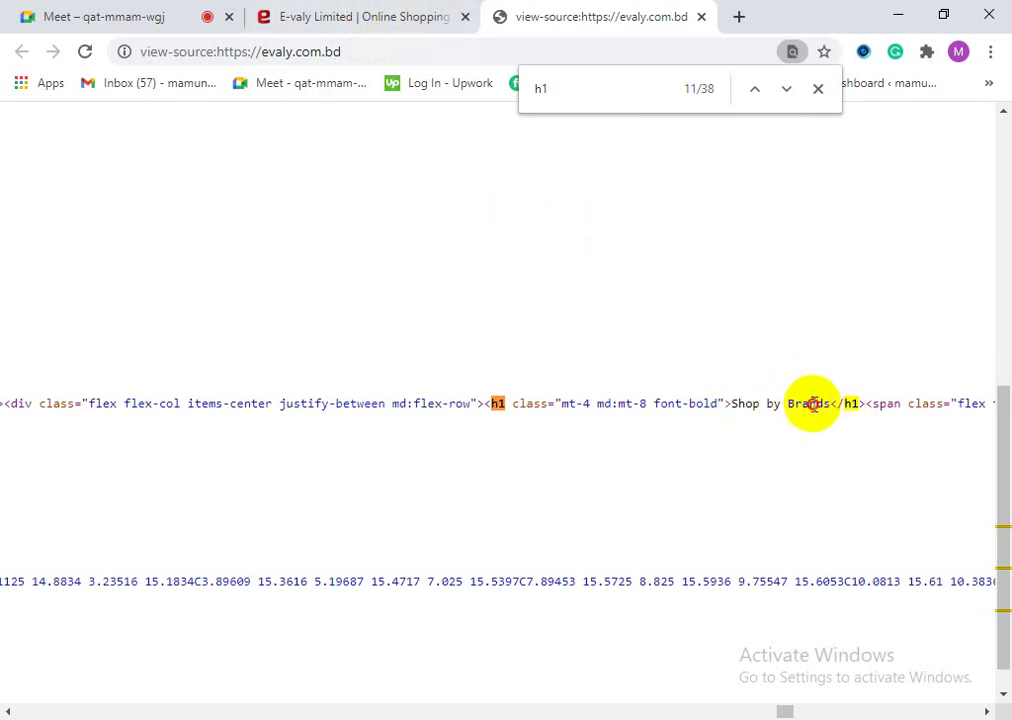
left_click_drag(830, 404, 737, 405)
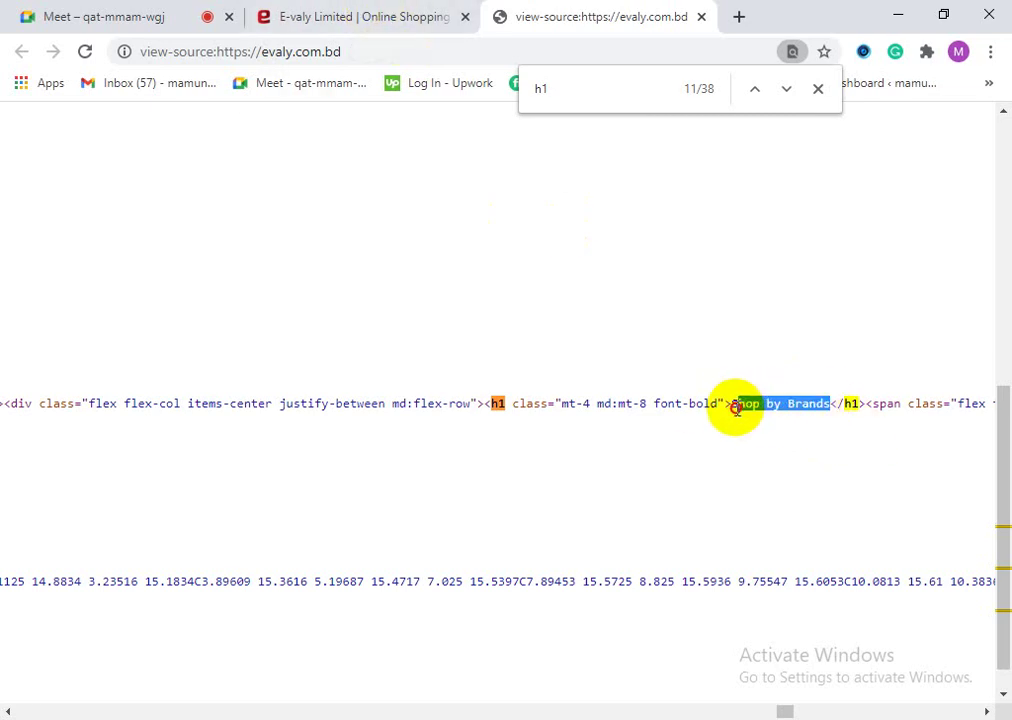
left_click(784, 406)
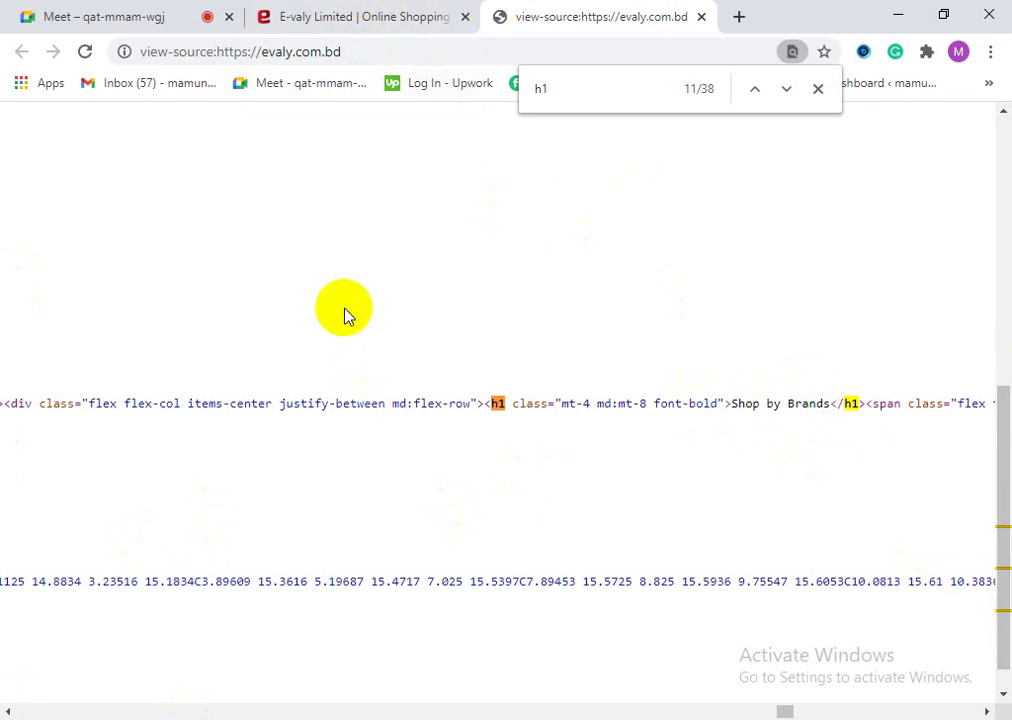
left_click(818, 89)
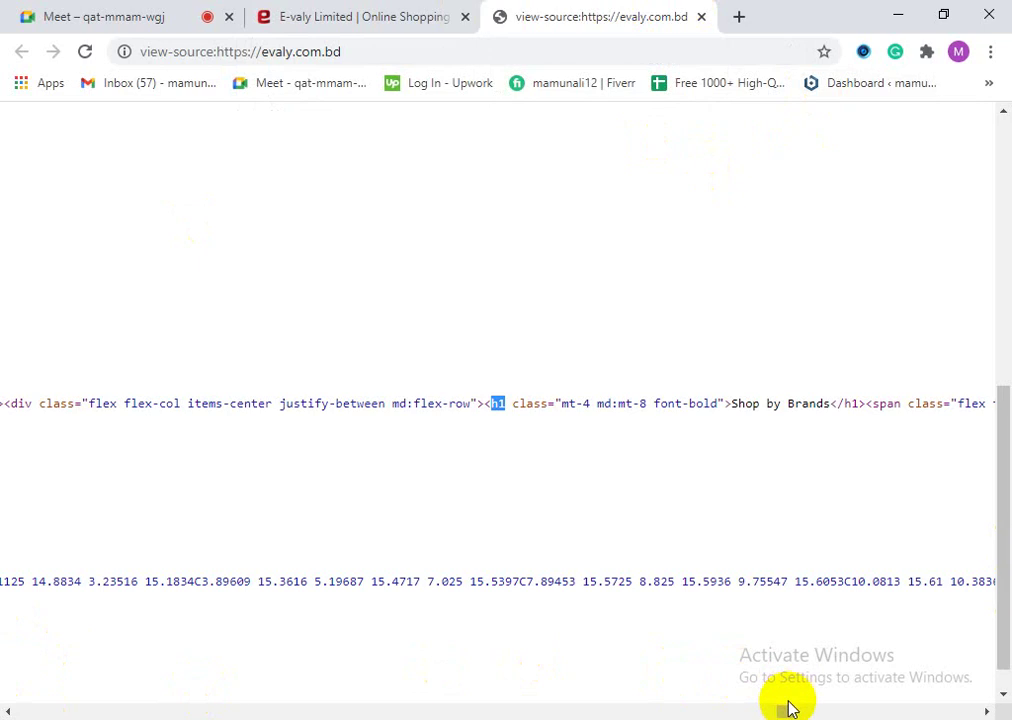
Step: Return to the beginning of the source lines and look through the Evaly page source from first to last line
left_click_drag(789, 710, 40, 710)
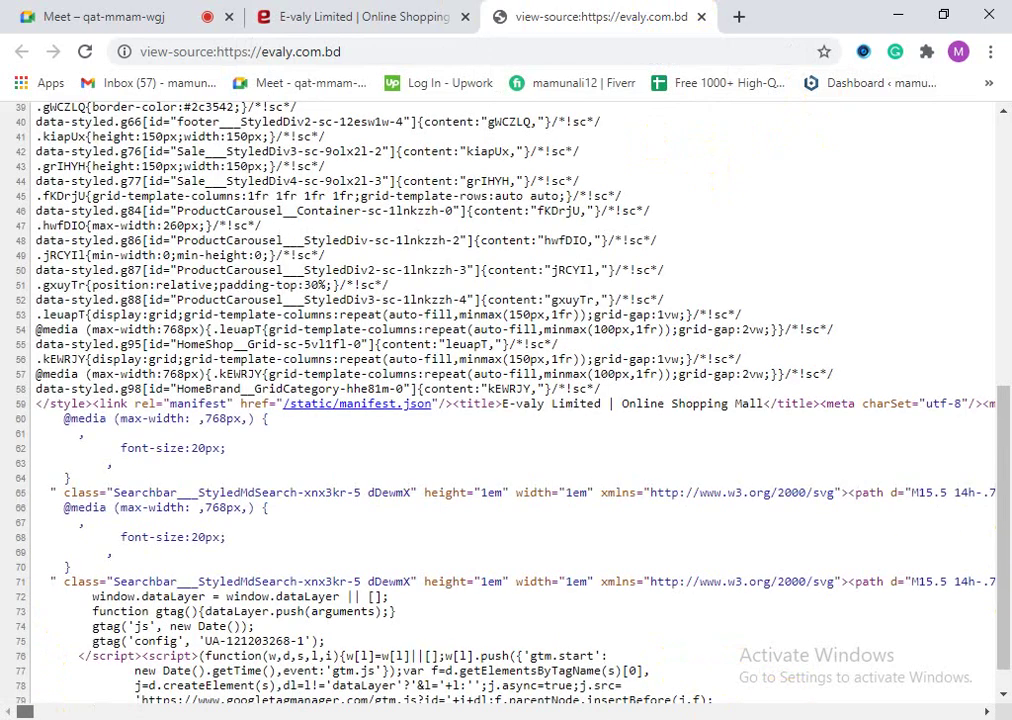
scroll(195, 585, "up", 3)
scroll(195, 585, "up", 12)
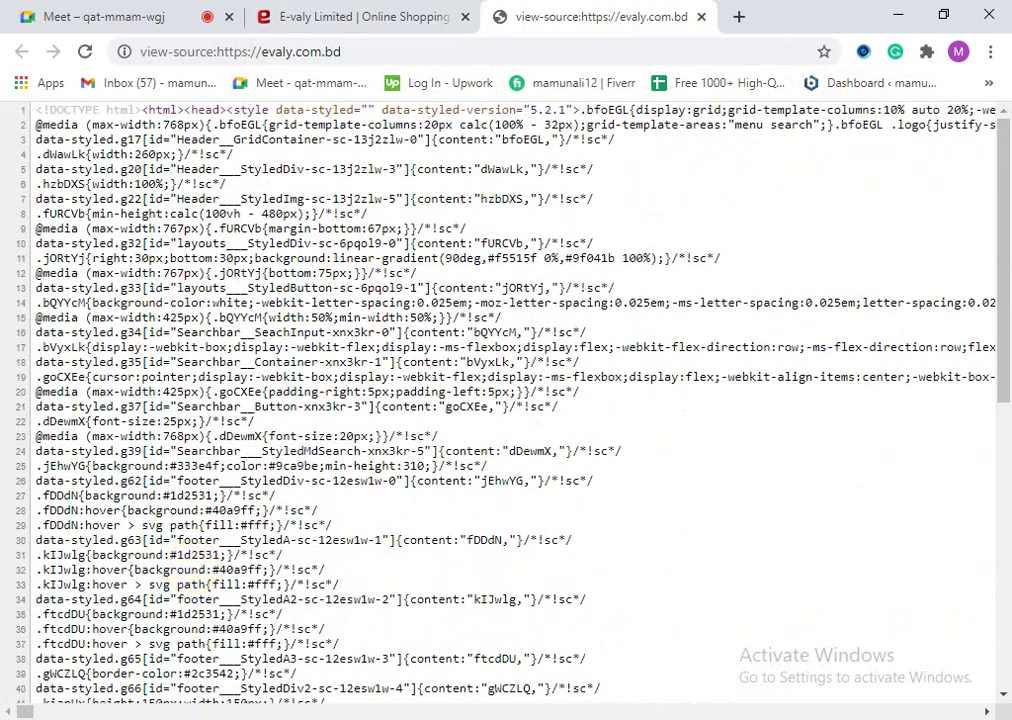
scroll(670, 318, "down", 8)
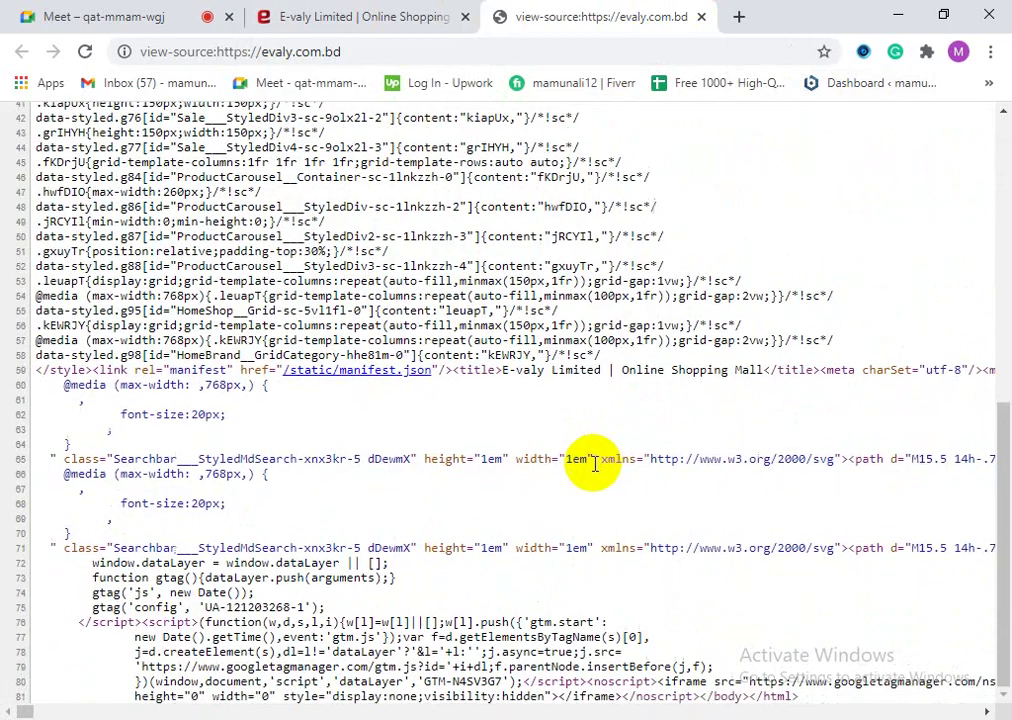
scroll(590, 462, "up", 8)
scroll(605, 445, "up", 1)
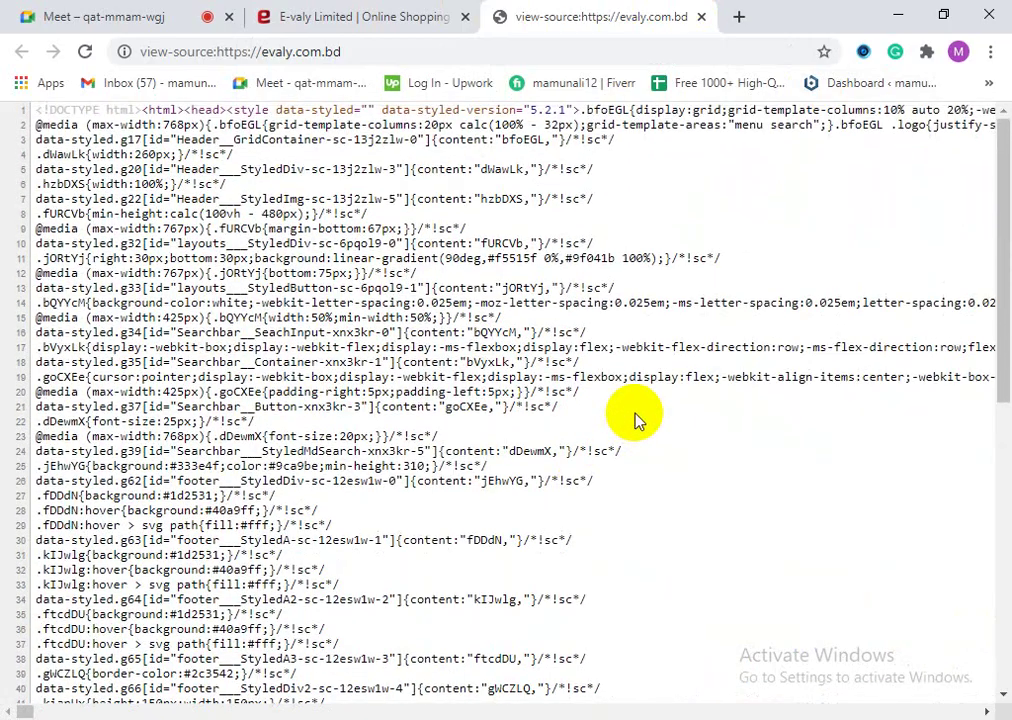
scroll(640, 440, "down", 3)
scroll(648, 480, "down", 4)
scroll(646, 460, "up", 6)
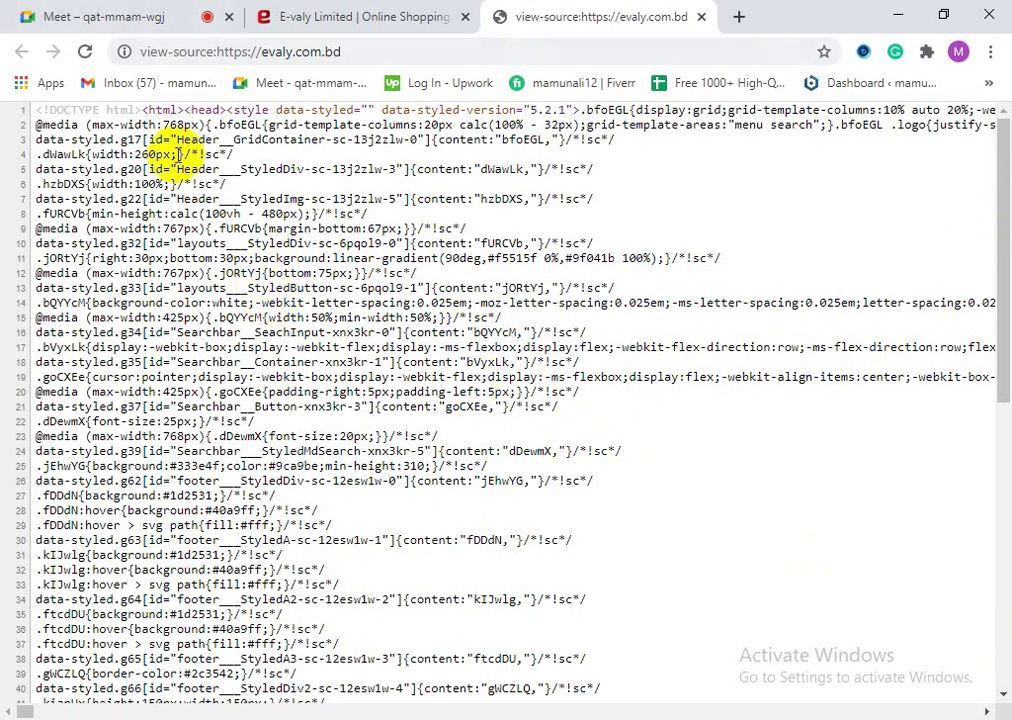
left_click(143, 12)
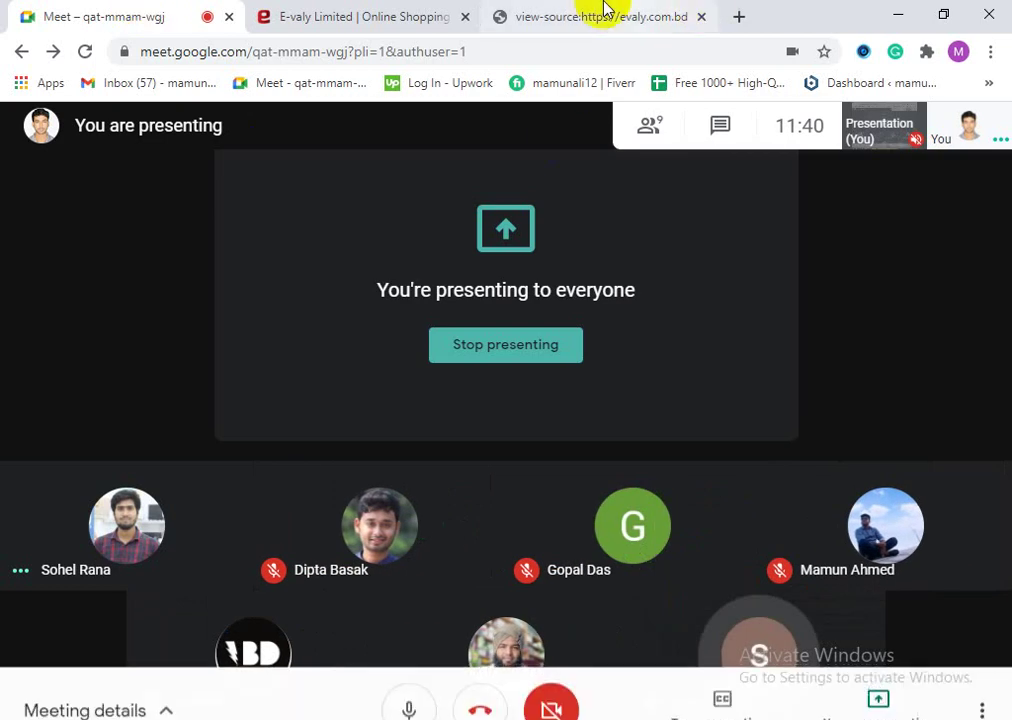
left_click(601, 12)
scroll(481, 594, "down", 1)
scroll(492, 605, "up", 1)
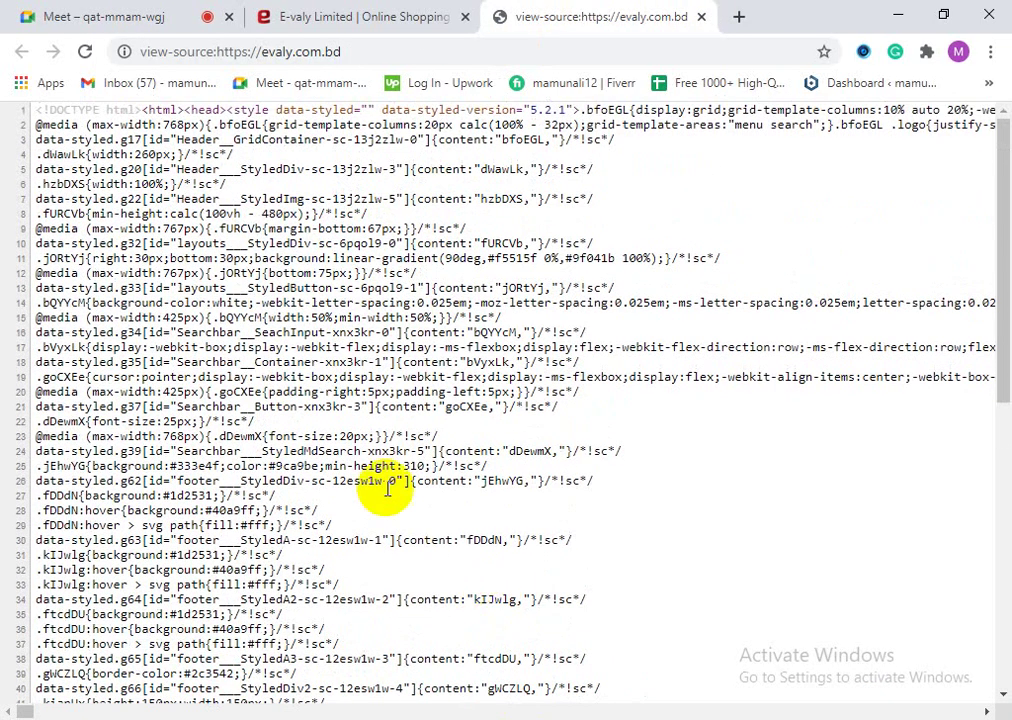
right_click(352, 410)
left_click(283, 370)
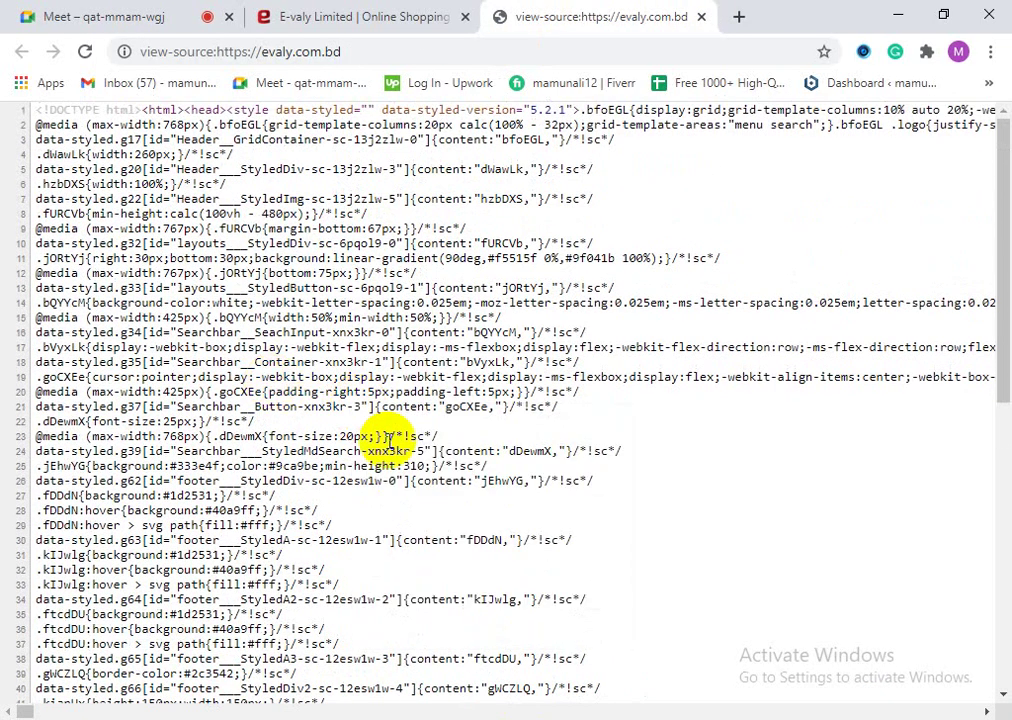
right_click(320, 332)
left_click(252, 338)
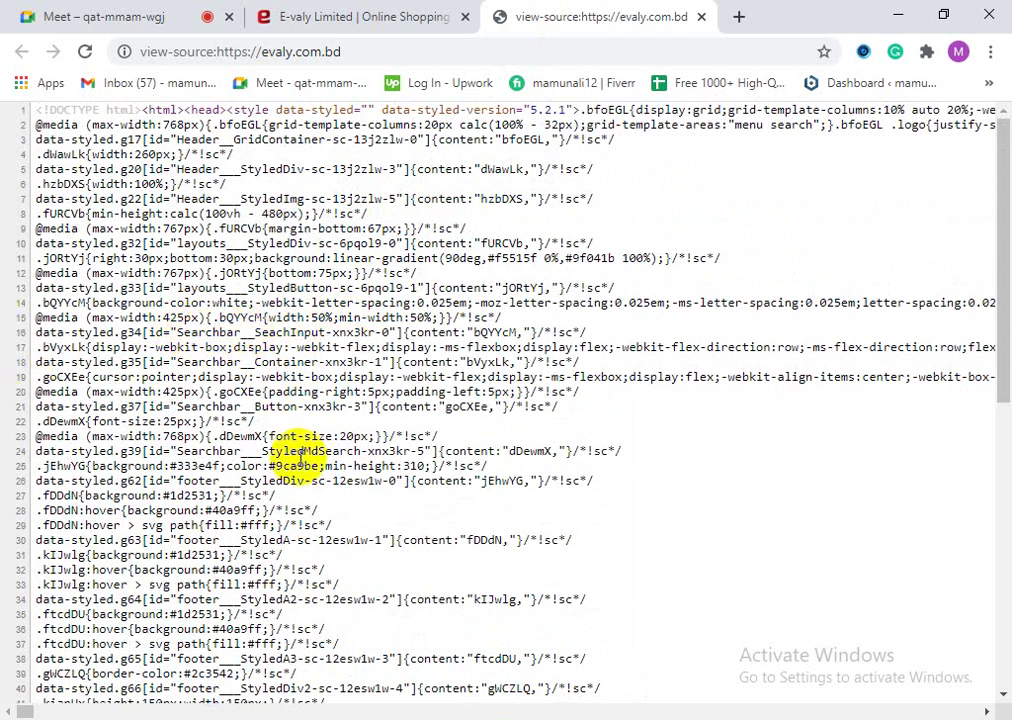
Step: Show the live Evaly home page and look over its product offers, Evaly Express and Shop by Brands sections
left_click(400, 14)
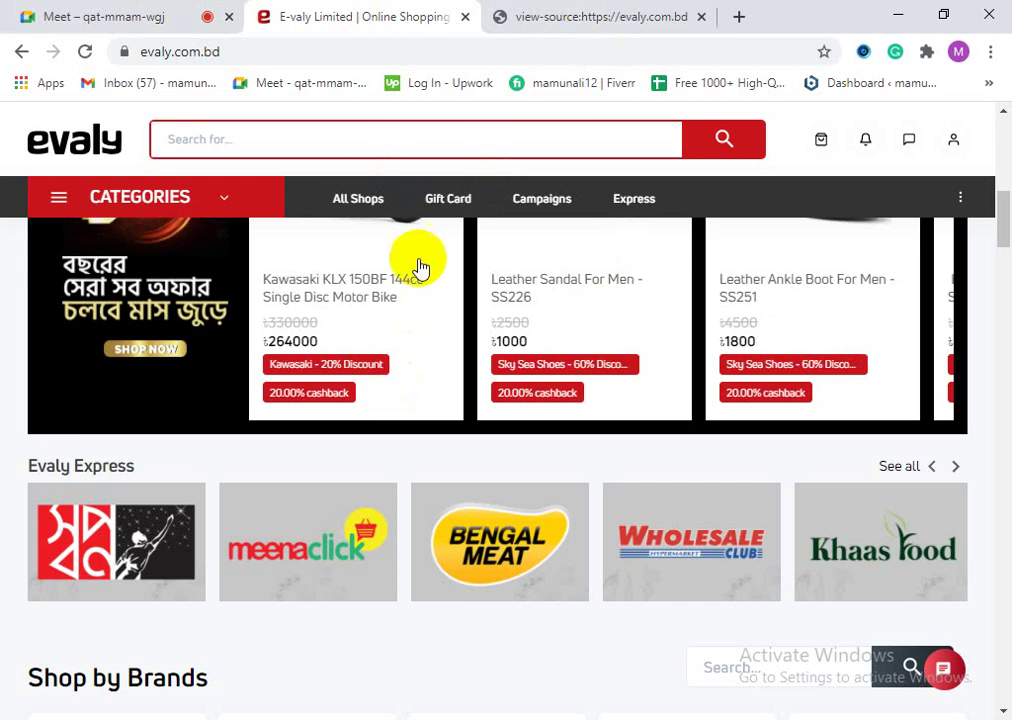
scroll(390, 520, "down", 5)
scroll(409, 510, "up", 5)
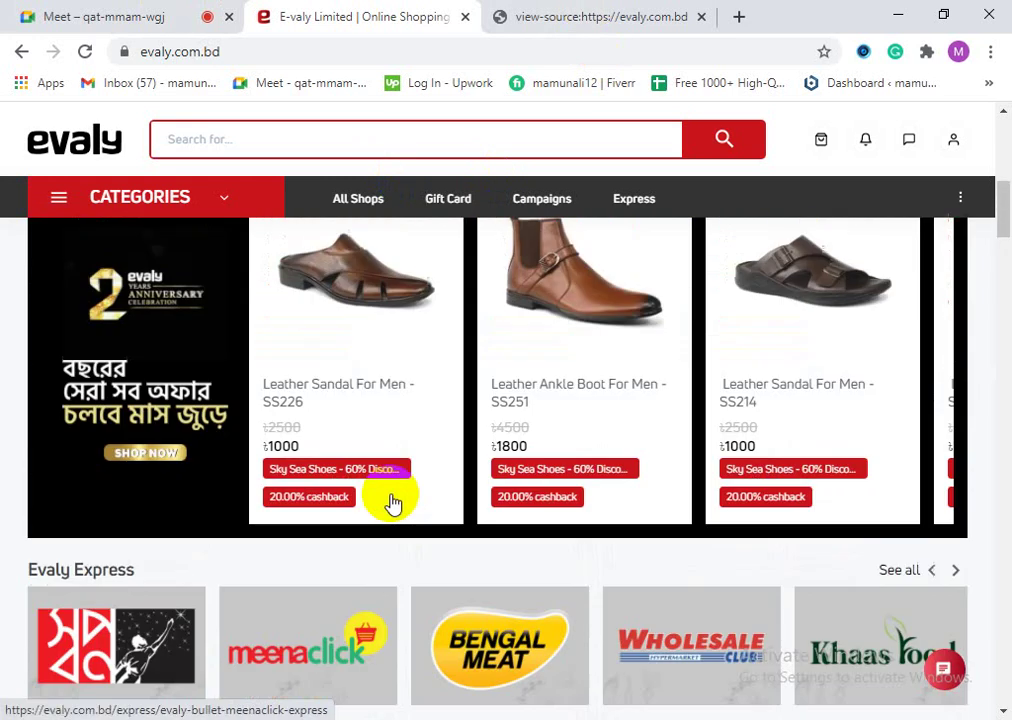
Step: Go back to the Evaly source code and examine the style rules, title tag line and closing scripts
left_click(590, 12)
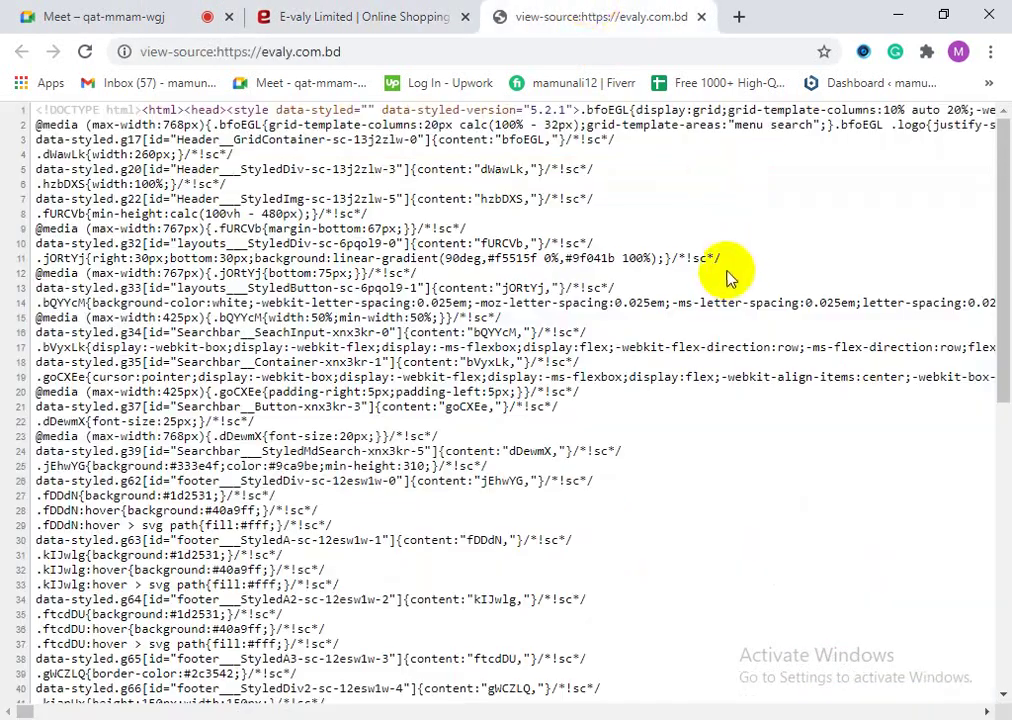
left_click_drag(1001, 192, 978, 147)
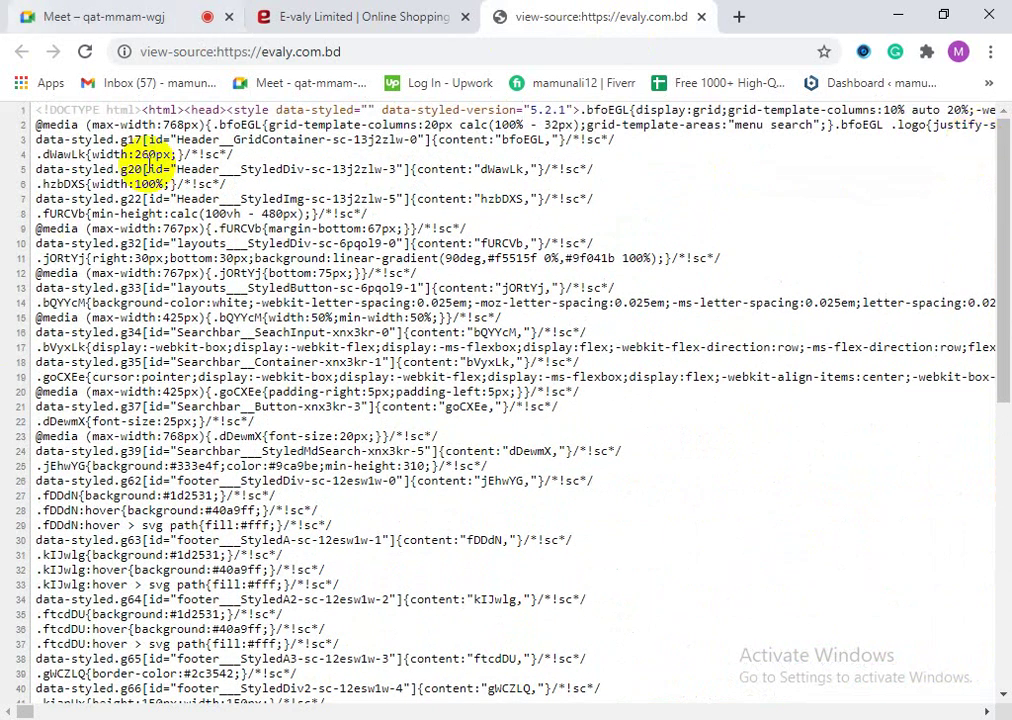
scroll(452, 334, "down", 5)
scroll(553, 576, "down", 1)
scroll(560, 463, "up", 6)
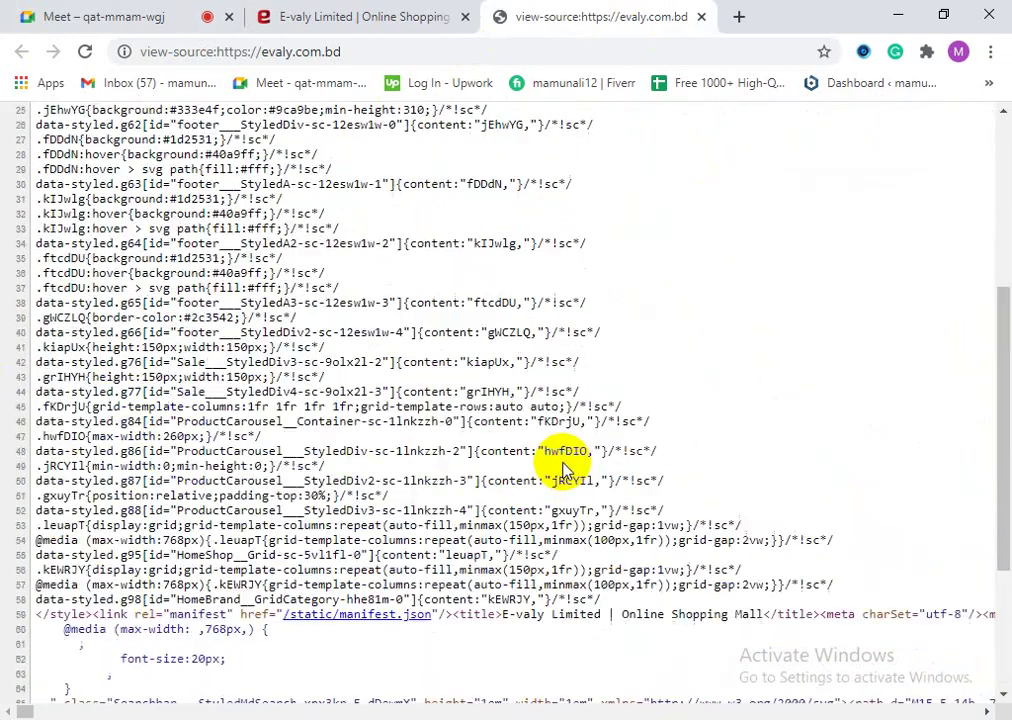
scroll(550, 433, "down", 6)
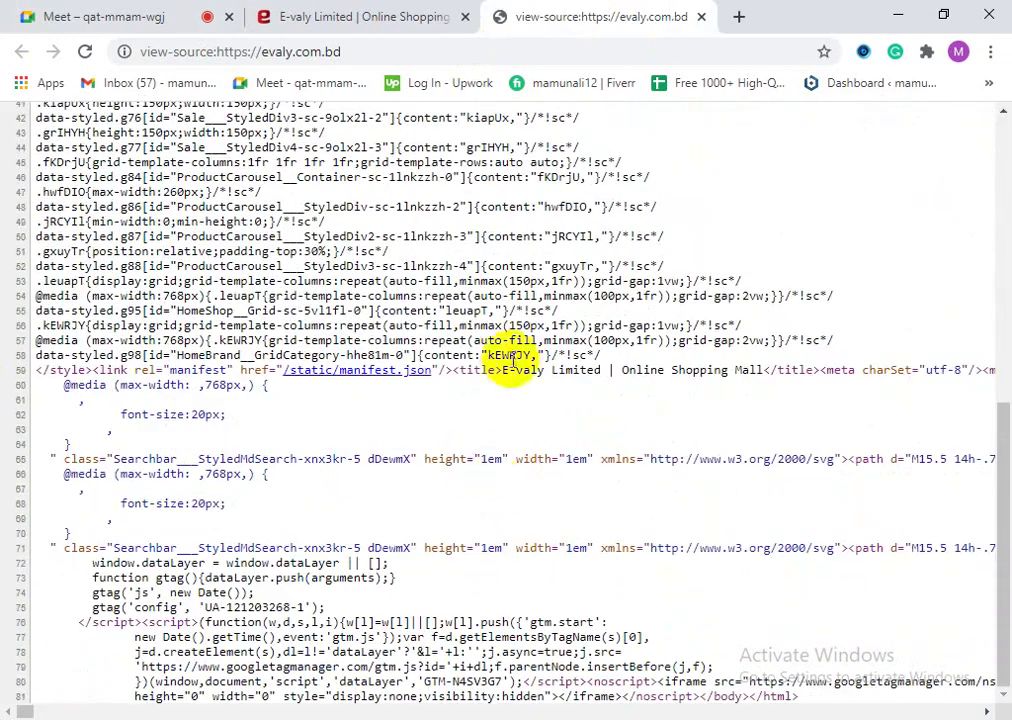
scroll(445, 455, "up", 5)
scroll(440, 459, "up", 2)
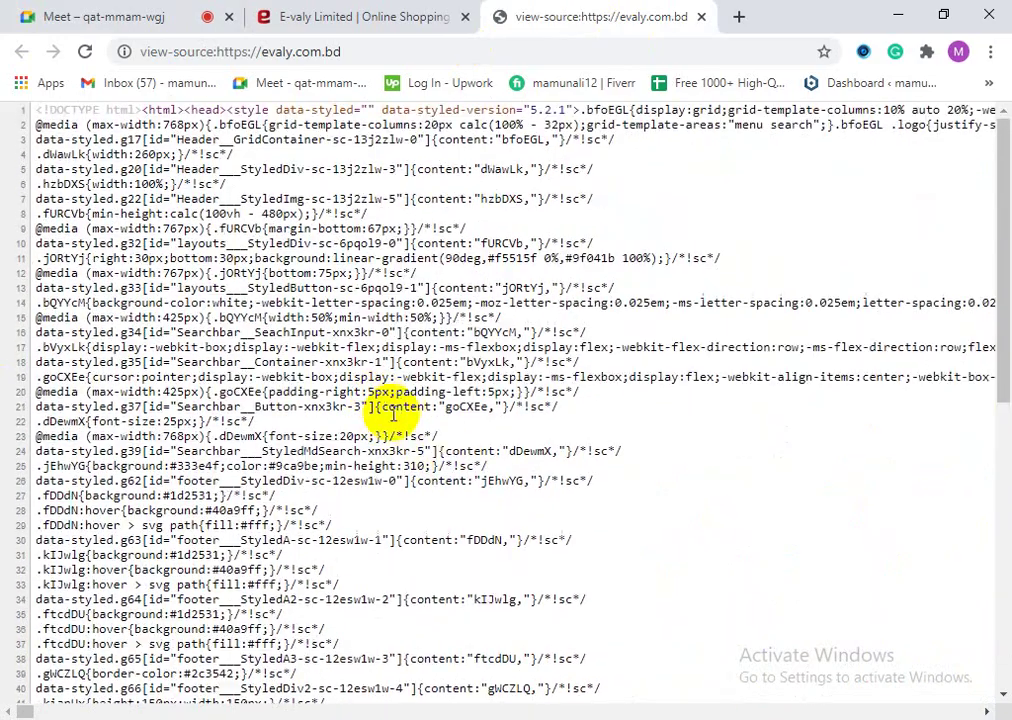
scroll(459, 459, "down", 7)
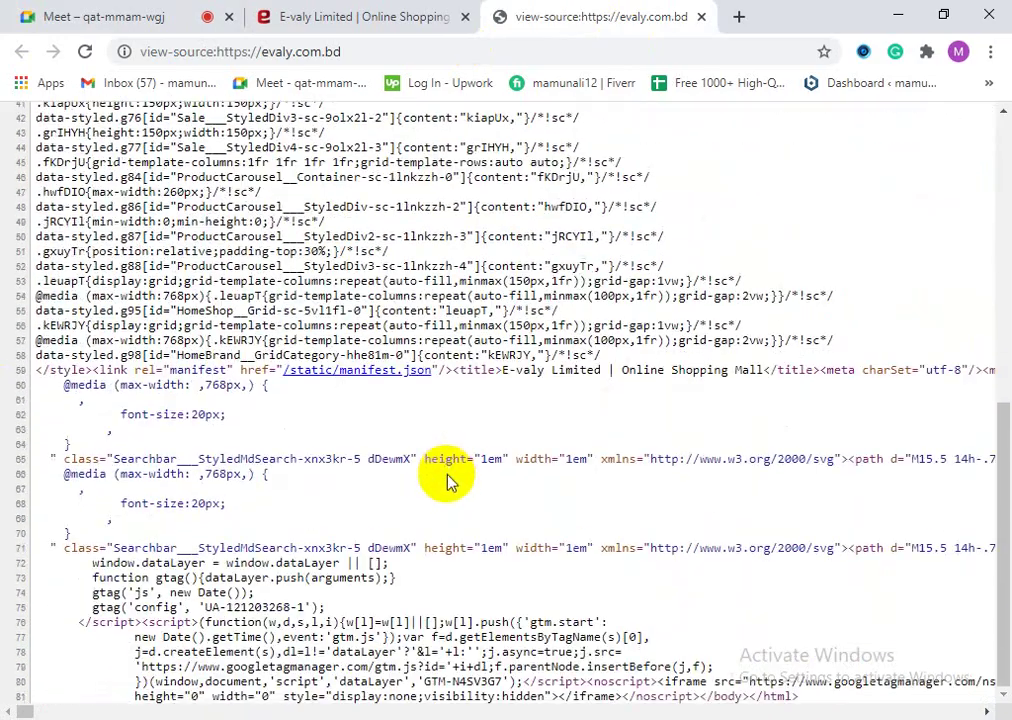
Step: Close the Evaly page source and open a new blank tab beside the Evaly home page
scroll(578, 345, "up", 1)
scroll(575, 342, "up", 6)
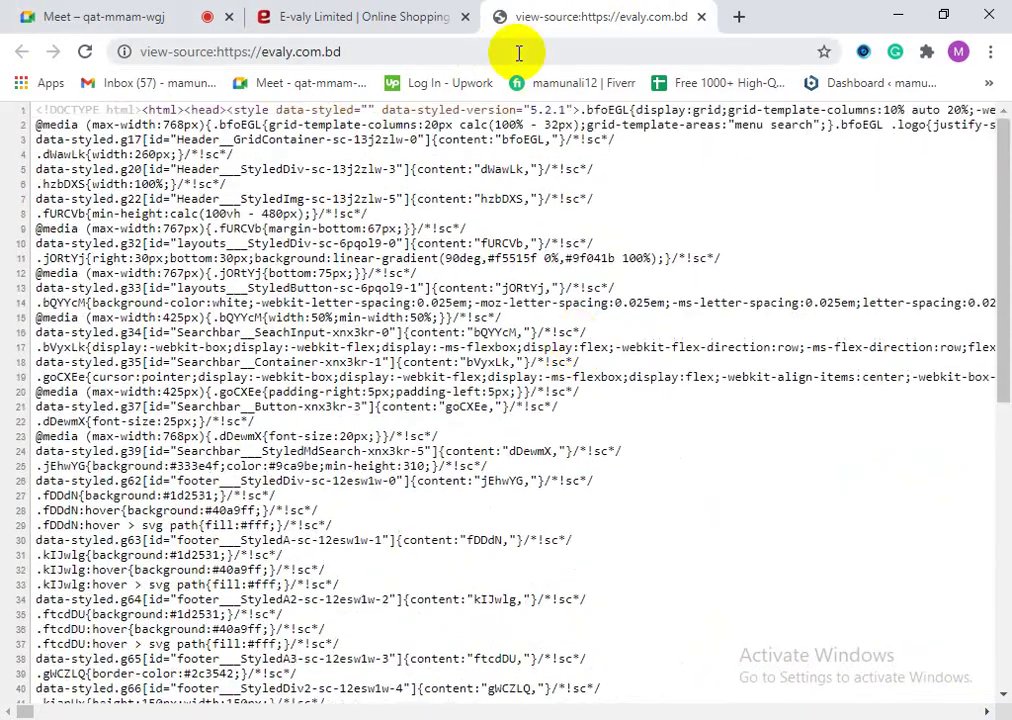
left_click(701, 16)
left_click(503, 16)
left_click(405, 17)
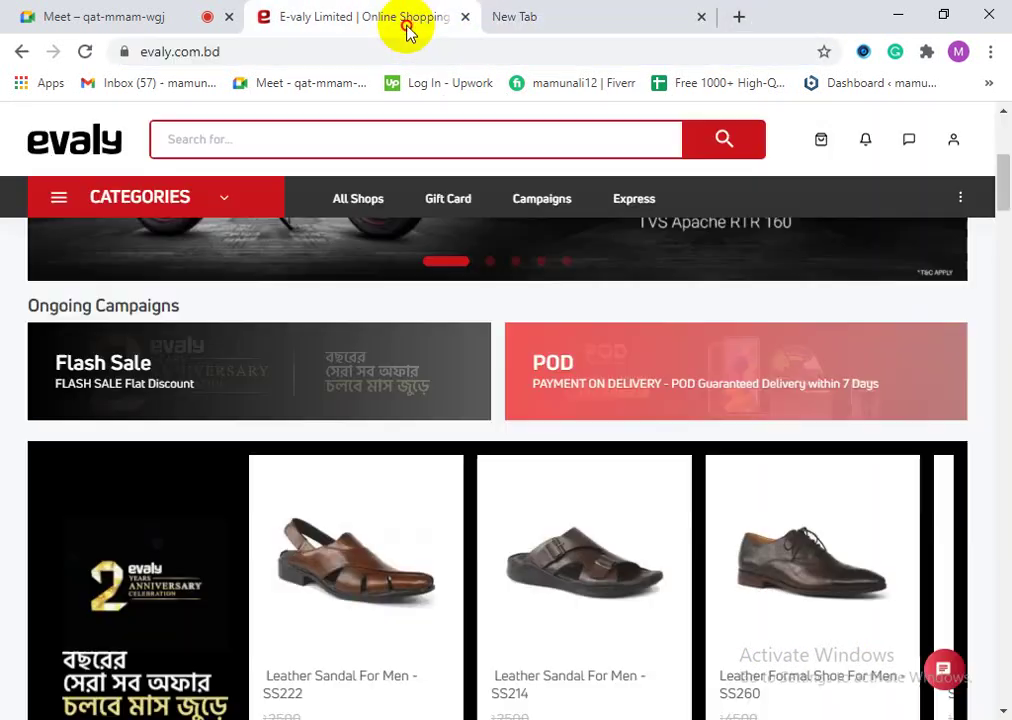
left_click(530, 18)
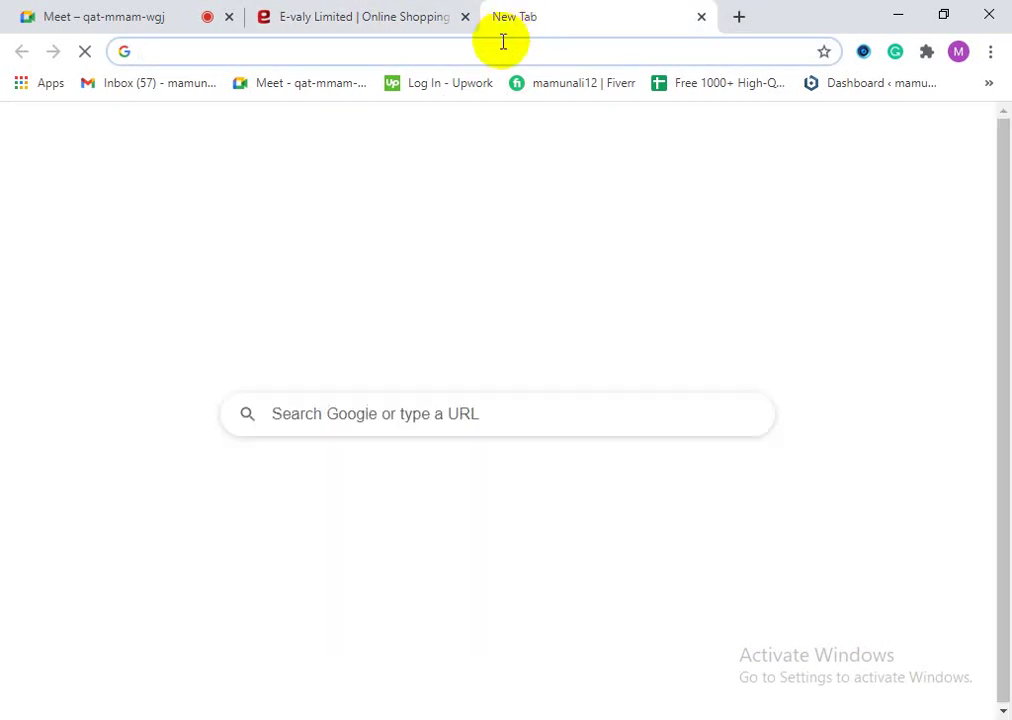
type("key")
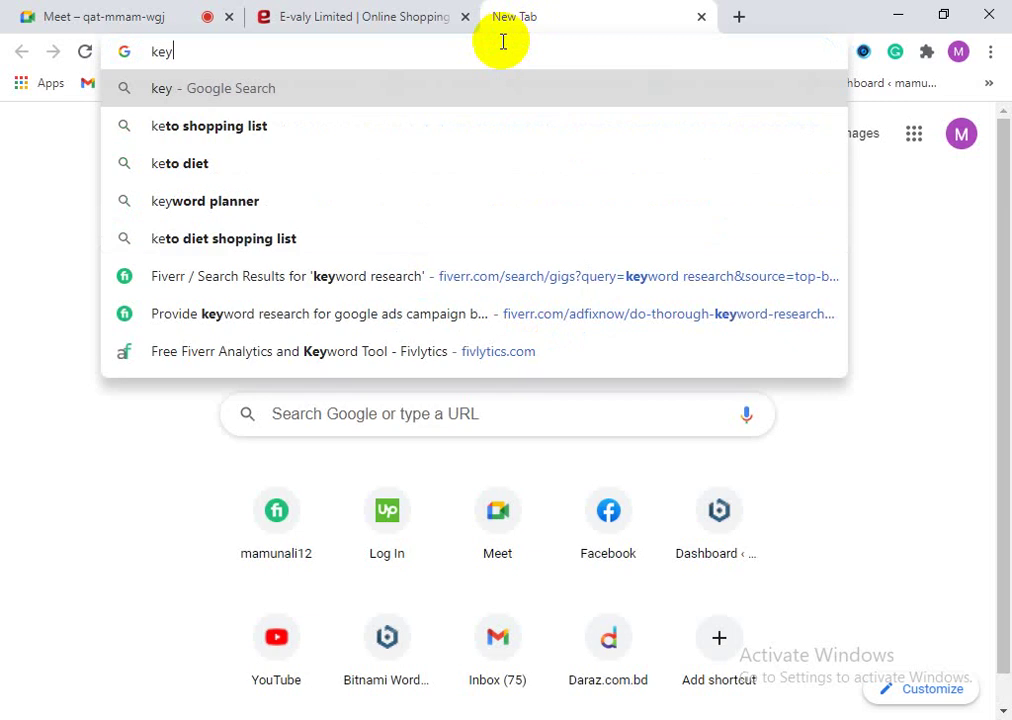
key("BackSpace")
key("BackSpace")
key("BackSpace")
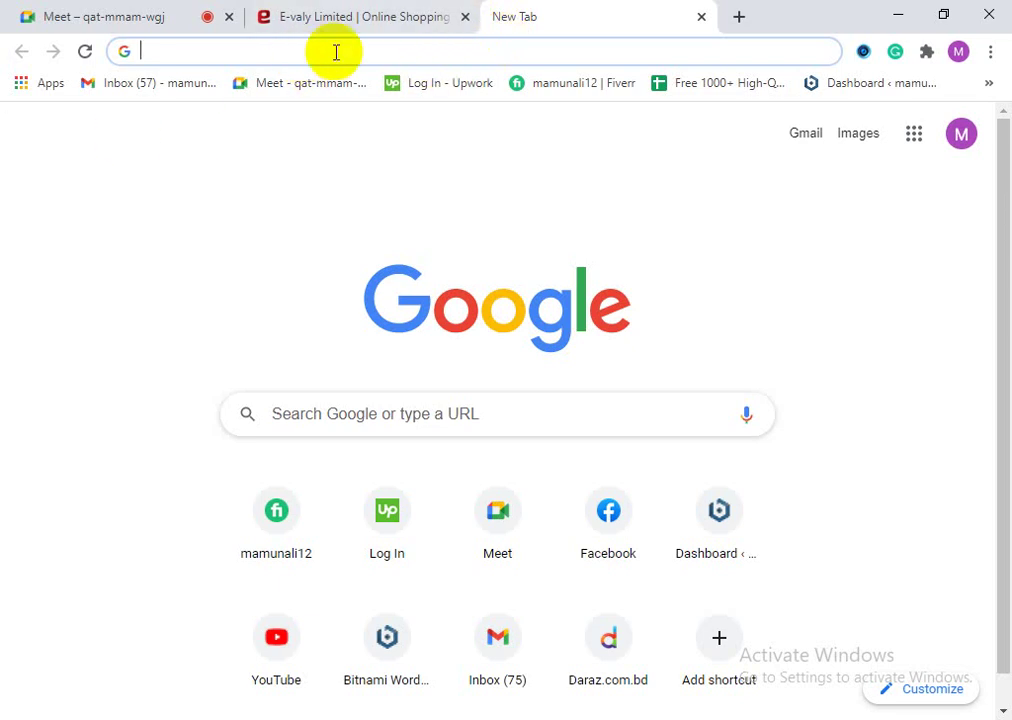
Step: Check the list of installed browser extensions and close it again
left_click(926, 52)
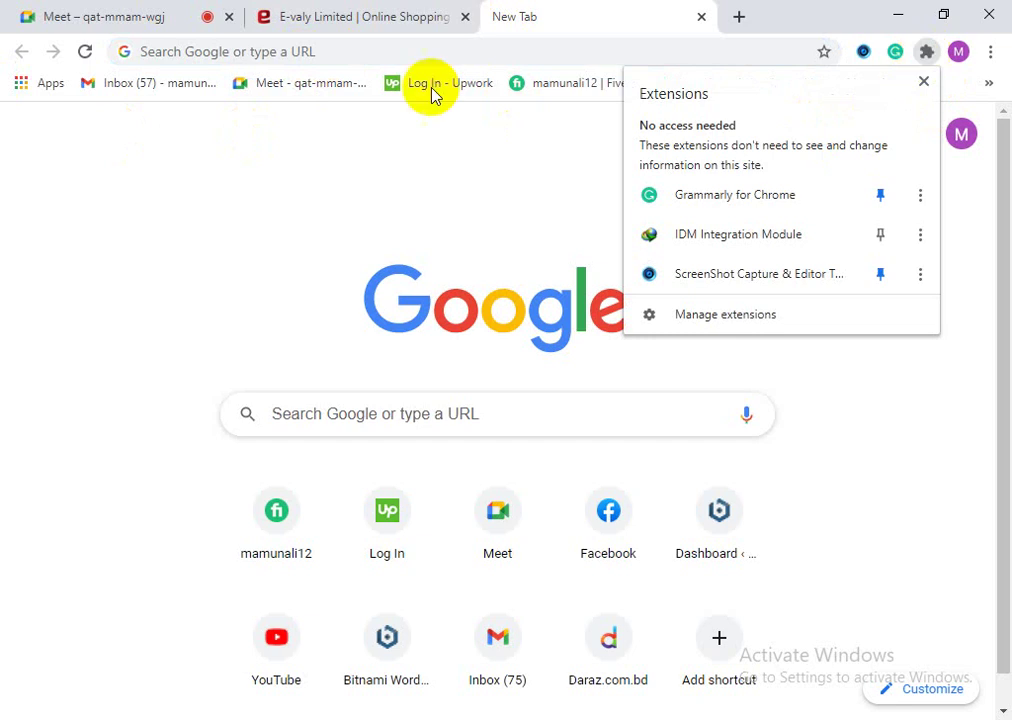
left_click(488, 22)
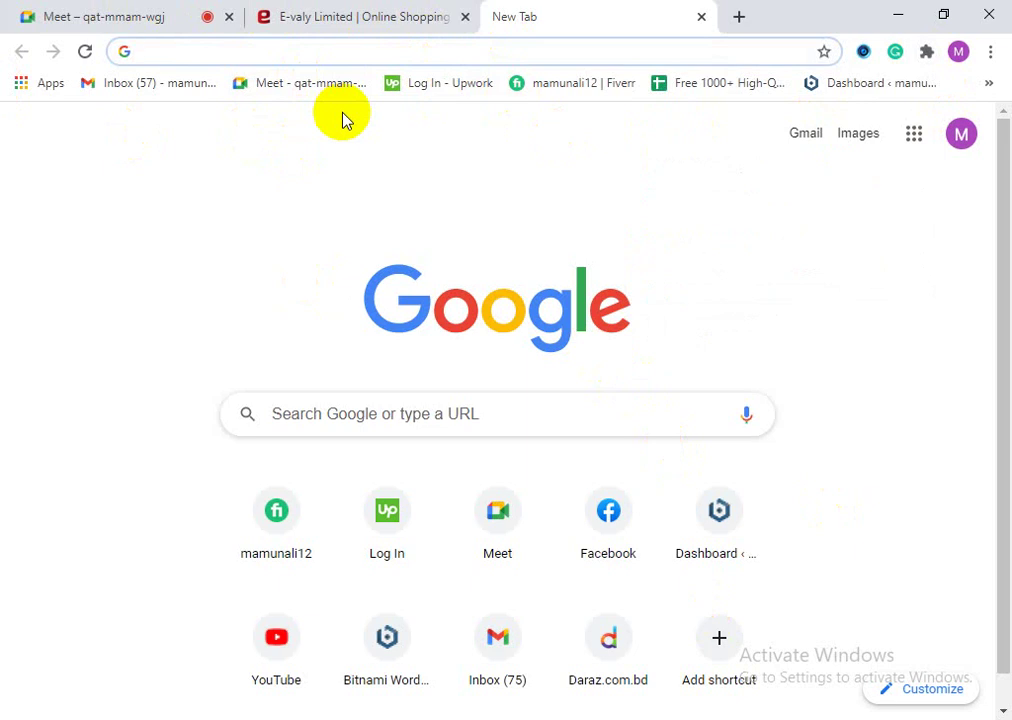
left_click(405, 530)
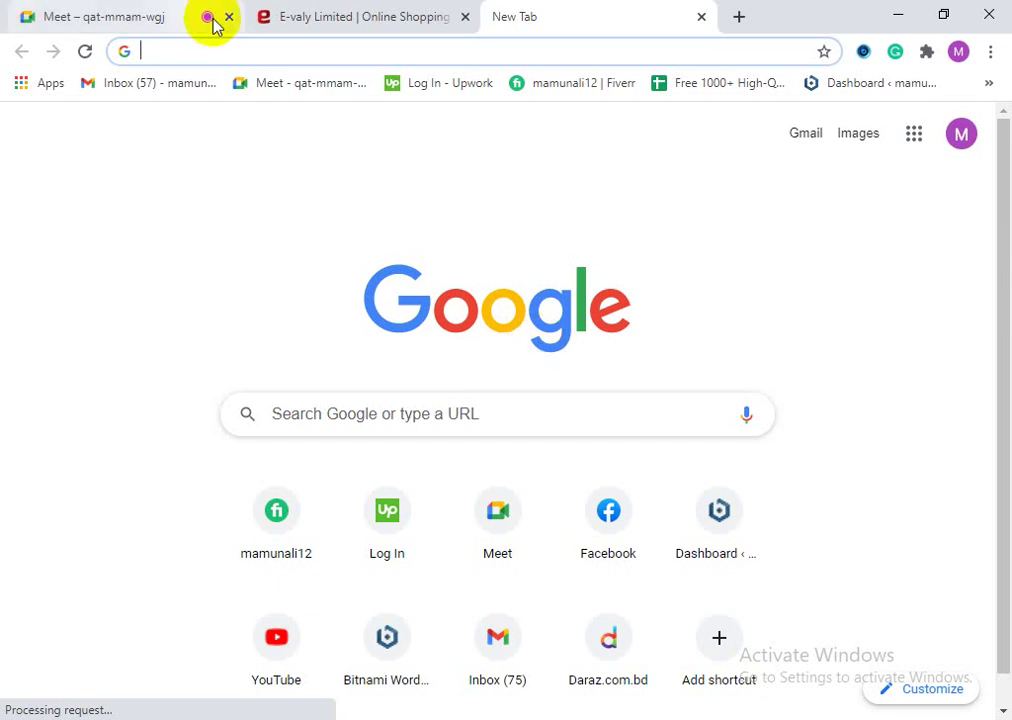
Step: Check the participant list in the Google Meet call, close it and return to the blank tab
left_click(131, 17)
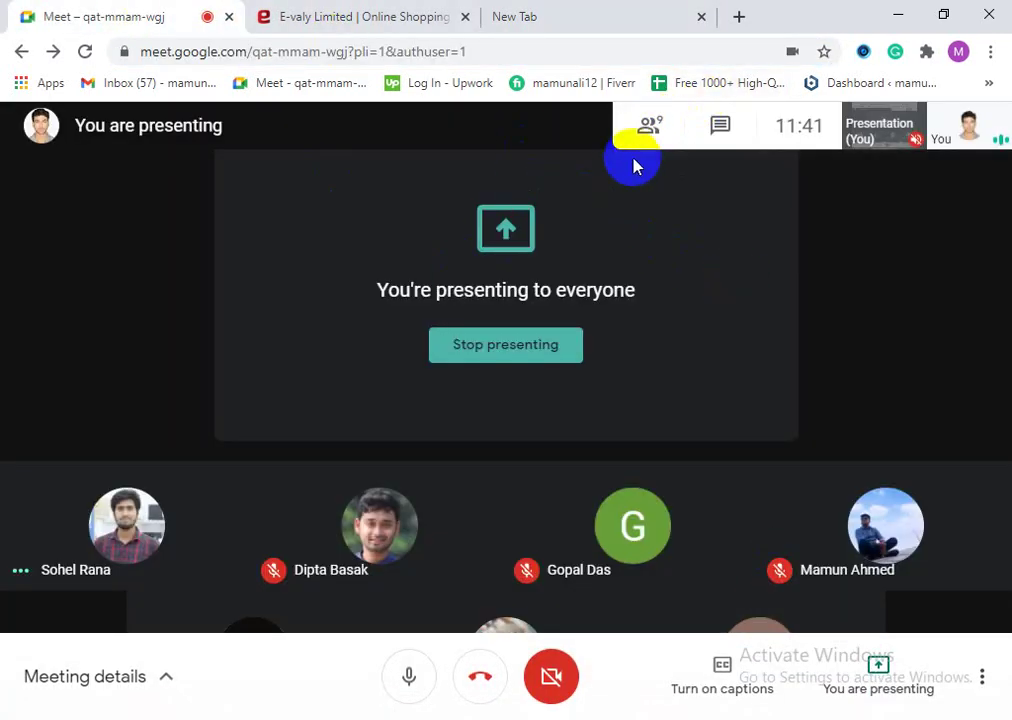
left_click(647, 128)
scroll(842, 500, "down", 1)
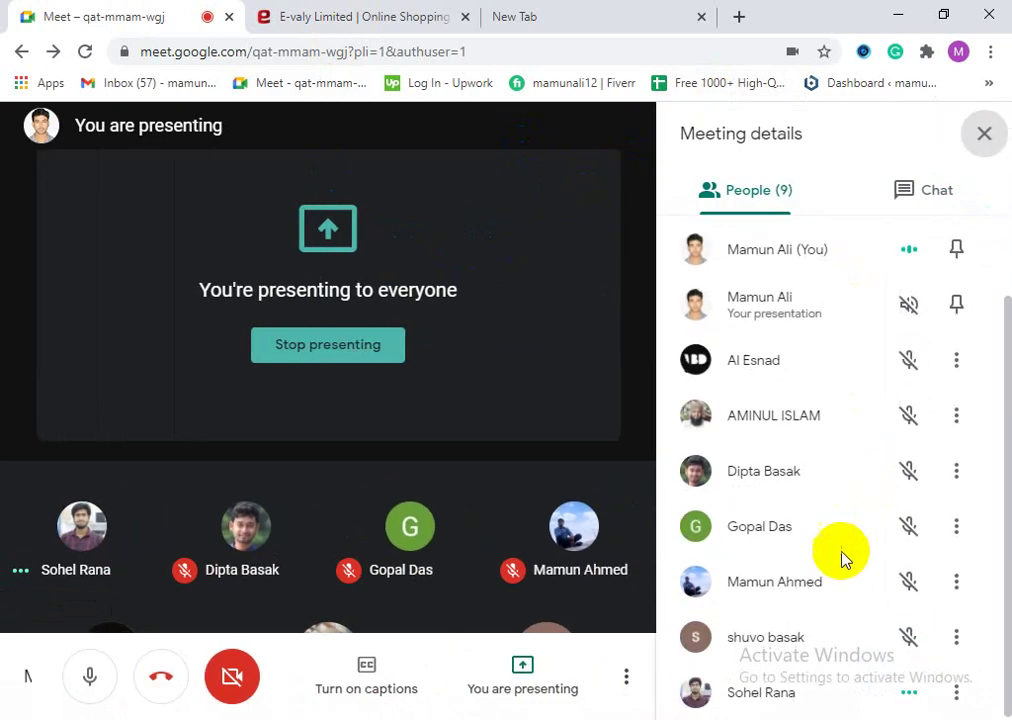
left_click(983, 140)
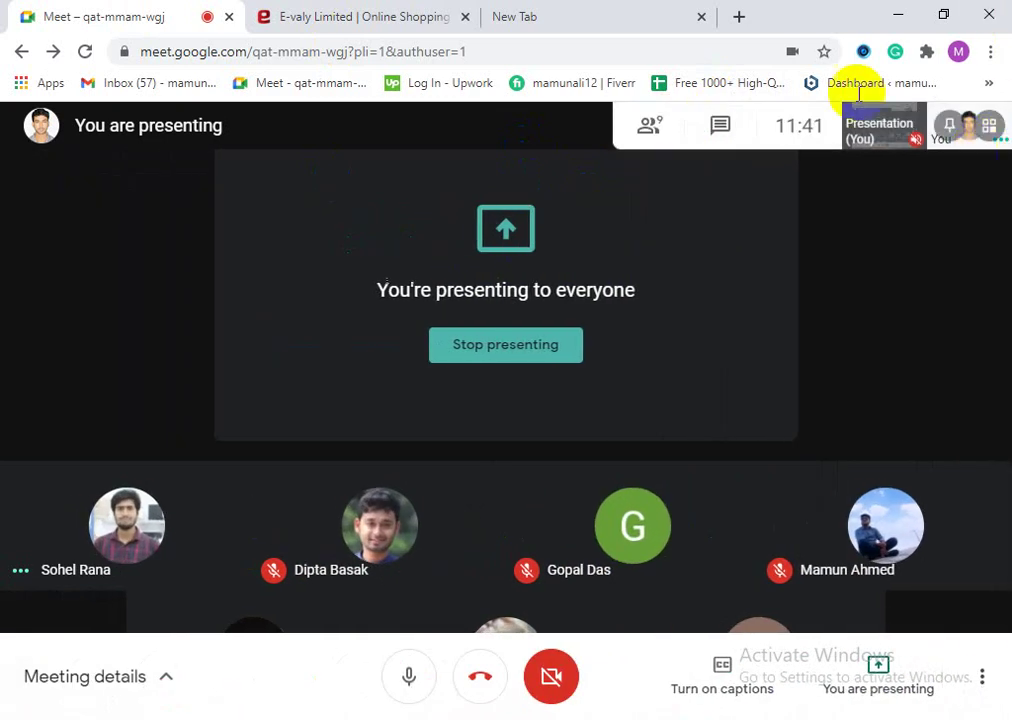
left_click(526, 14)
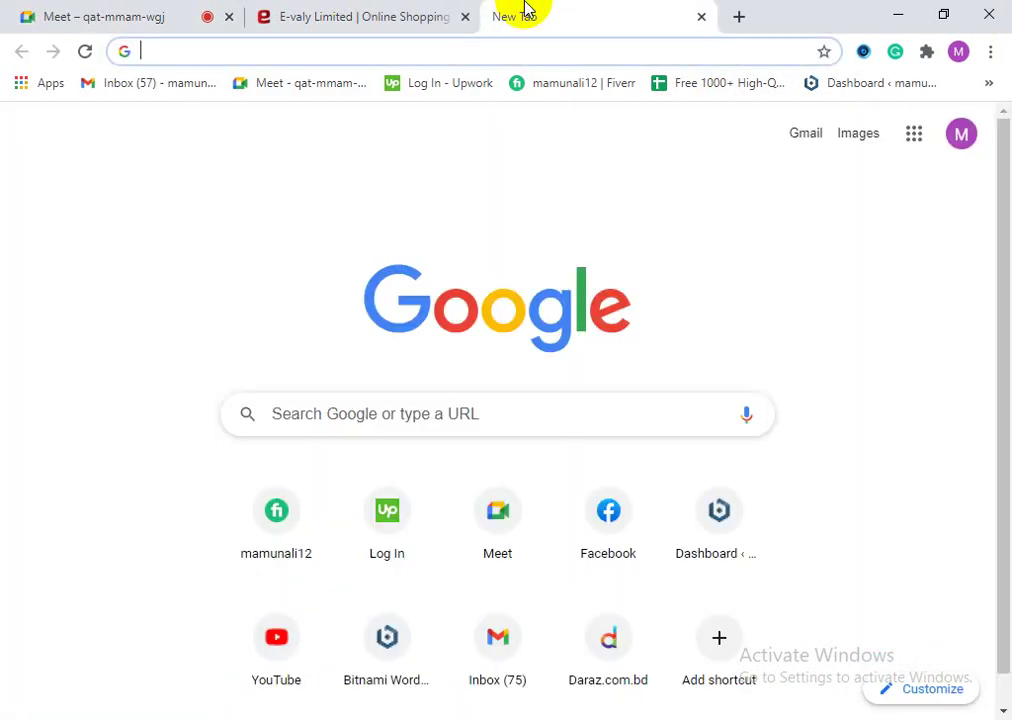
Step: Search Google for "health" and highlight the search term on the results page to point it out
left_click(215, 51)
left_click(104, 345)
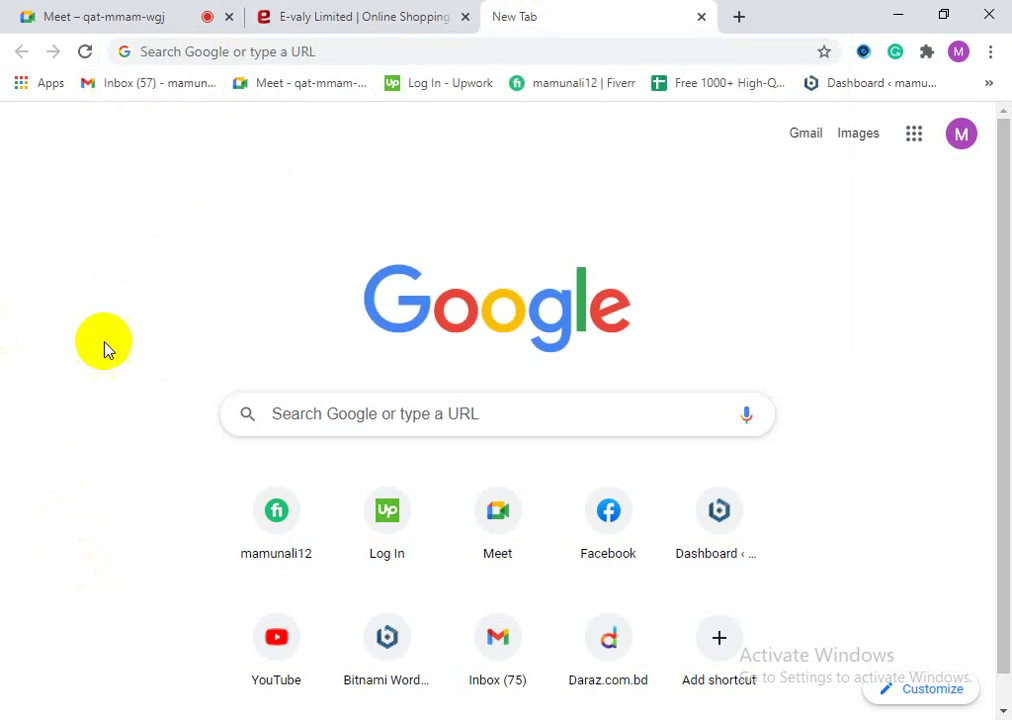
left_click(200, 50)
type("he")
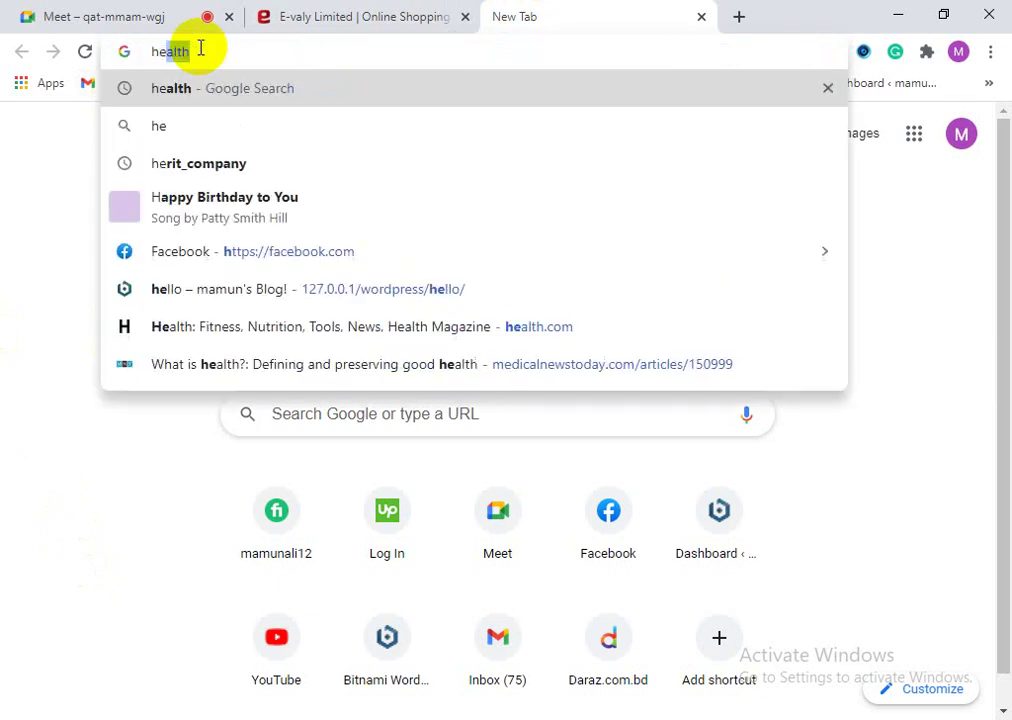
type("alth")
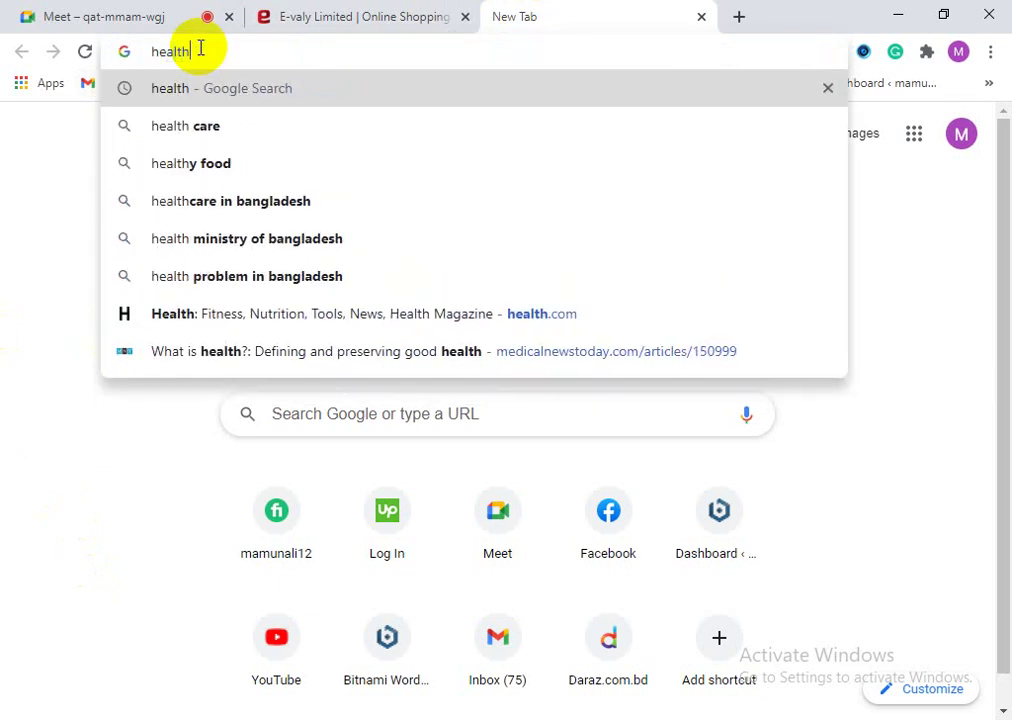
key("Return")
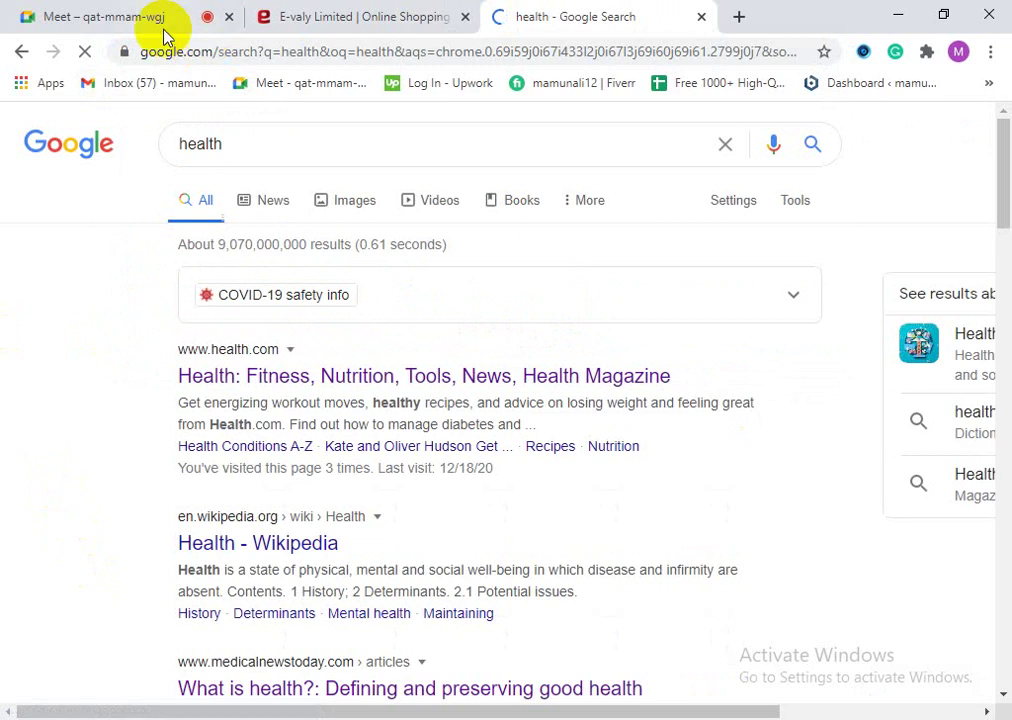
double_click(224, 145)
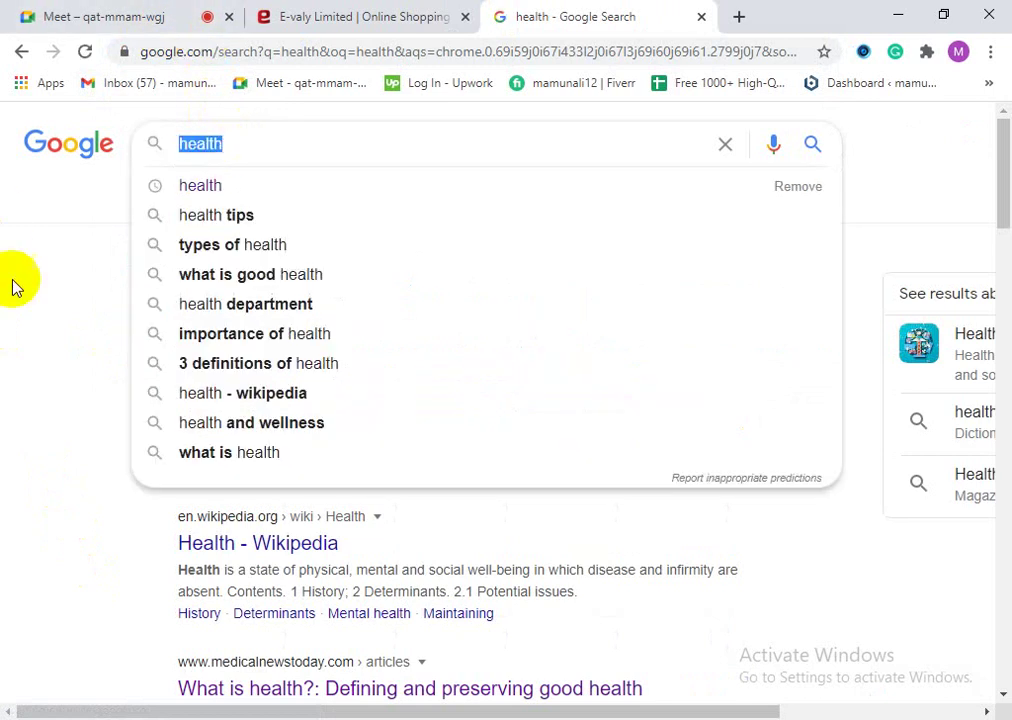
left_click(26, 316)
Step: Replace the search term with the presenter's first name and look through the Google results
double_click(246, 131)
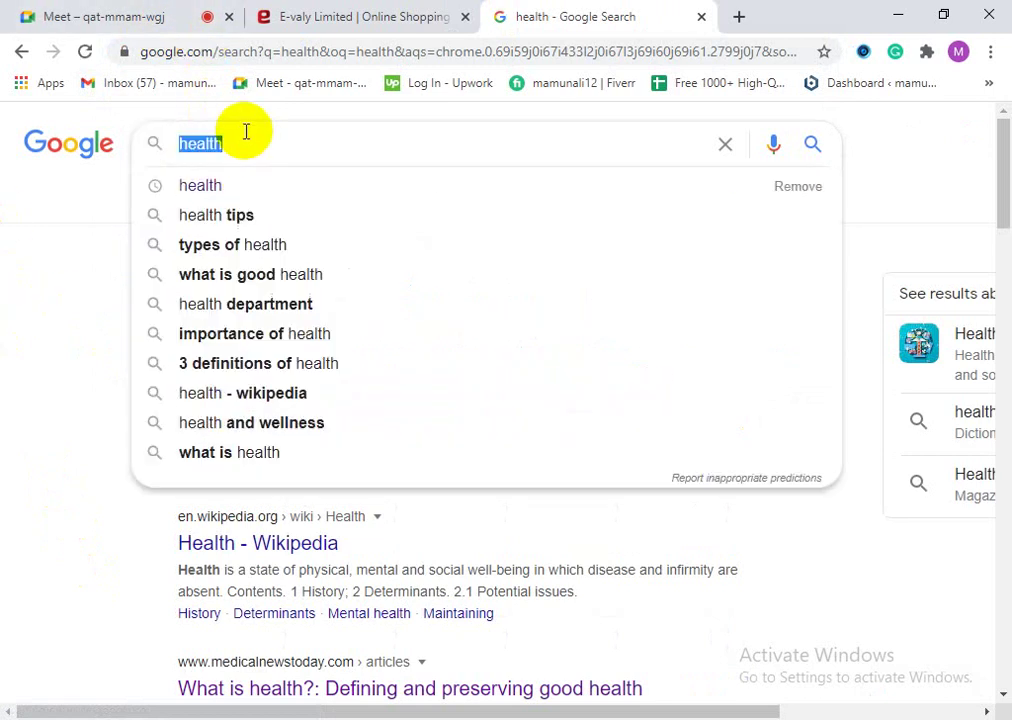
type("mamun")
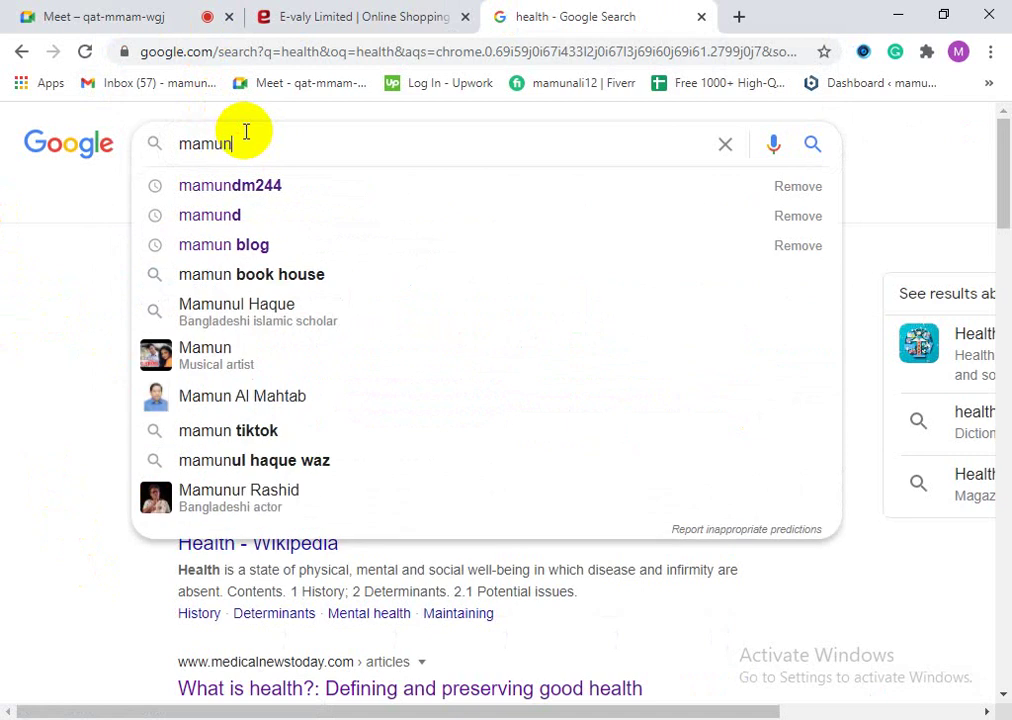
key("Return")
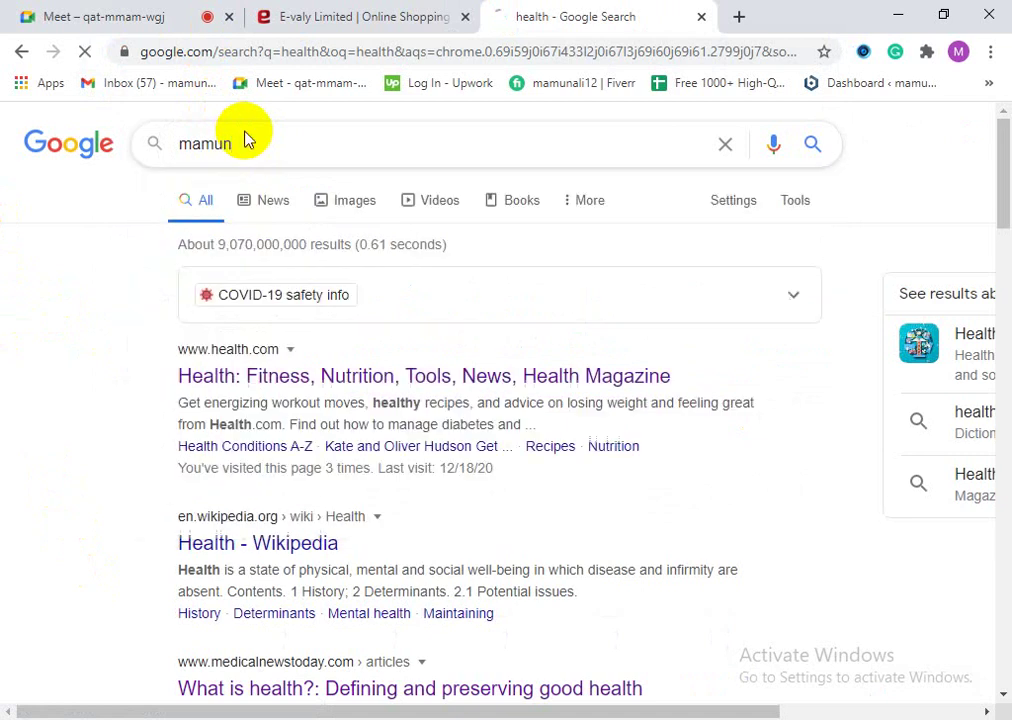
scroll(289, 316, "down", 10)
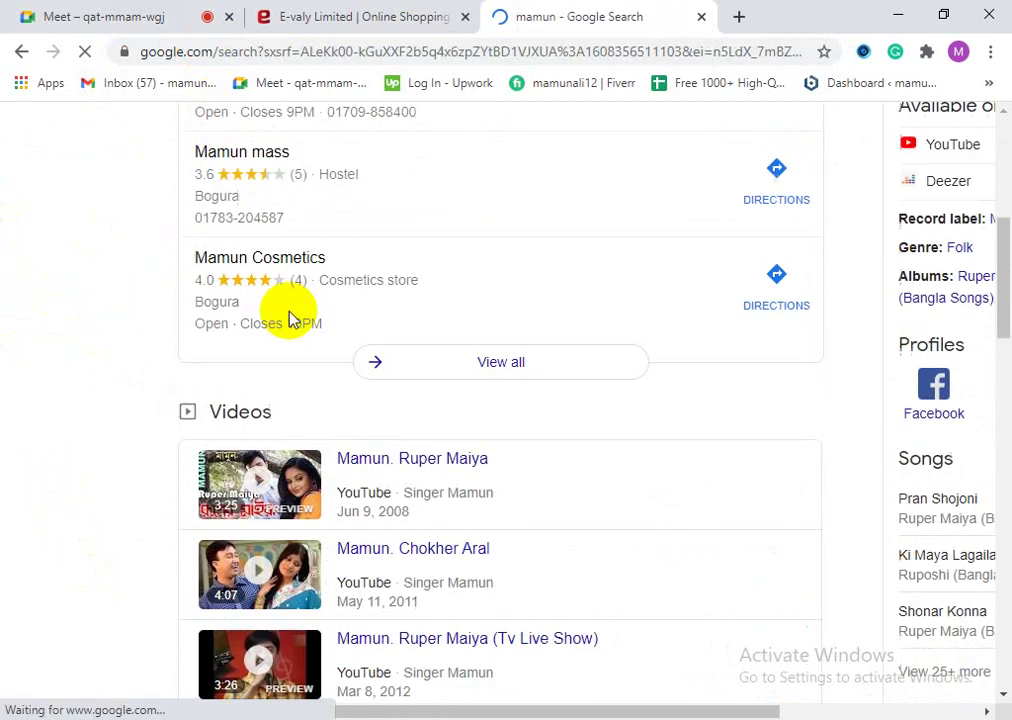
scroll(315, 437, "up", 3)
scroll(320, 444, "up", 10)
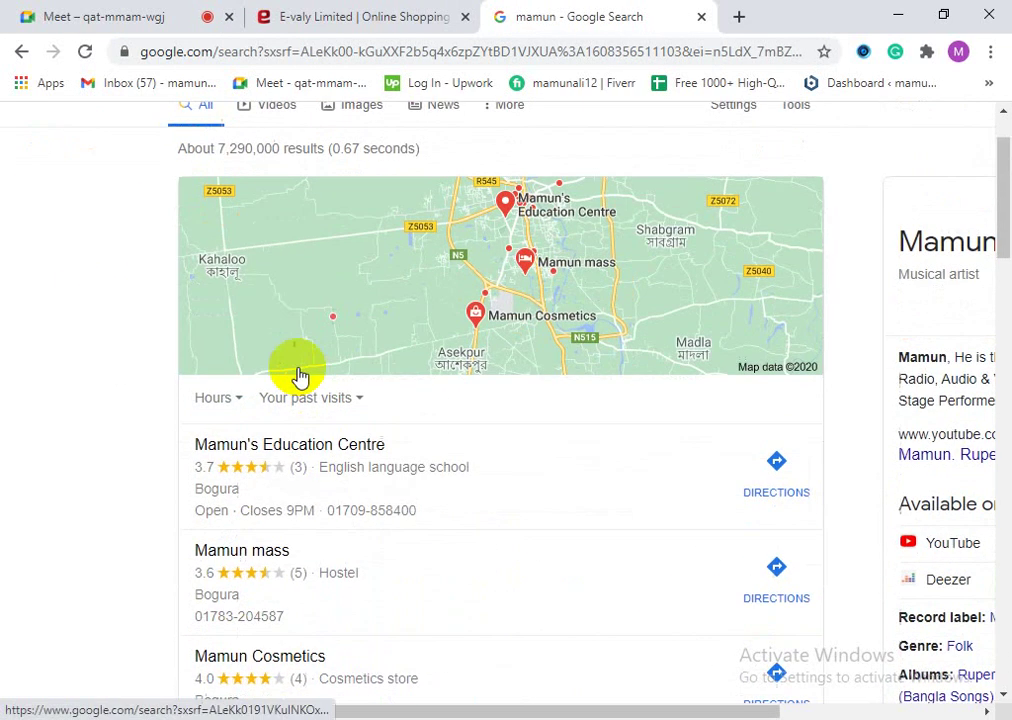
Step: Run the previously searched blog user name from the suggestions, look over its blogspot results and return to the Google start page
left_click(258, 129)
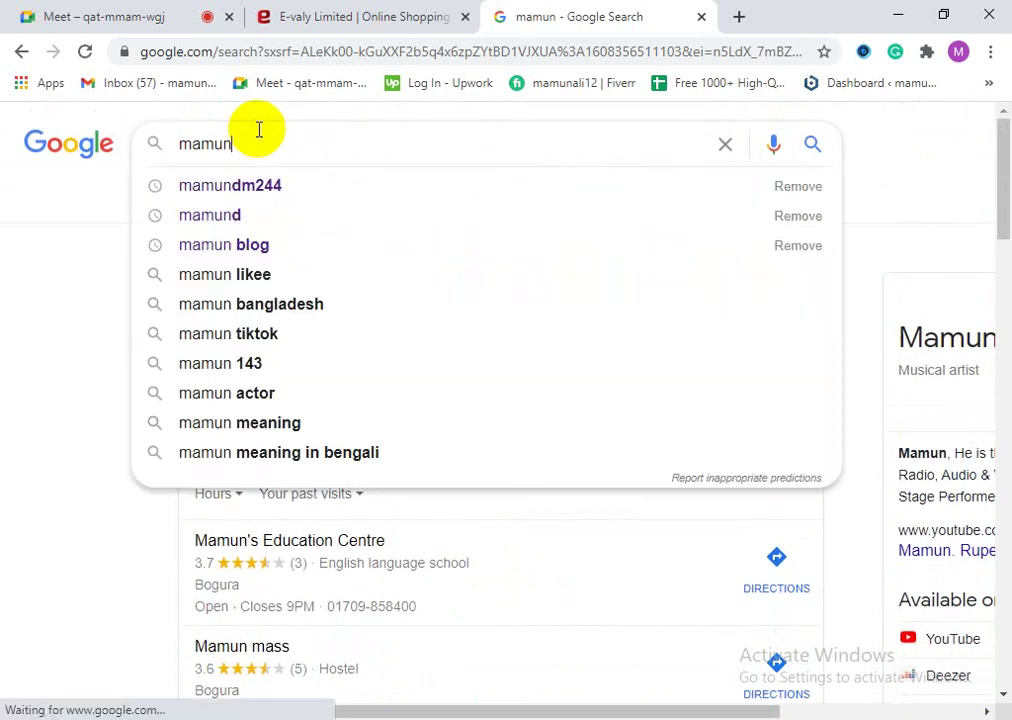
left_click(291, 188)
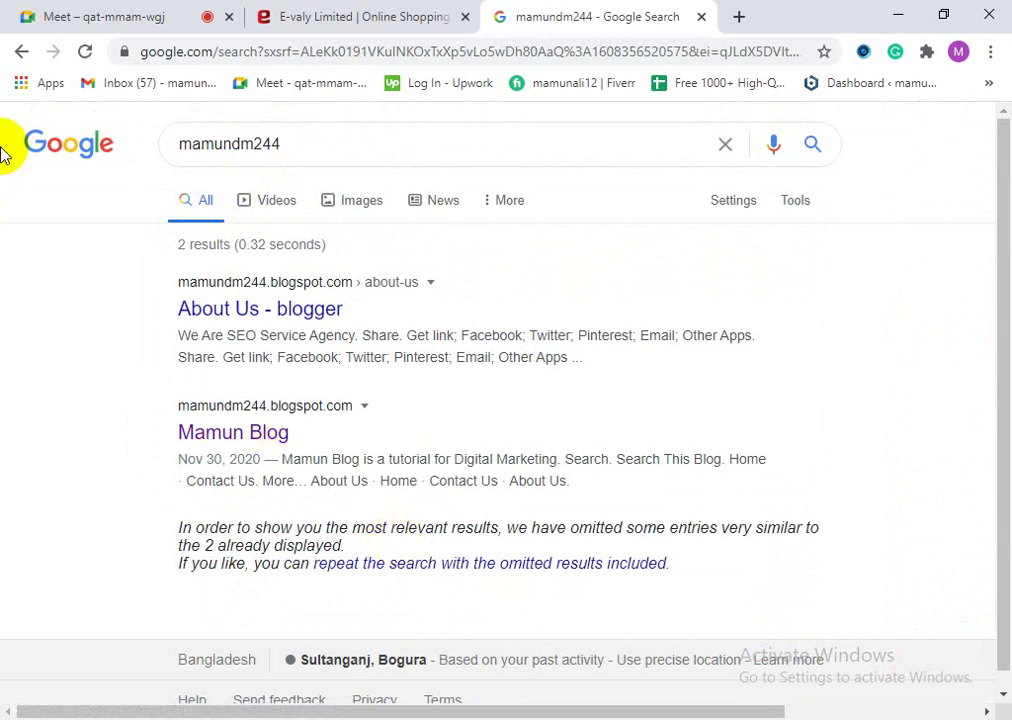
scroll(587, 515, "down", 1)
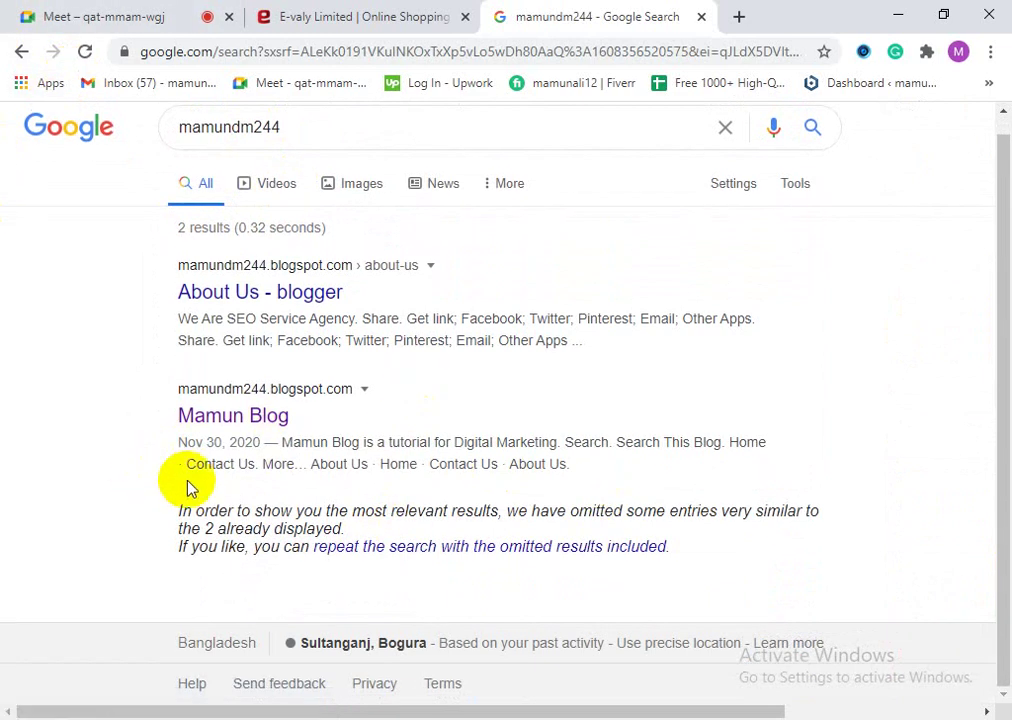
scroll(140, 416, "up", 1)
left_click(92, 146)
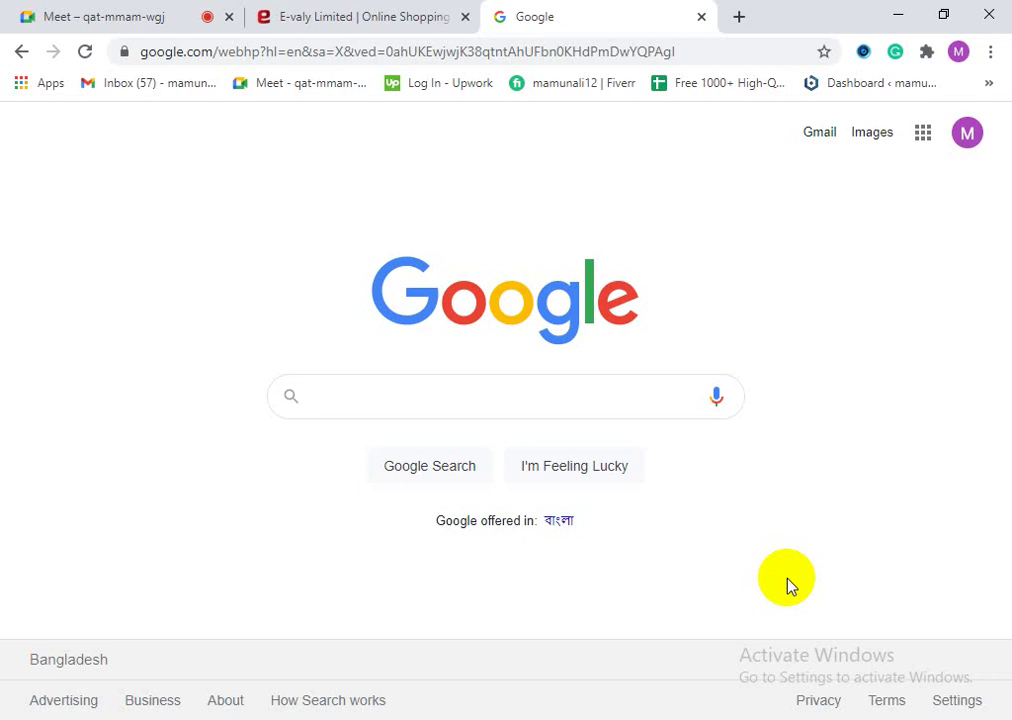
left_click(412, 17)
left_click(533, 18)
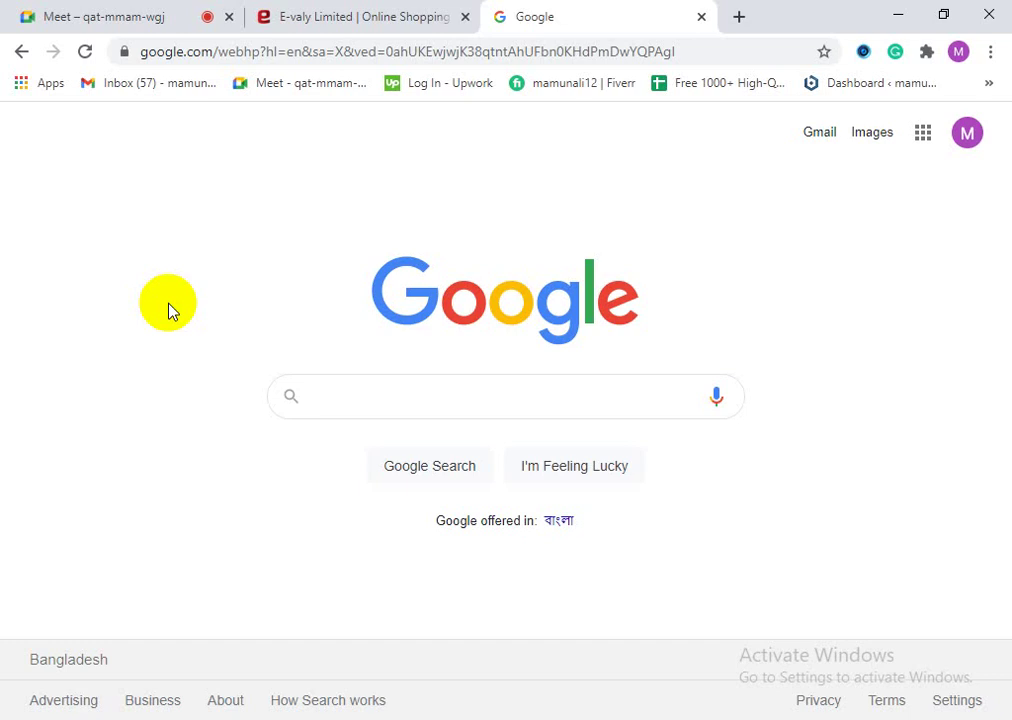
left_click(305, 10)
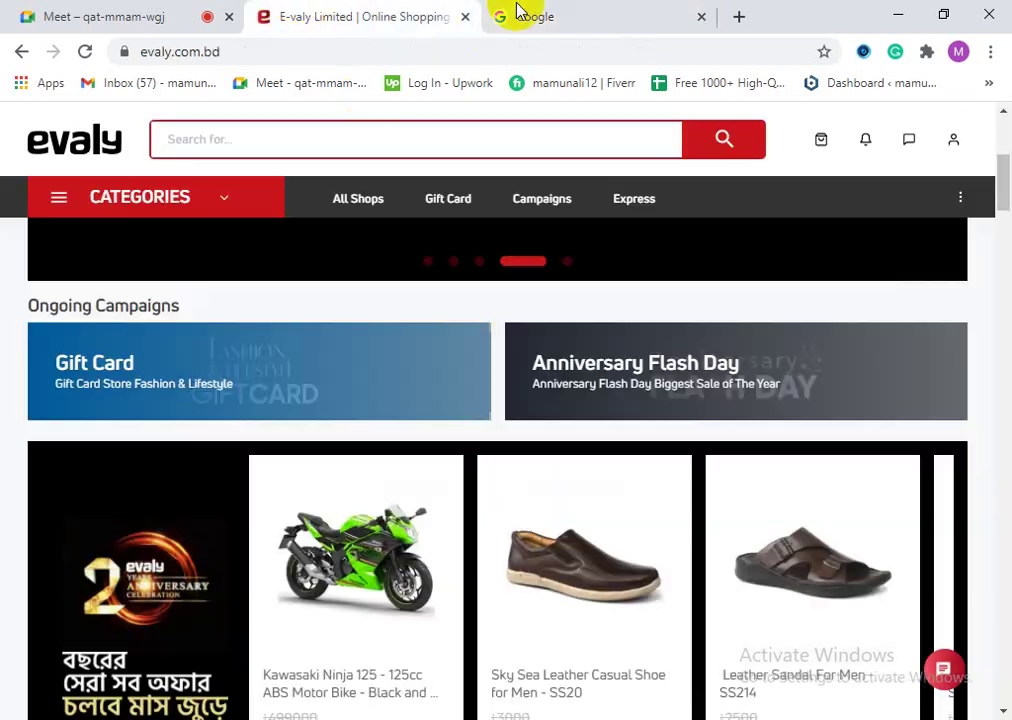
left_click(595, 8)
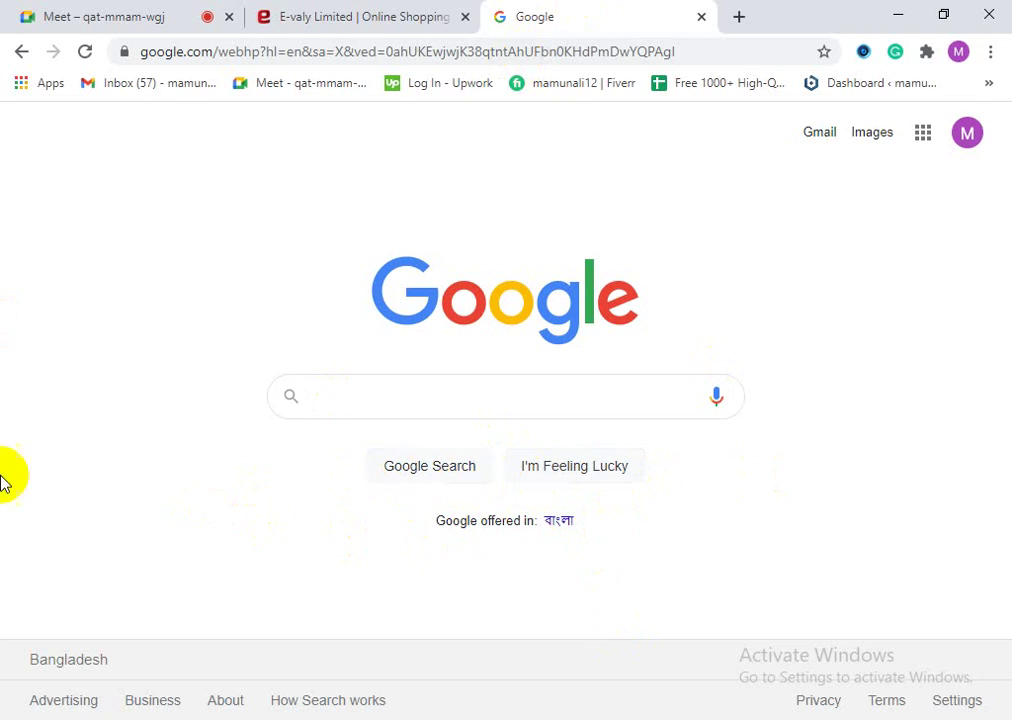
left_click(465, 55)
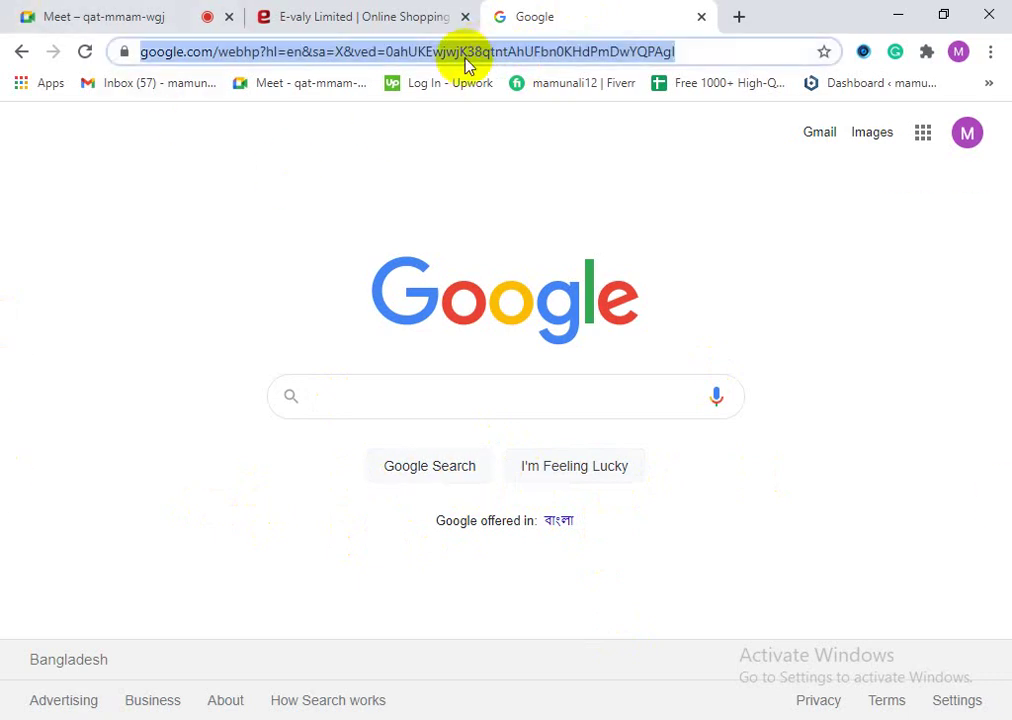
type("neilp")
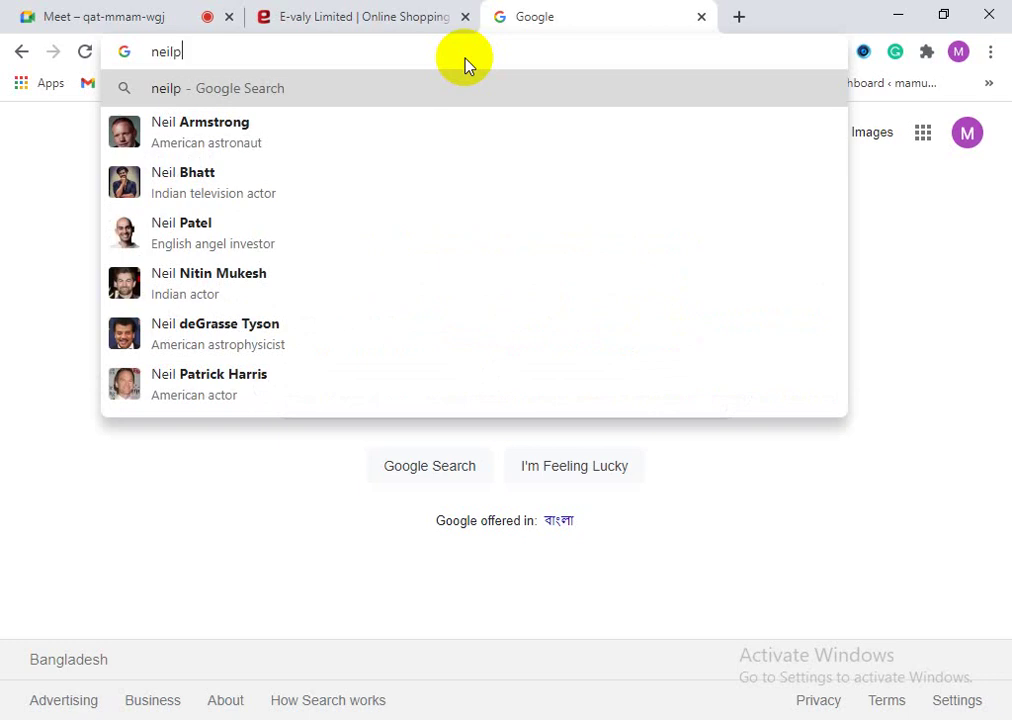
key("BackSpace")
key("BackSpace")
key("BackSpace")
key("BackSpace")
key("BackSpace")
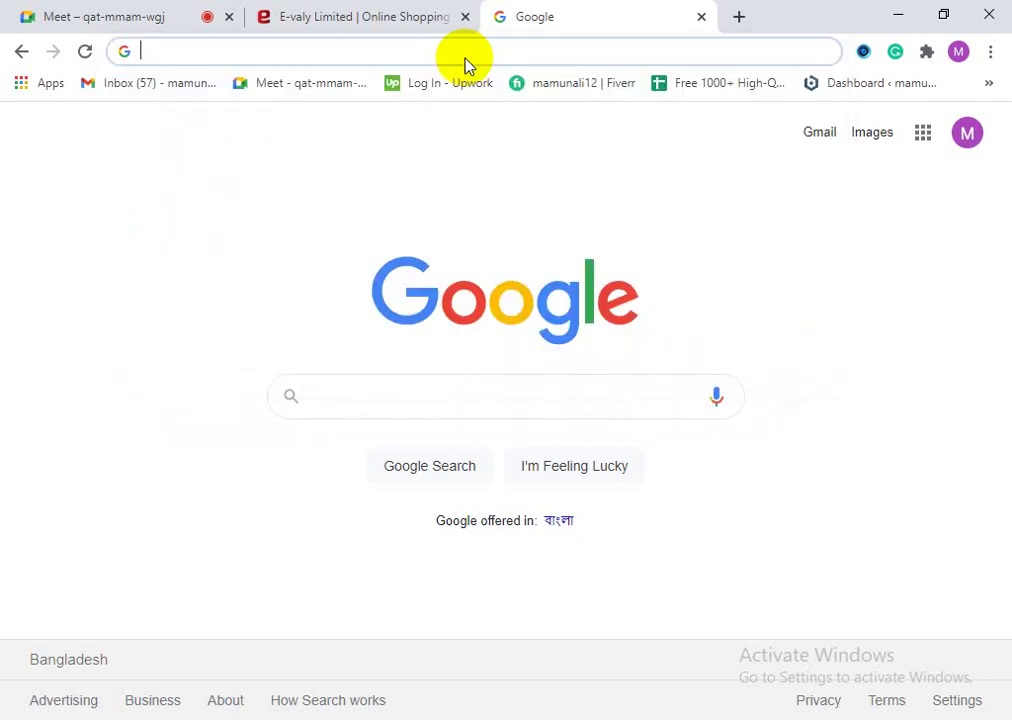
Step: Search Google for "ubersuggest" and open the Ubersuggest free keyword tool page on neilpatel.com
type("ub")
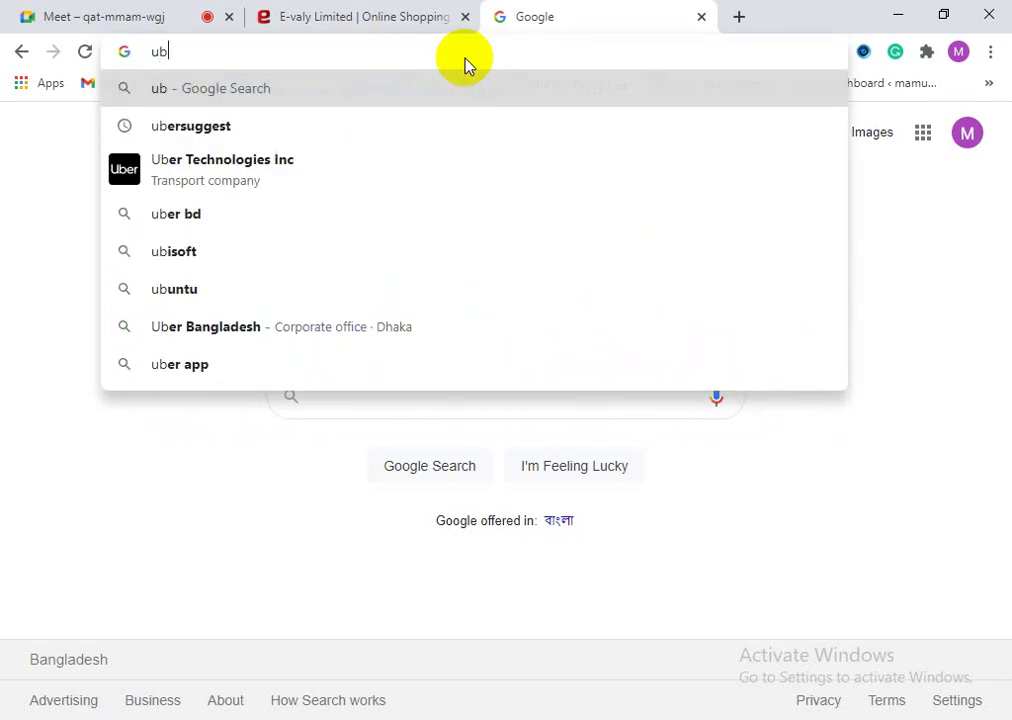
left_click(265, 127)
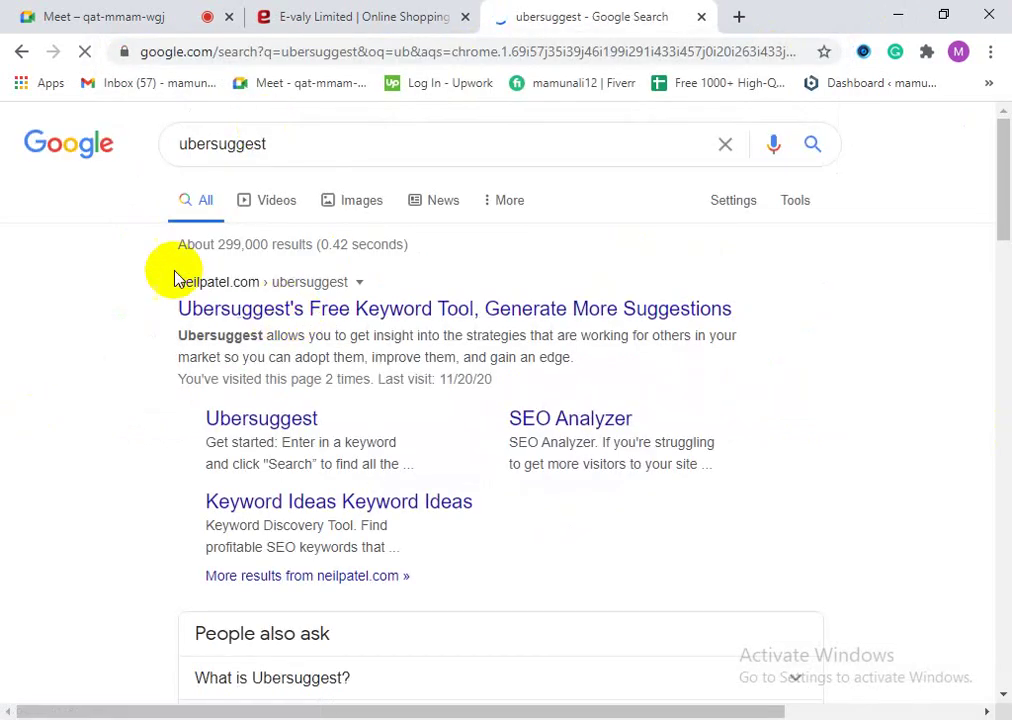
left_click(308, 312)
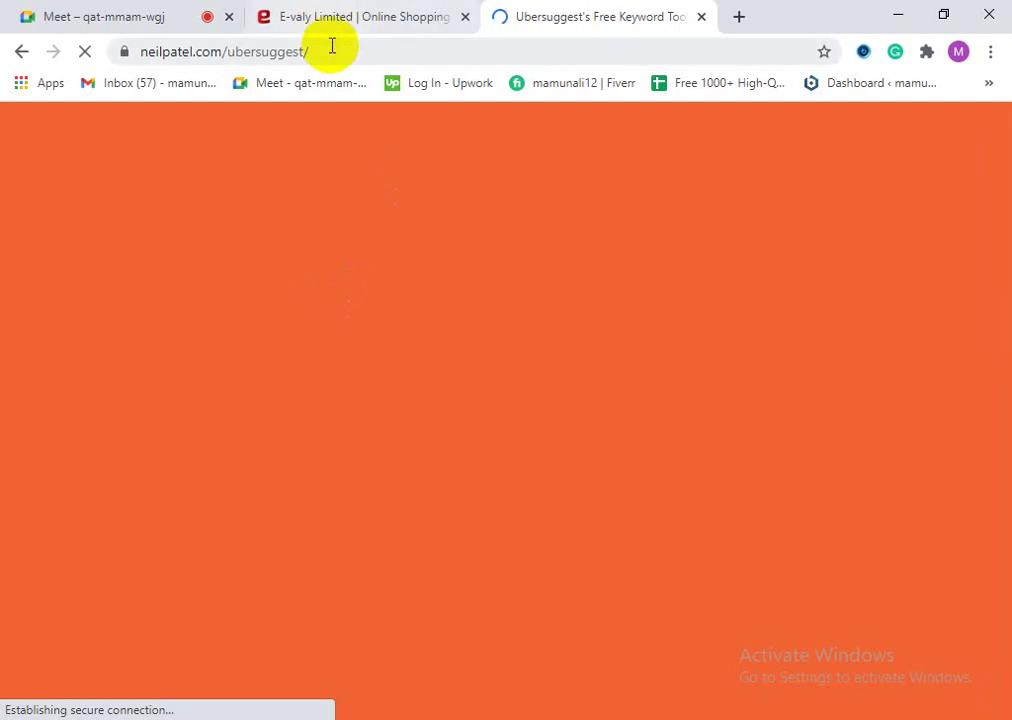
Step: Copy the Ubersuggest page address, post it in the Google Meet chat and close the chat
left_click(330, 48)
right_click(288, 52)
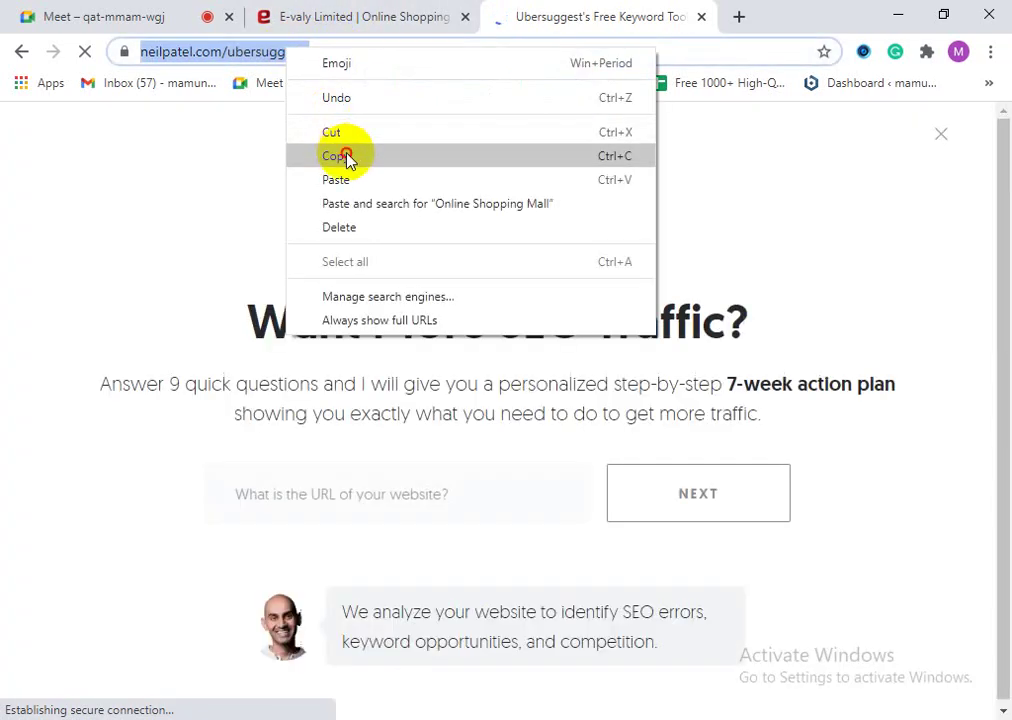
left_click(350, 156)
left_click(129, 12)
left_click(722, 127)
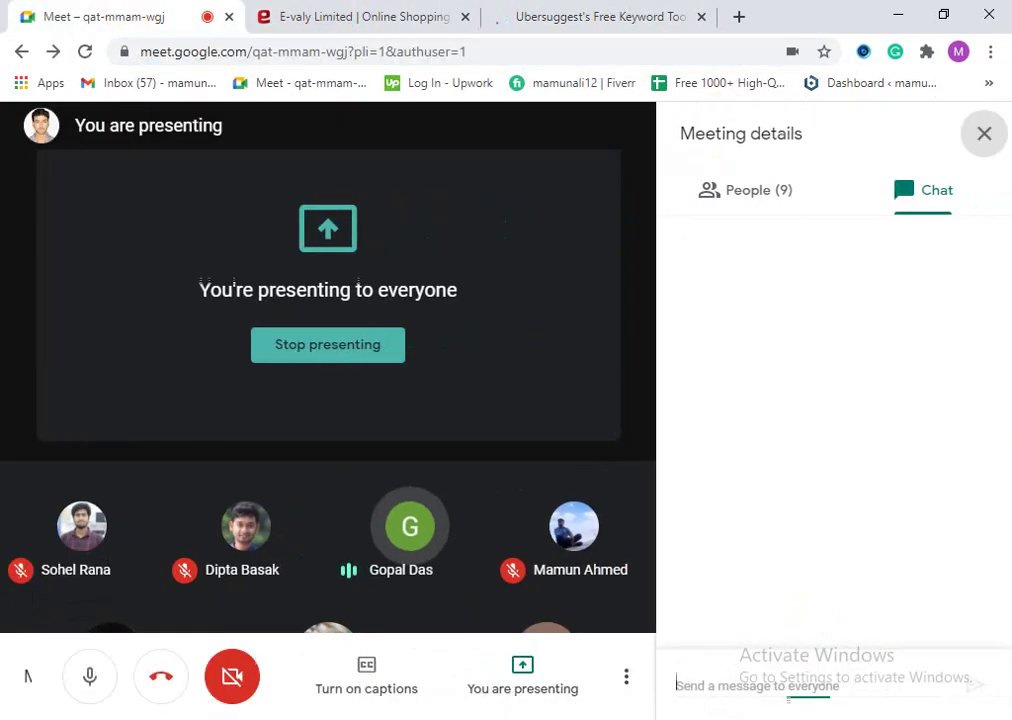
left_click(763, 690)
right_click(763, 690)
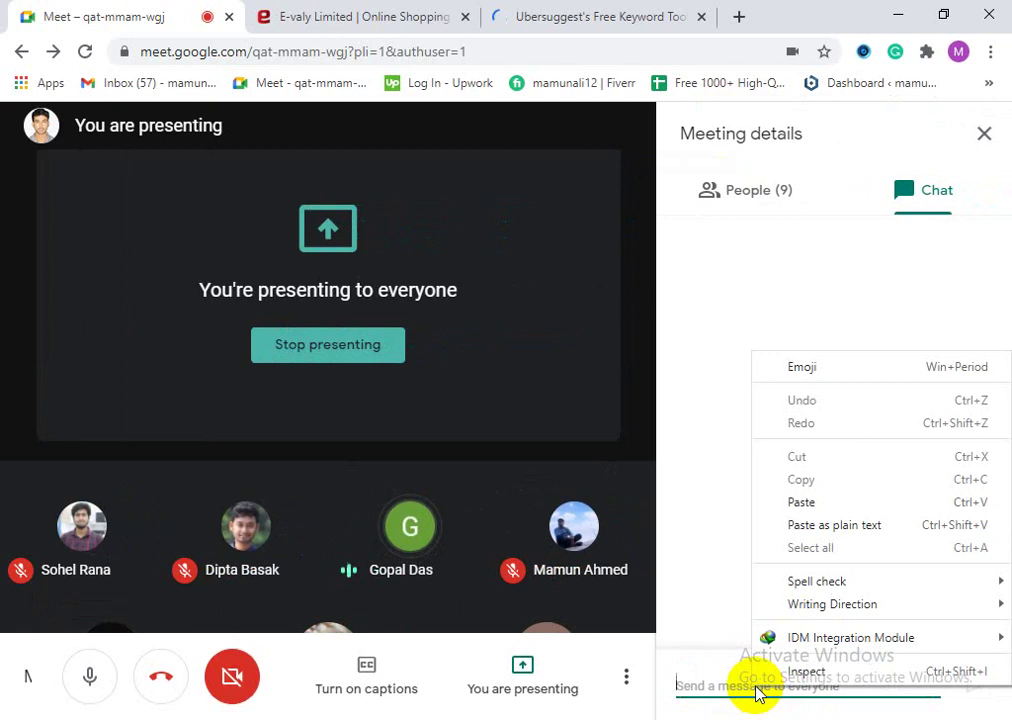
left_click(826, 510)
key("Return")
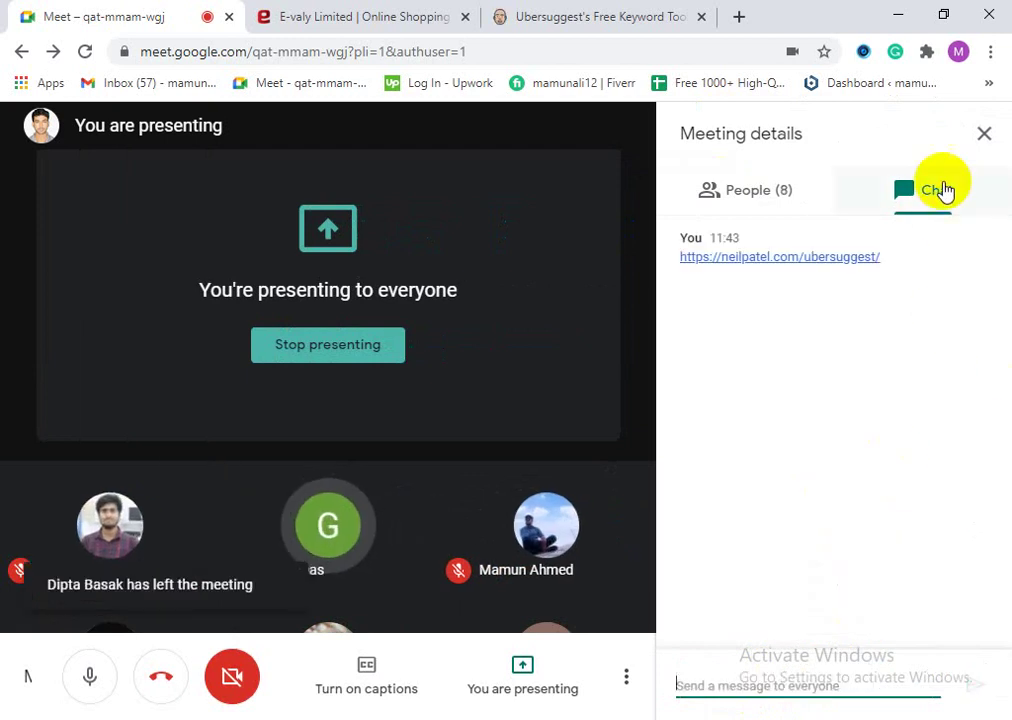
left_click(972, 138)
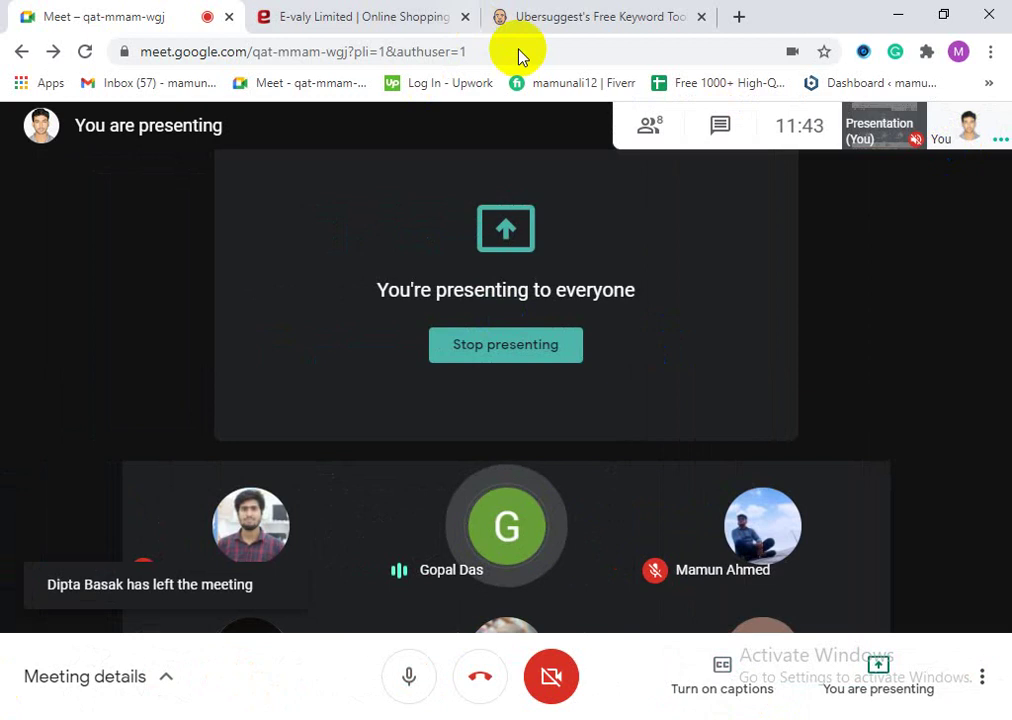
left_click(339, 305)
Step: Dismiss the notification request on the Ubersuggest page and close that page
left_click(503, 14)
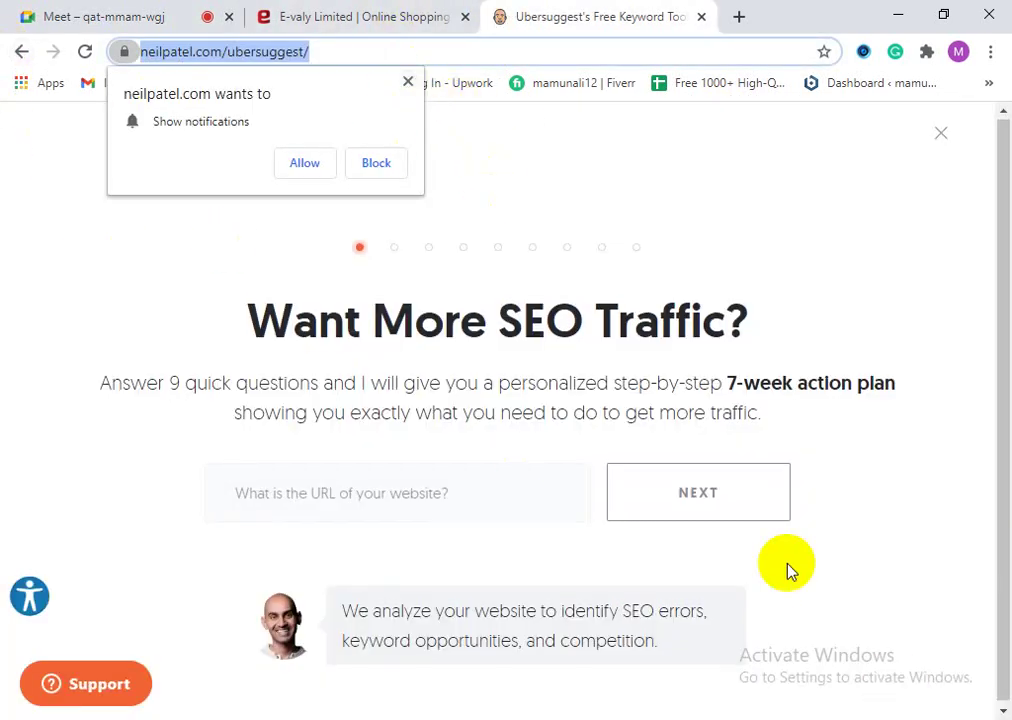
left_click(408, 85)
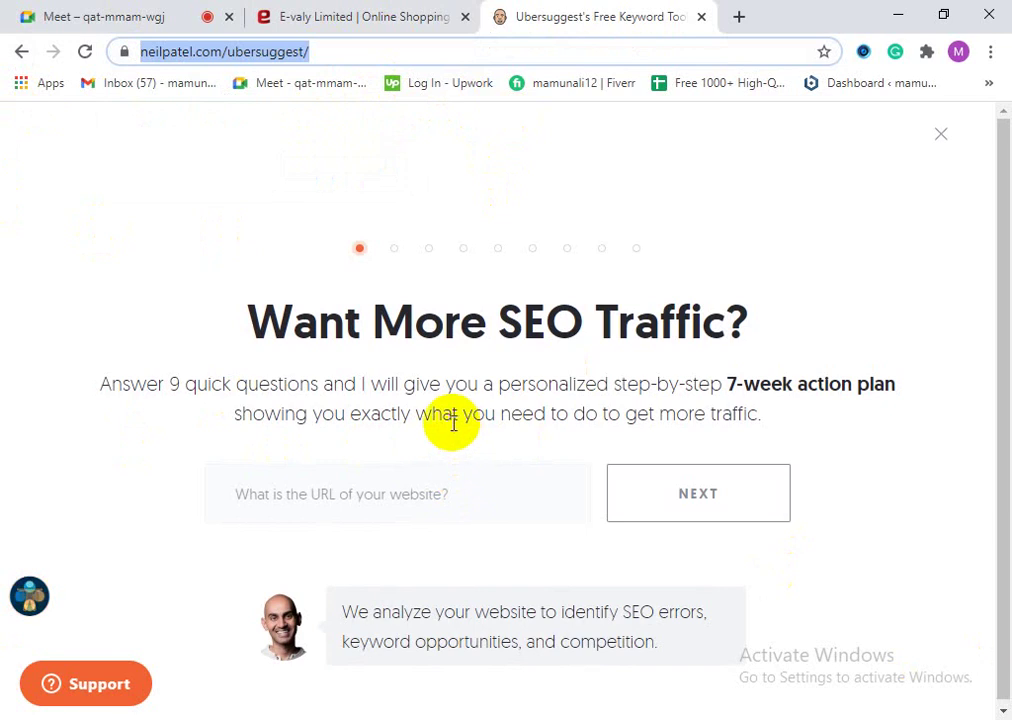
left_click(701, 17)
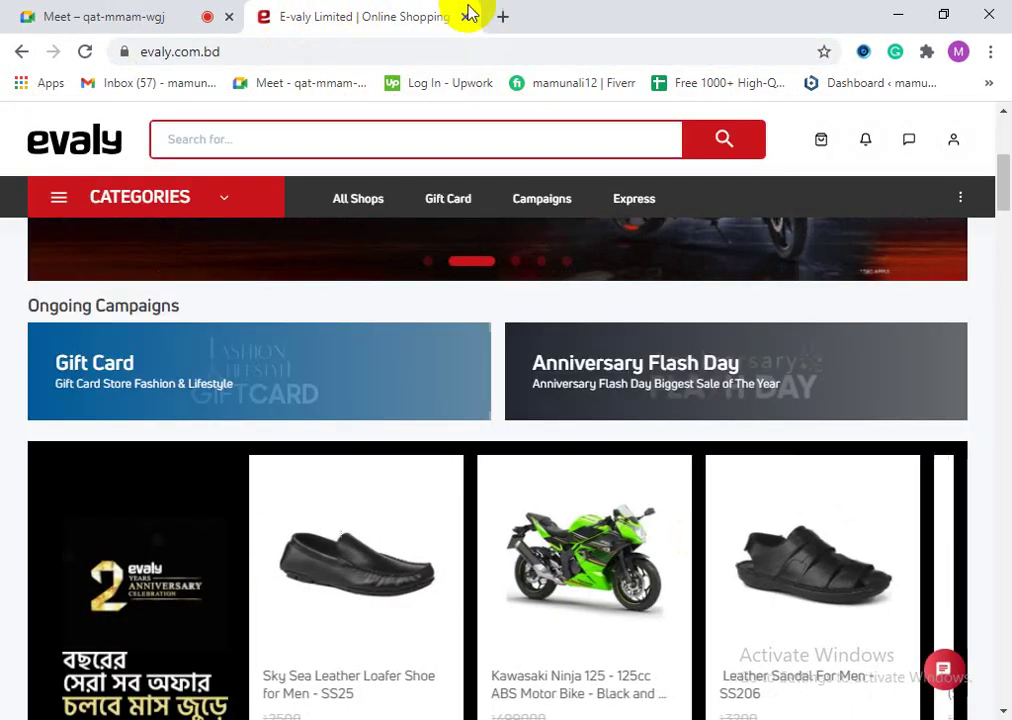
left_click(190, 12)
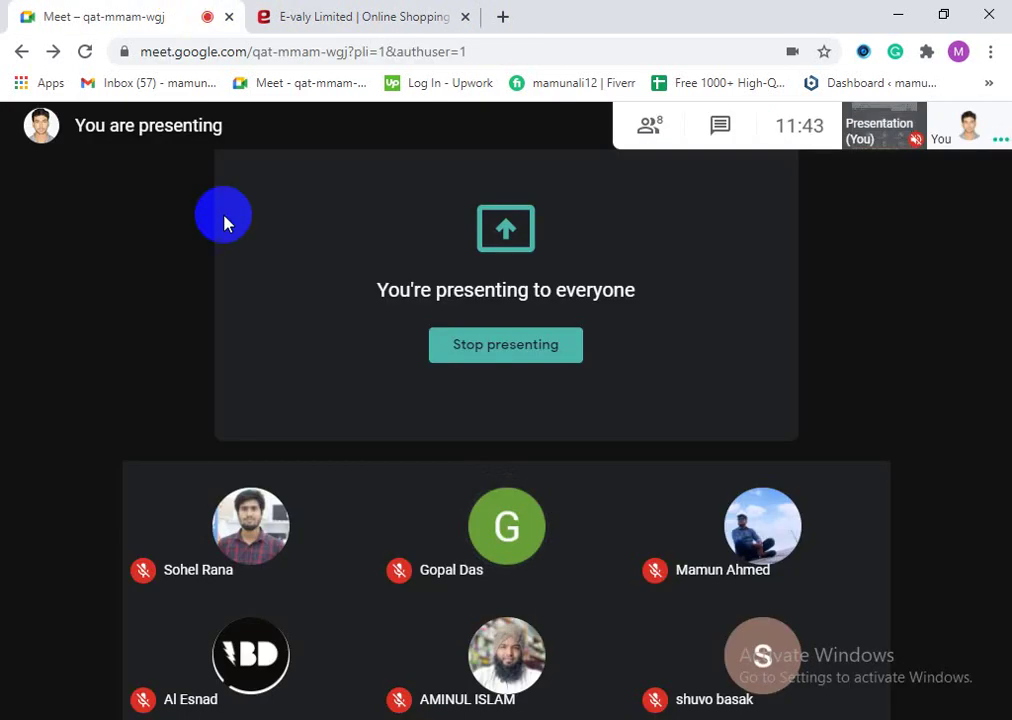
left_click(437, 12)
scroll(450, 440, "down", 6)
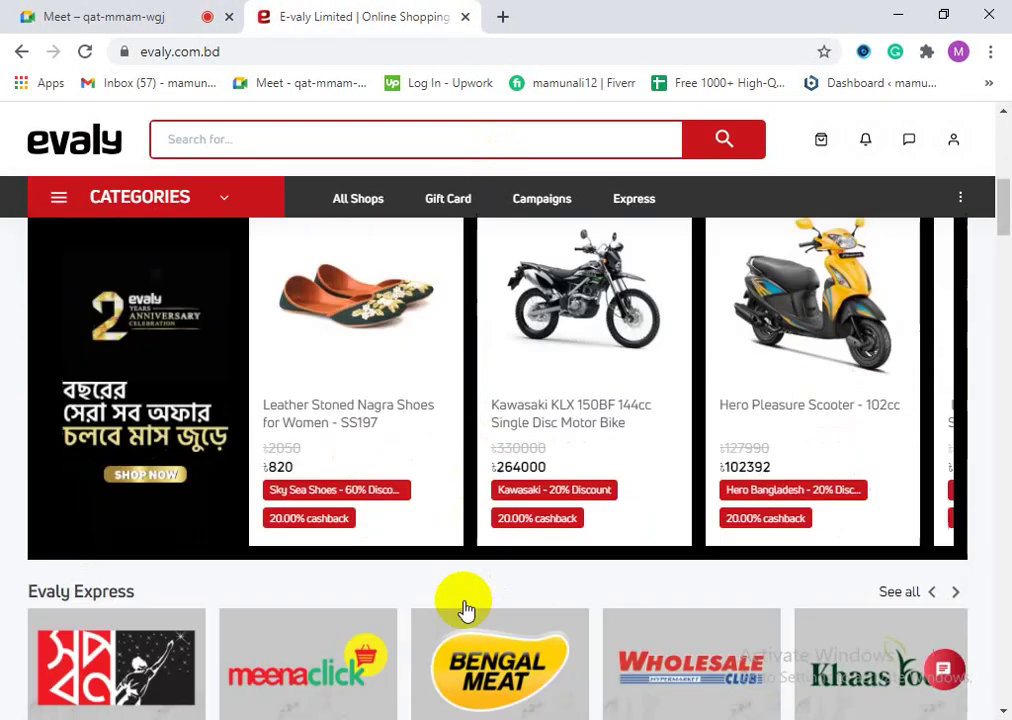
scroll(445, 610, "up", 10)
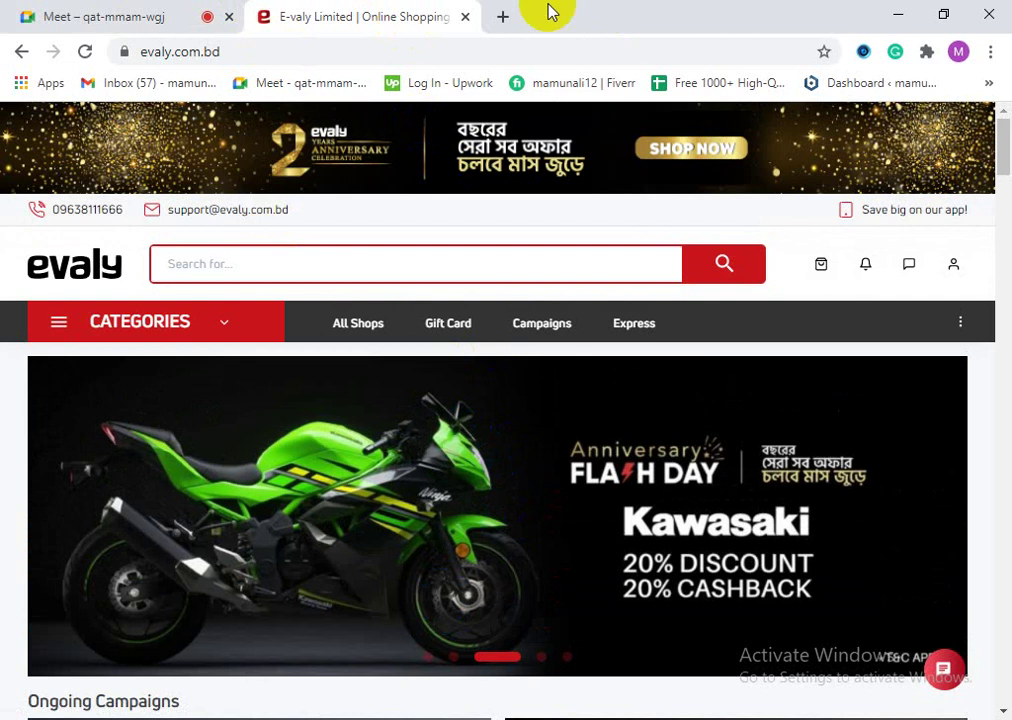
Step: Search Google for "ubersuggest" in a new tab, open the neilpatel.com tool page and dismiss its pop-ups
left_click(503, 16)
type("u")
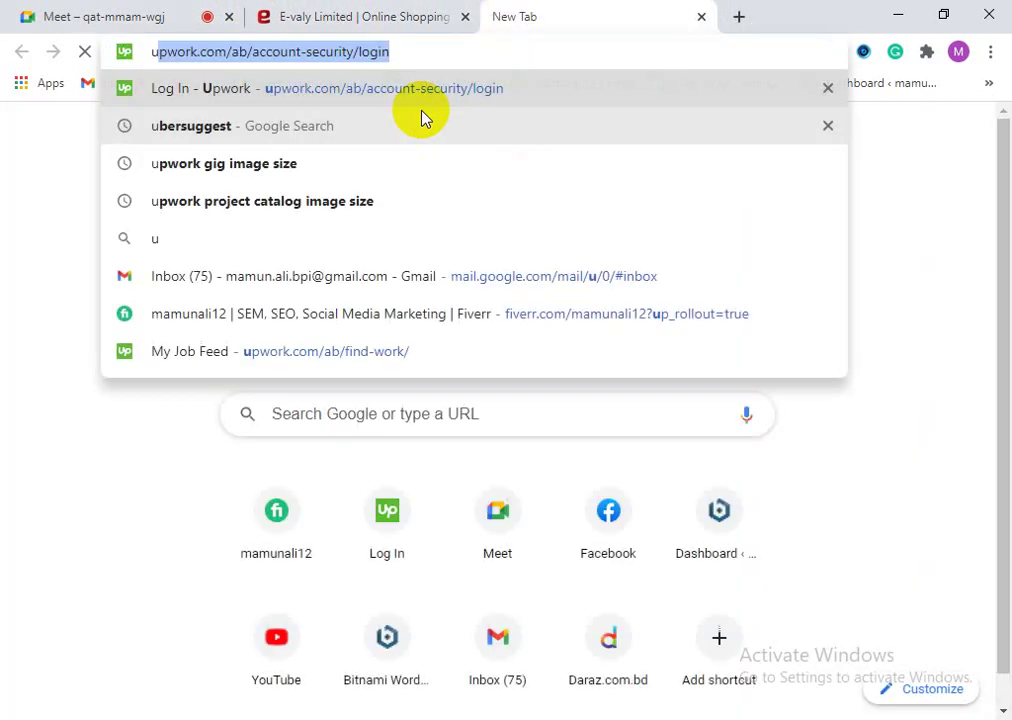
type("b")
key("Return")
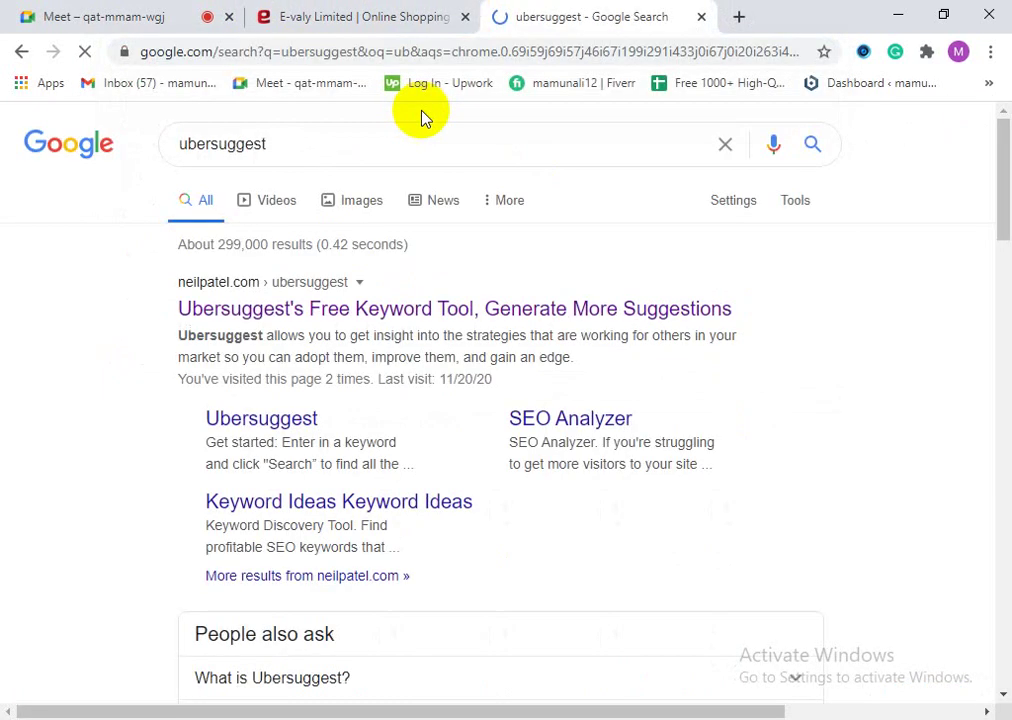
left_click(320, 309)
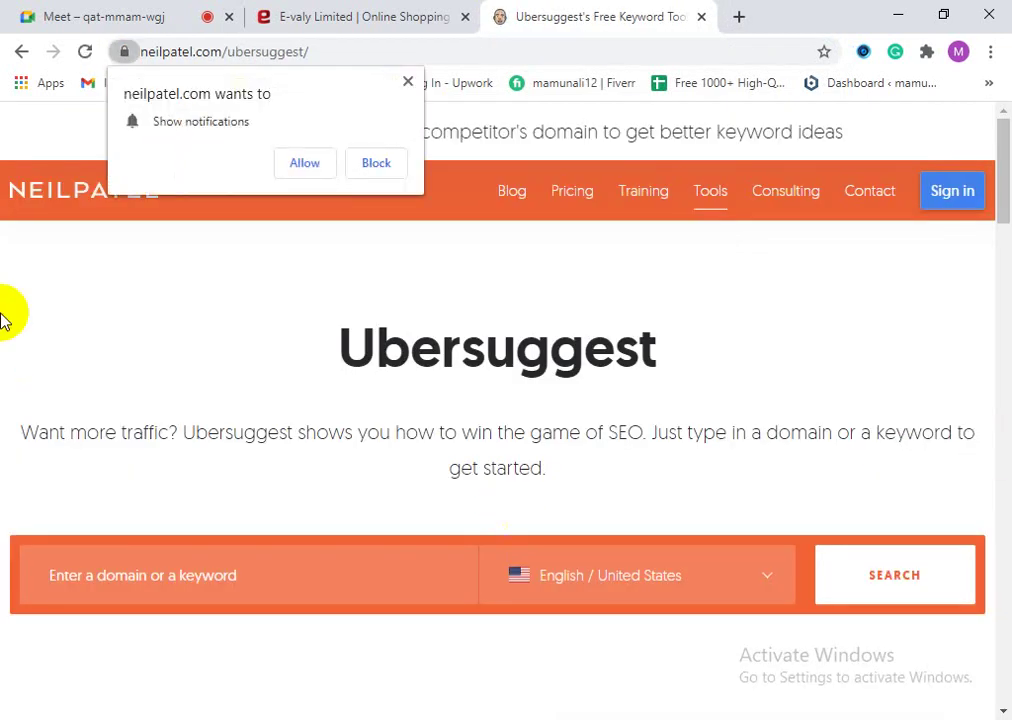
left_click(409, 83)
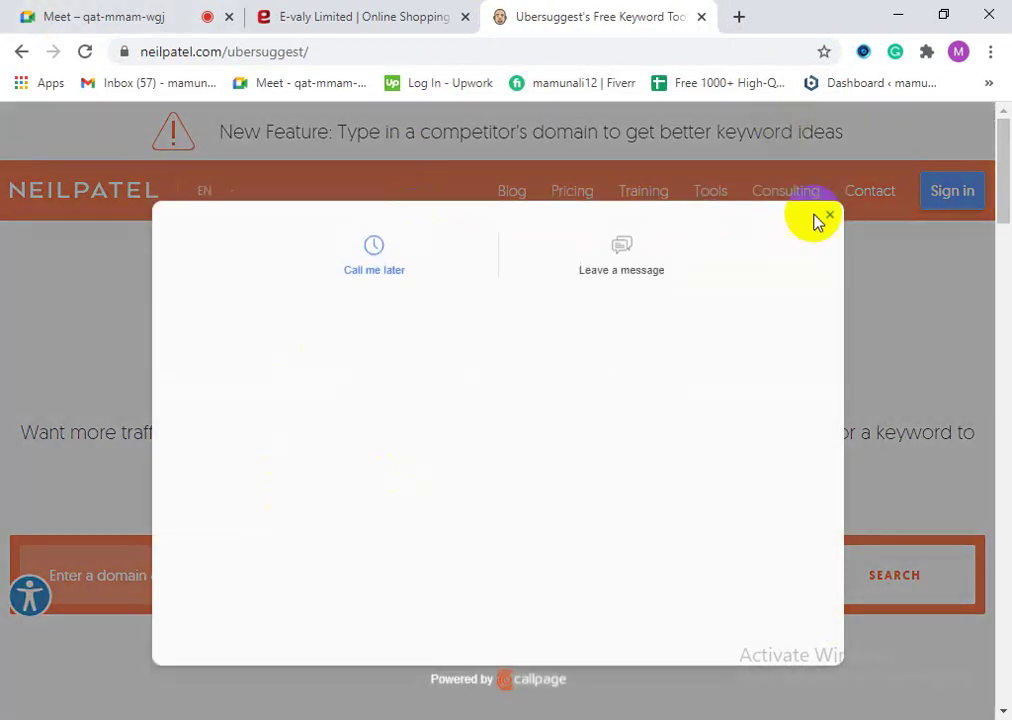
left_click(828, 215)
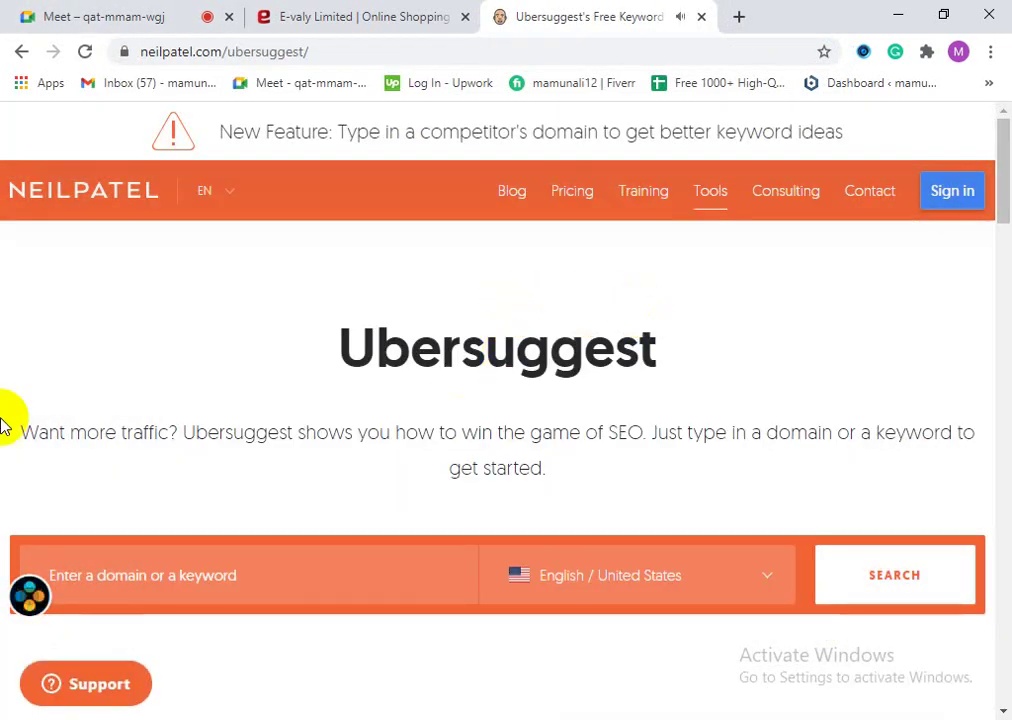
Step: Enter "online shopping mall" as the Ubersuggest keyword, correcting the misspelled word "shoping" to "shopping"
scroll(92, 510, "down", 2)
left_click(166, 413)
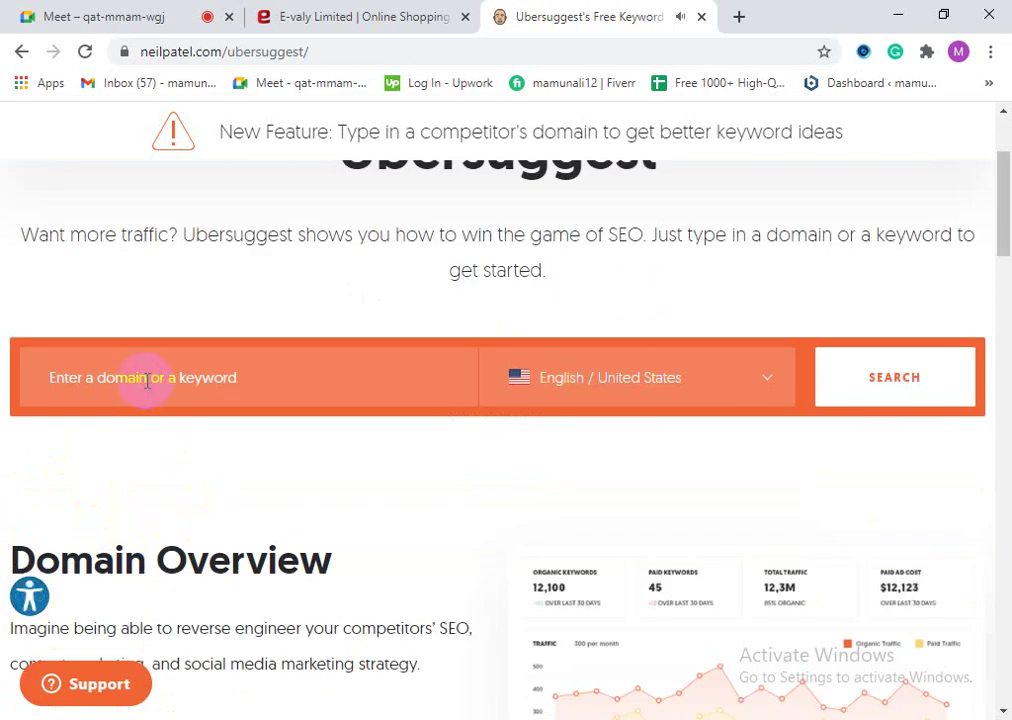
left_click(147, 381)
left_click(350, 12)
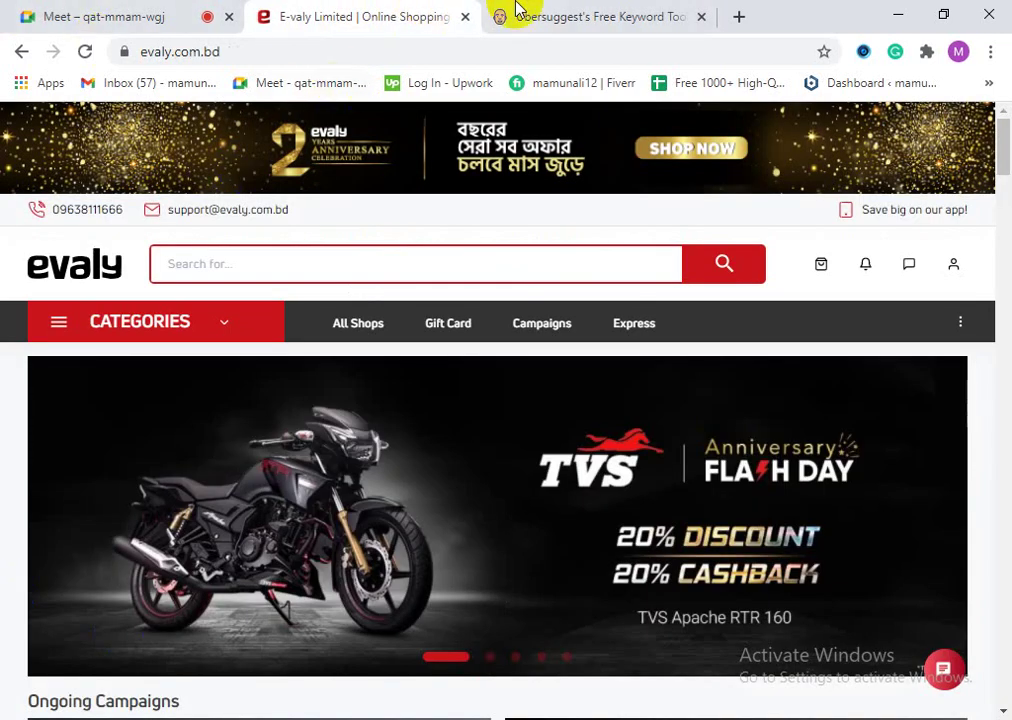
left_click(515, 12)
left_click(323, 12)
left_click(533, 12)
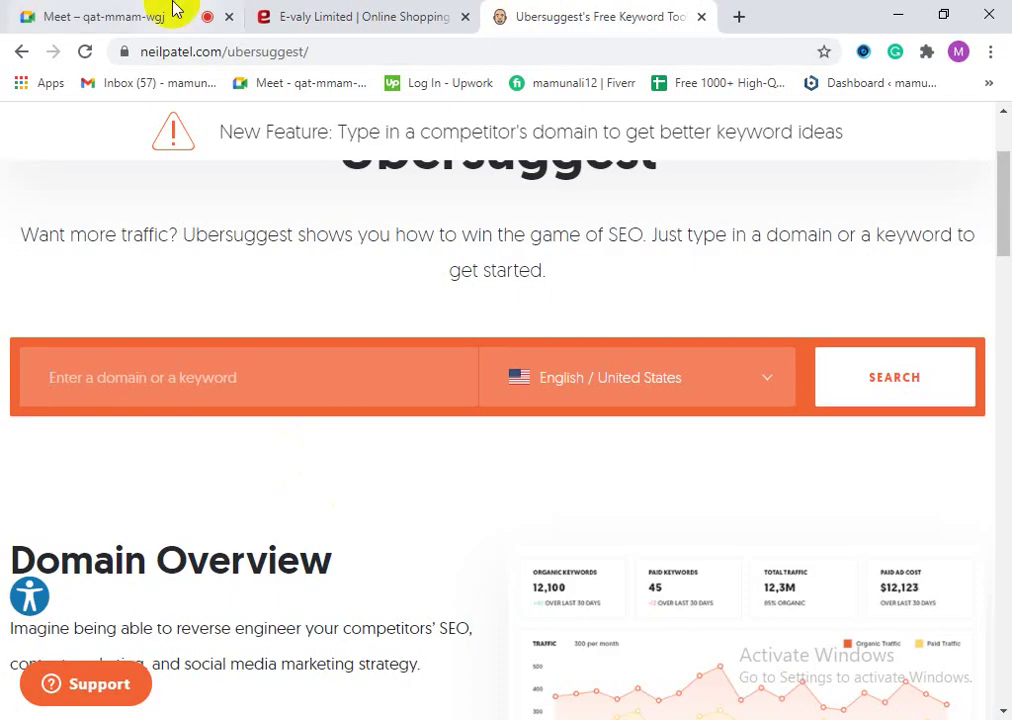
left_click(192, 381)
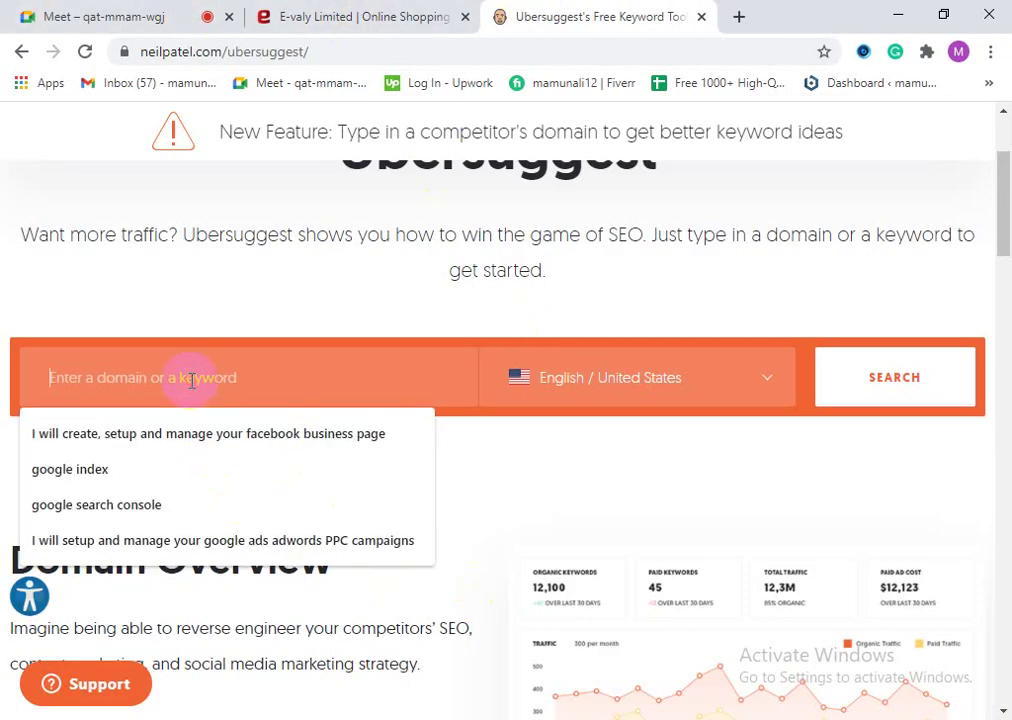
type("online shoping")
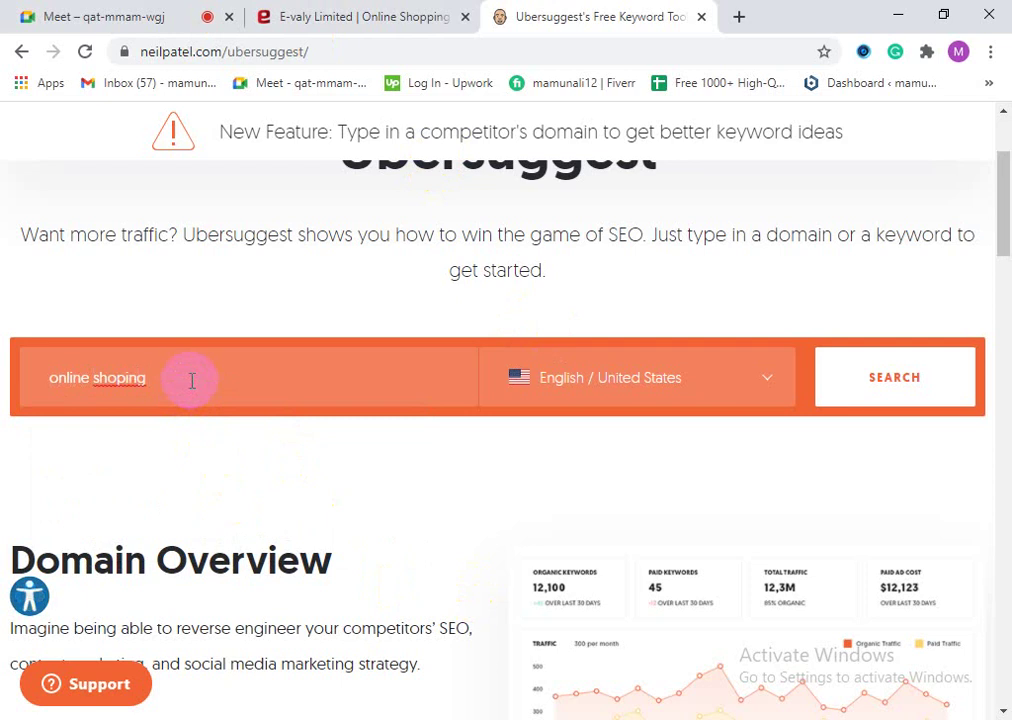
right_click(131, 382)
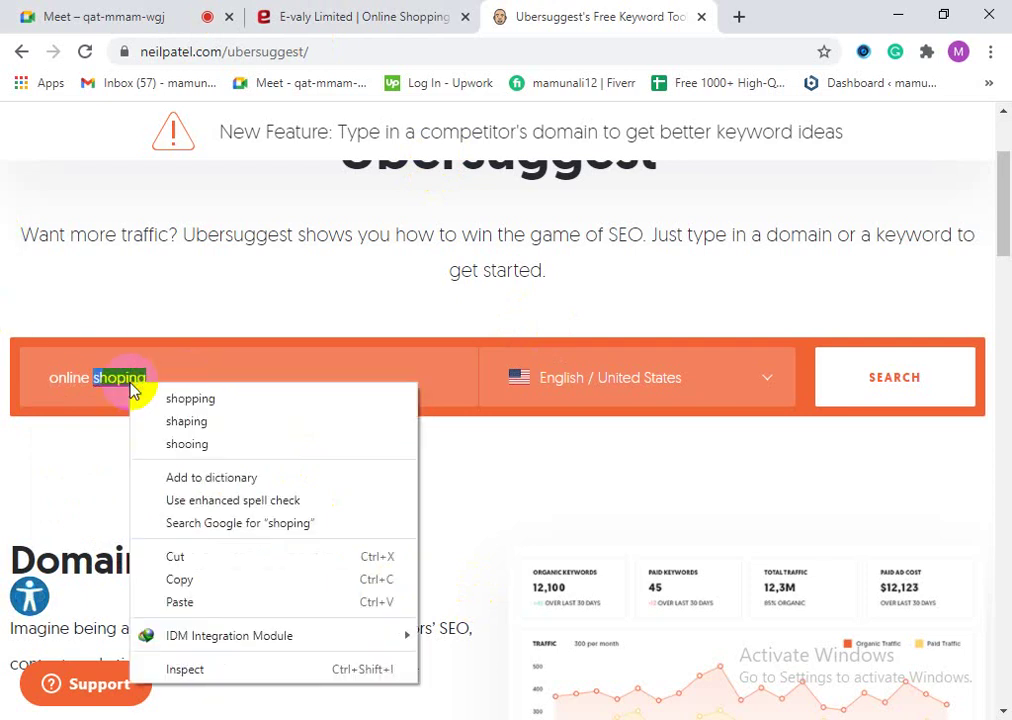
left_click(170, 397)
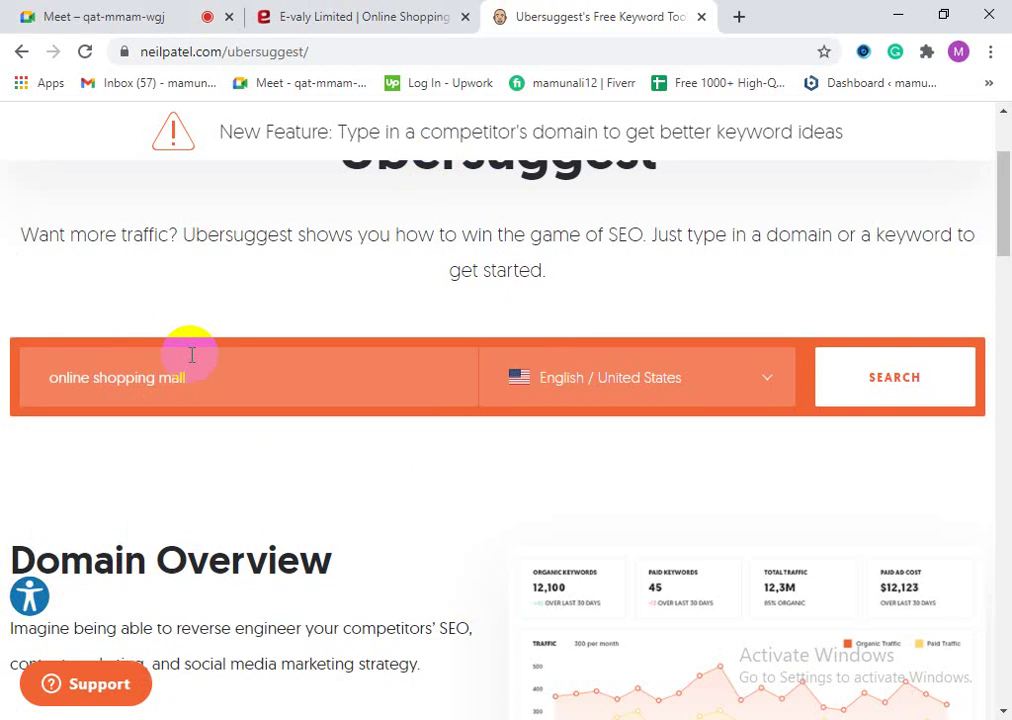
Step: Check the Google Meet chat for the posted Ubersuggest link and return to the Ubersuggest page
left_click(104, 16)
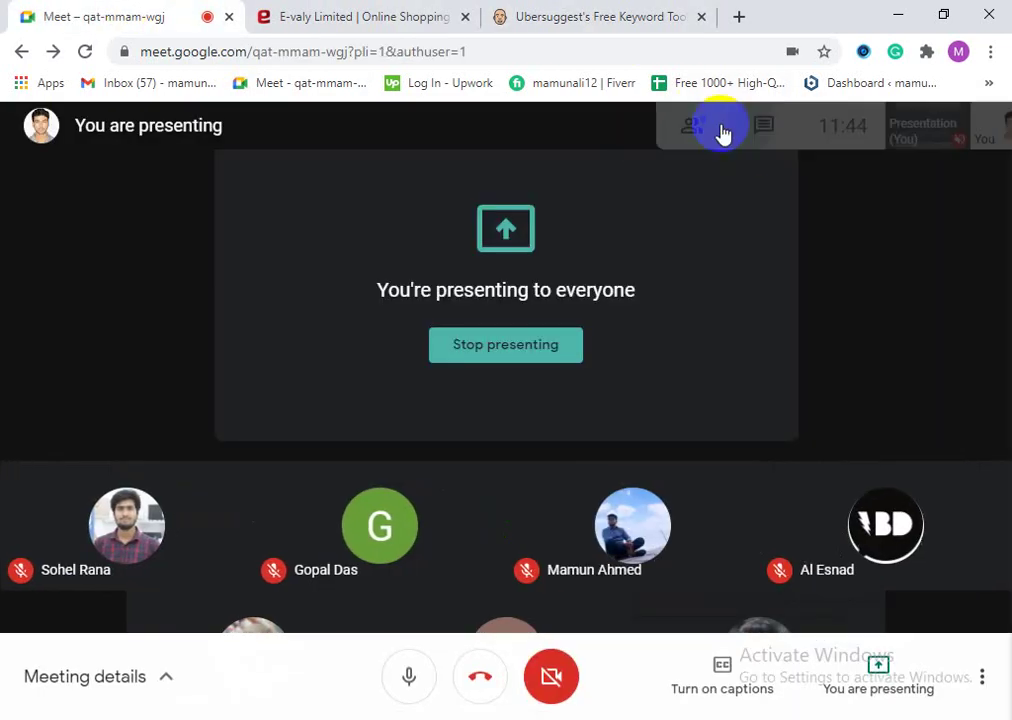
left_click(723, 133)
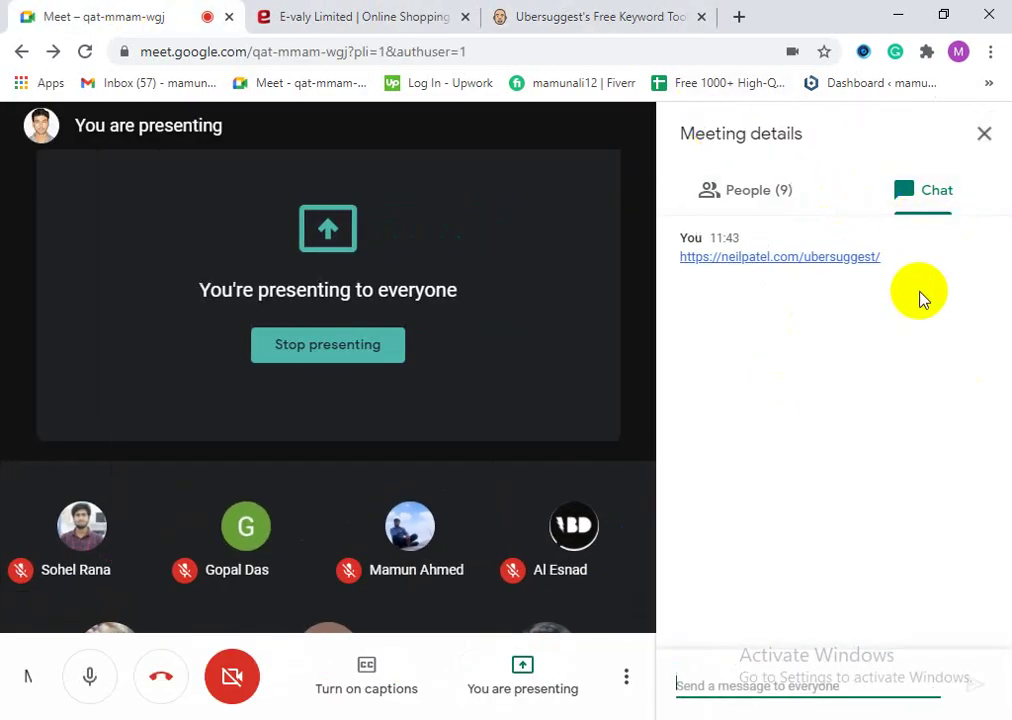
left_click(986, 133)
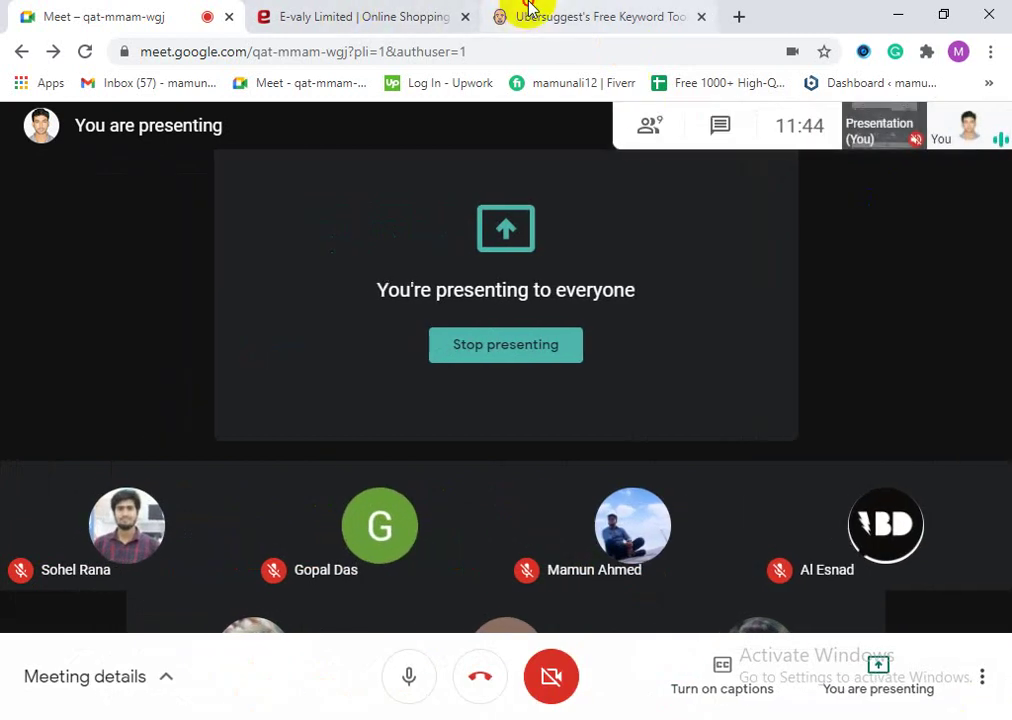
left_click(530, 16)
scroll(565, 459, "up", 2)
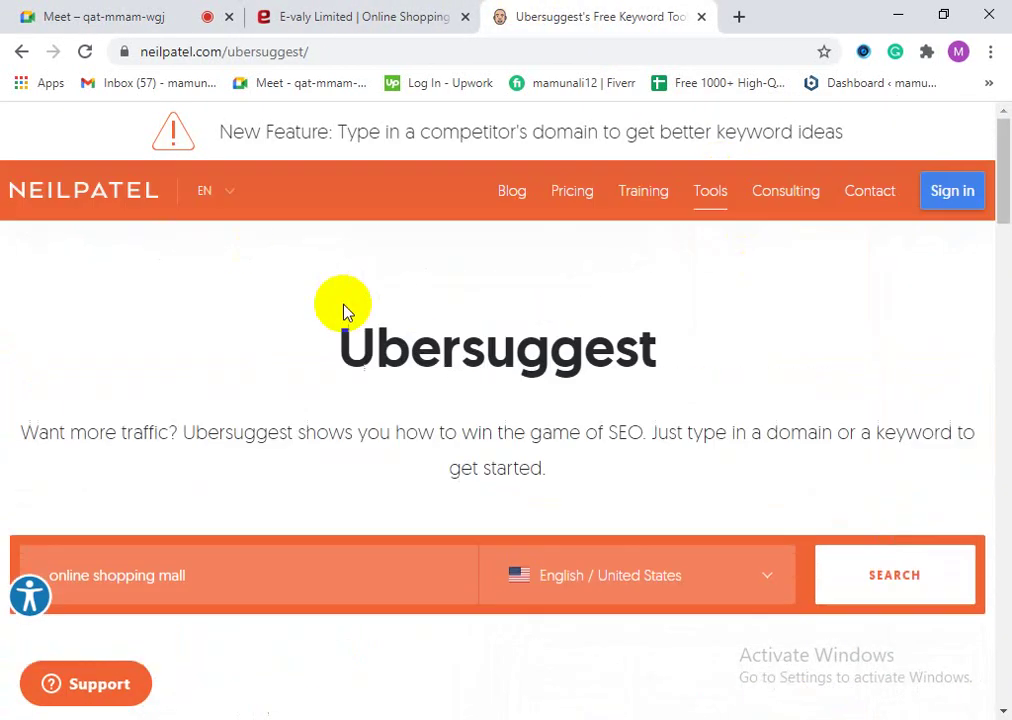
scroll(526, 332, "down", 1)
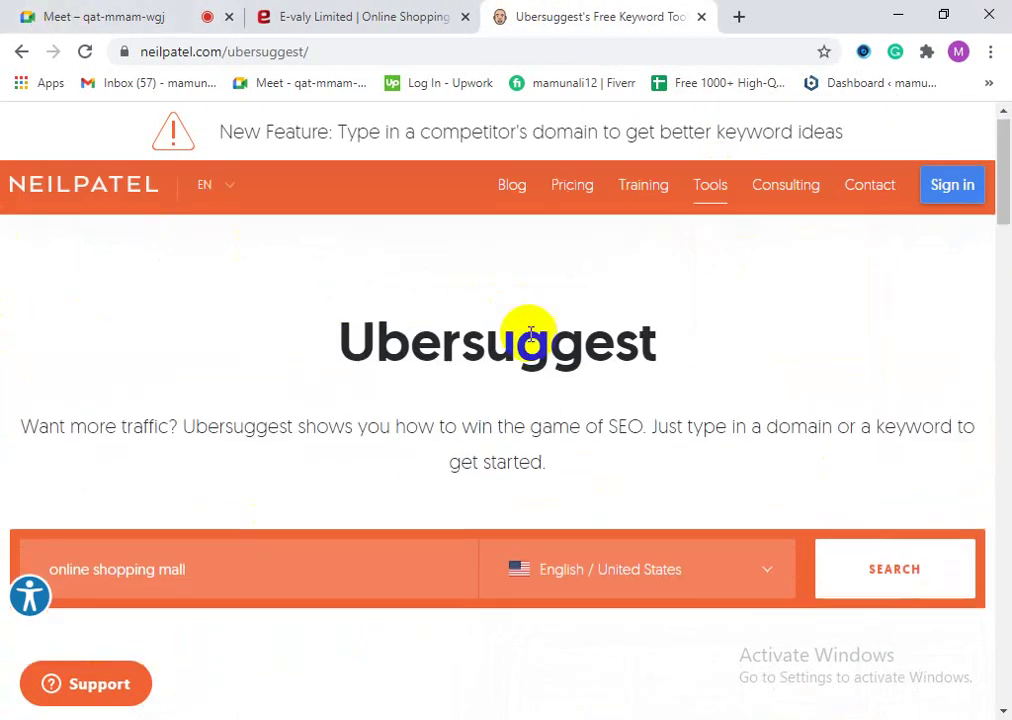
scroll(532, 392, "up", 1)
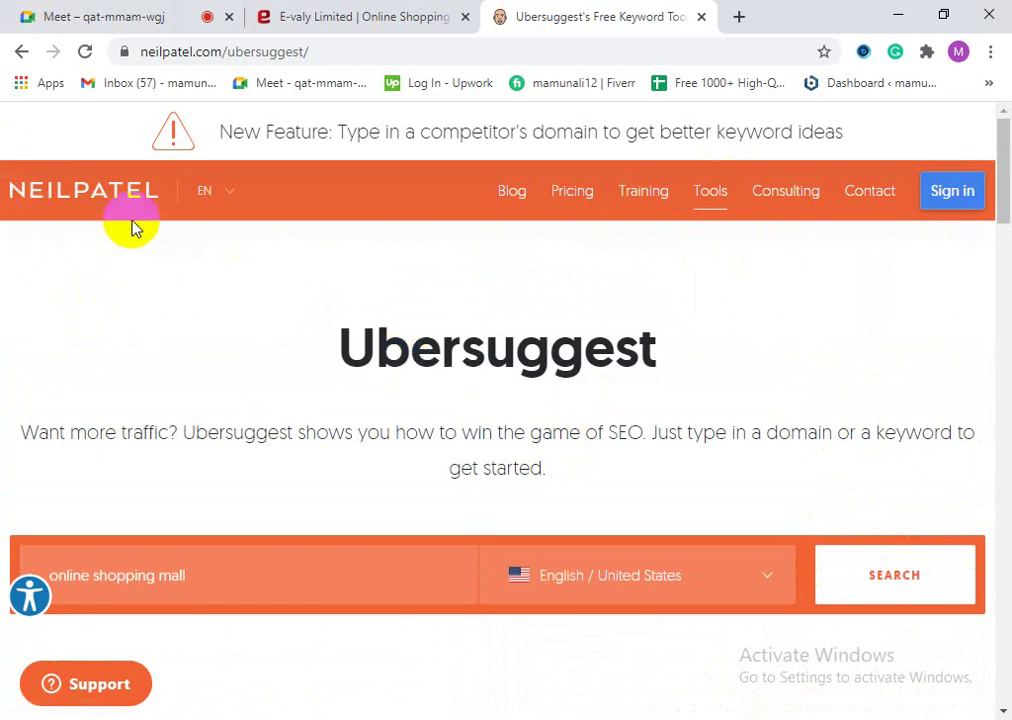
scroll(278, 300, "down", 4)
scroll(247, 343, "up", 2)
scroll(300, 370, "up", 2)
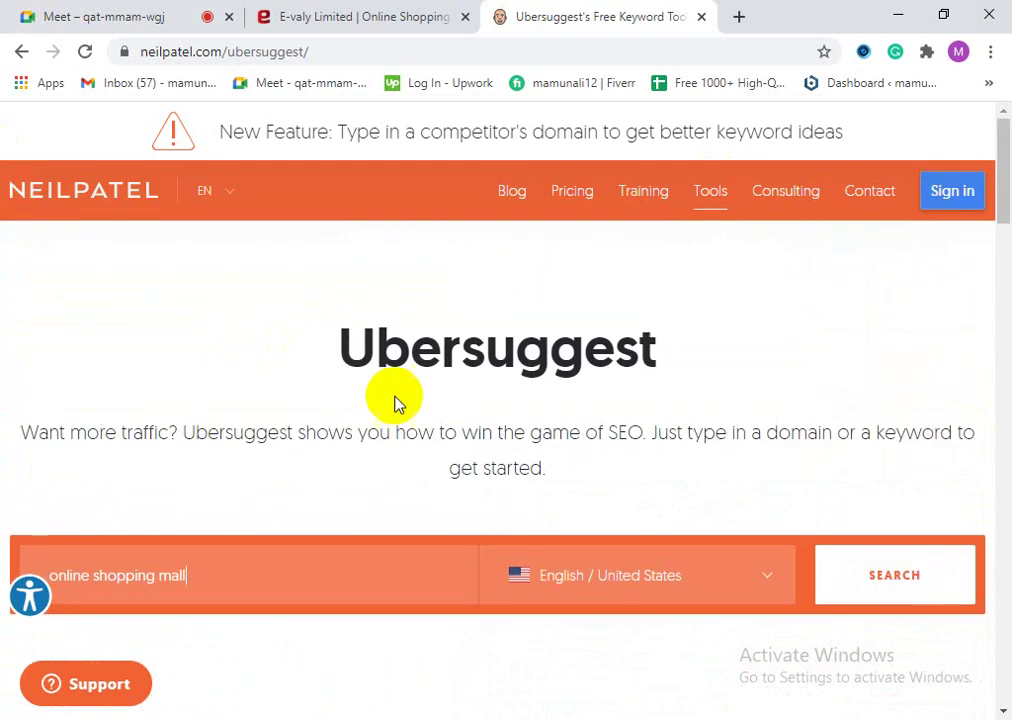
scroll(424, 429, "down", 2)
scroll(422, 432, "down", 1)
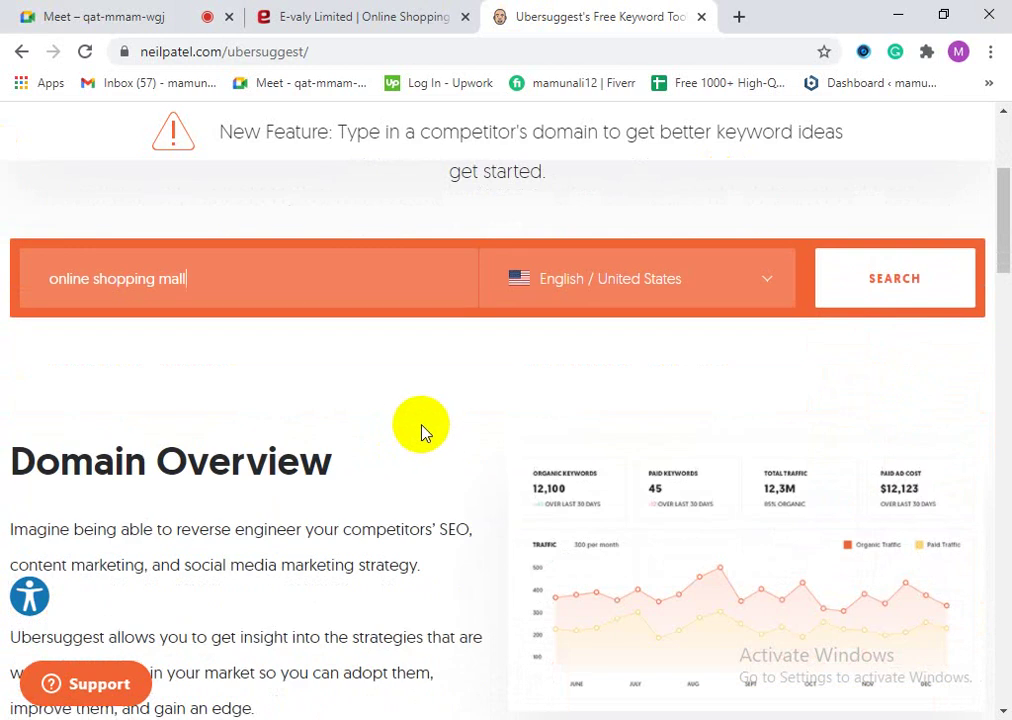
Step: Browse the language and country options available for the Ubersuggest keyword search
left_click(598, 300)
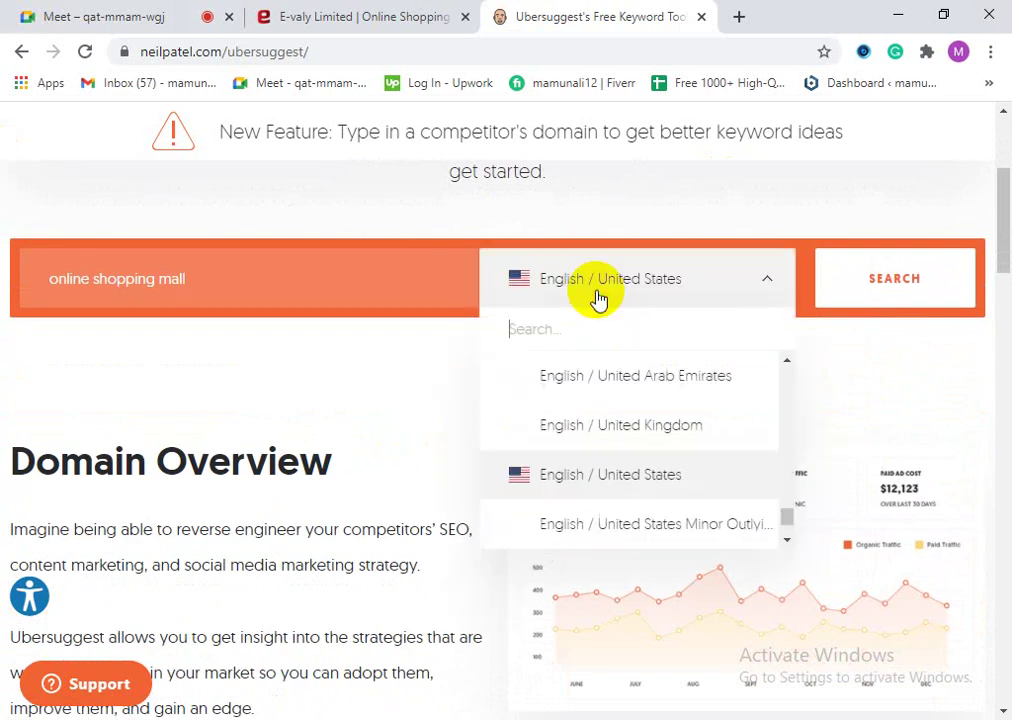
scroll(680, 420, "down", 5)
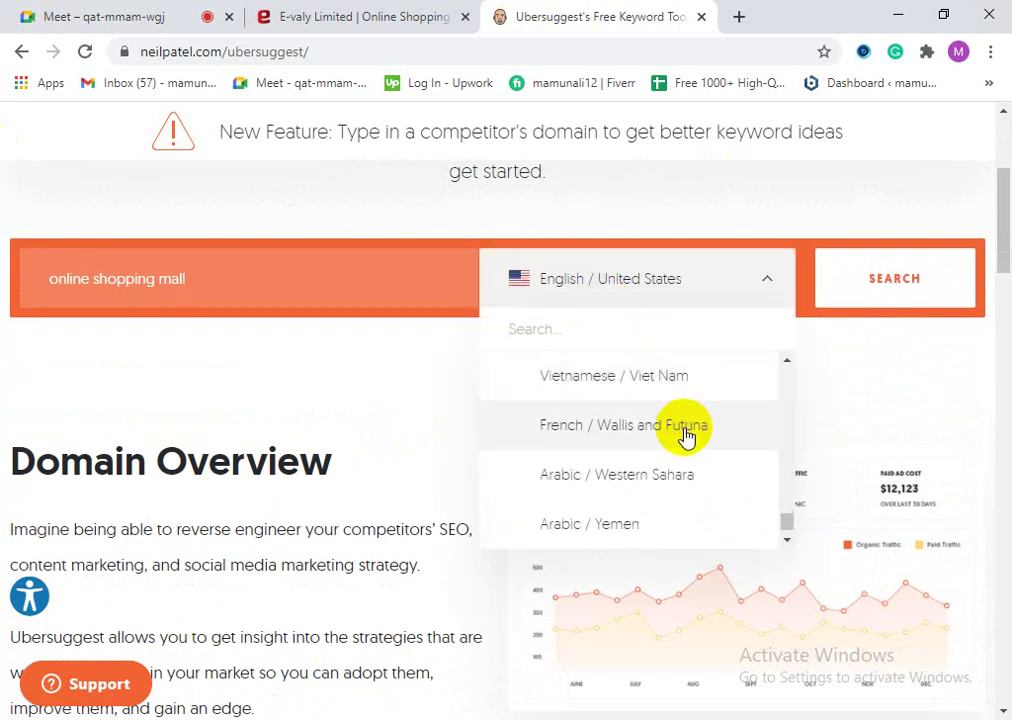
scroll(686, 437, "down", 1)
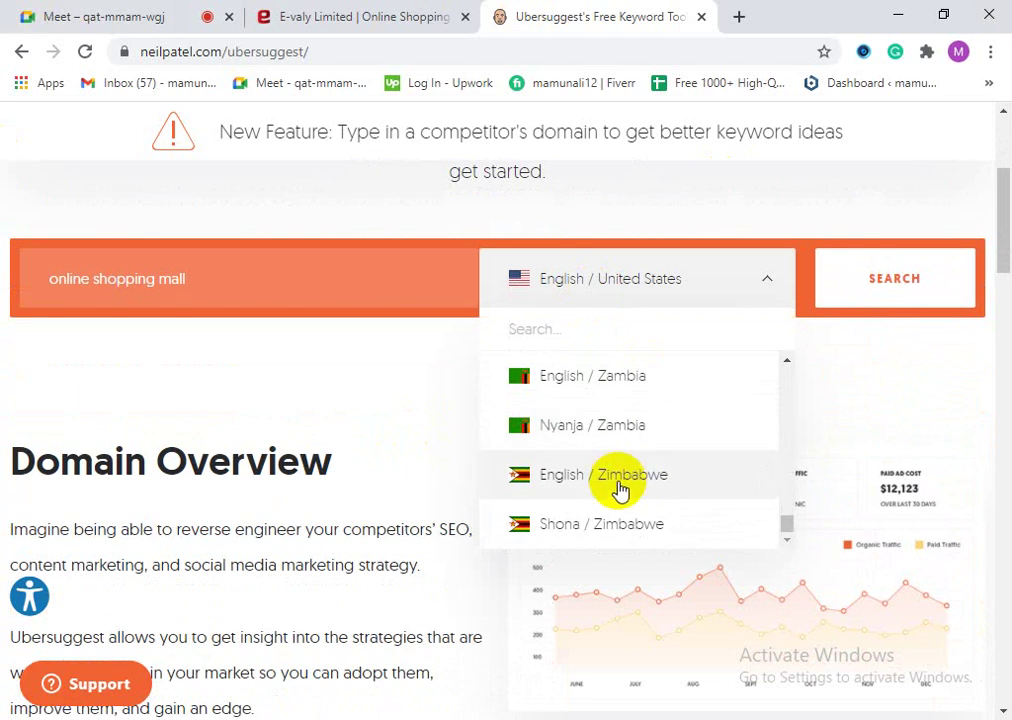
scroll(640, 470, "up", 5)
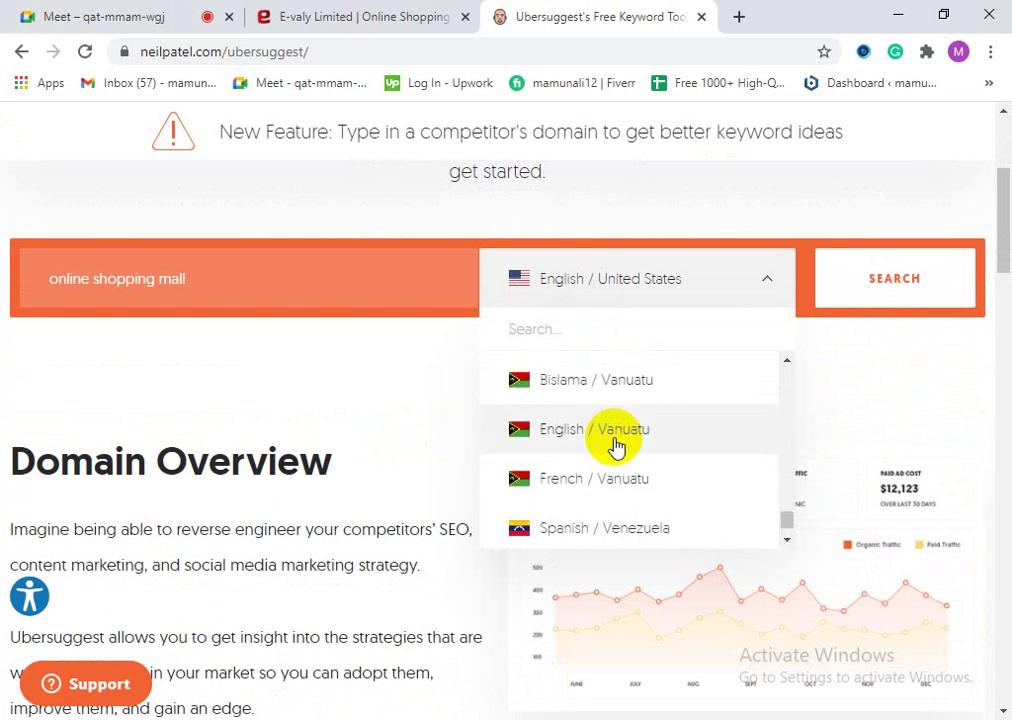
scroll(610, 438, "up", 8)
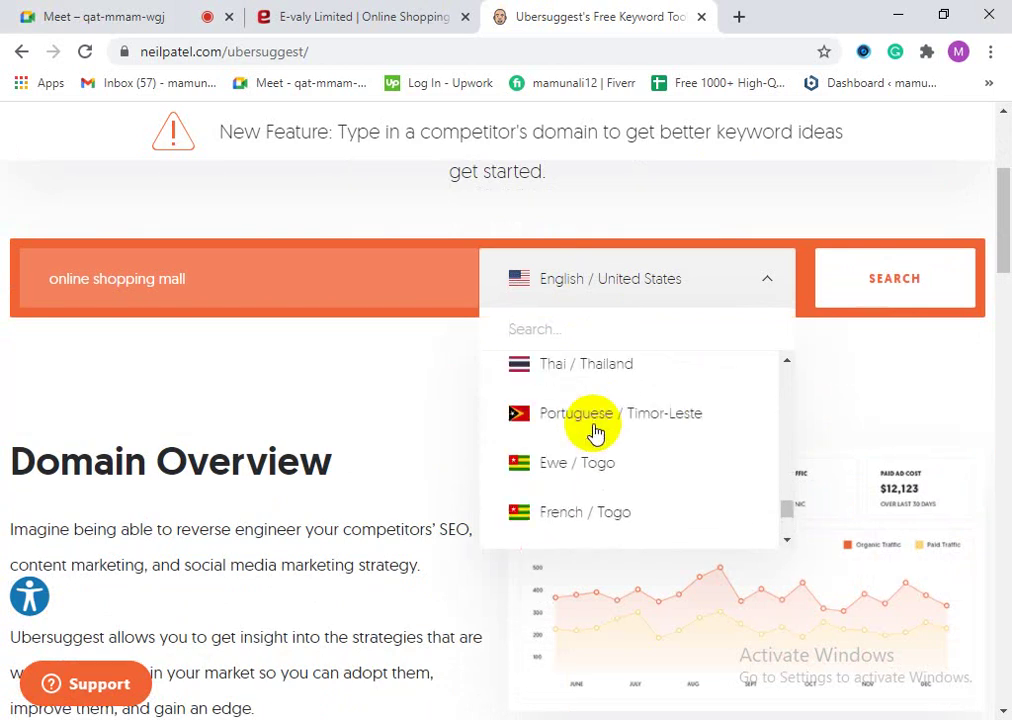
scroll(595, 432, "up", 8)
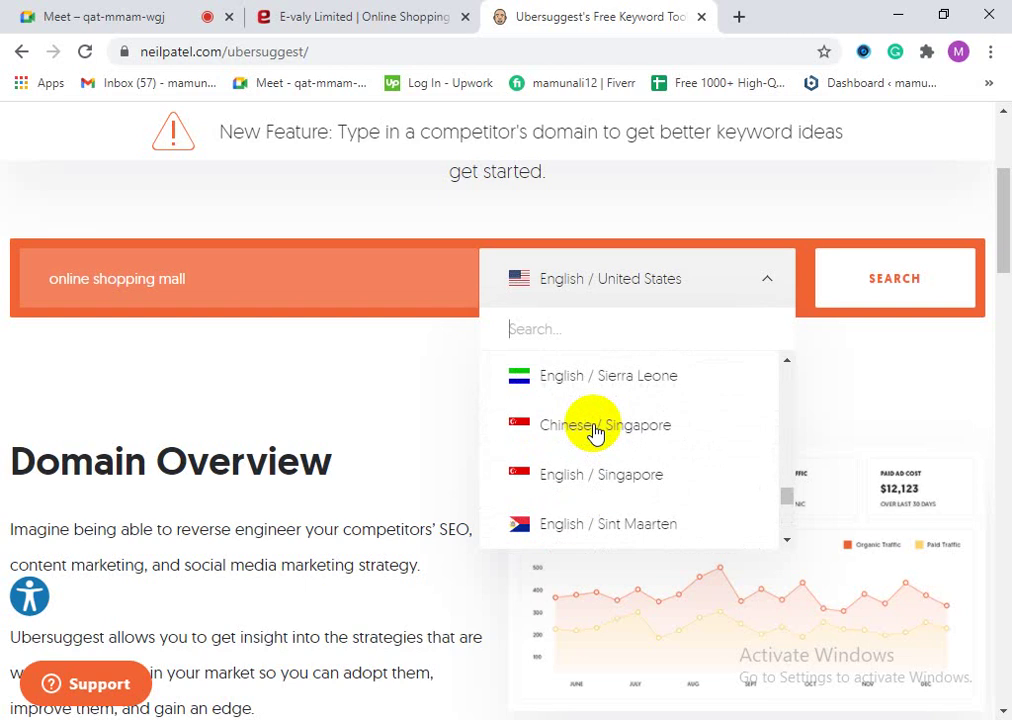
scroll(578, 418, "up", 2)
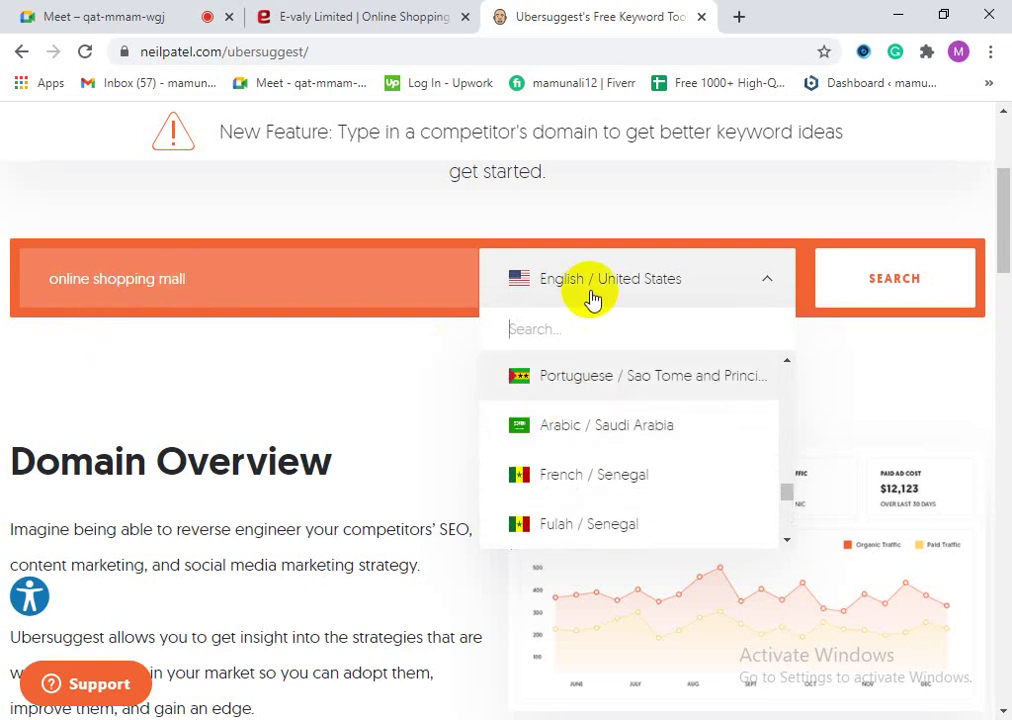
scroll(558, 420, "up", 3)
scroll(558, 420, "up", 2)
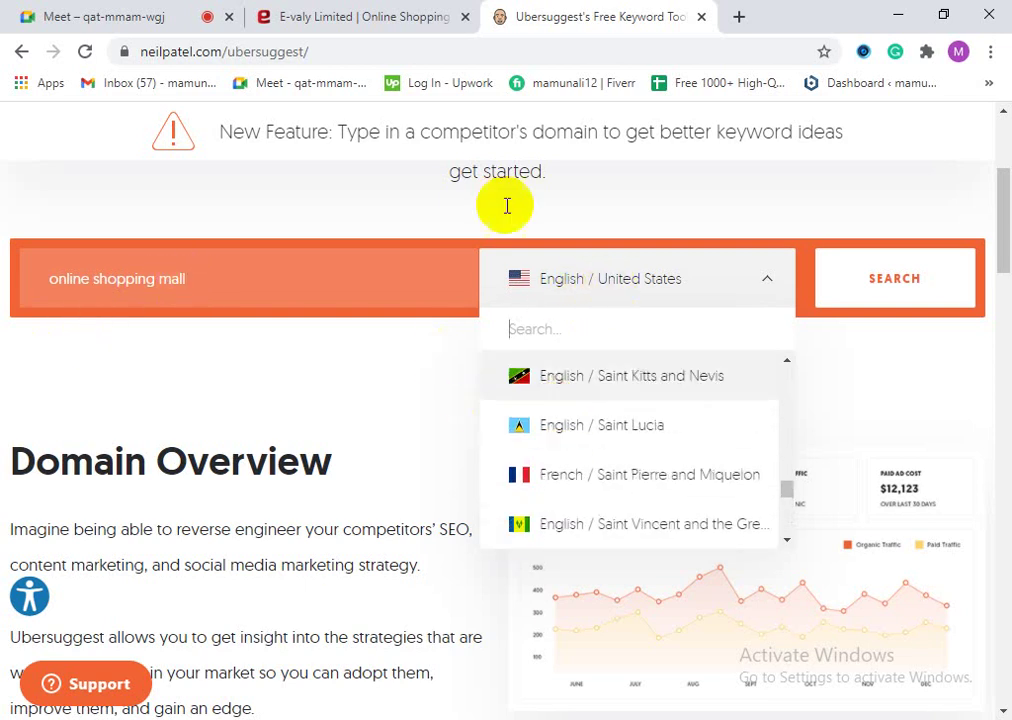
Step: Look over the campaigns and Evaly Express shops on the Evaly storefront and return to the Ubersuggest page
left_click(350, 14)
scroll(250, 460, "down", 5)
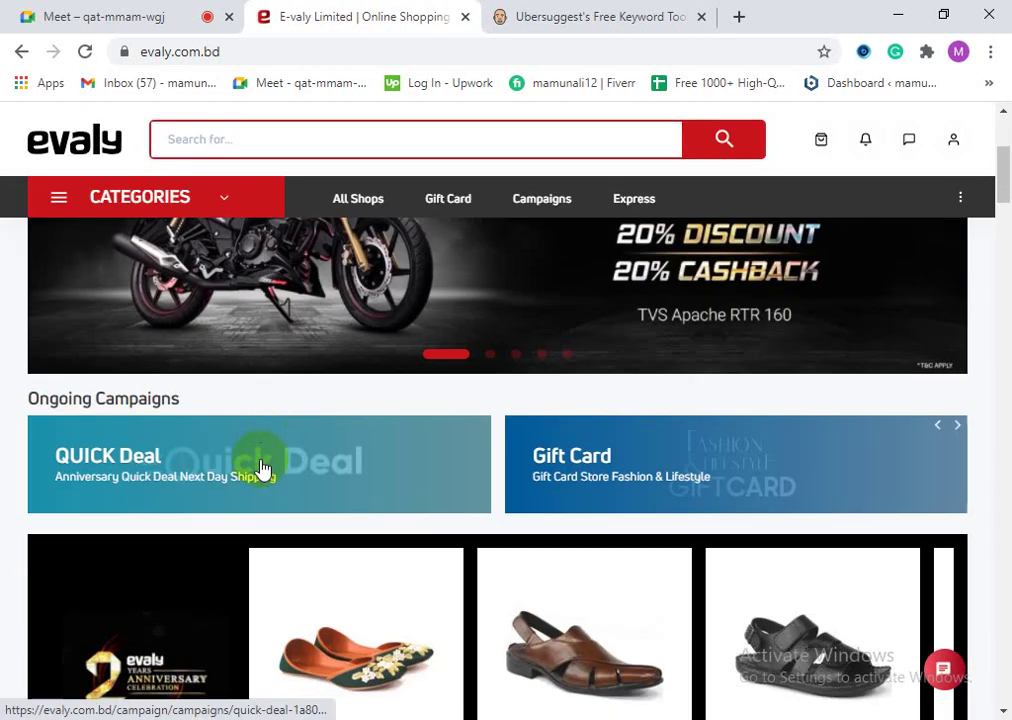
scroll(260, 485, "up", 3)
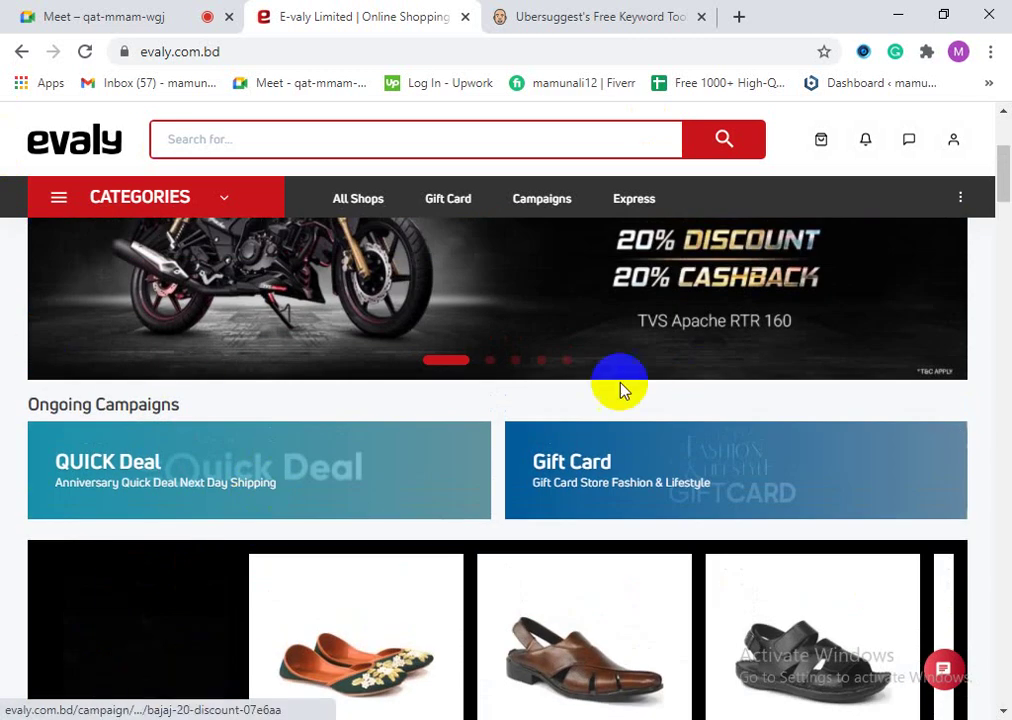
scroll(390, 570, "down", 5)
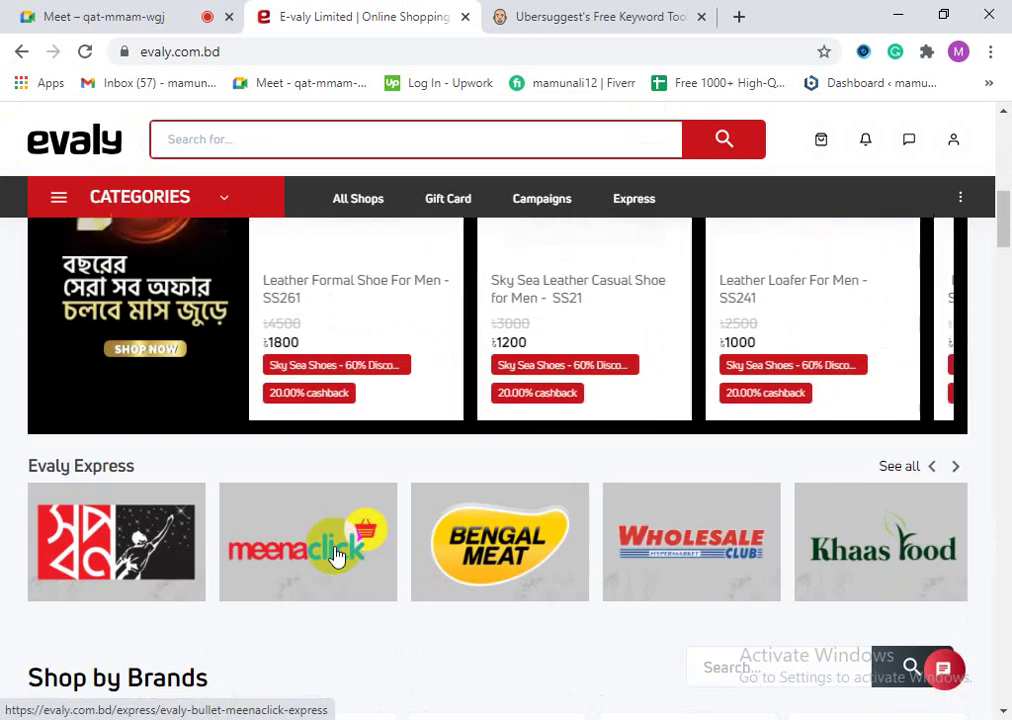
left_click(493, 17)
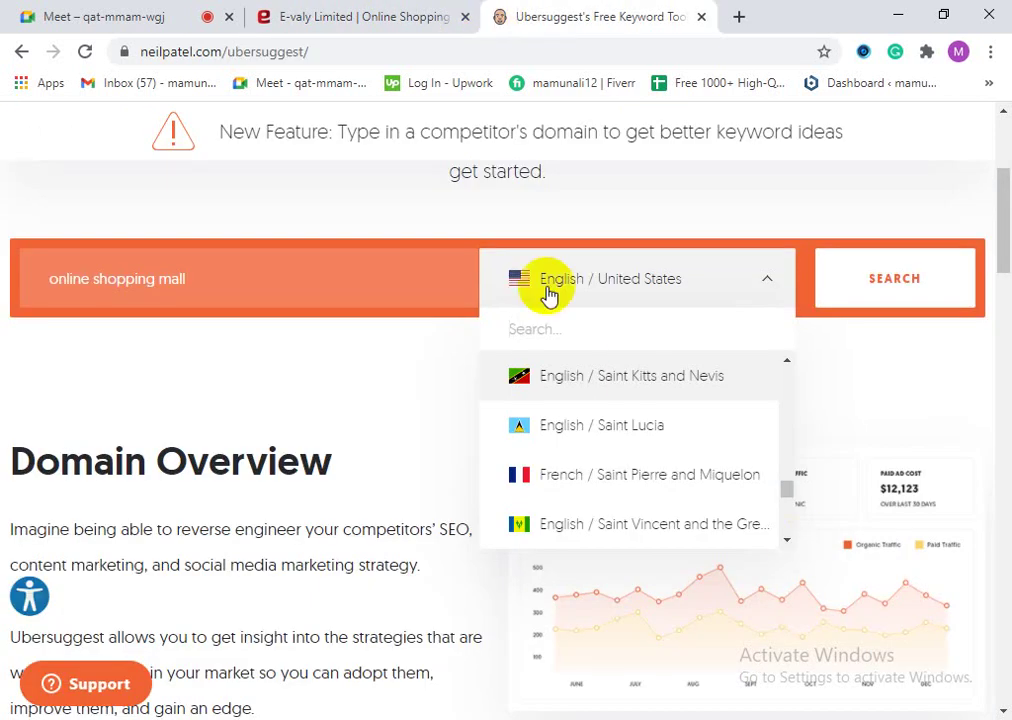
Step: Set the keyword search's language and country to Bengali / Bangladesh
scroll(593, 420, "down", 3)
scroll(593, 430, "up", 3)
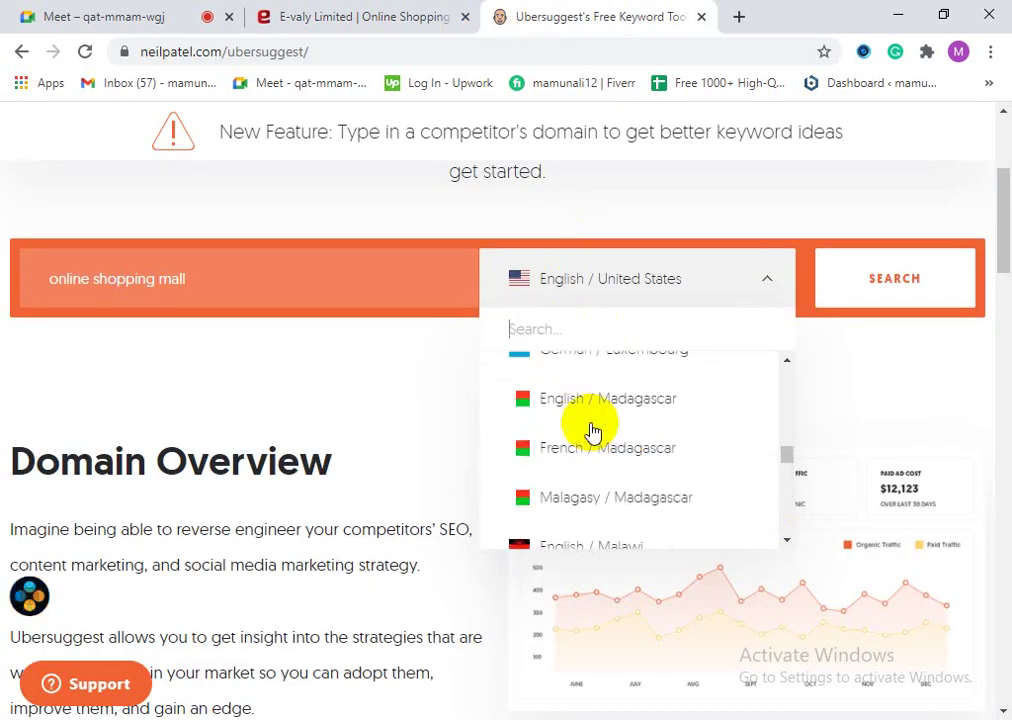
scroll(593, 430, "up", 15)
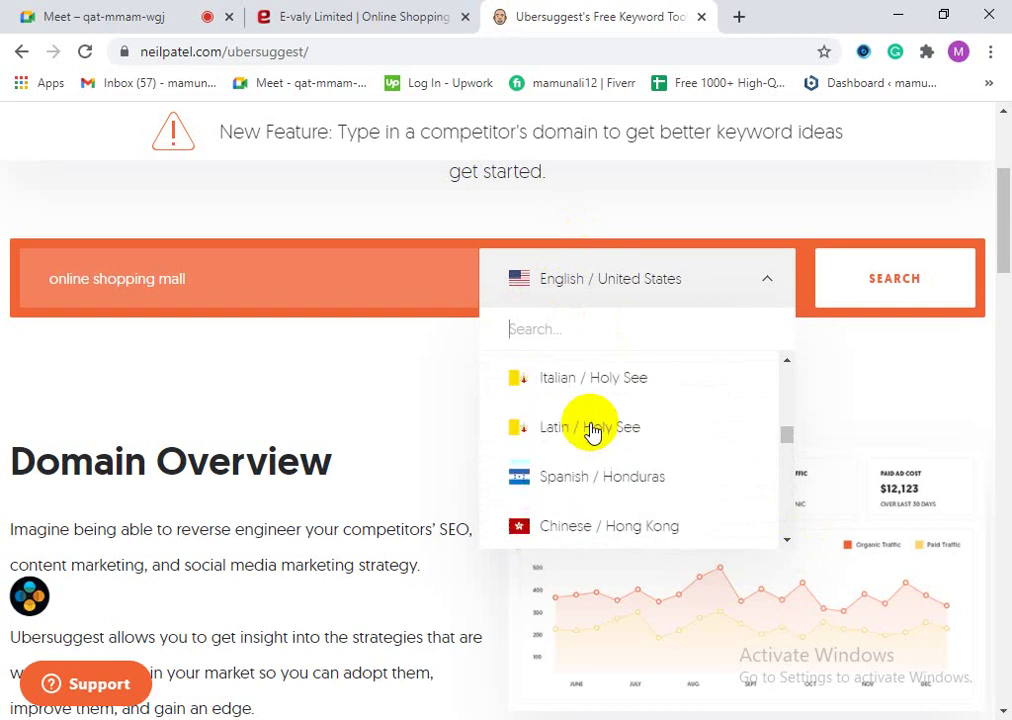
scroll(593, 430, "up", 15)
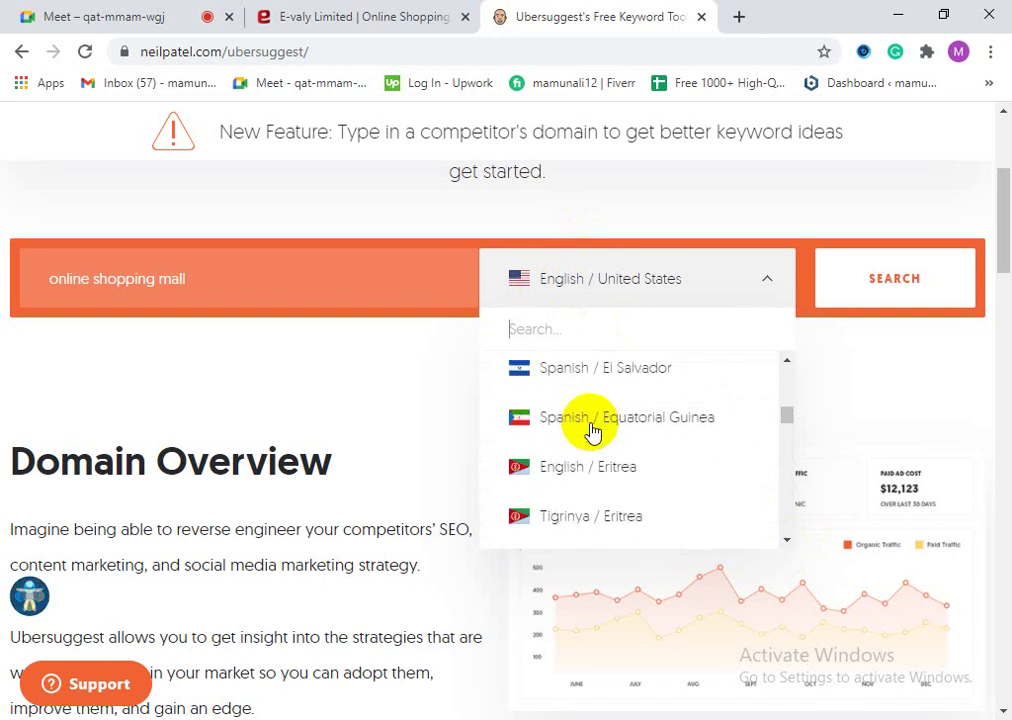
scroll(593, 430, "up", 15)
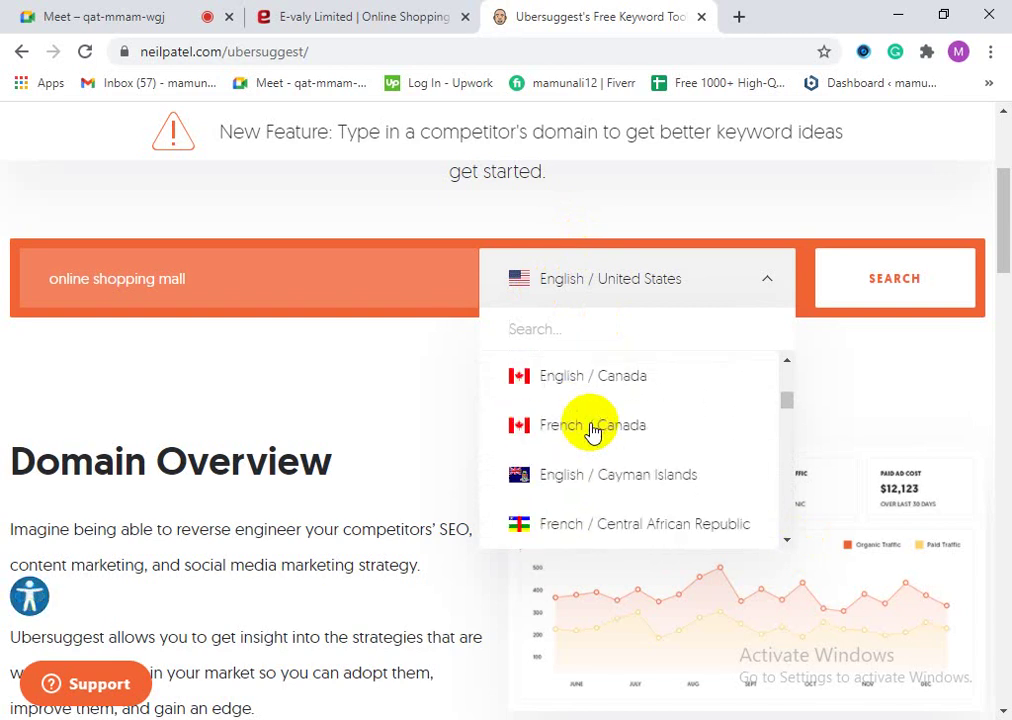
scroll(593, 430, "up", 15)
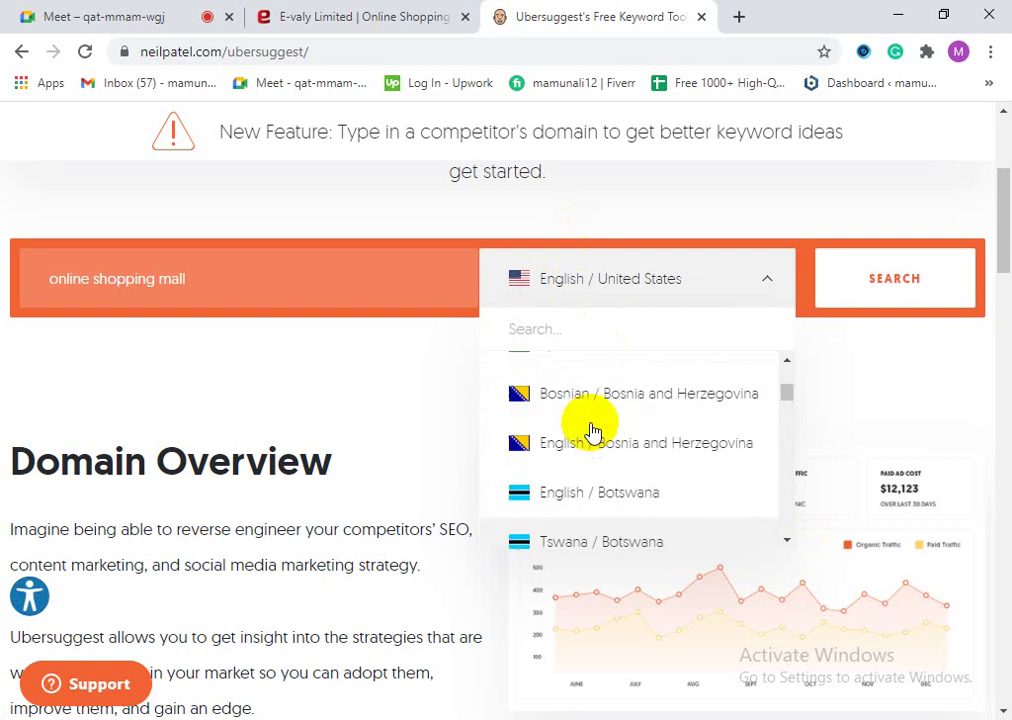
scroll(593, 430, "up", 2)
scroll(593, 430, "up", 10)
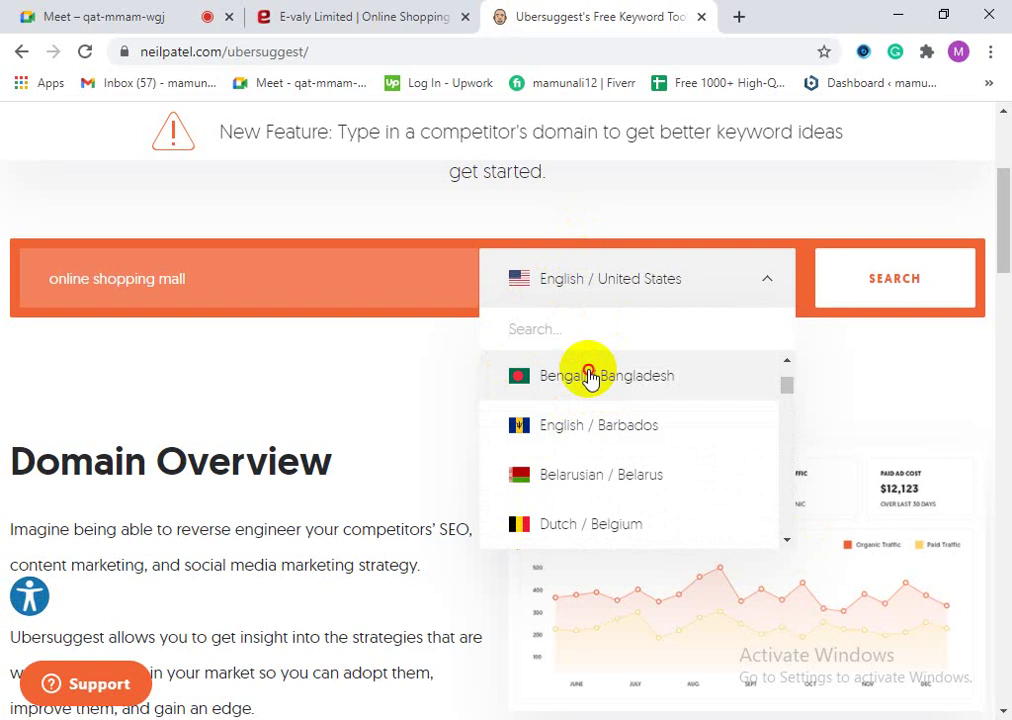
left_click(590, 376)
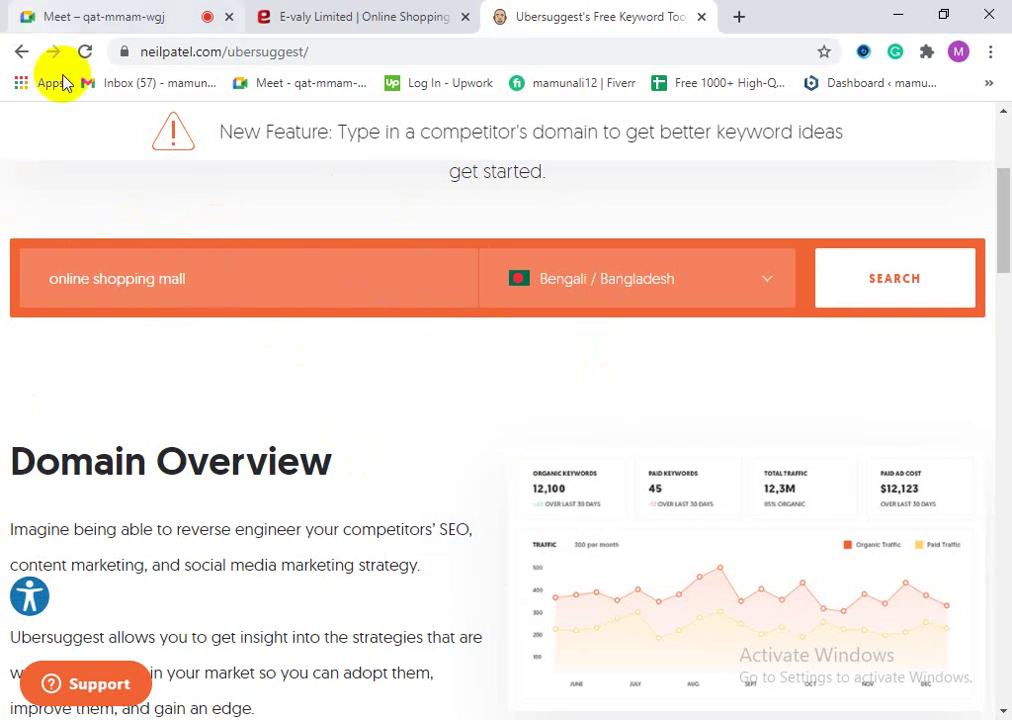
Step: Run the "online shopping mall" keyword search and dismiss the free registration pop-up
left_click(870, 293)
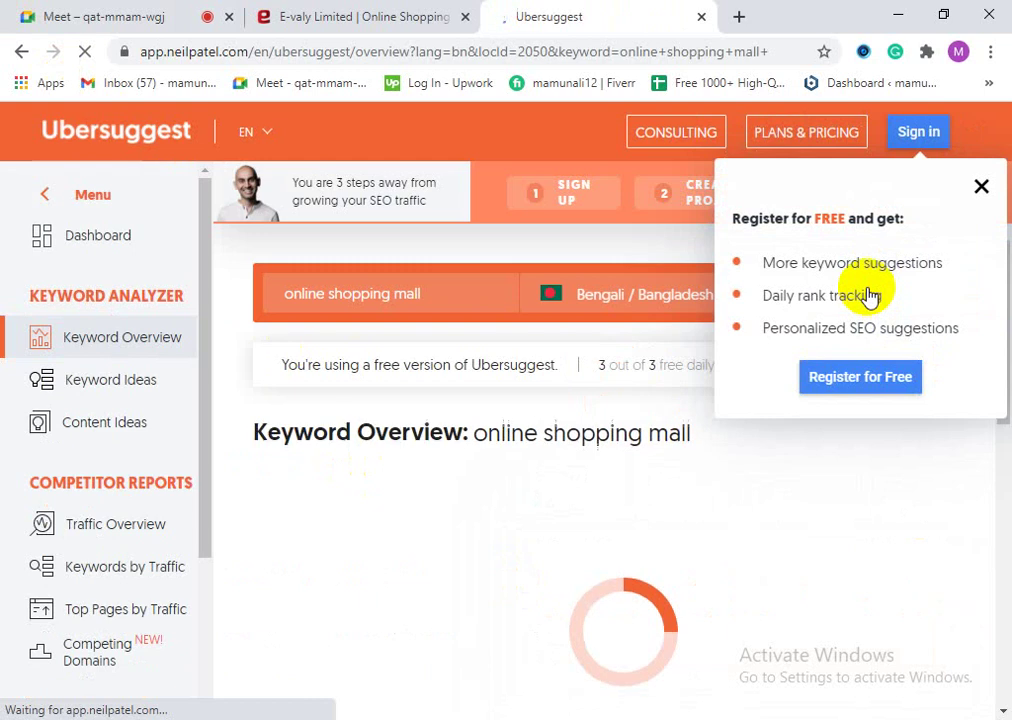
left_click(983, 186)
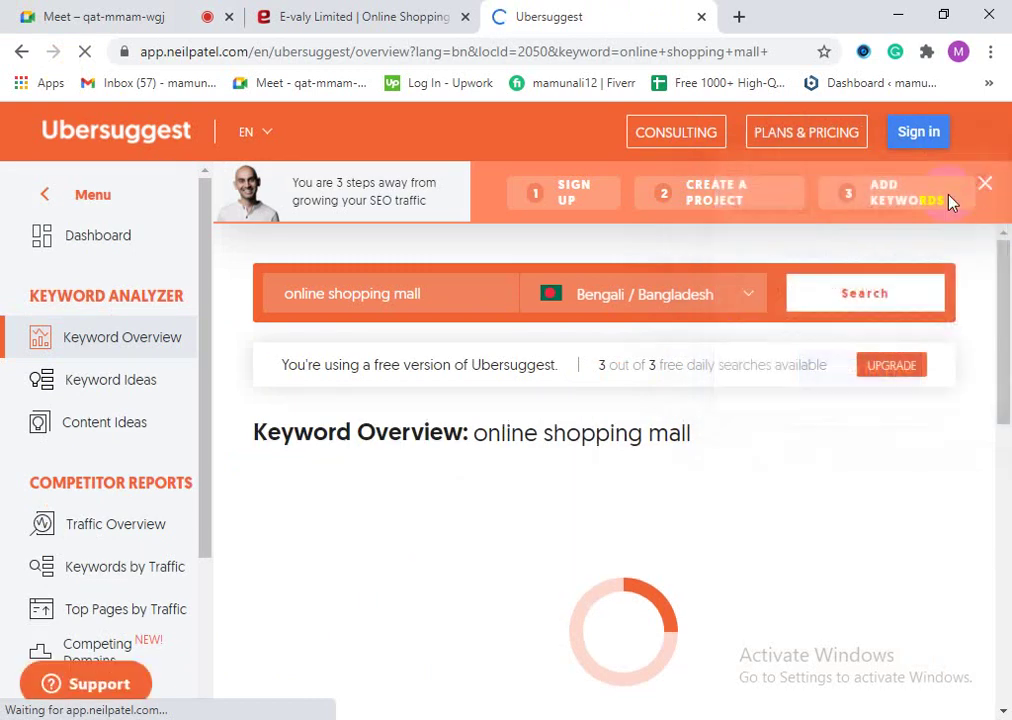
scroll(454, 492, "down", 3)
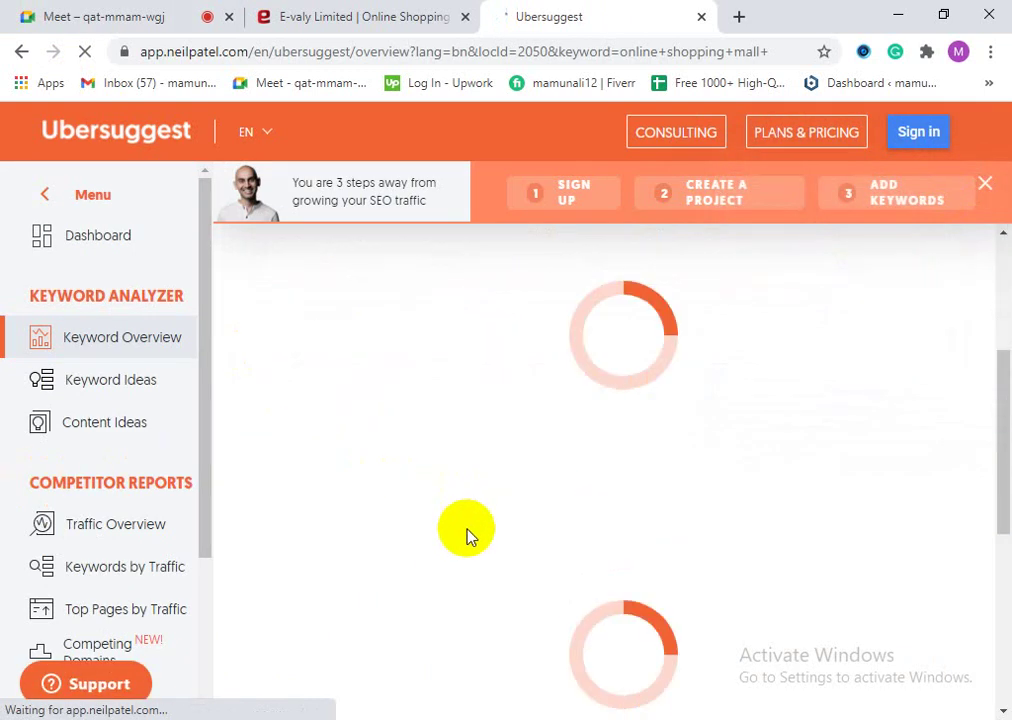
scroll(466, 527, "up", 3)
scroll(447, 534, "down", 1)
scroll(442, 536, "up", 1)
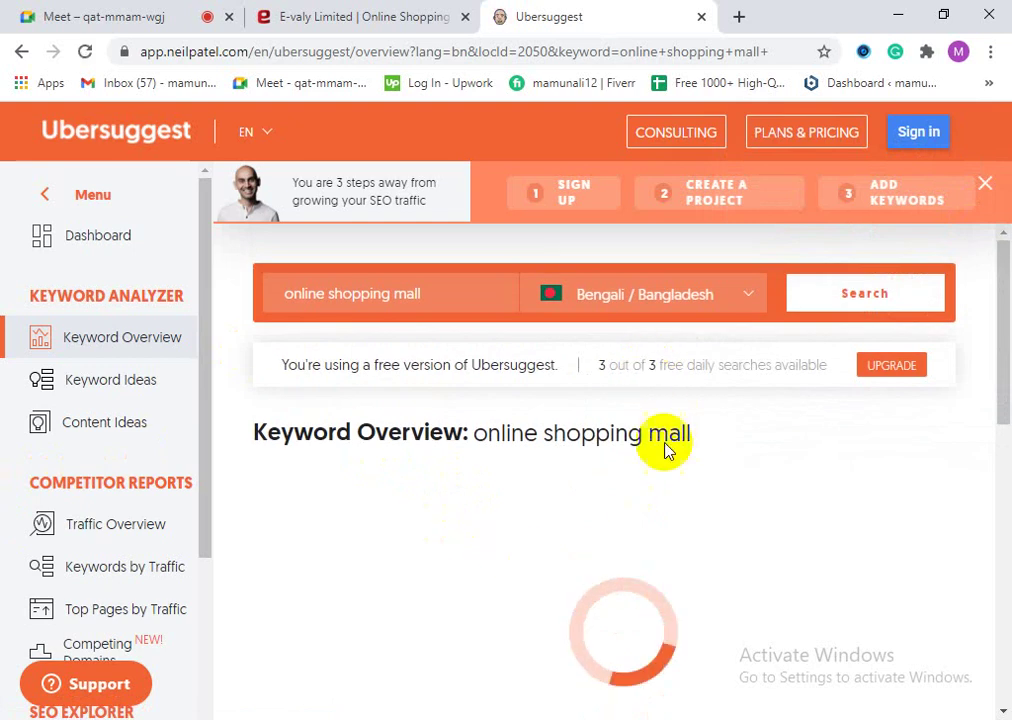
Step: Examine the search volume and SEO difficulty in the "online shopping mall" keyword overview and dismiss the webinar notice
scroll(712, 470, "down", 1)
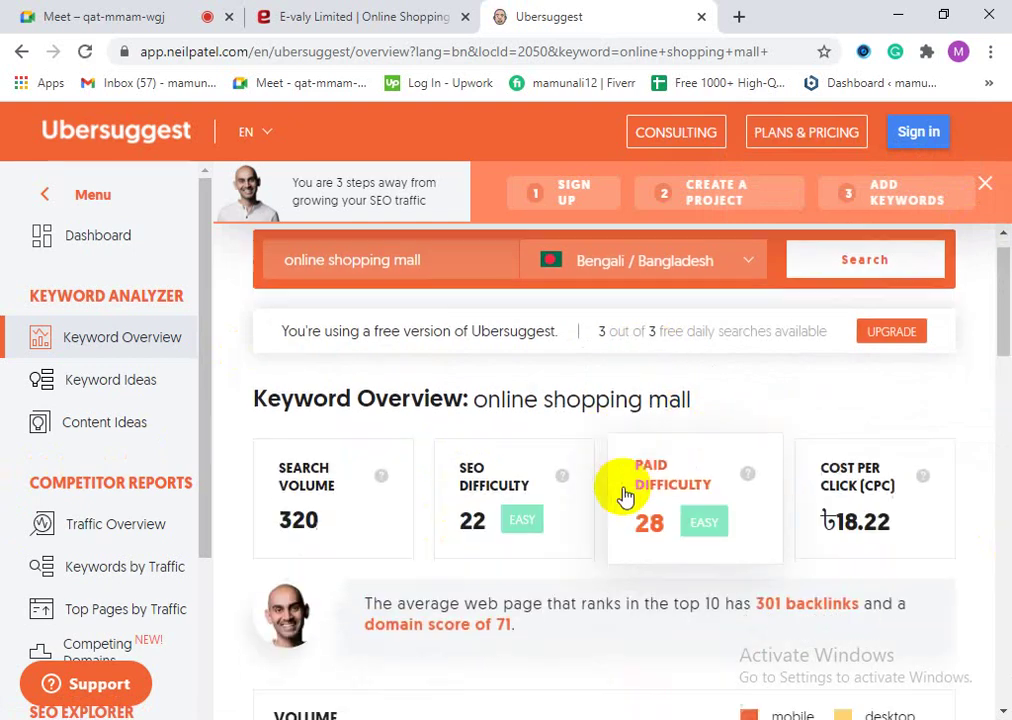
scroll(630, 520, "up", 1)
left_click_drag(726, 452, 390, 447)
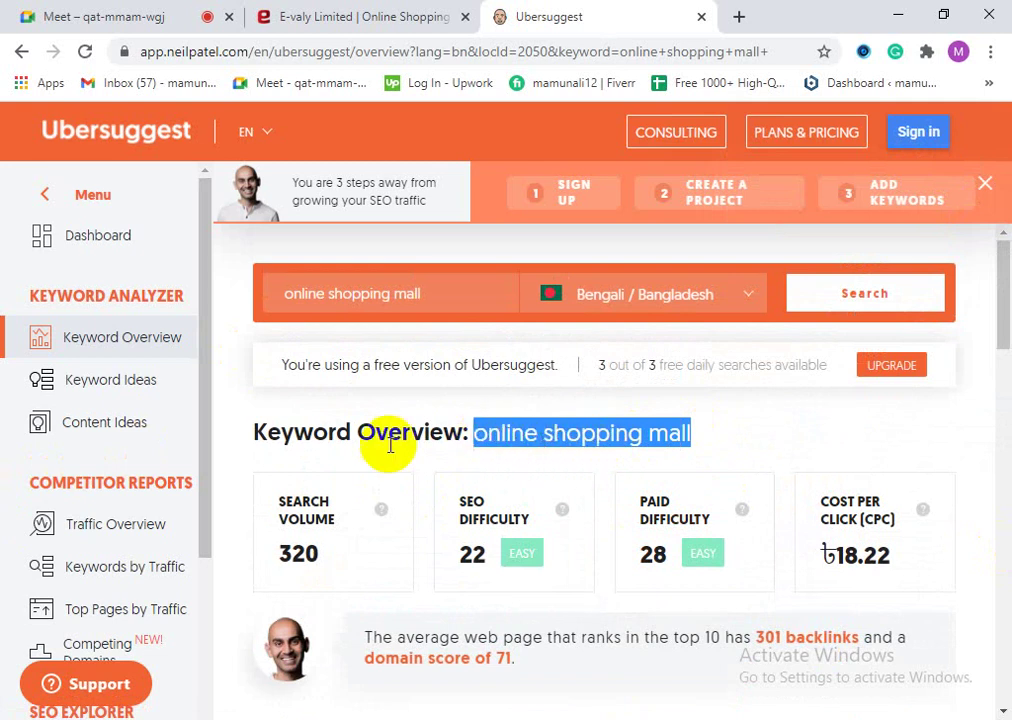
left_click(525, 423)
scroll(637, 420, "down", 2)
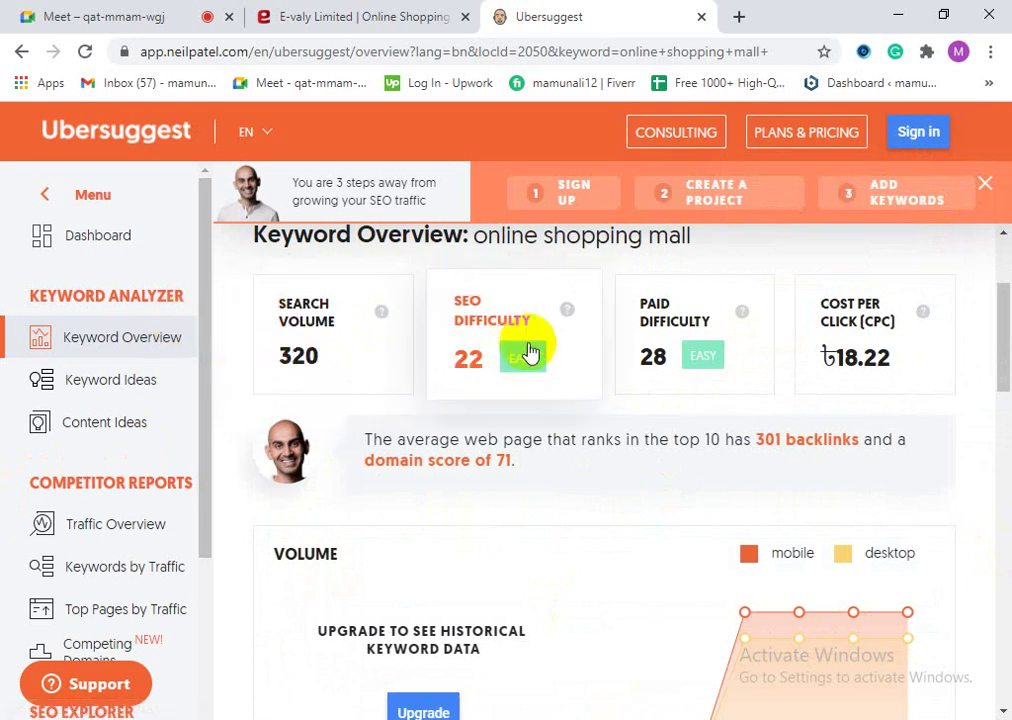
scroll(535, 350, "up", 2)
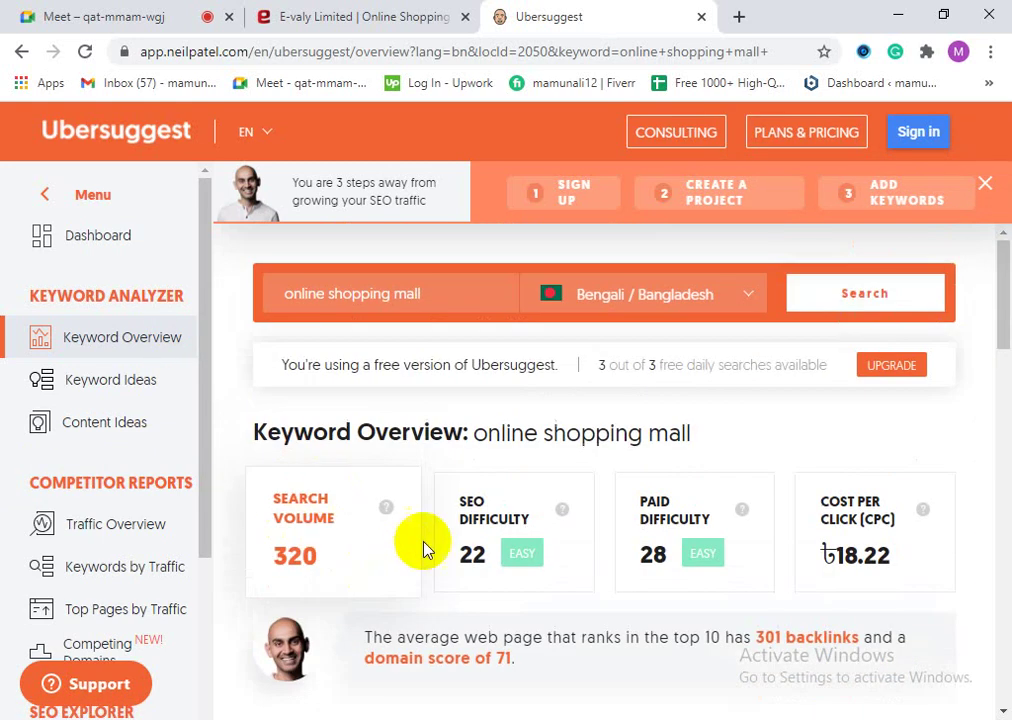
scroll(420, 542, "down", 1)
scroll(424, 447, "down", 1)
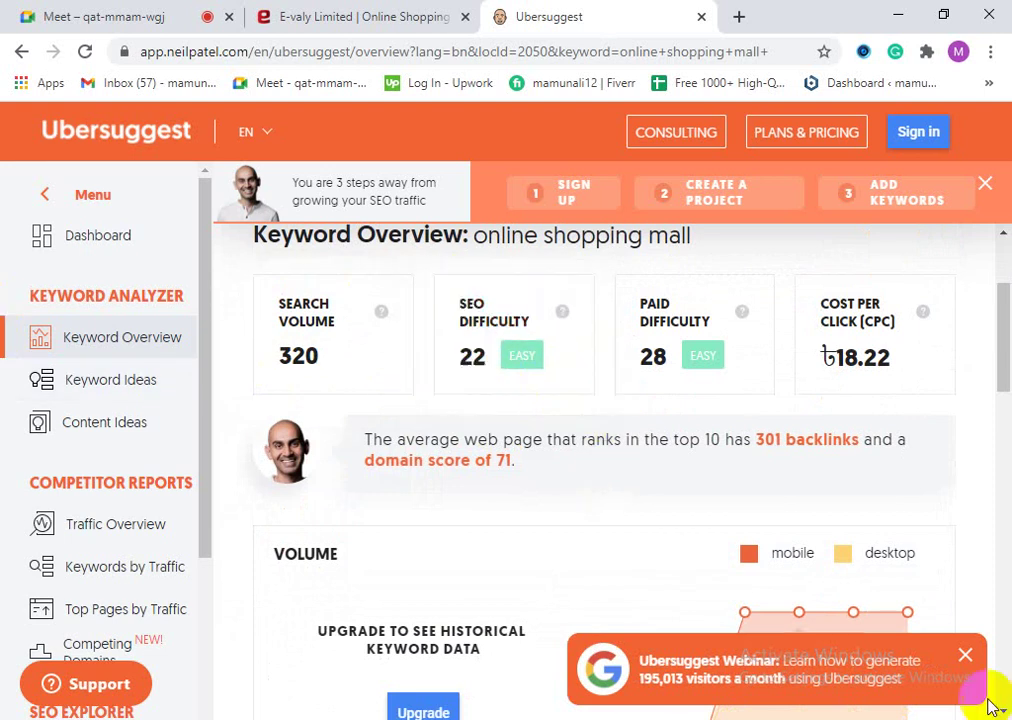
left_click(966, 661)
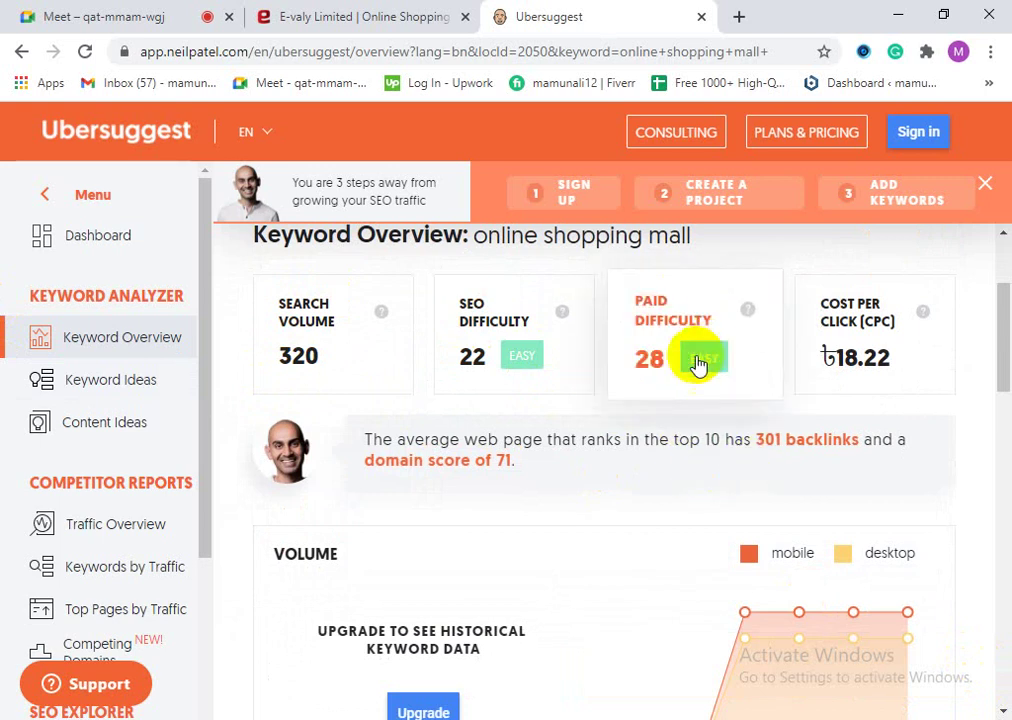
Step: Examine the cost per click, the top-10 backlink and domain score summary, and the volume and searcher sections below
scroll(740, 400, "up", 1)
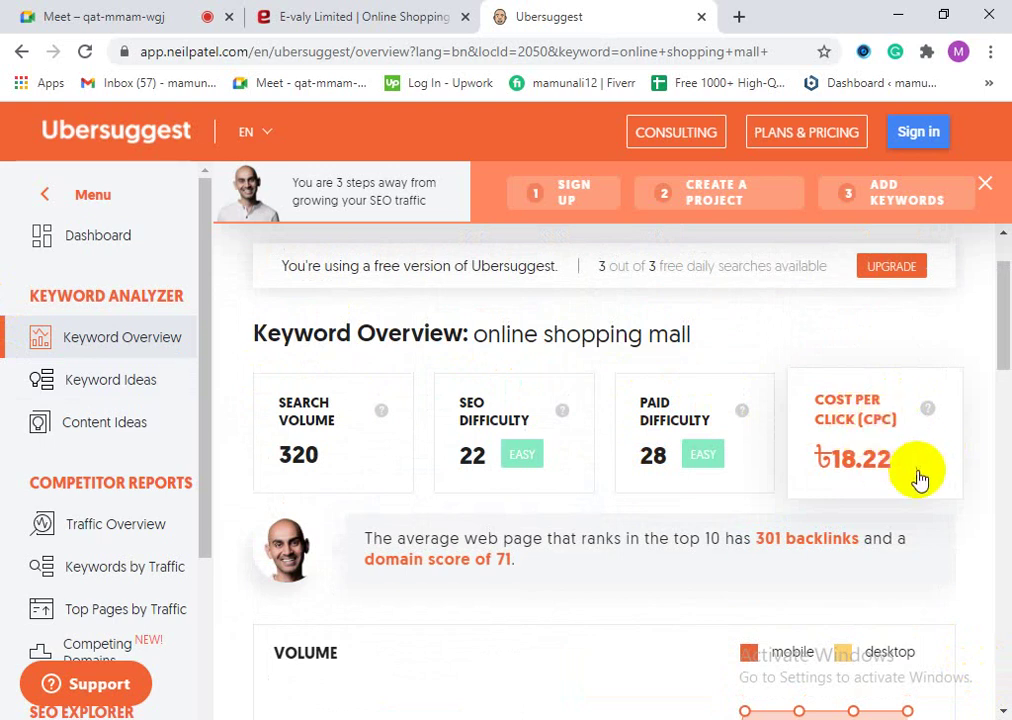
scroll(893, 418, "down", 1)
scroll(877, 410, "up", 1)
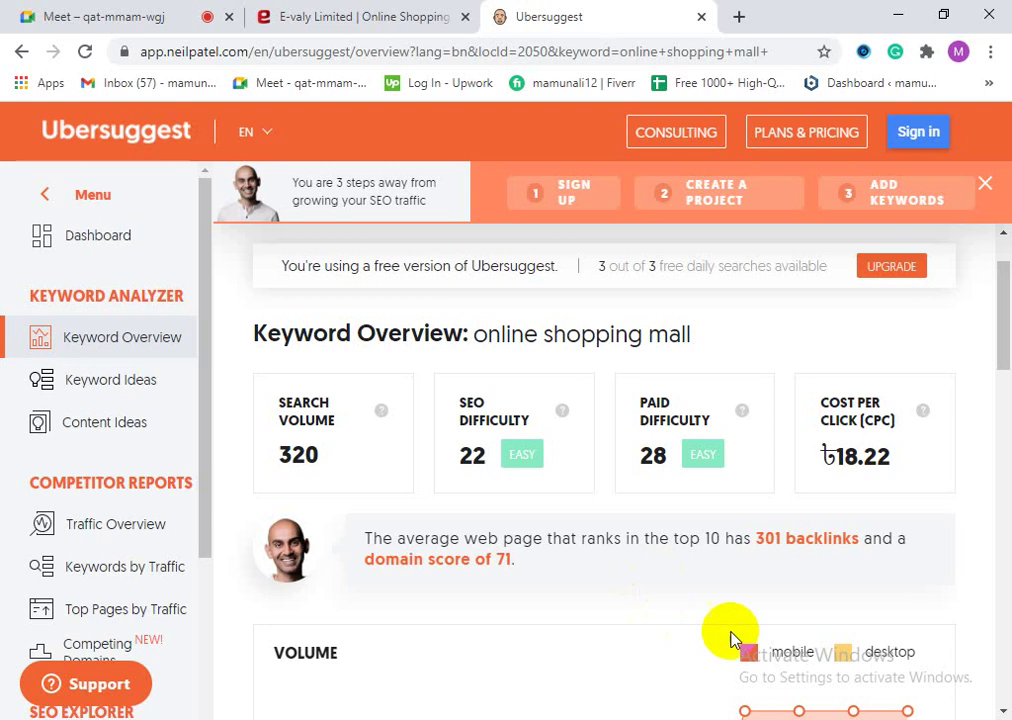
left_click(610, 468)
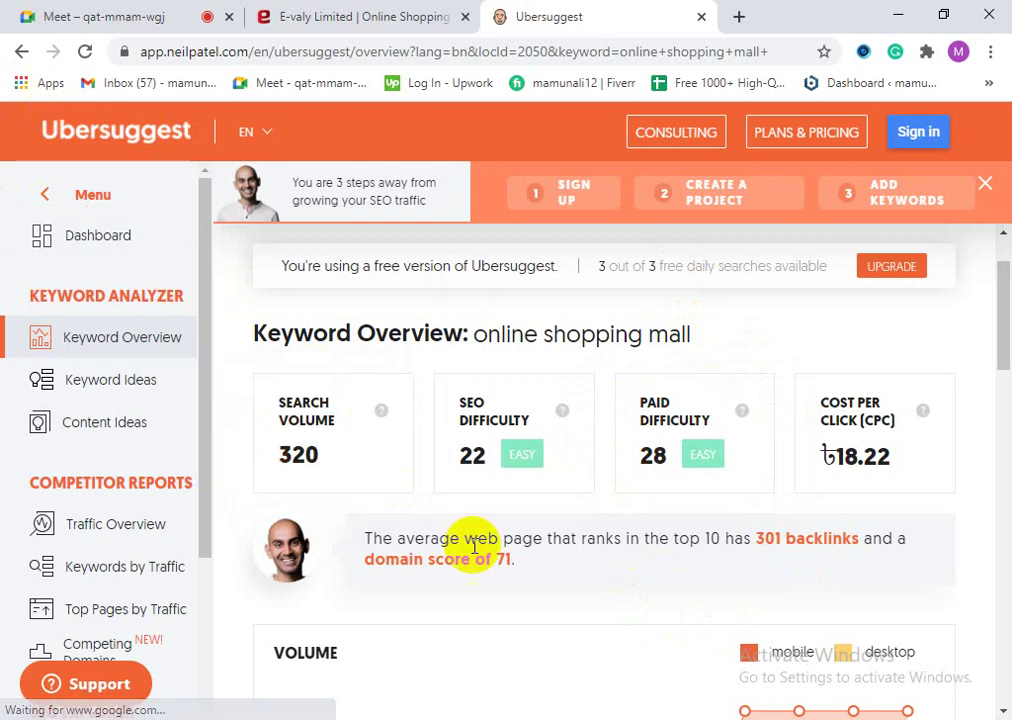
scroll(468, 548, "down", 2)
scroll(462, 530, "up", 2)
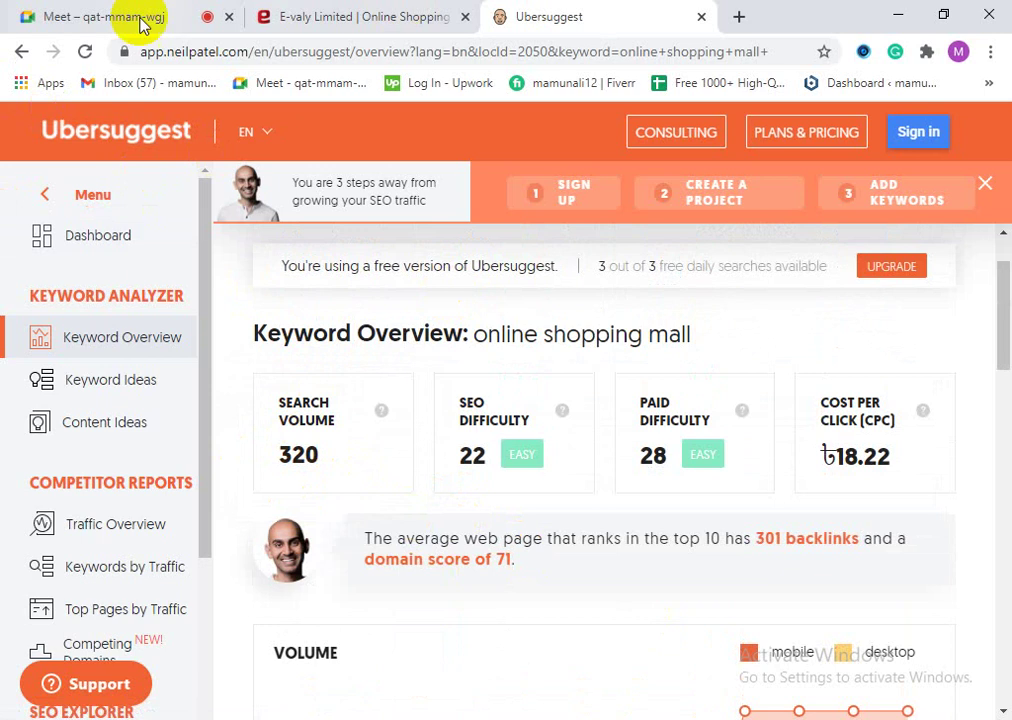
left_click_drag(372, 540, 690, 543)
left_click(724, 543)
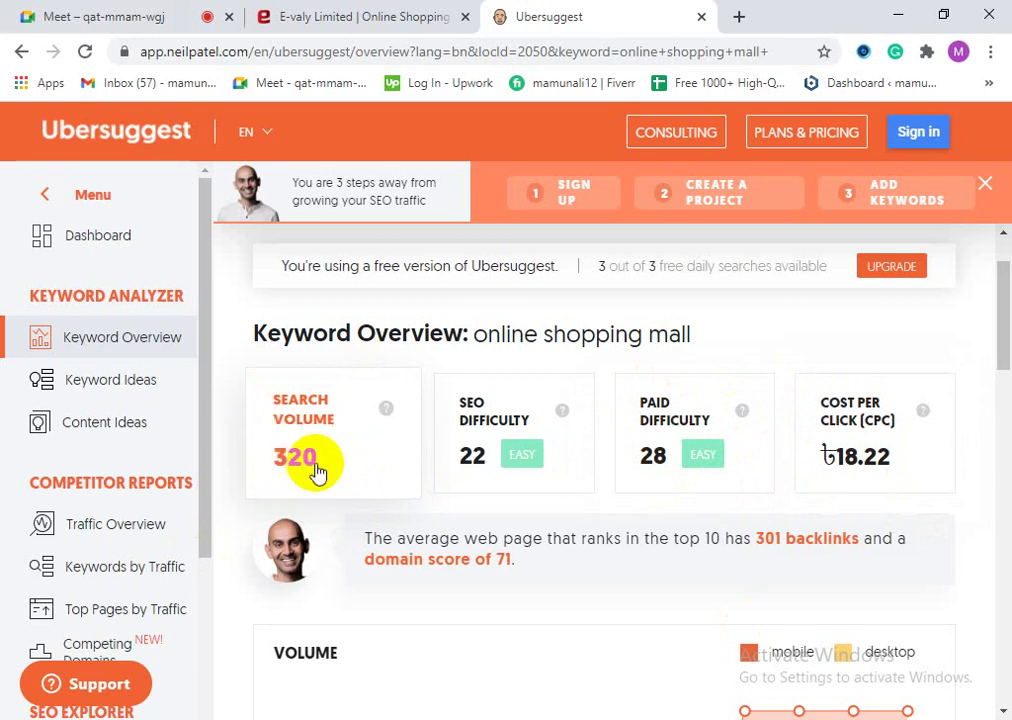
scroll(373, 479, "down", 5)
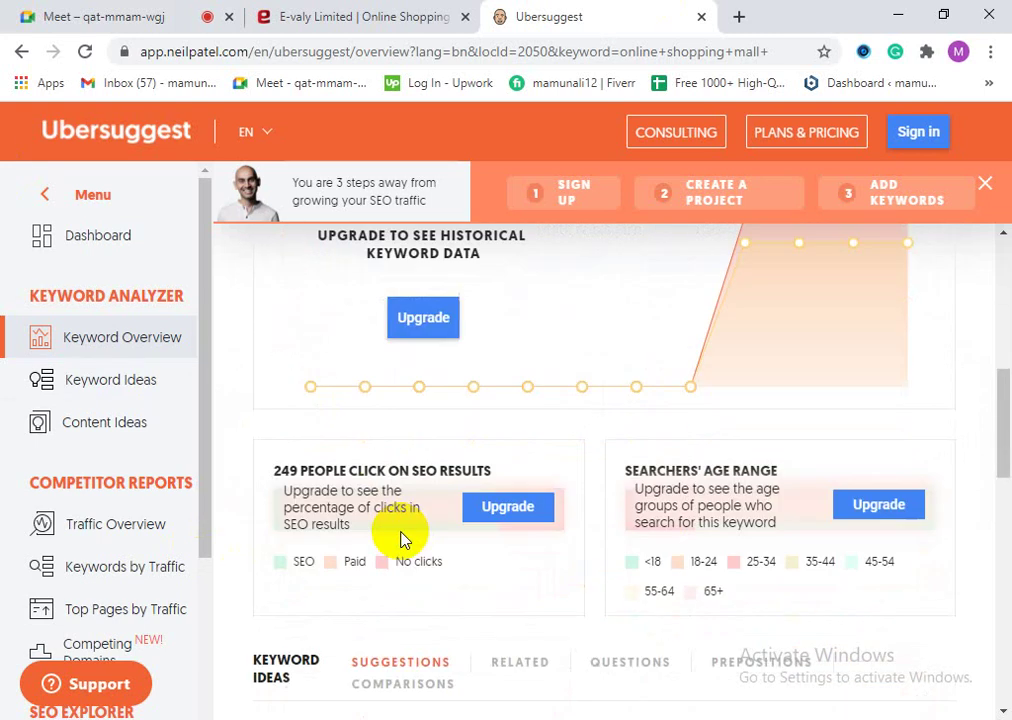
Step: Review the "online shopping mall" overview again, from the search volume and difficulty cards down to the searcher sections and keyword ideas
scroll(398, 542, "down", 3)
scroll(436, 422, "up", 5)
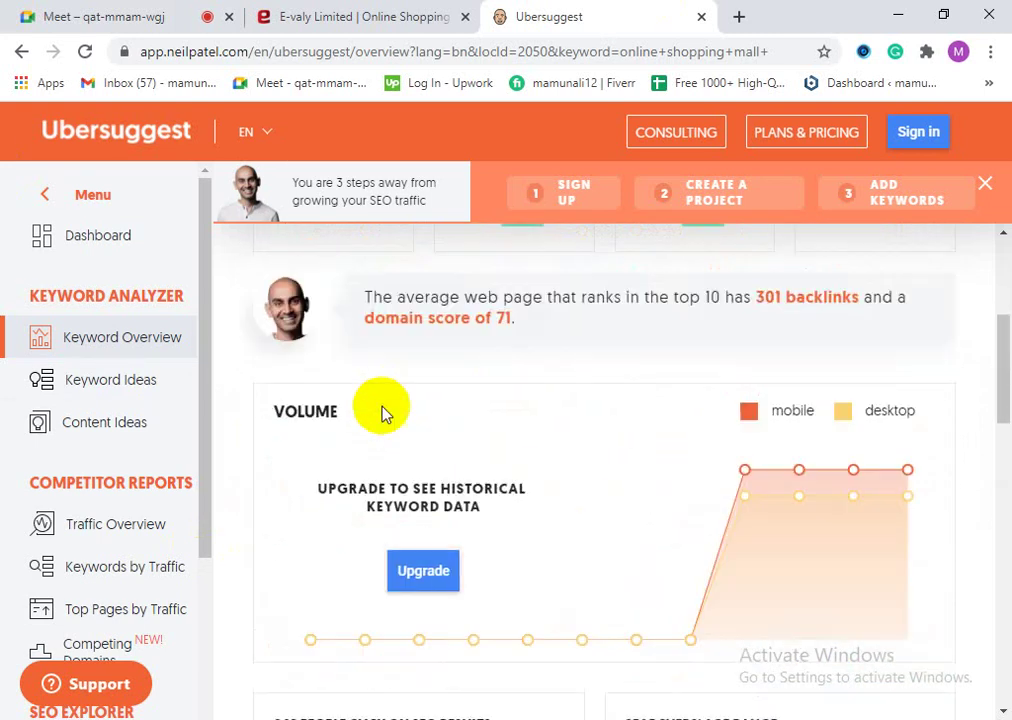
scroll(385, 413, "up", 4)
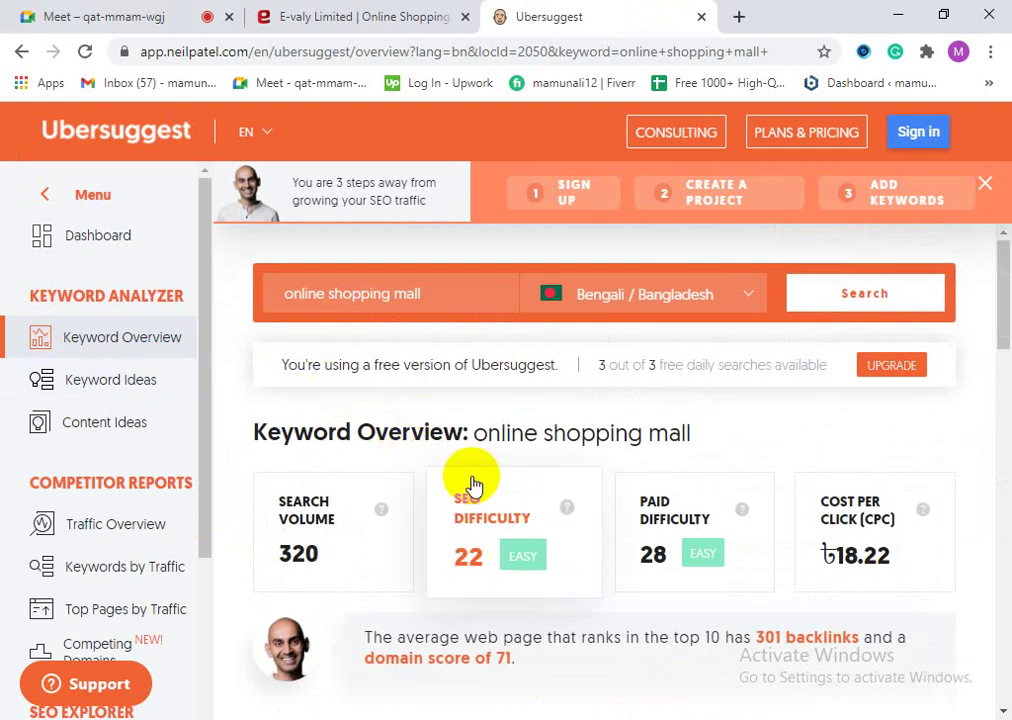
scroll(440, 360, "down", 3)
scroll(390, 350, "up", 2)
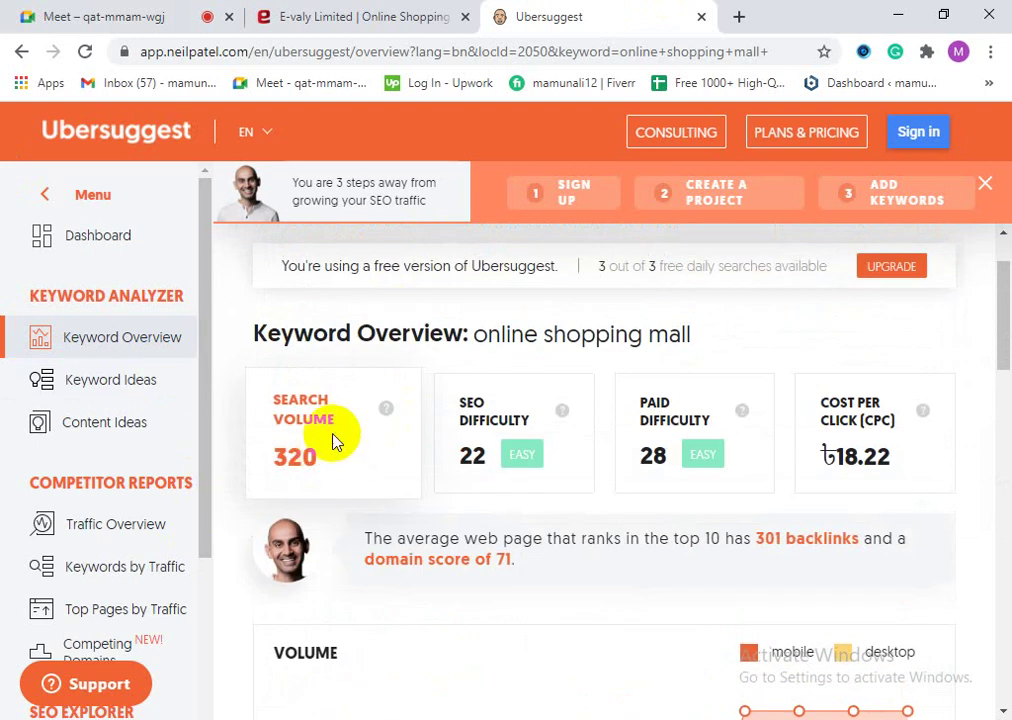
scroll(420, 510, "down", 6)
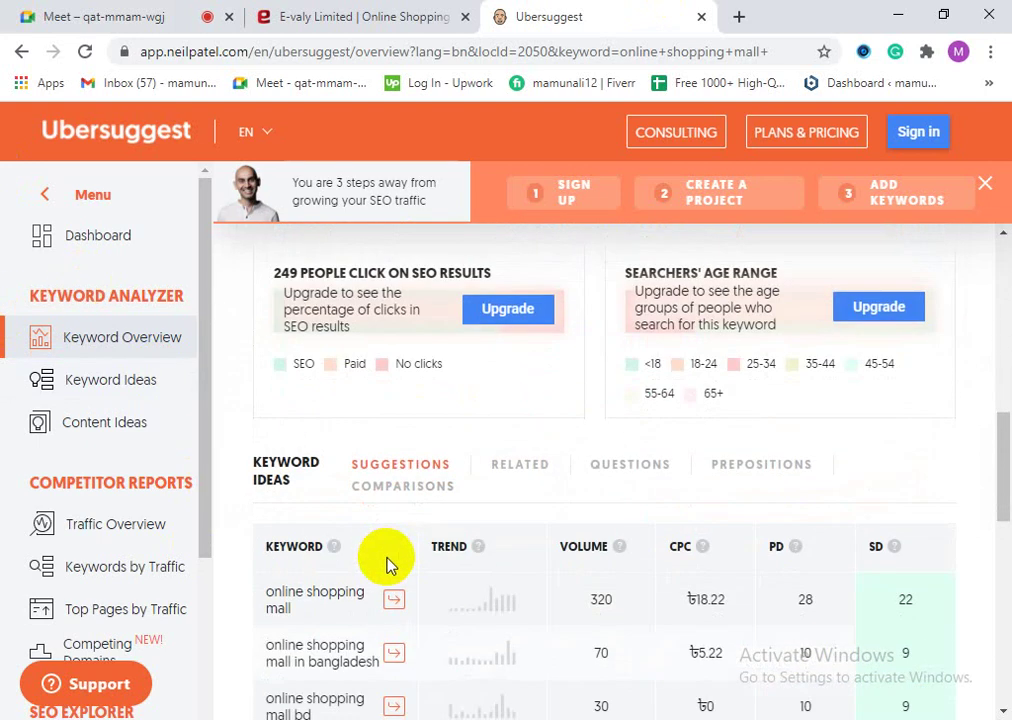
scroll(370, 525, "up", 6)
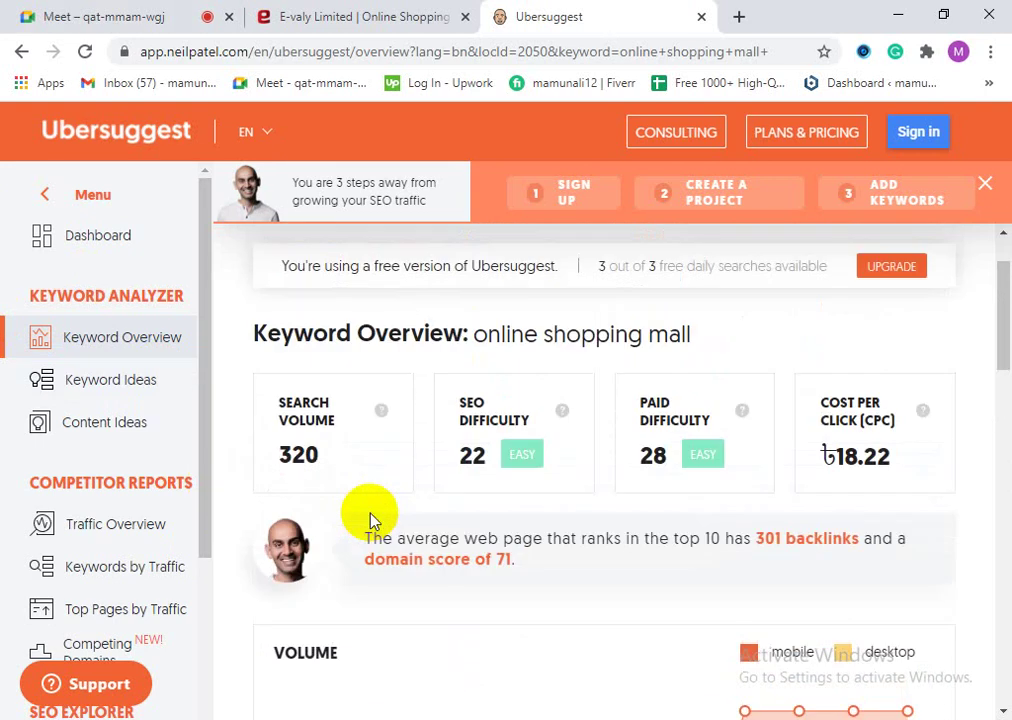
scroll(395, 592, "down", 5)
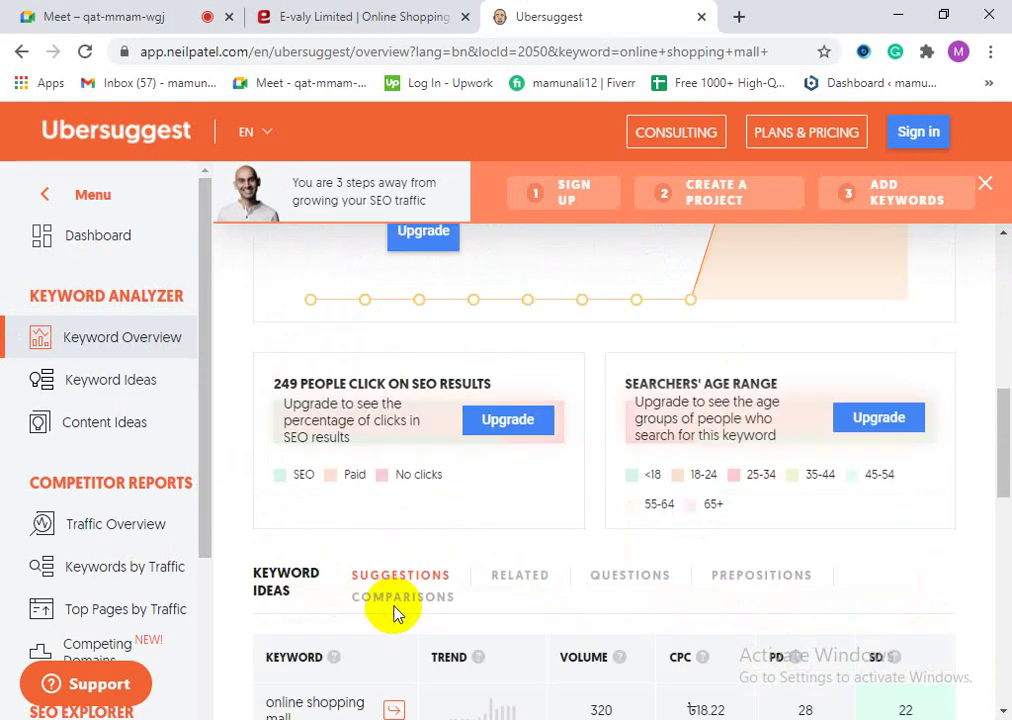
Step: Examine the volume, CPC, PD and SD columns for the suggested keywords, continuing to the content ideas section
scroll(447, 565, "down", 3)
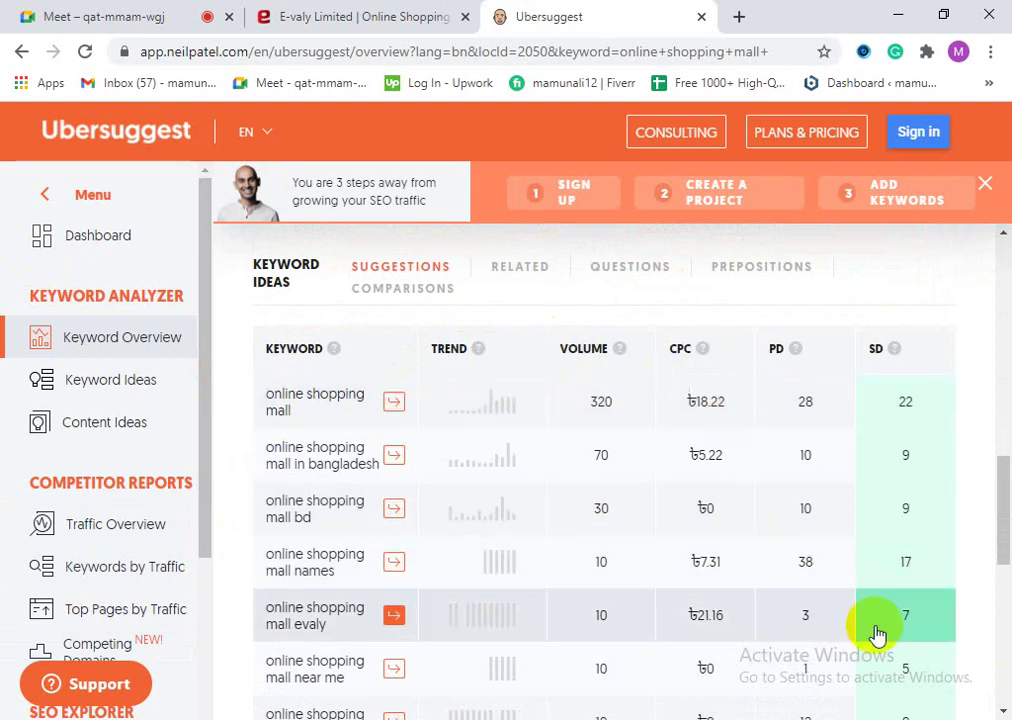
scroll(405, 510, "down", 2)
scroll(405, 510, "up", 1)
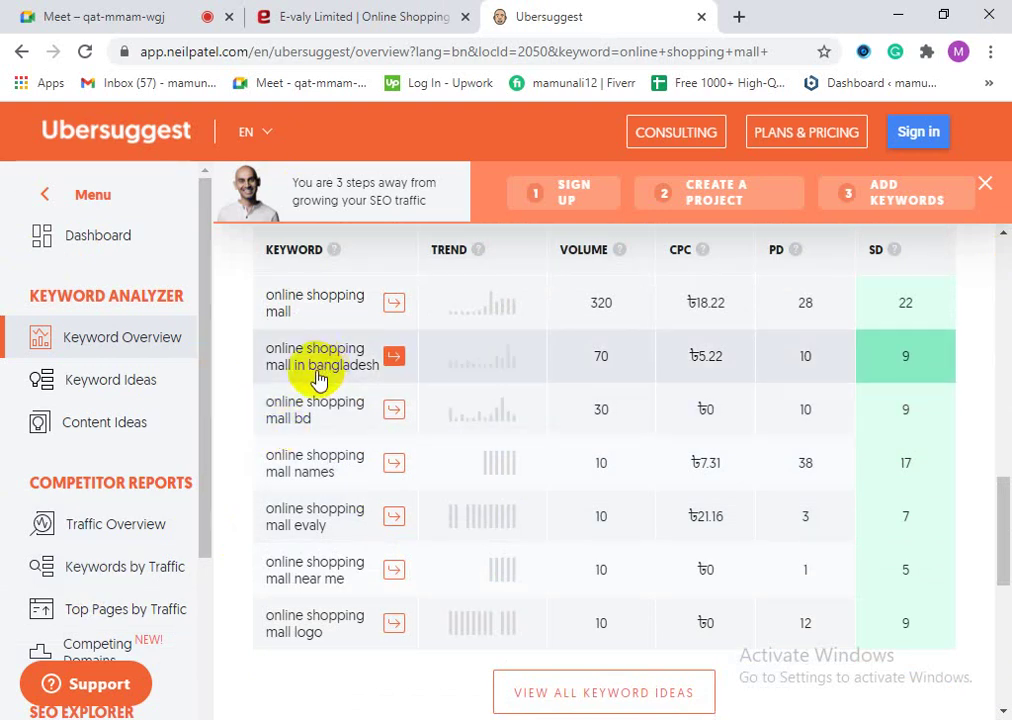
scroll(318, 378, "up", 1)
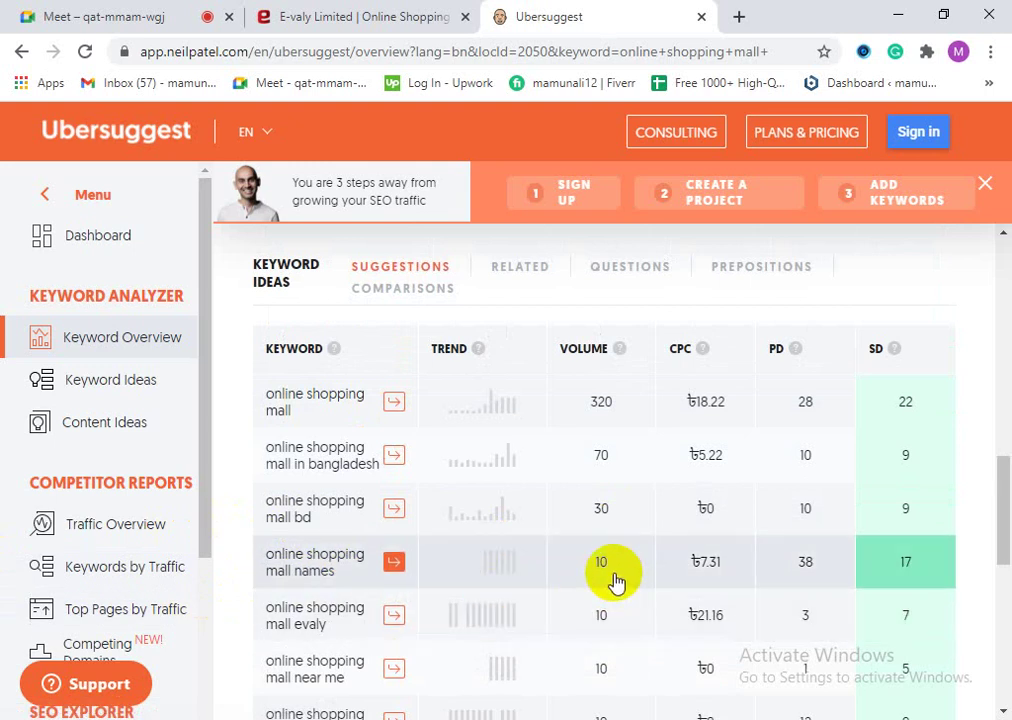
scroll(615, 580, "down", 1)
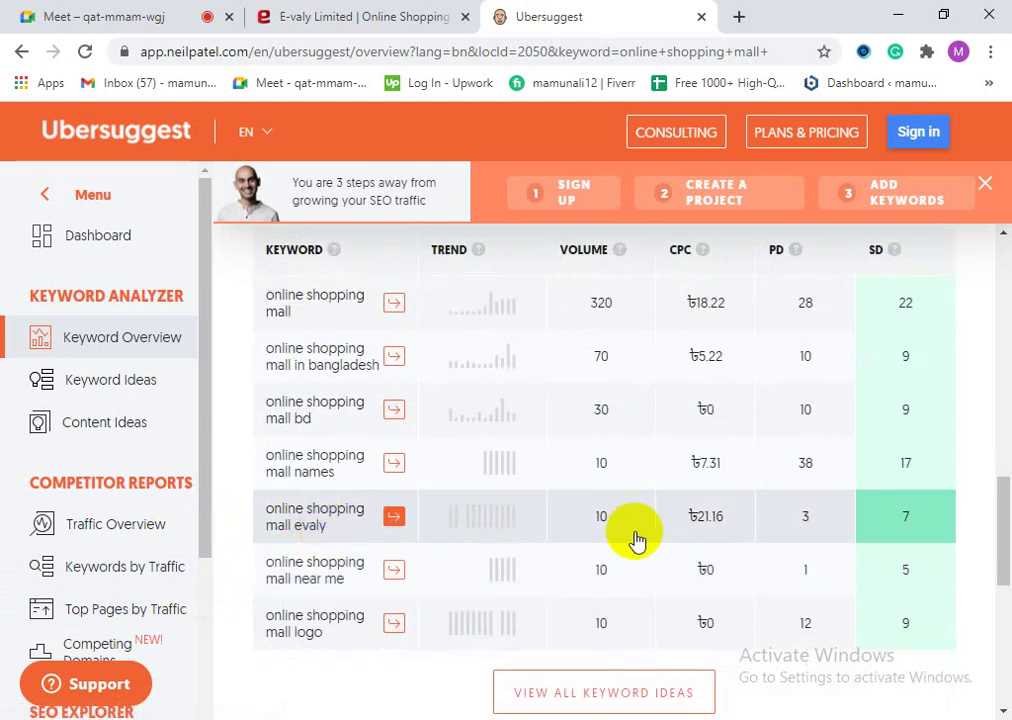
scroll(604, 584, "down", 1)
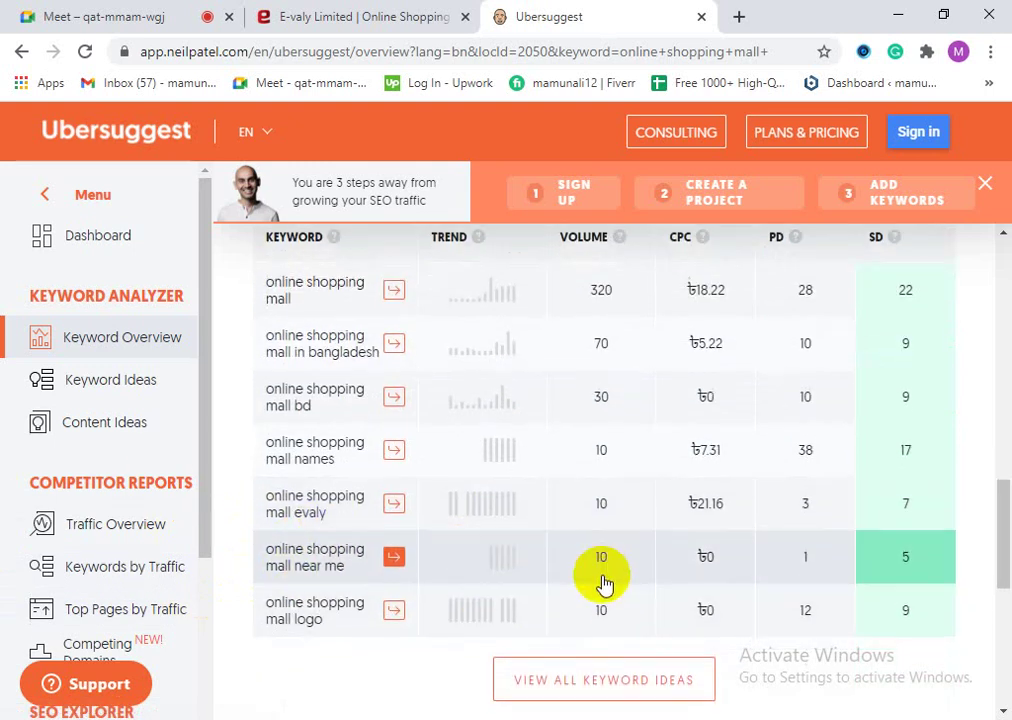
scroll(594, 600, "down", 1)
scroll(443, 604, "down", 2)
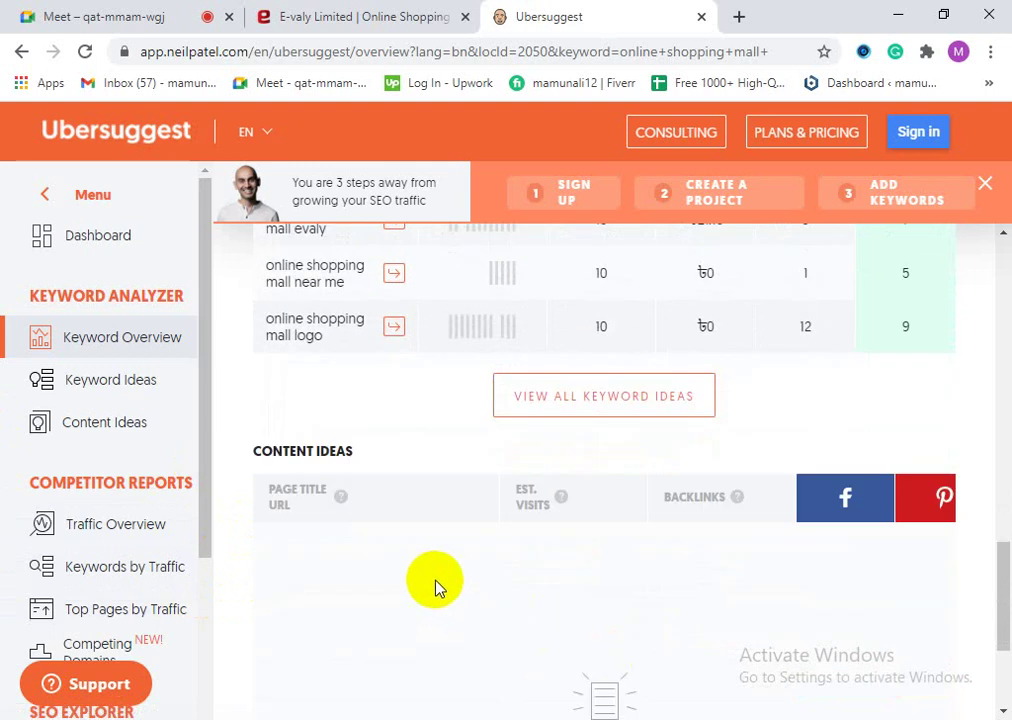
scroll(440, 595, "down", 2)
Step: Compare the "online shopping mall in bangladesh" suggestion with the other keyword ideas by volume and difficulty
scroll(450, 605, "up", 8)
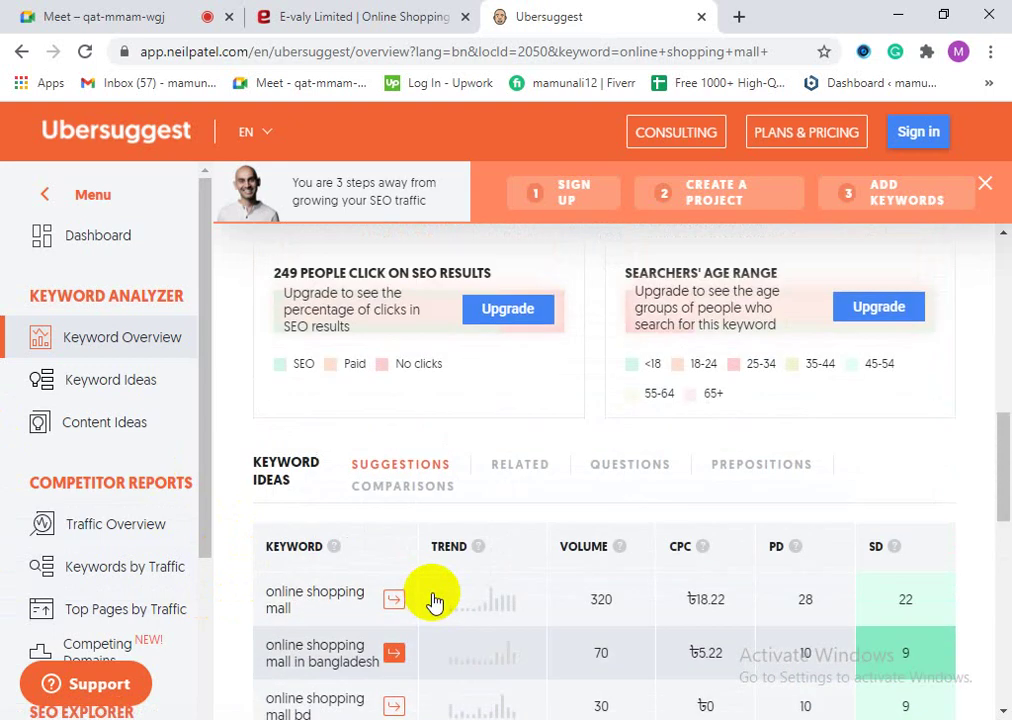
scroll(368, 594, "down", 2)
scroll(340, 560, "up", 1)
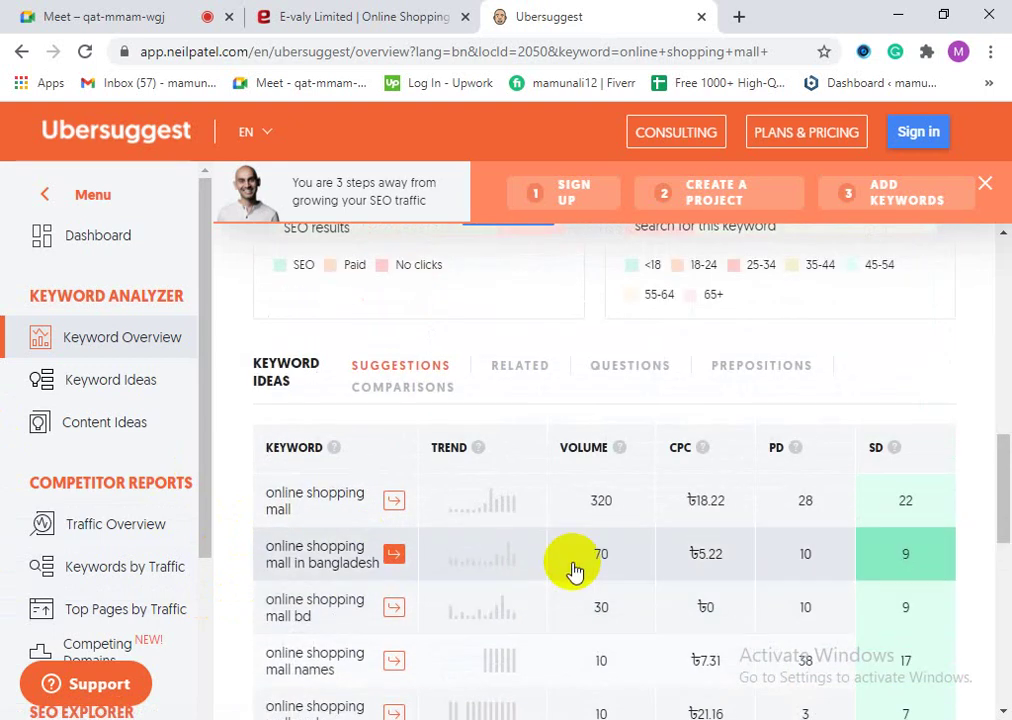
scroll(580, 590, "down", 3)
scroll(330, 505, "up", 3)
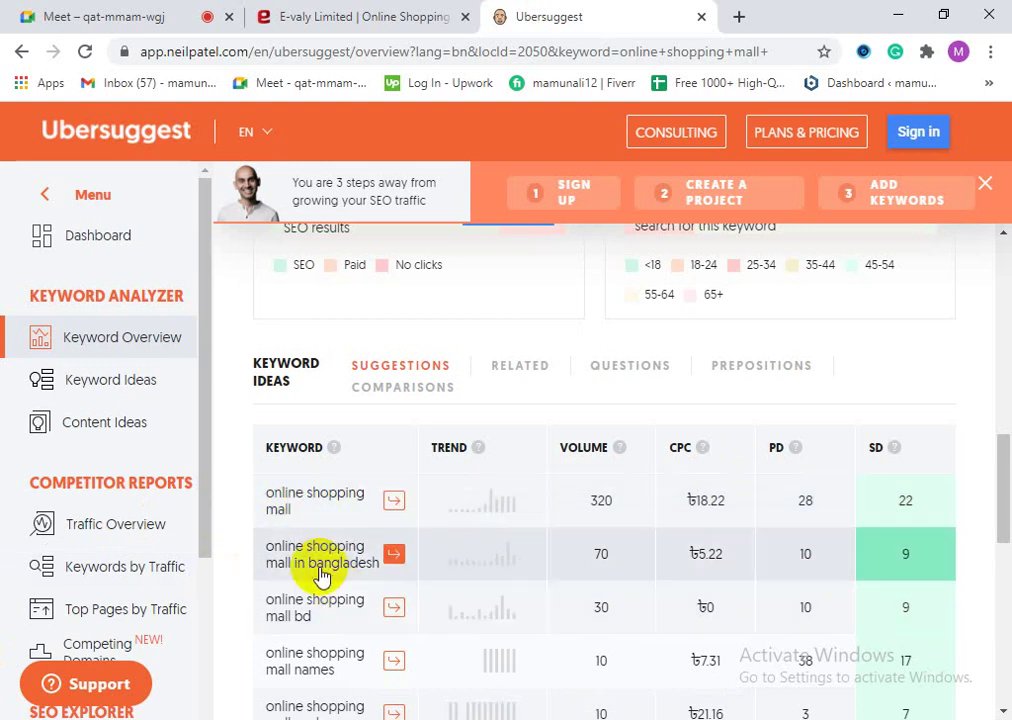
scroll(345, 600, "up", 2)
scroll(339, 620, "down", 2)
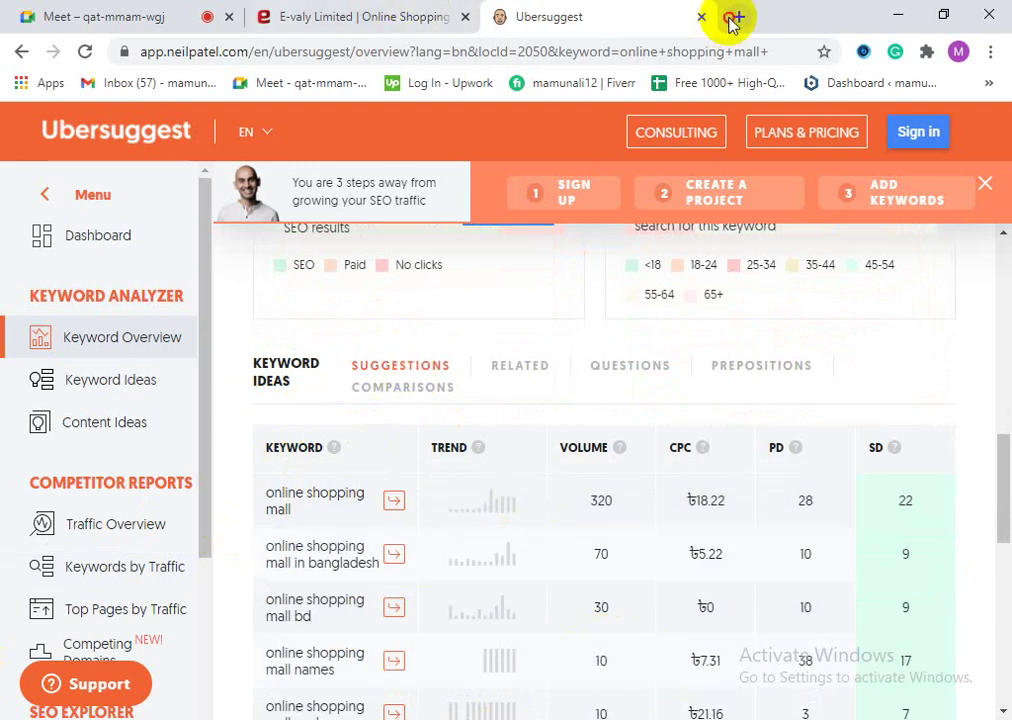
Step: Open the Chrome Web Store from the browser's extension management page in a new tab, and close the Extensions page
left_click(733, 20)
left_click(928, 60)
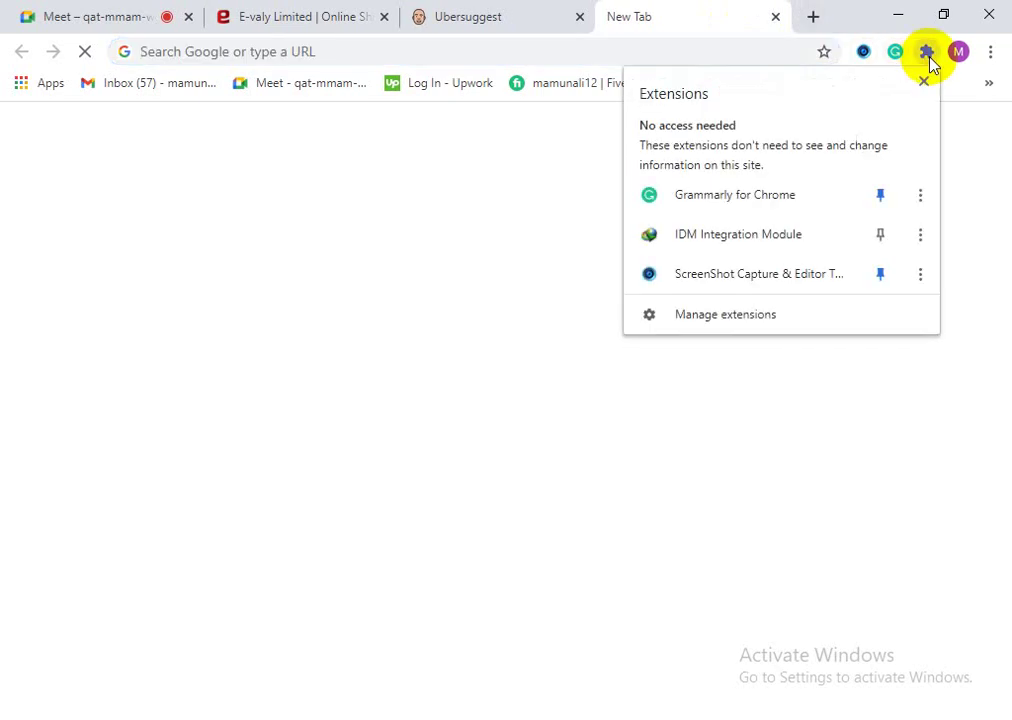
left_click(755, 315)
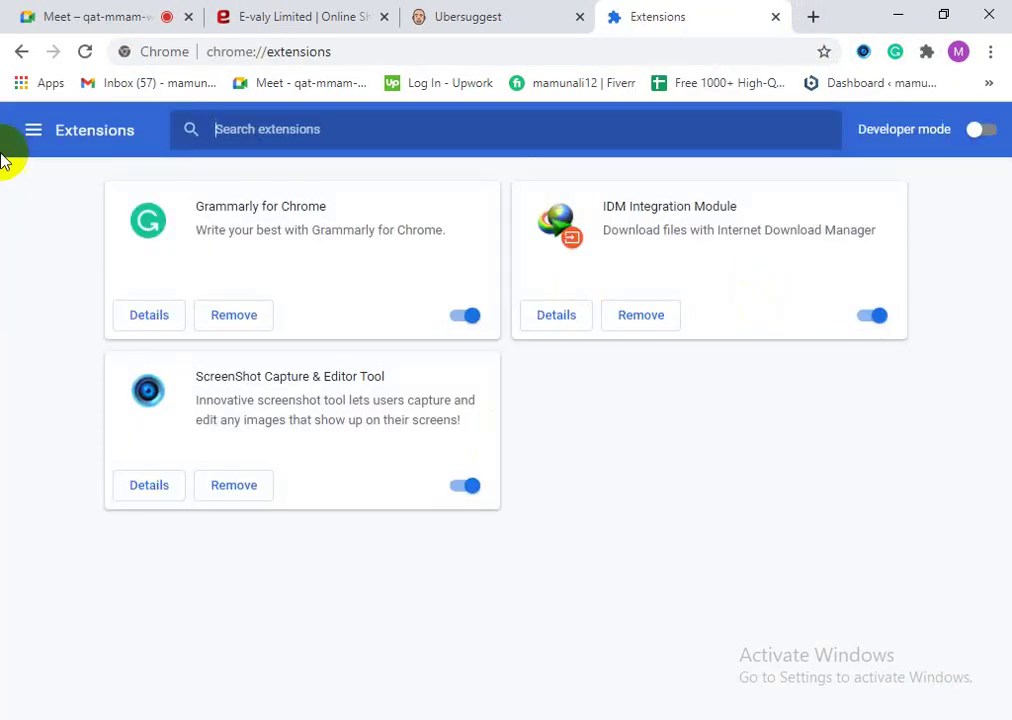
left_click(33, 131)
left_click(101, 708)
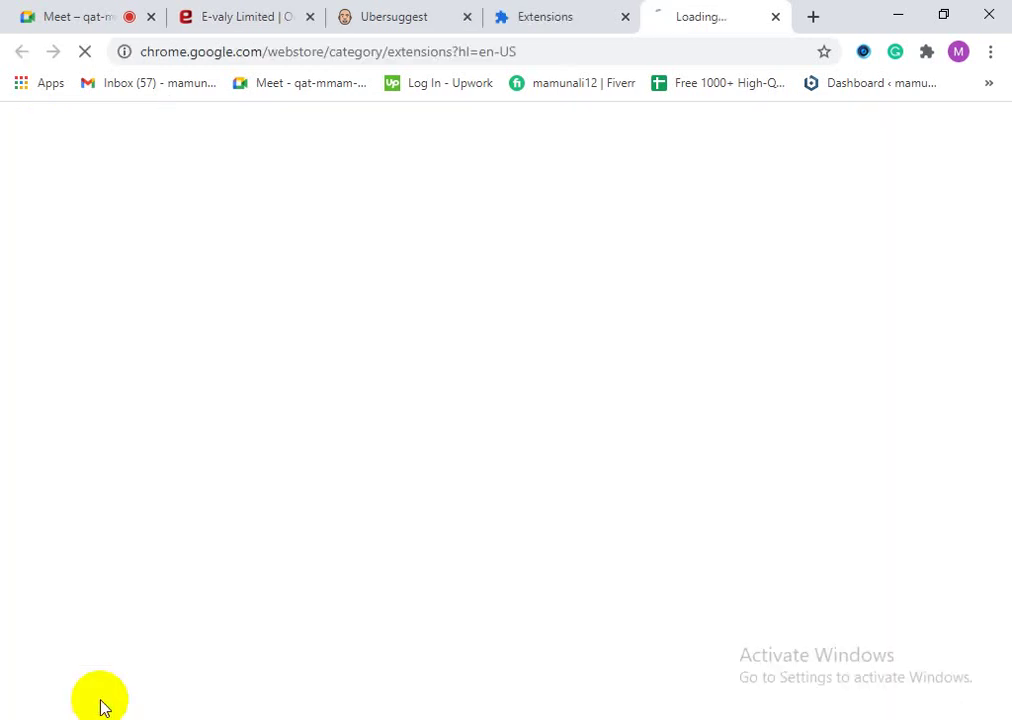
left_click(621, 17)
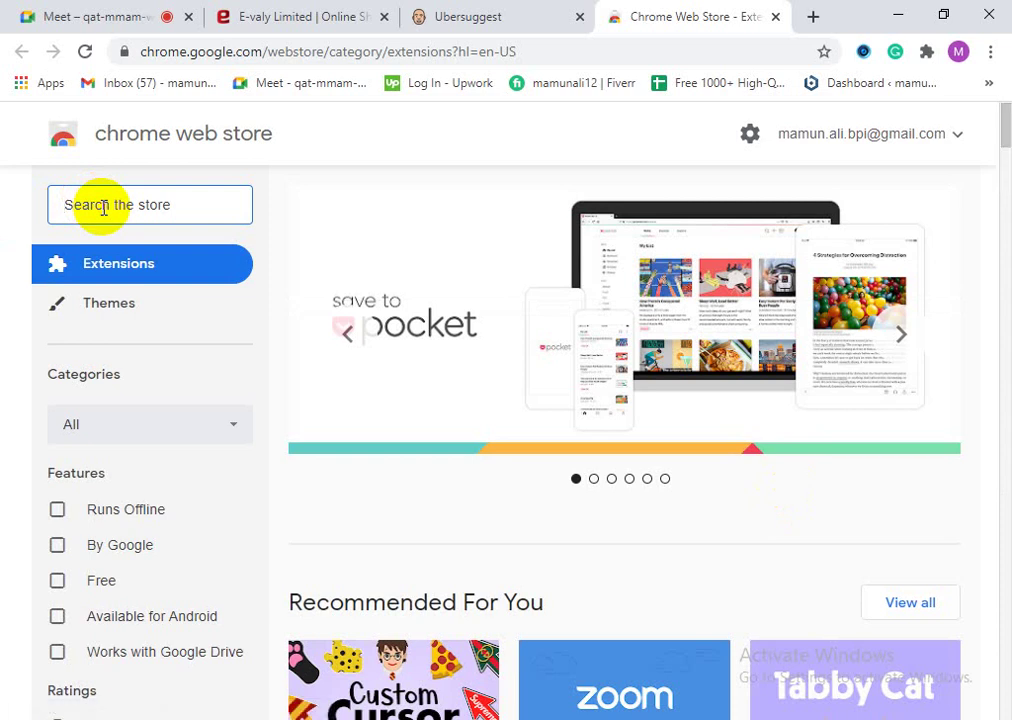
Step: Search the Chrome Web Store for "keyword research" and look through the listed extensions and themes
type("key")
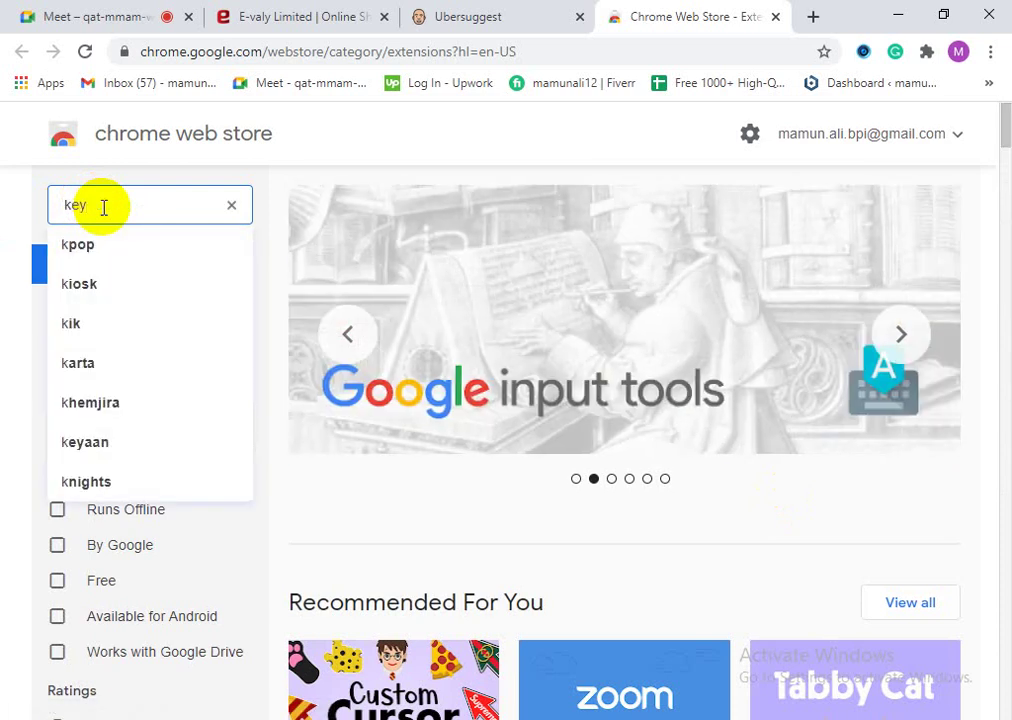
type("word")
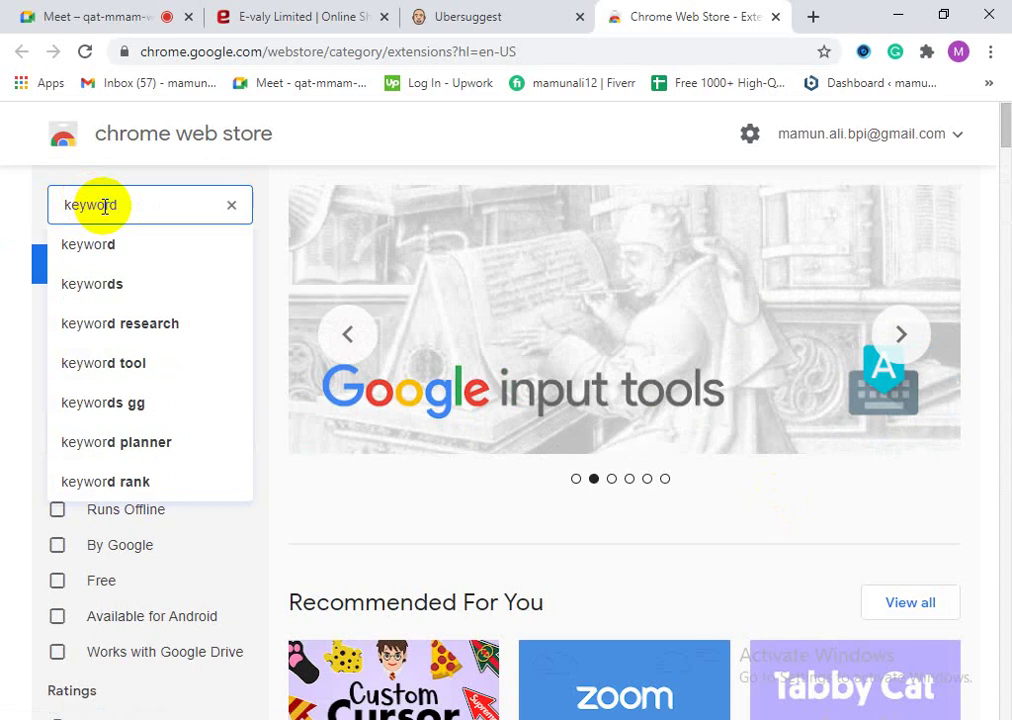
left_click(190, 322)
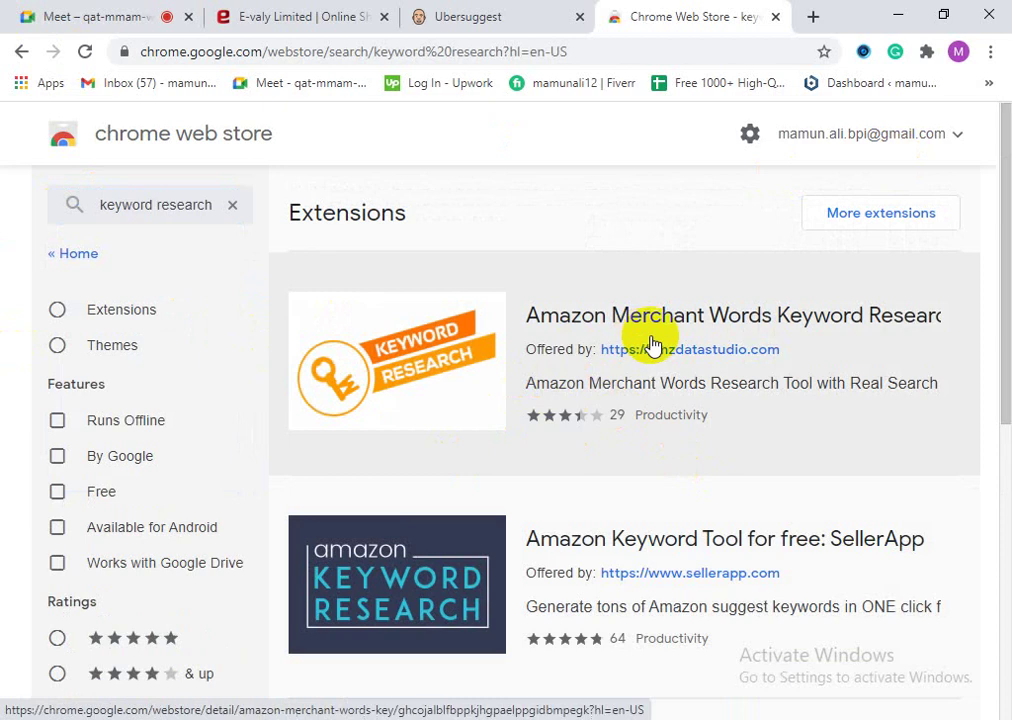
scroll(716, 432, "down", 4)
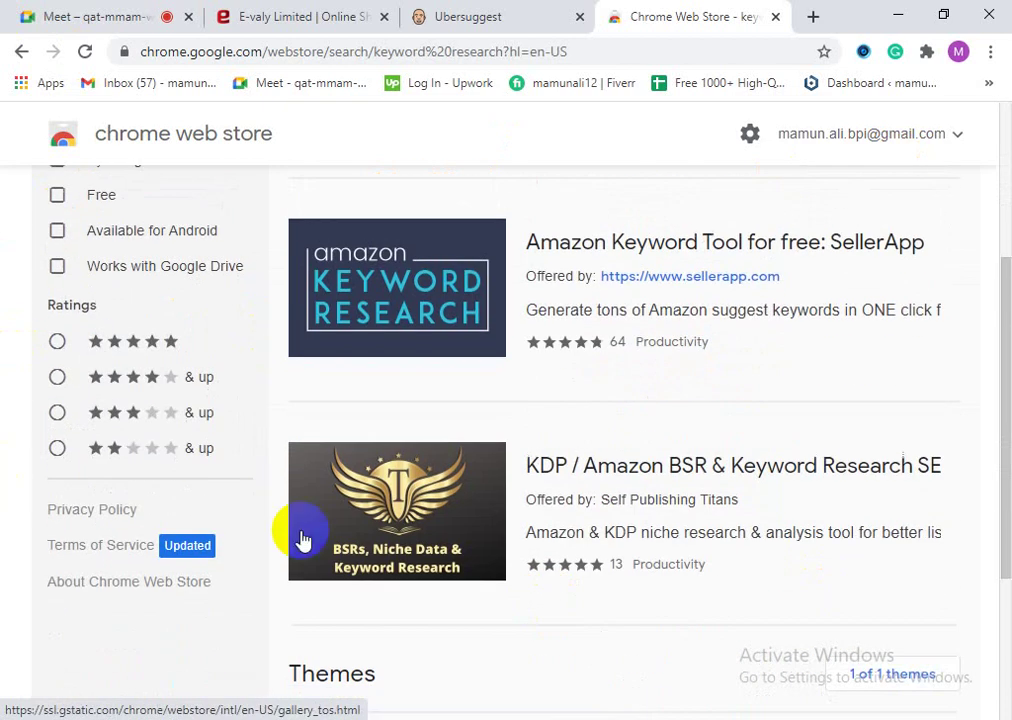
scroll(418, 373, "down", 3)
scroll(752, 508, "up", 3)
scroll(707, 623, "down", 2)
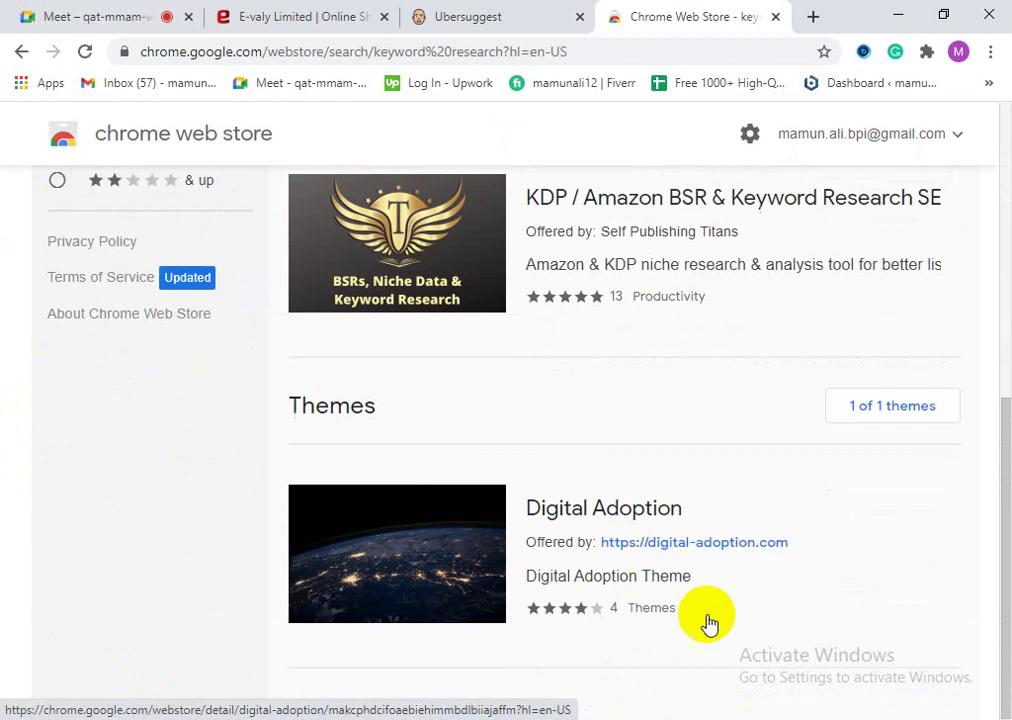
scroll(677, 577, "up", 1)
scroll(700, 572, "up", 6)
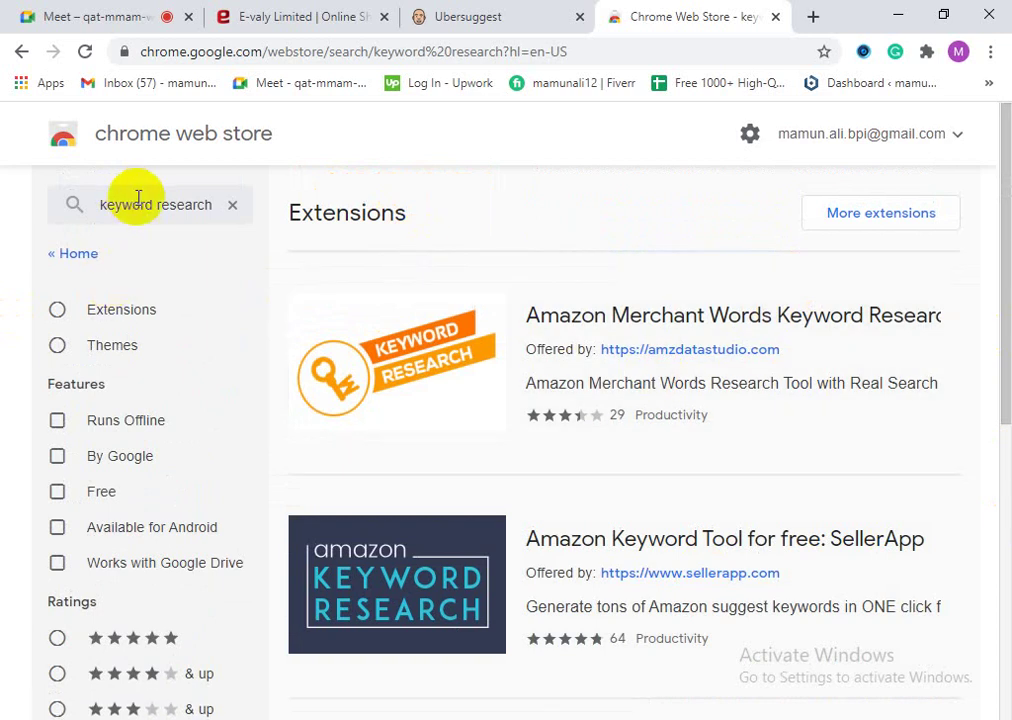
Step: Change the store search to the suggested "keyword suffering" and look through the resulting extensions
double_click(150, 206)
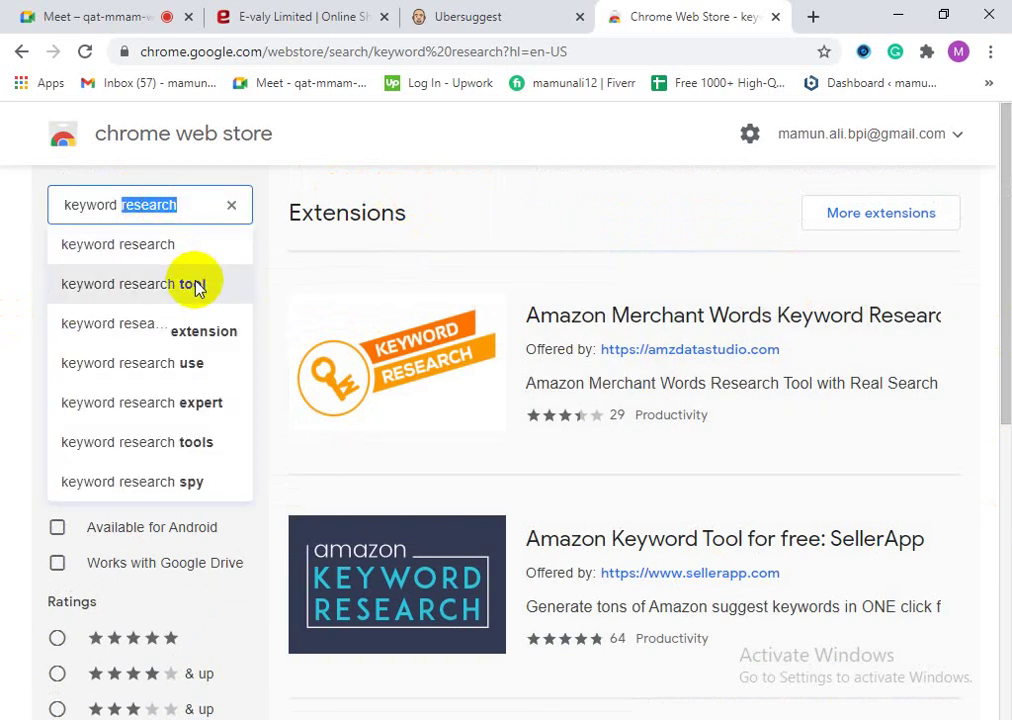
left_click(186, 204)
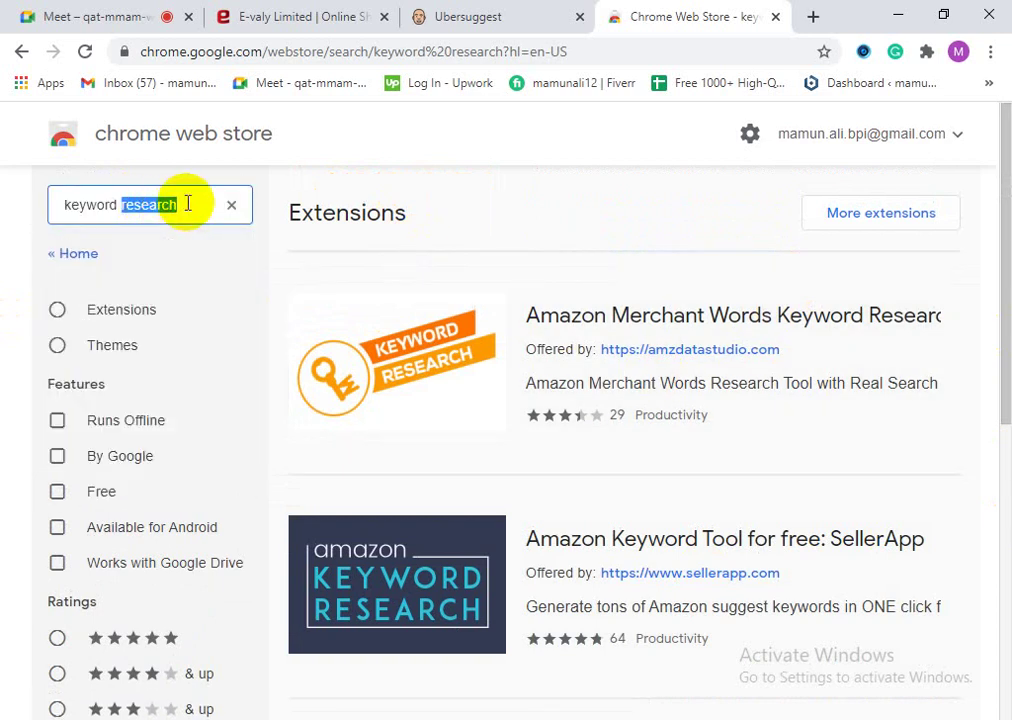
key("BackSpace")
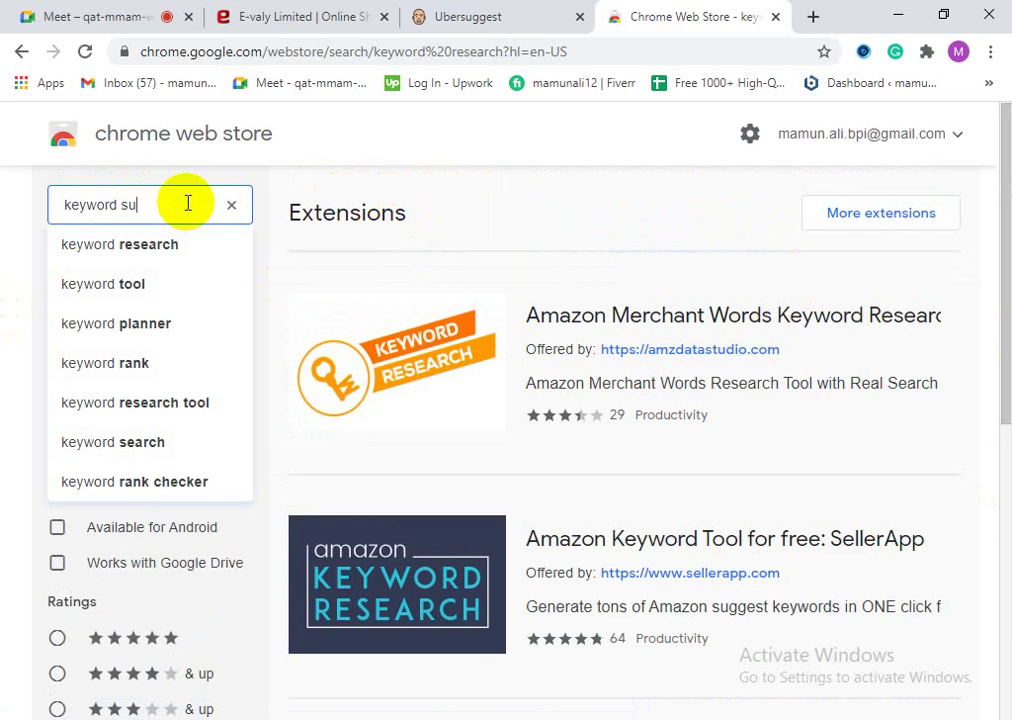
type("suffer")
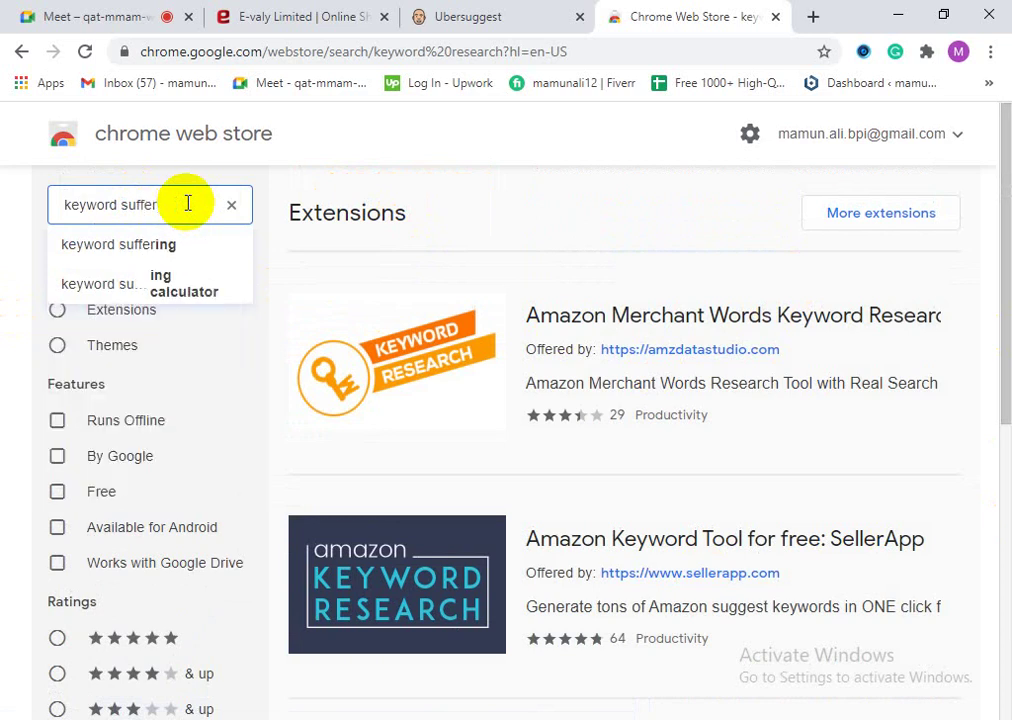
left_click(156, 245)
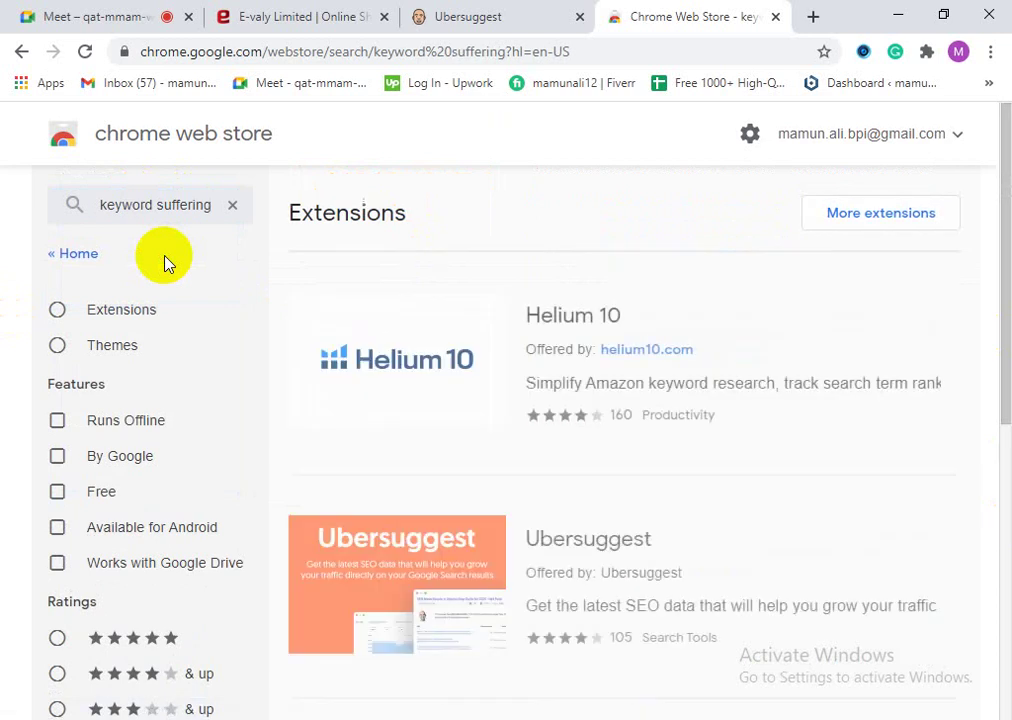
scroll(640, 585, "down", 3)
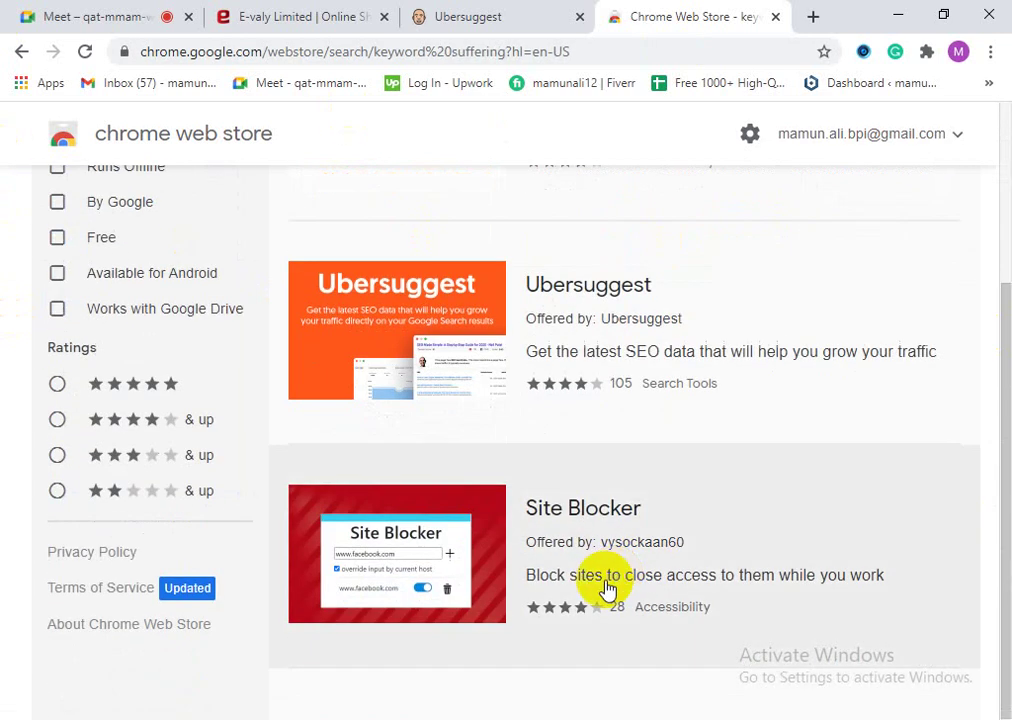
scroll(430, 505, "up", 3)
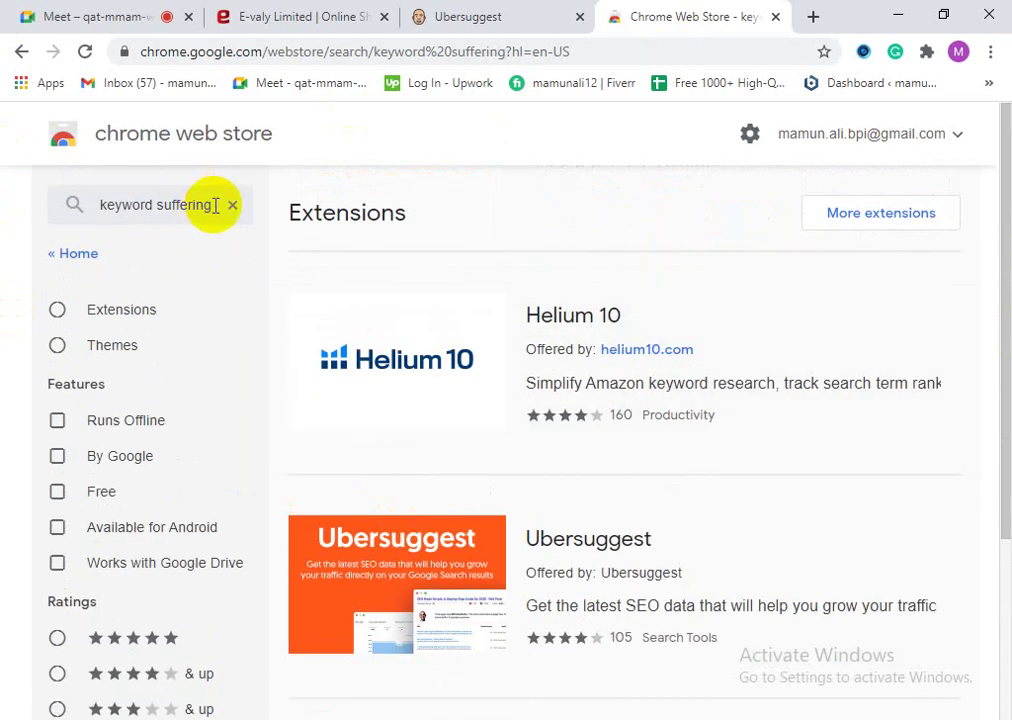
Step: Shorten the store search to "keyword suffer" and run it
left_click(214, 205)
key("BackSpace")
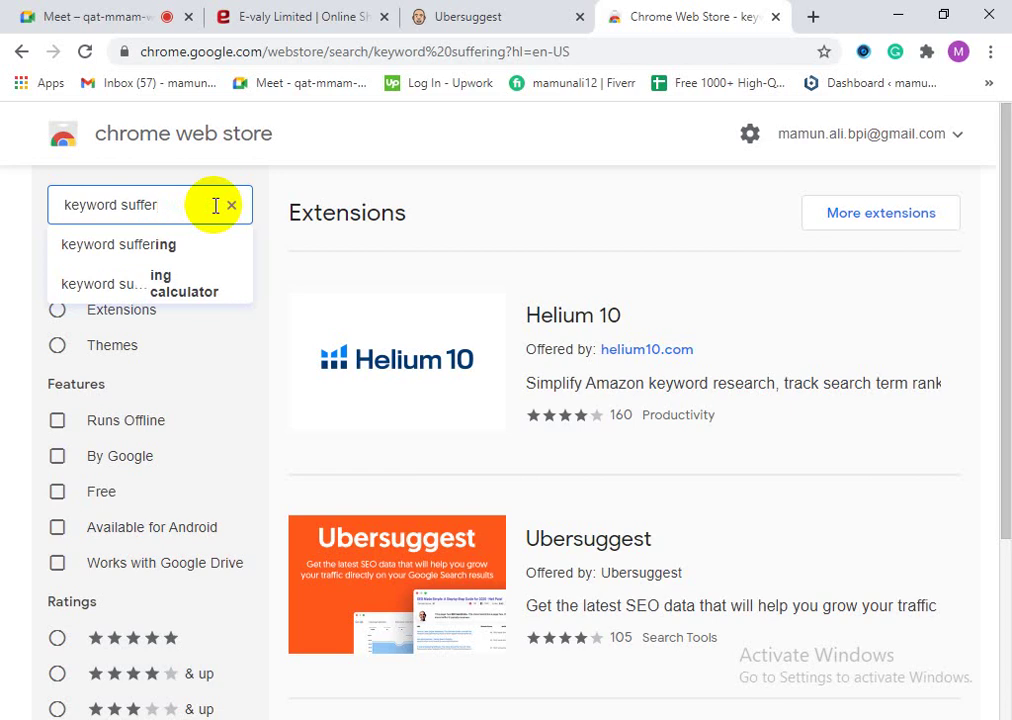
key("Return")
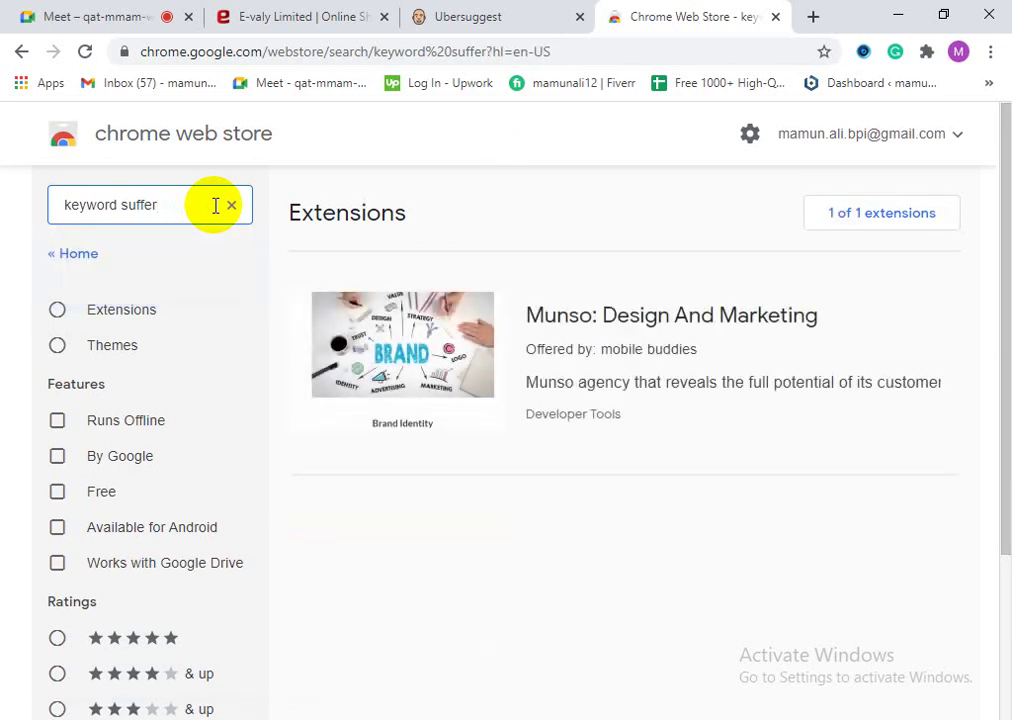
Step: Change the Chrome Web Store search to "keywords suffer" and run it
left_click(117, 203)
type("s")
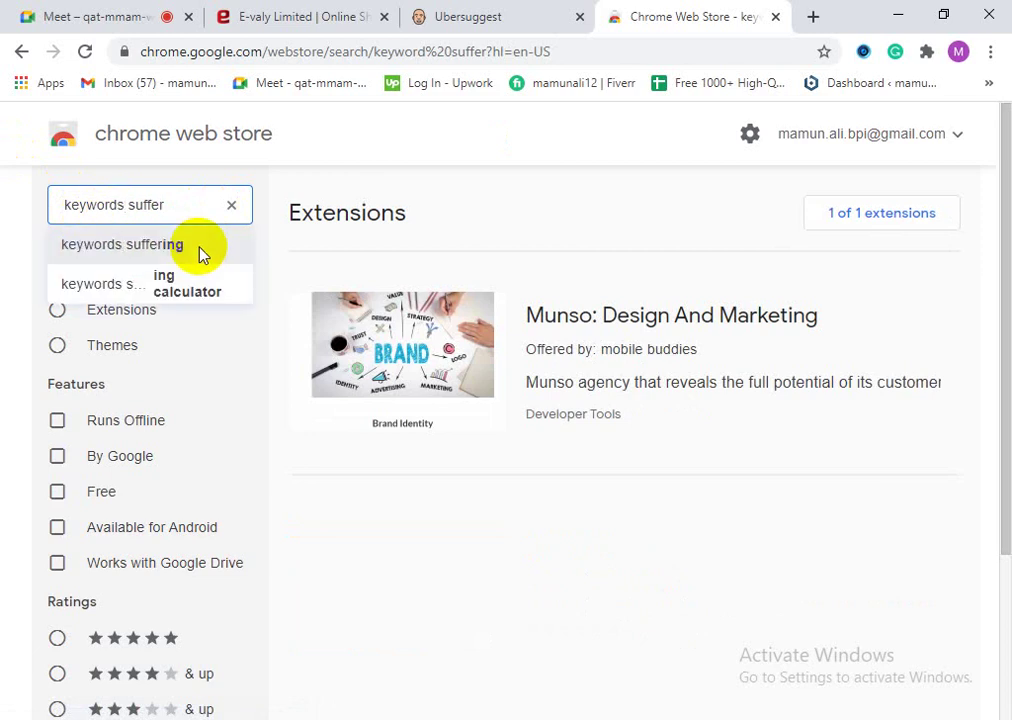
key("Return")
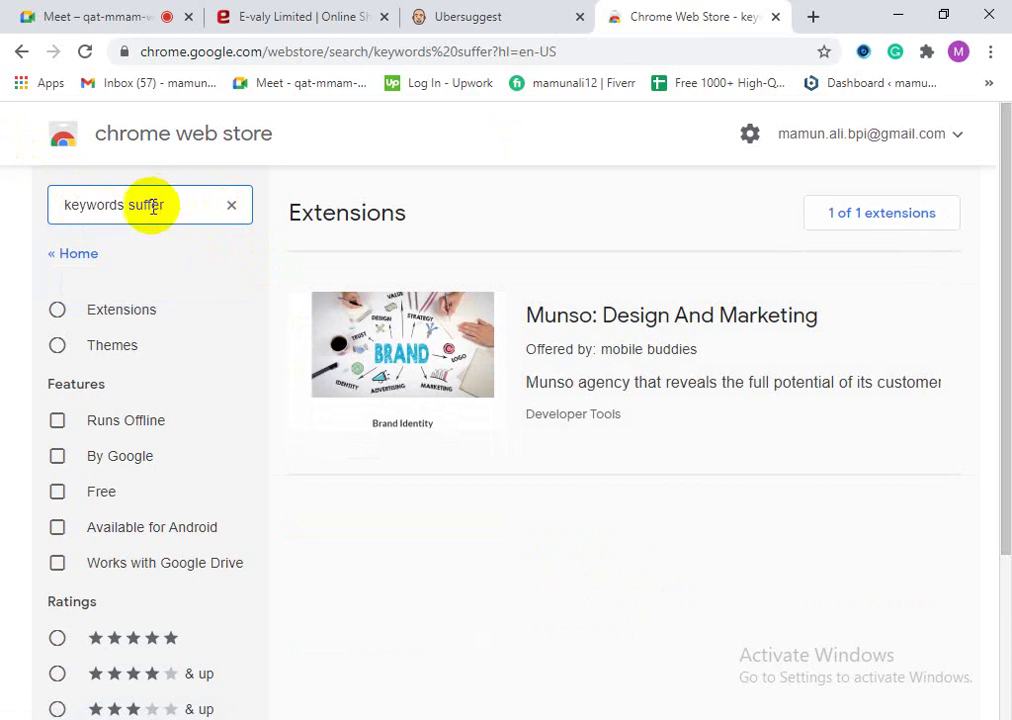
Step: Change the store search to "keyword sufer" and run it
key("BackSpace")
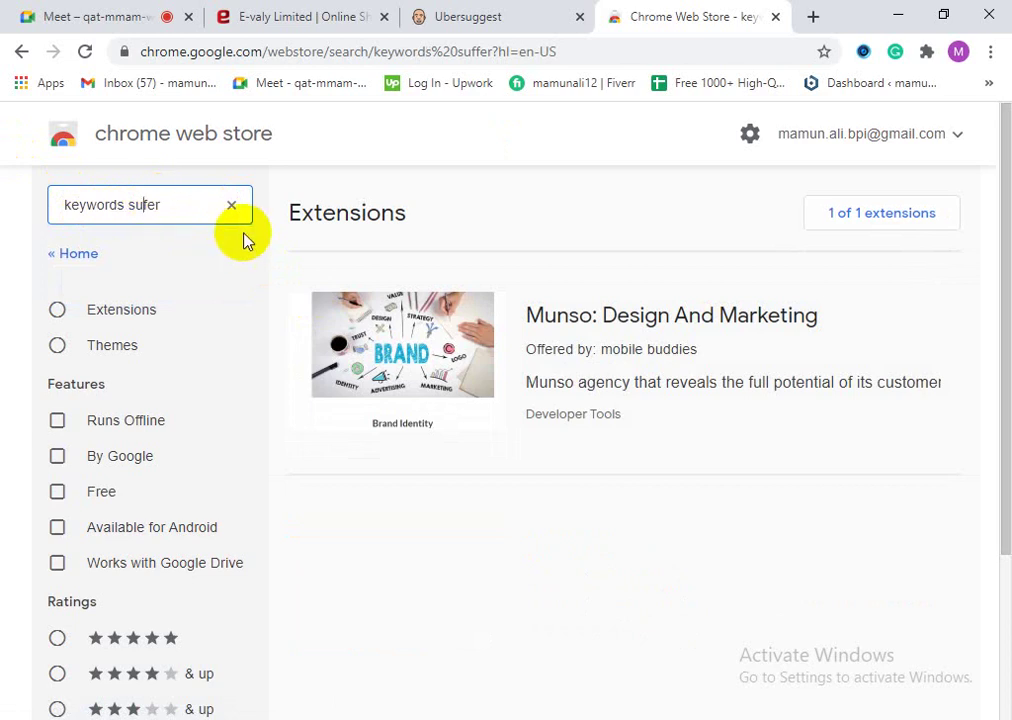
left_click(121, 205)
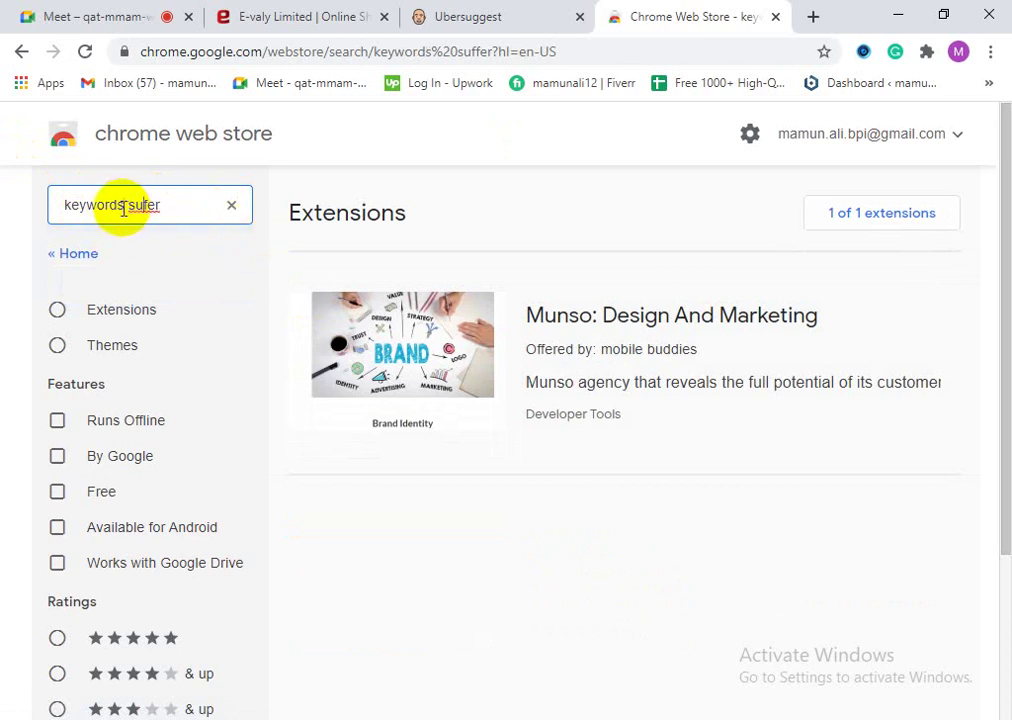
key("BackSpace")
key("Return")
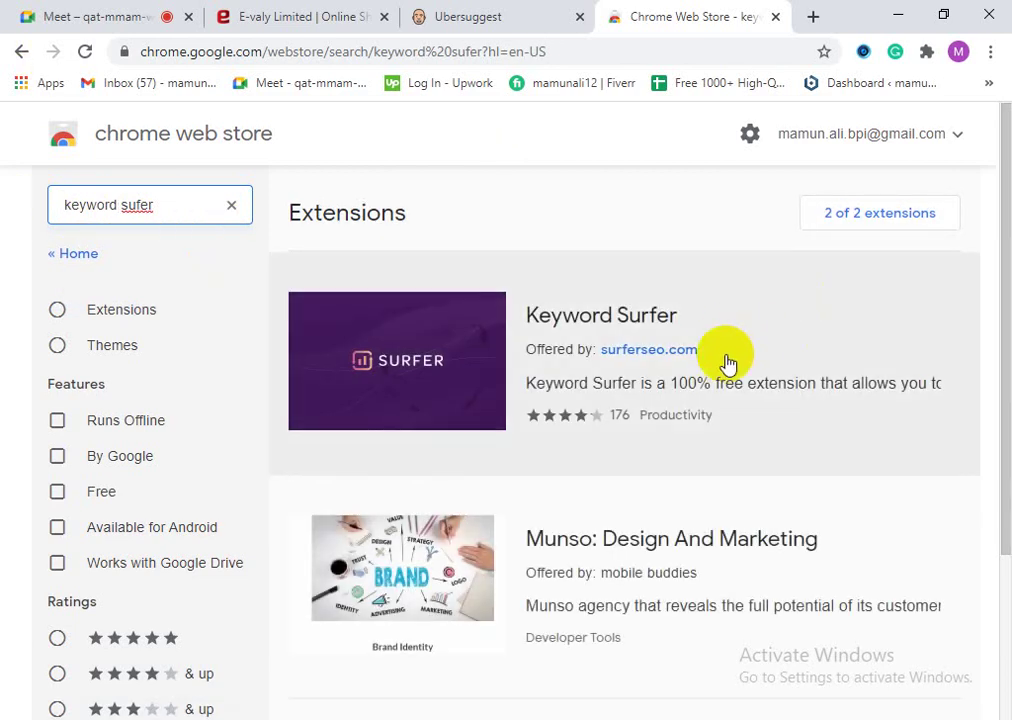
Step: Open the Keyword Surfer listing and add the extension to Chrome
left_click(760, 380)
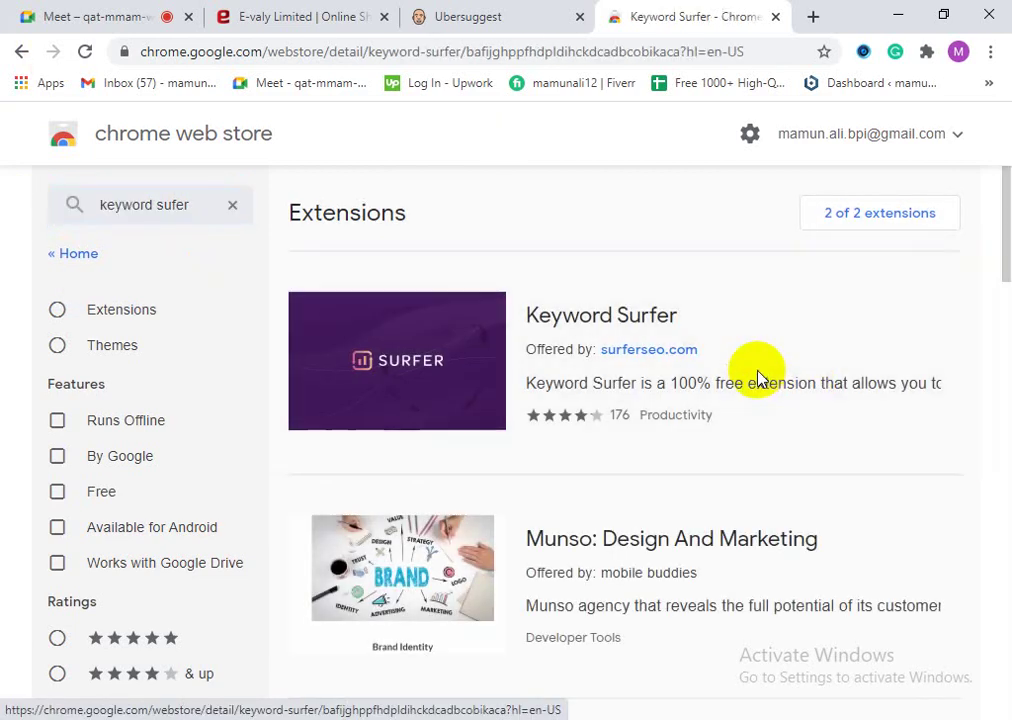
left_click(849, 288)
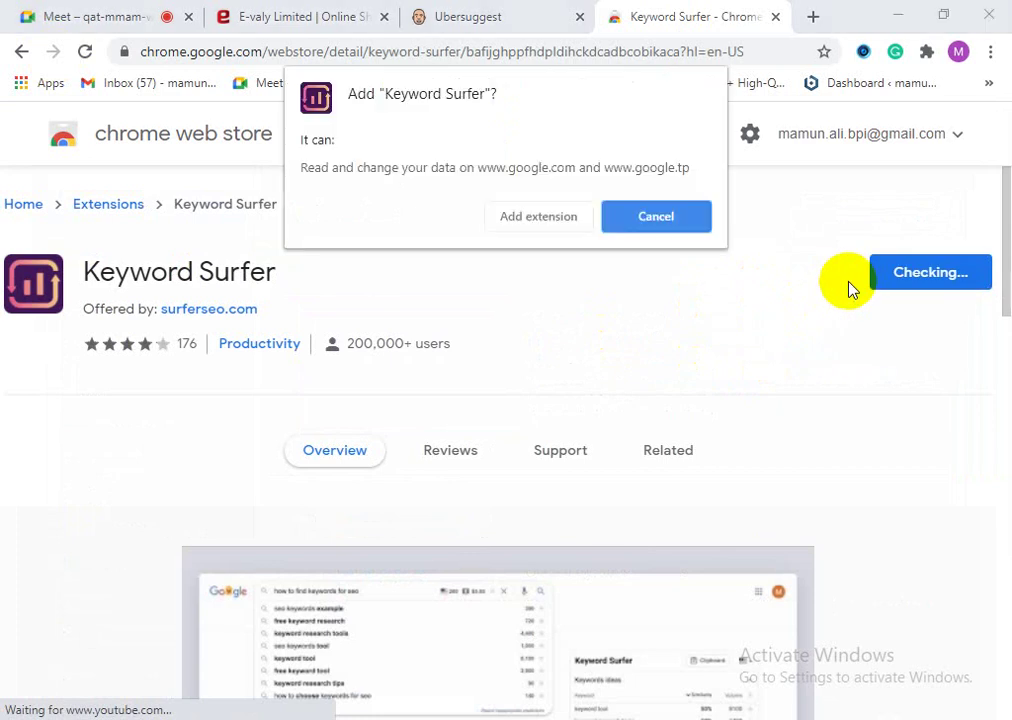
left_click(546, 218)
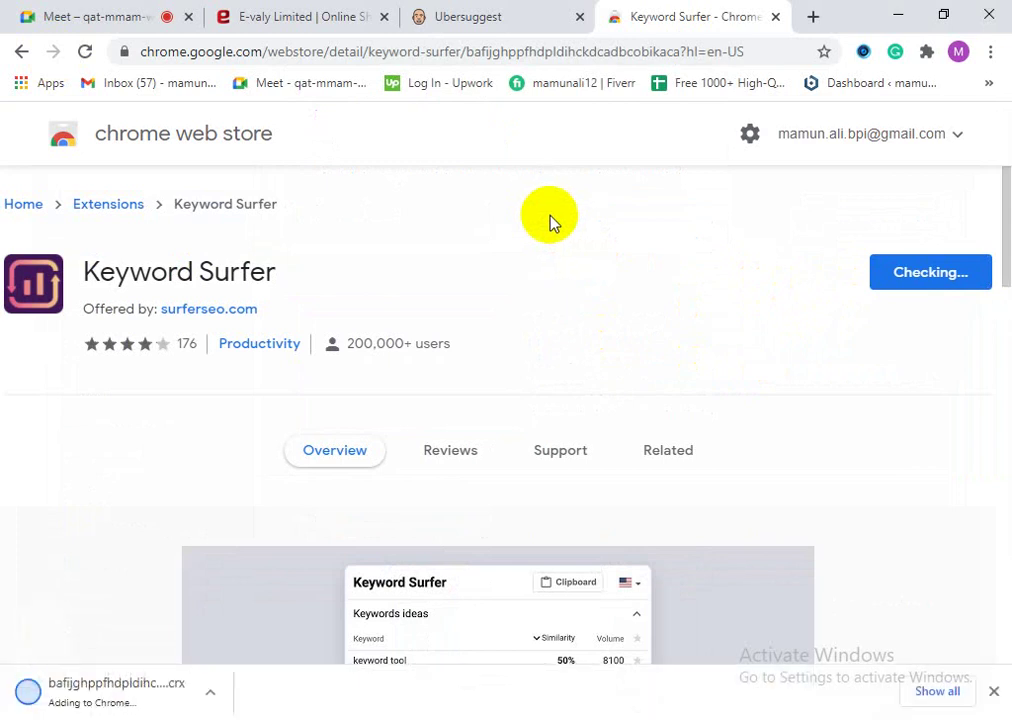
scroll(997, 280, "down", 1)
scroll(997, 230, "up", 1)
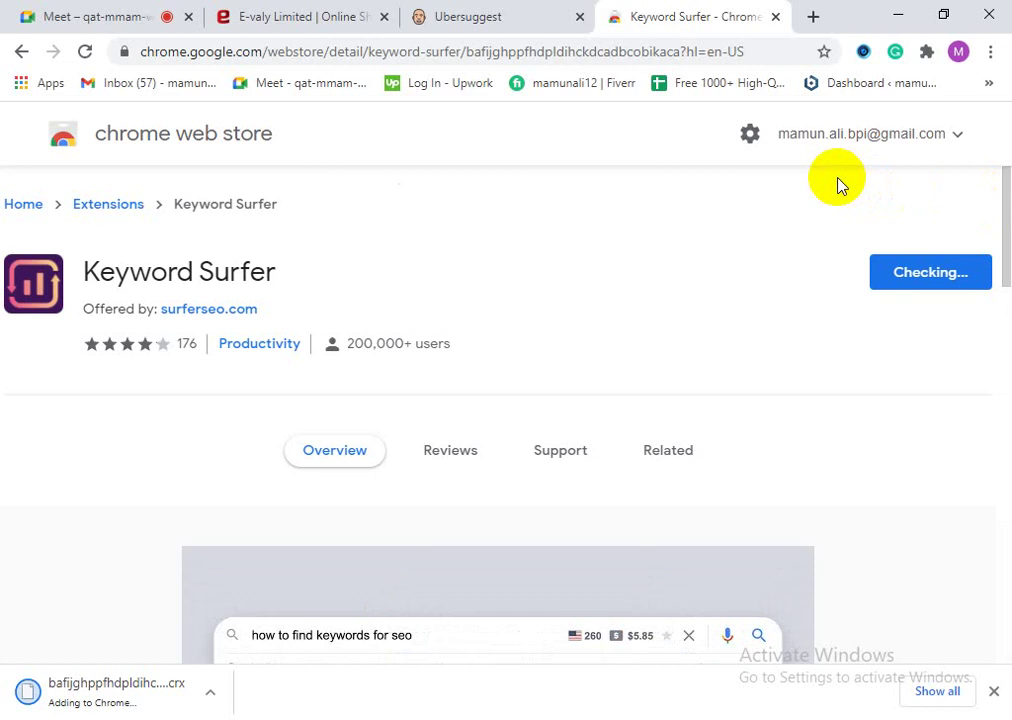
Step: Return to the Ubersuggest overview and review the metrics and keyword suggestions for "online shopping mall"
left_click(436, 12)
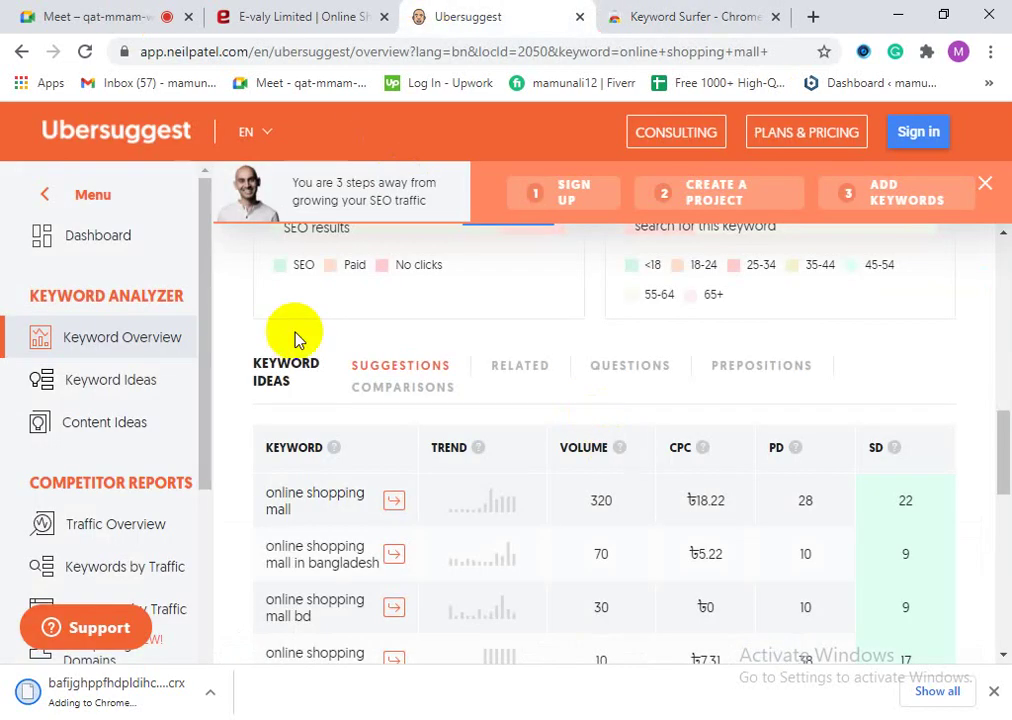
scroll(332, 447, "up", 4)
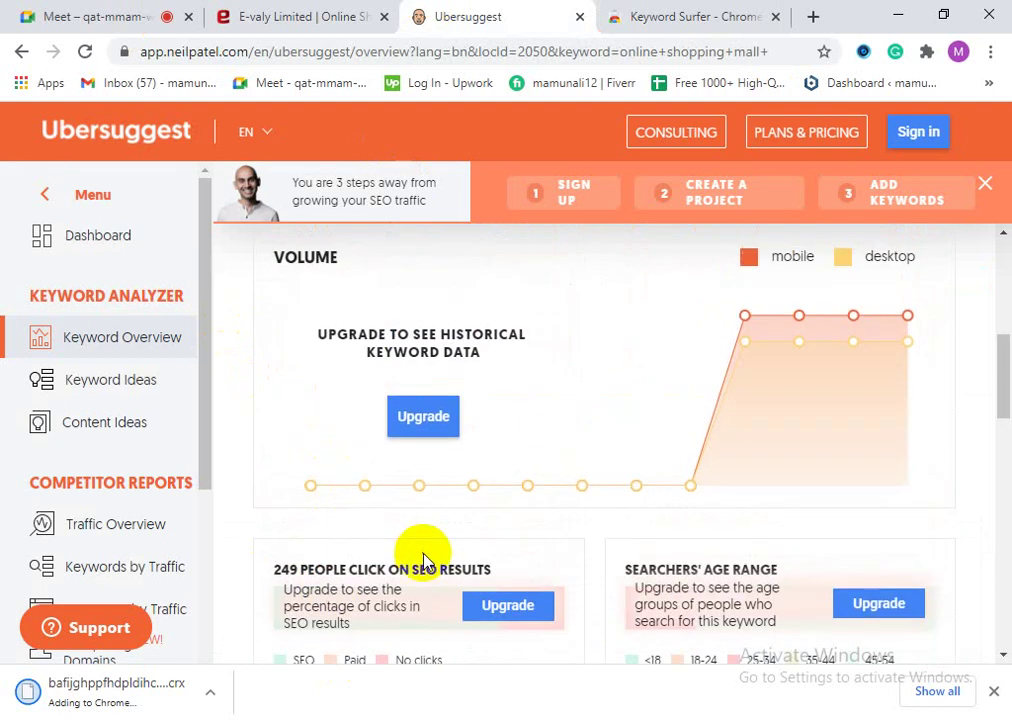
scroll(367, 490, "up", 3)
scroll(372, 498, "down", 1)
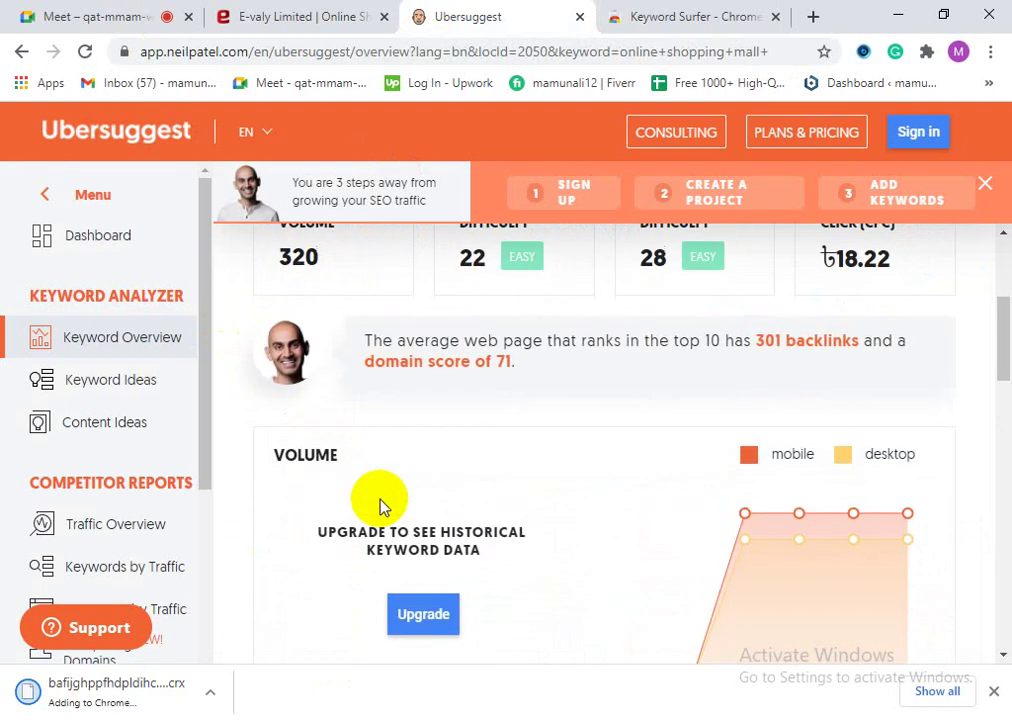
scroll(380, 506, "up", 3)
scroll(326, 578, "down", 9)
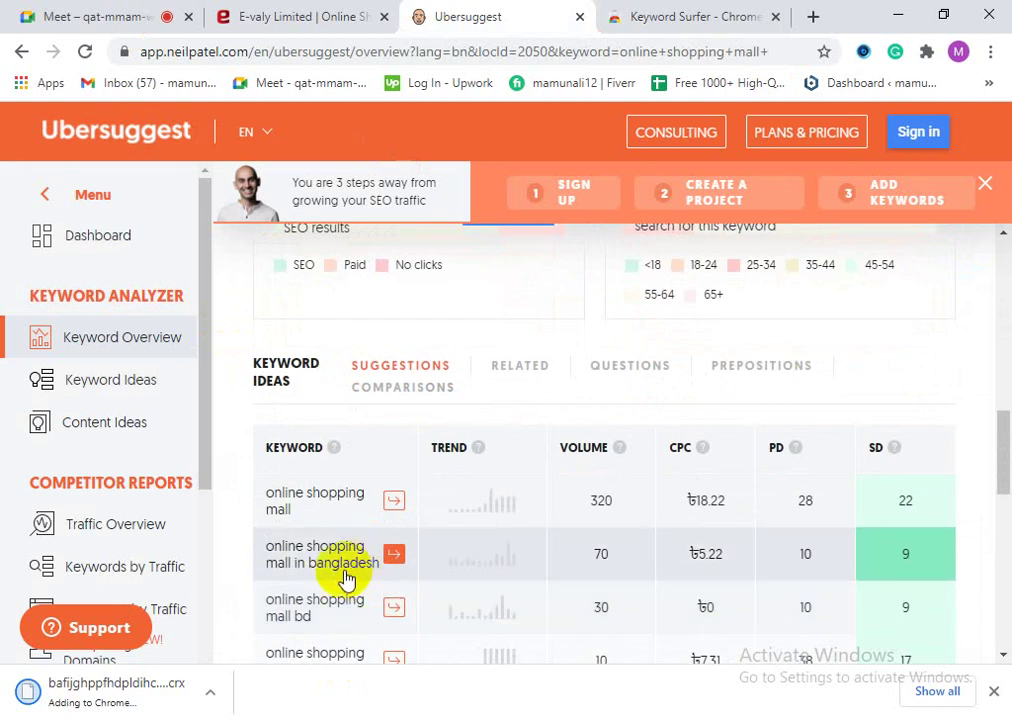
scroll(318, 582, "down", 1)
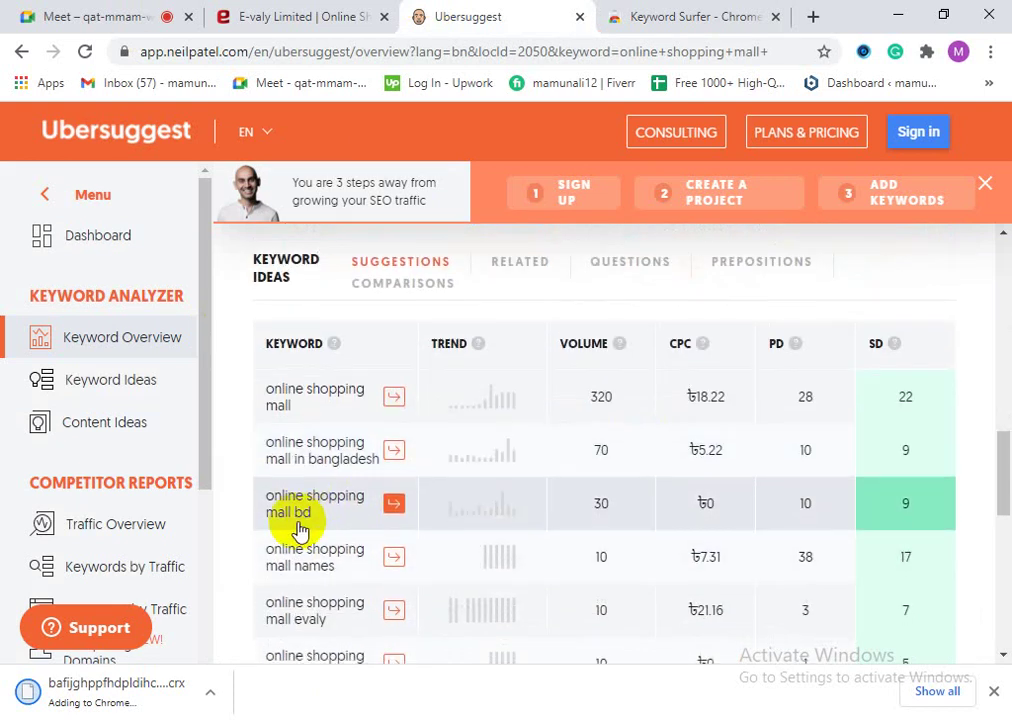
scroll(290, 570, "down", 1)
scroll(250, 560, "up", 2)
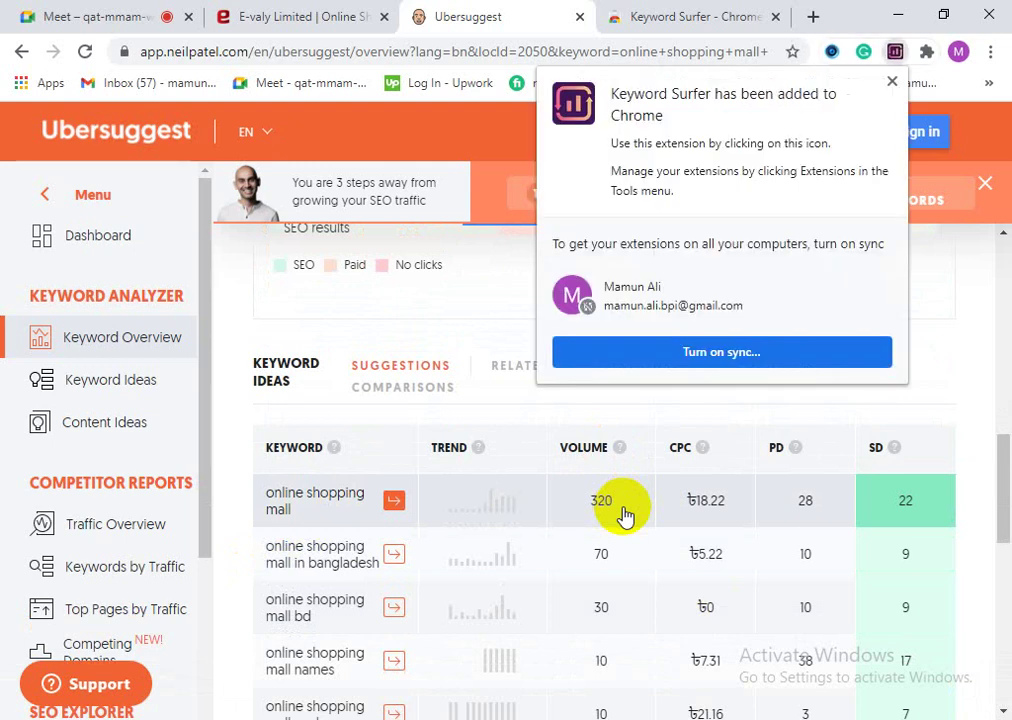
Step: Dismiss the Keyword Surfer notice, and open the Keyword Ideas report for "online shopping mall" to look through its suggestions
left_click(892, 82)
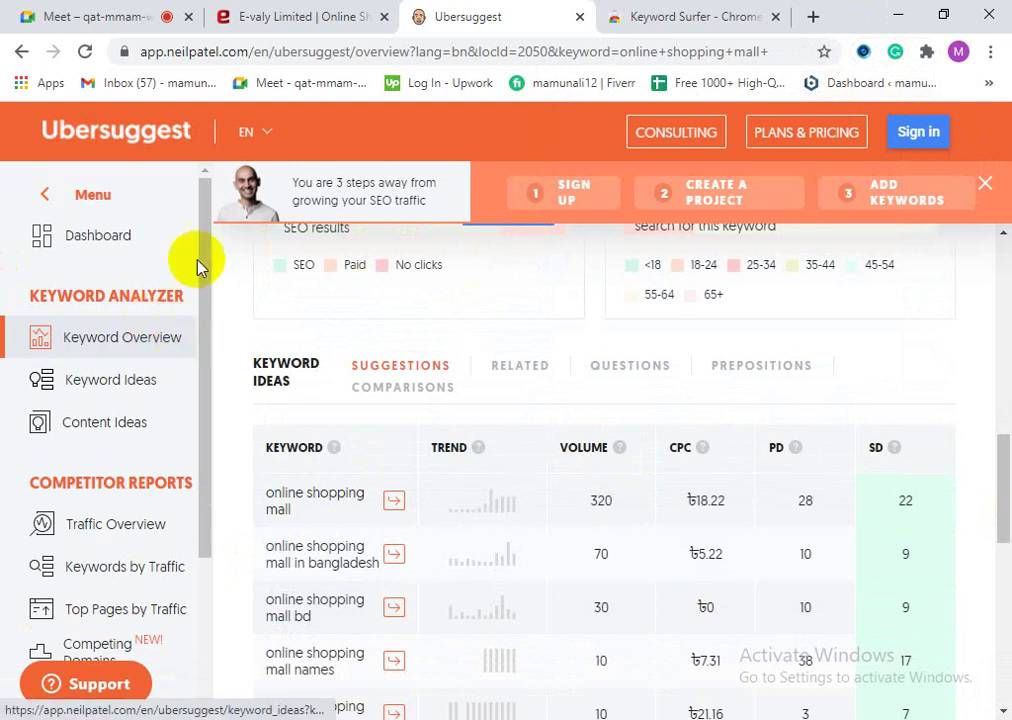
left_click(143, 379)
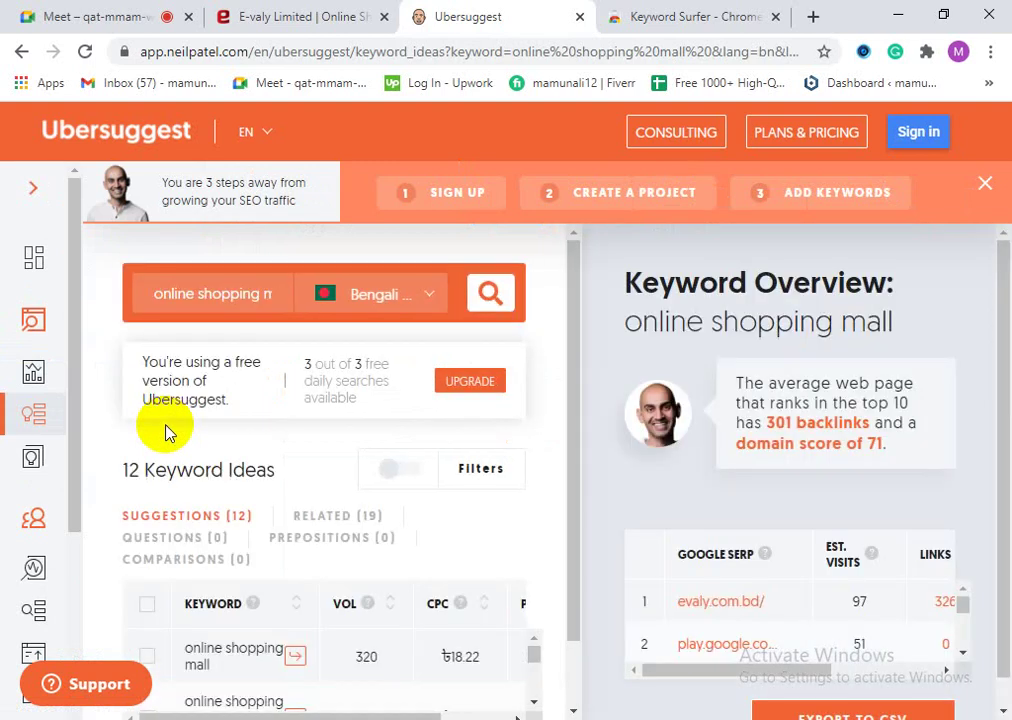
scroll(431, 500, "down", 2)
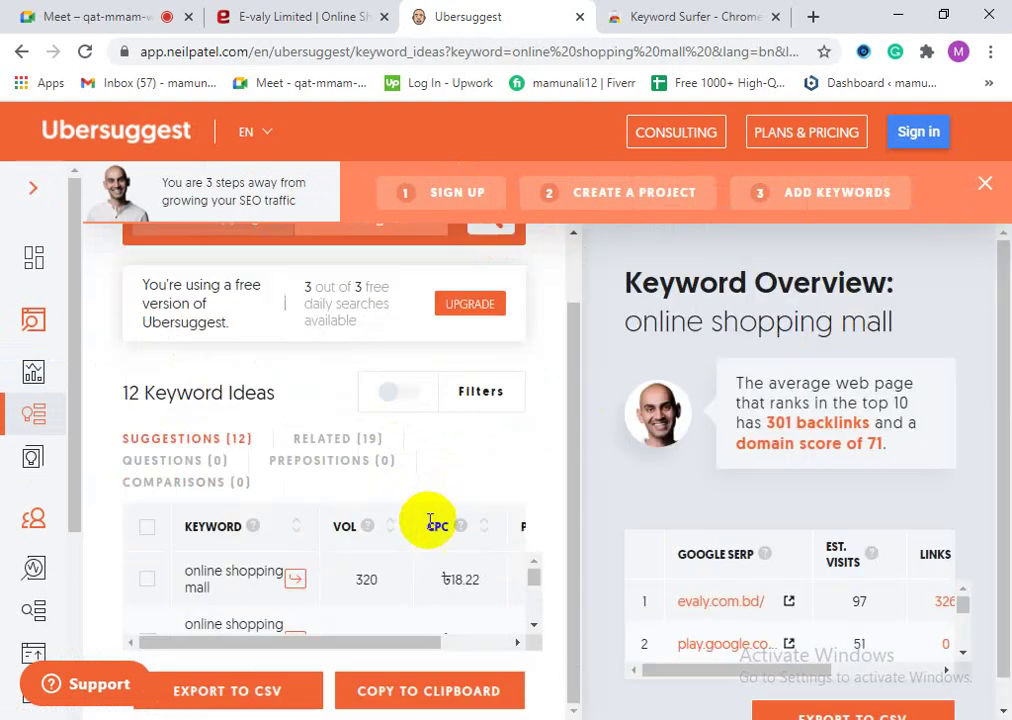
scroll(831, 592, "down", 4)
scroll(831, 590, "up", 4)
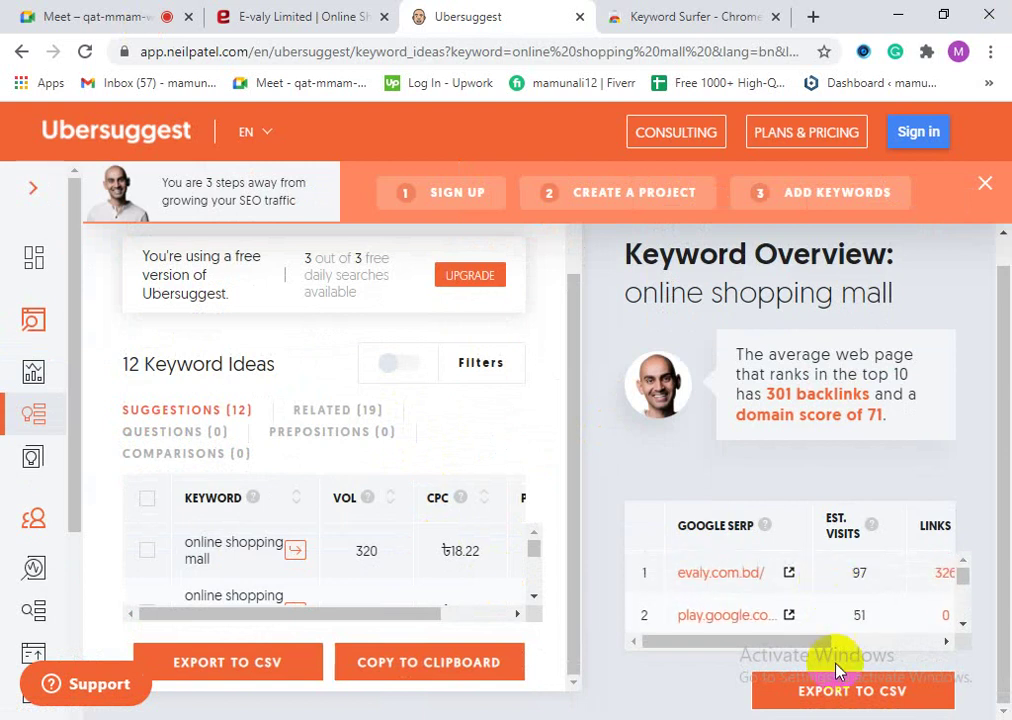
mouse_move(777, 645)
left_mouse_down()
mouse_move(908, 653)
mouse_move(768, 653)
left_mouse_up()
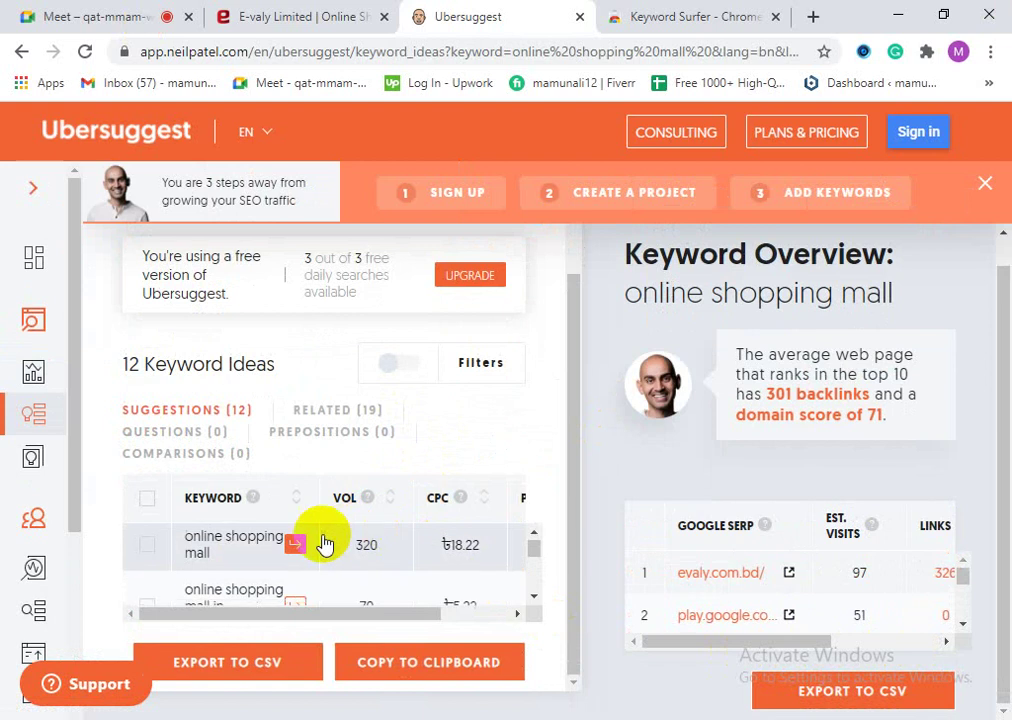
scroll(294, 520, "down", 3)
scroll(276, 544, "up", 5)
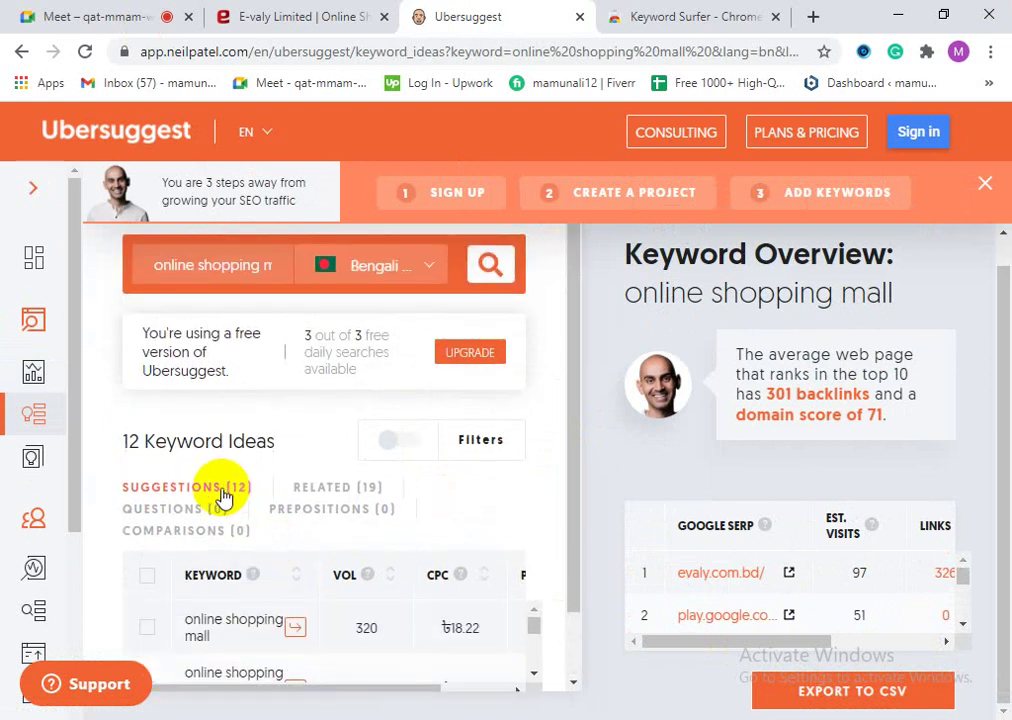
scroll(316, 635, "down", 2)
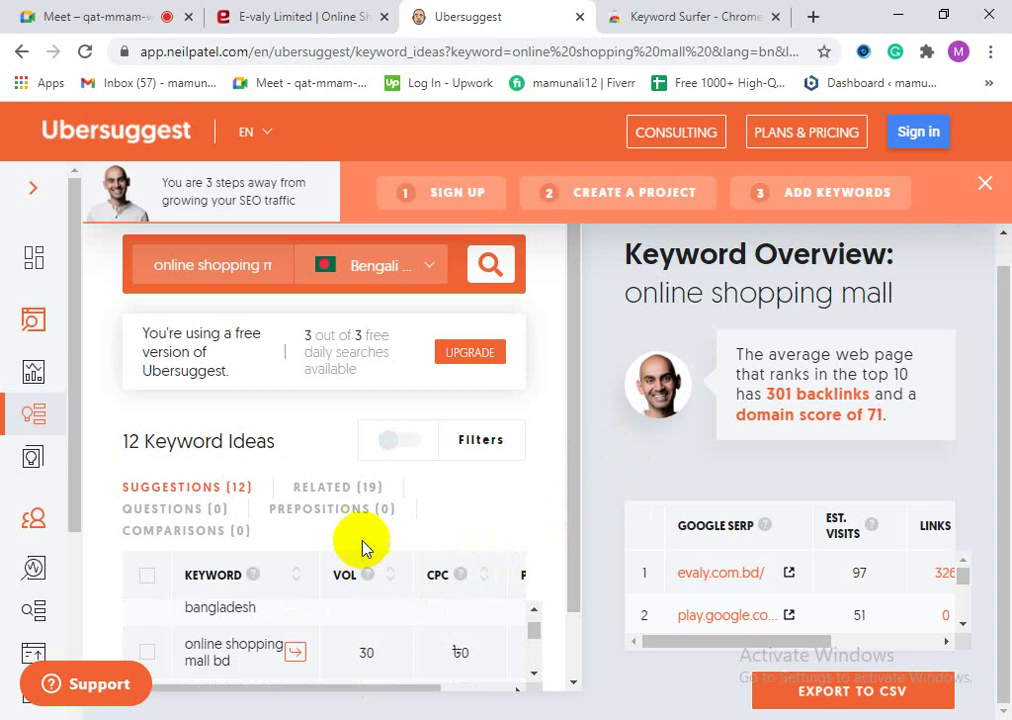
Step: Show the related keyword ideas for "online shopping mall" and examine their keywords, volumes and CPC
left_click(329, 490)
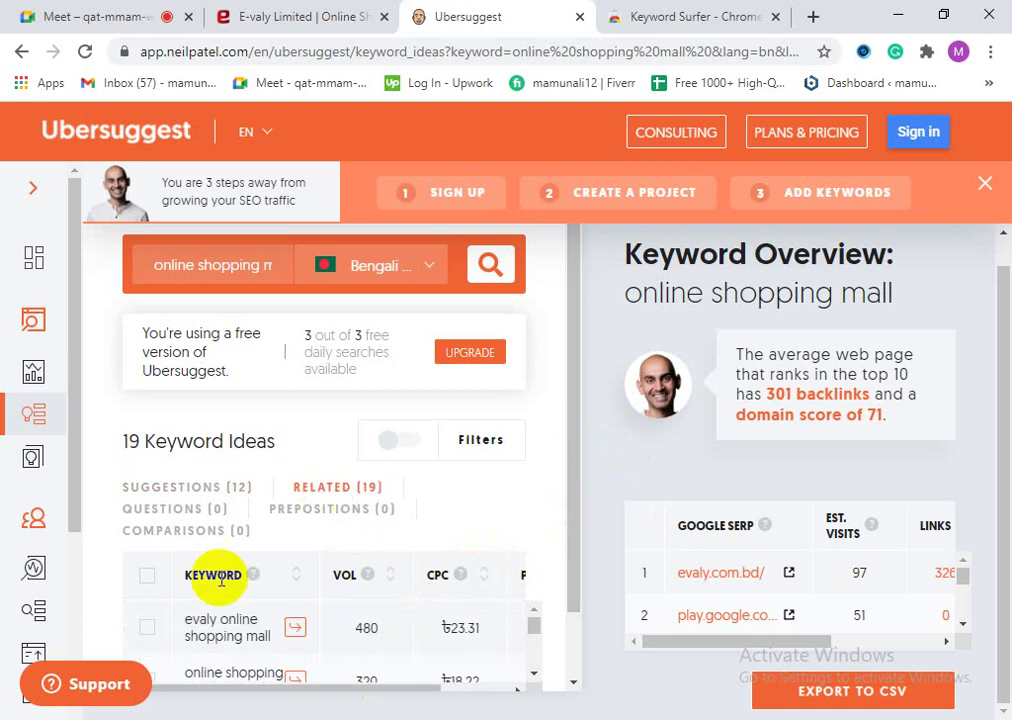
scroll(258, 632, "down", 1)
scroll(258, 625, "up", 1)
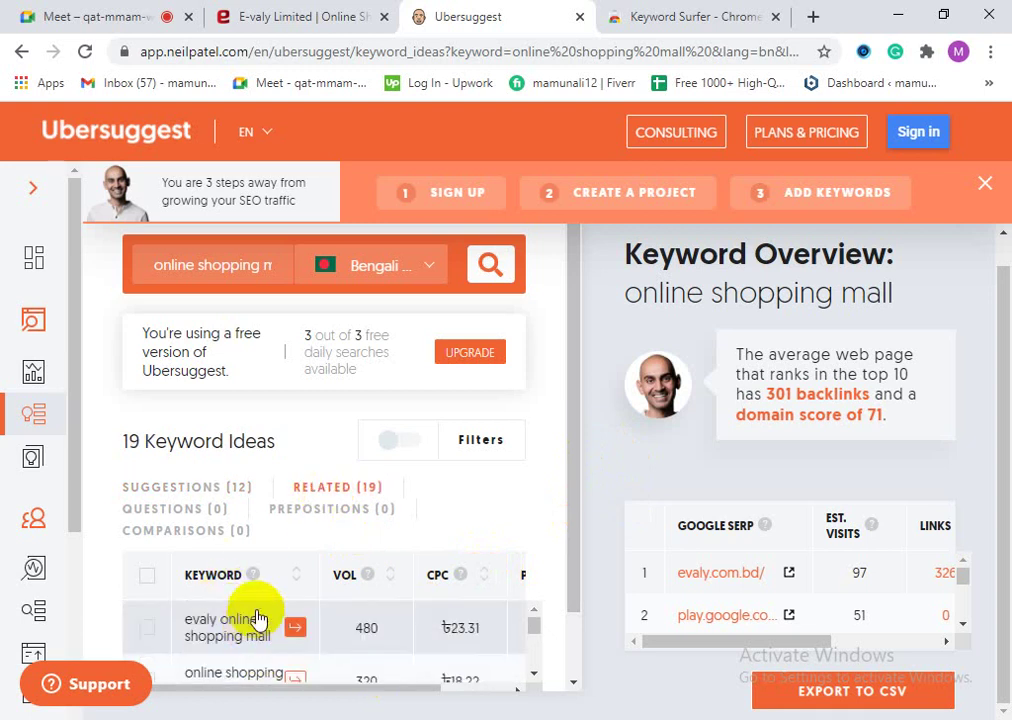
scroll(253, 645, "down", 2)
scroll(245, 630, "up", 2)
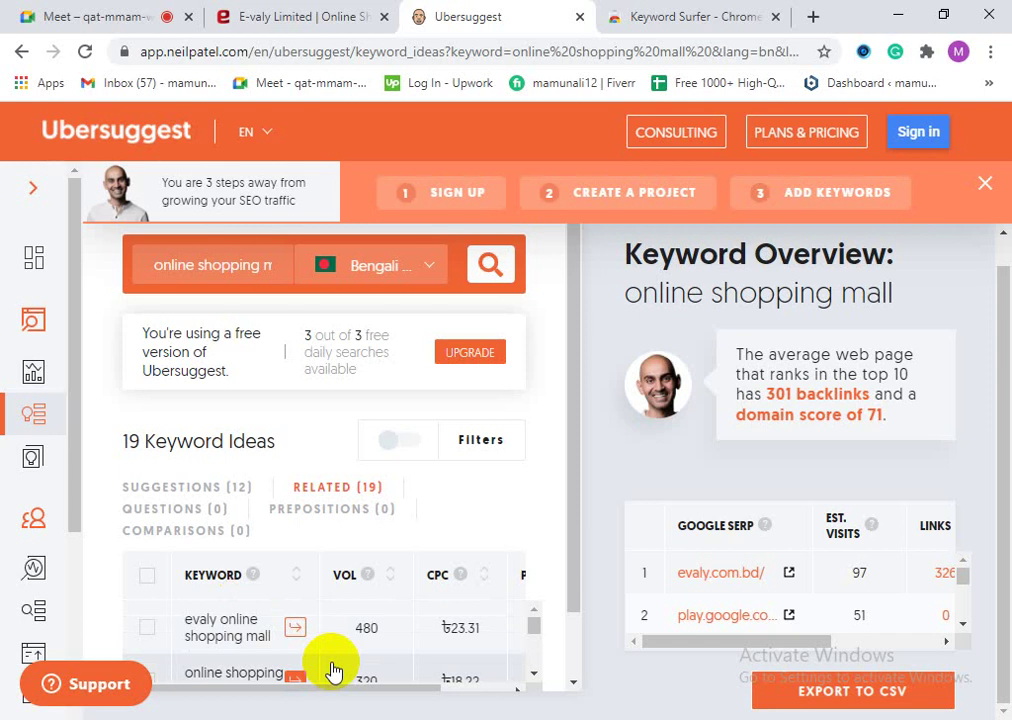
scroll(541, 458, "up", 1)
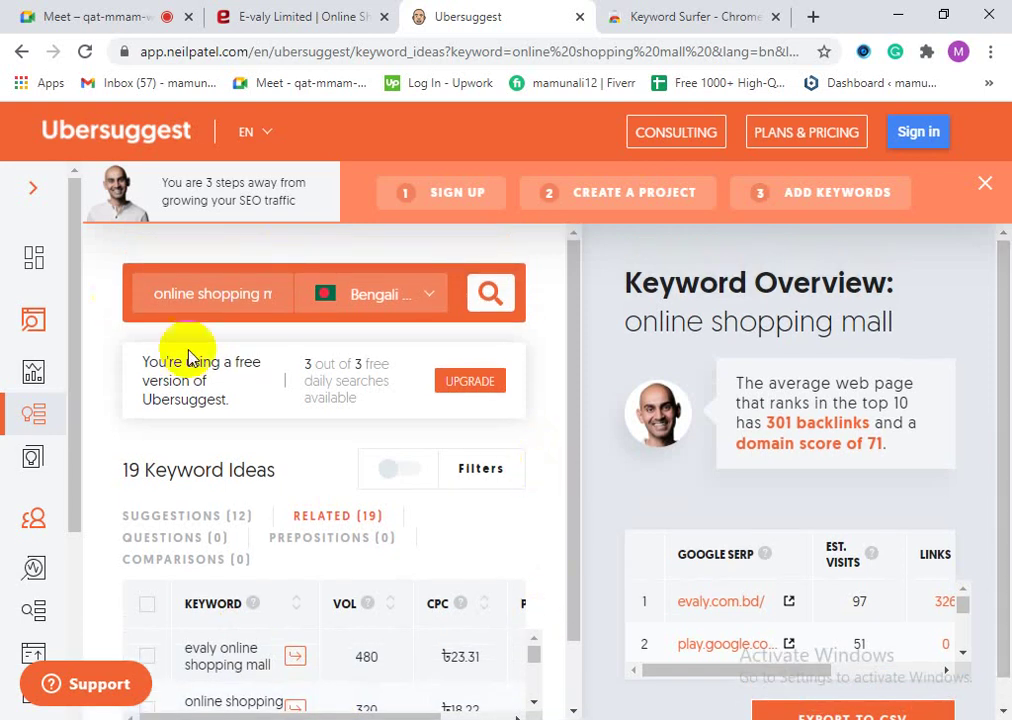
scroll(395, 524, "down", 1)
scroll(226, 535, "down", 3)
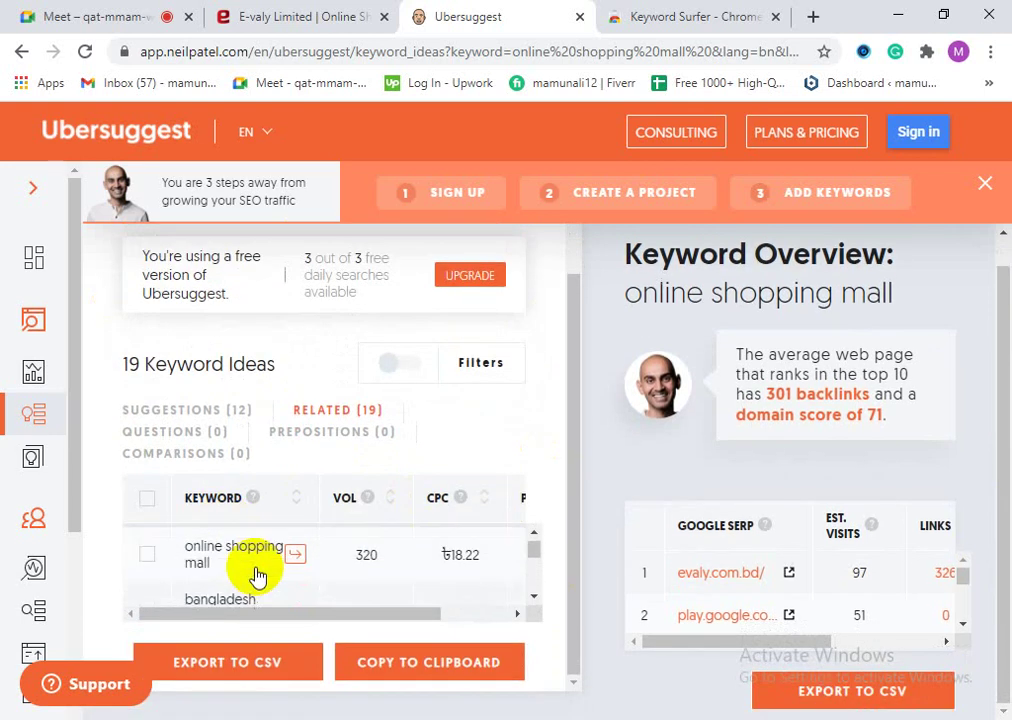
scroll(242, 542, "up", 2)
scroll(262, 562, "down", 2)
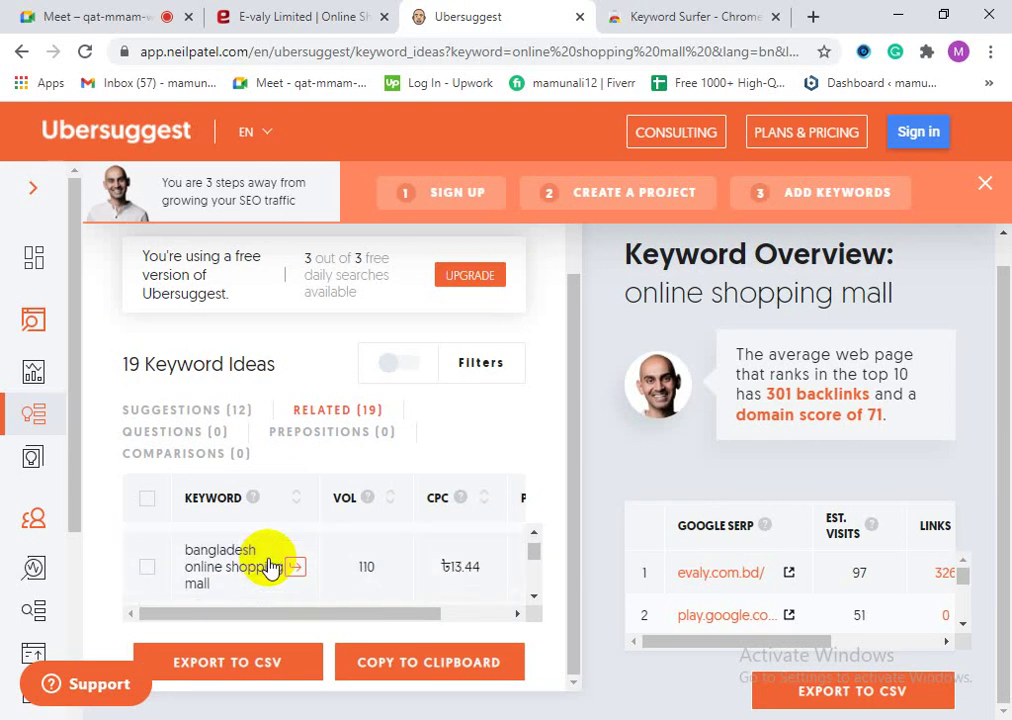
scroll(220, 555, "up", 2)
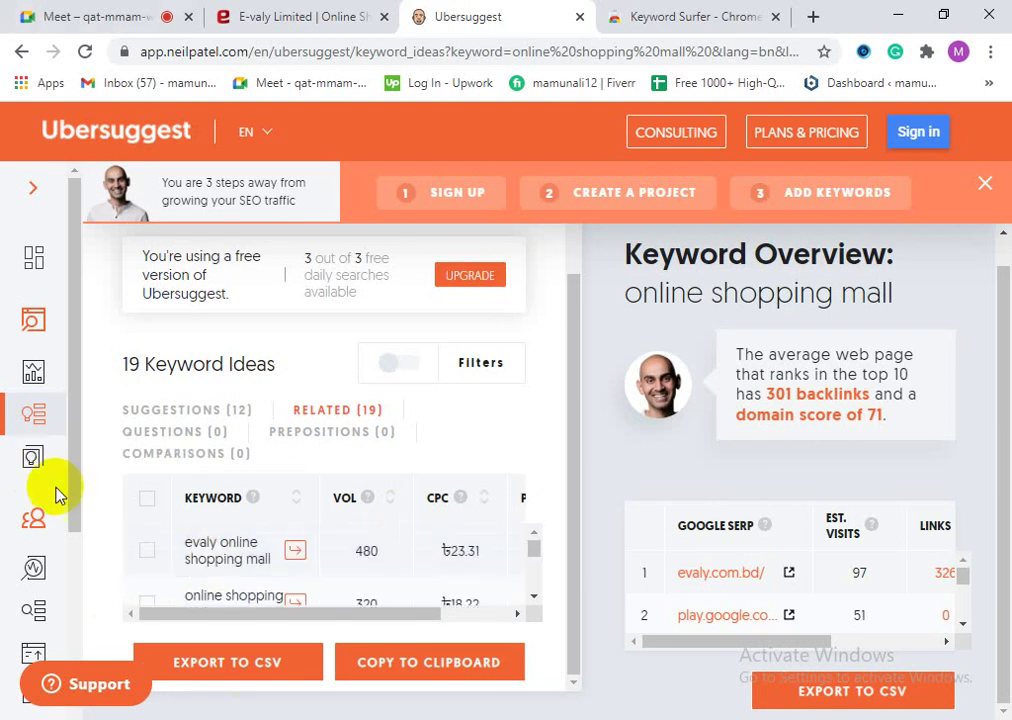
double_click(252, 364)
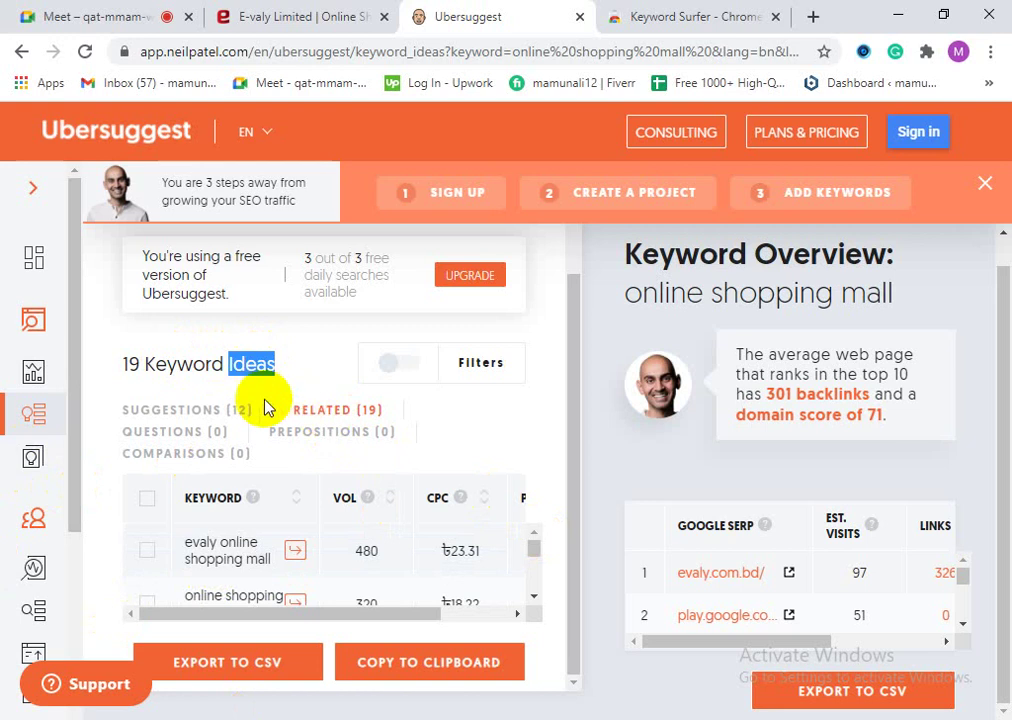
Step: Switch the keyword ideas back to suggestions and examine the listed keywords with their volumes and CPC
left_click(222, 412)
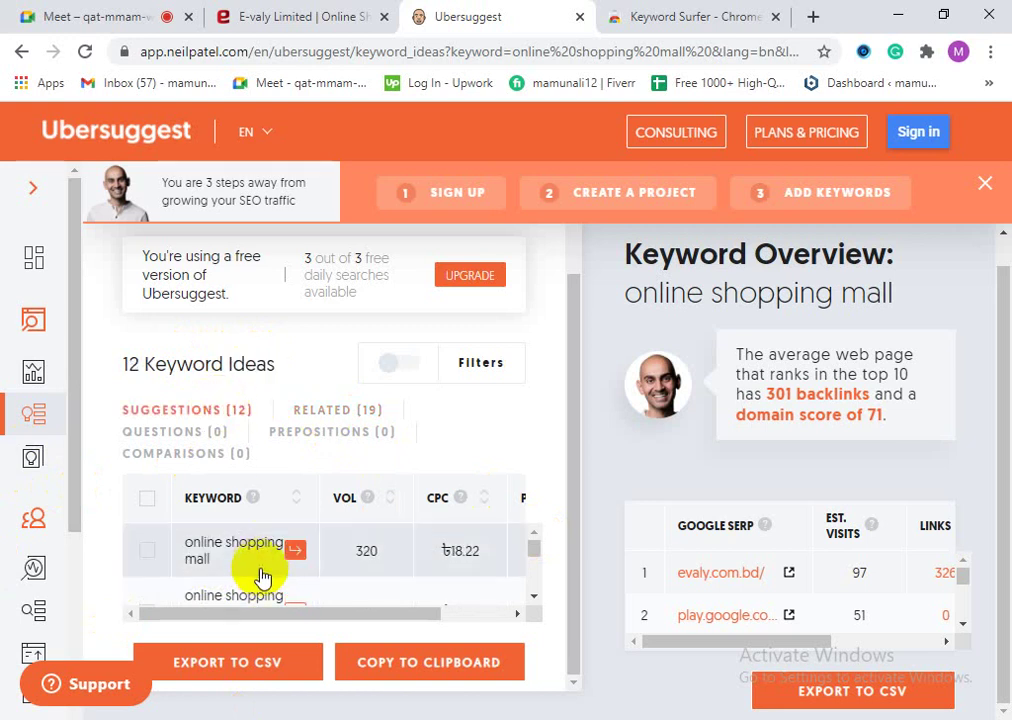
scroll(325, 557, "down", 1)
scroll(325, 560, "up", 1)
scroll(327, 560, "down", 1)
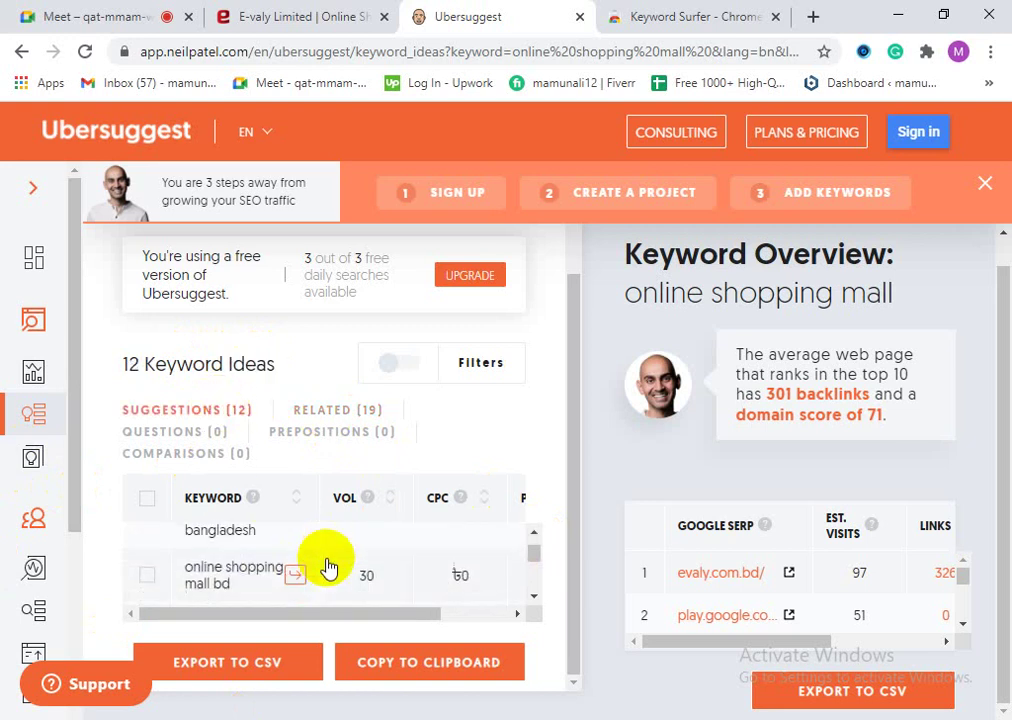
scroll(332, 569, "up", 2)
scroll(350, 580, "down", 3)
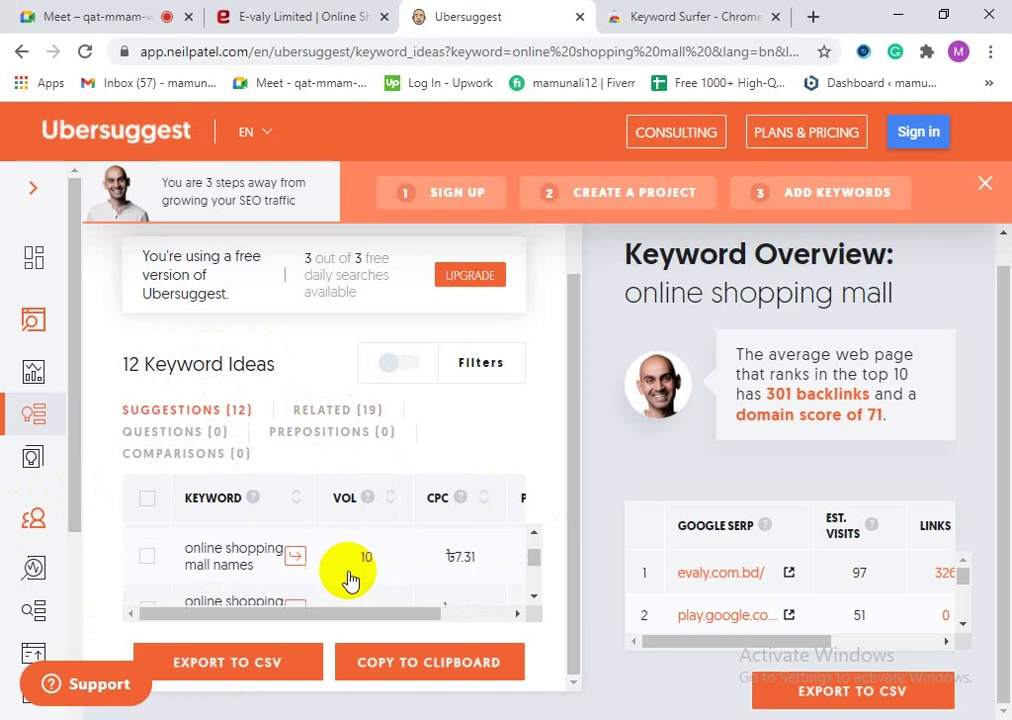
scroll(350, 569, "down", 2)
scroll(289, 576, "up", 1)
scroll(287, 568, "down", 2)
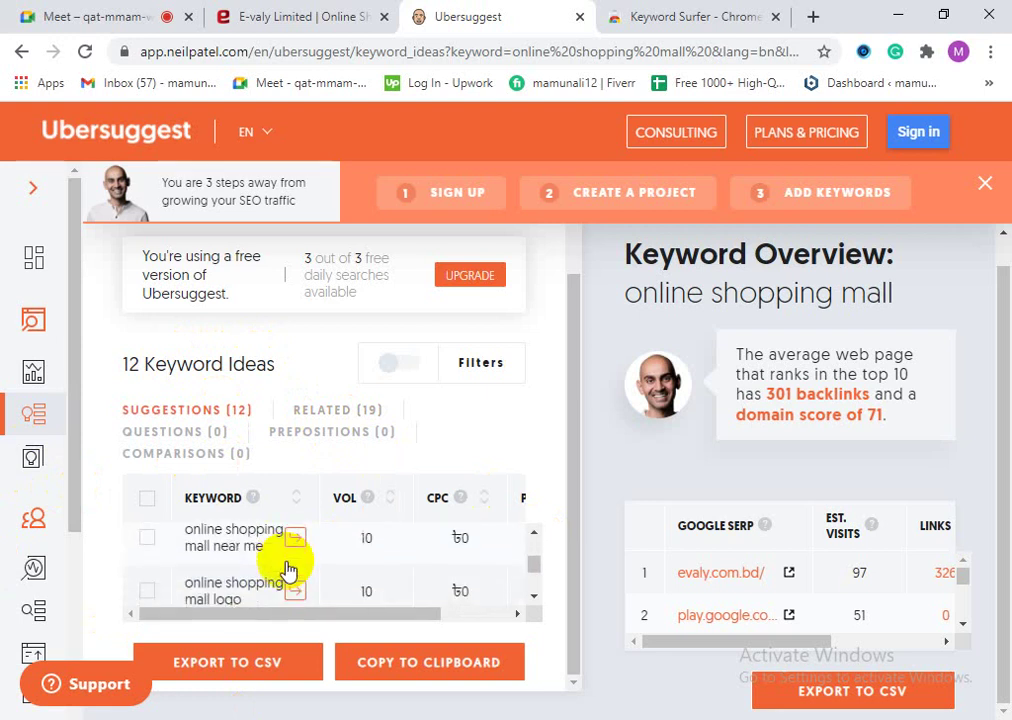
scroll(244, 549, "up", 1)
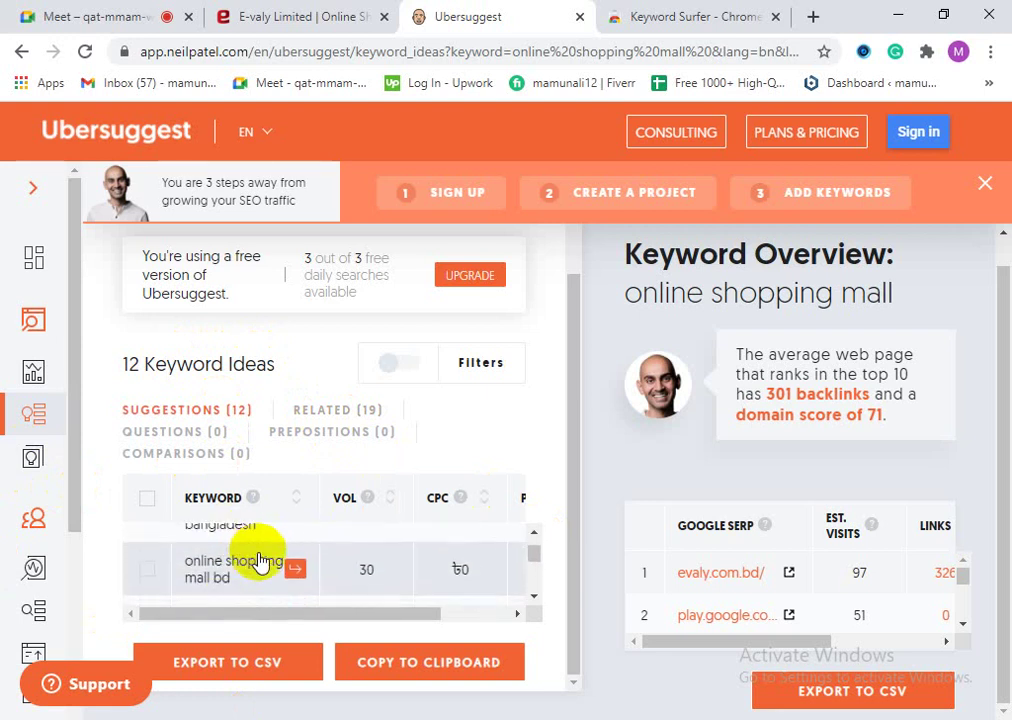
Step: Look through the remaining keyword suggestions for "online shopping mall" and return to the start of the list
scroll(267, 569, "down", 1)
scroll(272, 567, "down", 5)
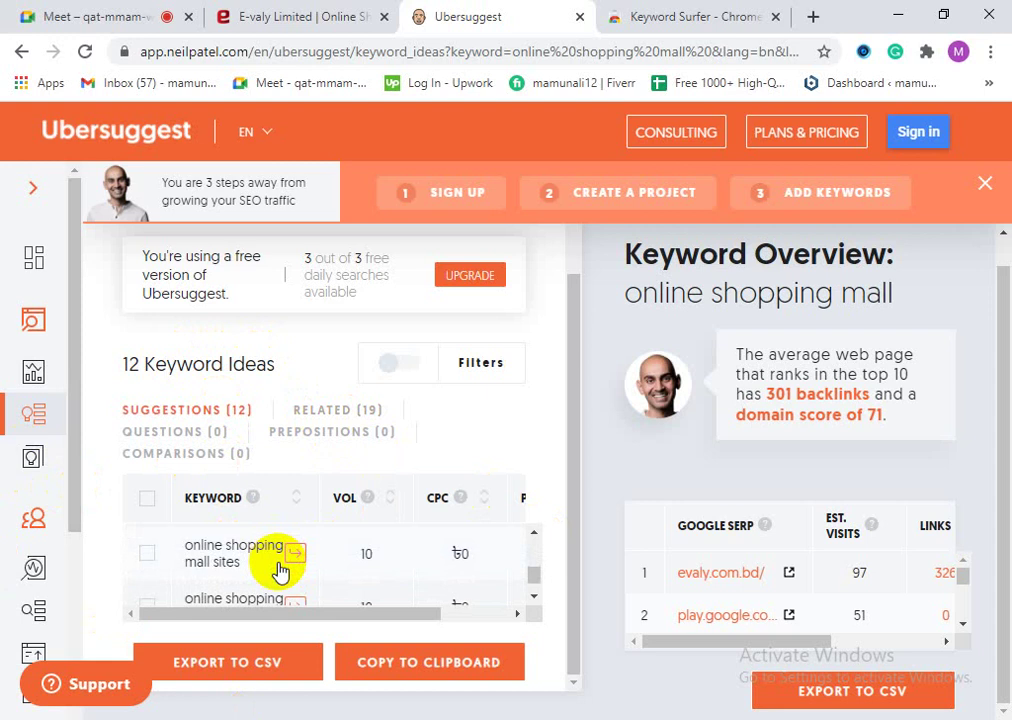
scroll(313, 580, "up", 8)
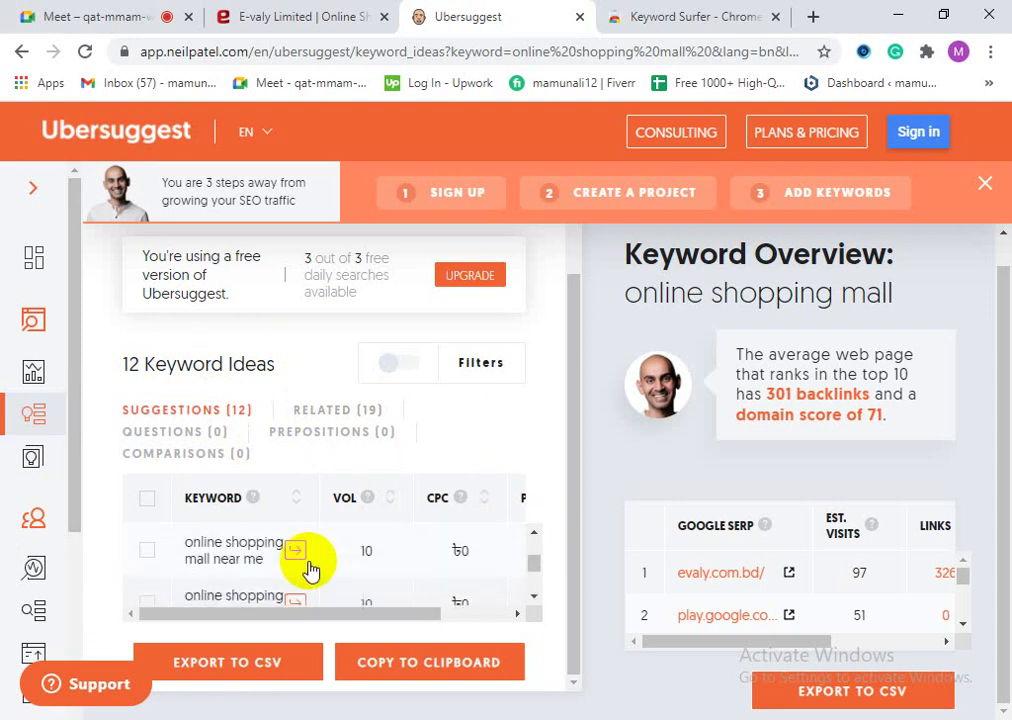
scroll(370, 460, "down", 1)
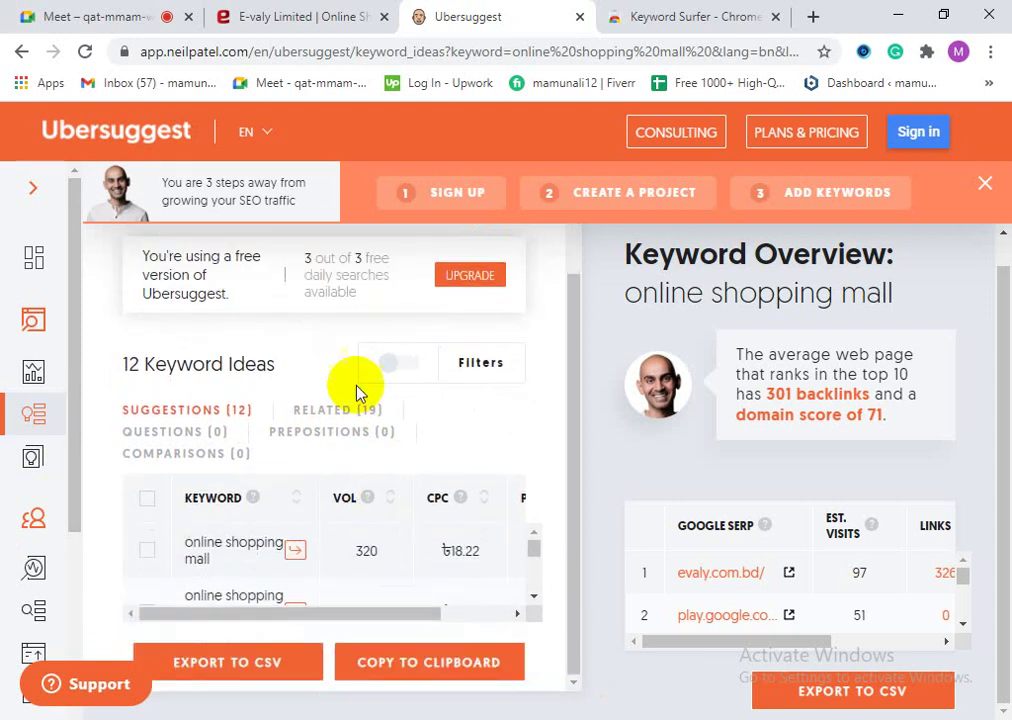
Step: Show the related keyword ideas again and examine the keywords, volumes and CPC in the list
left_click(362, 410)
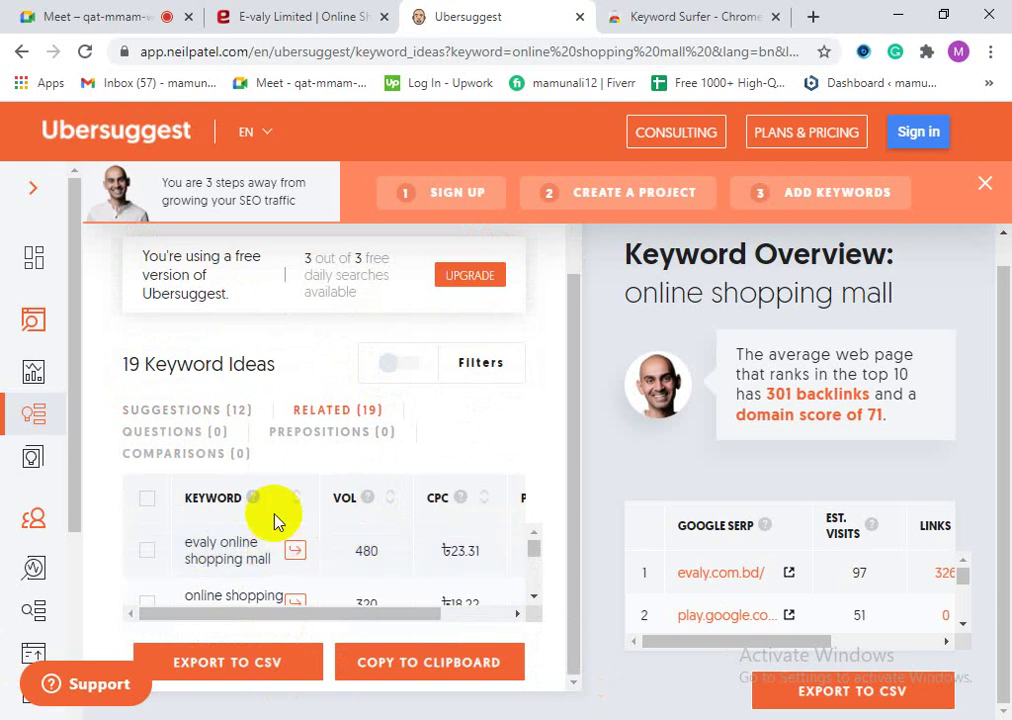
scroll(240, 560, "down", 2)
scroll(249, 580, "up", 2)
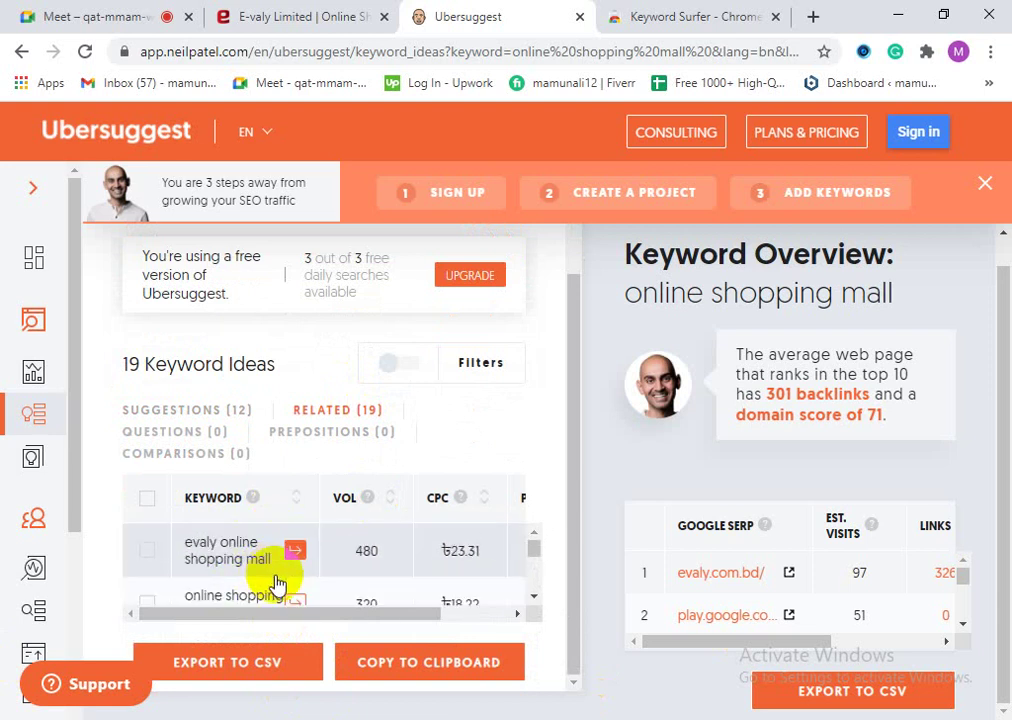
scroll(267, 583, "down", 4)
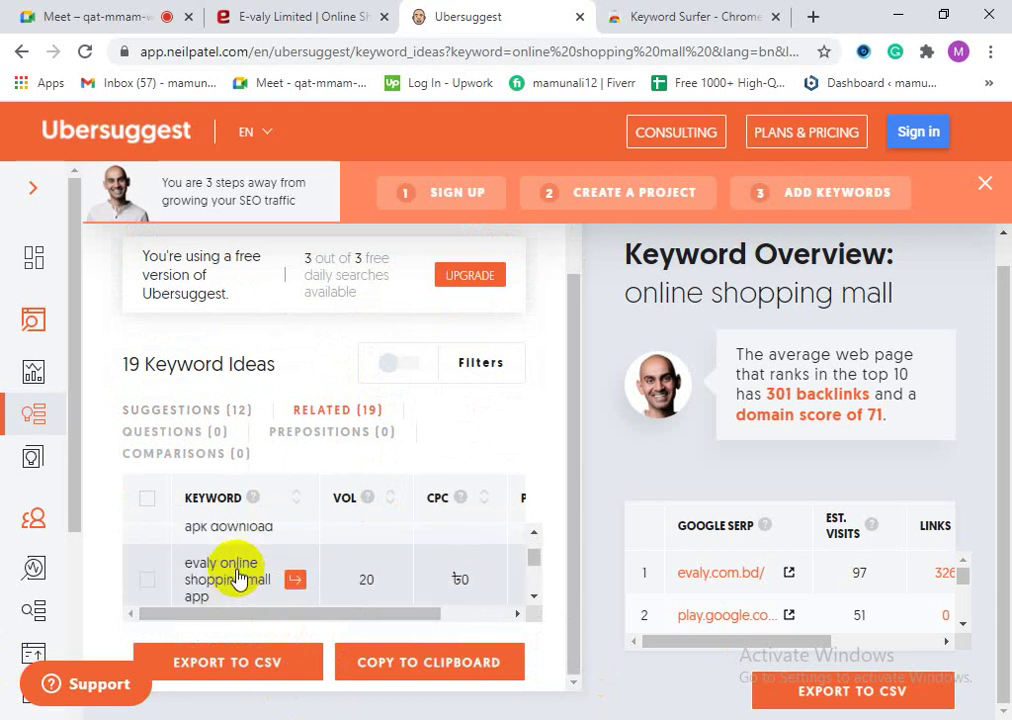
scroll(240, 580, "down", 6)
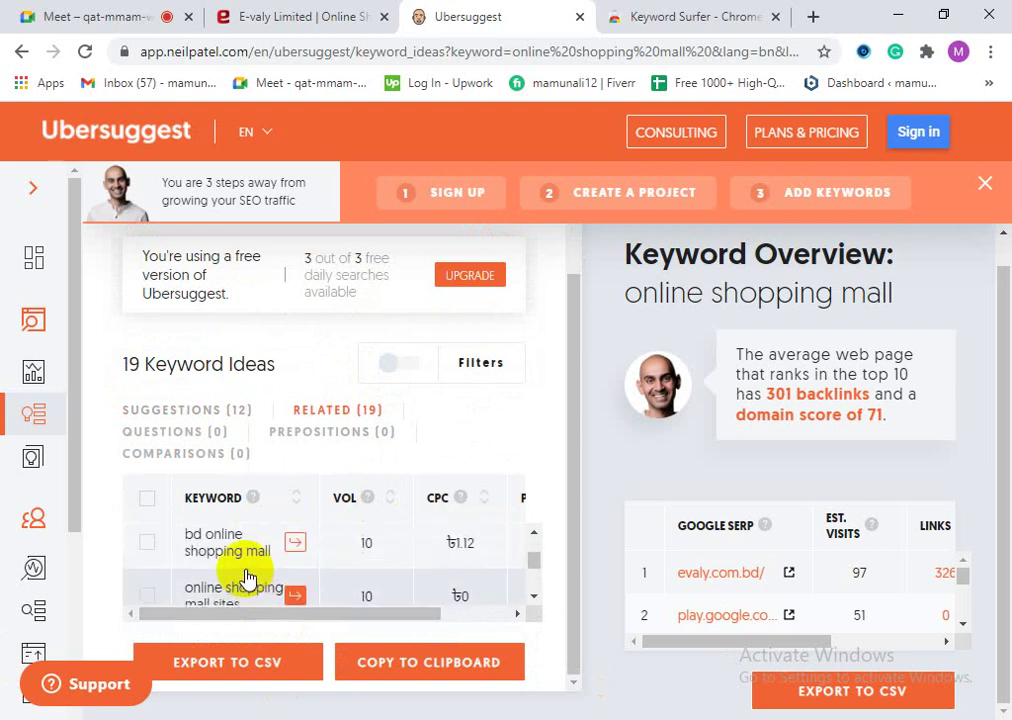
scroll(245, 570, "up", 10)
scroll(226, 350, "up", 1)
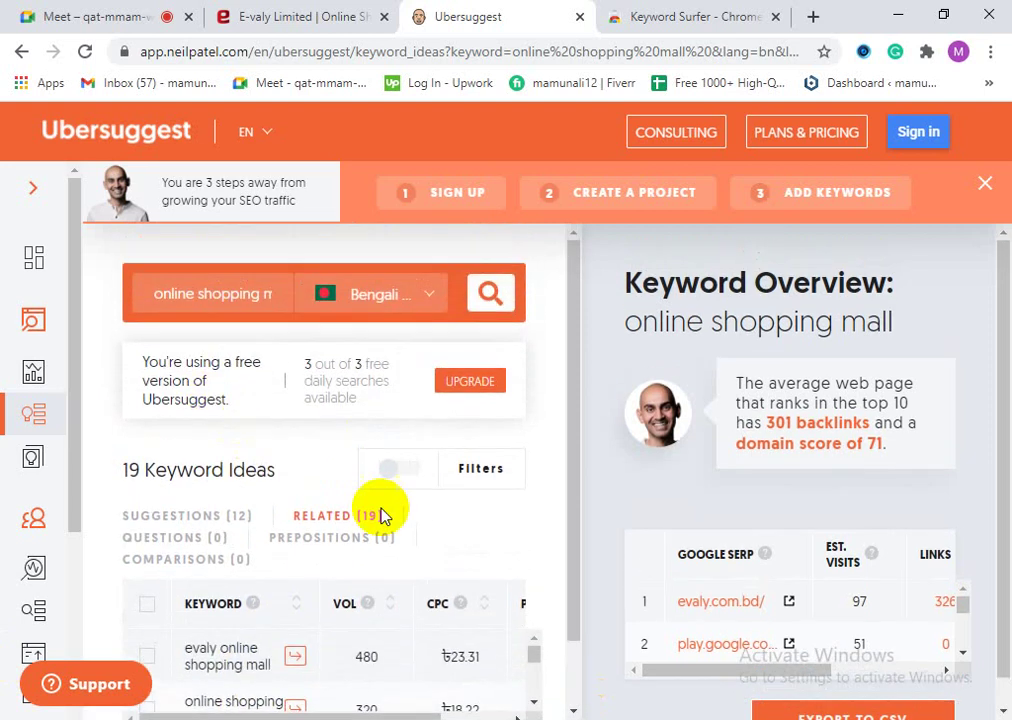
Step: Close the Keyword Surfer web store page and the E-valy shopping page, keeping Ubersuggest open
left_click(669, 12)
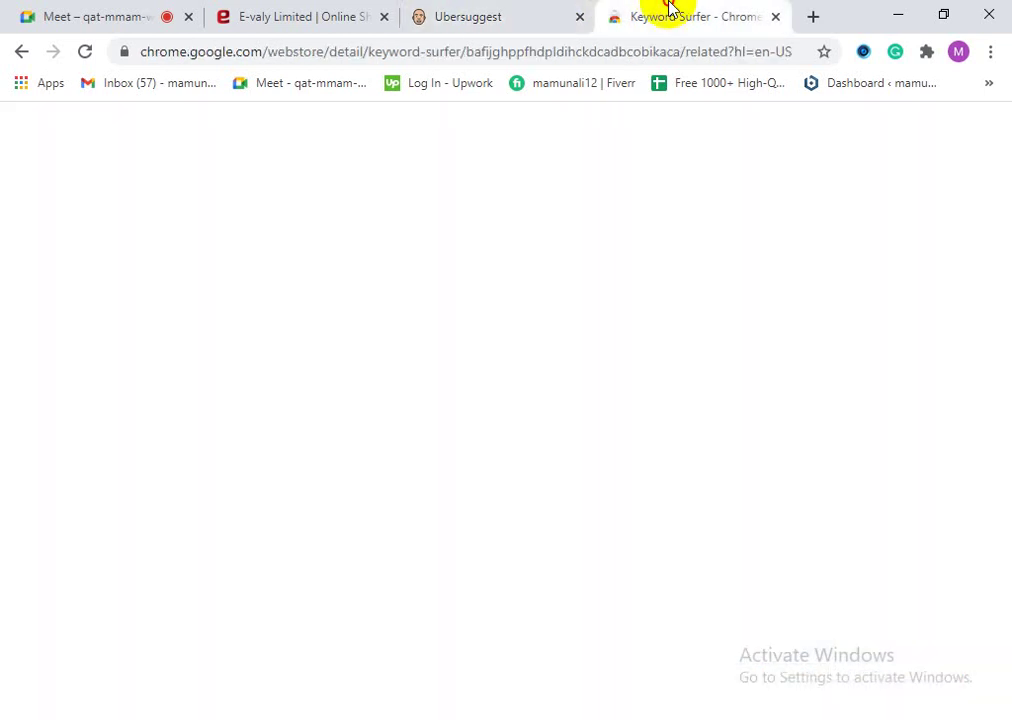
left_click(778, 18)
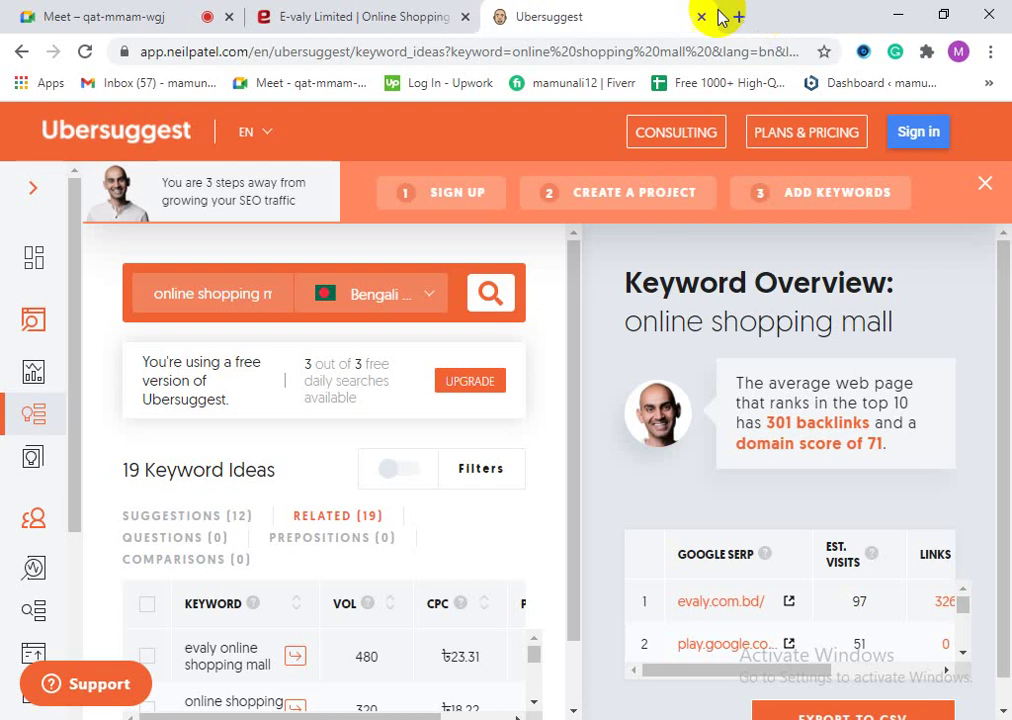
left_click(450, 18)
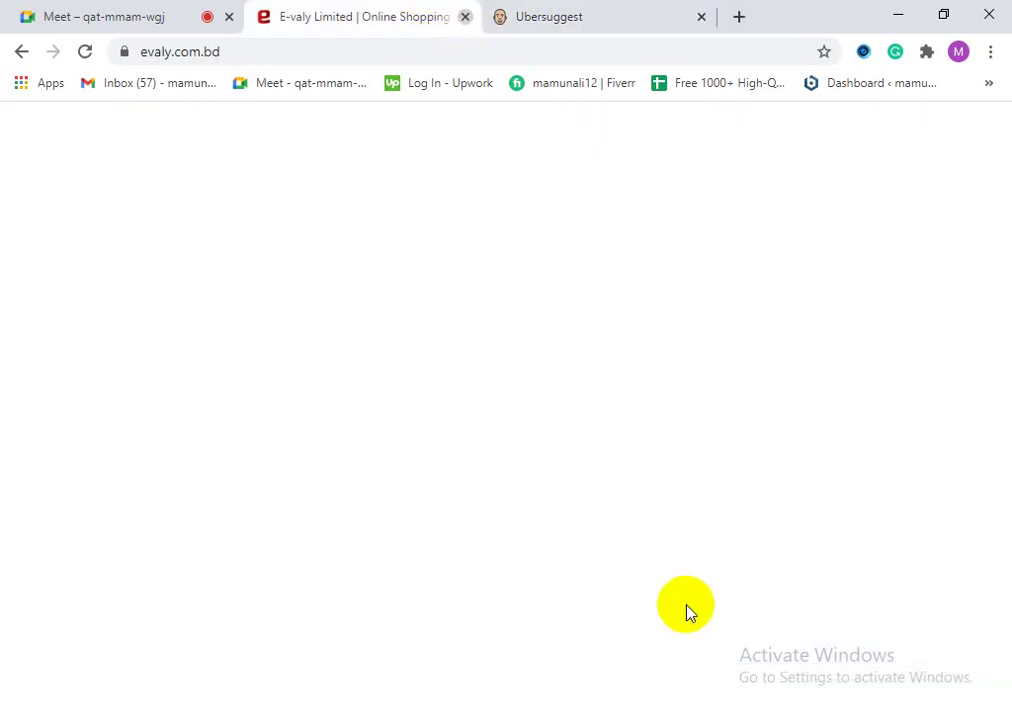
key("ctrl+w")
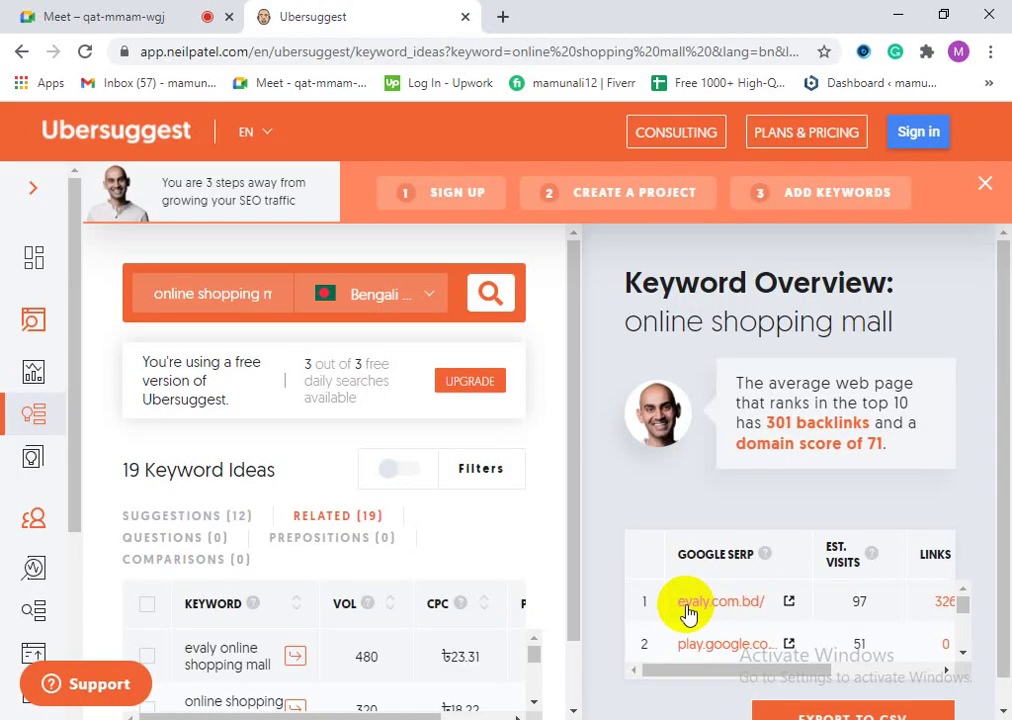
Step: Open a new browser tab beside Ubersuggest and search Google for "online shop"
left_click(502, 18)
left_click(357, 10)
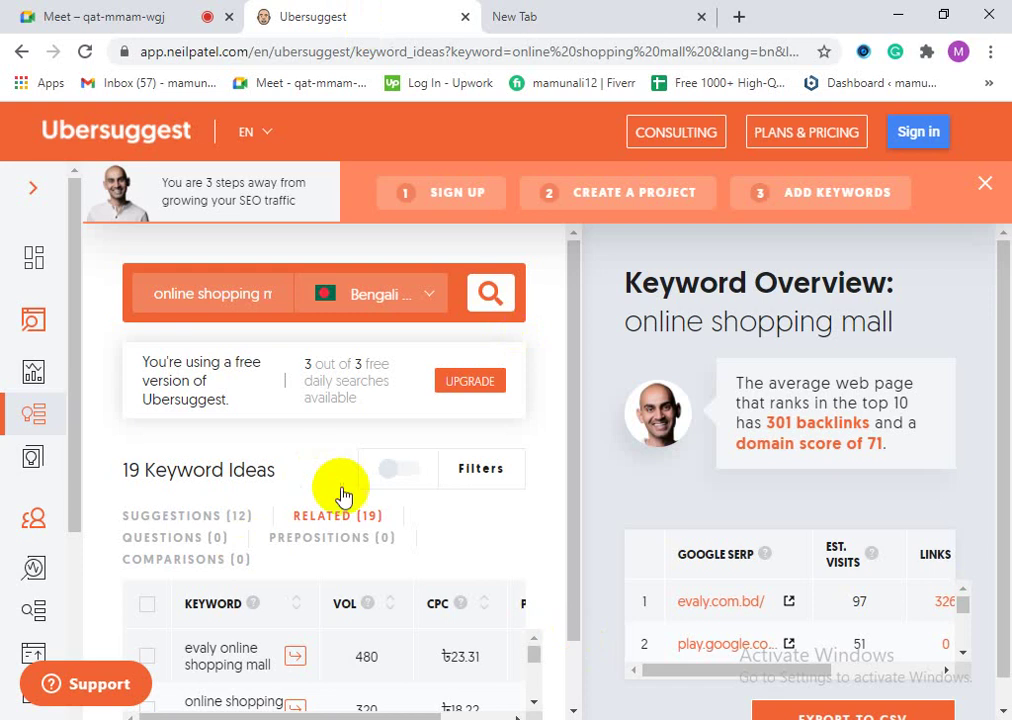
left_click(510, 9)
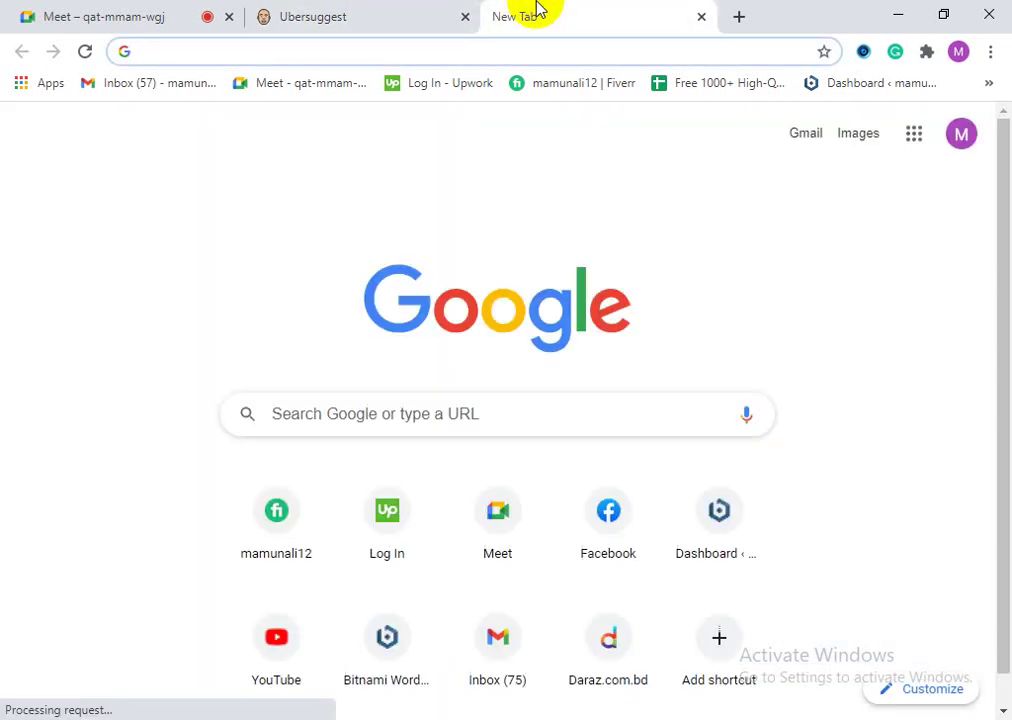
left_click(377, 10)
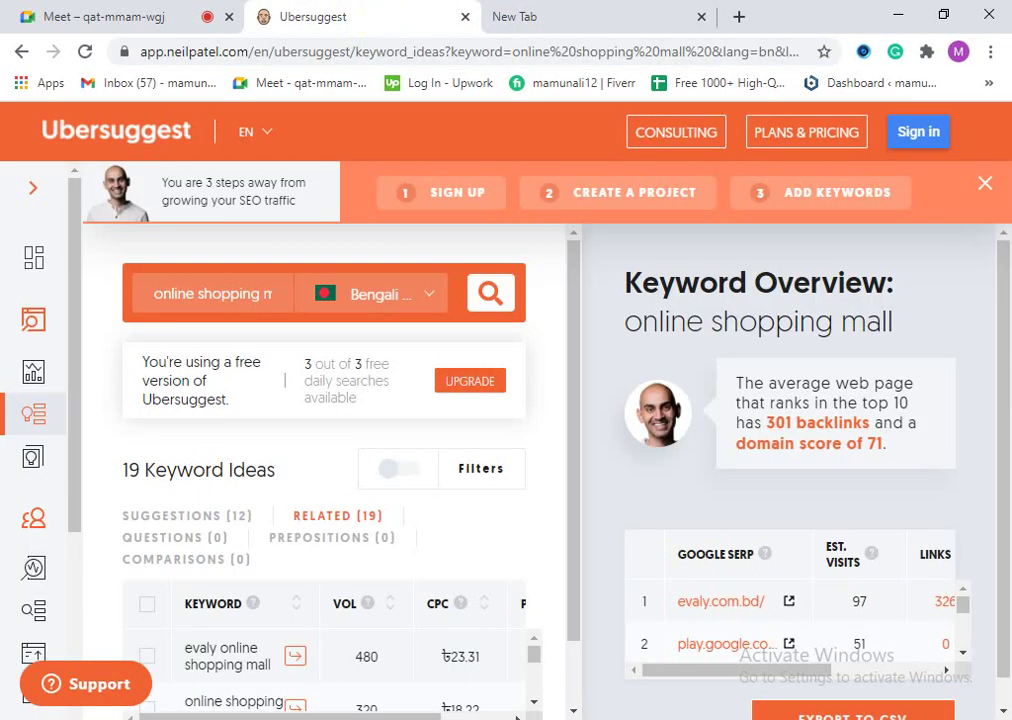
left_click(617, 10)
left_click(389, 422)
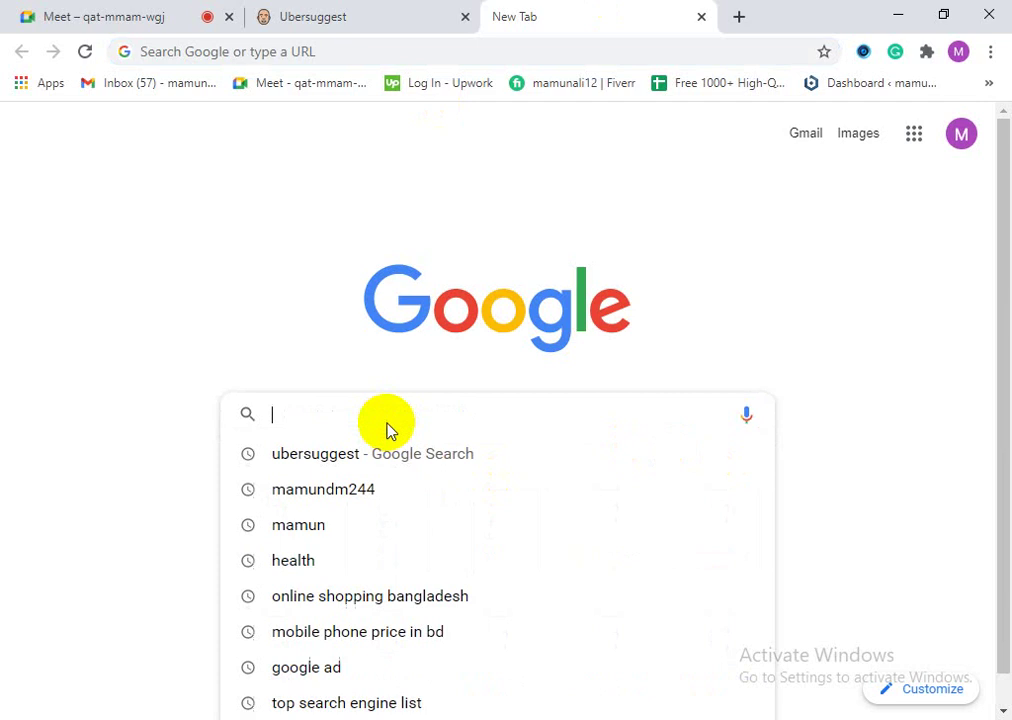
type("onli")
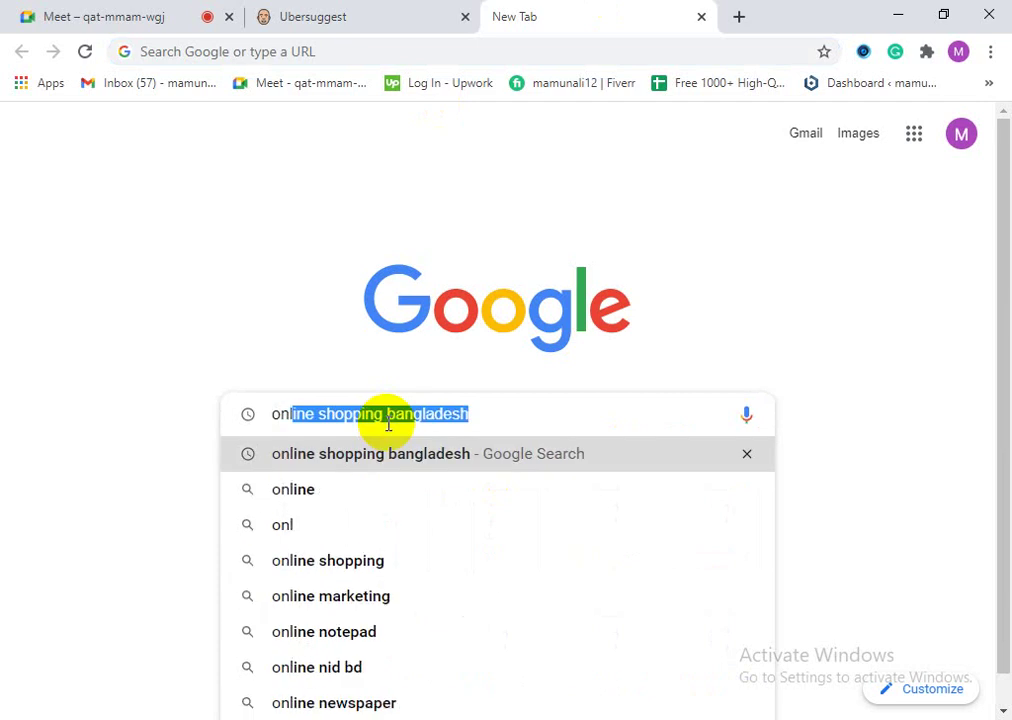
type("ne")
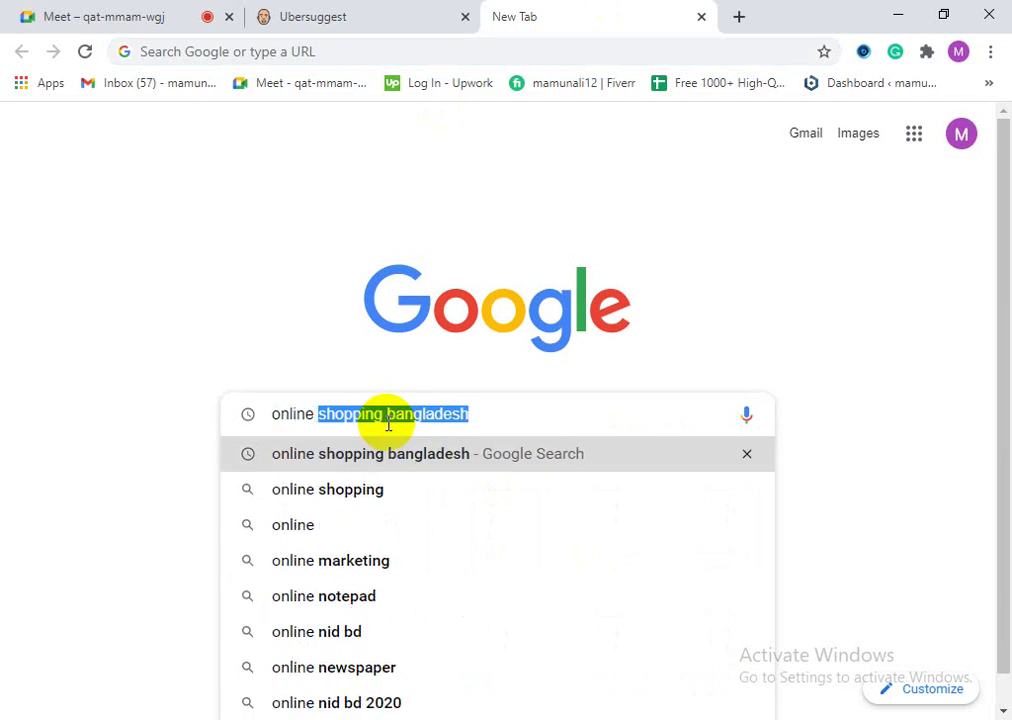
type(" s")
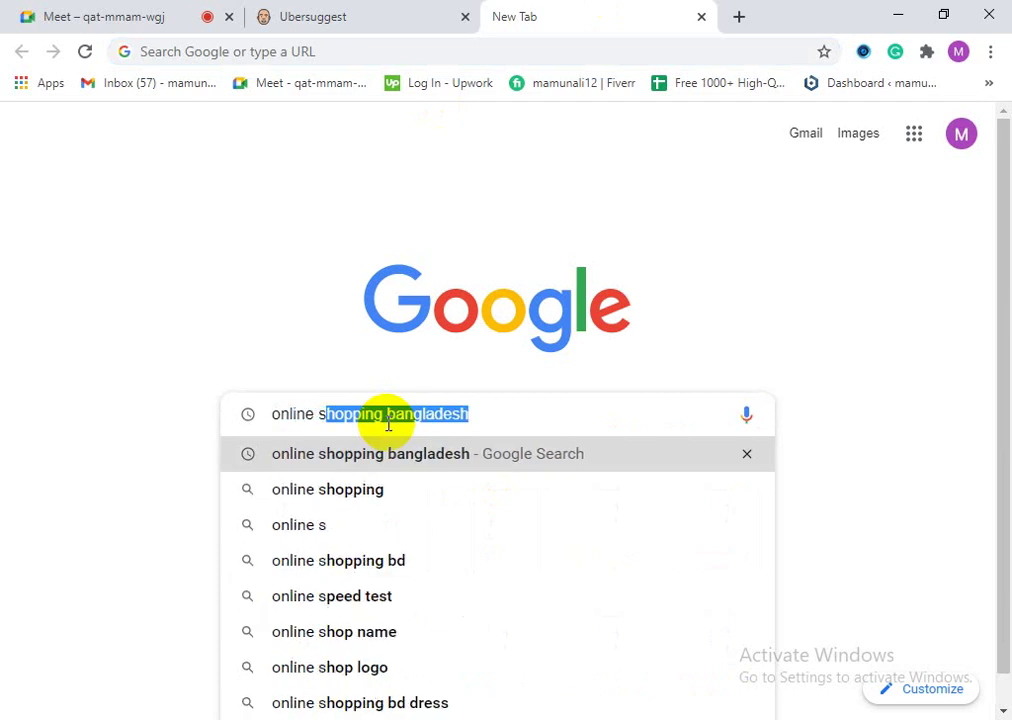
type("h")
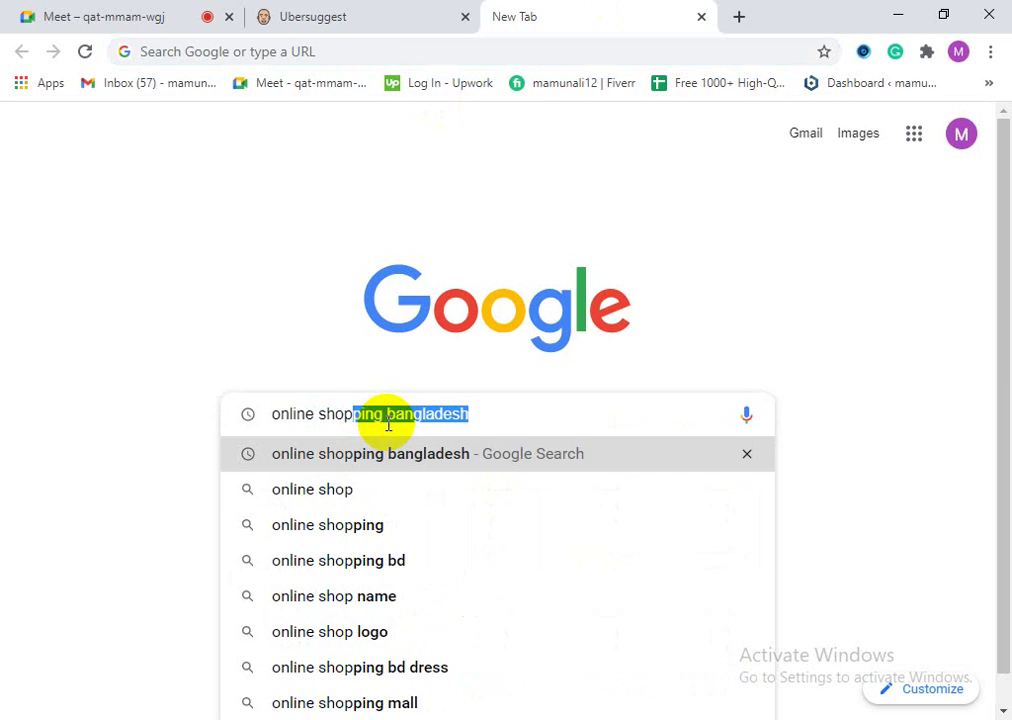
type("op")
key("Delete")
key("Return")
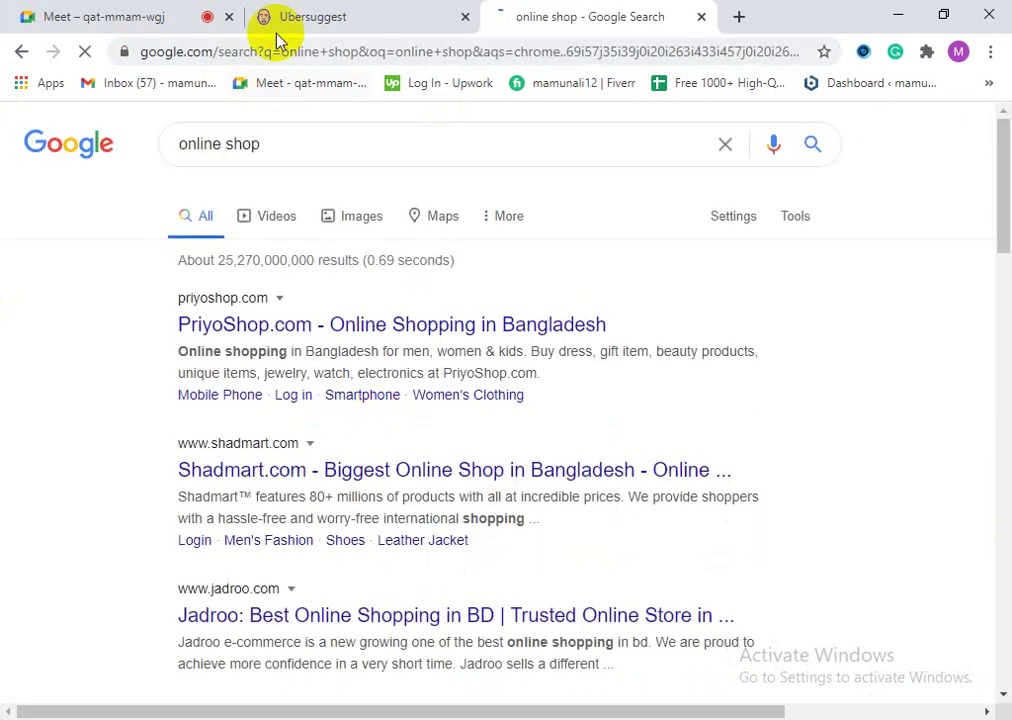
Step: Pin the Keyword Surfer extension to the browser toolbar and close the extensions list
left_click(927, 55)
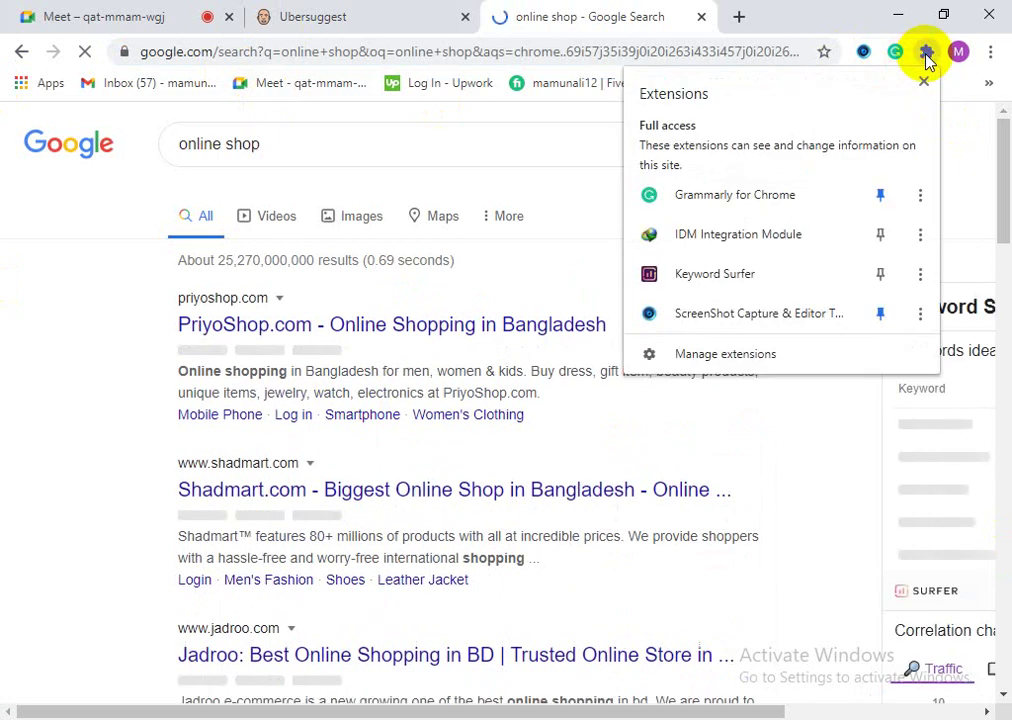
left_click(878, 283)
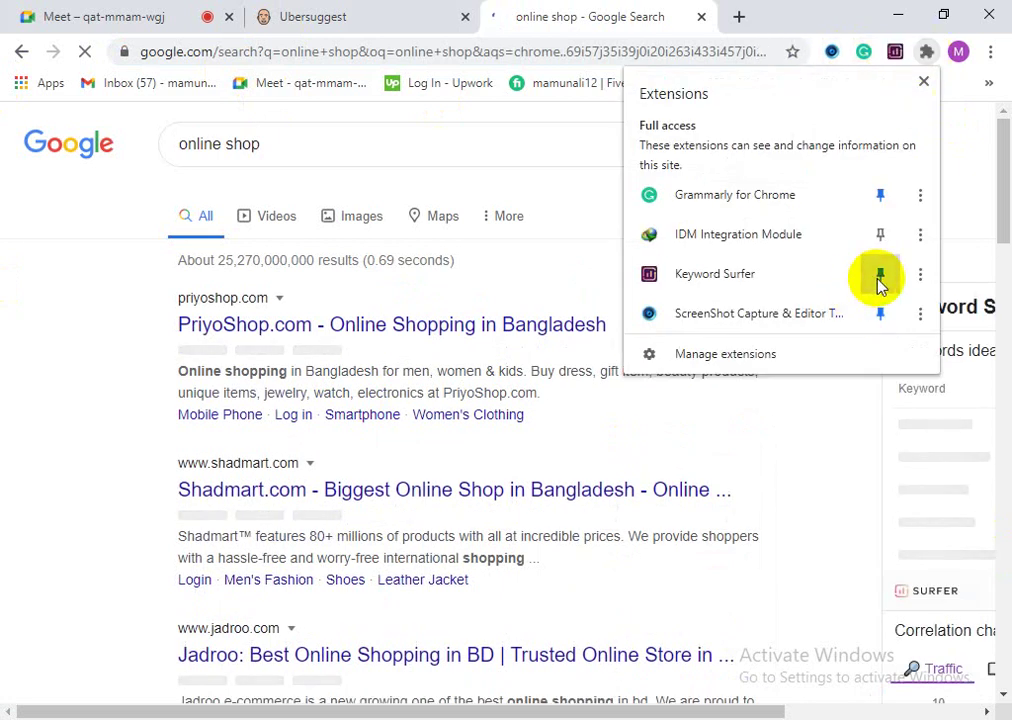
left_click(788, 10)
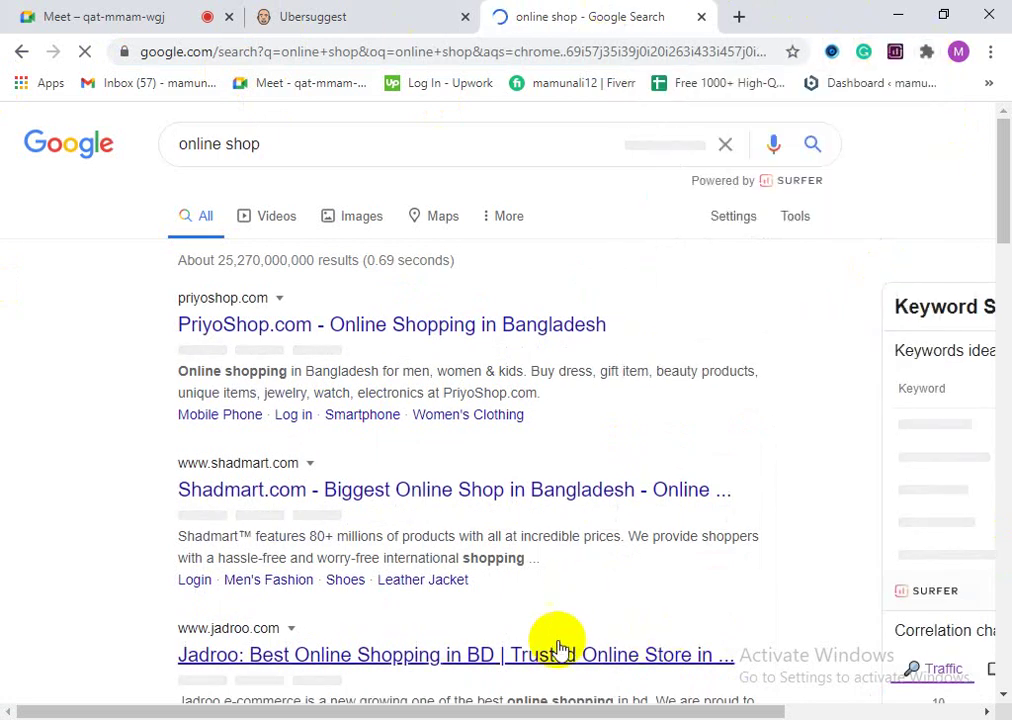
Step: Examine the Keyword Surfer keyword ideas, similarity and volume beside the Google results for "online shop"
left_click_drag(638, 713, 953, 708)
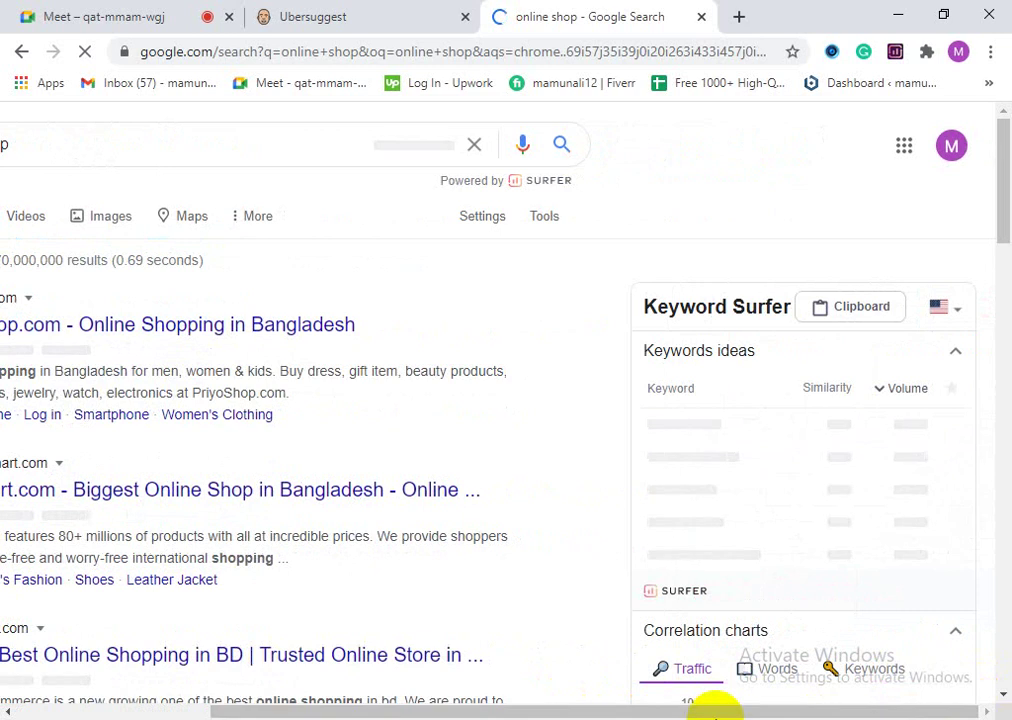
left_click_drag(659, 713, 637, 714)
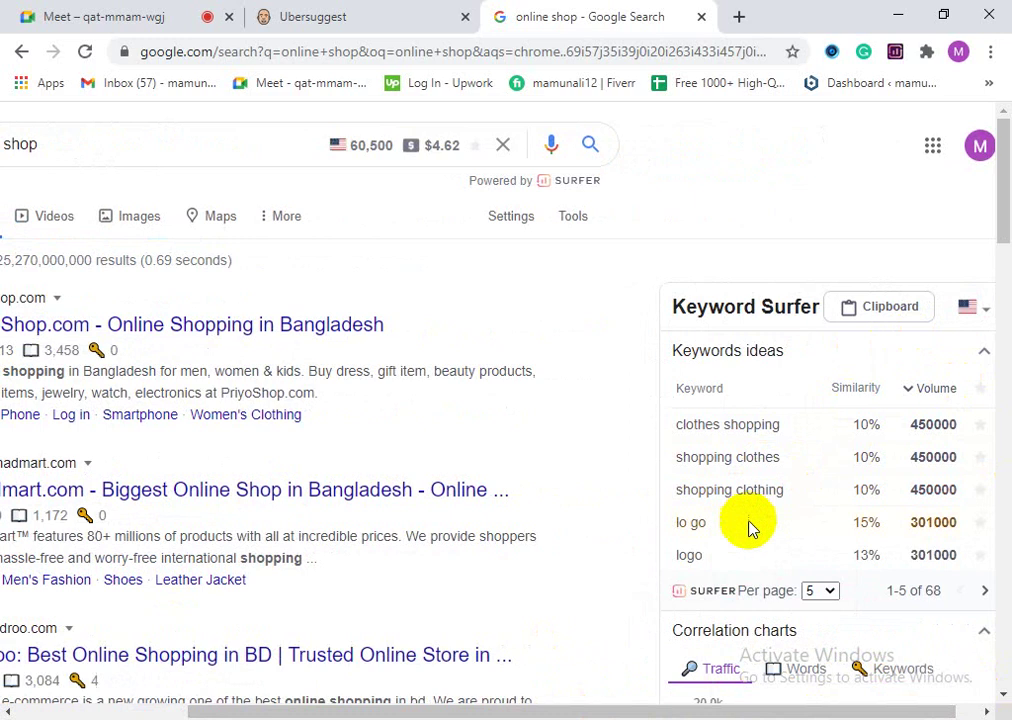
left_click_drag(757, 712, 508, 713)
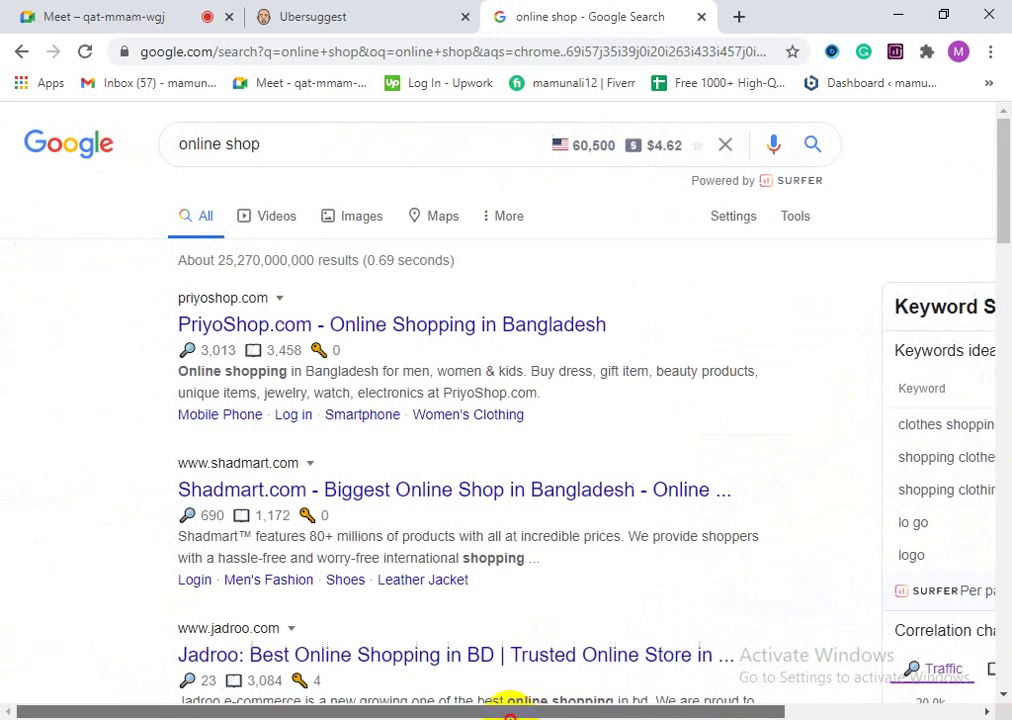
Step: Copy the search term "online shop" from the Google search box
triple_click(244, 142)
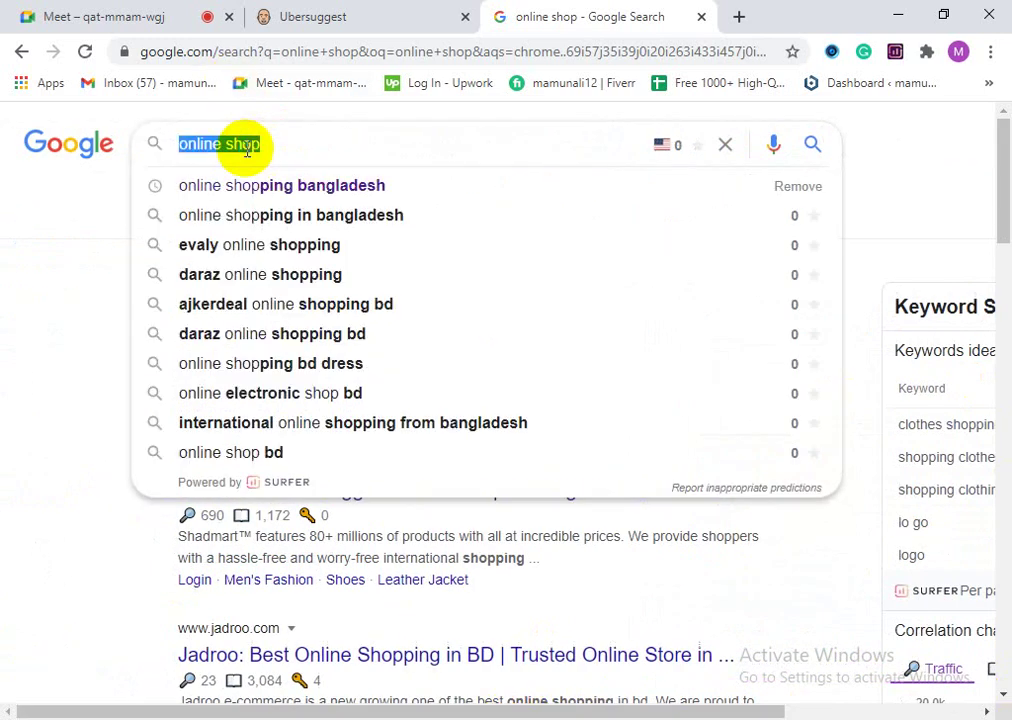
right_click(252, 153)
left_click(321, 224)
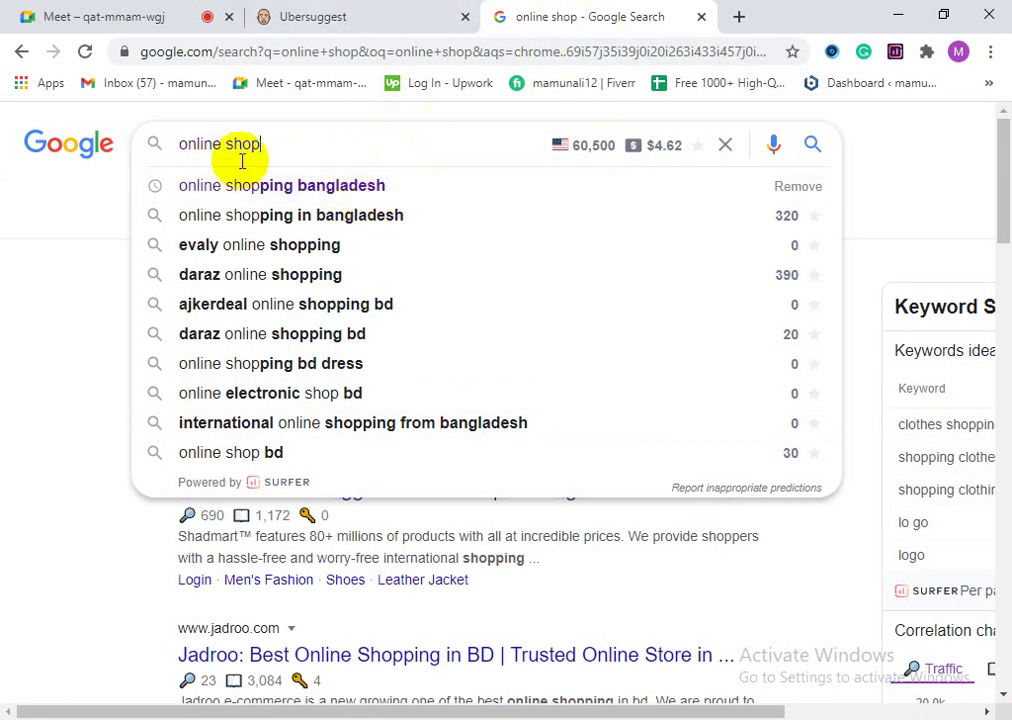
double_click(277, 144)
right_click(267, 144)
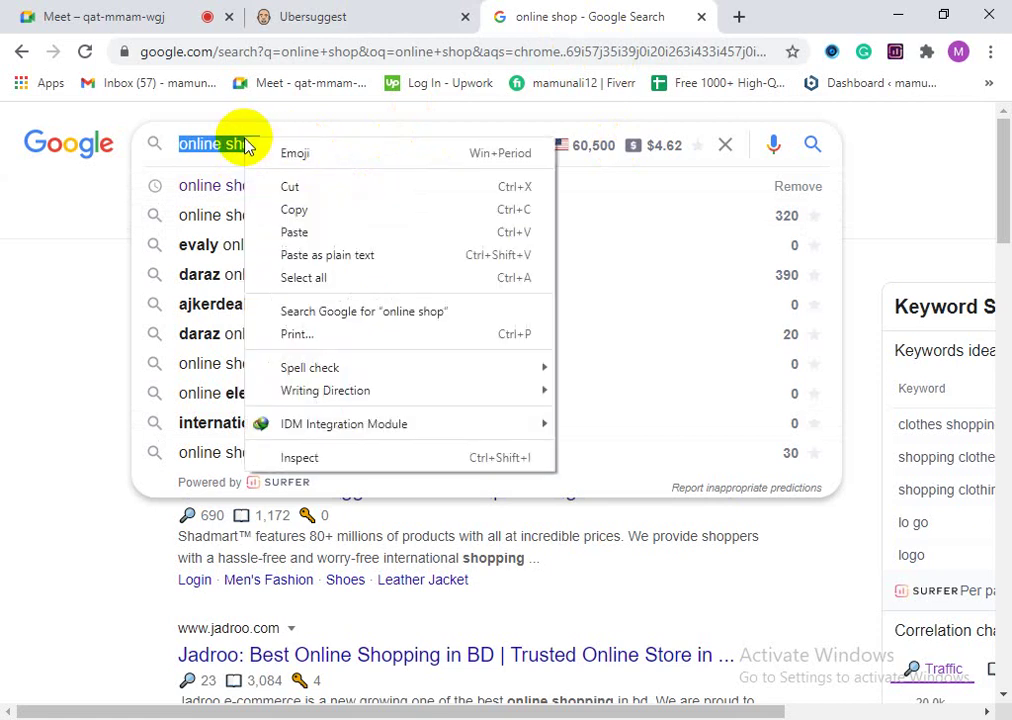
left_click(323, 205)
Step: Switch to Ubersuggest, replace the keyword with the copied "online shop", and run the keyword ideas search for Bengali
left_click(380, 12)
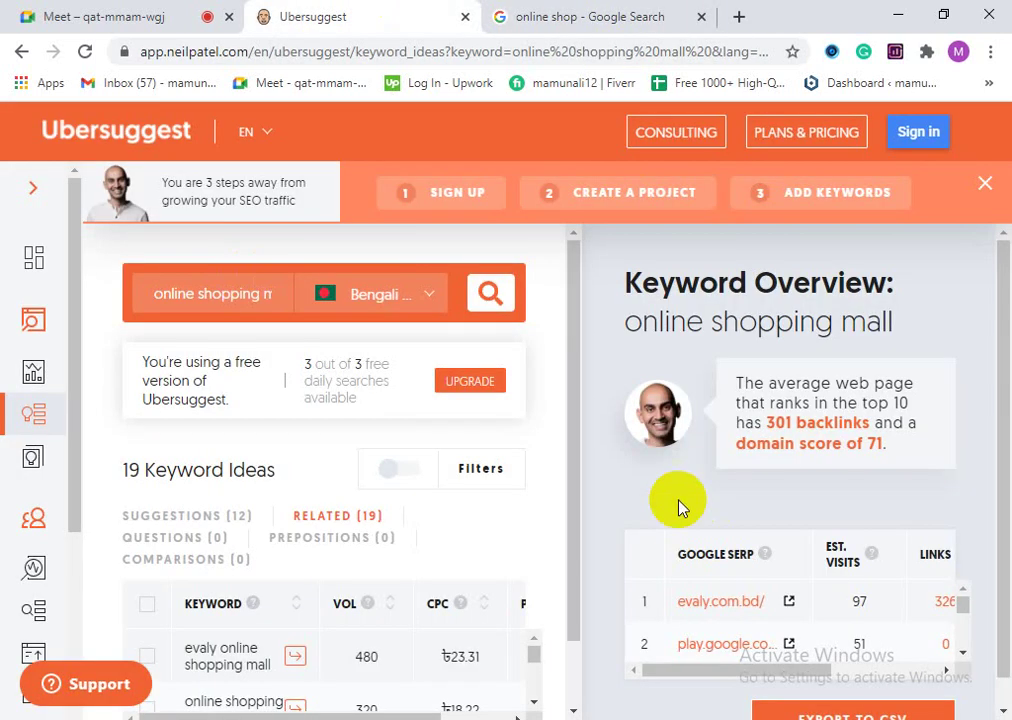
scroll(368, 428, "down", 1)
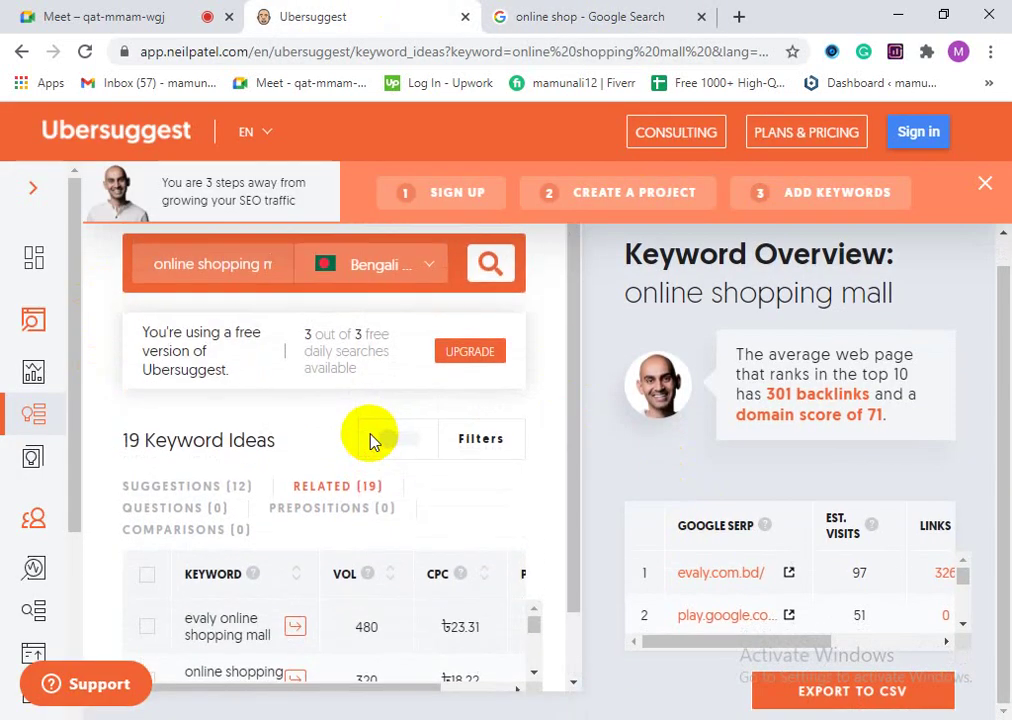
scroll(370, 440, "down", 2)
scroll(300, 425, "up", 3)
left_click(253, 294)
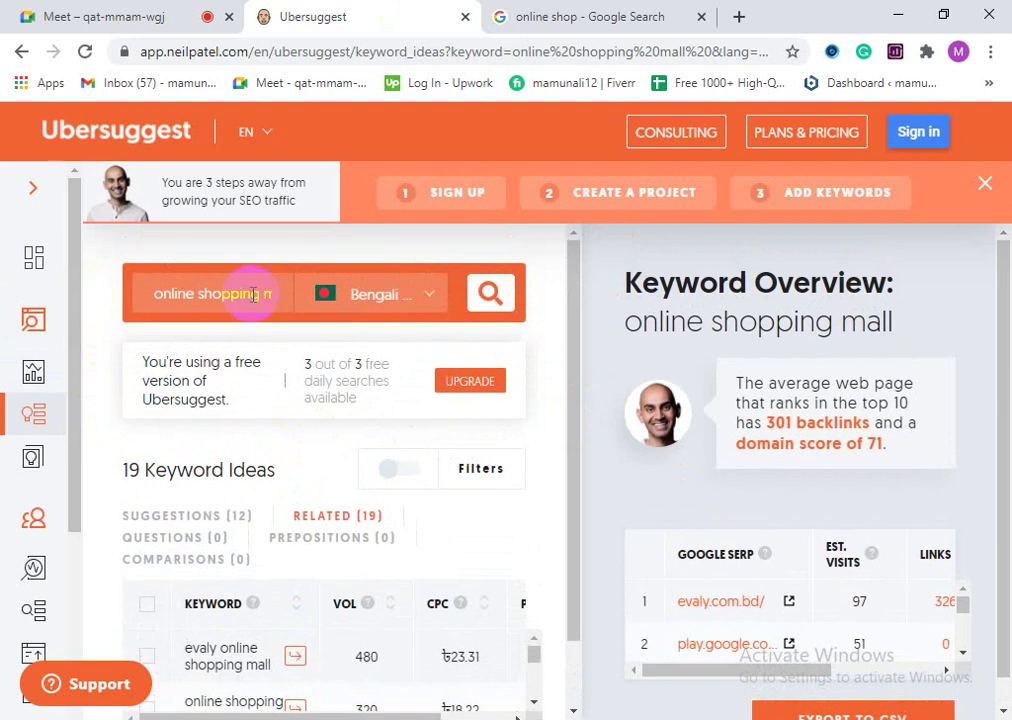
right_click(251, 278)
left_click(280, 375)
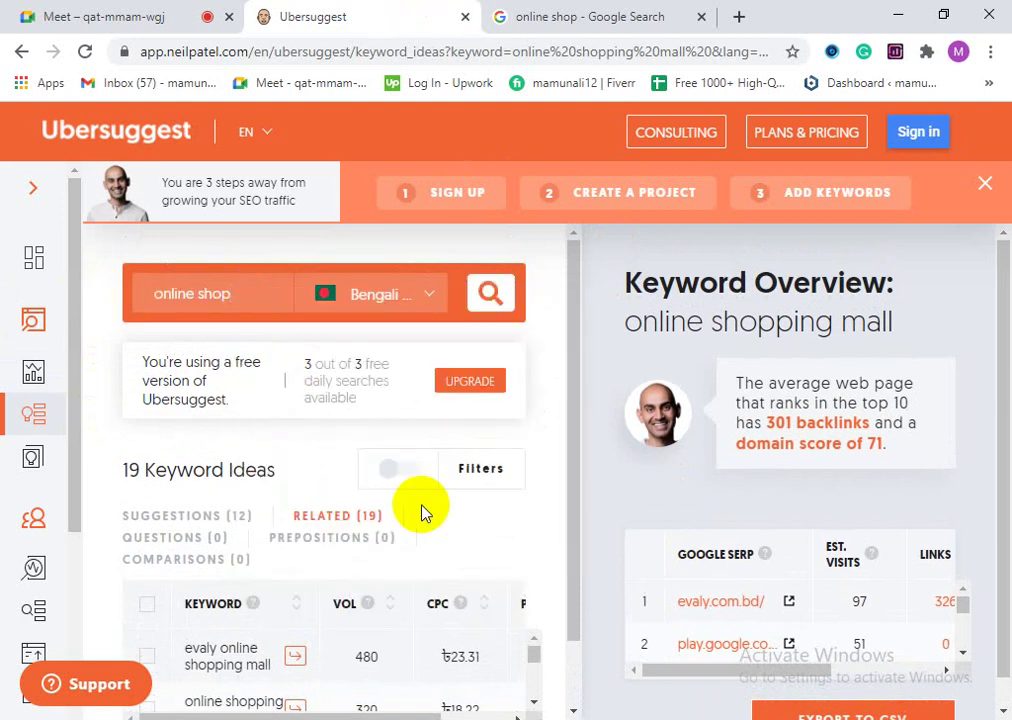
left_click(477, 313)
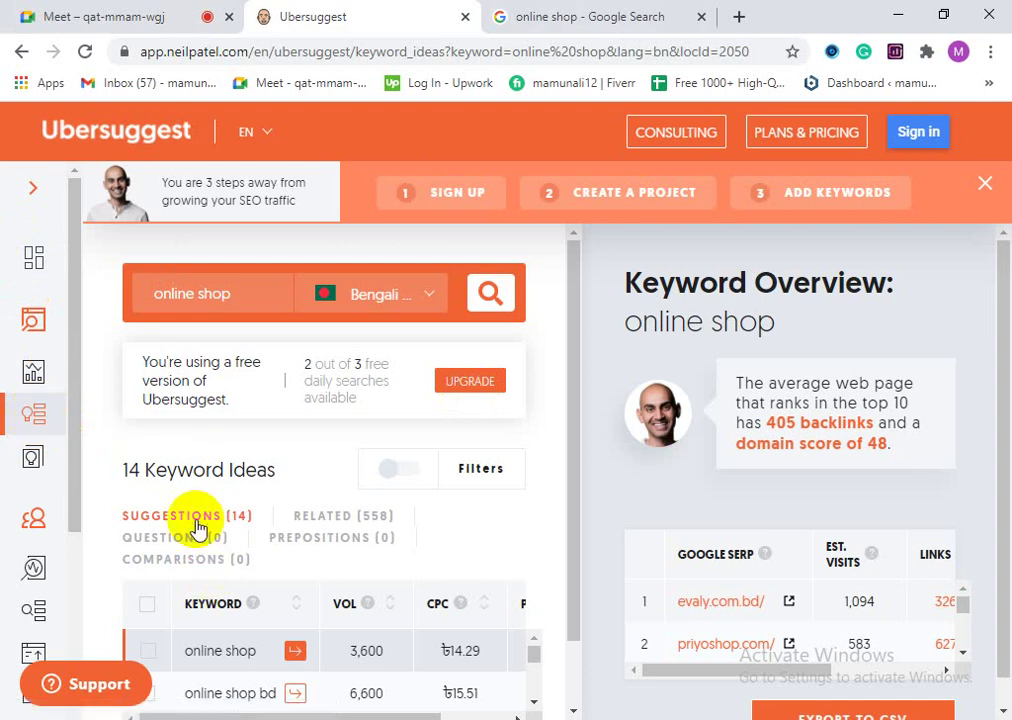
Step: Dismiss the sign-up banner and review the volume and CPC of the first keyword suggestions for "online shop"
scroll(611, 545, "down", 1)
scroll(506, 592, "down", 1)
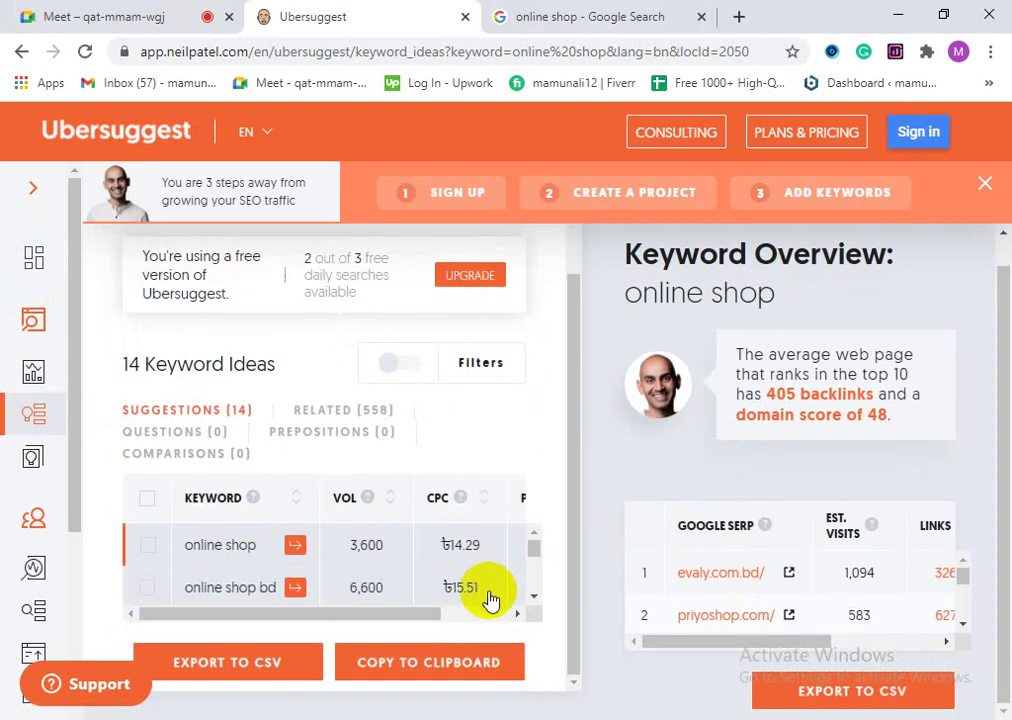
left_click(984, 190)
scroll(440, 560, "down", 3)
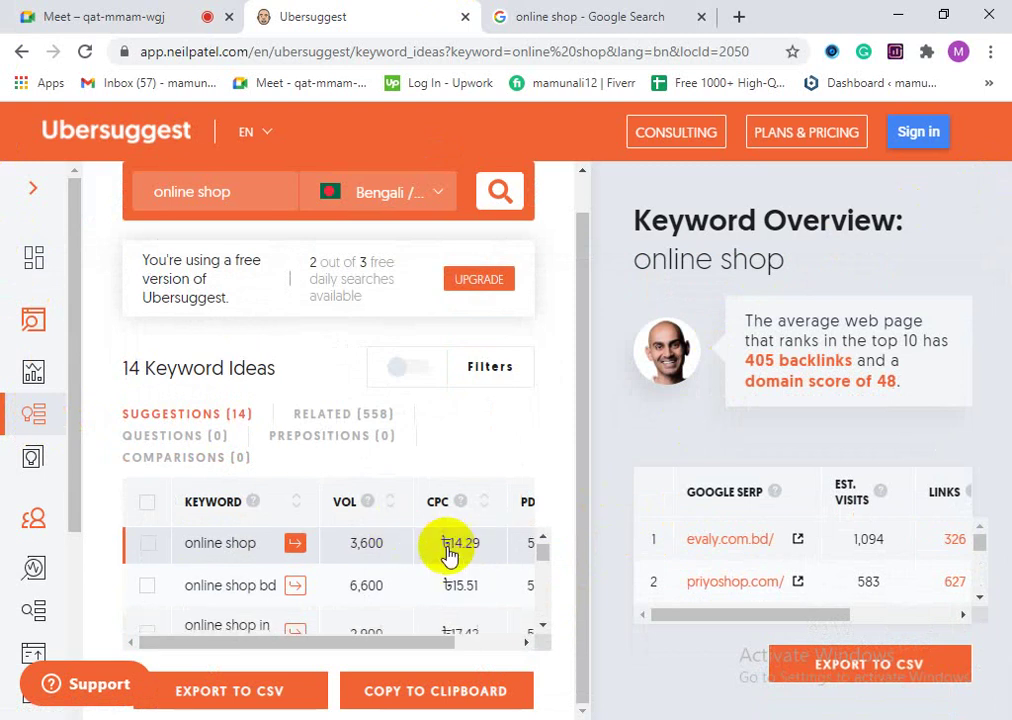
scroll(397, 592, "up", 5)
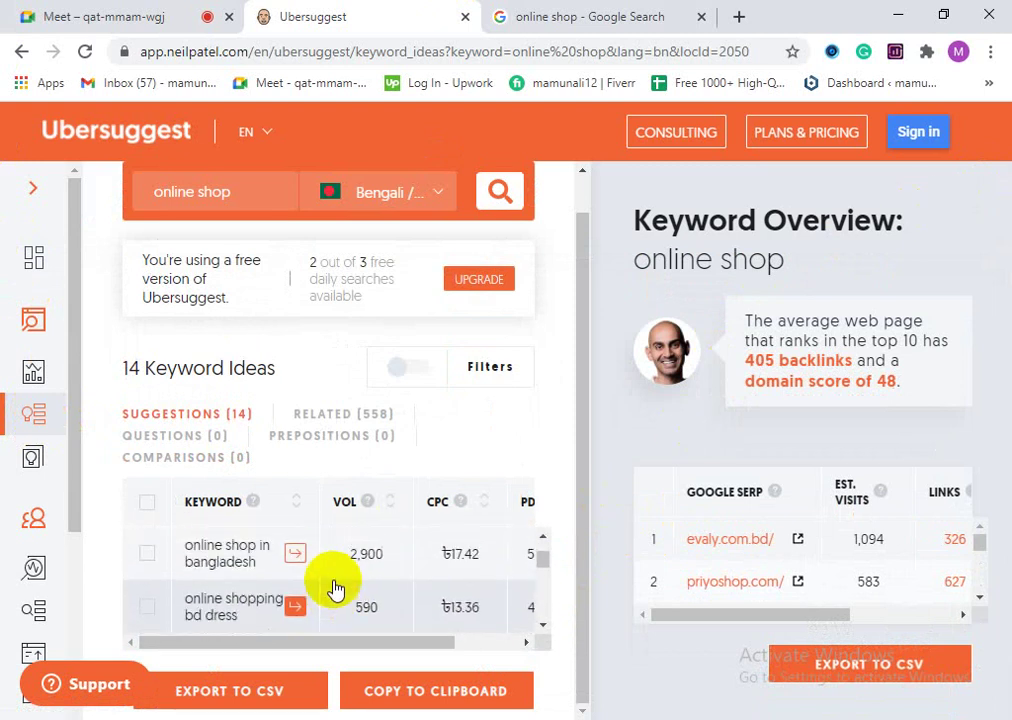
scroll(331, 600, "up", 1)
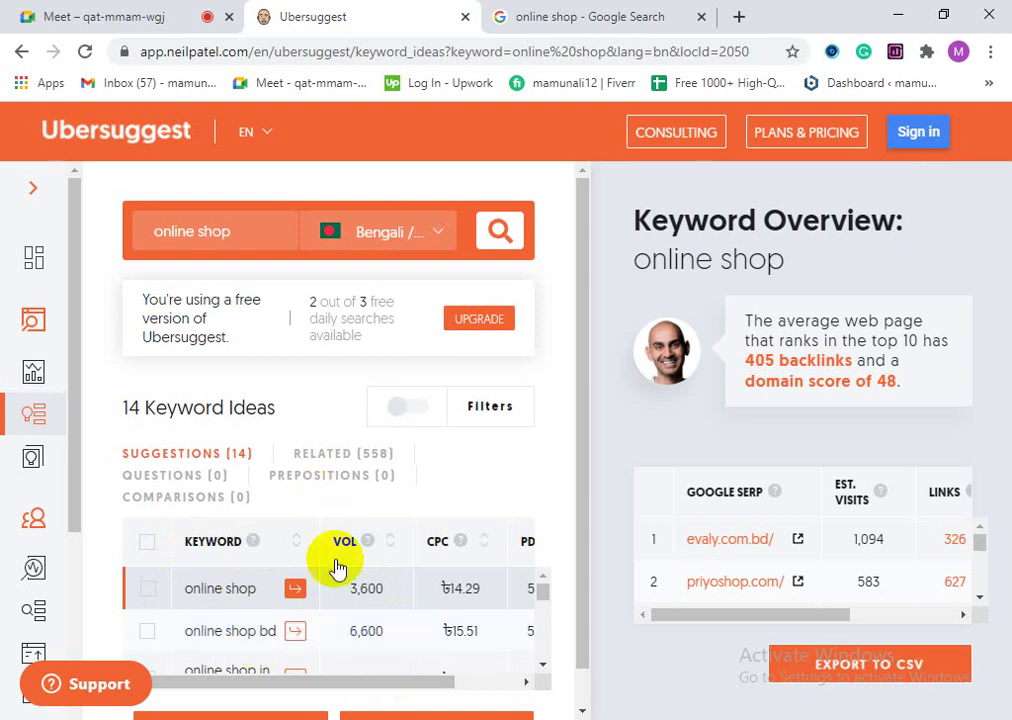
scroll(358, 641, "down", 1)
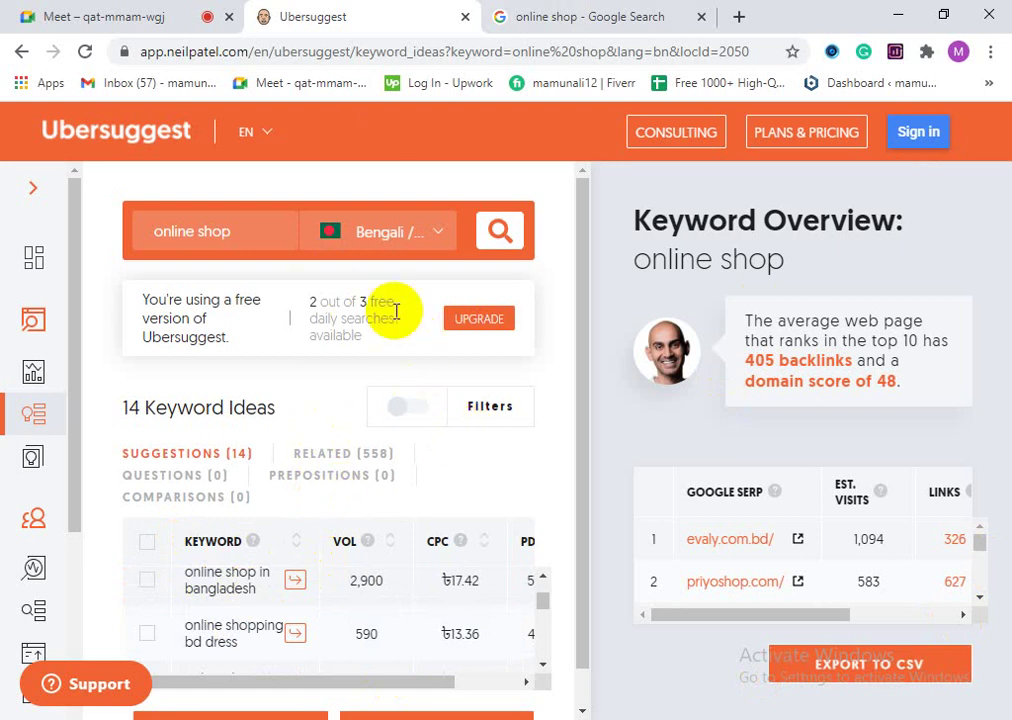
left_click(30, 192)
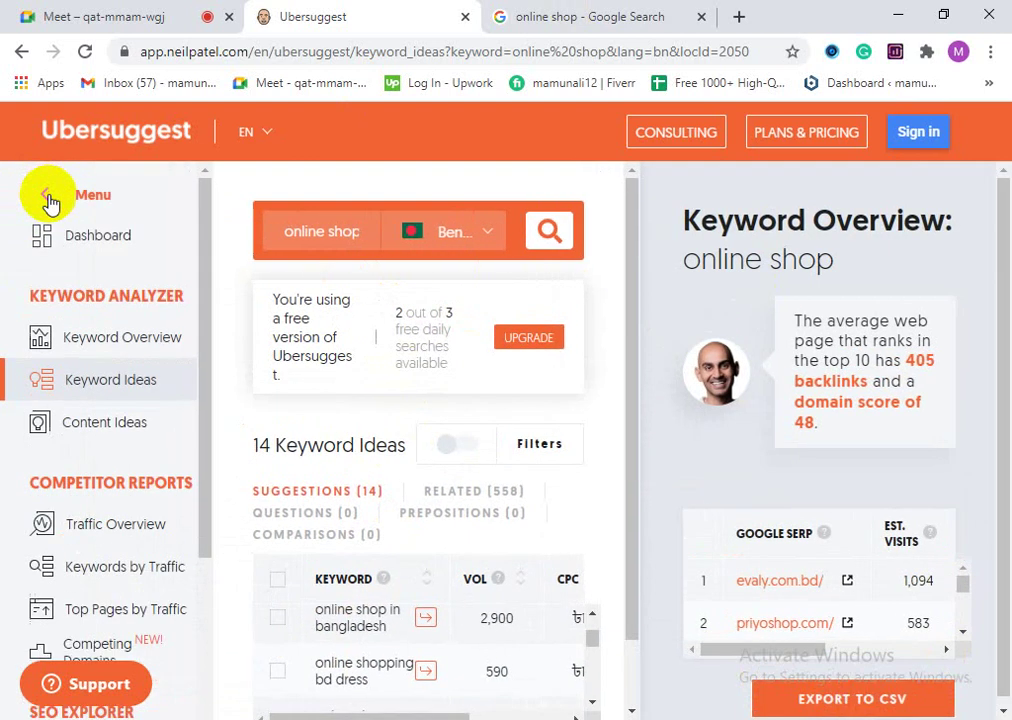
left_click(48, 197)
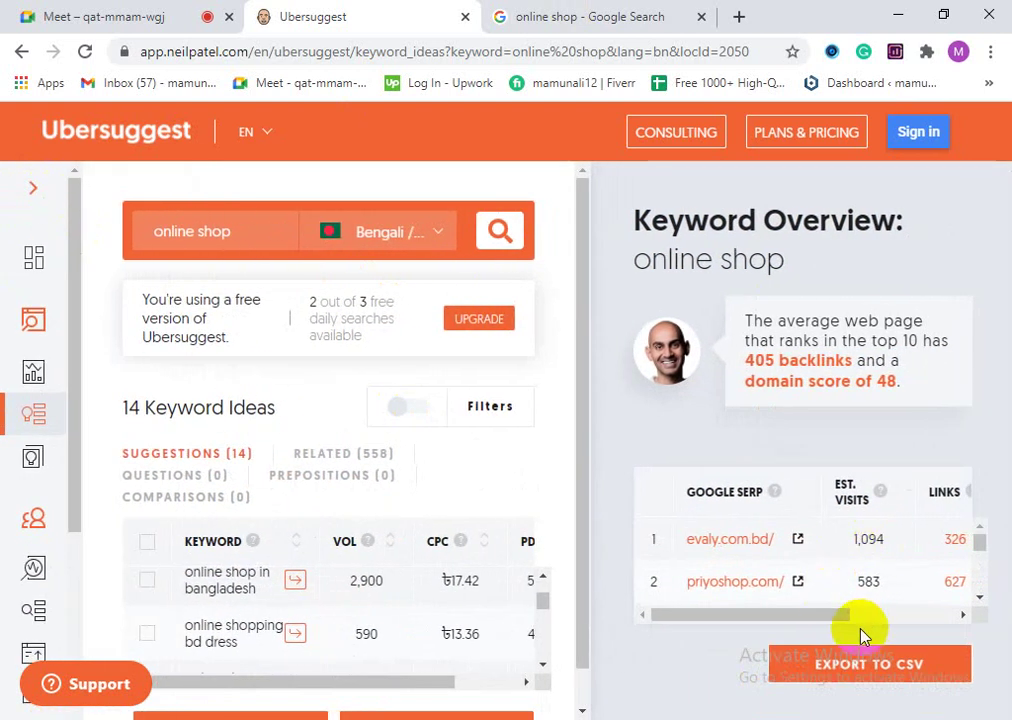
right_click(36, 410)
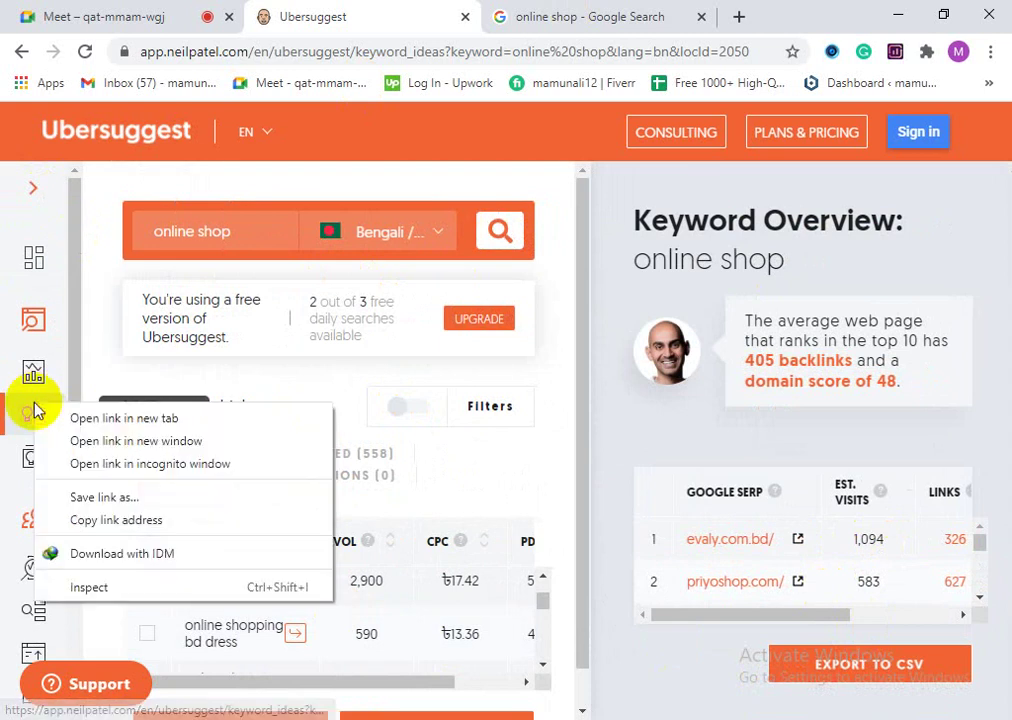
left_click(25, 413)
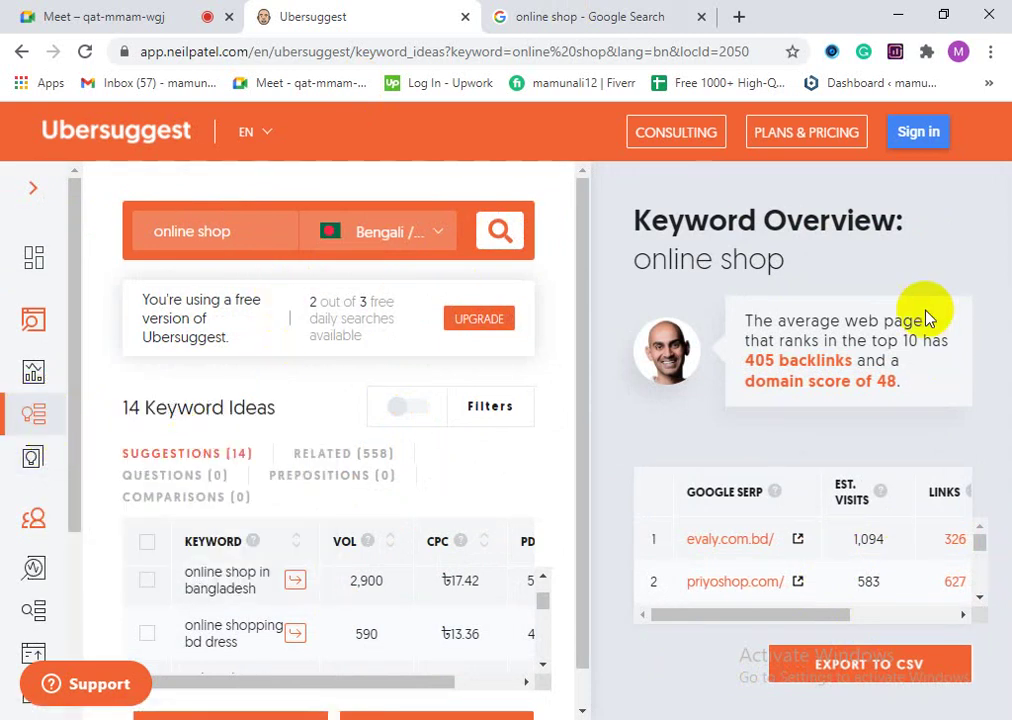
left_click(603, 14)
left_click(380, 15)
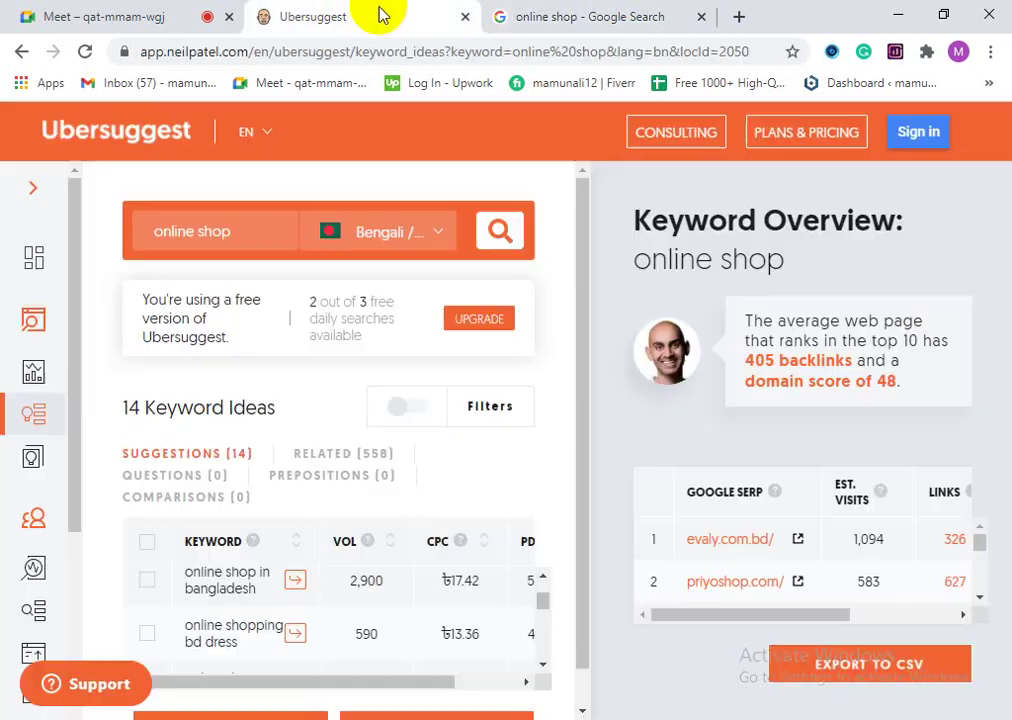
left_click(97, 10)
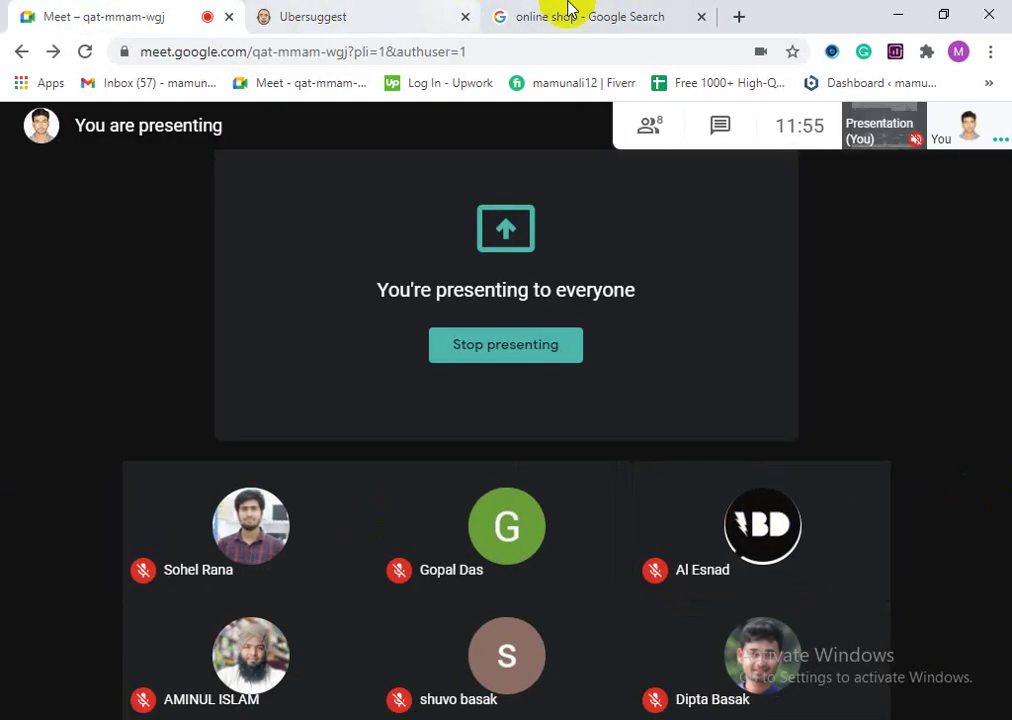
left_click(558, 12)
left_click(430, 14)
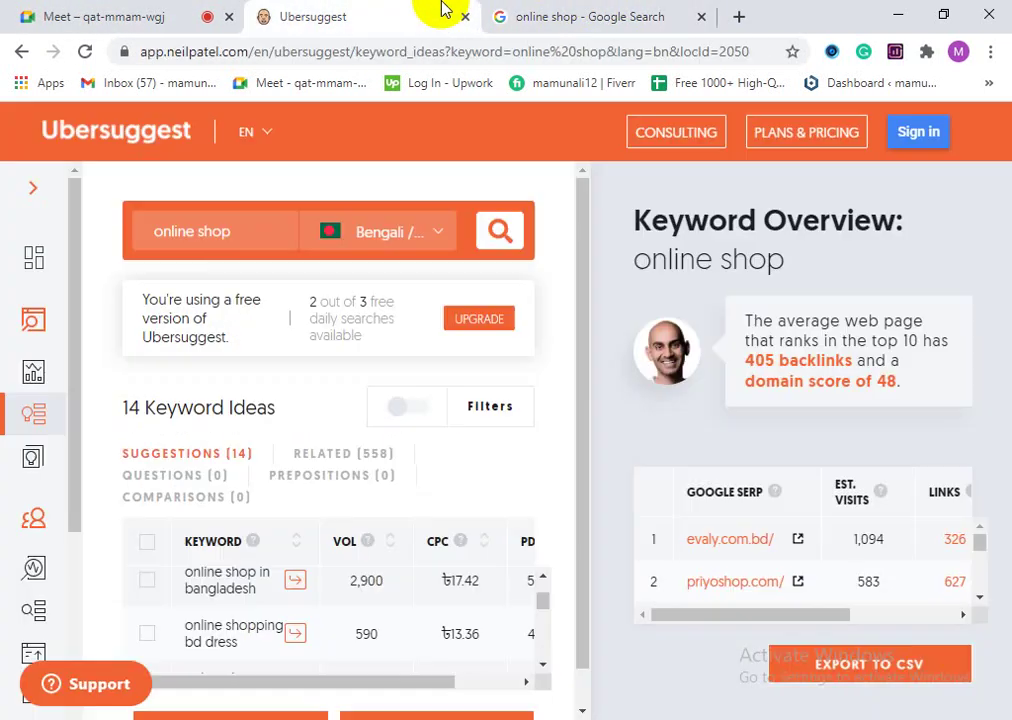
Step: Examine the Ubersuggest suggestions list for "online shop", comparing the search volume and CPC of each keyword variation
scroll(203, 600, "up", 1)
scroll(203, 575, "up", 1)
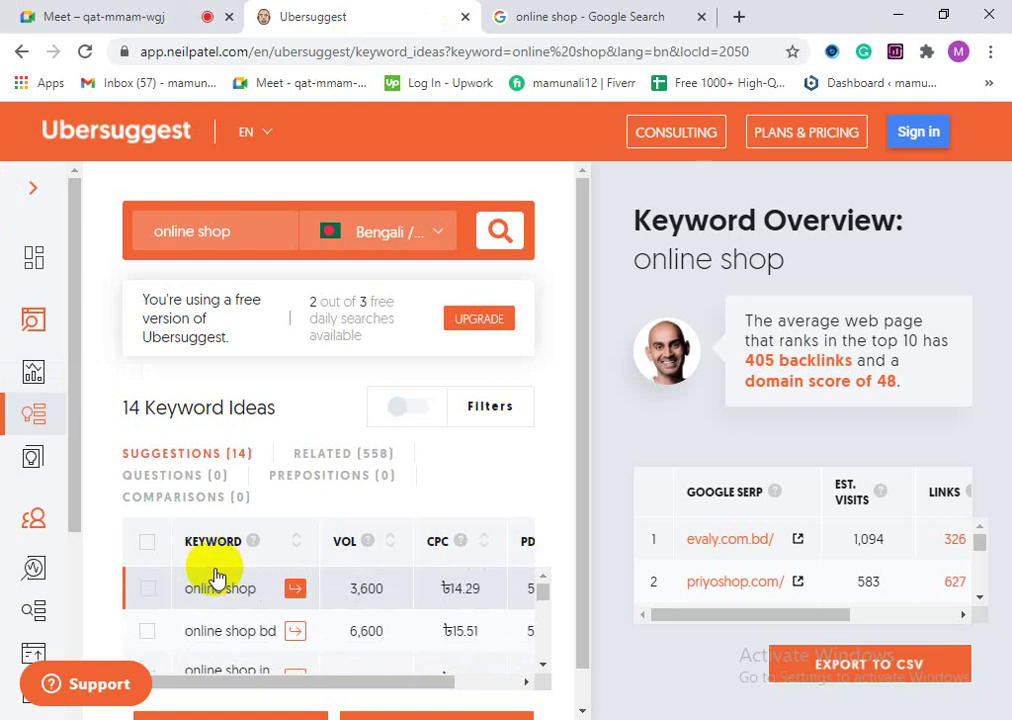
scroll(252, 626, "down", 1)
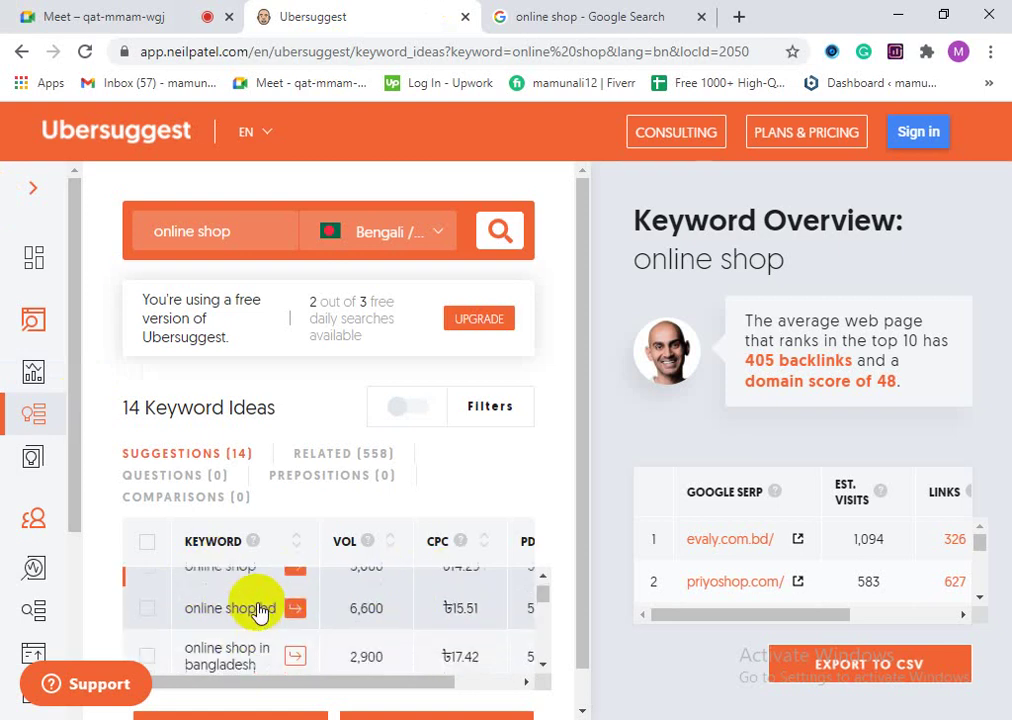
scroll(252, 620, "up", 1)
scroll(258, 630, "down", 2)
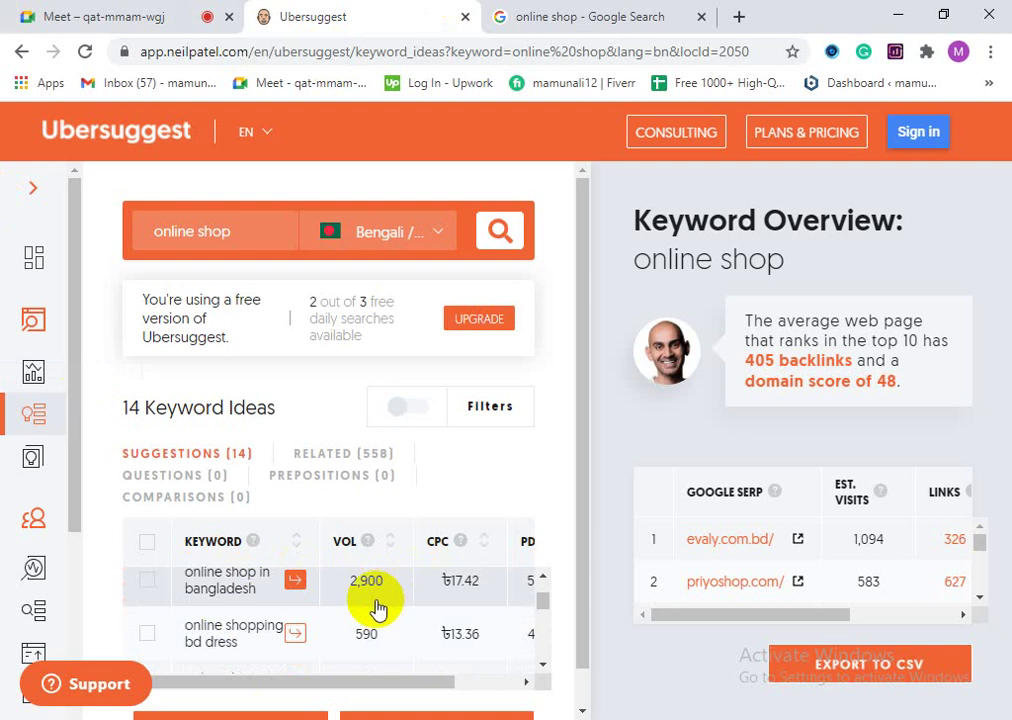
scroll(366, 628, "down", 2)
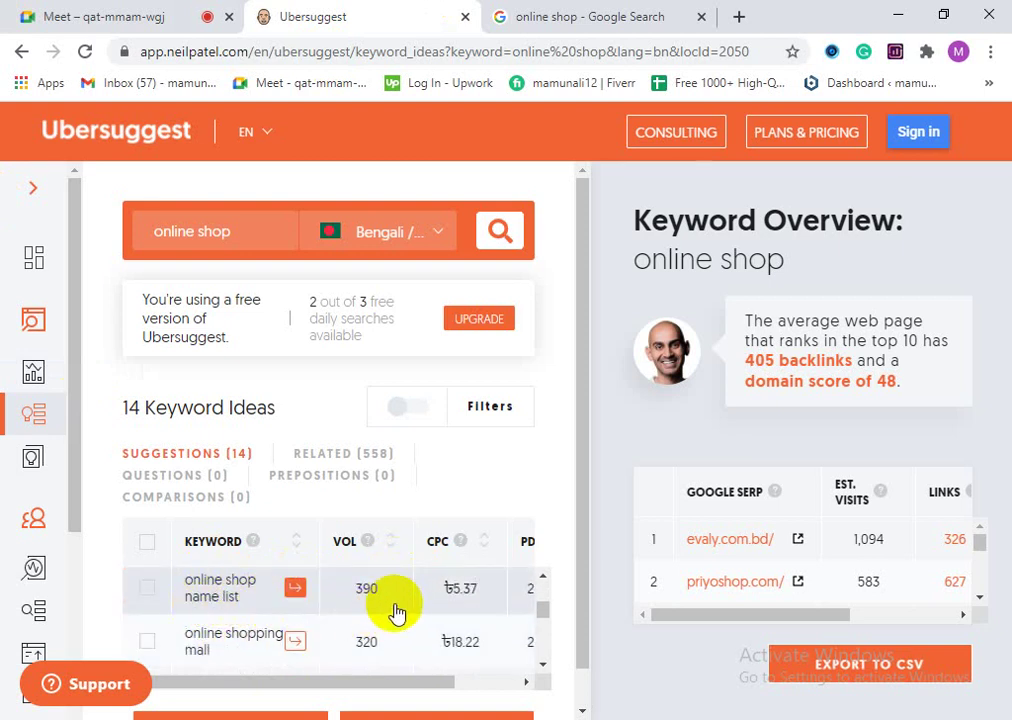
scroll(277, 632, "down", 2)
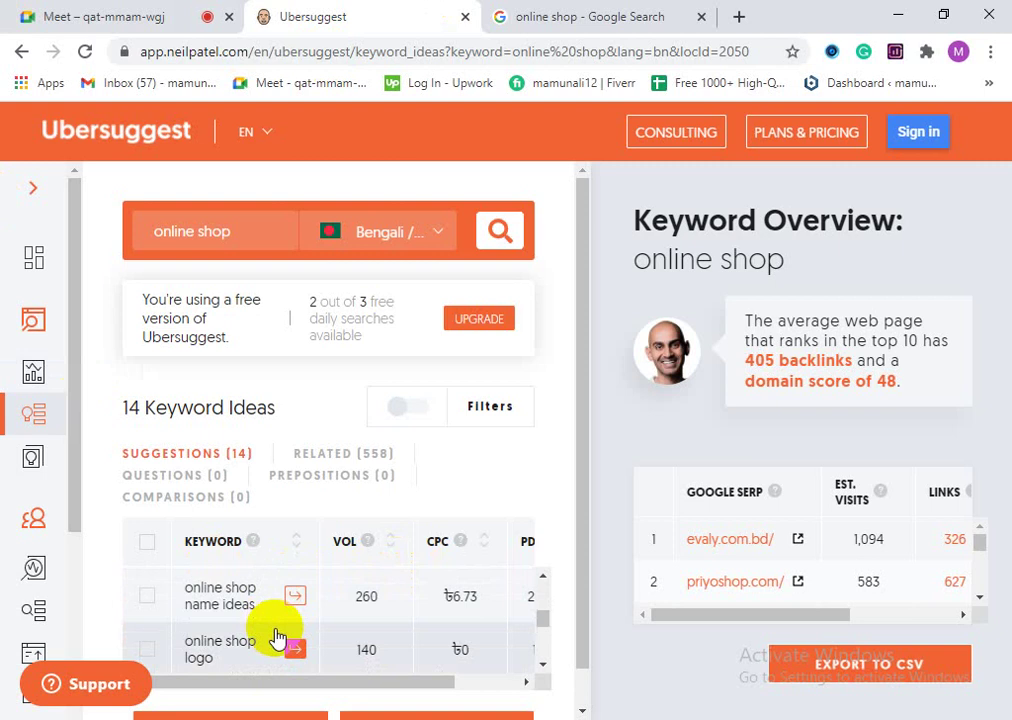
scroll(387, 648, "down", 5)
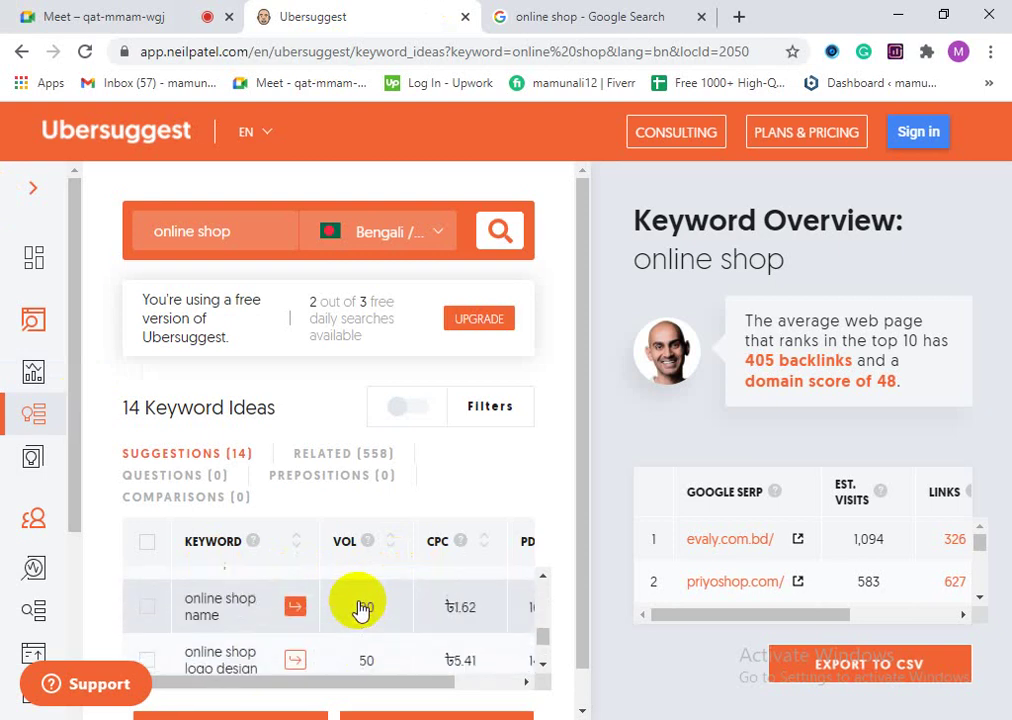
scroll(372, 590, "up", 5)
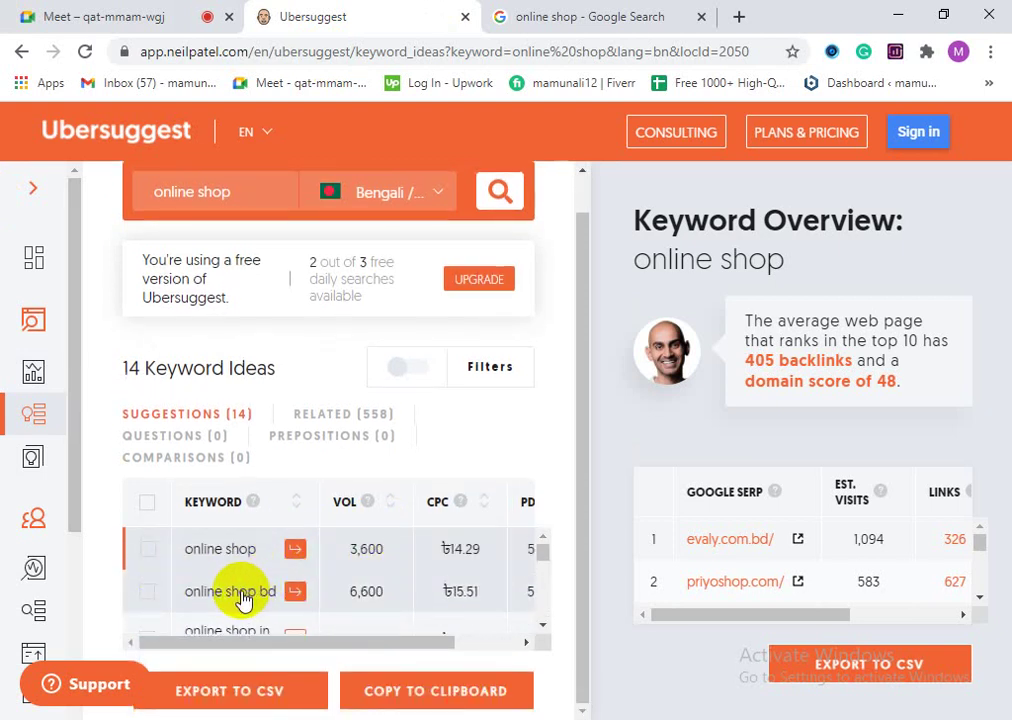
scroll(368, 578, "down", 1)
scroll(370, 586, "up", 1)
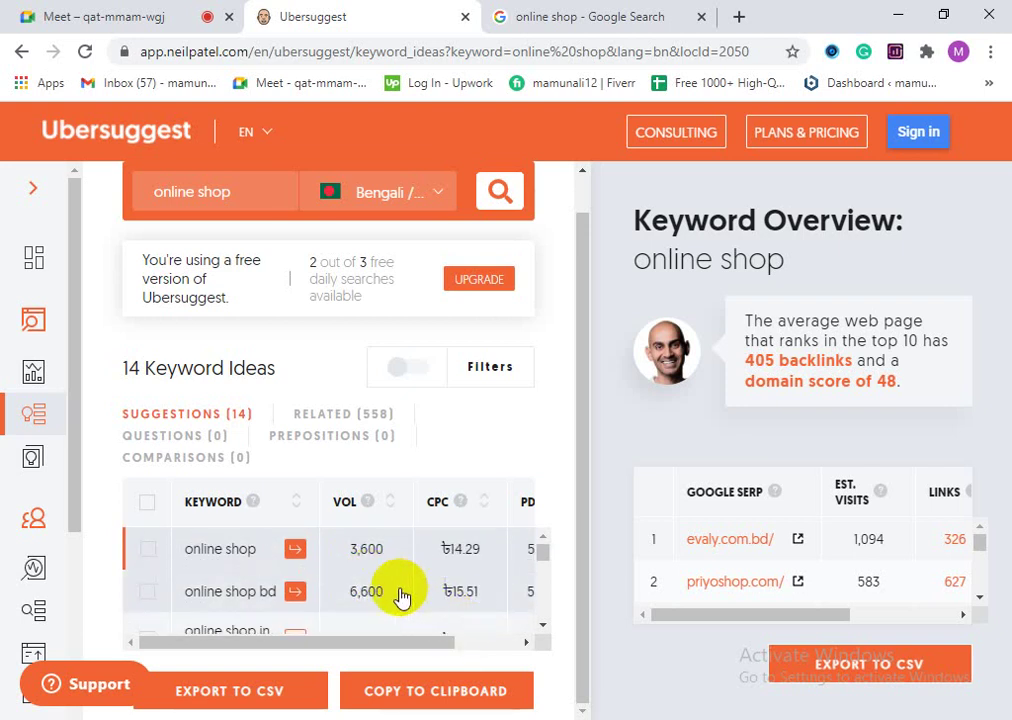
scroll(361, 578, "down", 2)
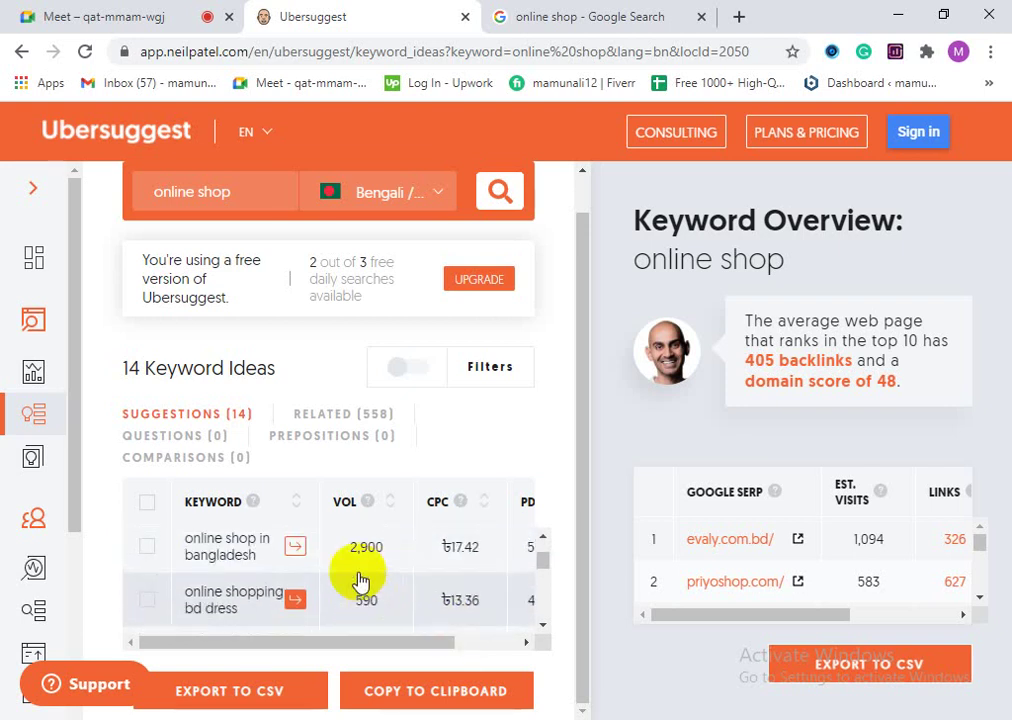
scroll(343, 592, "up", 2)
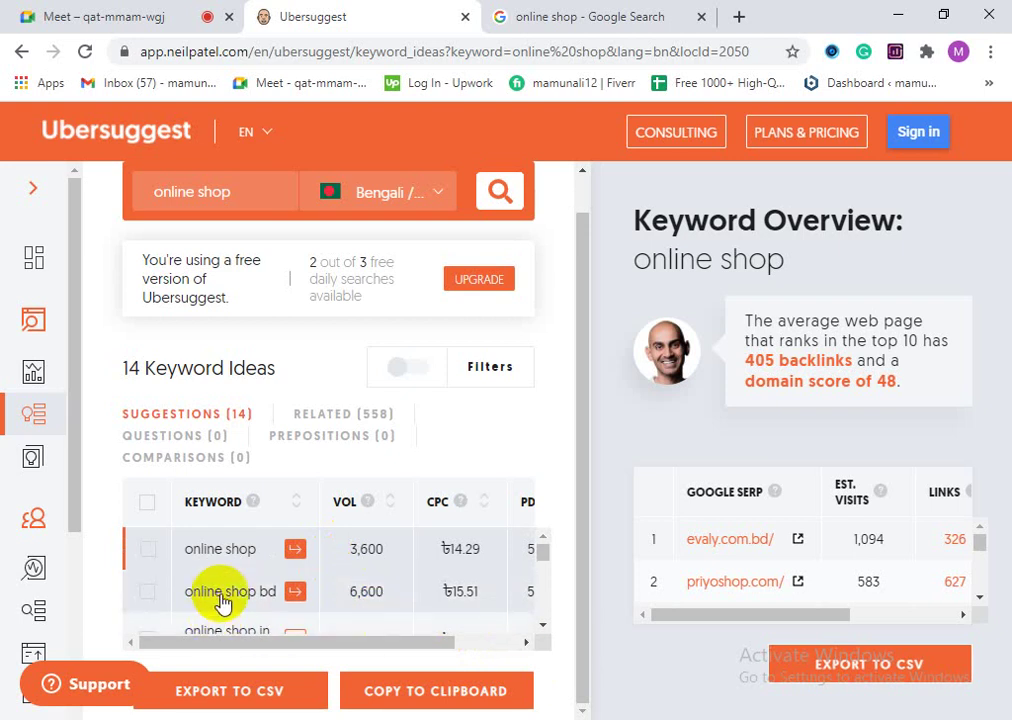
Step: Switch to the Google results, shorten the search term to "online", and remove the past searches "online shopping bangladesh" and "online shop"
left_click(580, 14)
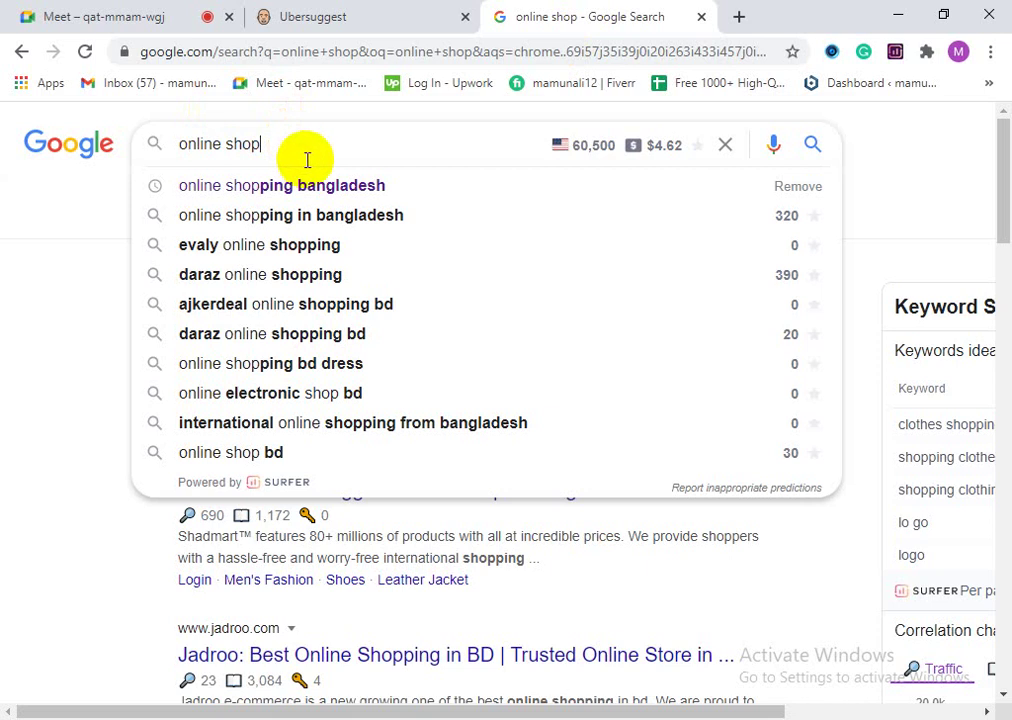
key("BackSpace")
key("BackSpace")
key("BackSpace")
key("BackSpace")
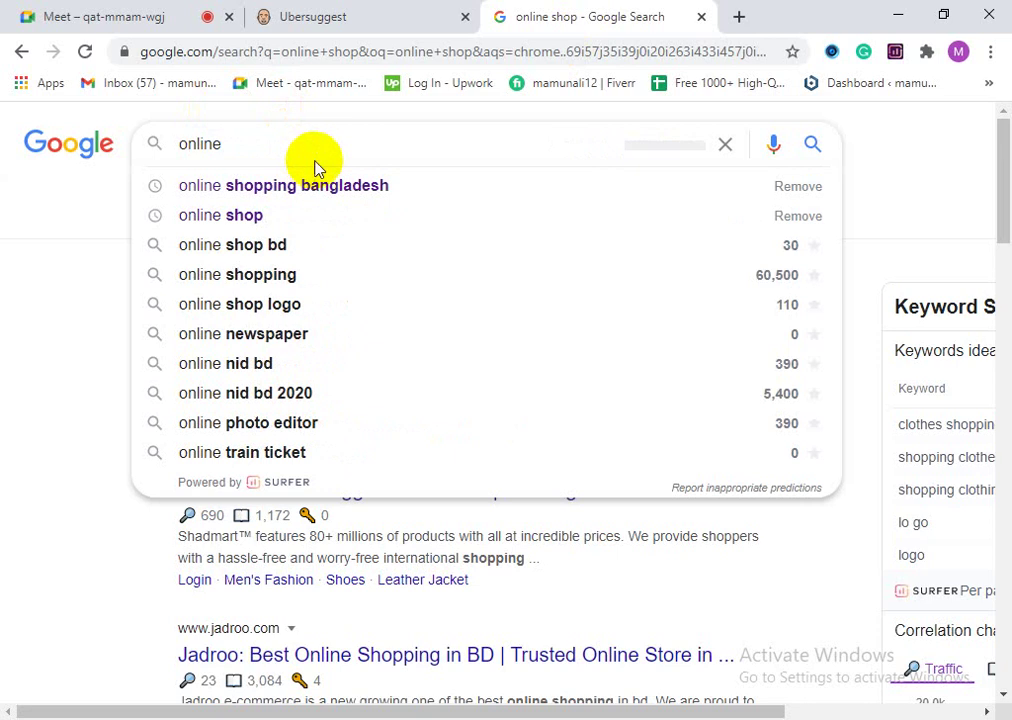
left_click(797, 187)
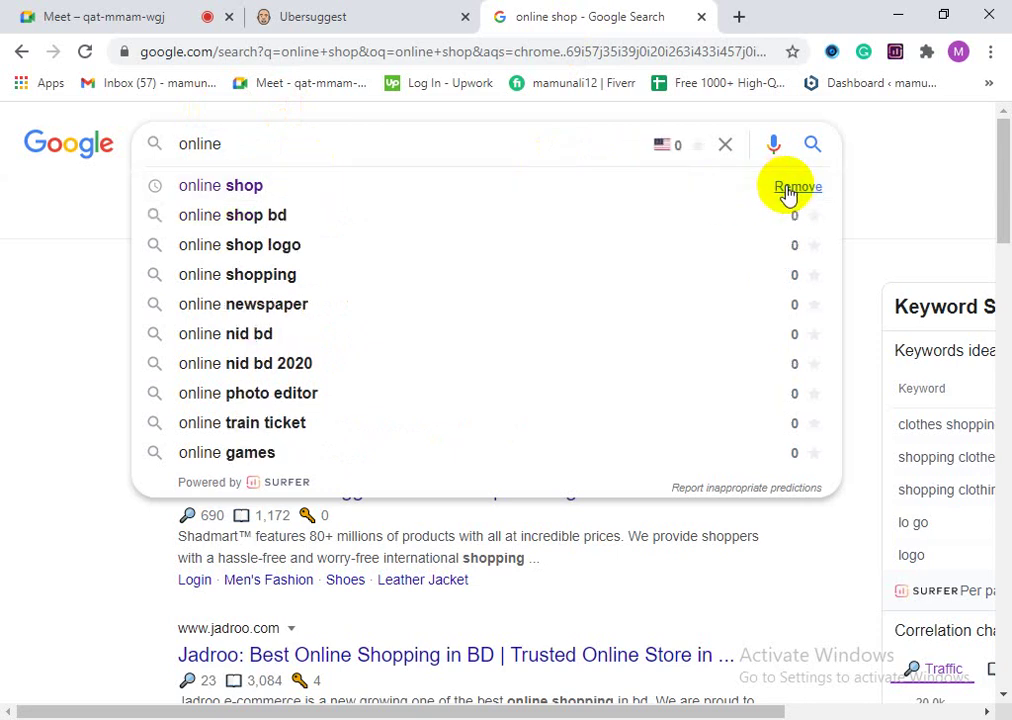
left_click(797, 187)
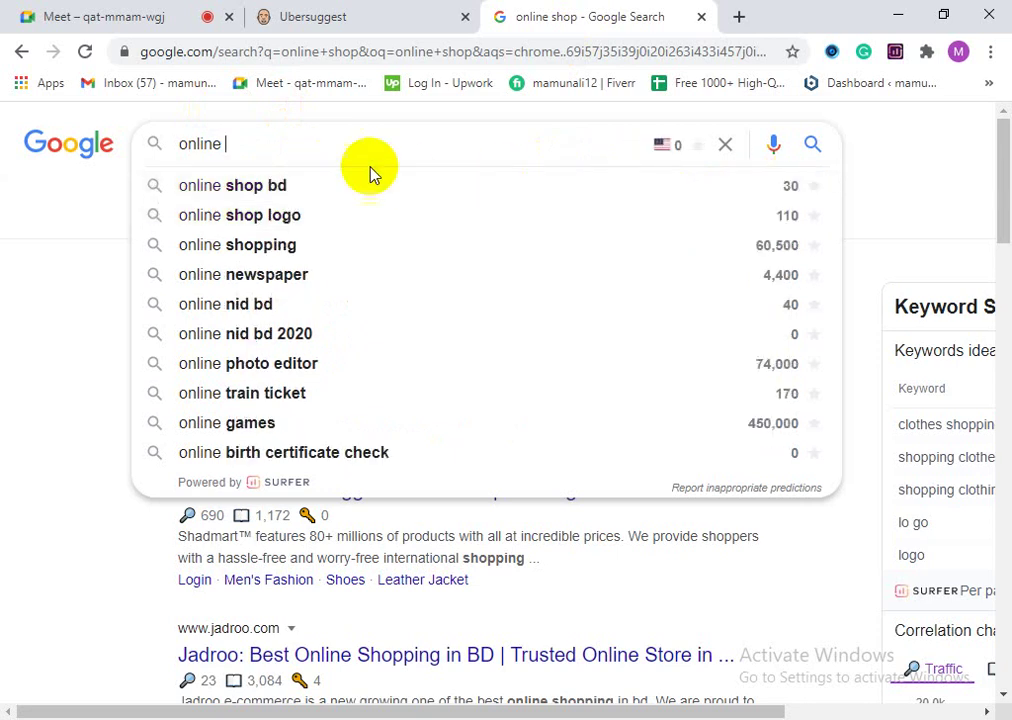
Step: Clear the Google search box and enter "online" again to bring up fresh autocomplete suggestions
key("BackSpace")
key("BackSpace")
key("BackSpace")
key("BackSpace")
key("BackSpace")
key("BackSpace")
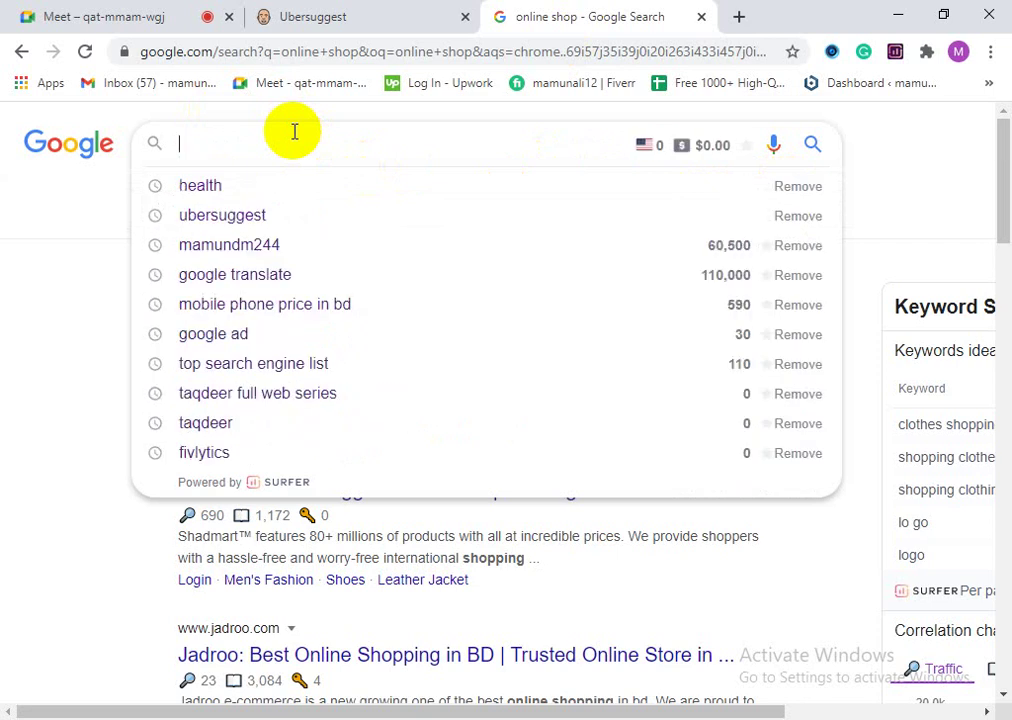
type("onlin")
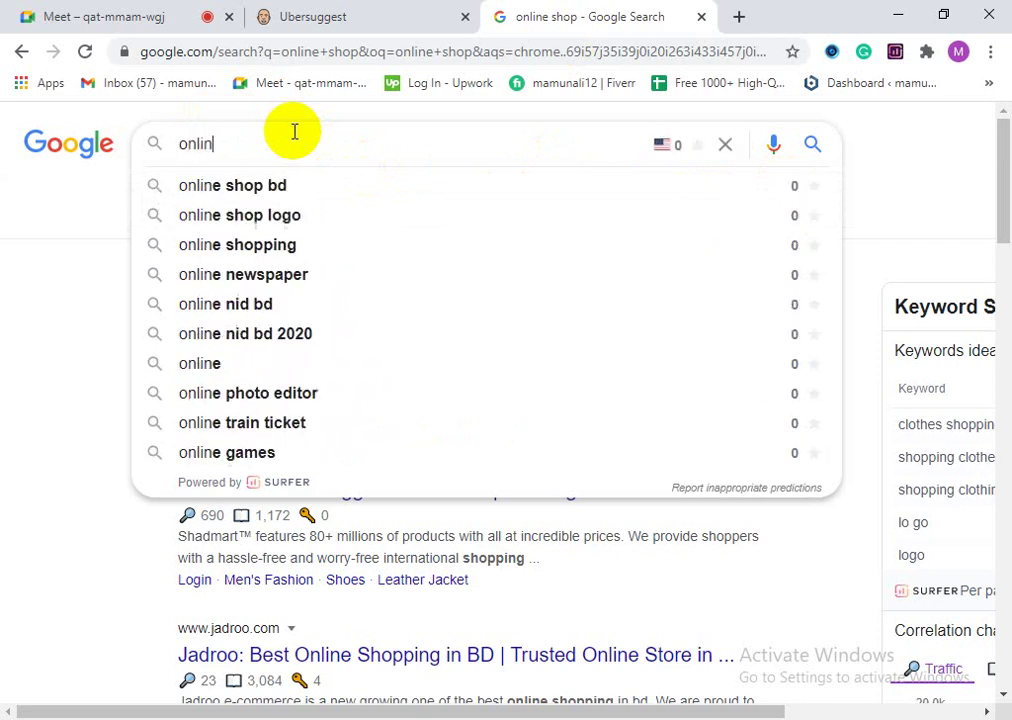
type("e")
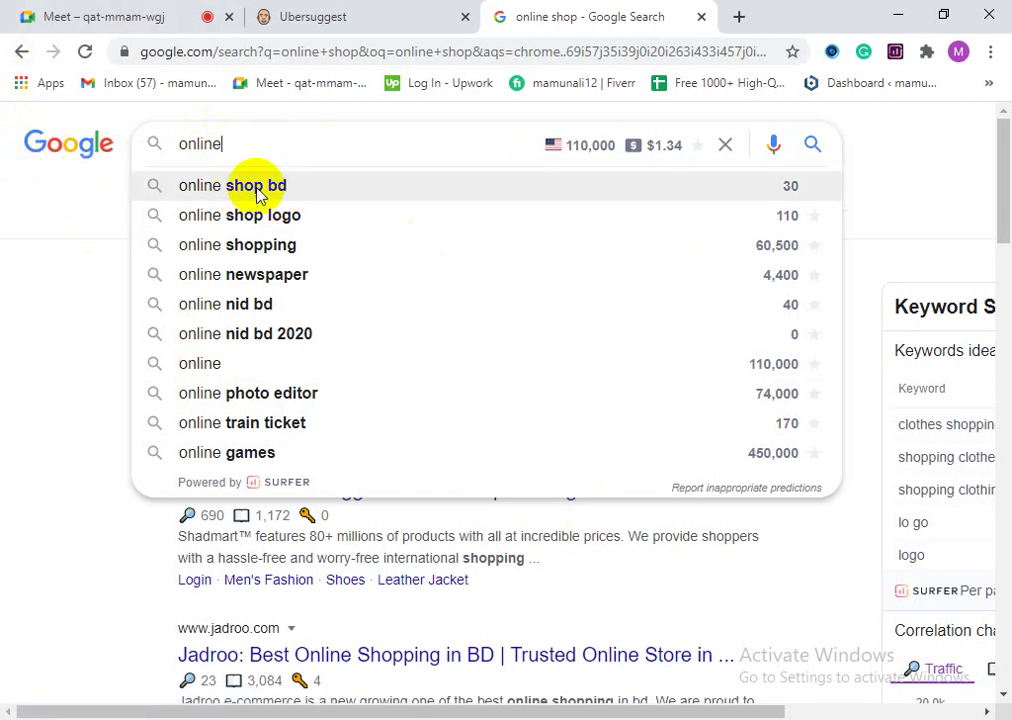
Step: Compare Google's autocomplete suggestions for "online" with the Ubersuggest keyword ideas, closing the traffic promotion pop-up
left_click(398, 17)
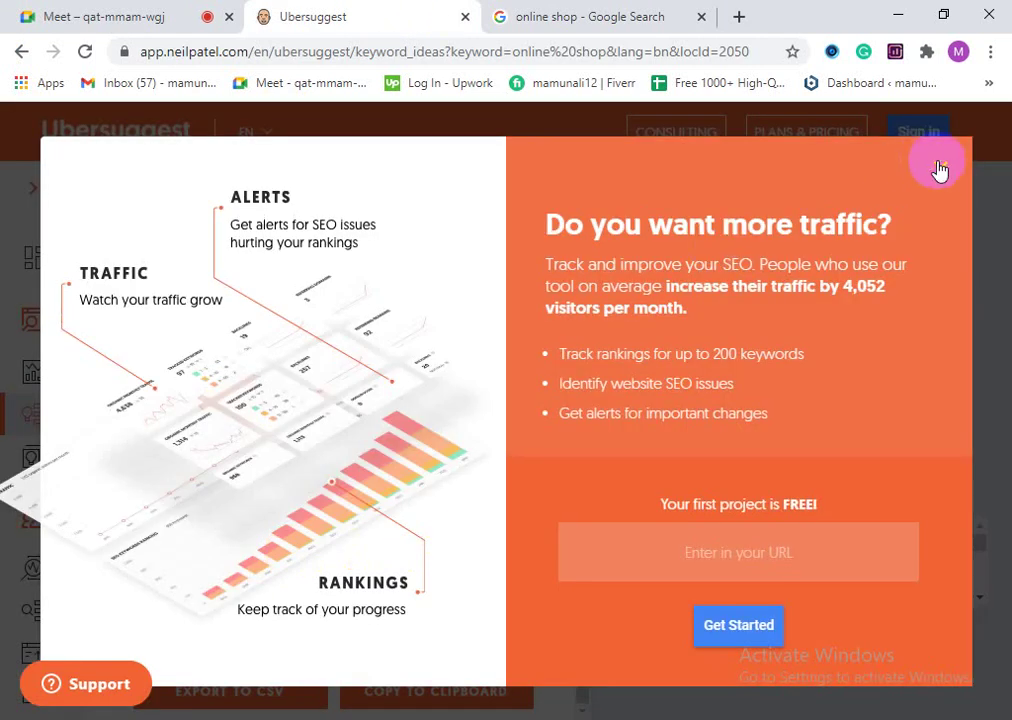
left_click(940, 168)
left_click(583, 14)
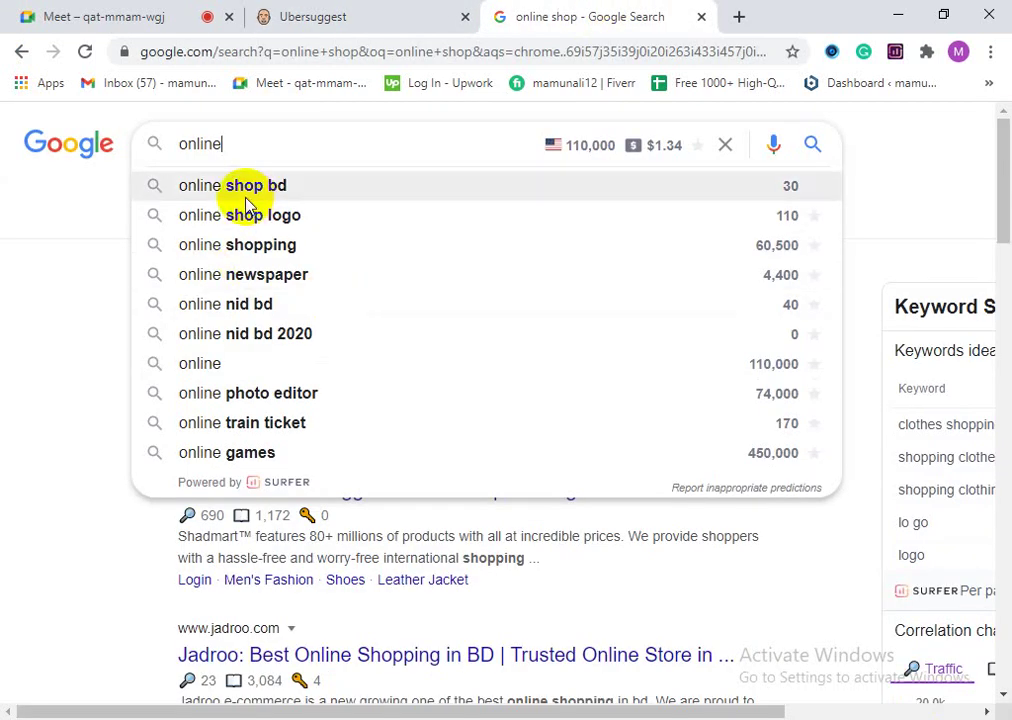
left_click(252, 15)
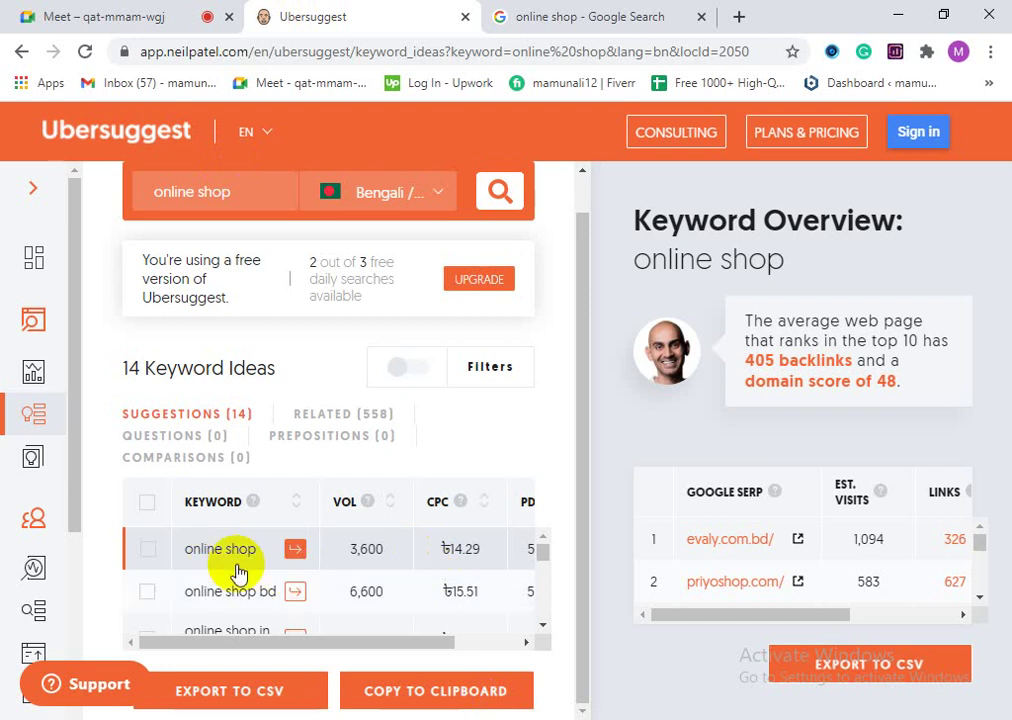
left_click(621, 12)
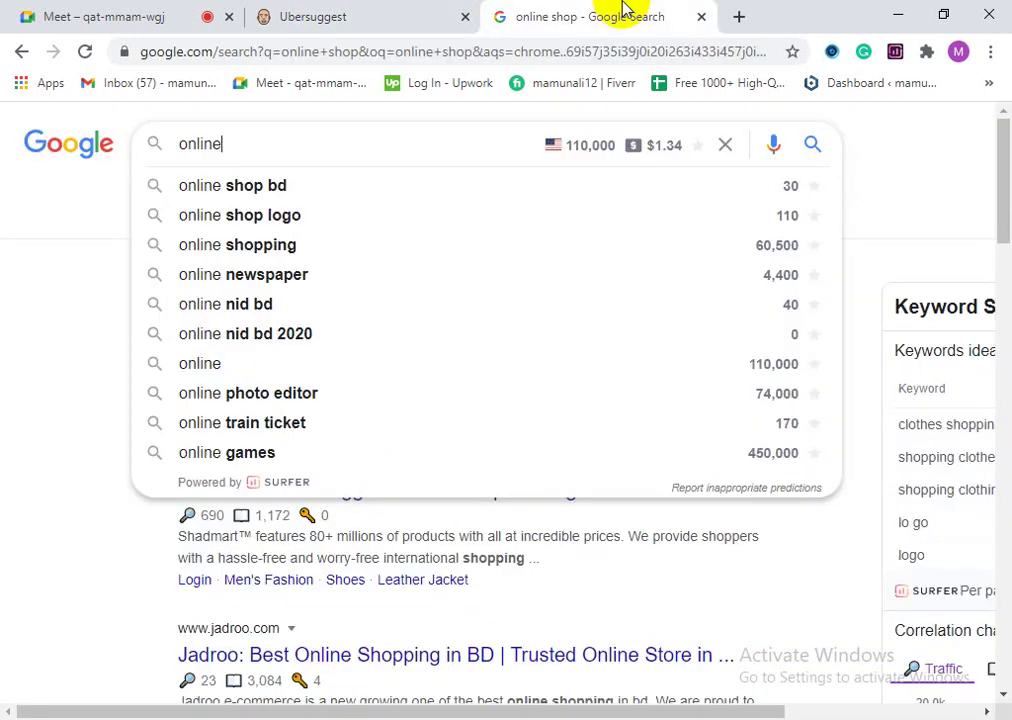
left_click(390, 12)
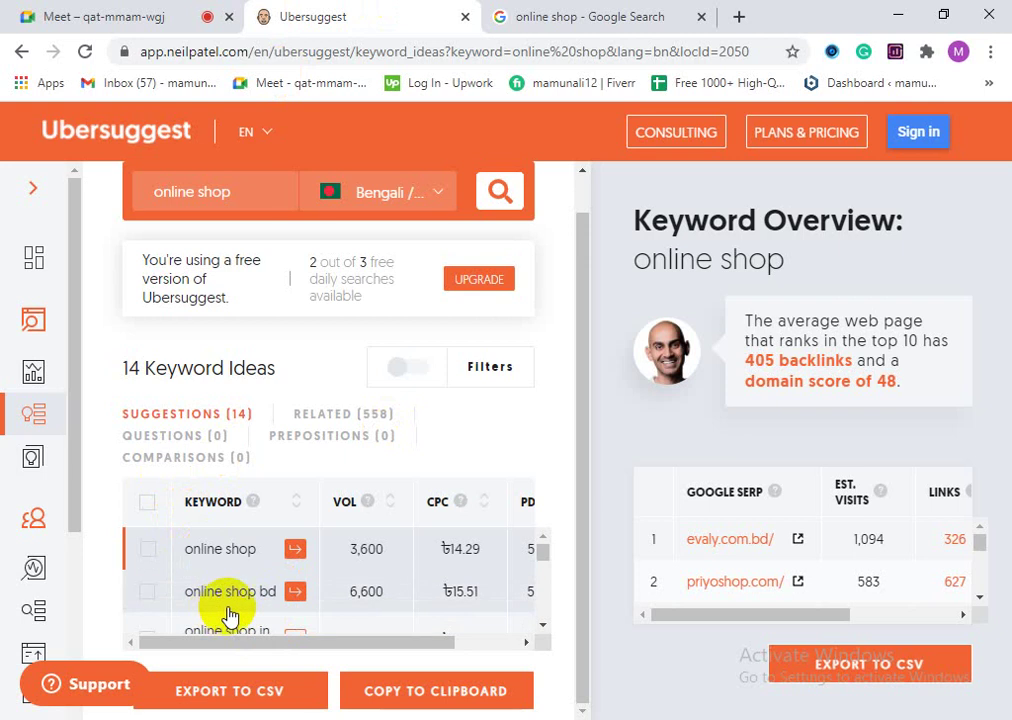
left_click(611, 12)
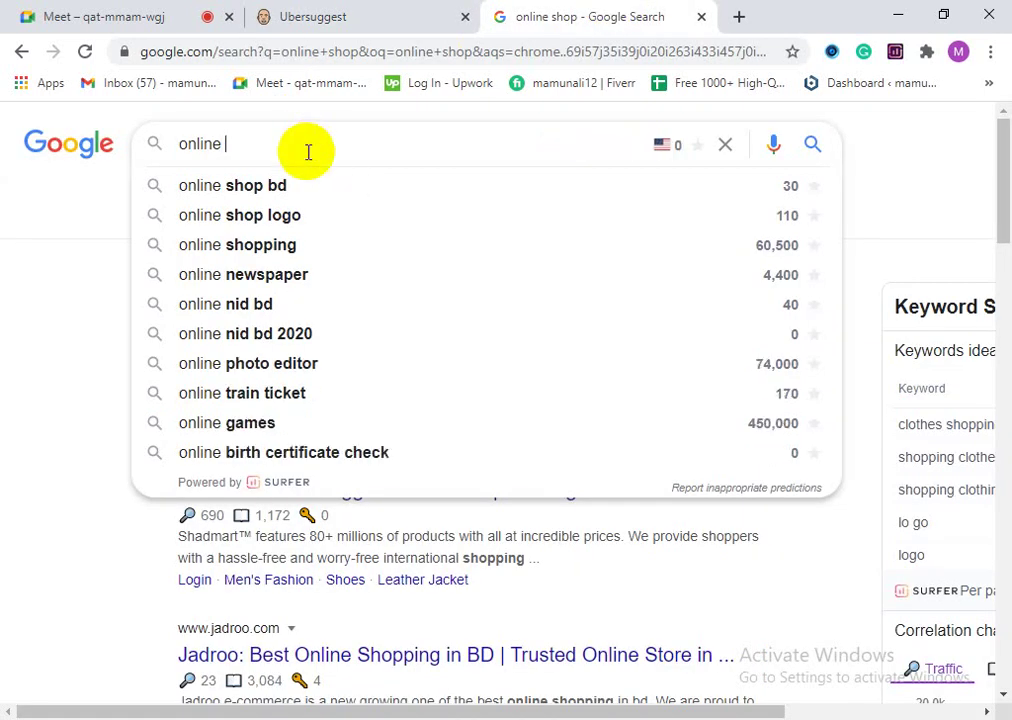
Step: Extend the Google search term to "online shop" and run the suggested search "online shopping"
type("shop")
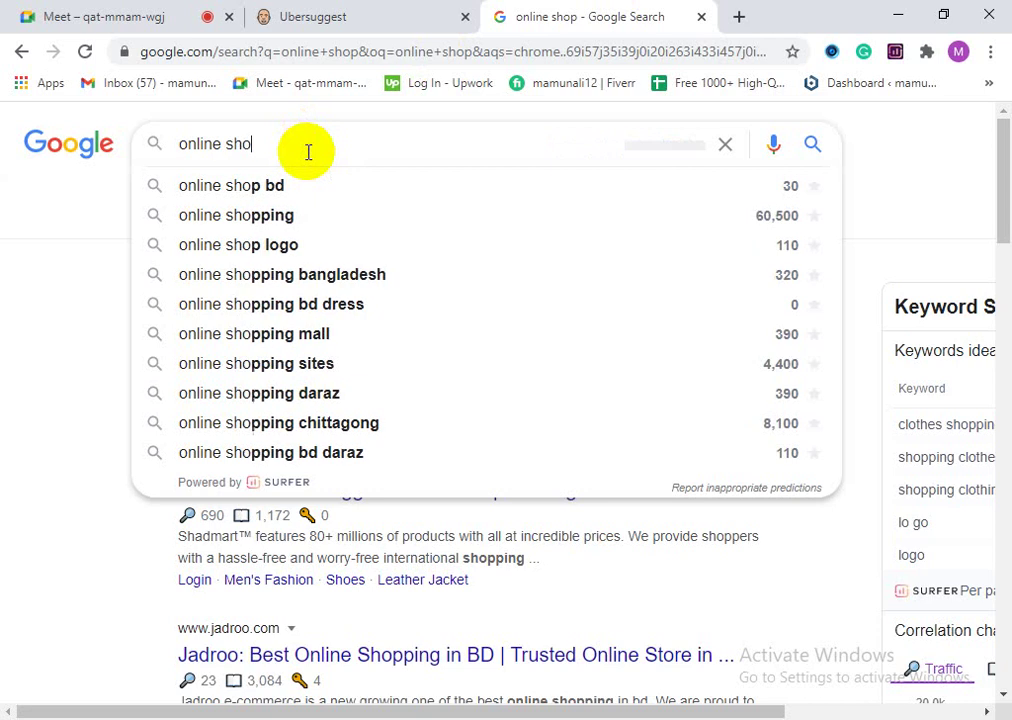
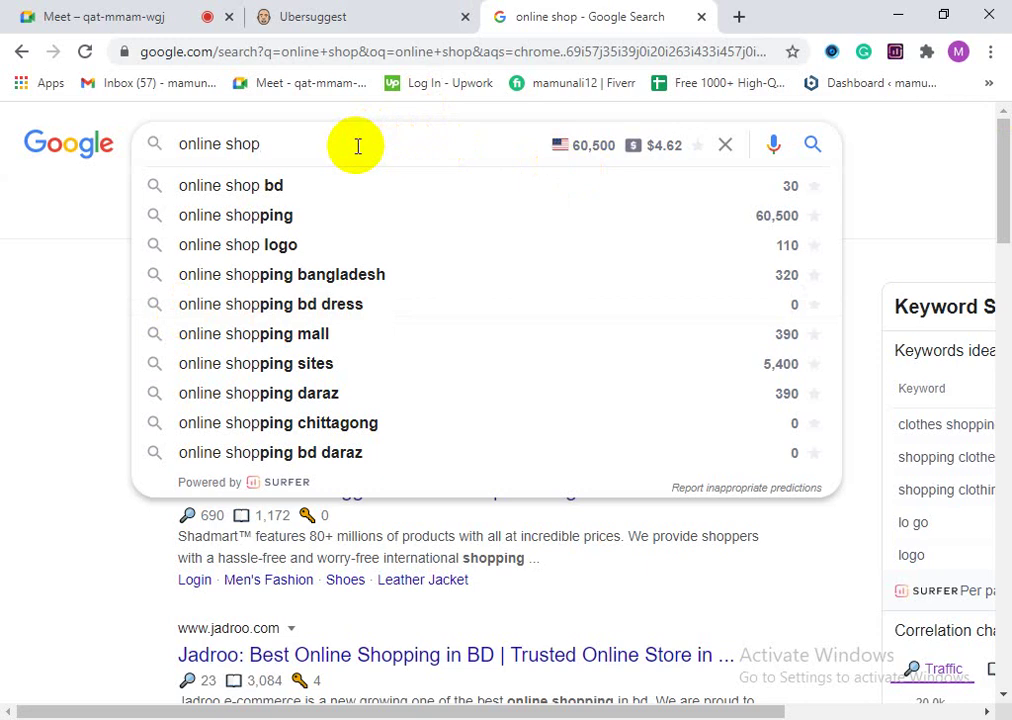
double_click(258, 144)
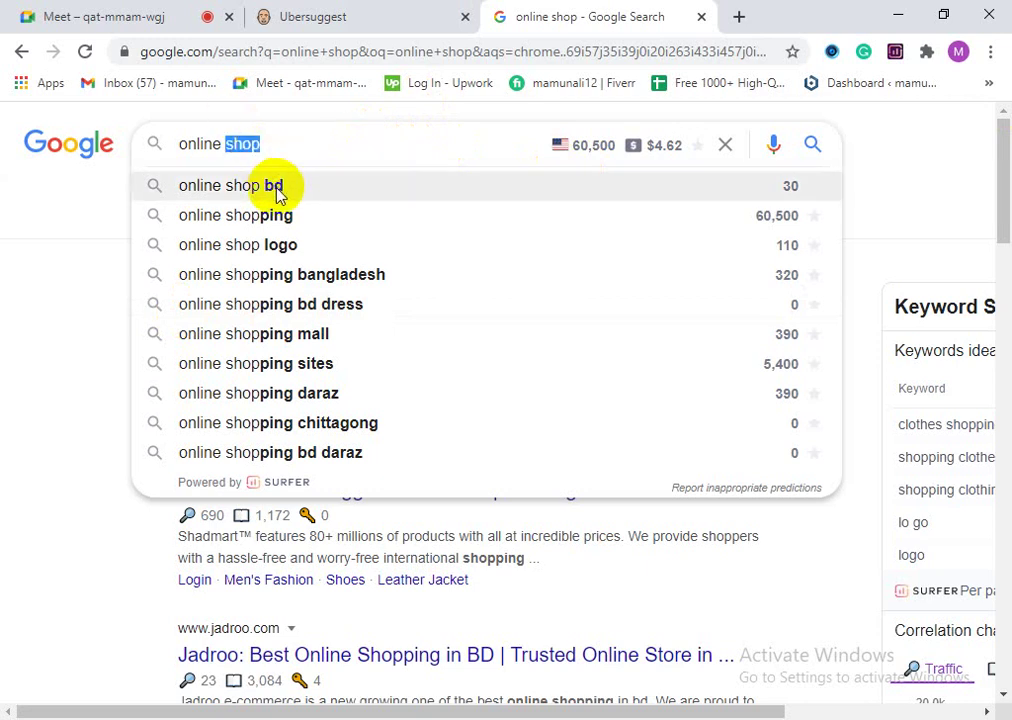
left_click(260, 219)
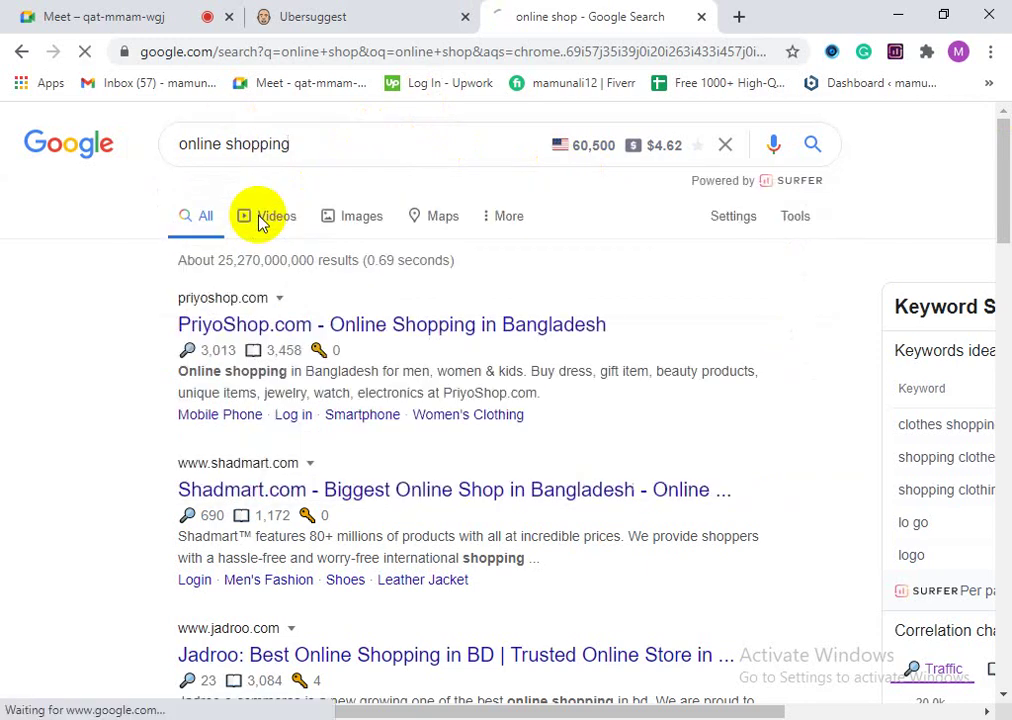
Step: Switch to Ubersuggest and look up keyword ideas for "online shop bd" in Bengali / Bangladesh
left_click(311, 24)
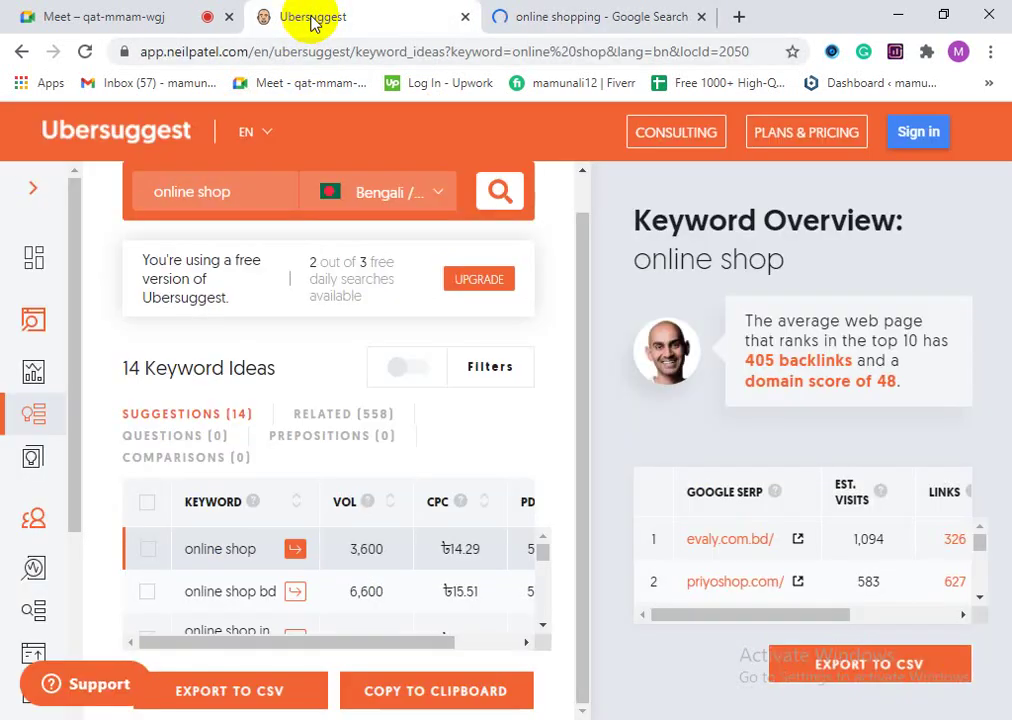
scroll(244, 361, "up", 1)
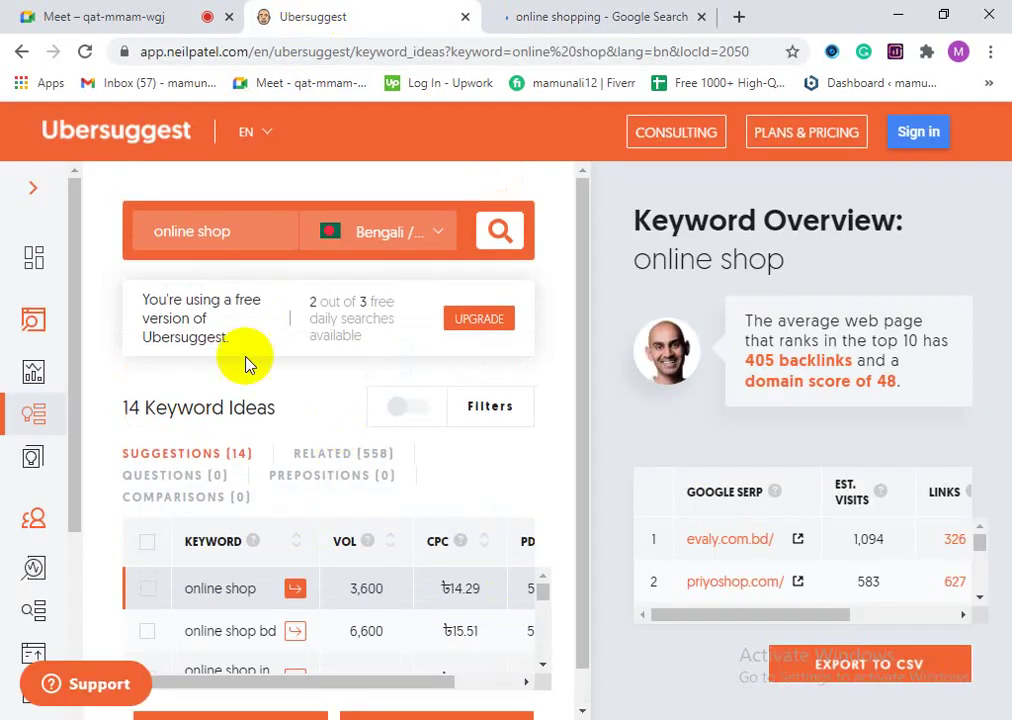
scroll(270, 320, "down", 1)
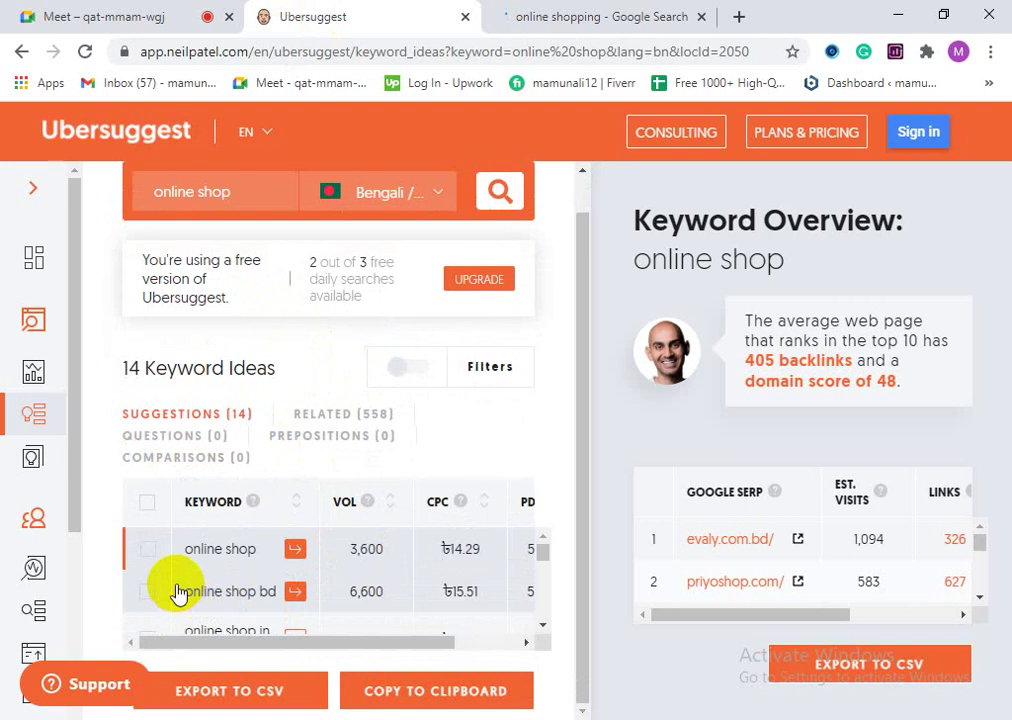
left_click(242, 193)
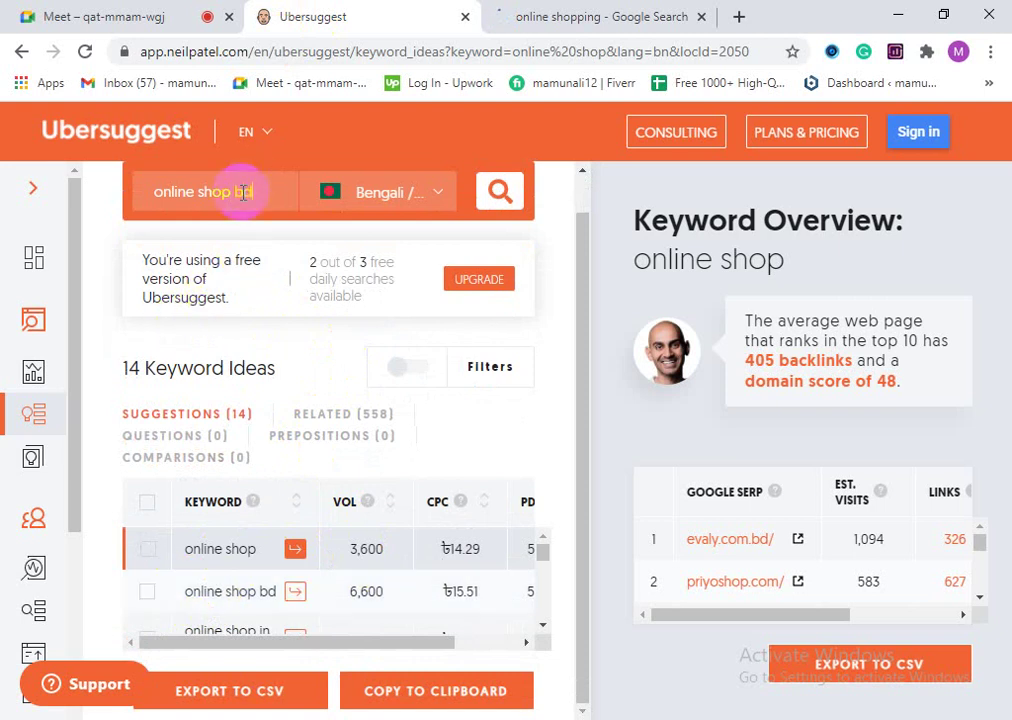
type("bd")
key("Return")
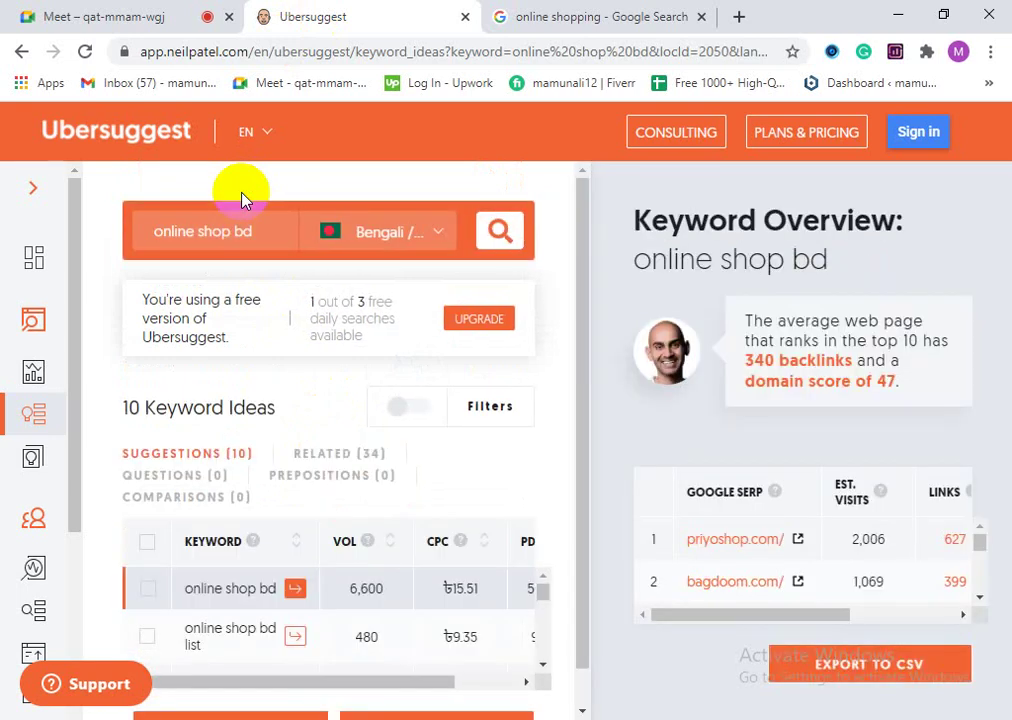
left_click(117, 700)
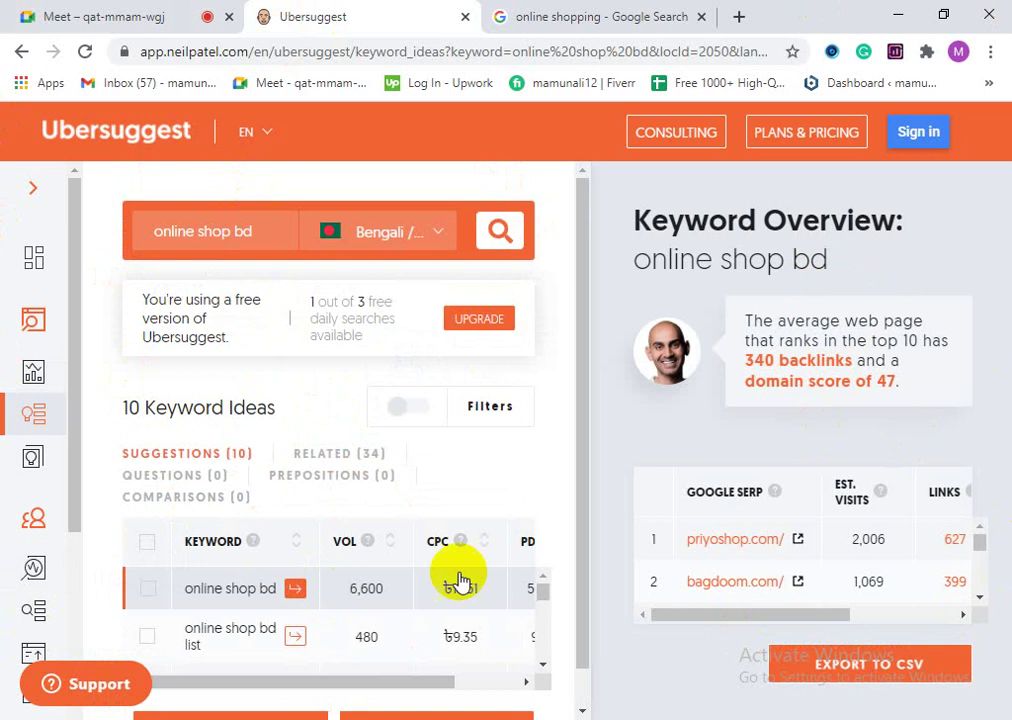
scroll(361, 640, "down", 2)
scroll(229, 648, "up", 2)
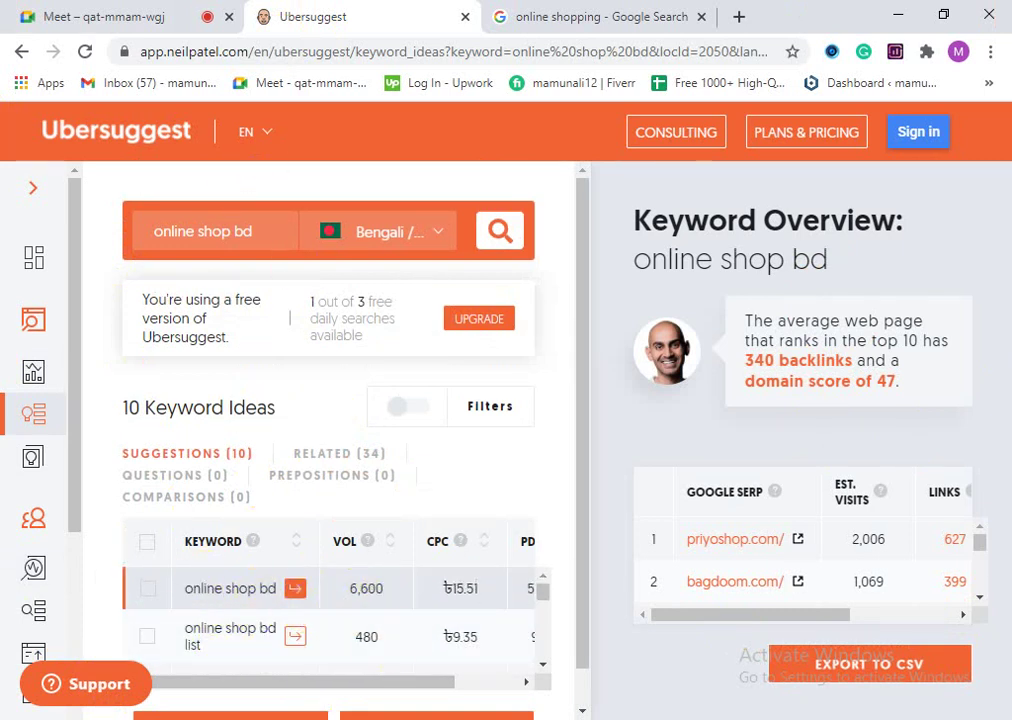
Step: Close the Google results, search for "ubersuggest" and open Ubersuggest's Free Keyword Tool page, dismissing the notification request
left_click(526, 22)
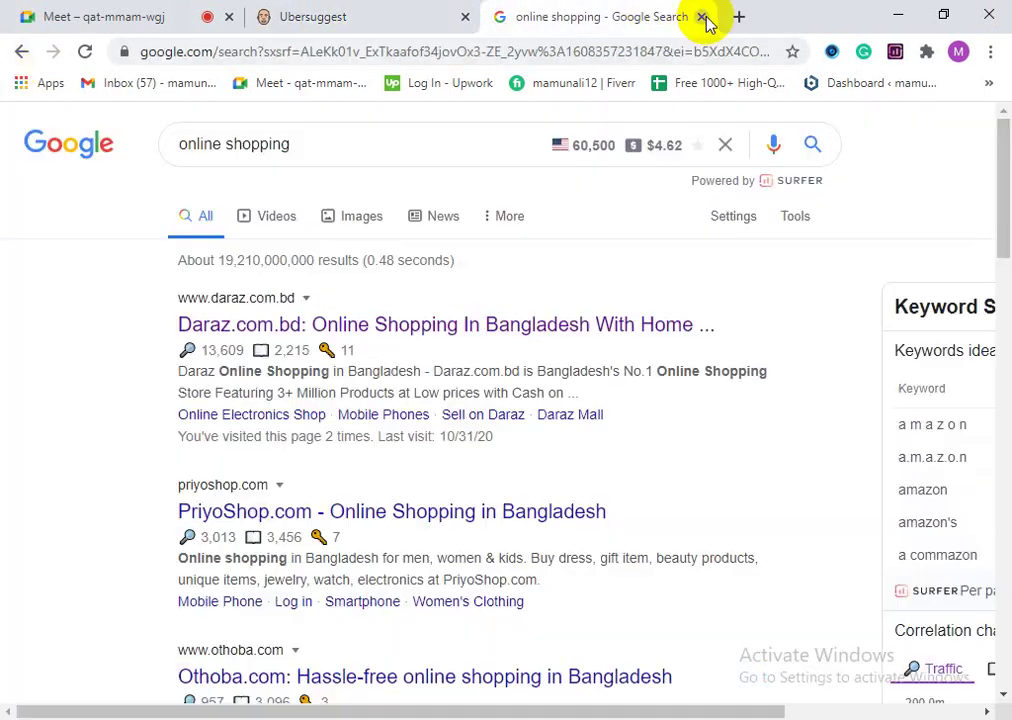
left_click(703, 17)
left_click(318, 56)
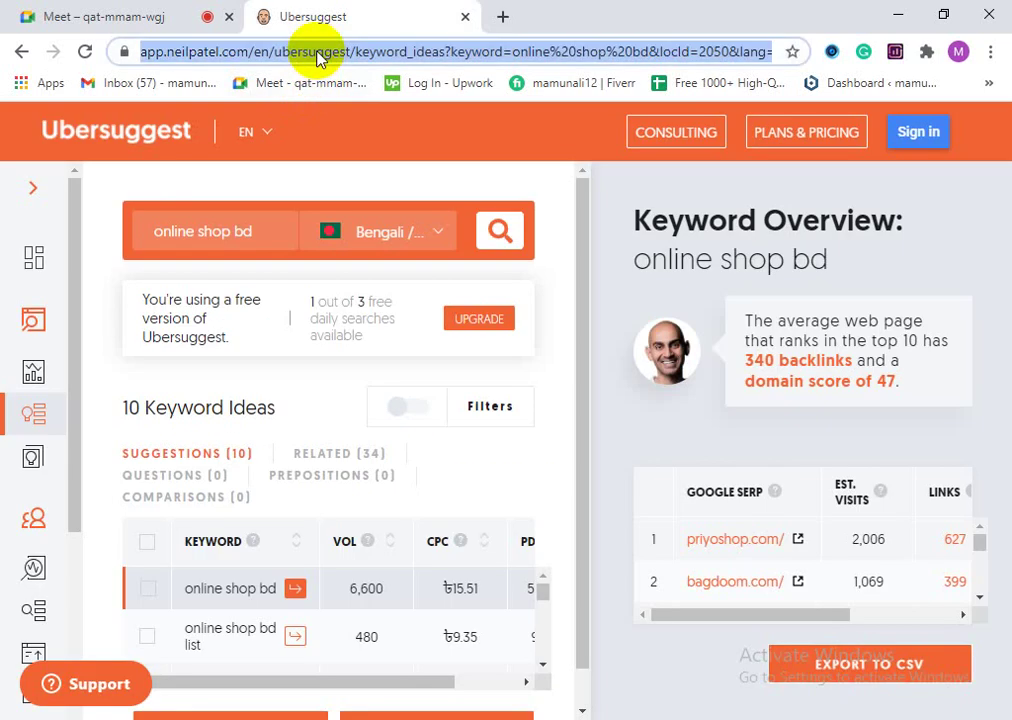
type("ubersuggest")
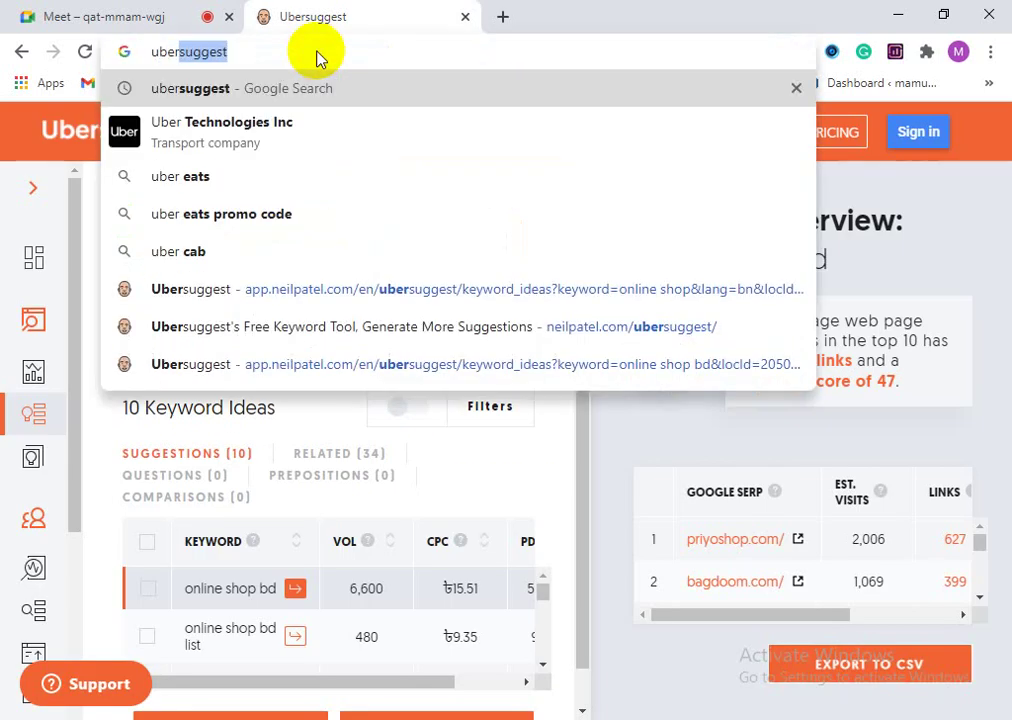
key("Return")
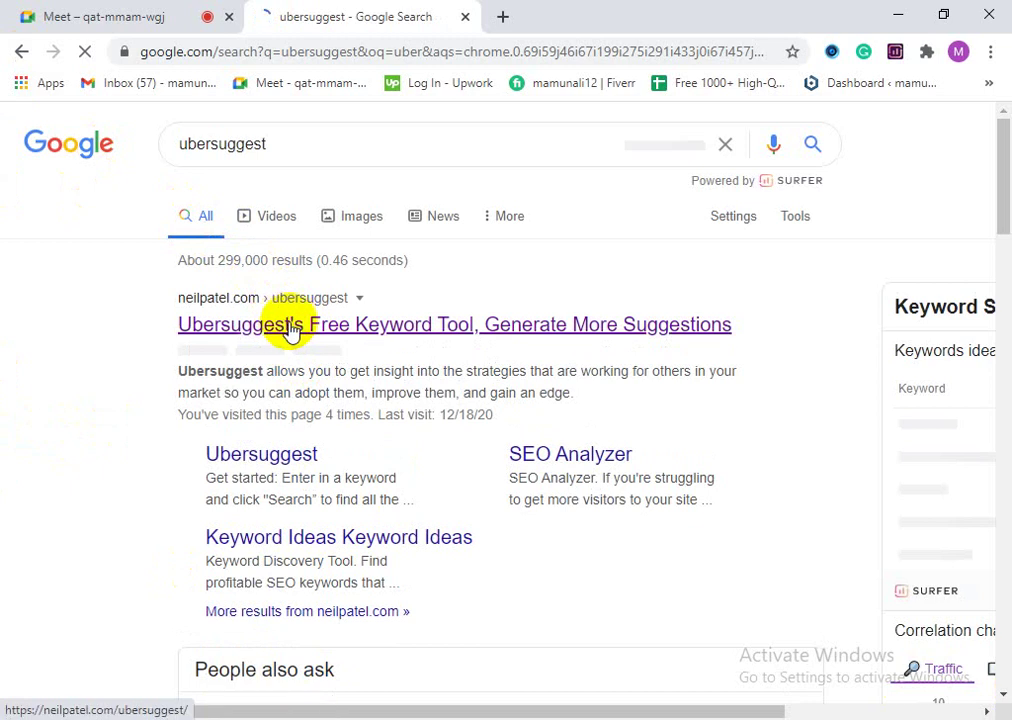
left_click(289, 330)
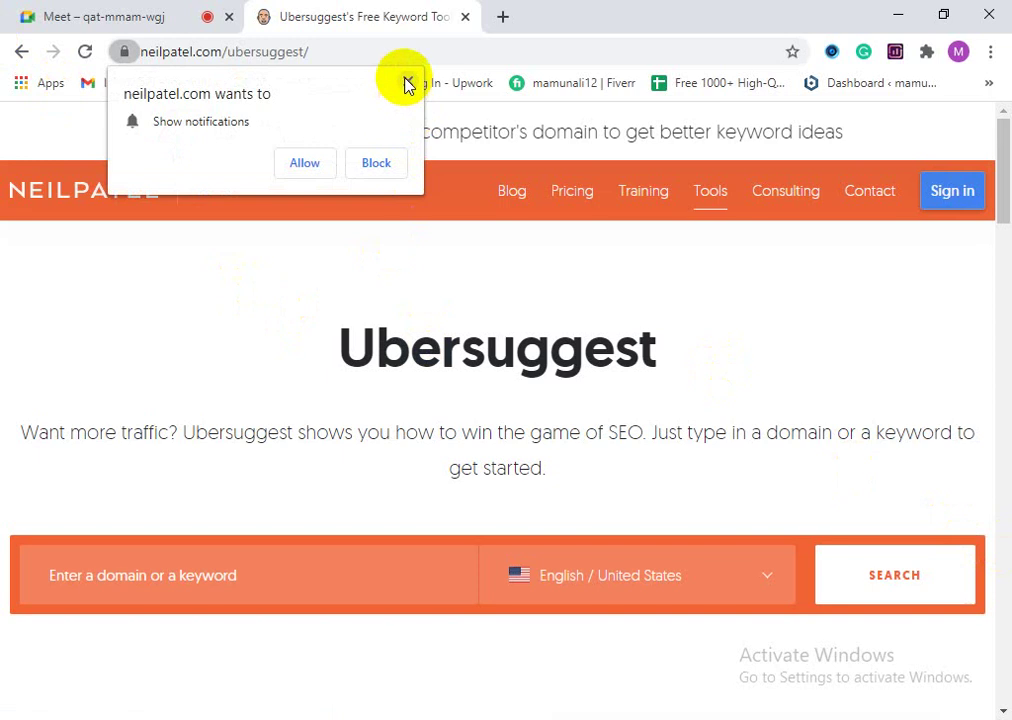
left_click(407, 83)
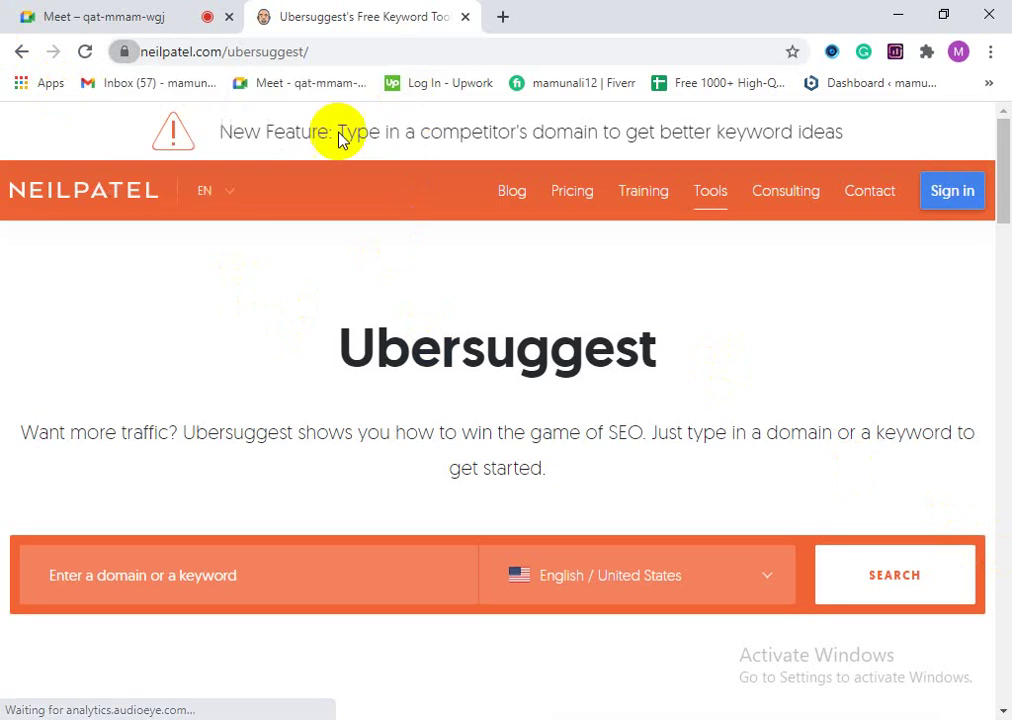
Step: Paste "online shop" as the Ubersuggest keyword and set the language and country to Bengali / Bangladesh
left_click(226, 586)
right_click(226, 587)
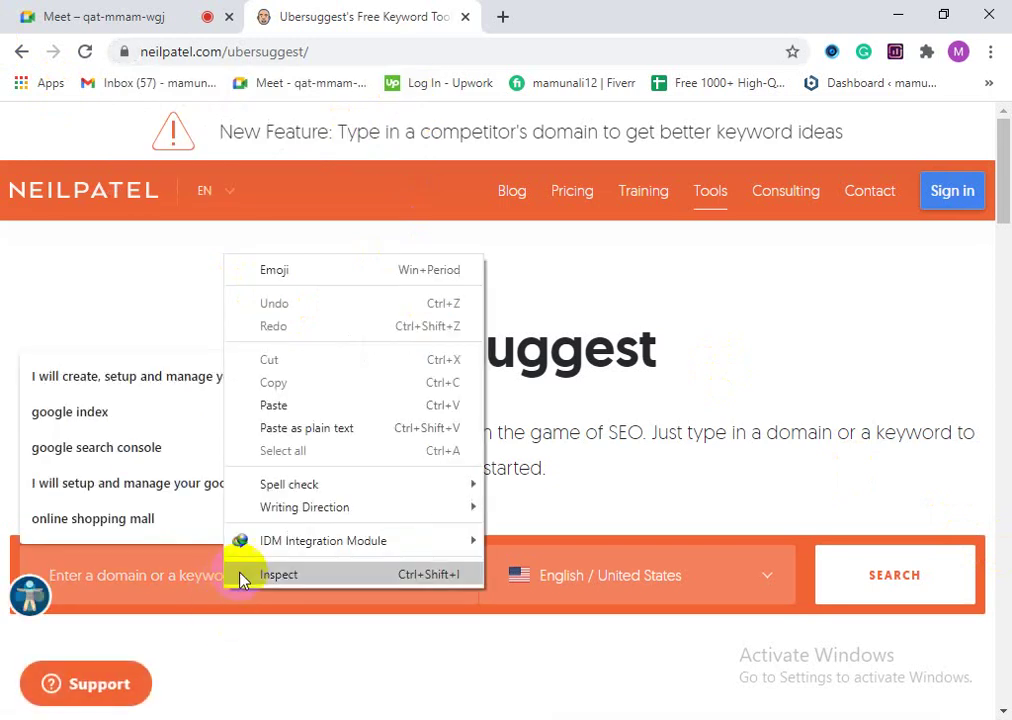
left_click(263, 407)
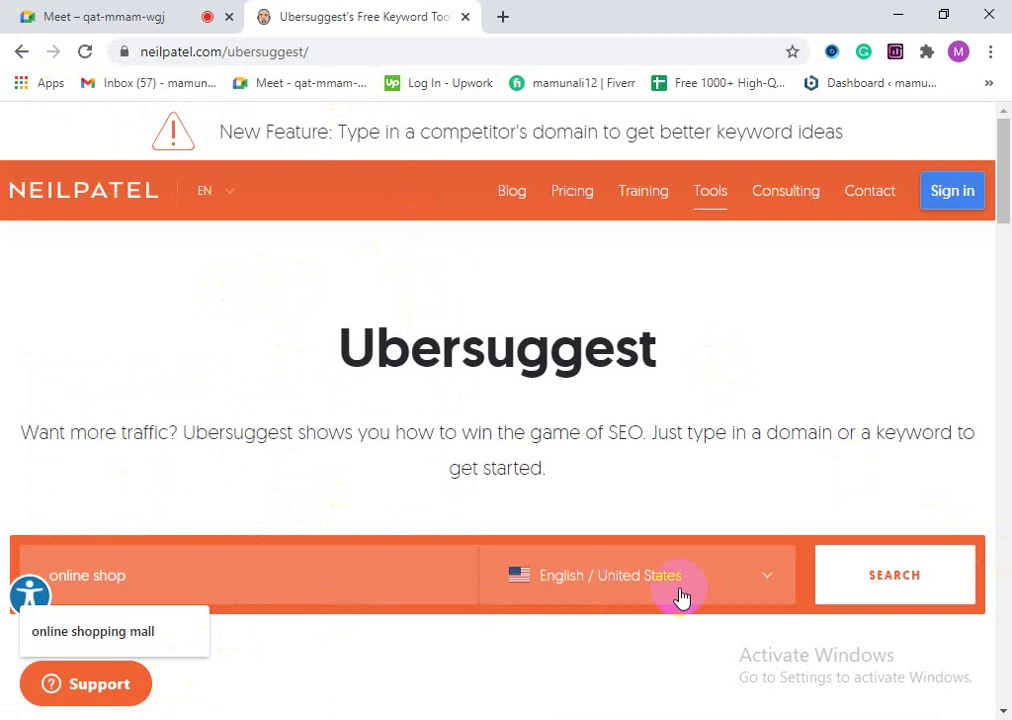
left_click(728, 595)
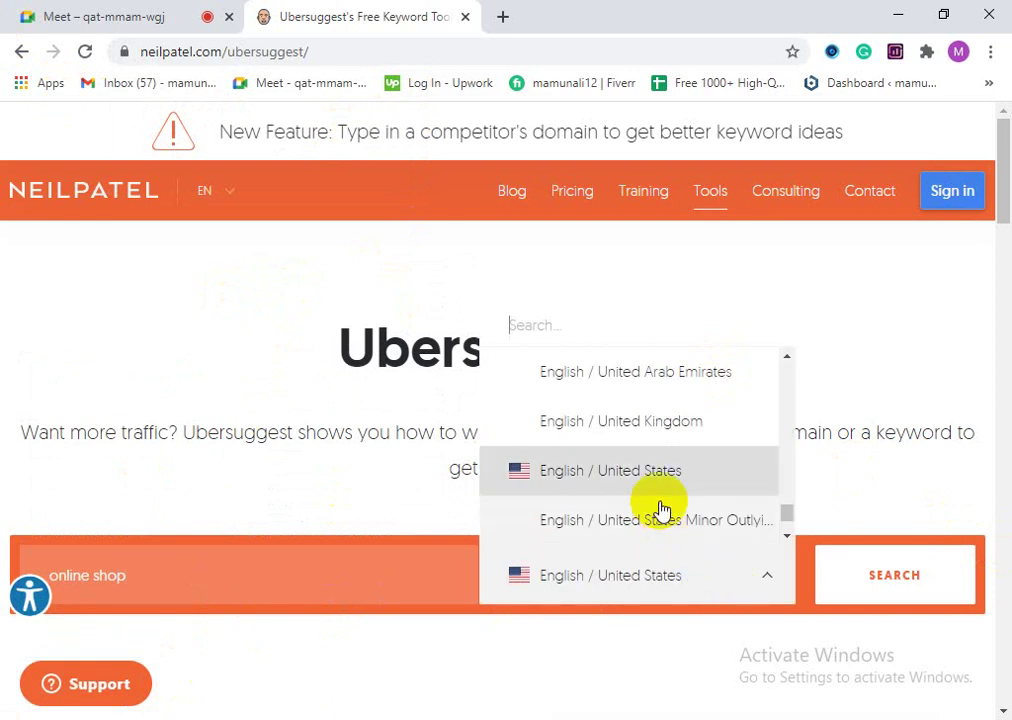
scroll(662, 510, "up", 2)
scroll(676, 507, "up", 15)
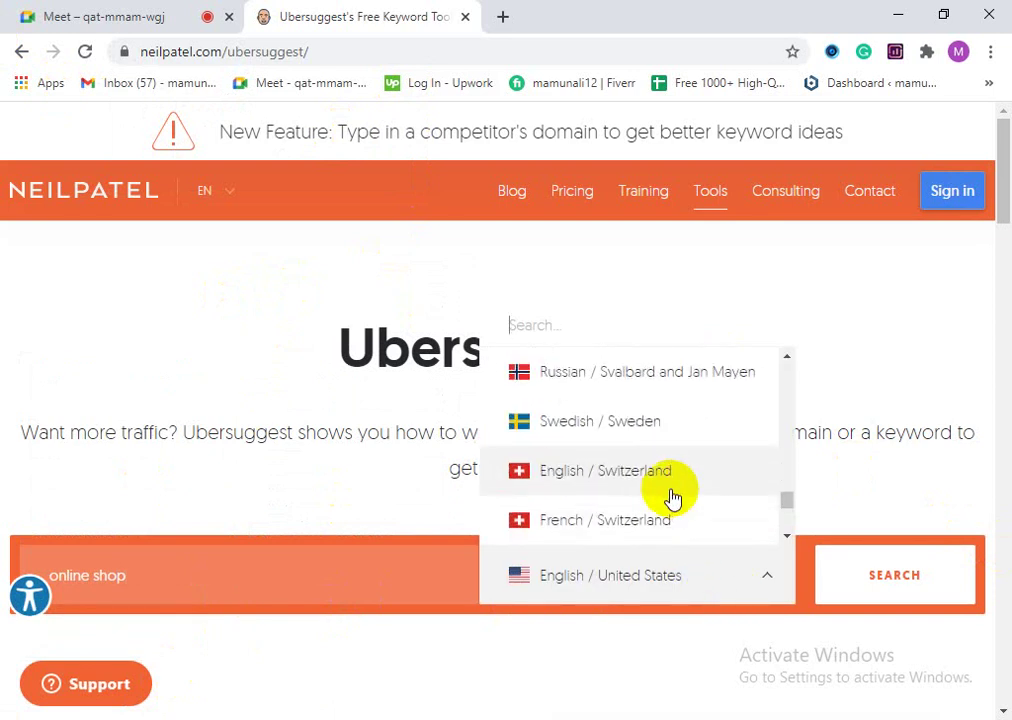
left_click_drag(786, 497, 768, 382)
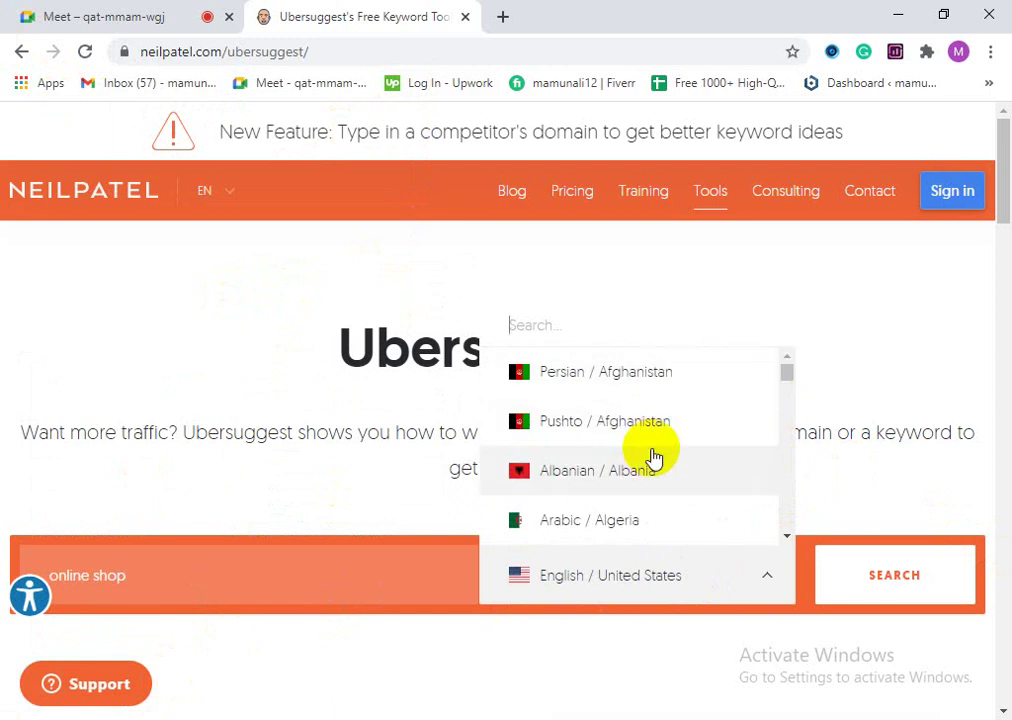
scroll(655, 470, "down", 3)
scroll(665, 480, "down", 4)
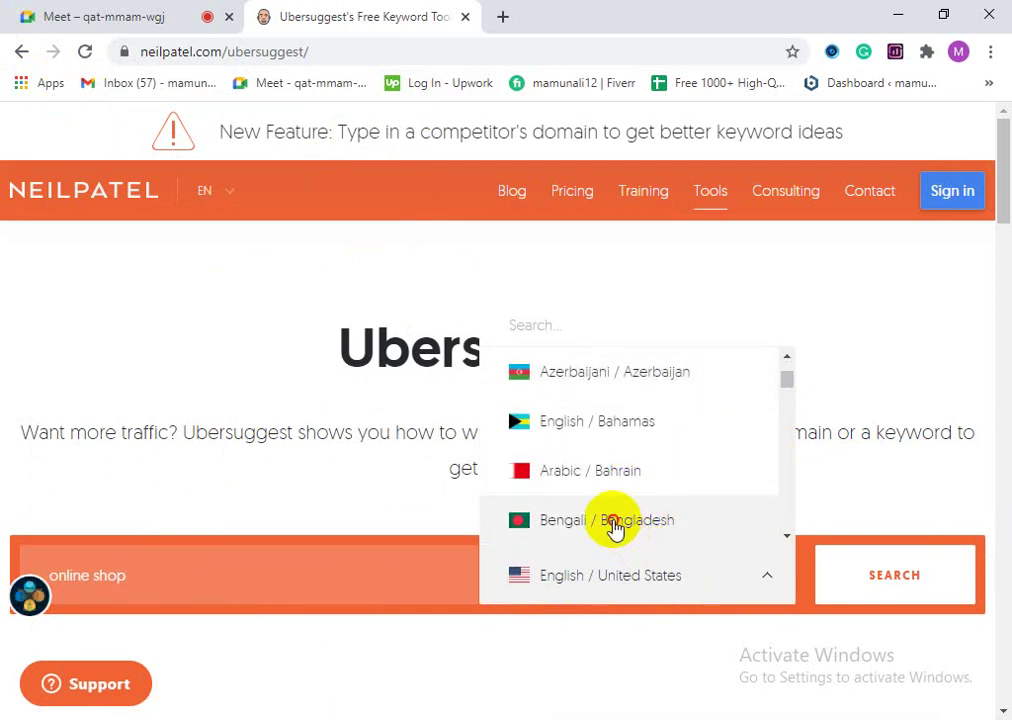
left_click(614, 528)
Step: Run the Ubersuggest search for "online shop" and close the free registration pop-up
scroll(700, 545, "down", 1)
left_click(897, 484)
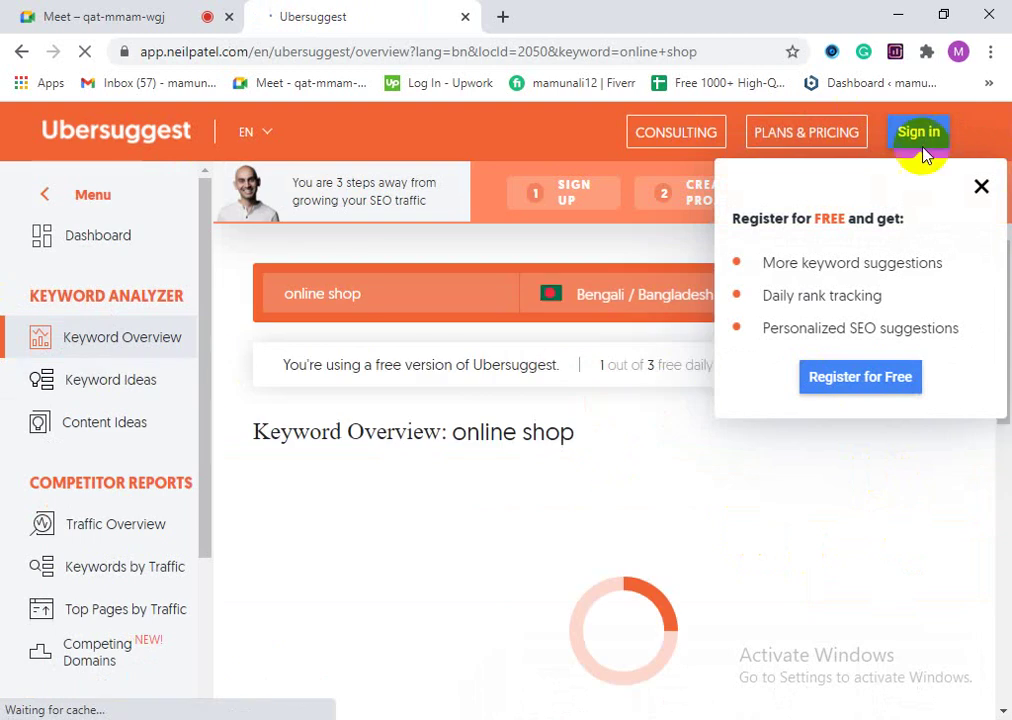
left_click(982, 187)
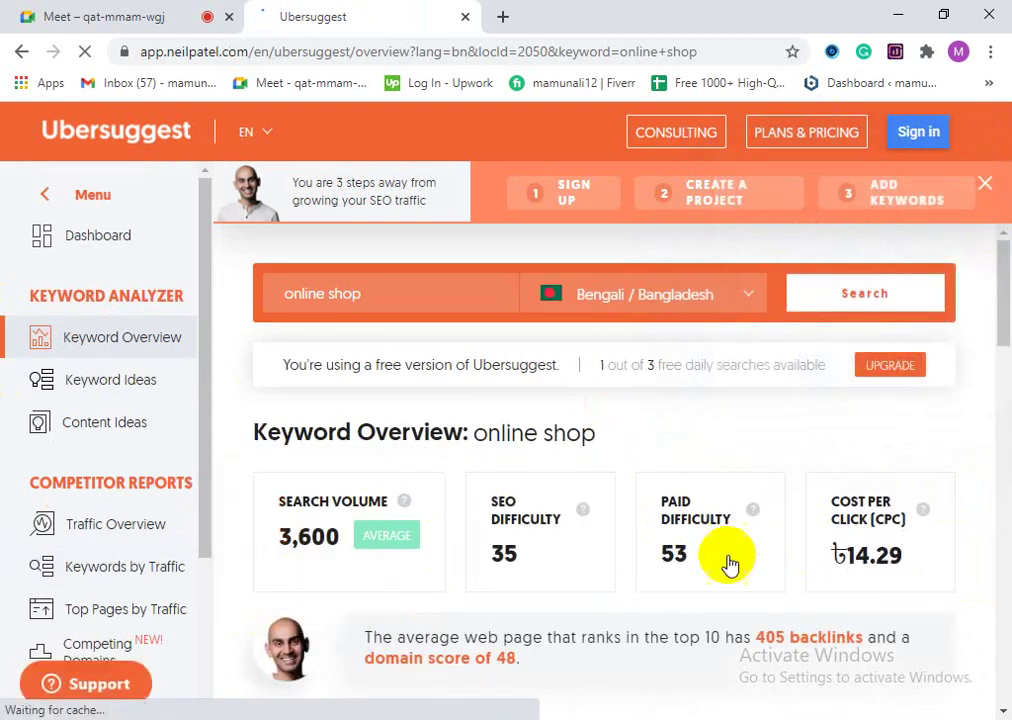
Step: Examine the "online shop" keyword overview, covering search volume, difficulty and CPC, and compare the suggested keyword ideas
scroll(522, 633, "down", 1)
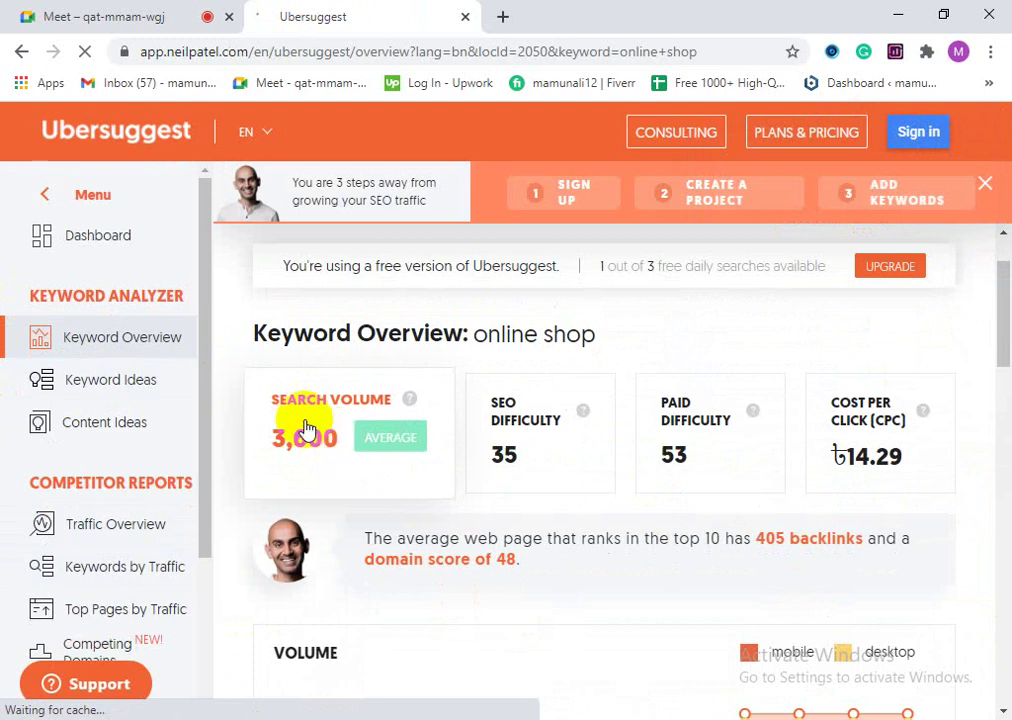
scroll(410, 530, "down", 2)
scroll(447, 565, "up", 1)
scroll(447, 567, "down", 7)
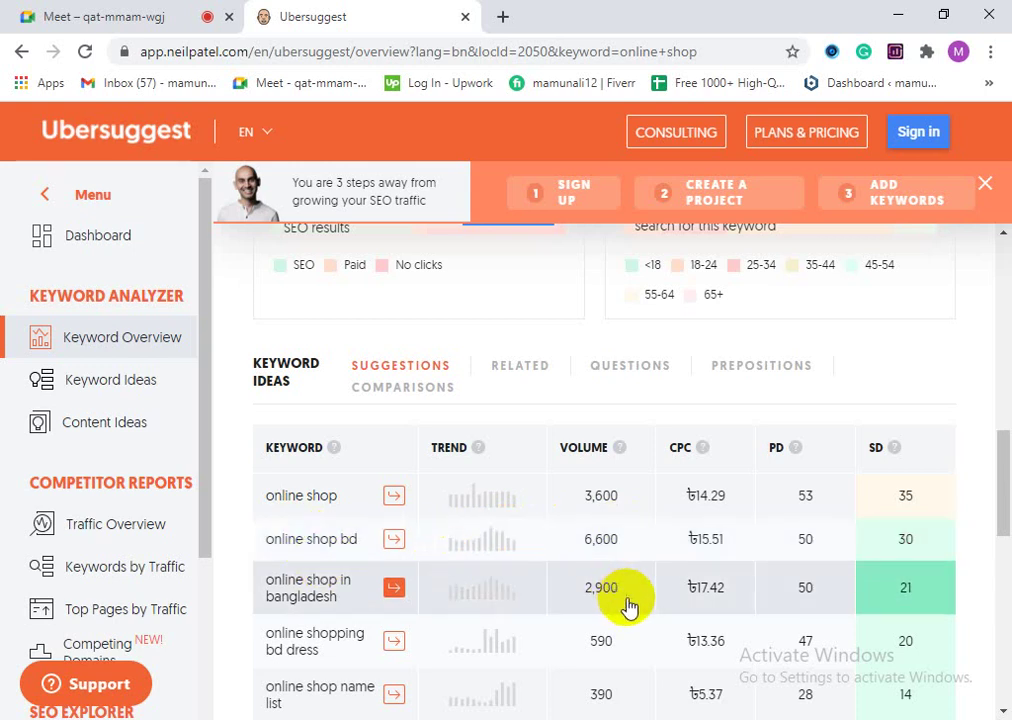
scroll(628, 605, "down", 2)
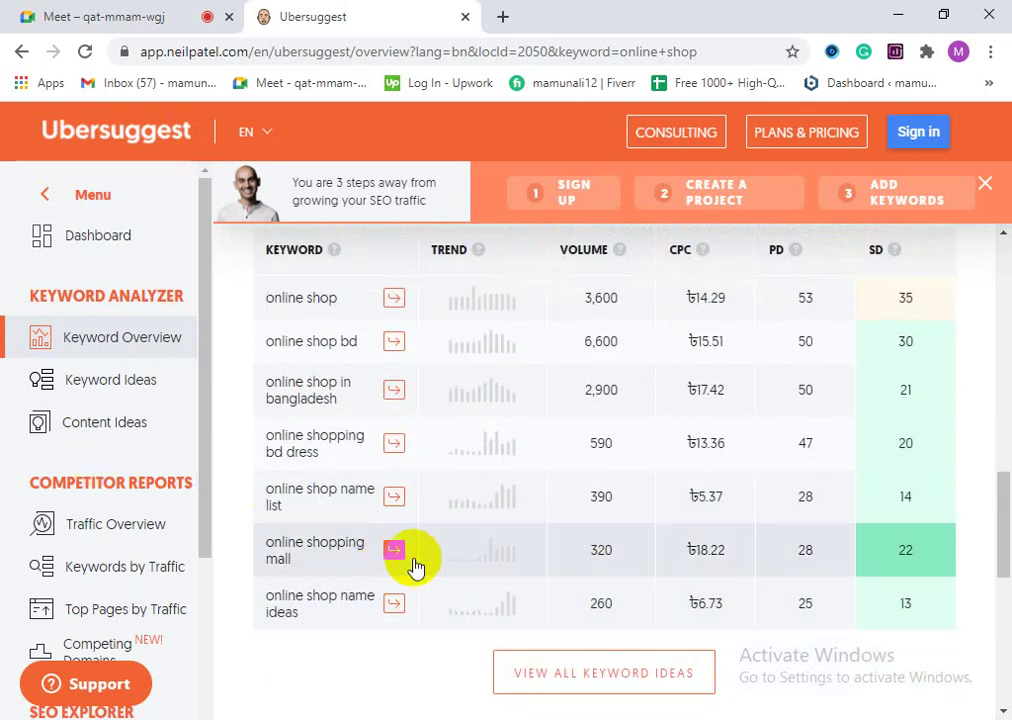
scroll(587, 678, "up", 3)
scroll(640, 610, "down", 1)
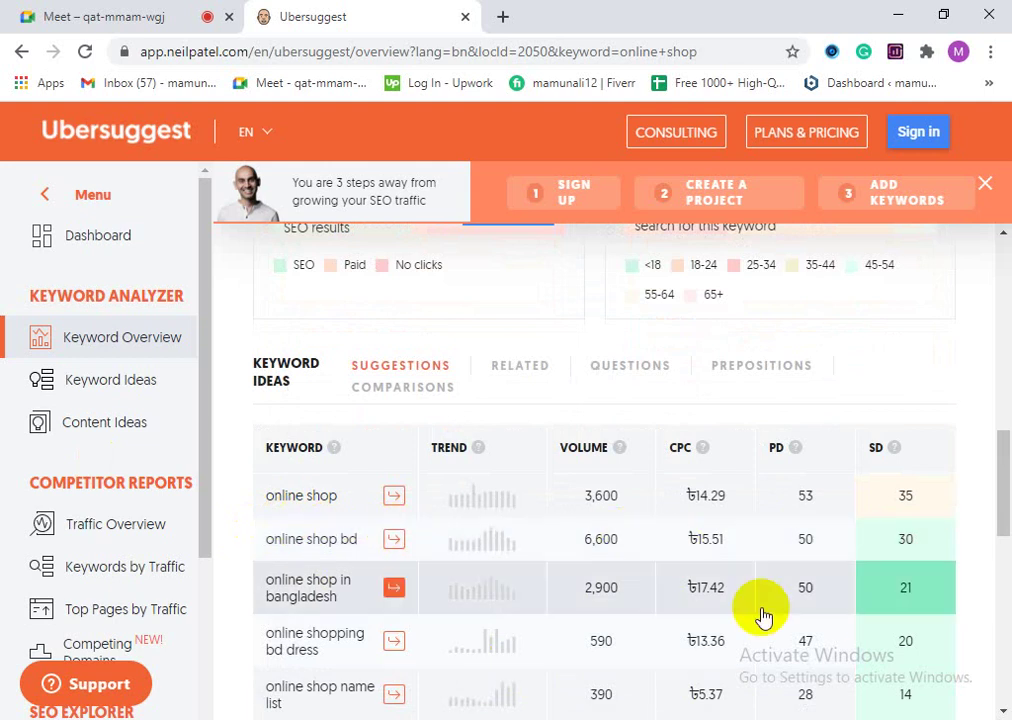
scroll(762, 617, "up", 5)
scroll(402, 400, "up", 2)
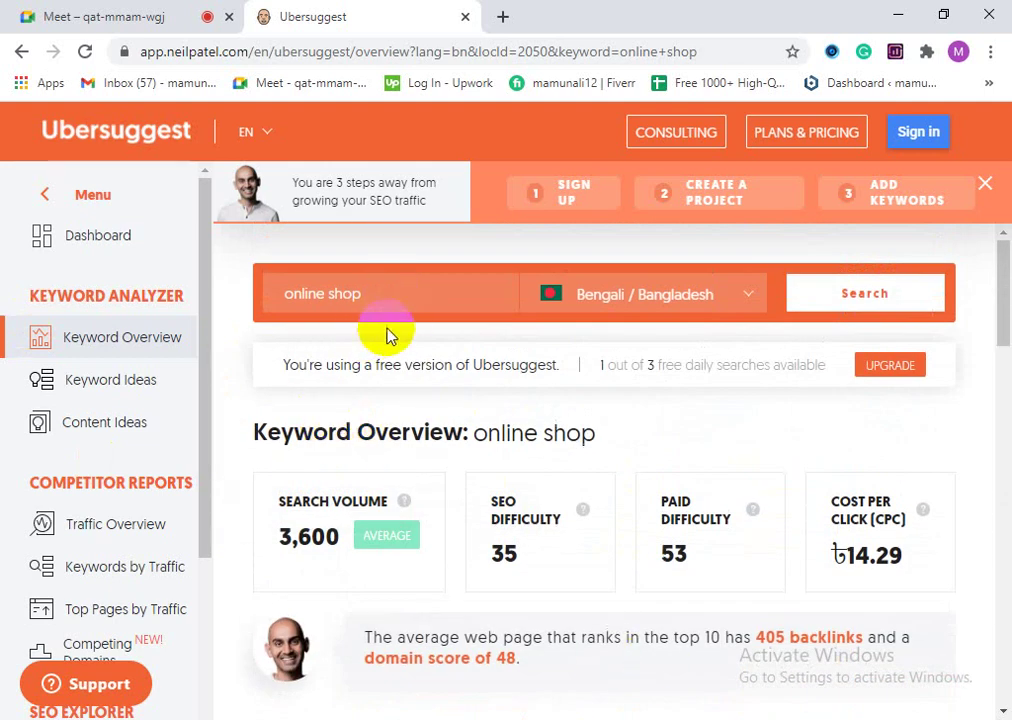
left_click(389, 300)
scroll(450, 520, "down", 6)
scroll(374, 590, "down", 4)
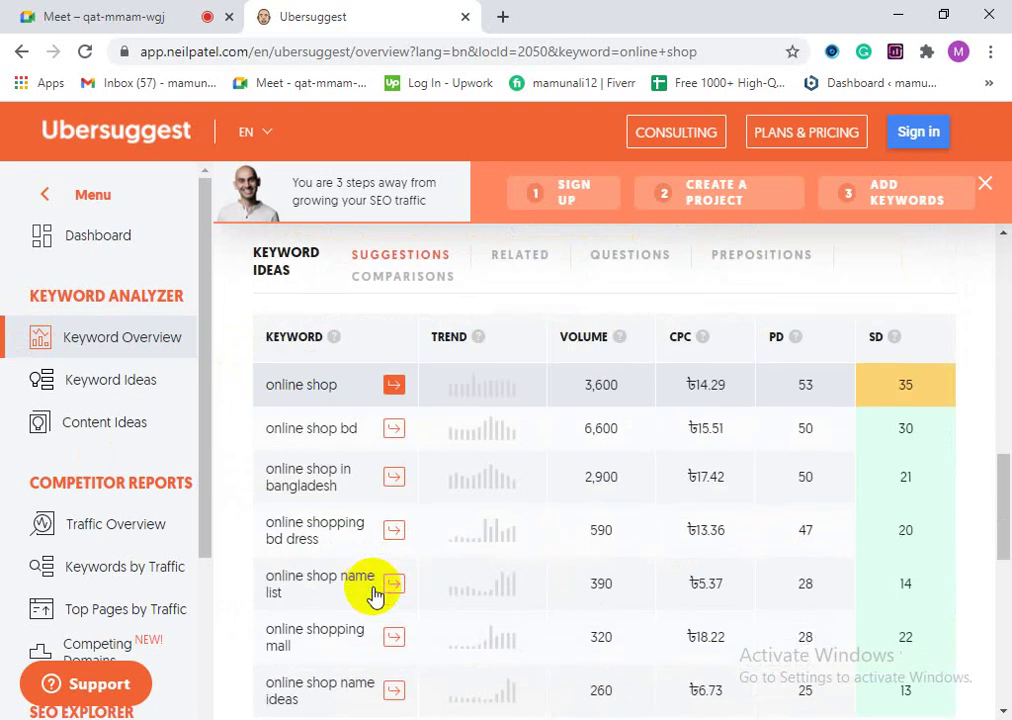
scroll(403, 458, "up", 2)
scroll(402, 450, "up", 8)
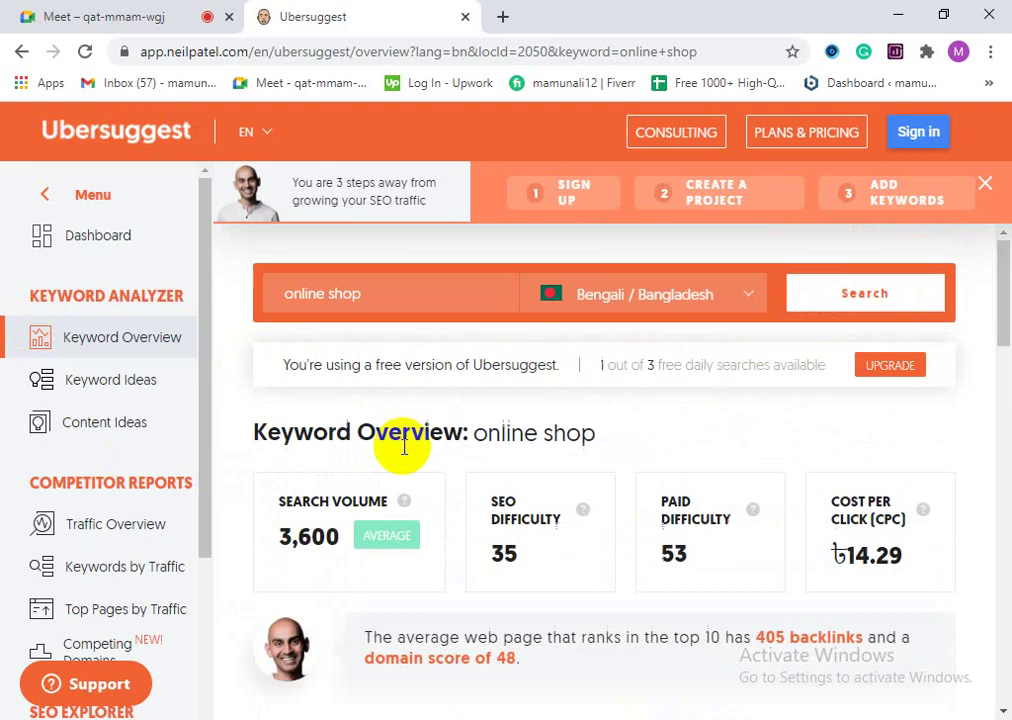
Step: Change the keyword to "online shop bd", run the search and review its suggested keyword ideas
left_click(399, 285)
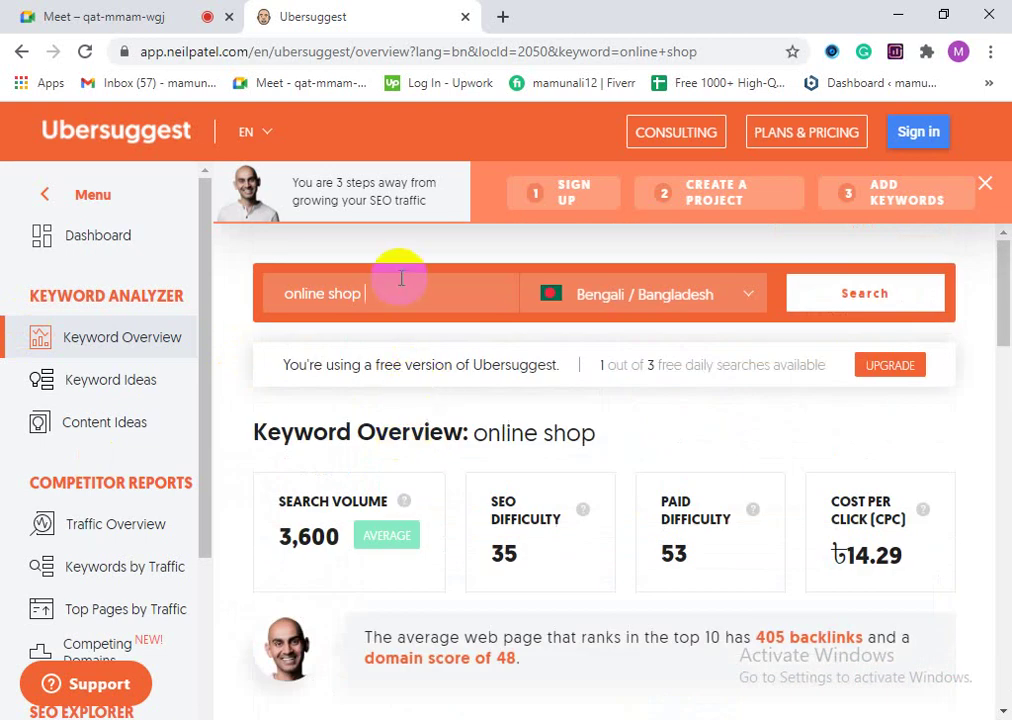
left_click(908, 308)
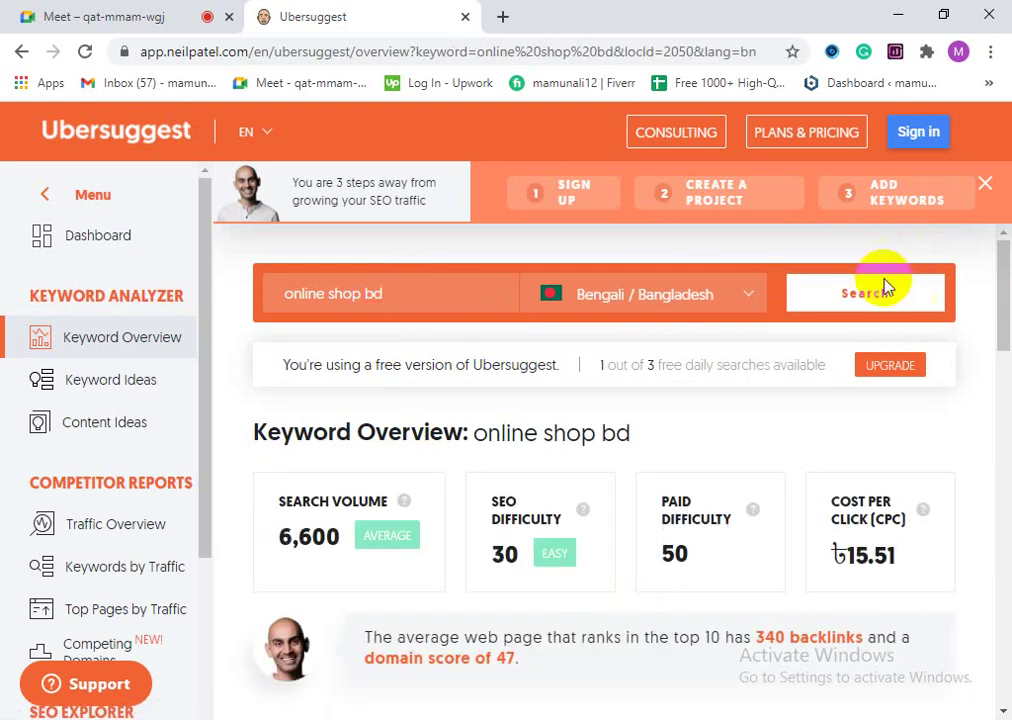
scroll(400, 600, "down", 4)
scroll(415, 610, "down", 6)
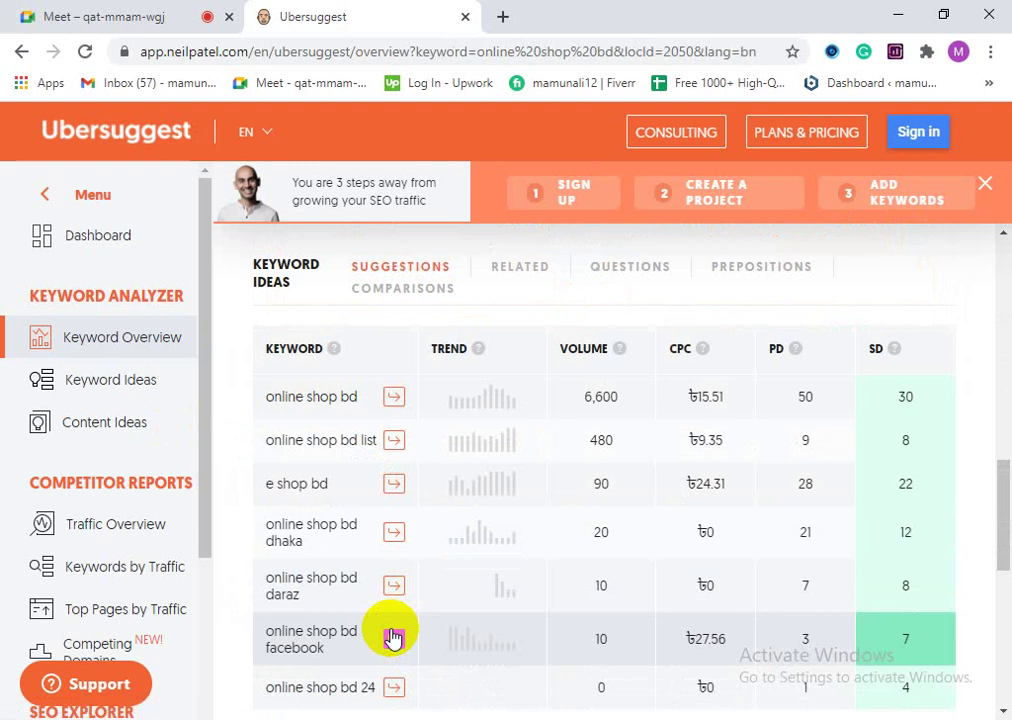
Step: Return to the top of the keyword overview and copy the keyword "online shop bd" from the search field
scroll(565, 458, "down", 1)
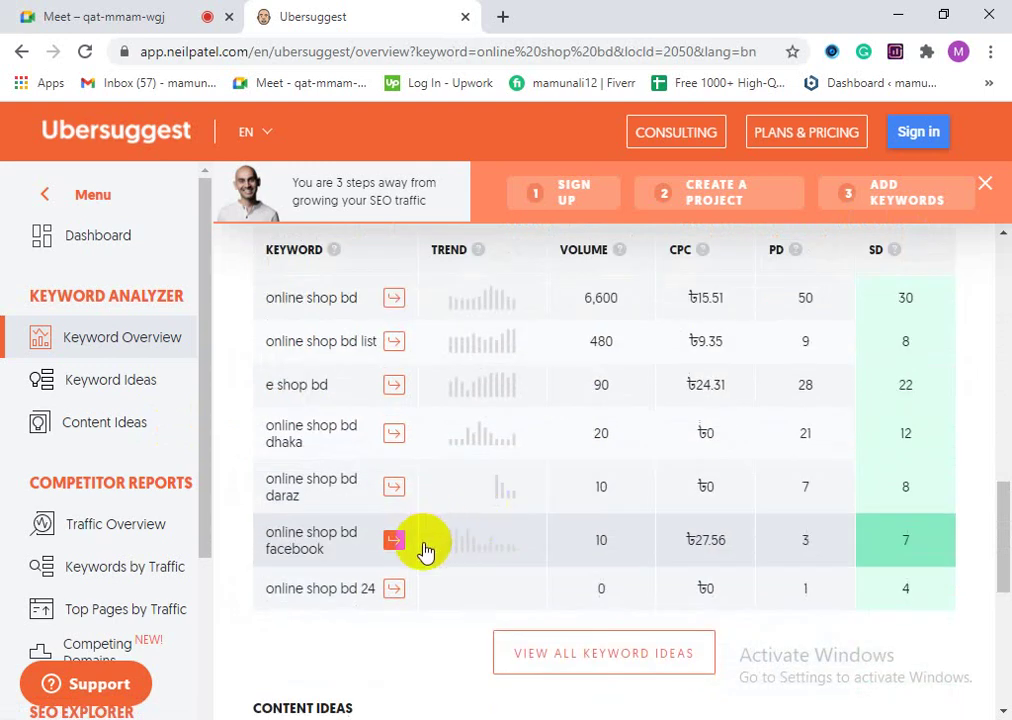
scroll(415, 545, "up", 10)
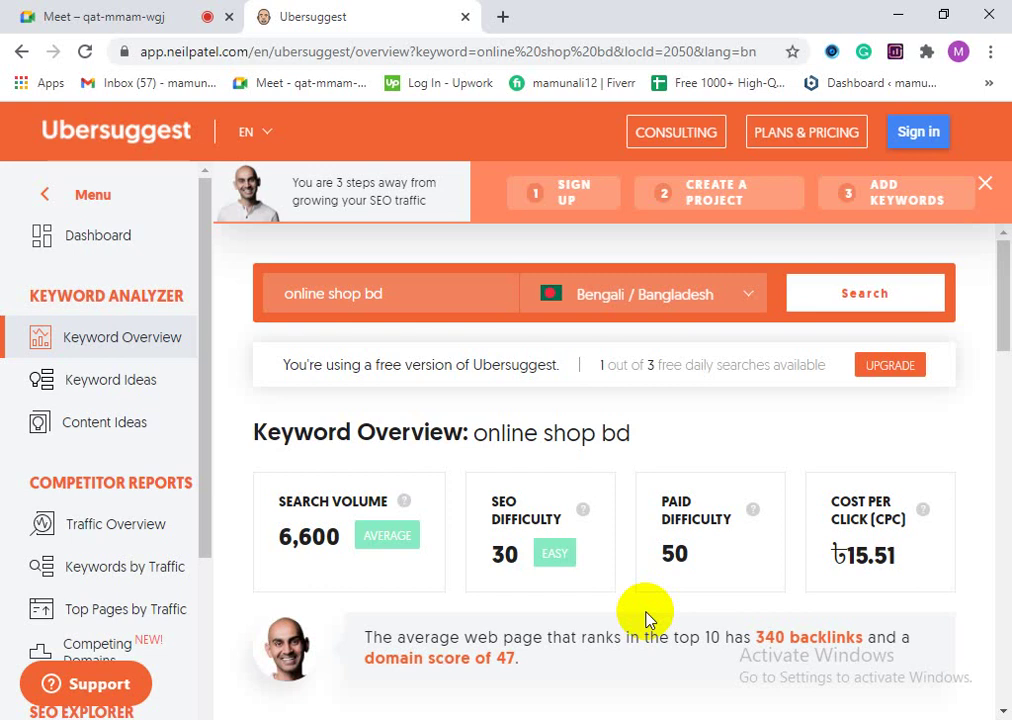
left_click(456, 278)
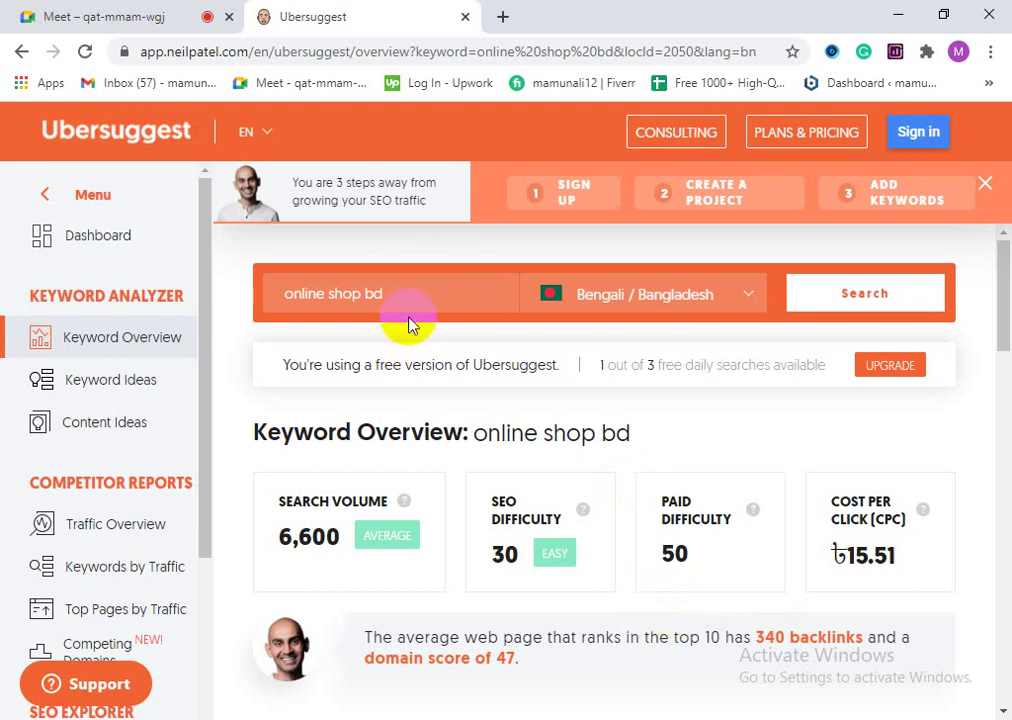
triple_click(368, 297)
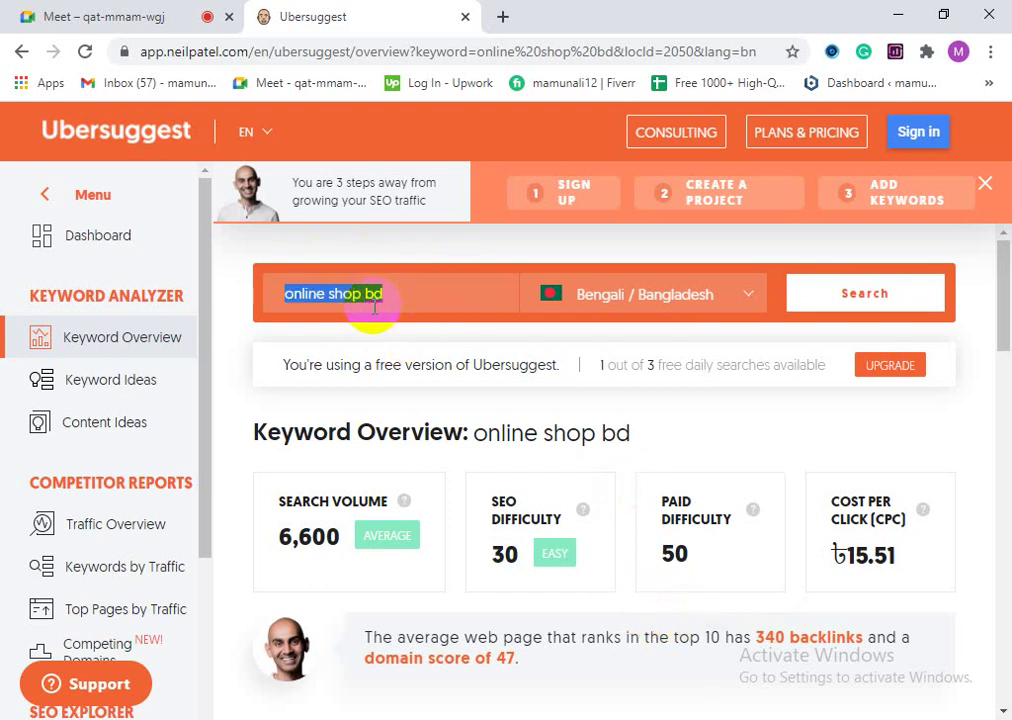
left_click(389, 306)
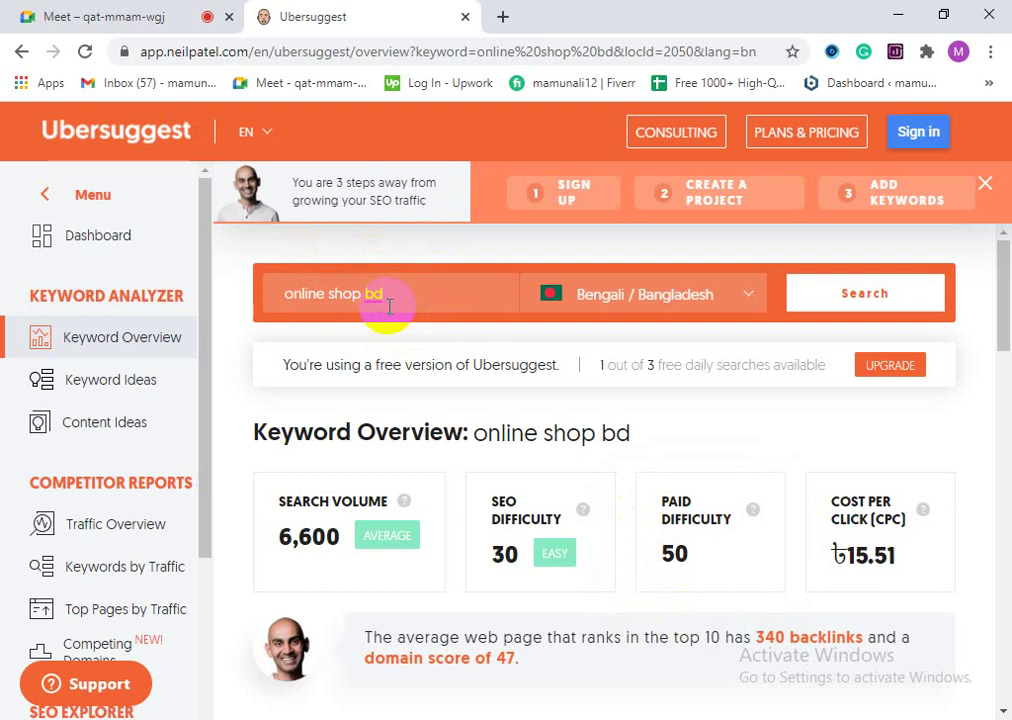
triple_click(330, 293)
right_click(362, 307)
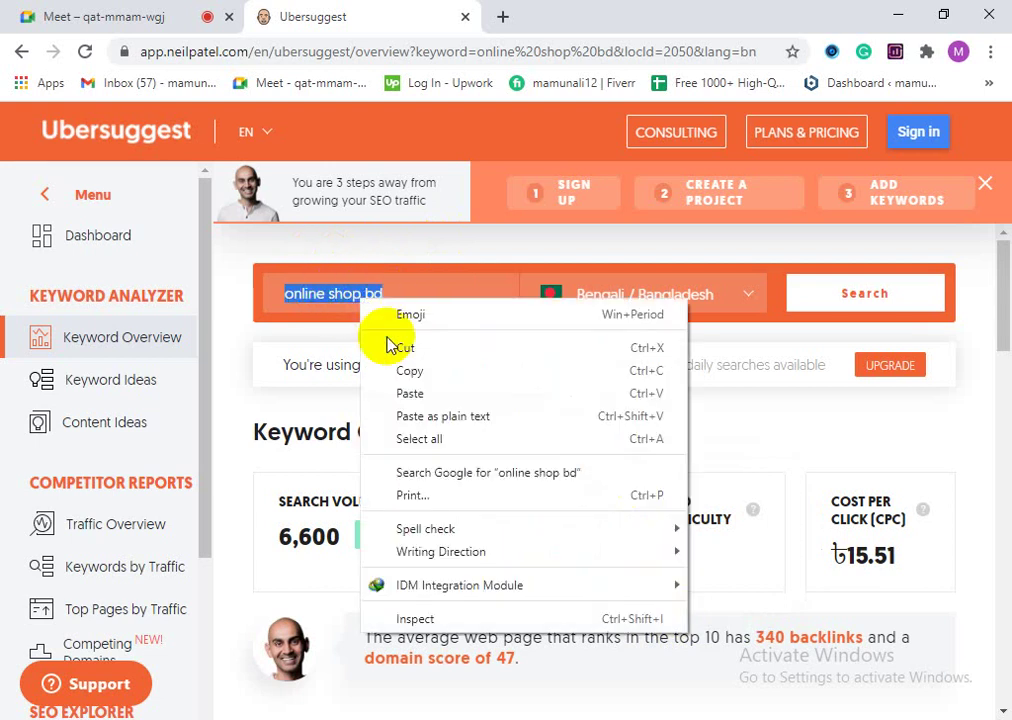
left_click(395, 368)
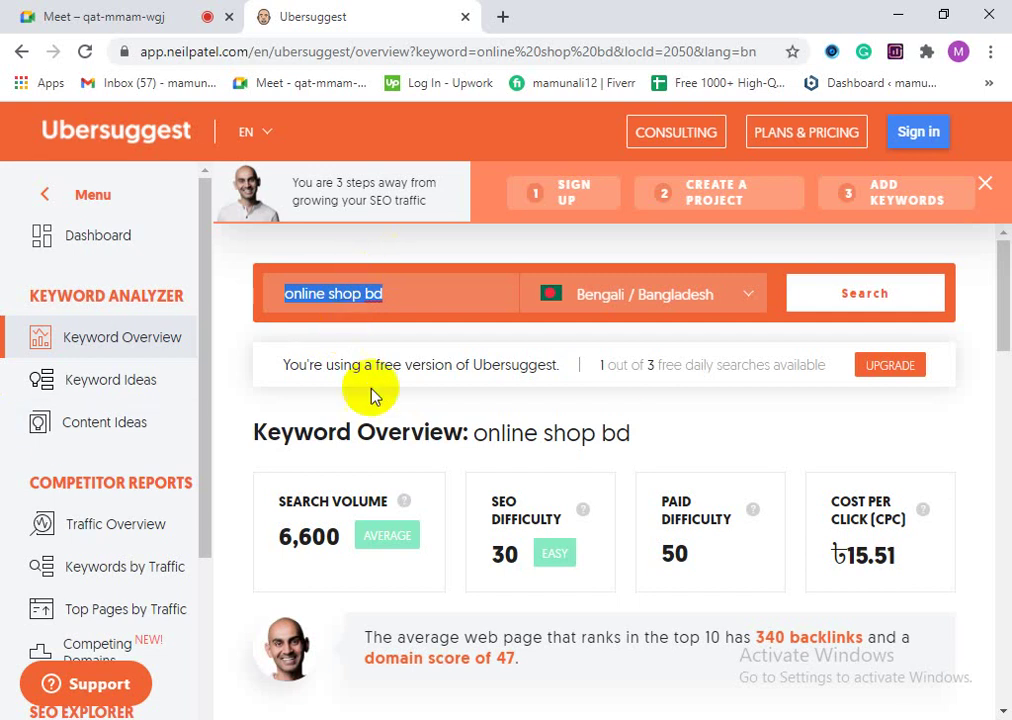
left_click(347, 293)
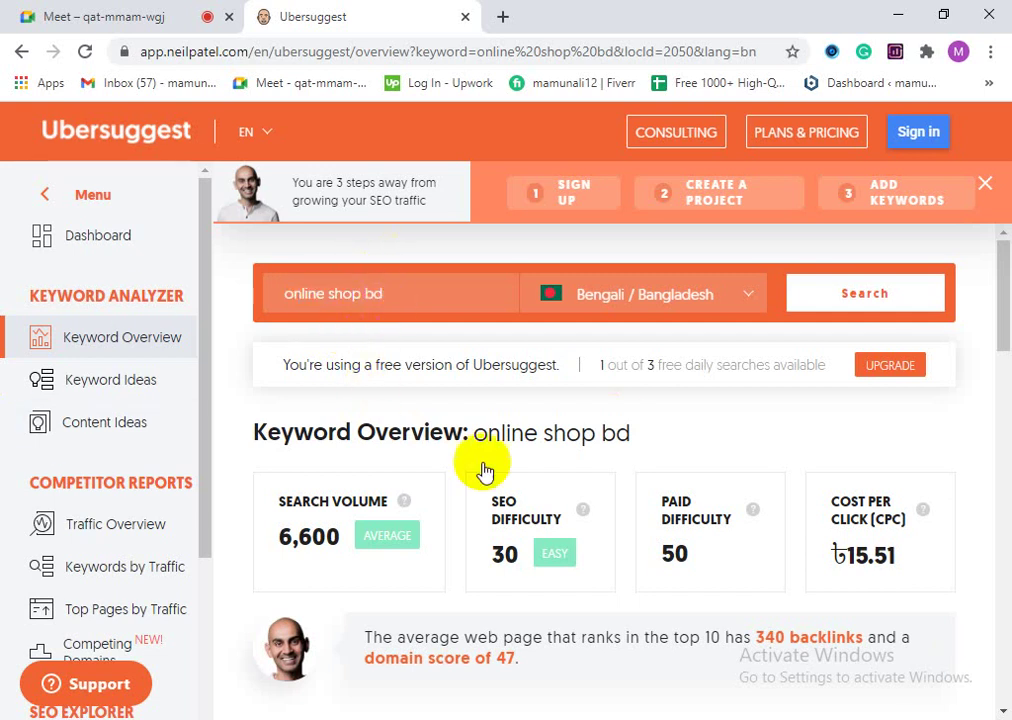
double_click(292, 298)
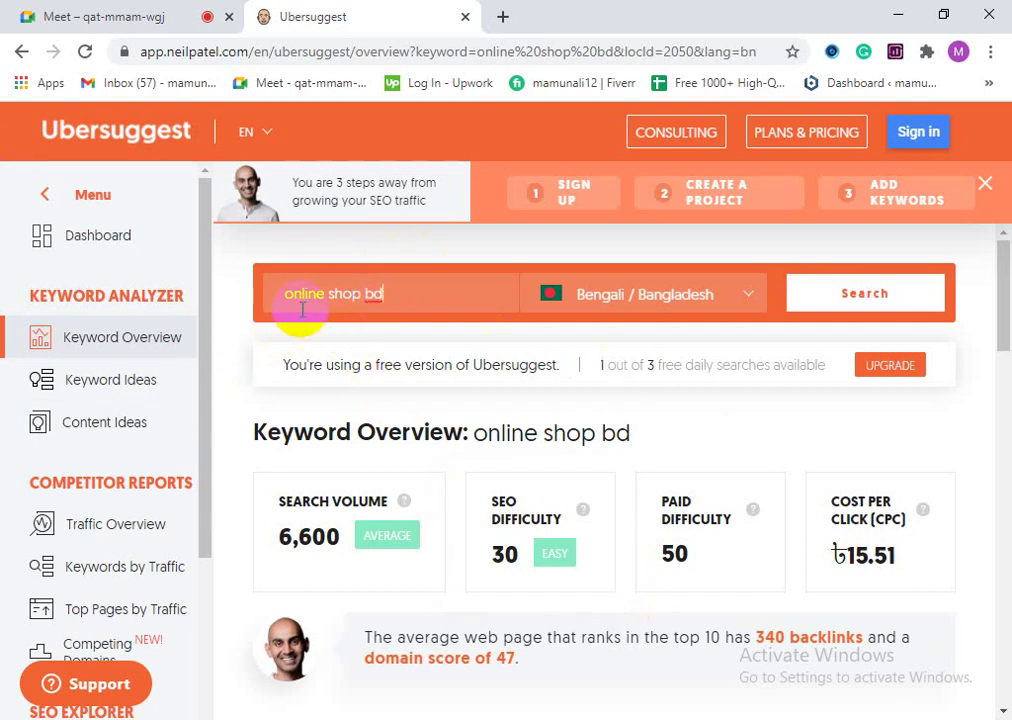
left_click(300, 298)
left_click(347, 296)
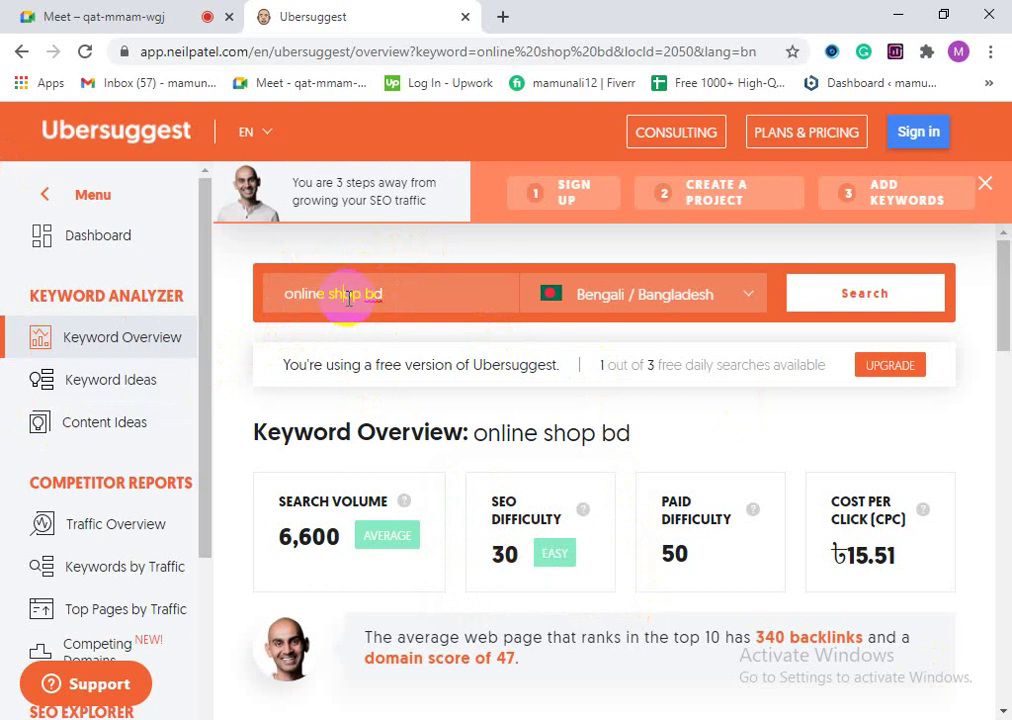
Step: Review the volume, CPC and difficulty columns of the "online shop bd" keyword suggestions and close the traffic promotion pop-up
scroll(492, 508, "down", 7)
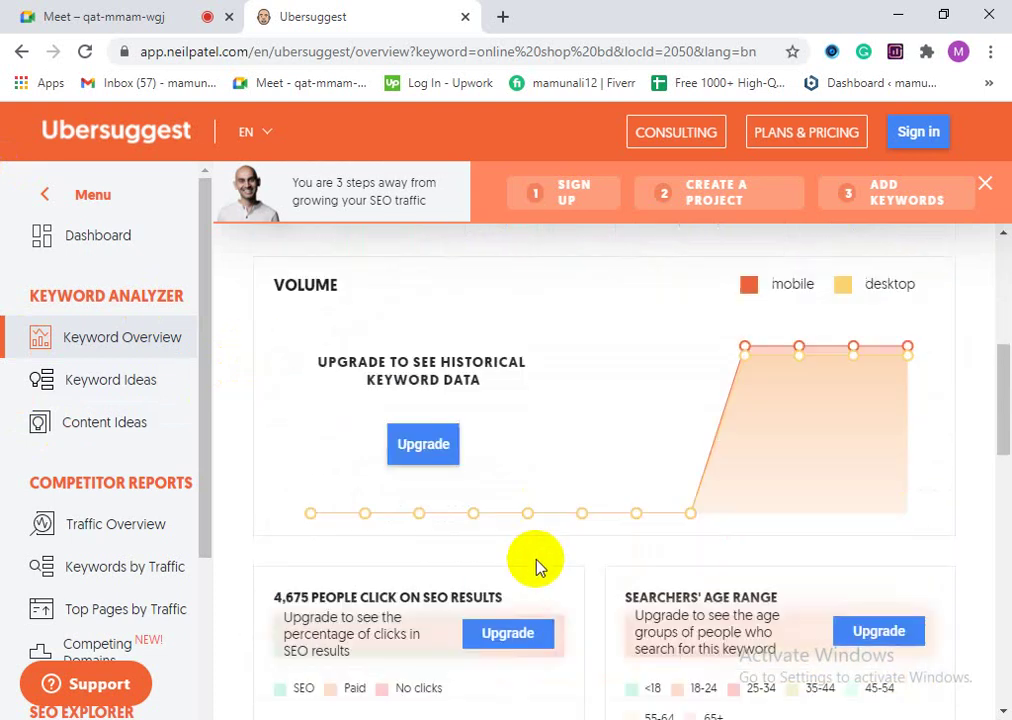
scroll(515, 592, "down", 4)
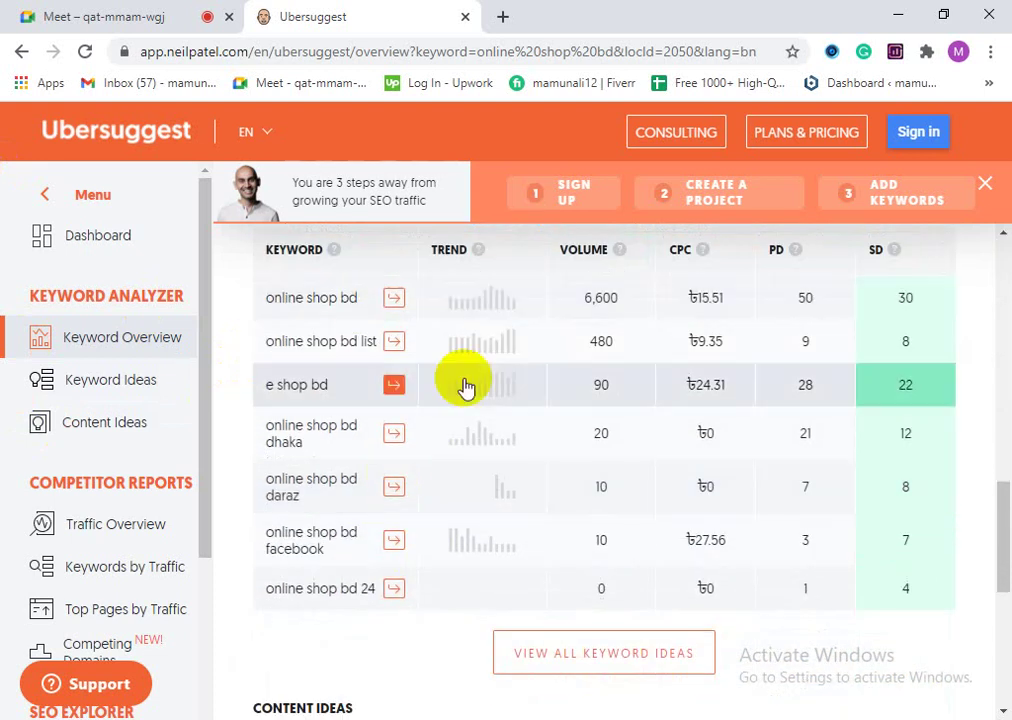
scroll(734, 429, "up", 1)
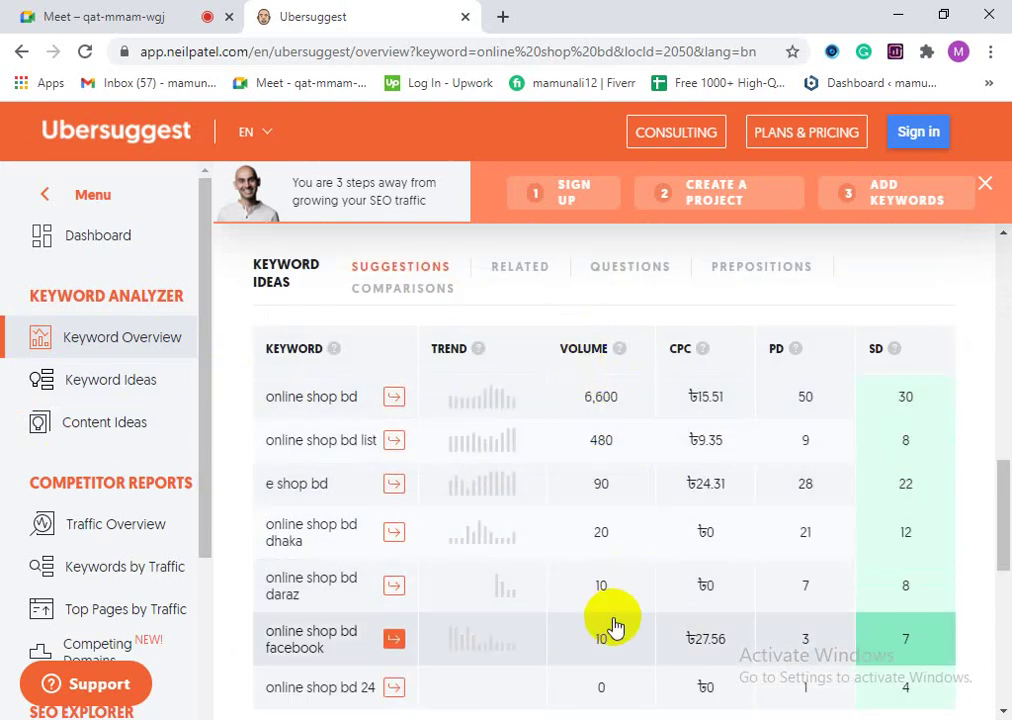
scroll(612, 600, "down", 2)
scroll(617, 560, "up", 4)
scroll(505, 600, "down", 2)
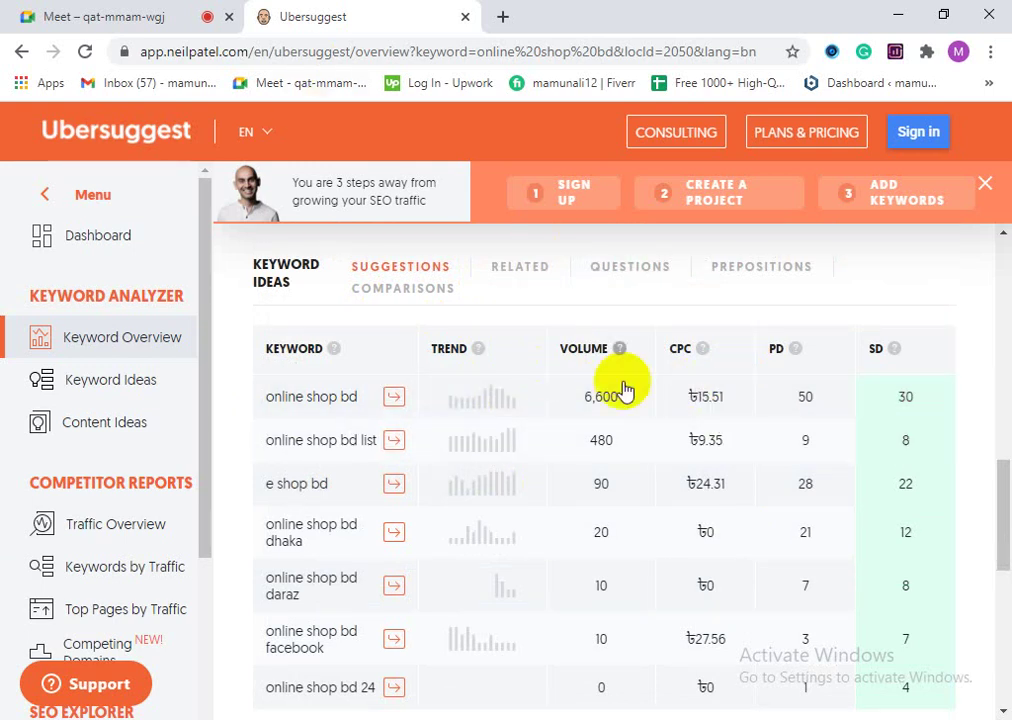
triple_click(265, 404)
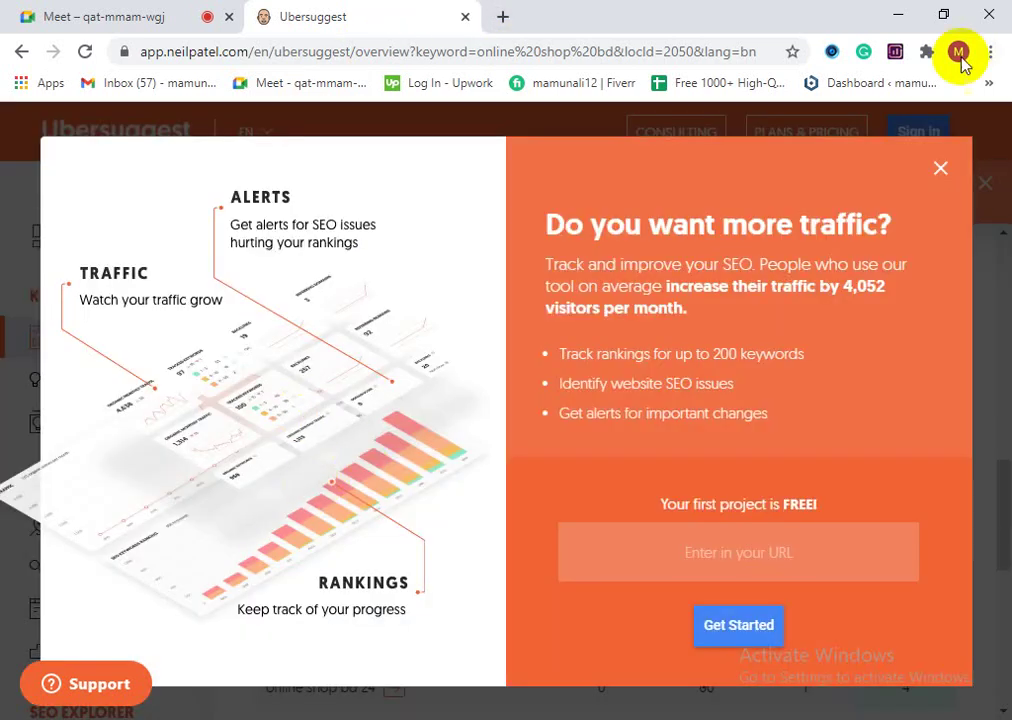
left_click(932, 168)
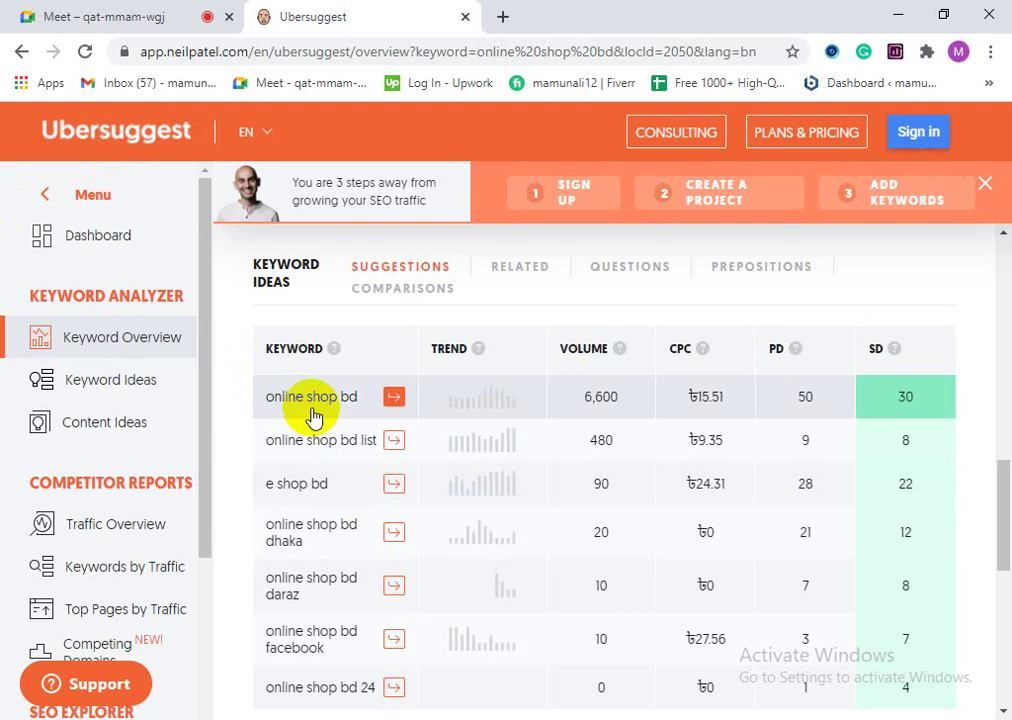
Step: Open the bookmarked Google Ads campaigns page in a new tab, rechecking the Ubersuggest keyword suggestions while it loads
left_click(503, 16)
left_click(986, 85)
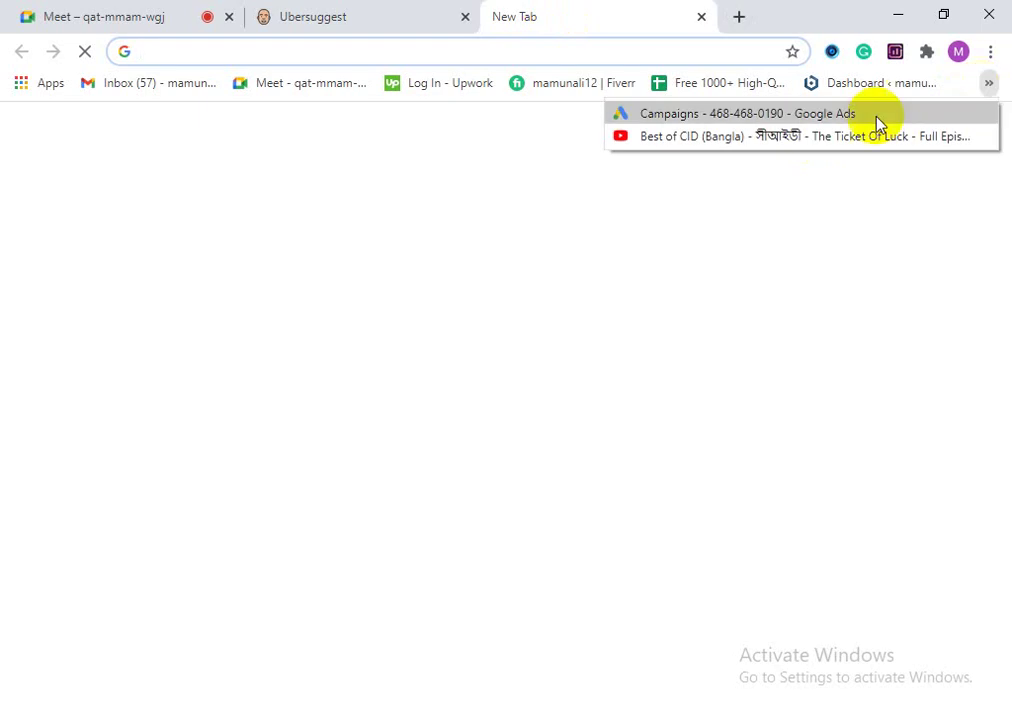
left_click(795, 118)
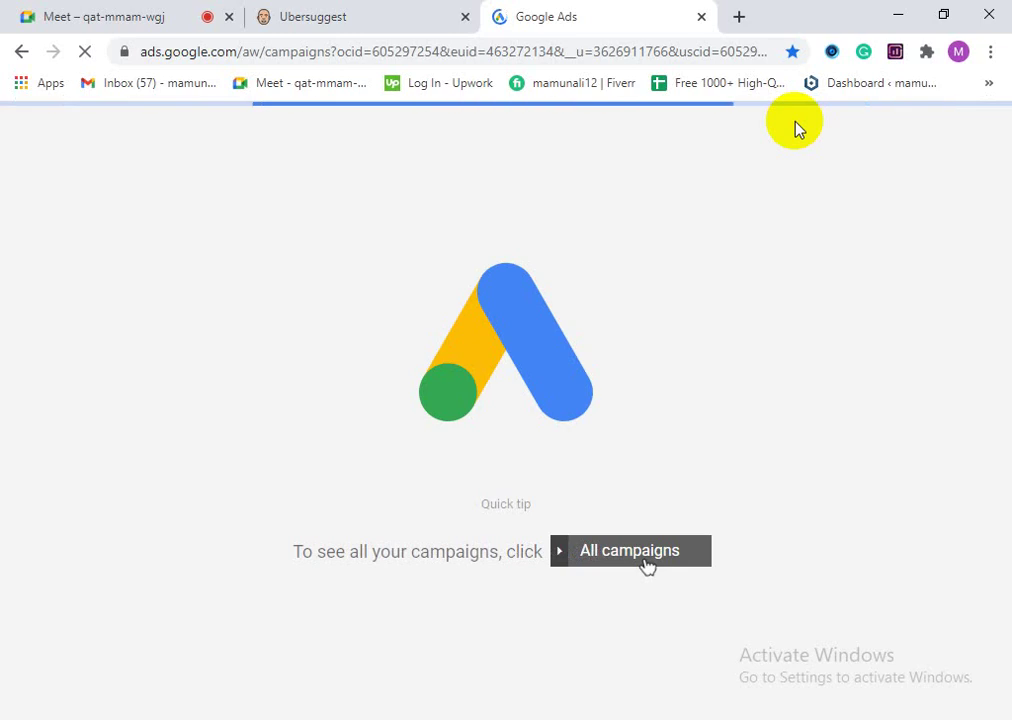
left_click(322, 16)
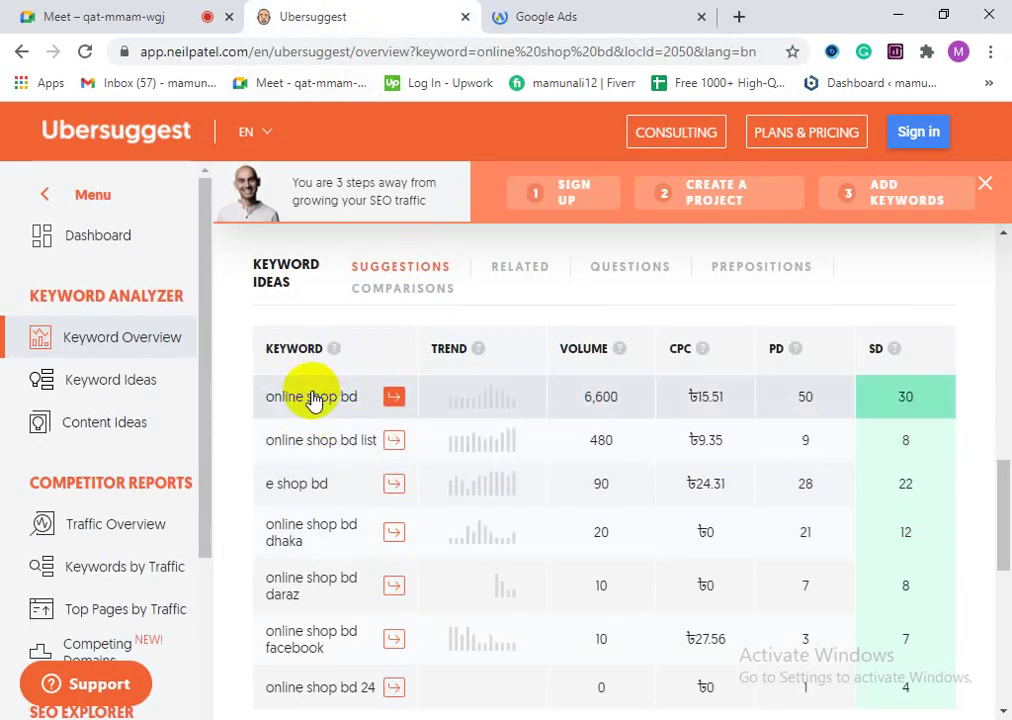
left_click(545, 24)
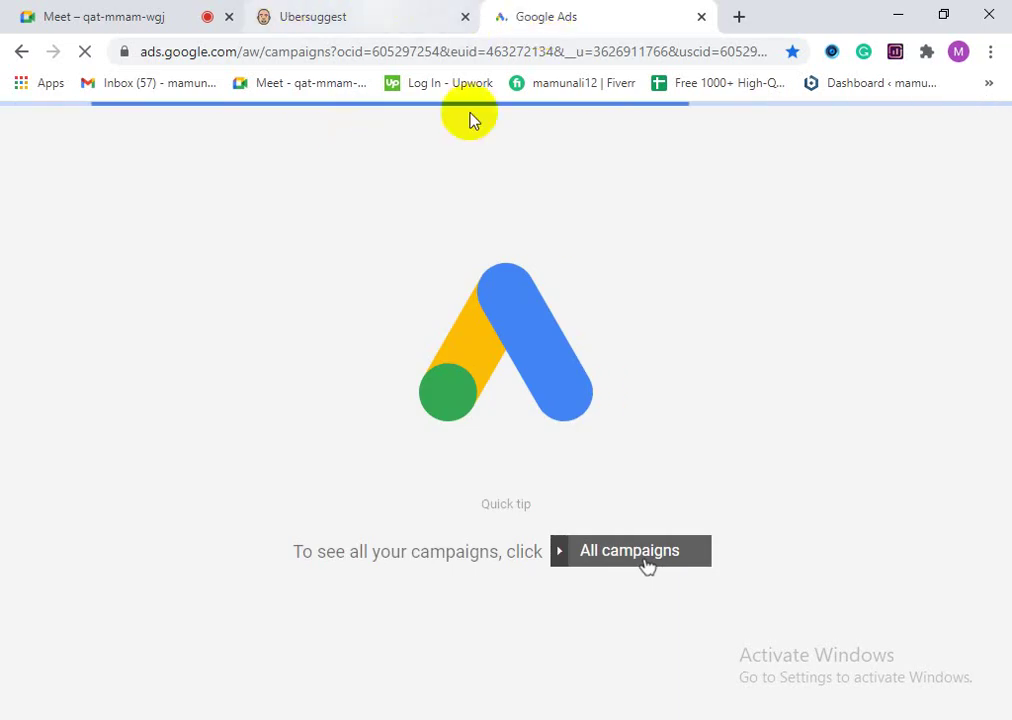
key("ctrl+shift+Tab")
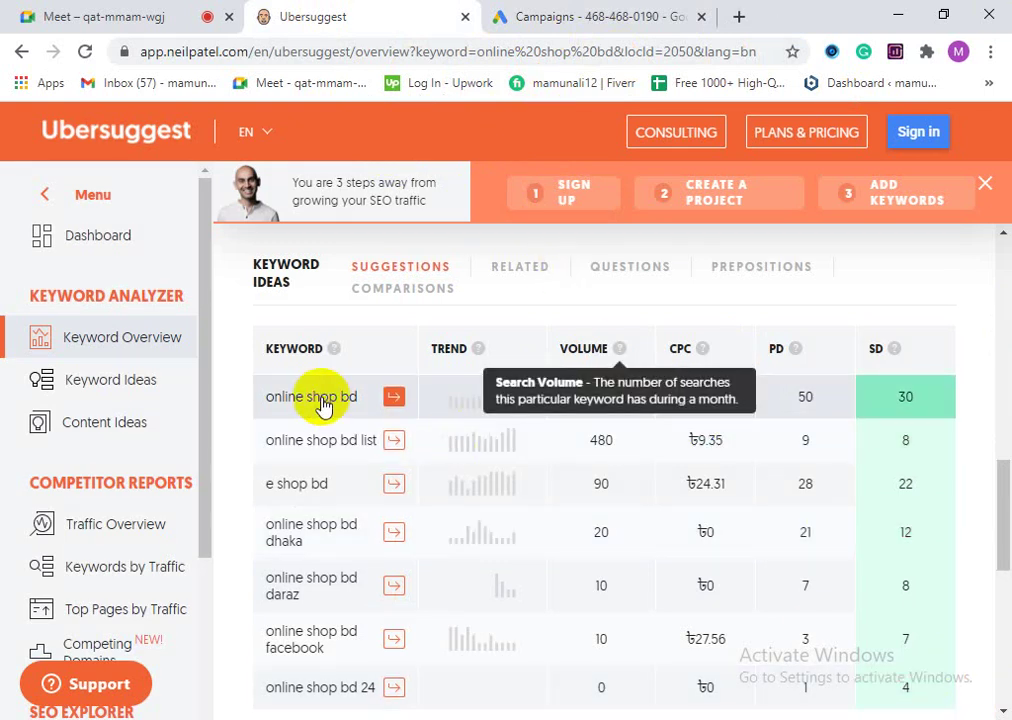
left_click(617, 16)
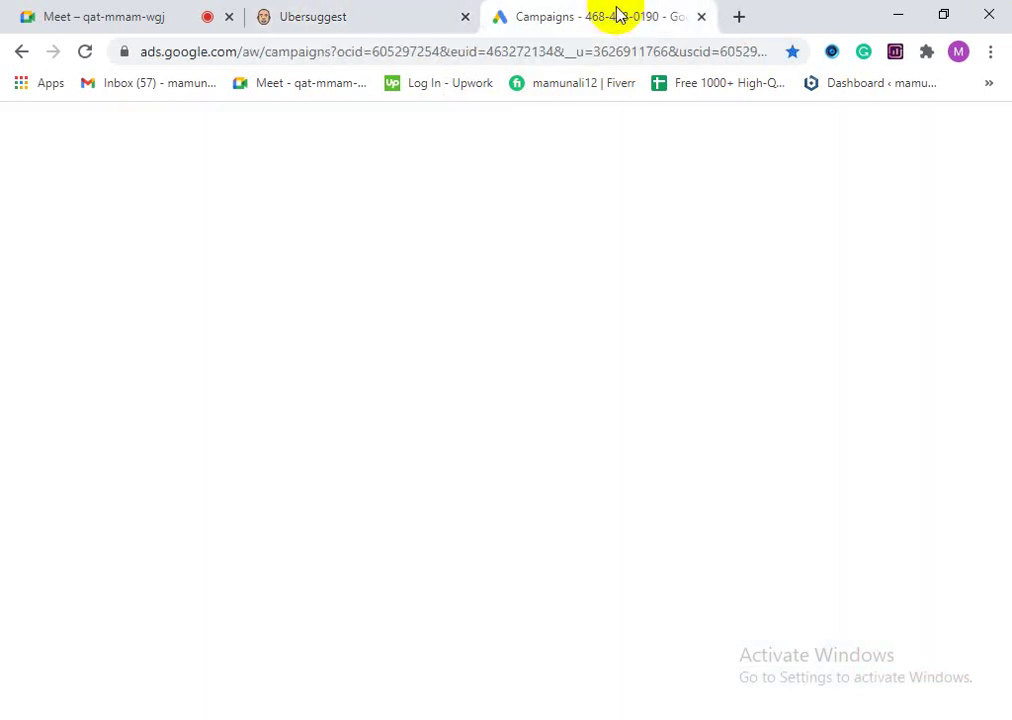